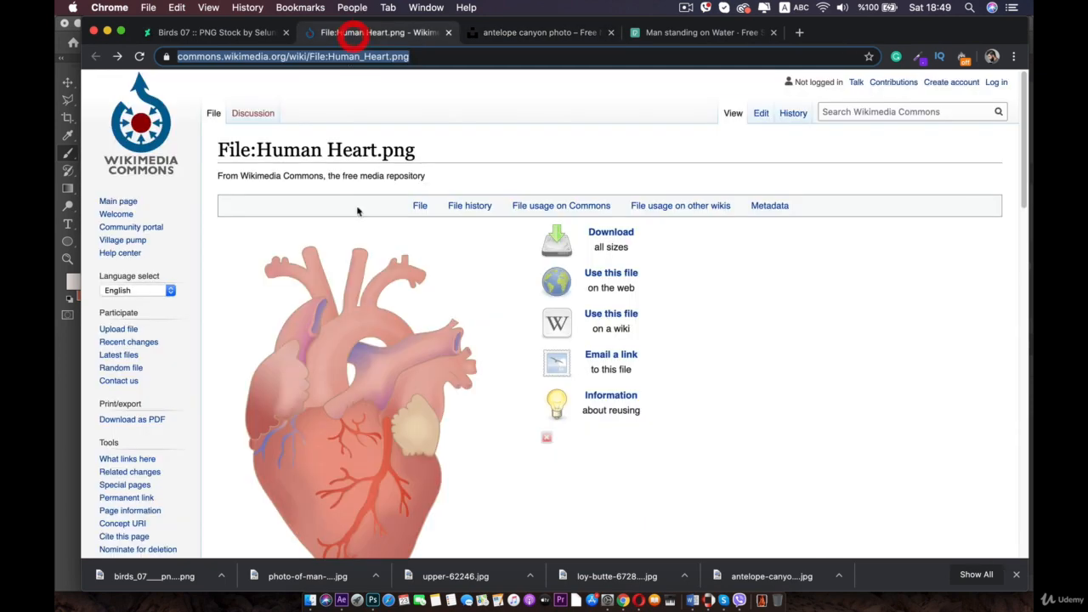
- Review the downloaded source images in the open browser tabs
click(246, 31)
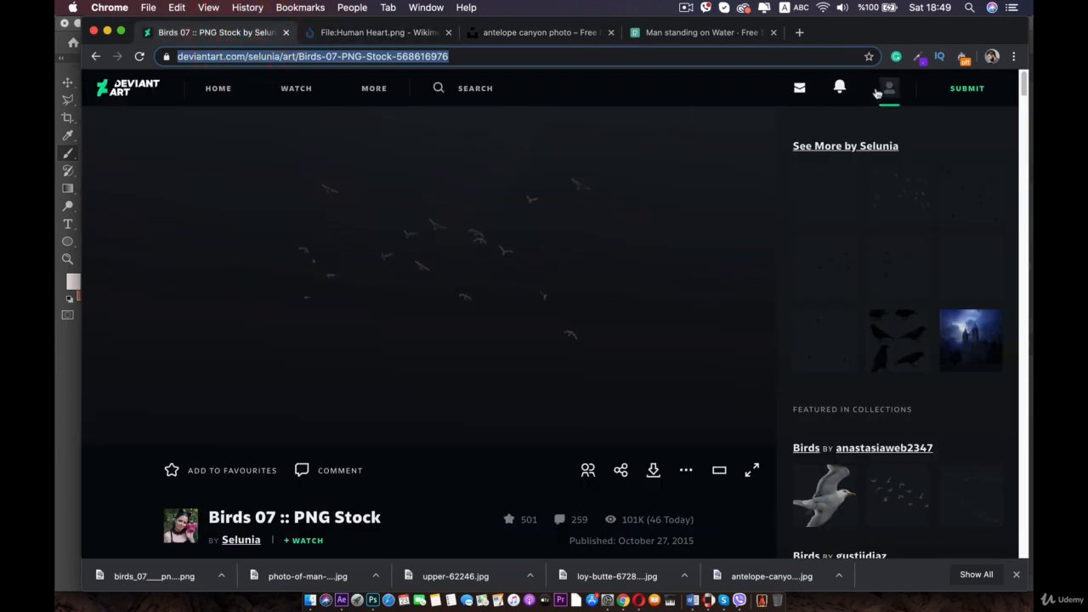
click(698, 32)
click(533, 34)
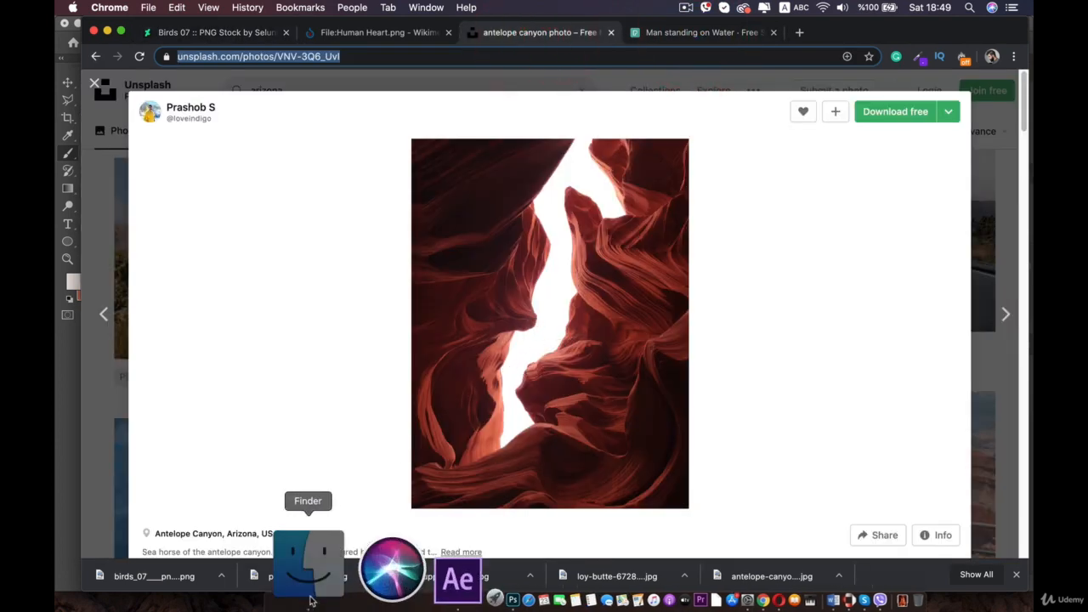
- Open Human_Heart.png from the double expoausure folder in Photoshop
click(310, 600)
click(304, 240)
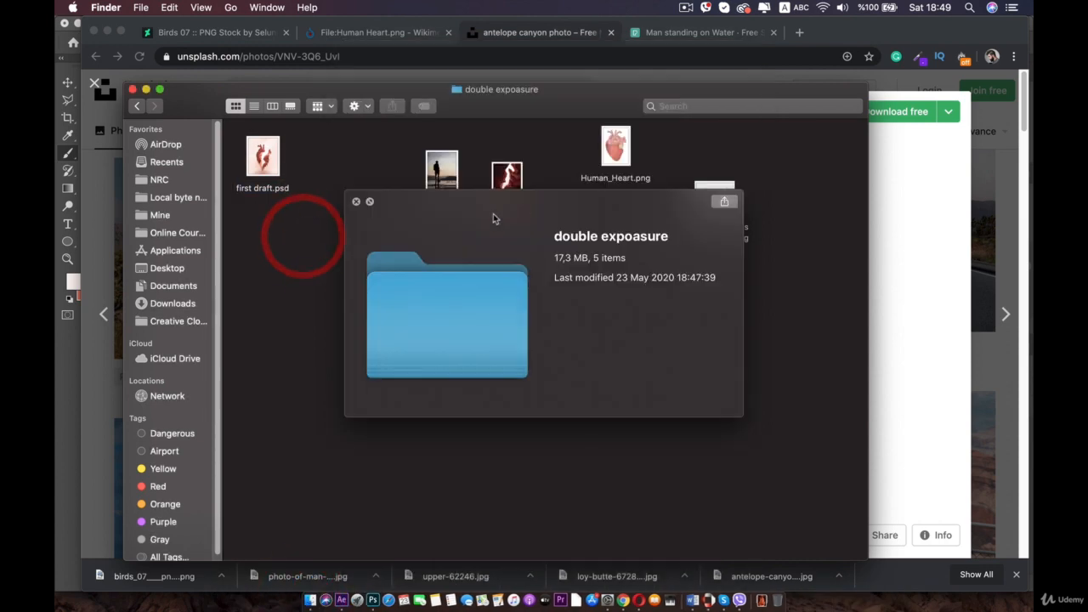
click(356, 202)
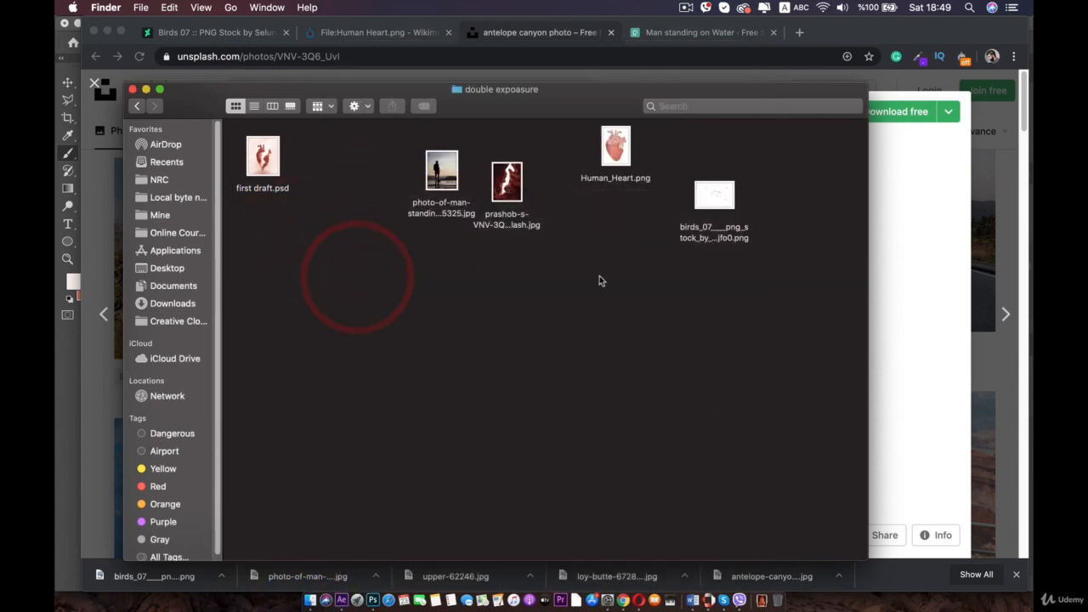
key(space)
key(space)
click(769, 311)
click(615, 146)
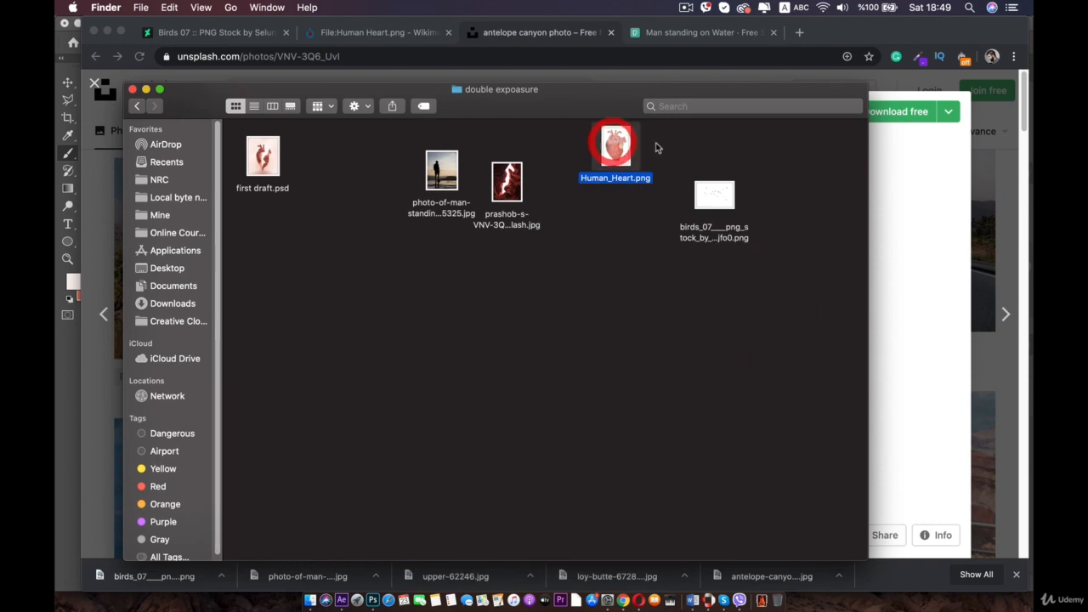
right_click(618, 151)
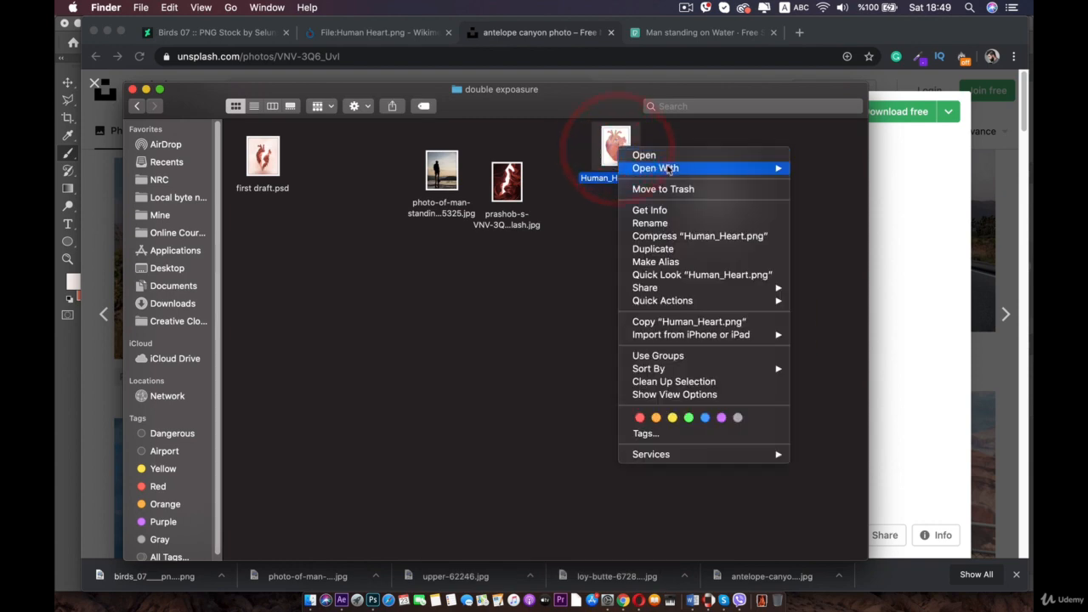
mouse_move(679, 168)
click(851, 207)
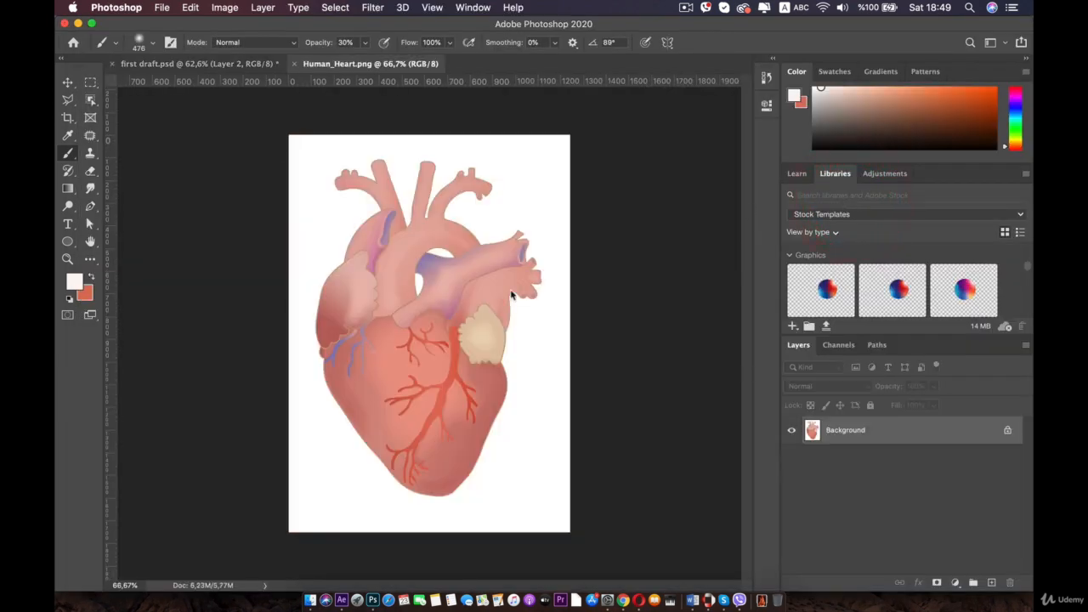
- Select the heart with the Object Selection Tool by drawing a box around the whole illustration
scroll(395, 256, up, 5)
scroll(395, 257, down, 2)
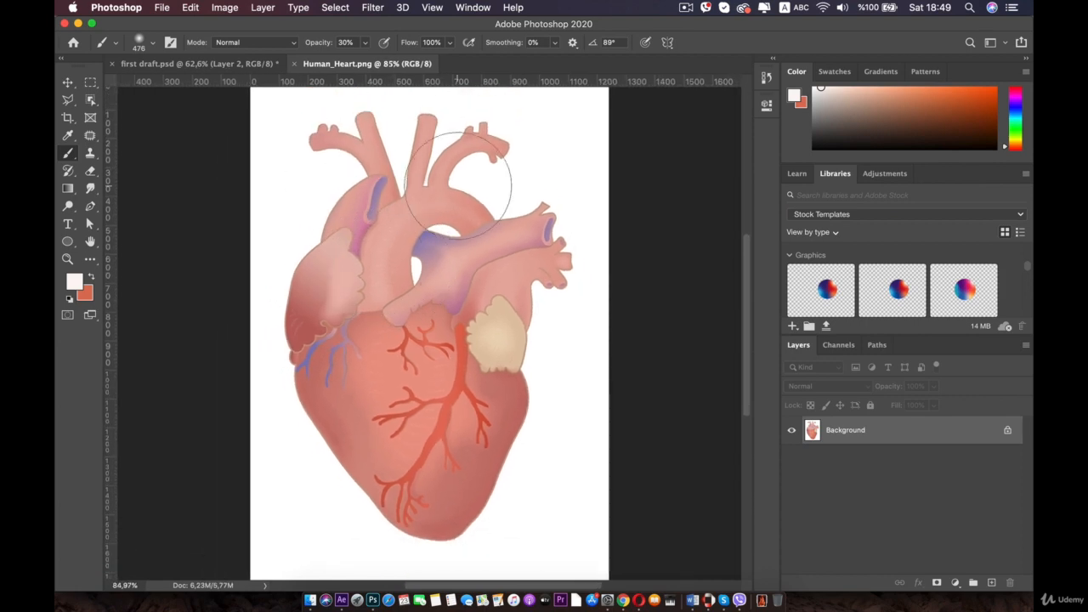
click(68, 83)
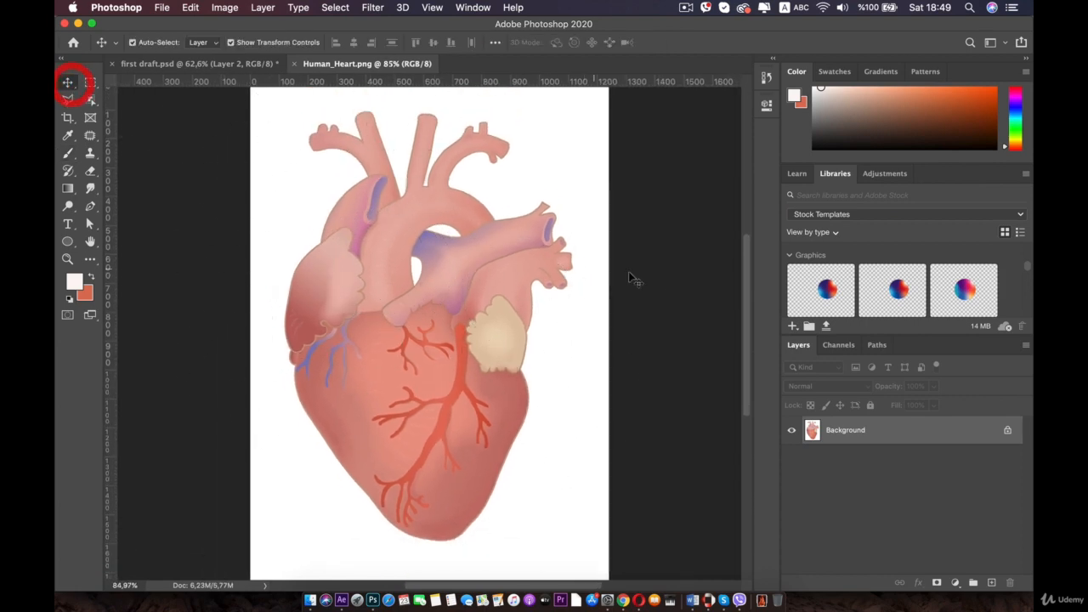
click(91, 100)
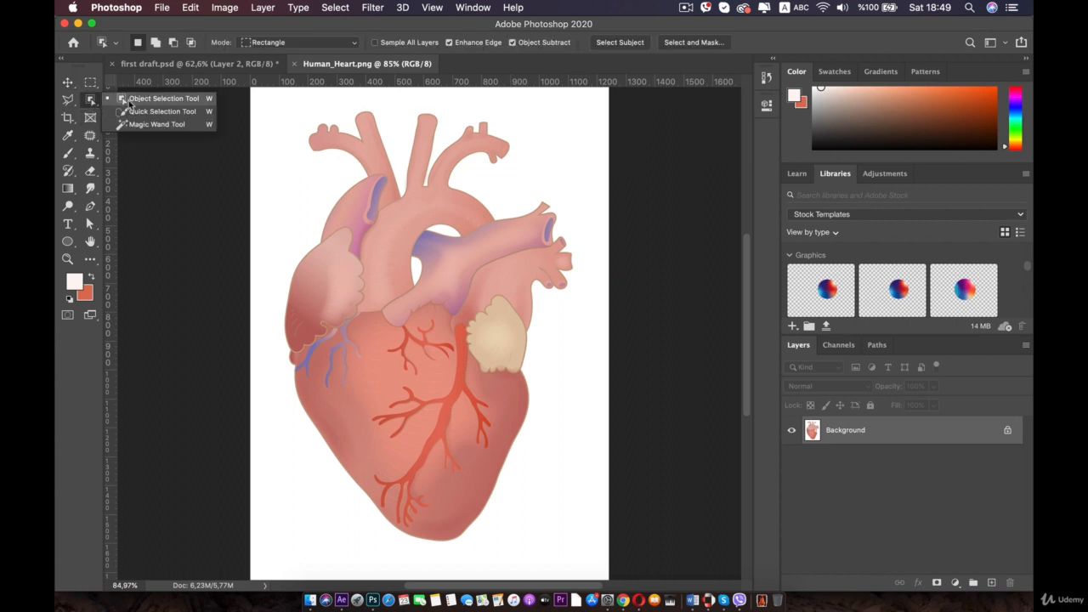
click(127, 100)
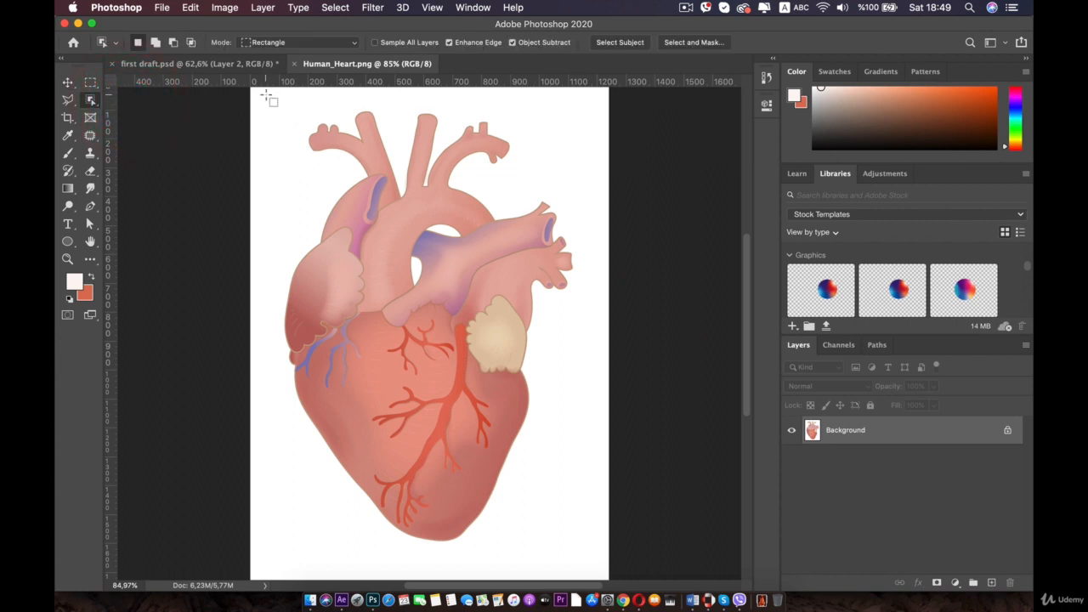
drag(266, 94, 592, 564)
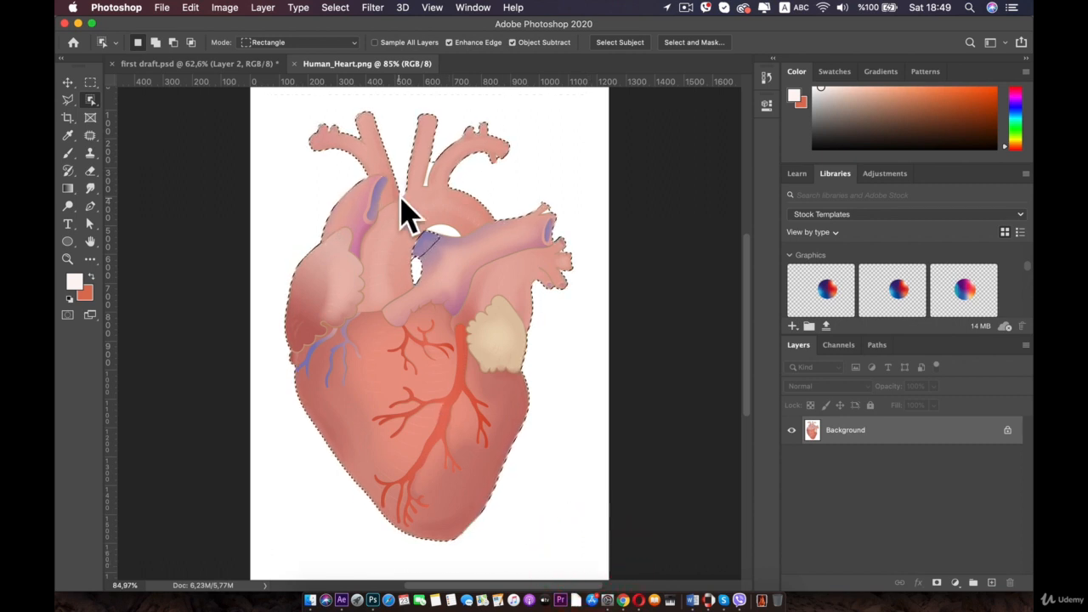
- Add the missed purple area beside the aortic arch to the selection with the Polygonal Lasso tool
scroll(473, 307, up, 2)
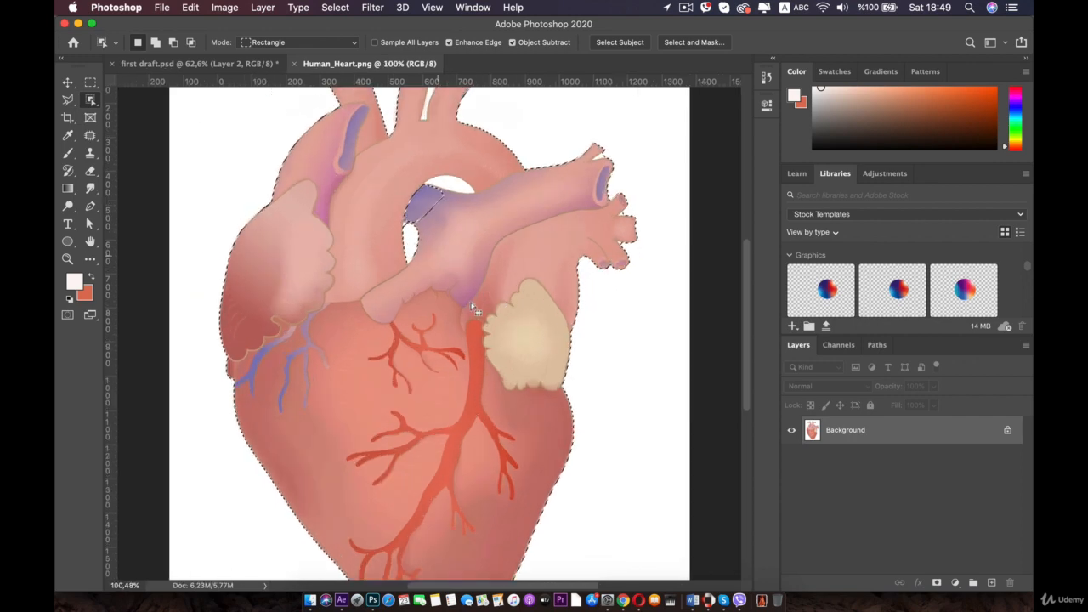
scroll(473, 308, up, 6)
click(449, 400)
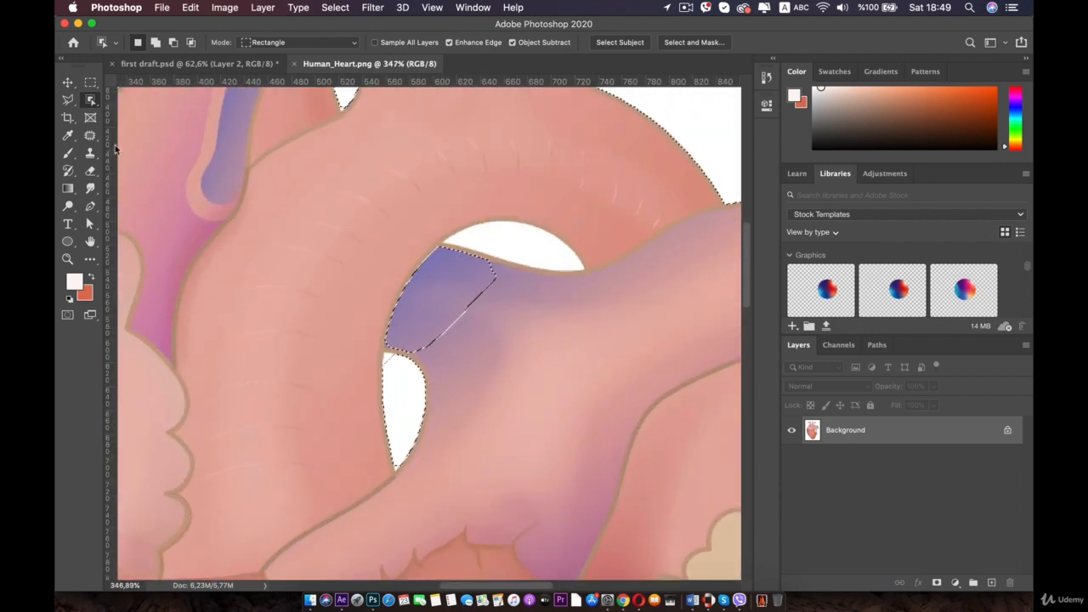
click(68, 100)
key(shift)
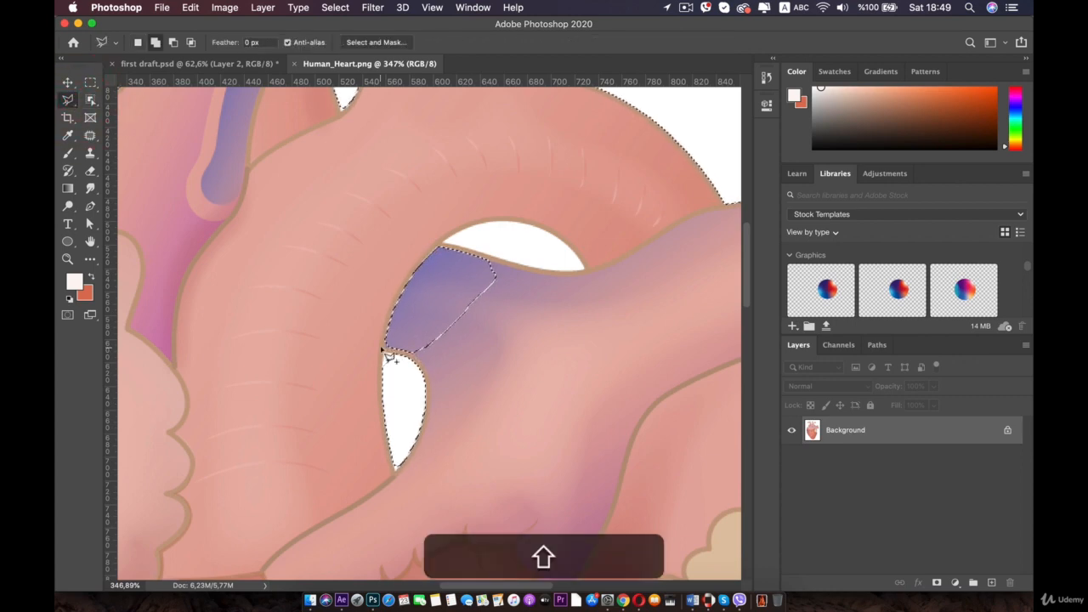
key(alt)
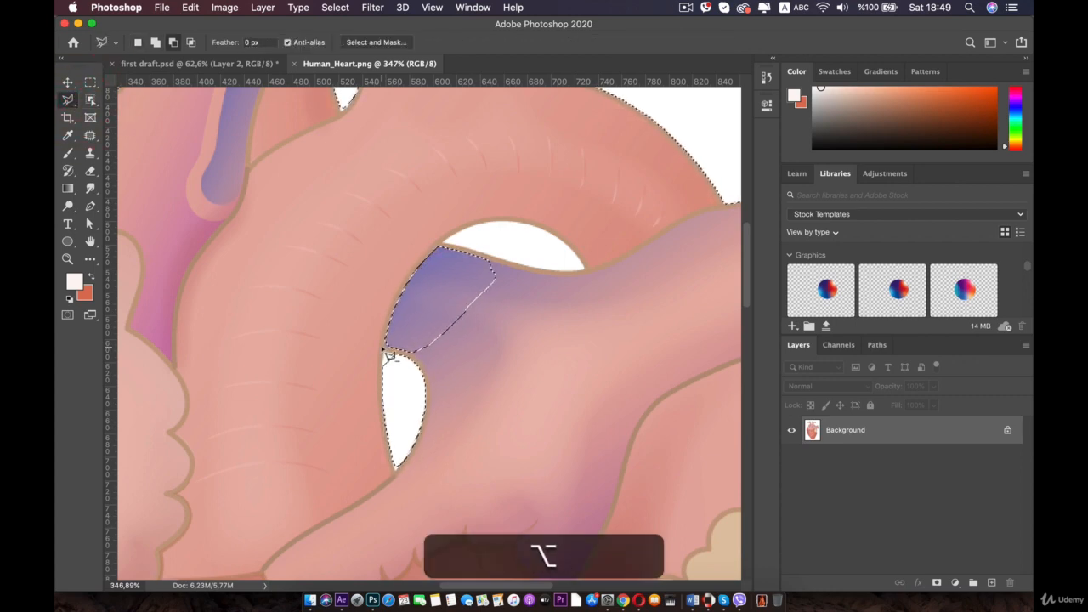
alt+click(377, 347)
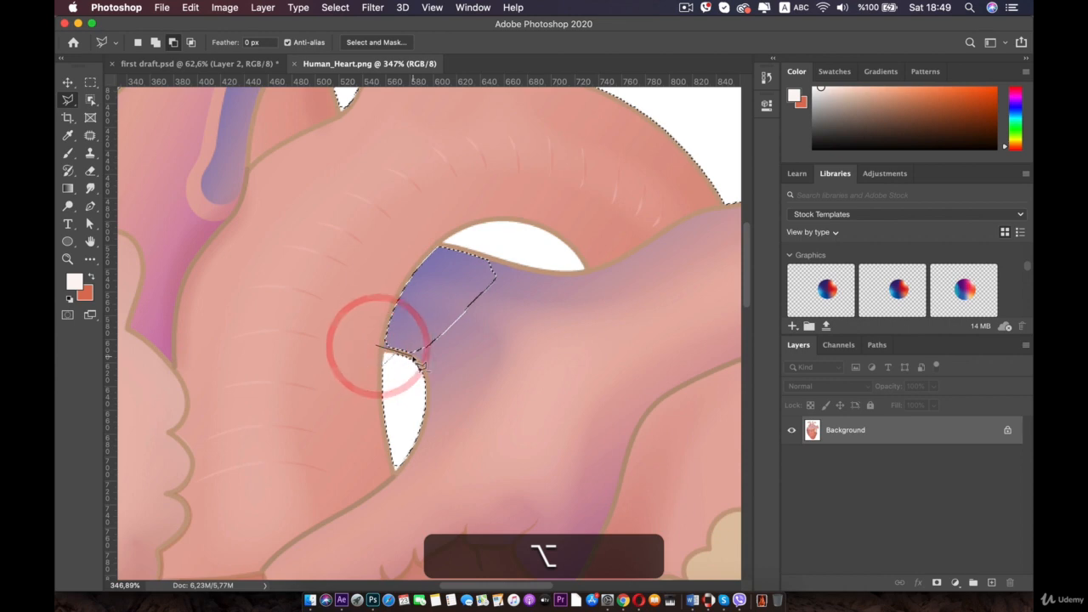
key(shift)
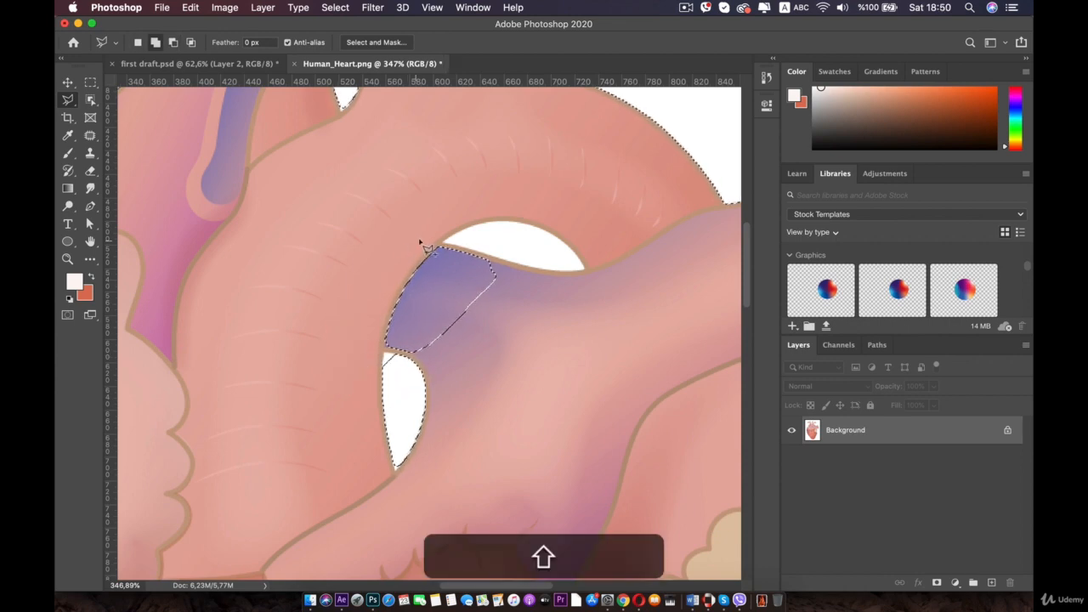
shift+click(374, 337)
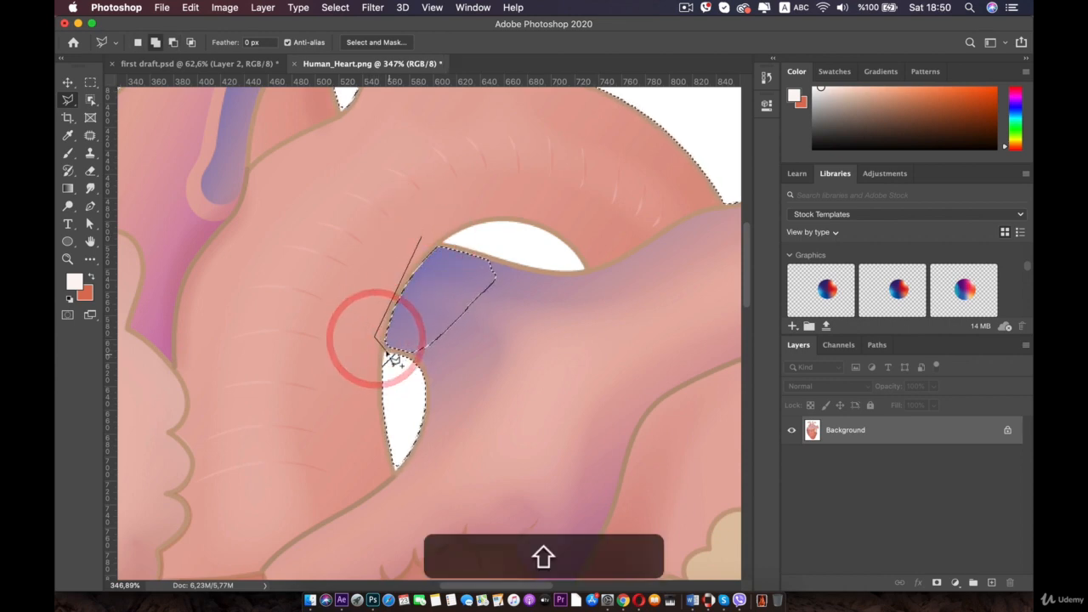
shift+click(387, 350)
shift+click(433, 355)
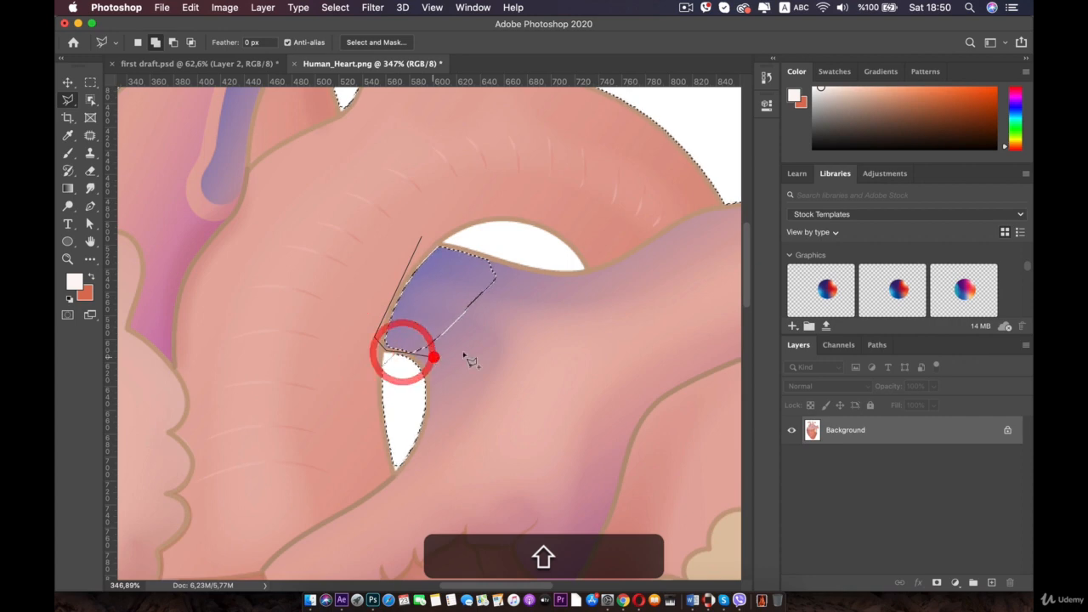
shift+click(493, 339)
shift+click(524, 290)
shift+click(500, 254)
shift+click(476, 253)
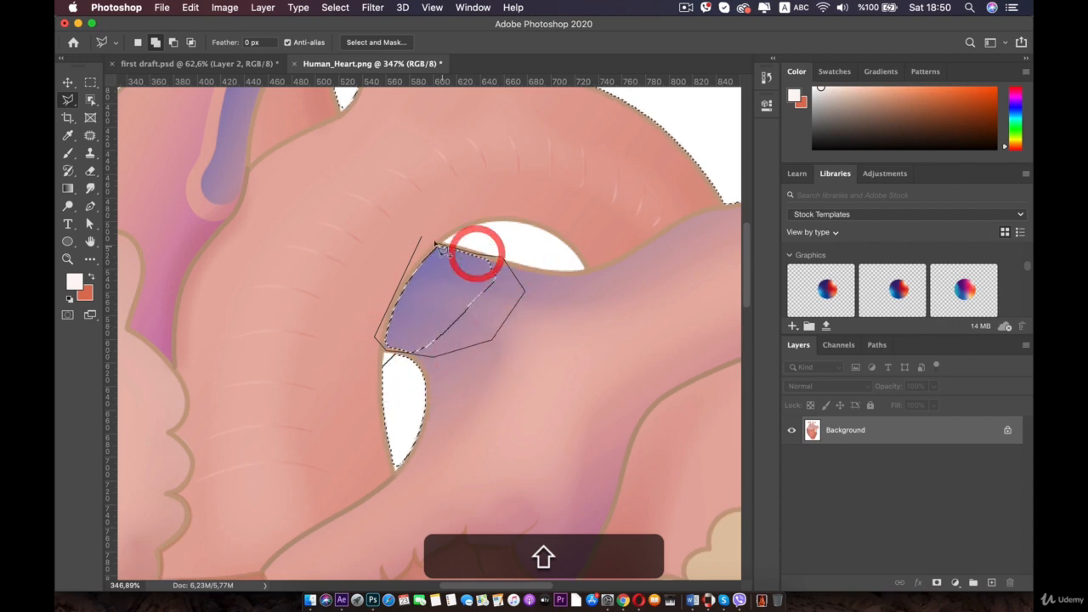
scroll(381, 383, up, 5)
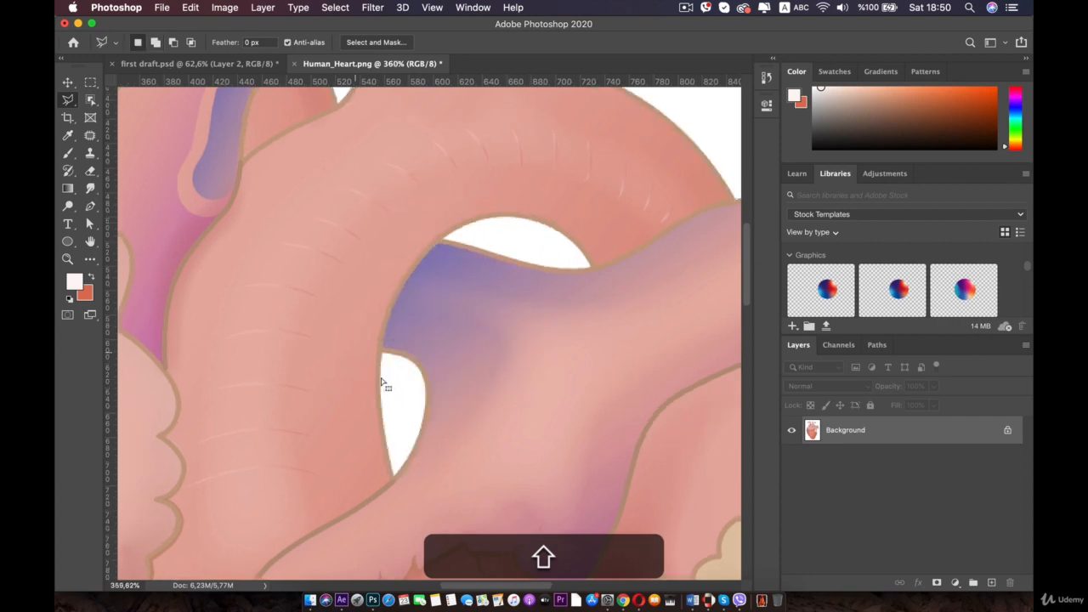
- Subtract the white tip at the bottom of the small gap from the selection with the Polygonal Lasso
drag(378, 380, 456, 312)
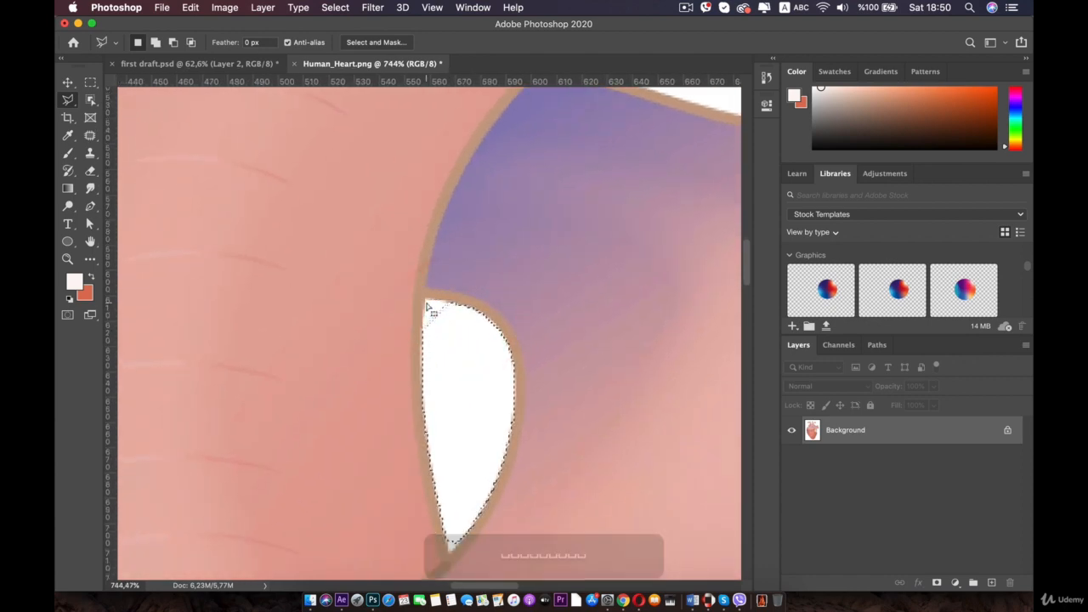
key(alt)
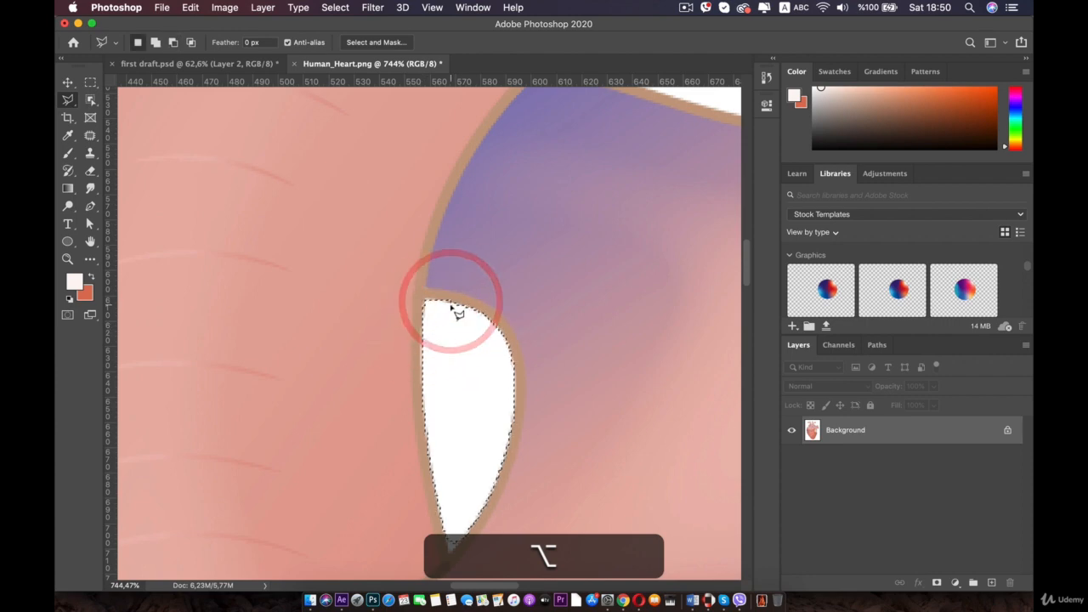
scroll(451, 318, up, 4)
drag(427, 400, 421, 257)
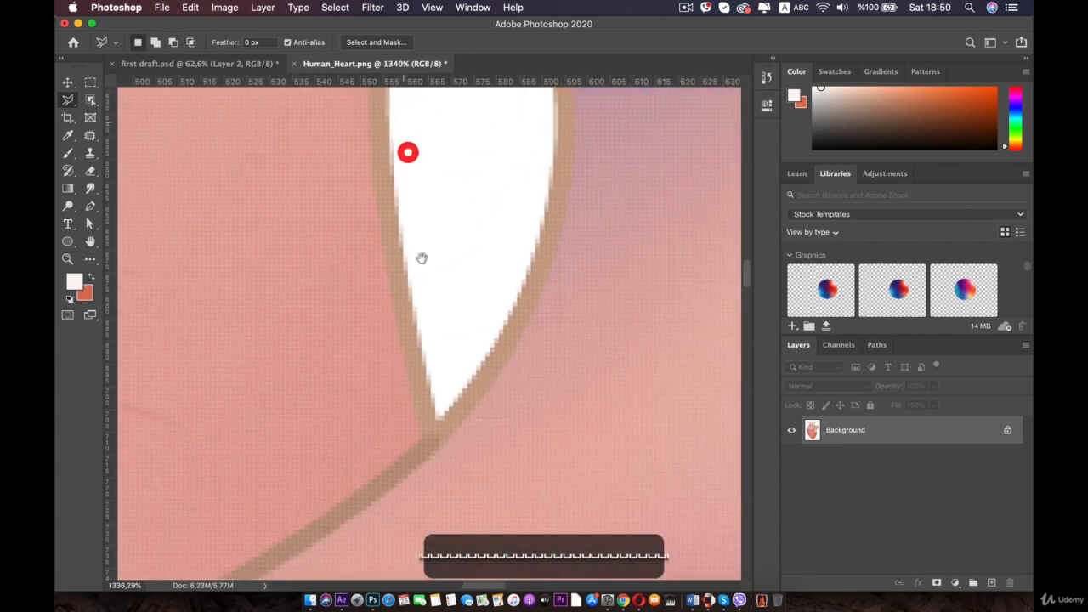
shift+click(428, 367)
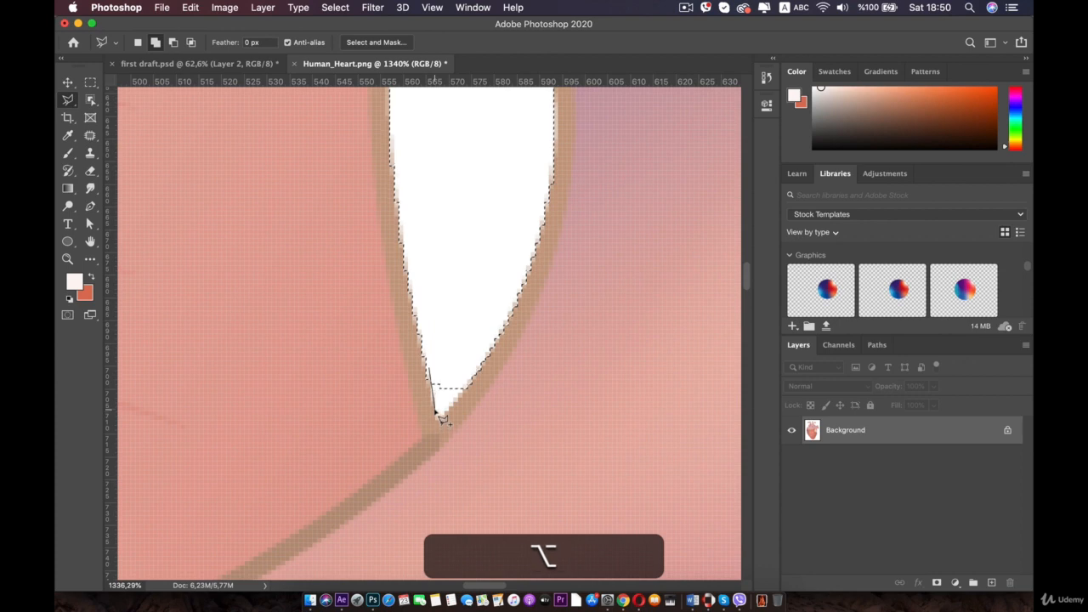
alt+click(432, 408)
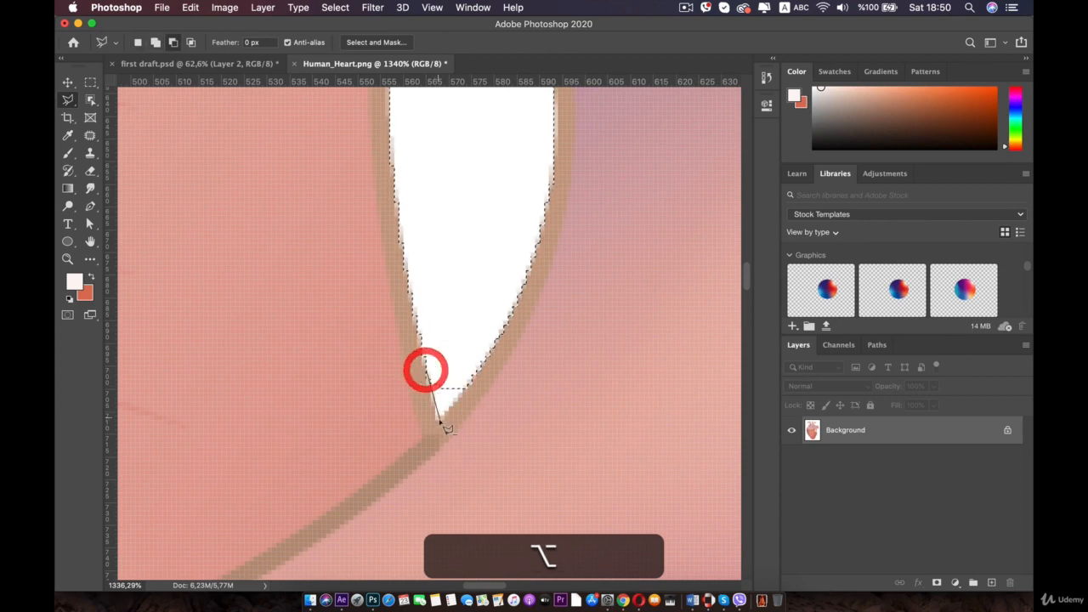
alt+click(437, 417)
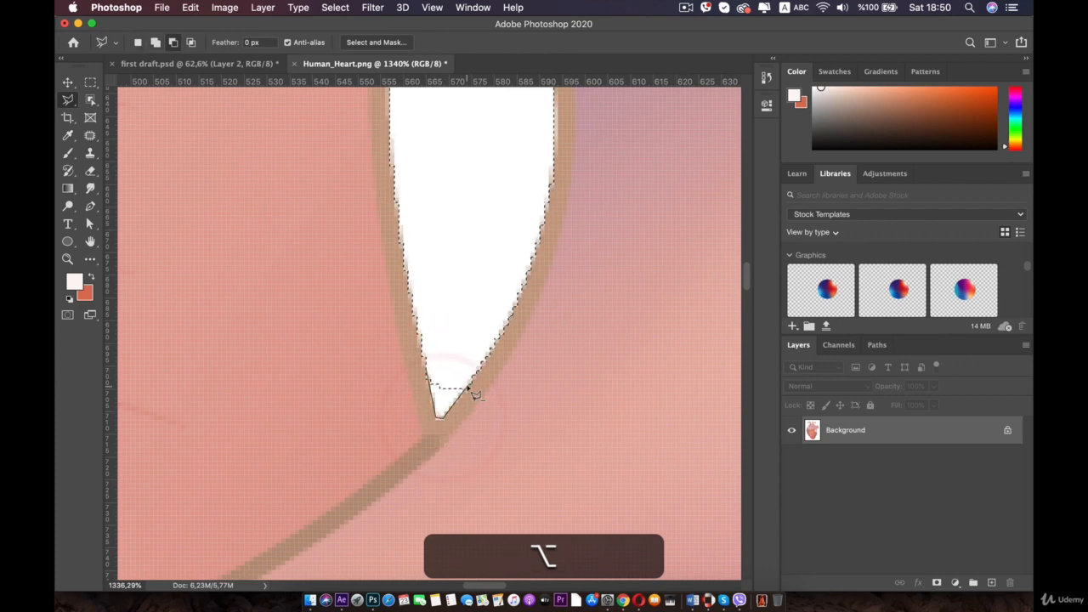
alt+click(429, 376)
- Subtract the white gap above the purple vessel from the selection using the Object Selection Tool
scroll(431, 375, down, 2)
key(space)
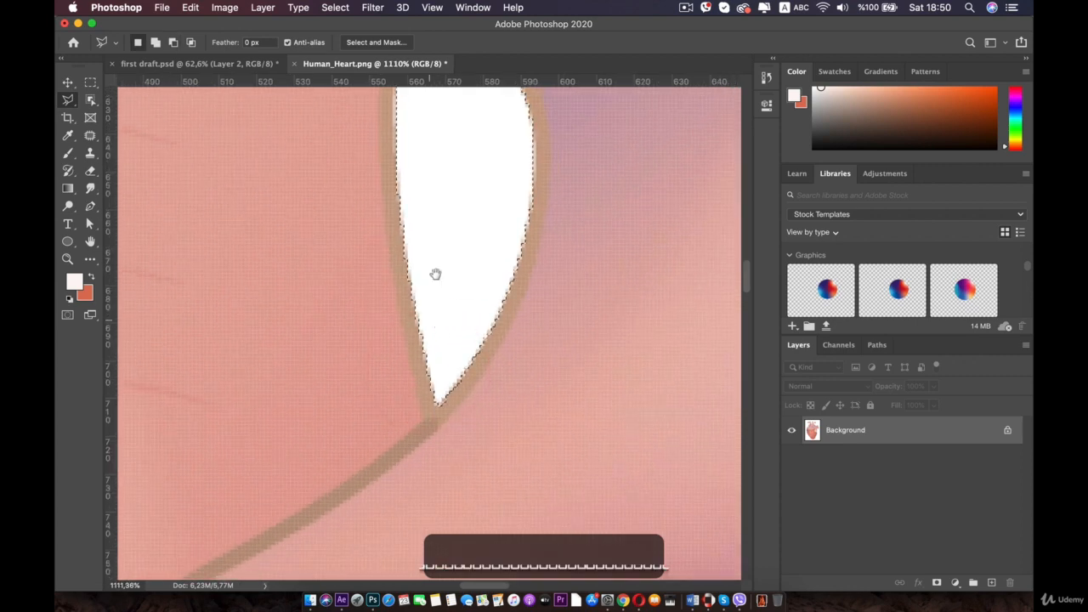
drag(451, 167, 388, 448)
drag(439, 141, 359, 408)
scroll(436, 327, down, 5)
key(space)
drag(563, 317, 394, 313)
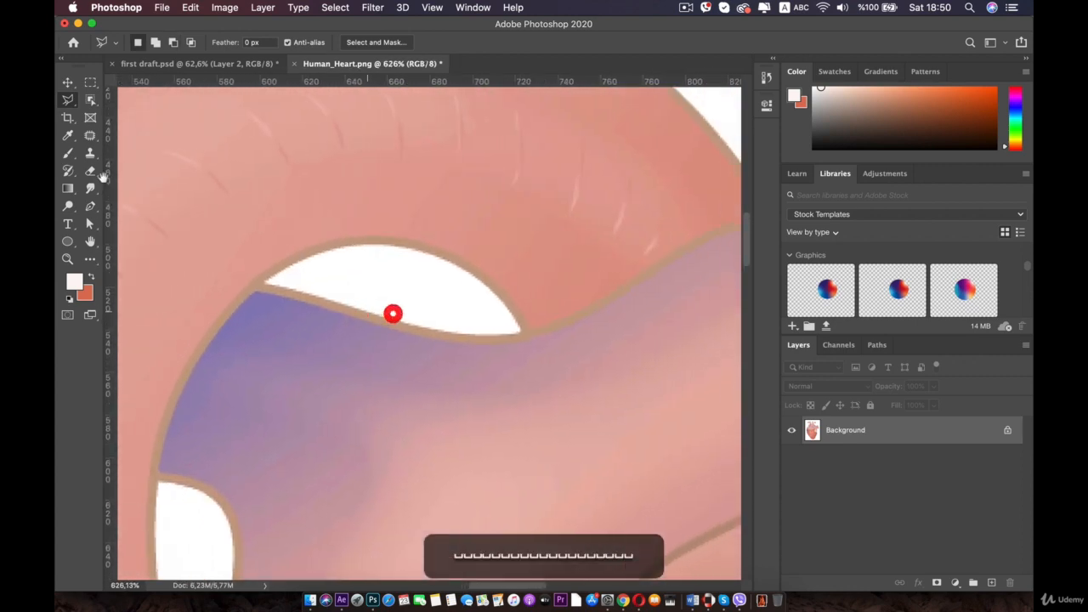
click(91, 101)
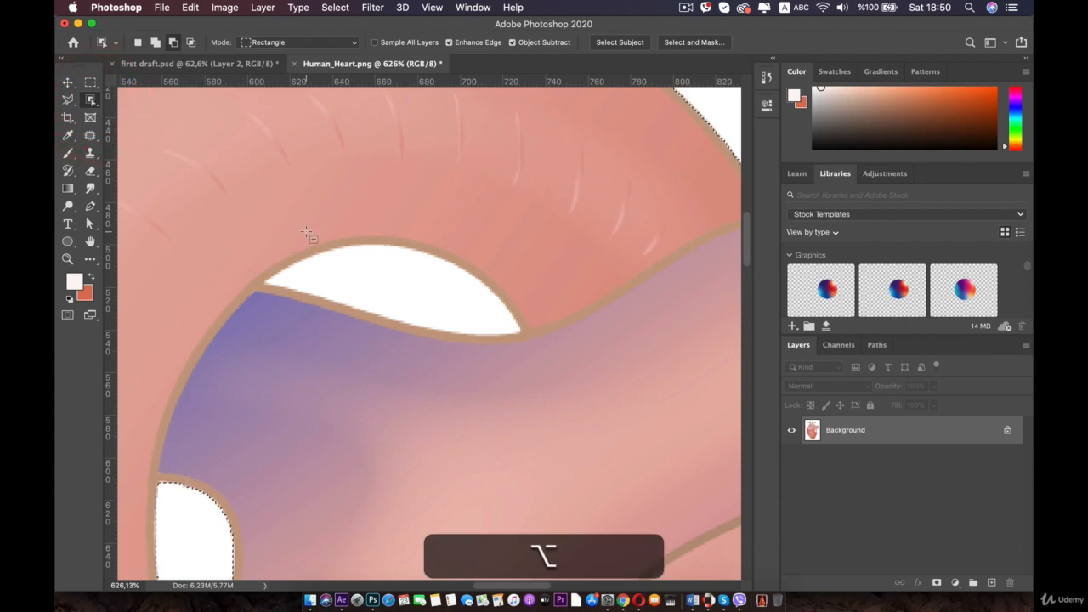
drag(255, 240, 459, 337)
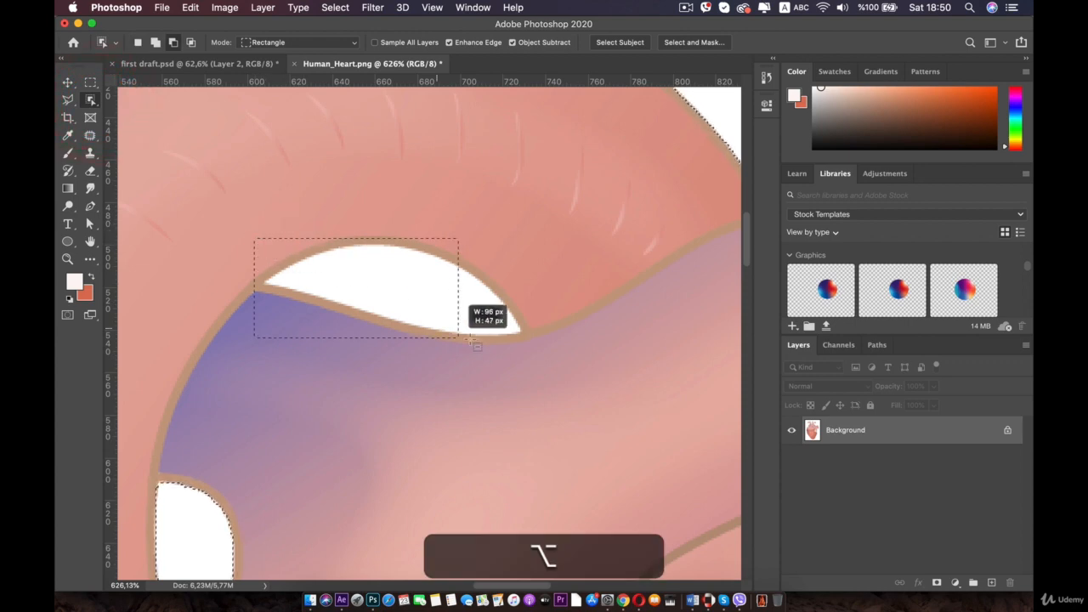
drag(528, 347, 529, 344)
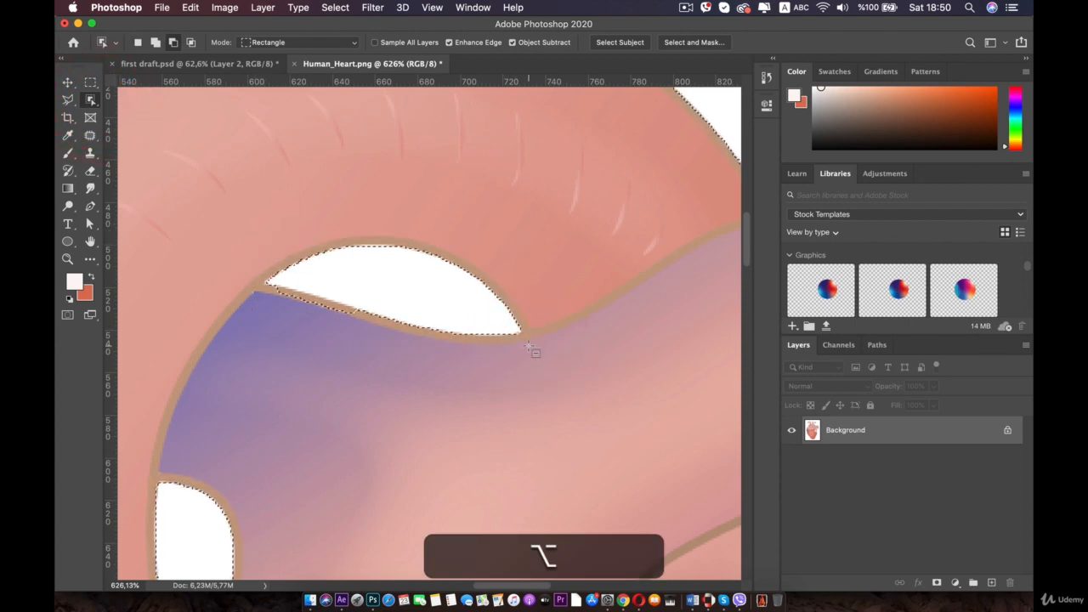
- Subtract the thin white sliver at the left tip of the gap from the selection with the Polygonal Lasso
scroll(340, 316, up, 5)
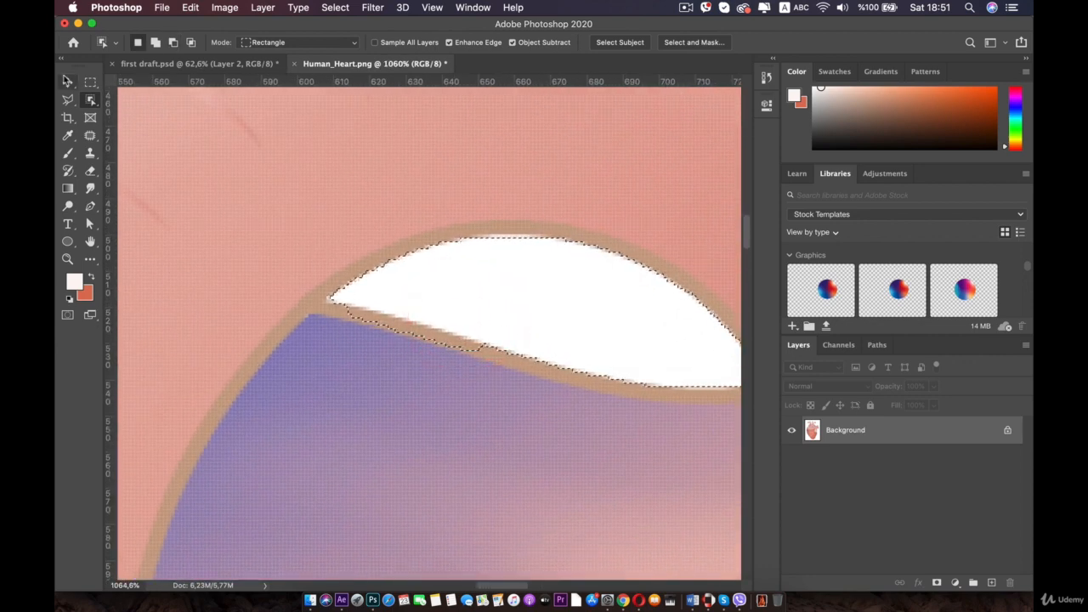
key(l)
key(alt)
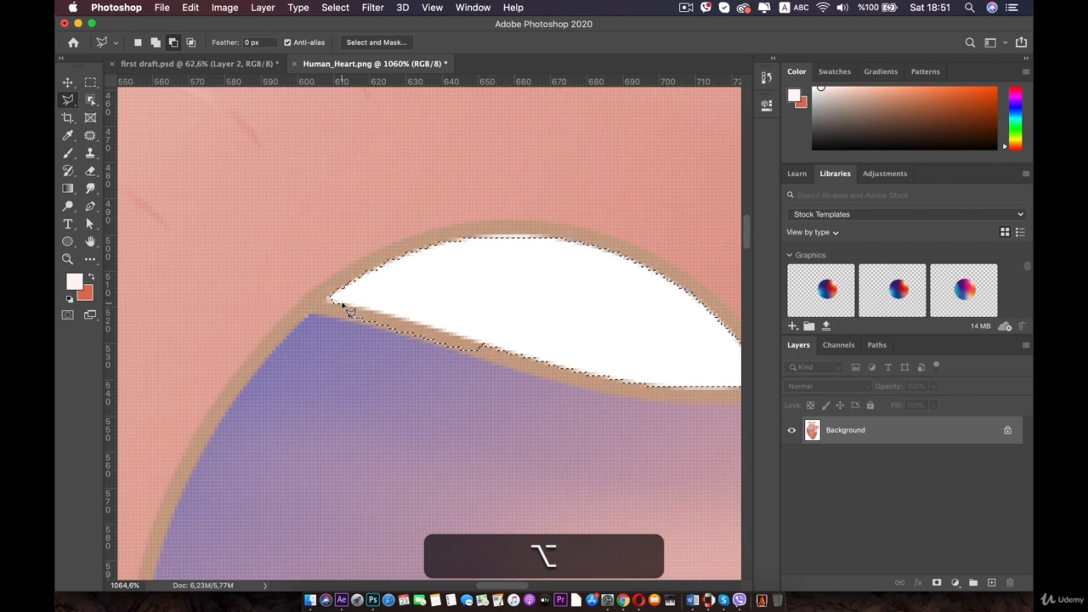
key(shift)
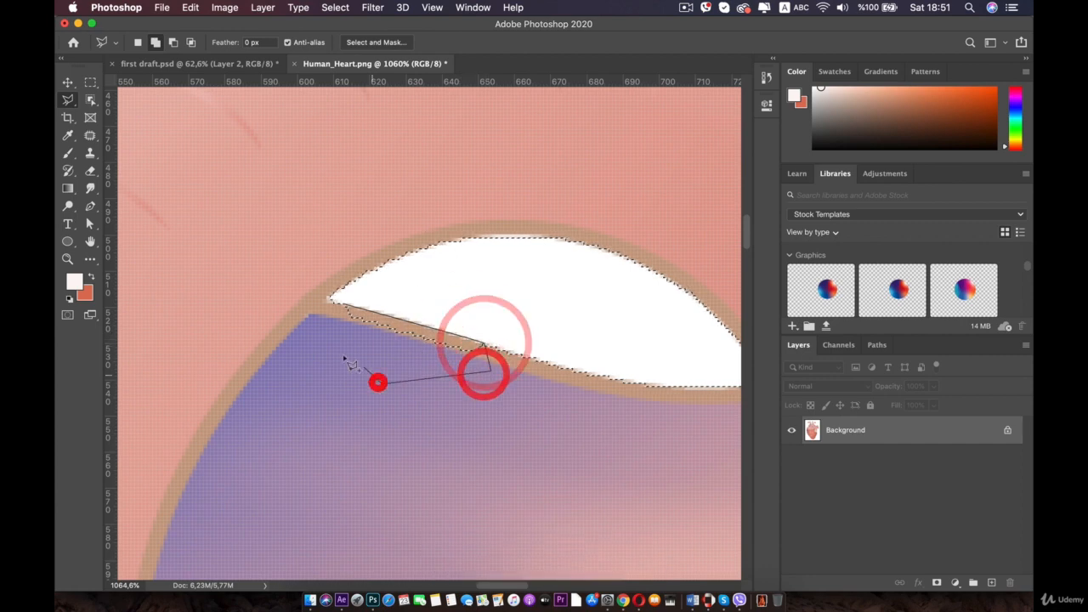
click(333, 317)
click(335, 307)
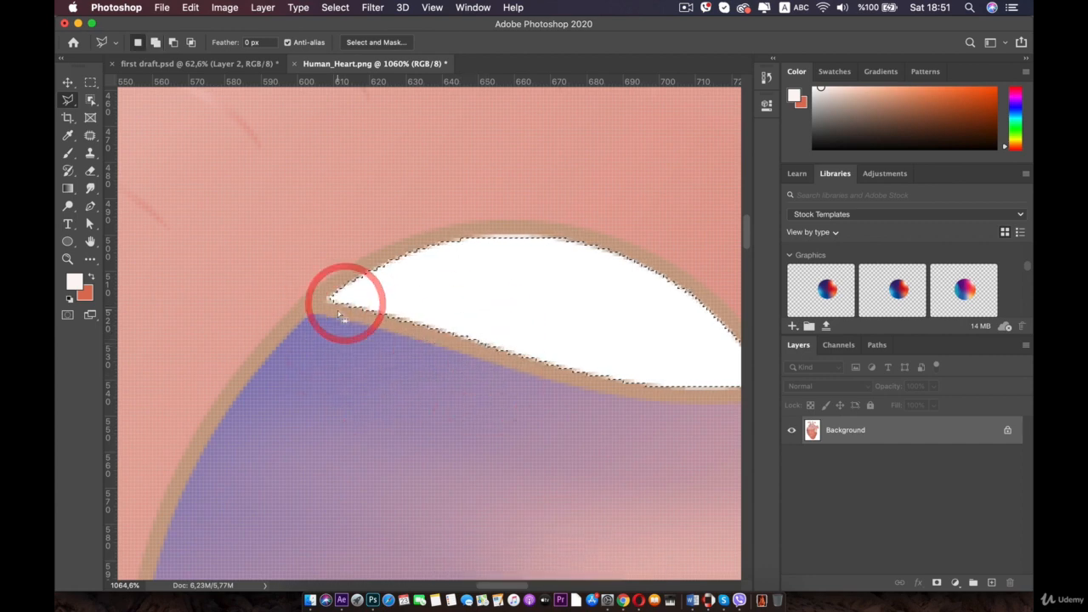
- Add a layer mask from the heart selection to hide the white background
scroll(341, 317, down, 10)
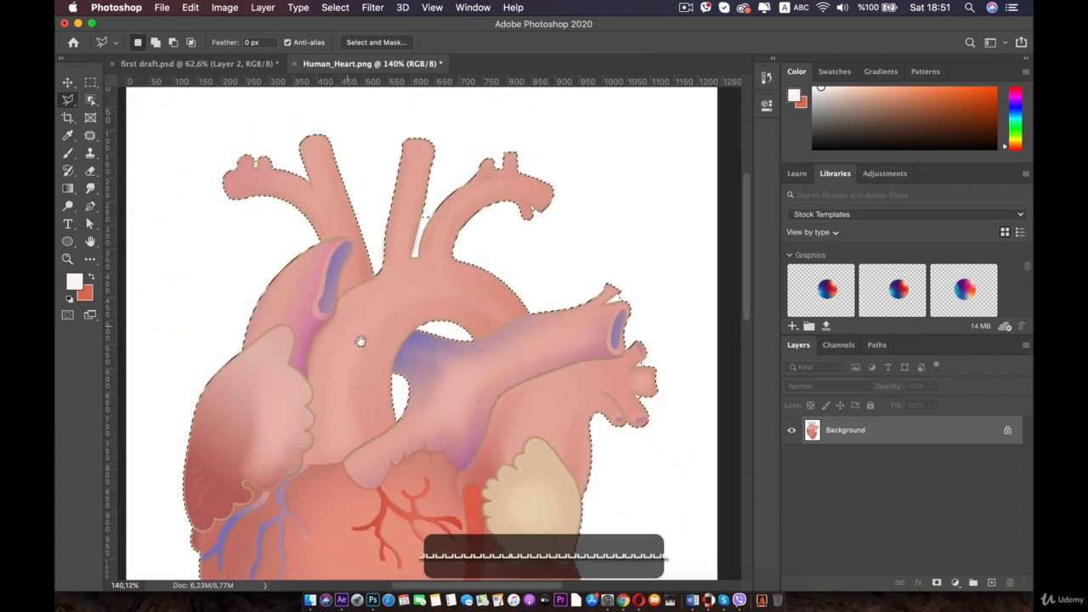
drag(363, 340, 363, 225)
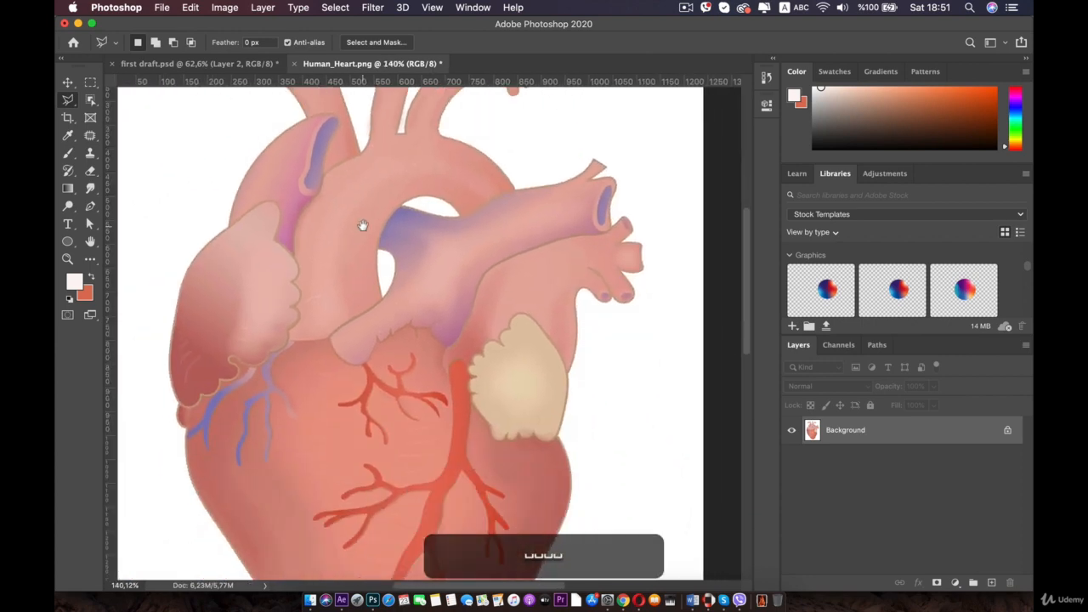
scroll(362, 225, down, 4)
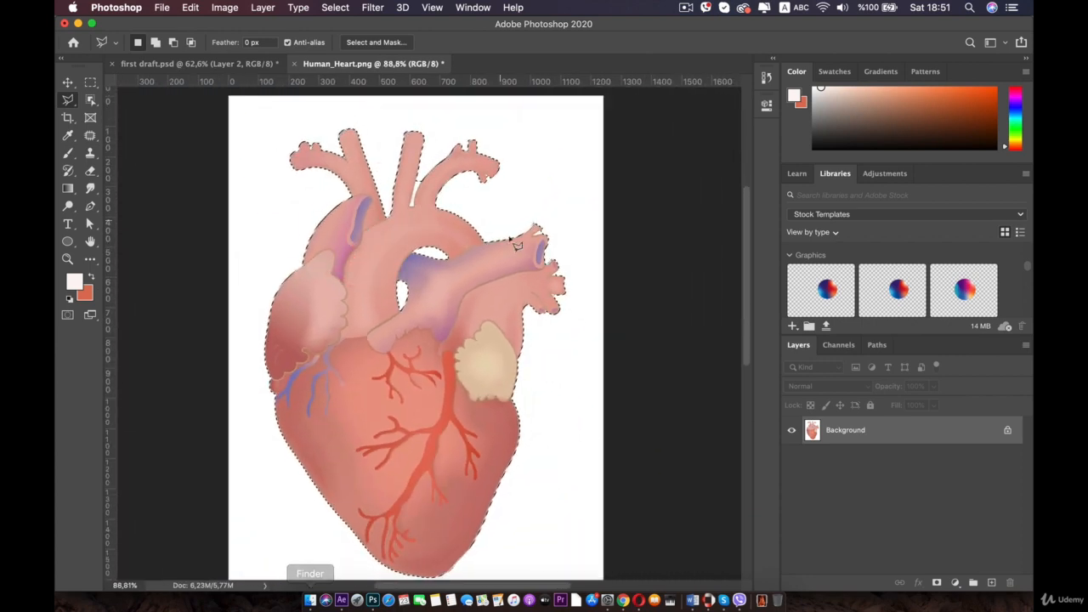
click(937, 583)
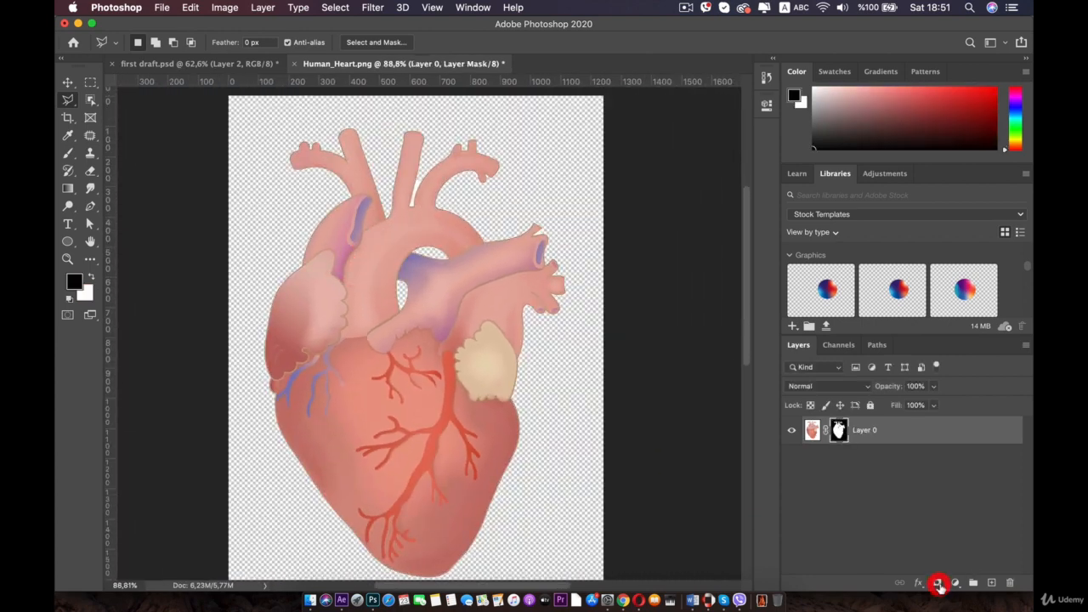
- Start a new document and set its resolution to 300 pixels/inch
click(68, 82)
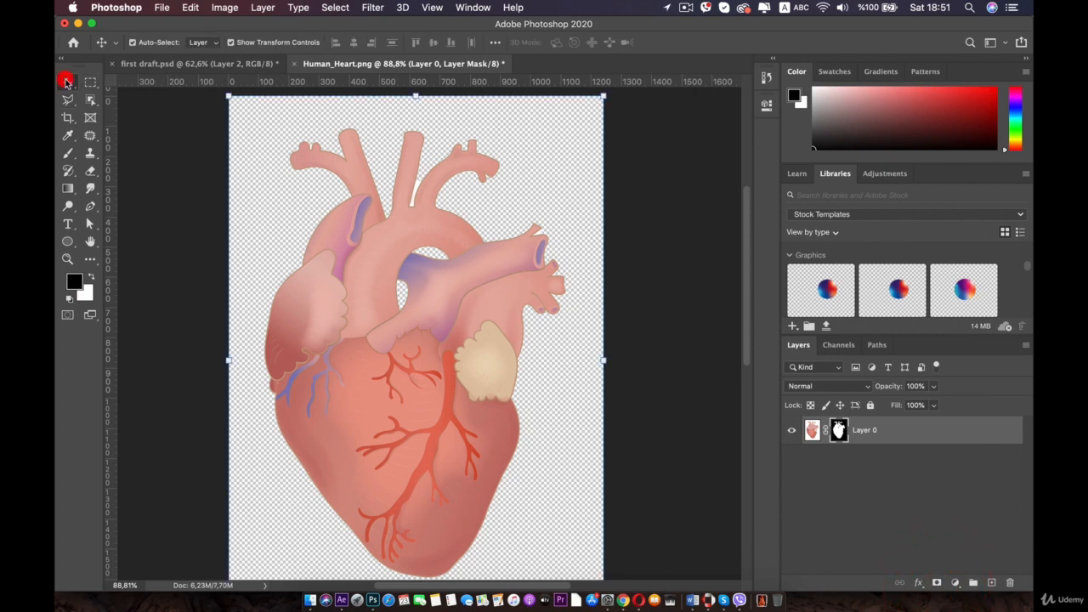
click(648, 282)
click(162, 7)
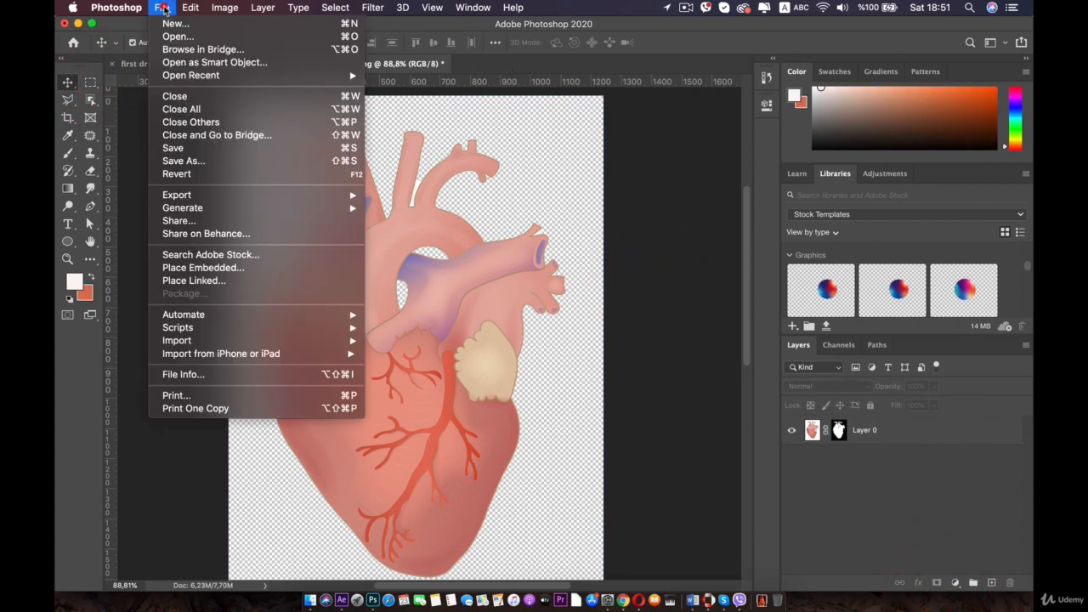
click(178, 24)
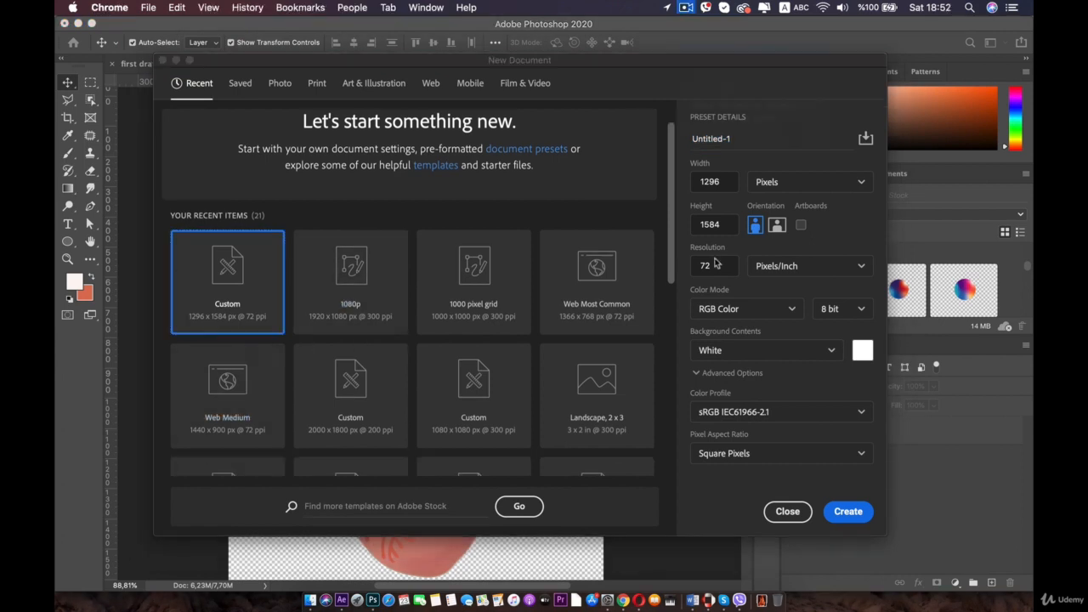
drag(719, 265, 667, 279)
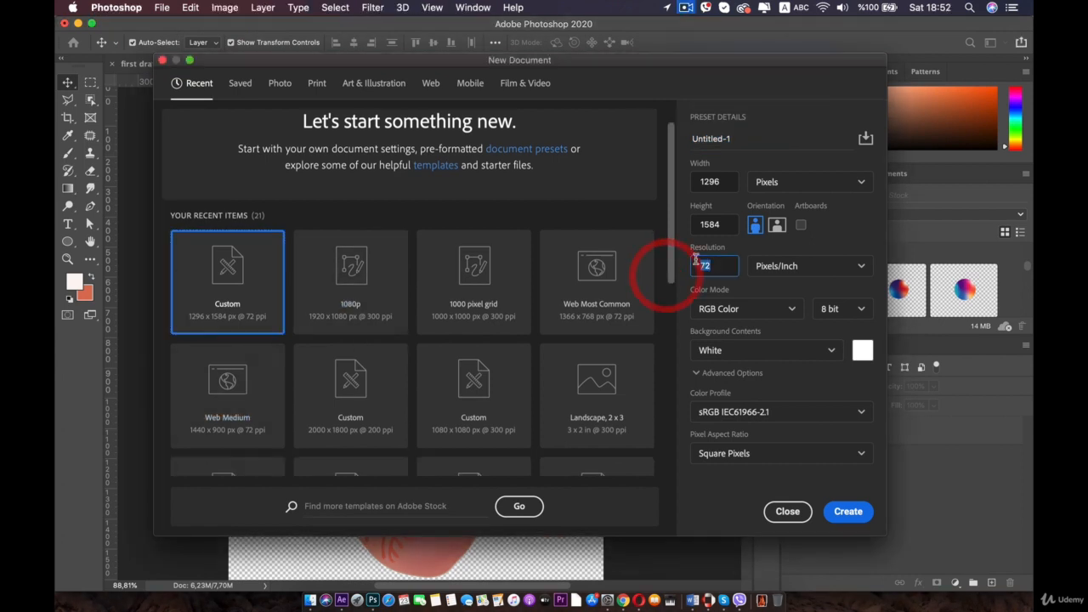
text(300)
- Set the new document's width to 1080 and height to 1350 pixels and create it
double_click(728, 183)
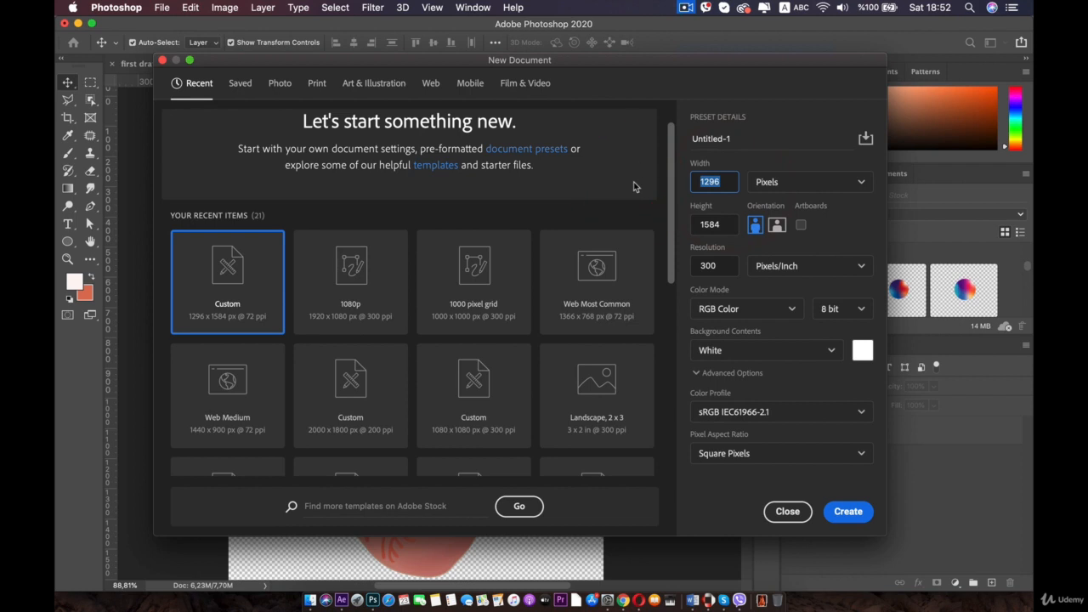
text(180)
key(BackSpace)
key(BackSpace)
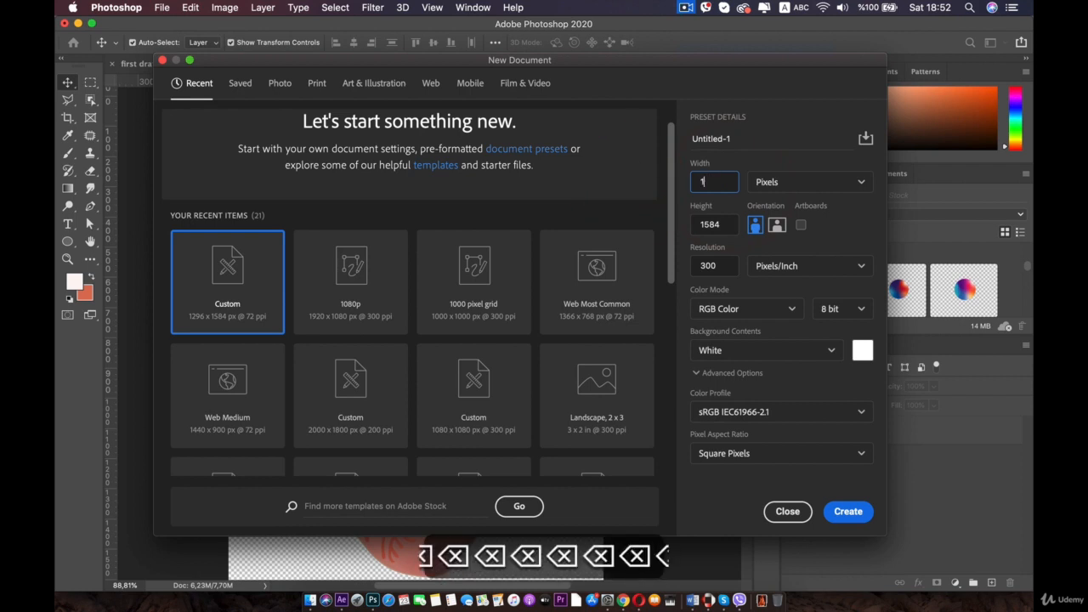
text(080)
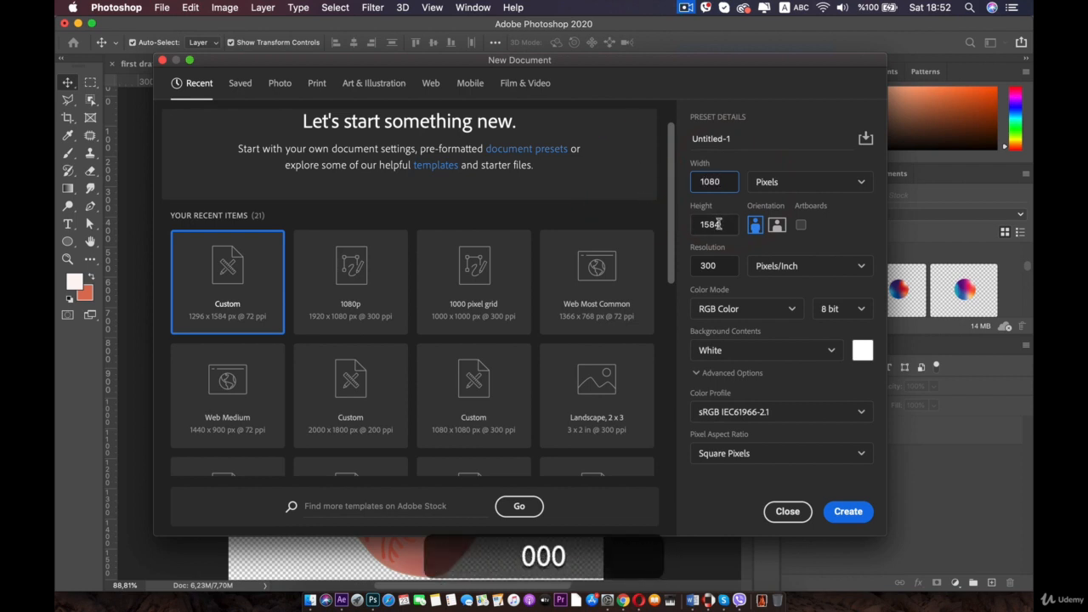
double_click(718, 224)
text(1)
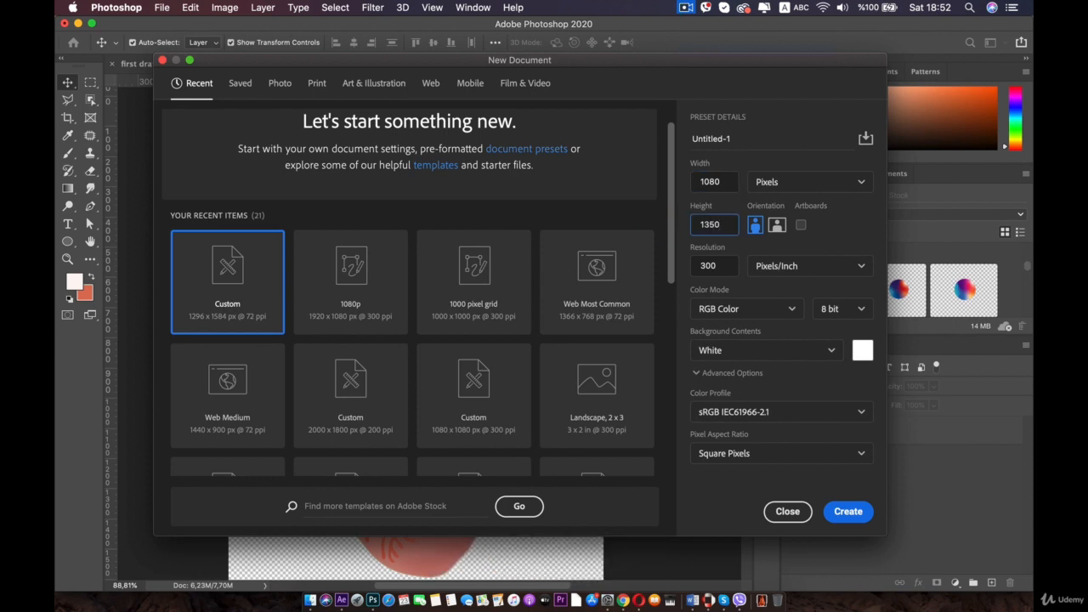
key(Return)
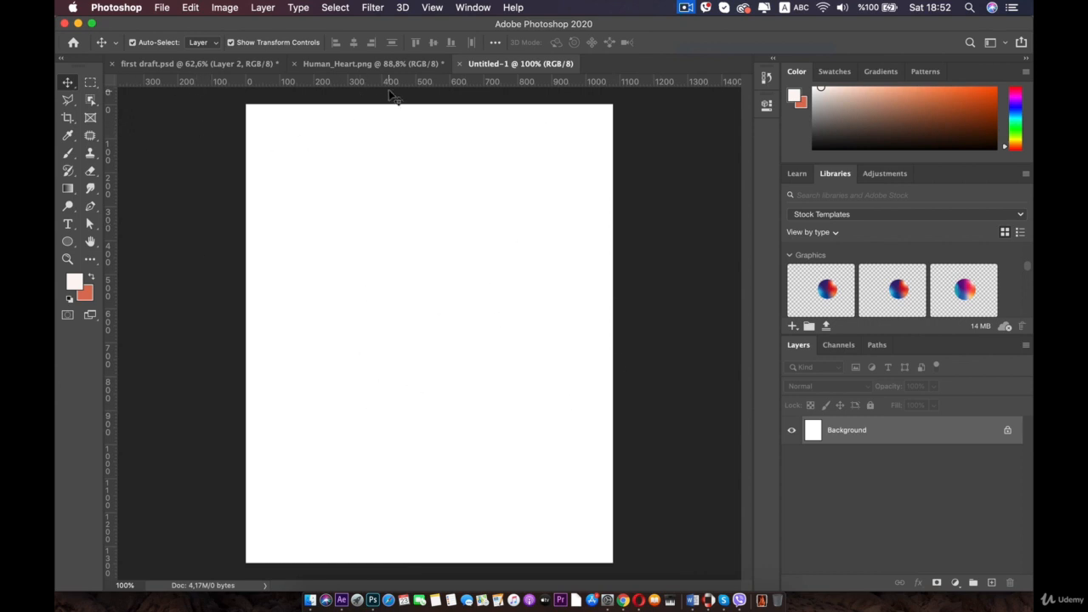
- Copy the masked heart layer from Human_Heart.png and paste it into the new document
click(365, 64)
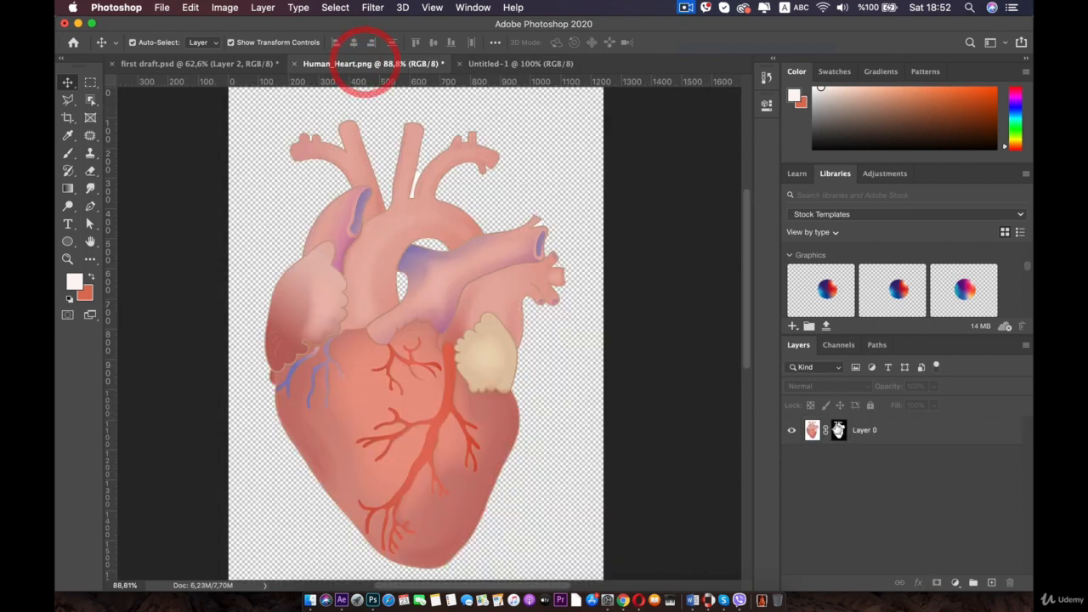
click(880, 431)
key(super+c)
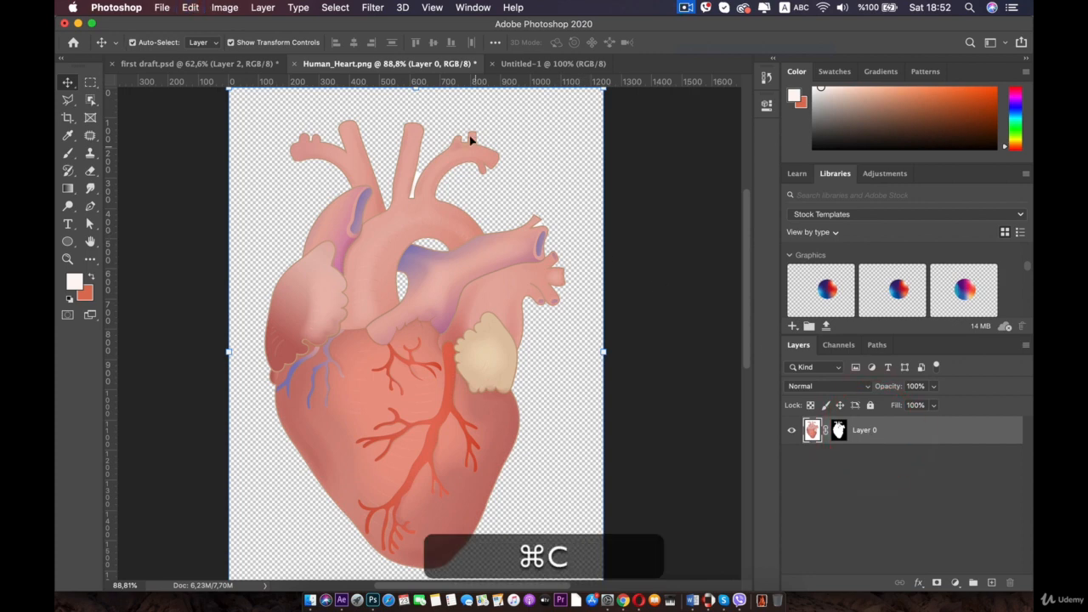
click(552, 64)
key(super+v)
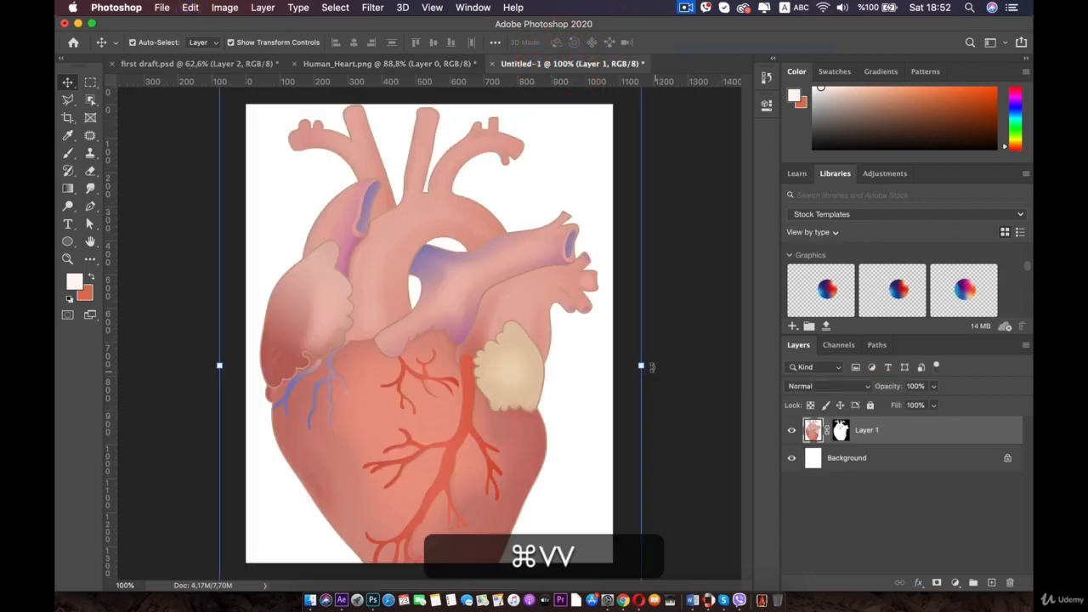
- Free-transform the pasted heart down to about half size and centre it on the canvas
drag(640, 365, 490, 357)
drag(385, 358, 479, 345)
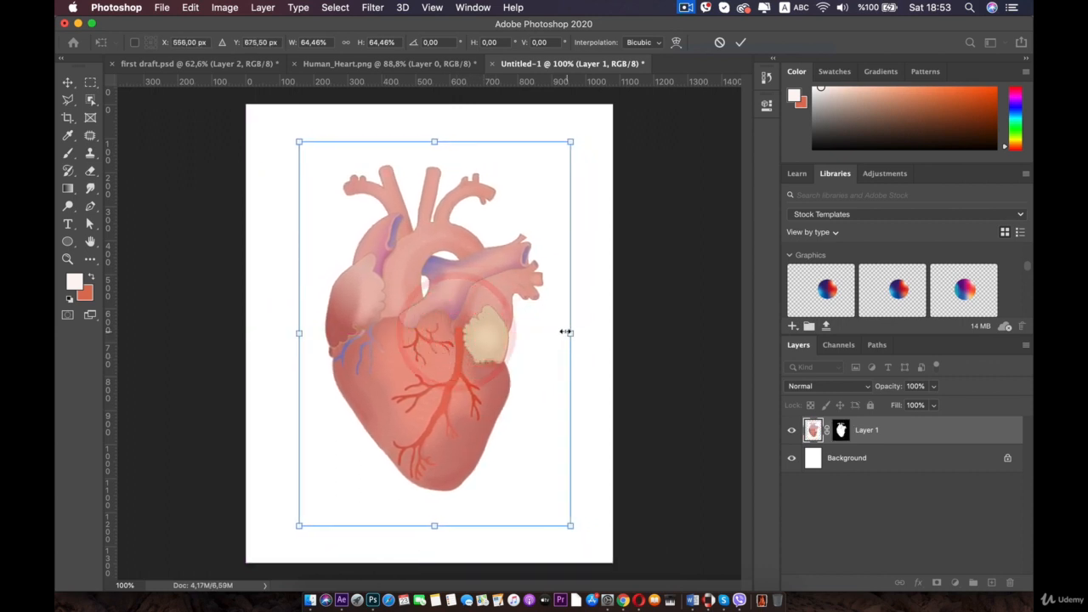
drag(564, 332, 510, 332)
drag(429, 339, 462, 346)
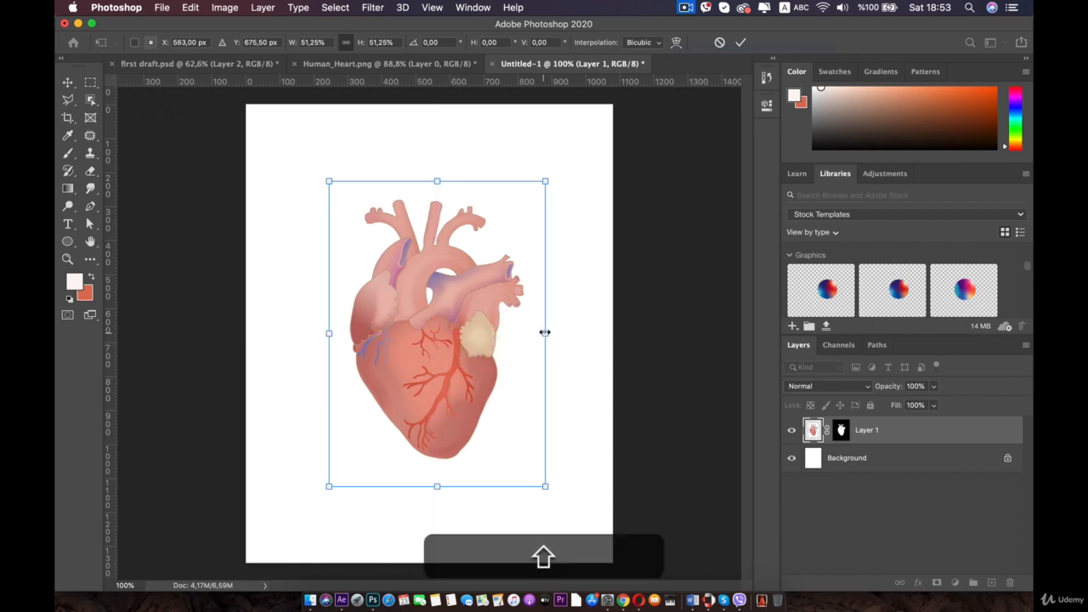
drag(545, 332, 556, 332)
drag(481, 347, 475, 343)
double_click(479, 347)
- Nudge the heart layer a few pixels to the left
click(489, 285)
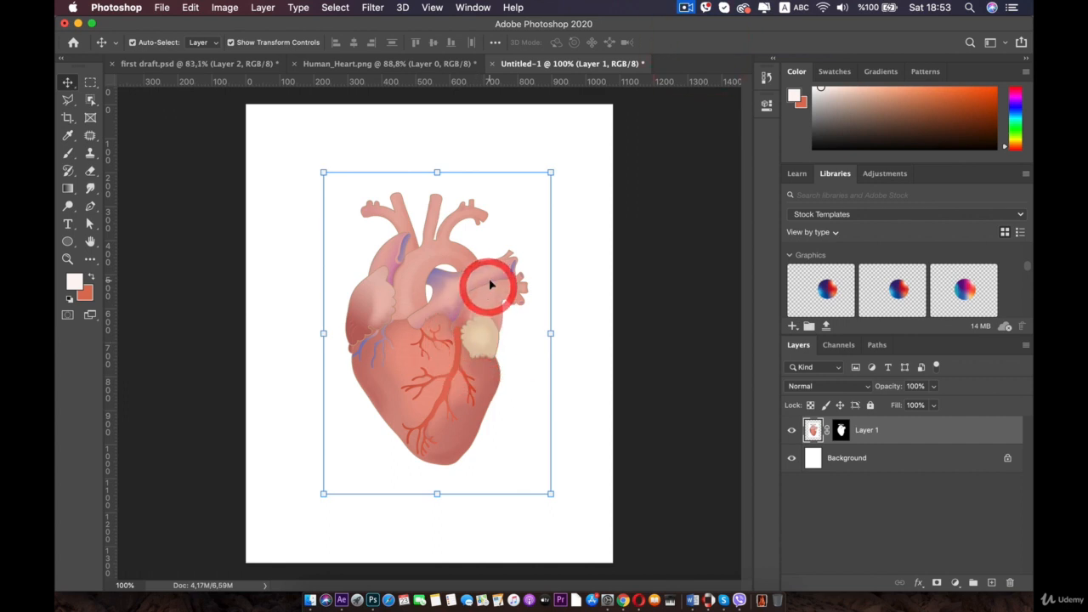
key(Left)
key(Left)
key(Left)
key(Left)
key(Left)
key(Left)
key(Left)
key(Left)
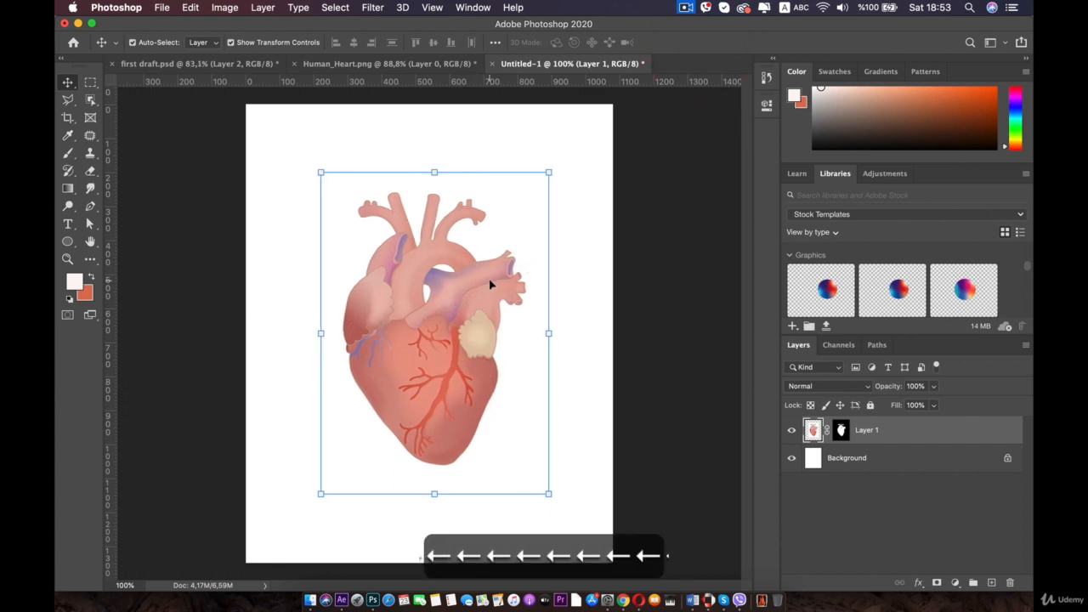
key(Left)
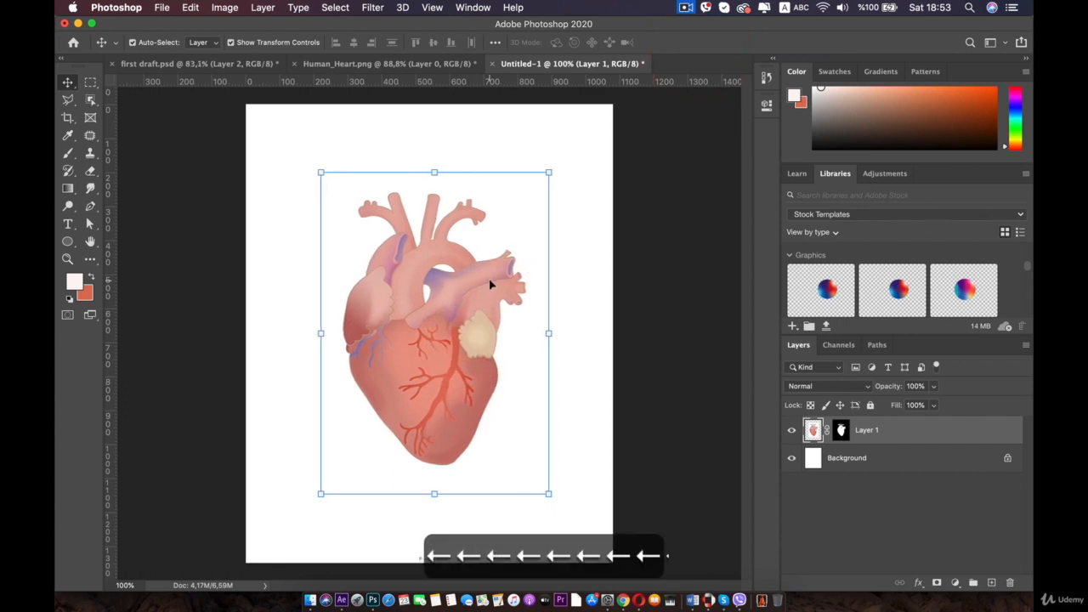
click(626, 203)
- Place the canyon photo prashob-s-VNV-3Q6_Uvl-unsplash from the double exposure folder into the document
click(310, 600)
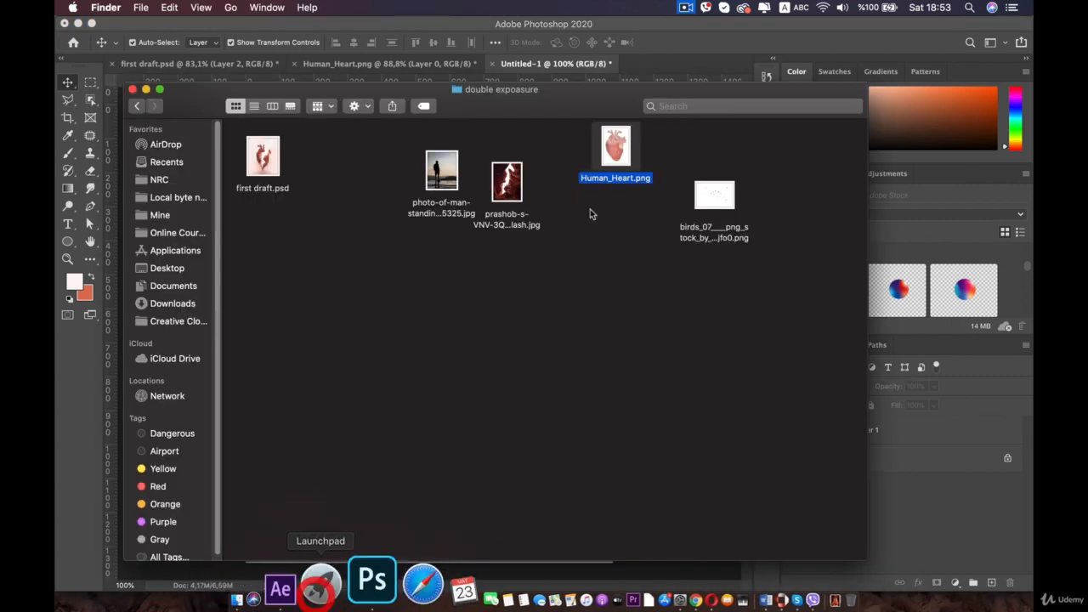
click(506, 182)
drag(464, 111, 782, 133)
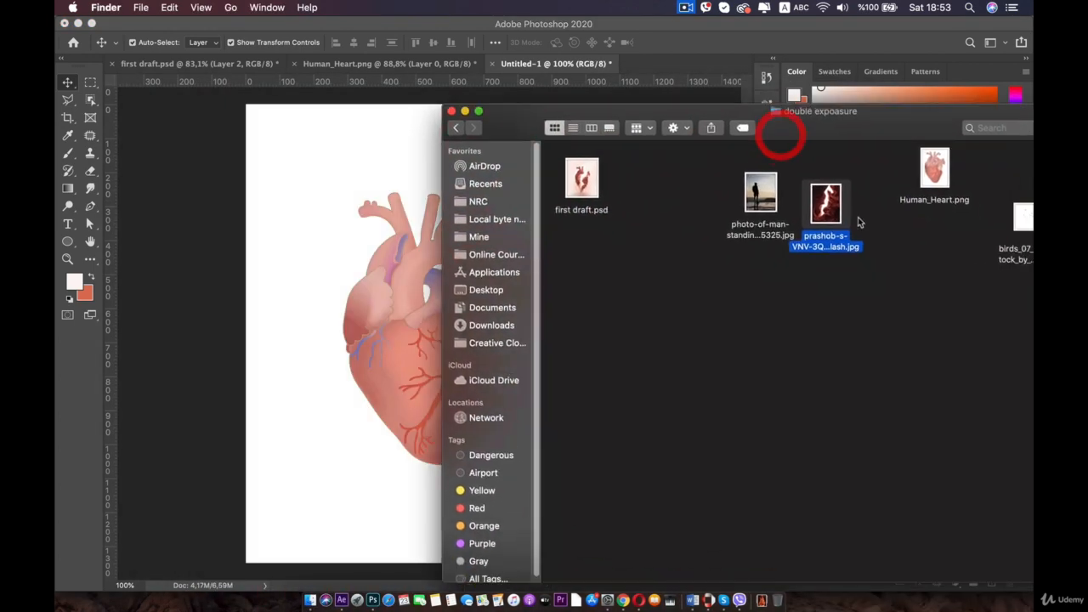
drag(825, 204, 347, 314)
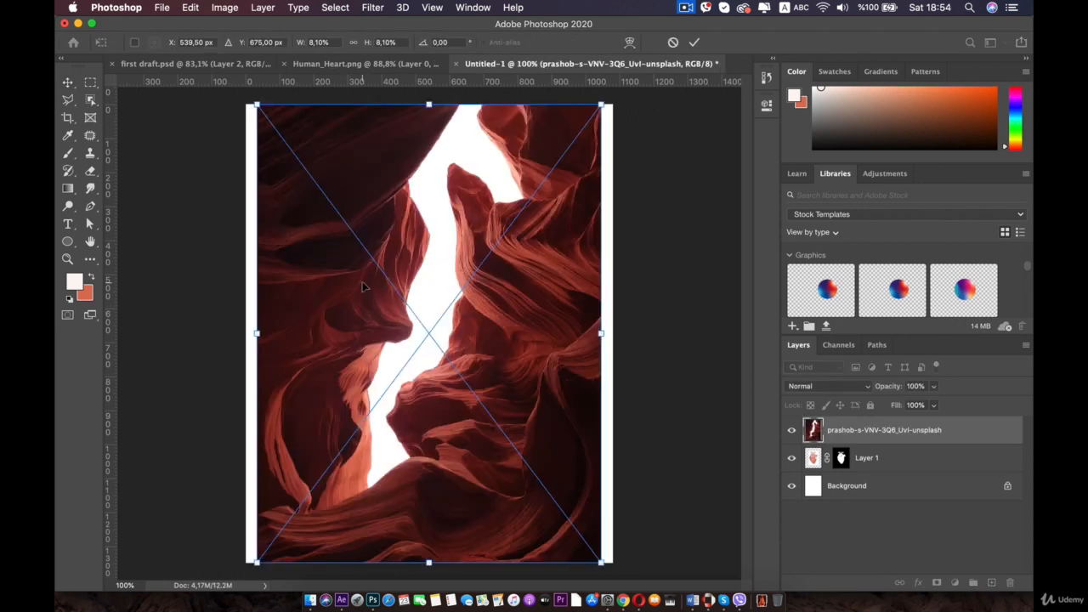
double_click(363, 283)
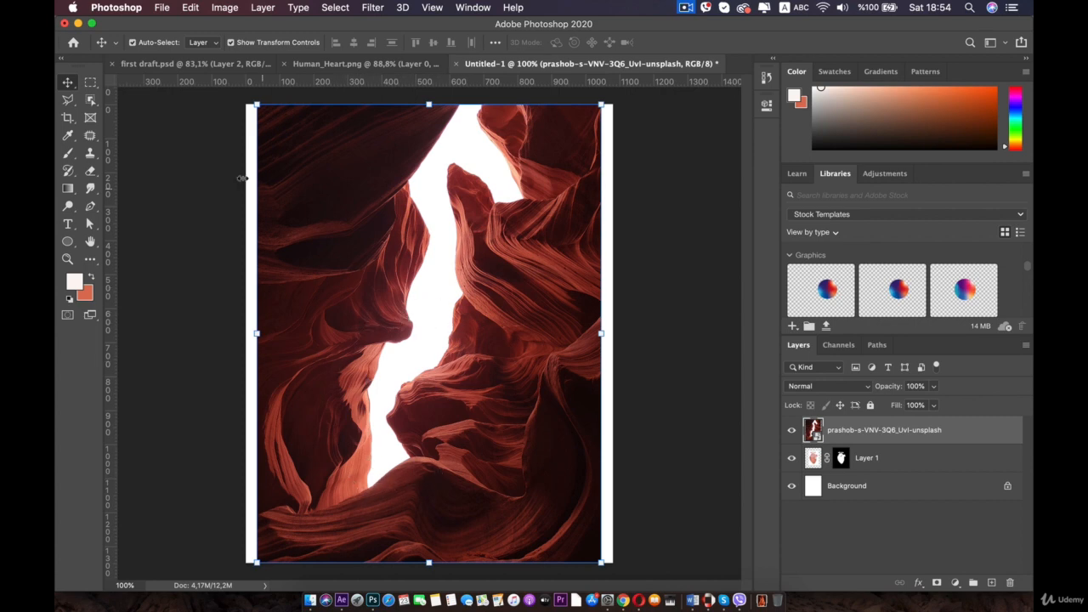
- Load the heart's mask as a selection and add it as a layer mask on the canyon photo layer
key(super)
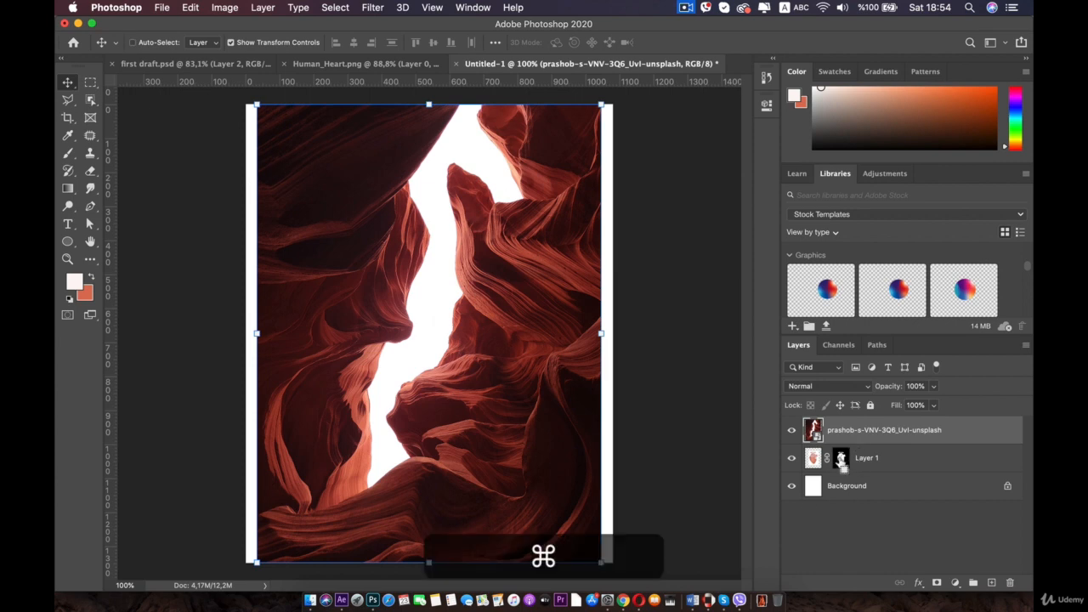
super+click(839, 464)
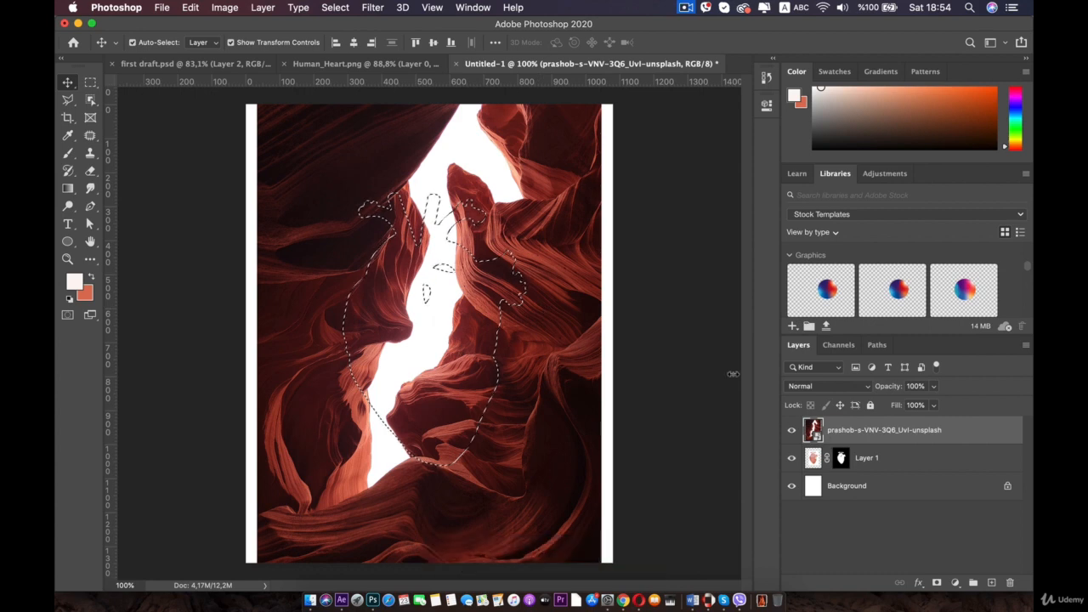
click(937, 584)
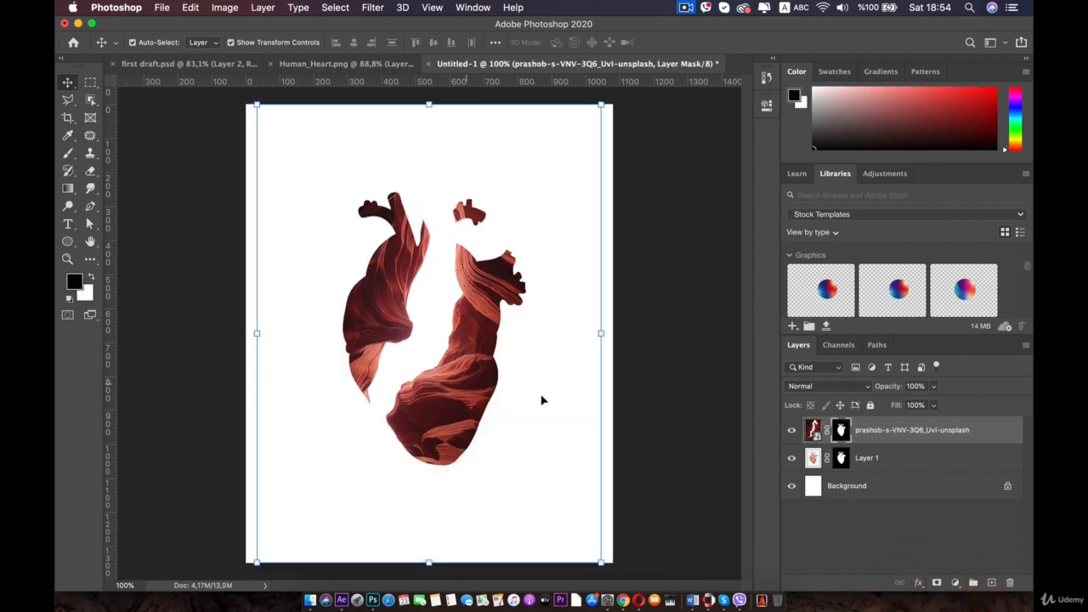
- Unlink the canyon photo from its mask and reposition the photo inside the heart shape
click(826, 432)
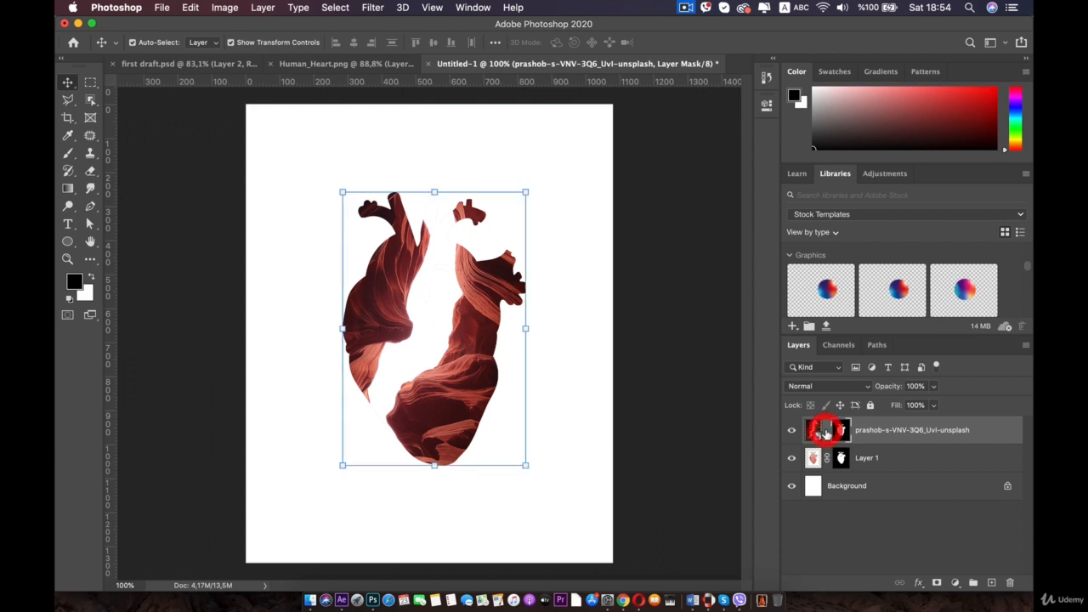
click(813, 434)
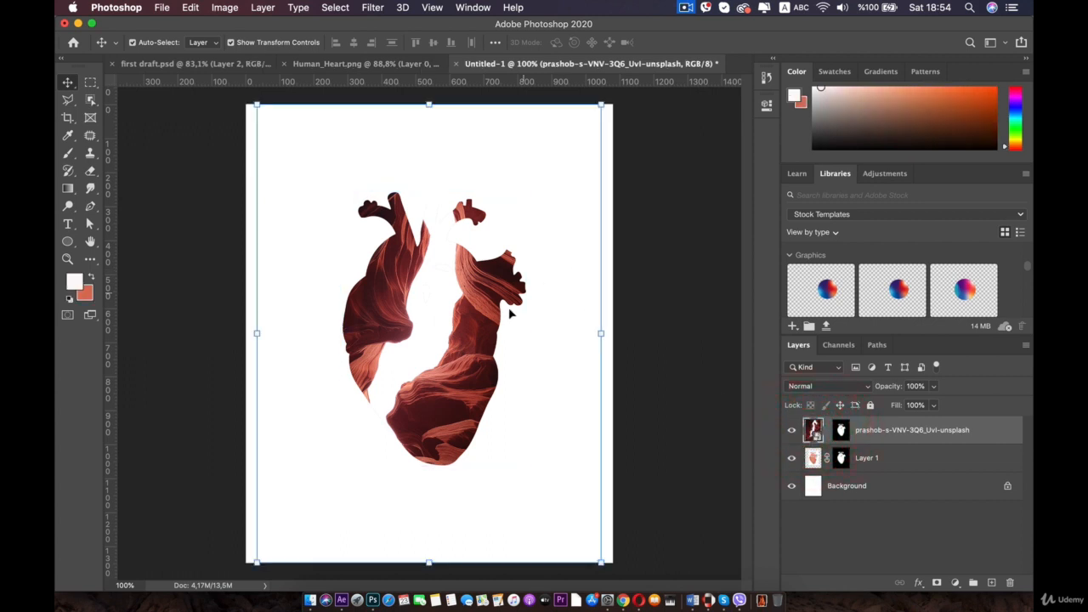
drag(546, 407, 568, 367)
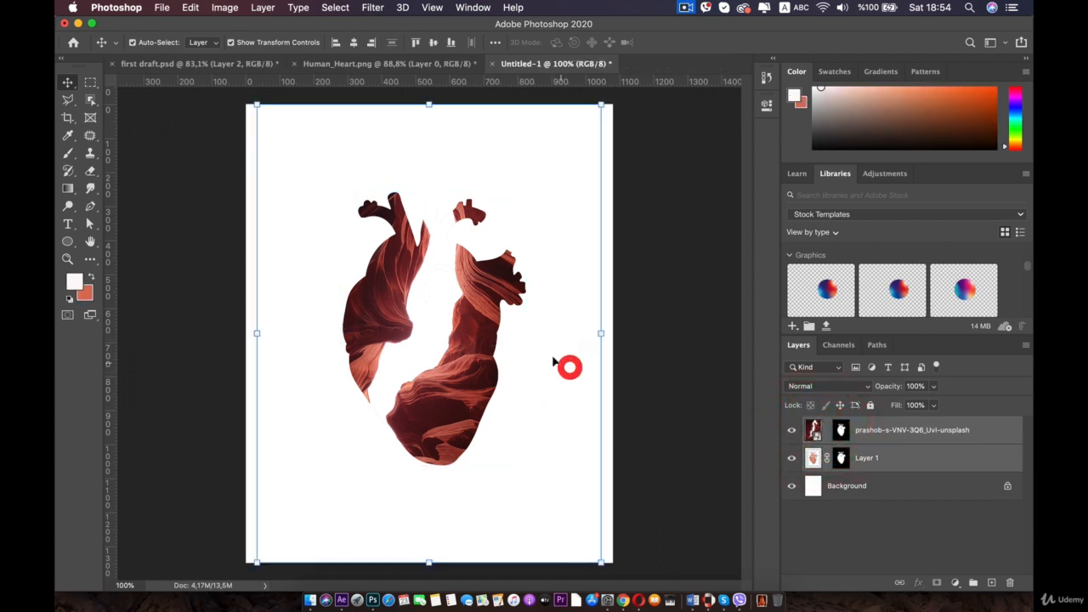
drag(537, 329, 565, 316)
drag(420, 315, 446, 292)
key(super+z)
click(812, 428)
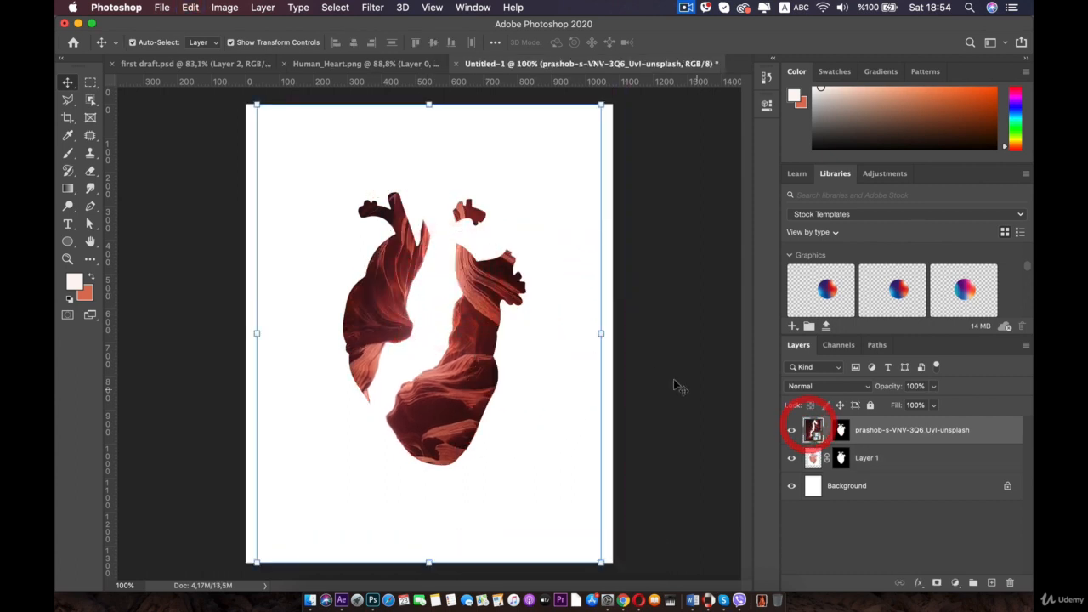
- Move the canyon photo further up so its rock layers fill the heart shape
click(599, 333)
drag(437, 317, 419, 288)
key(Return)
drag(419, 291, 417, 287)
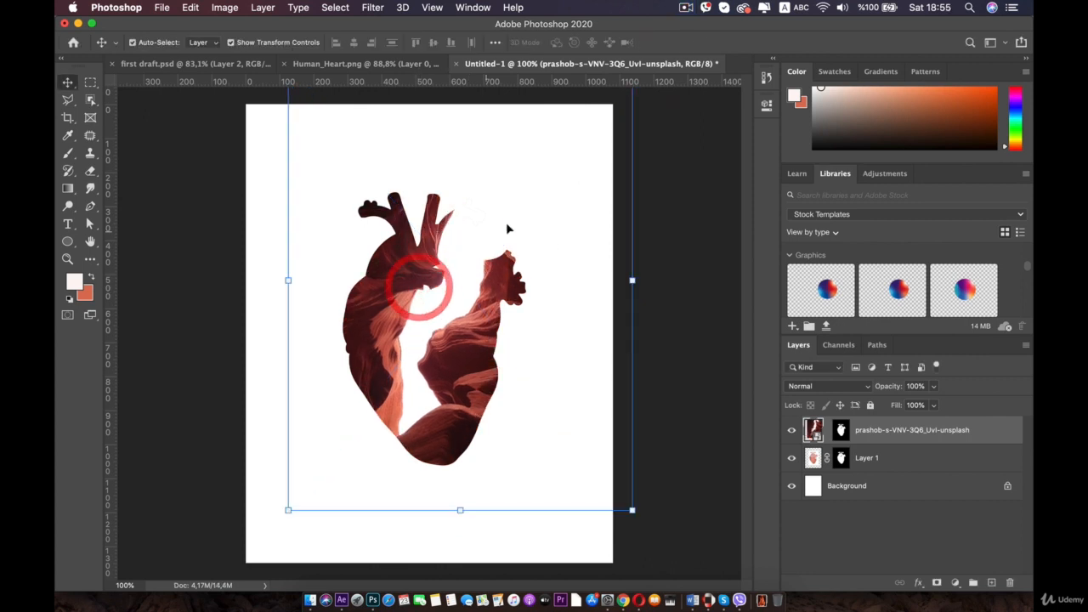
click(444, 323)
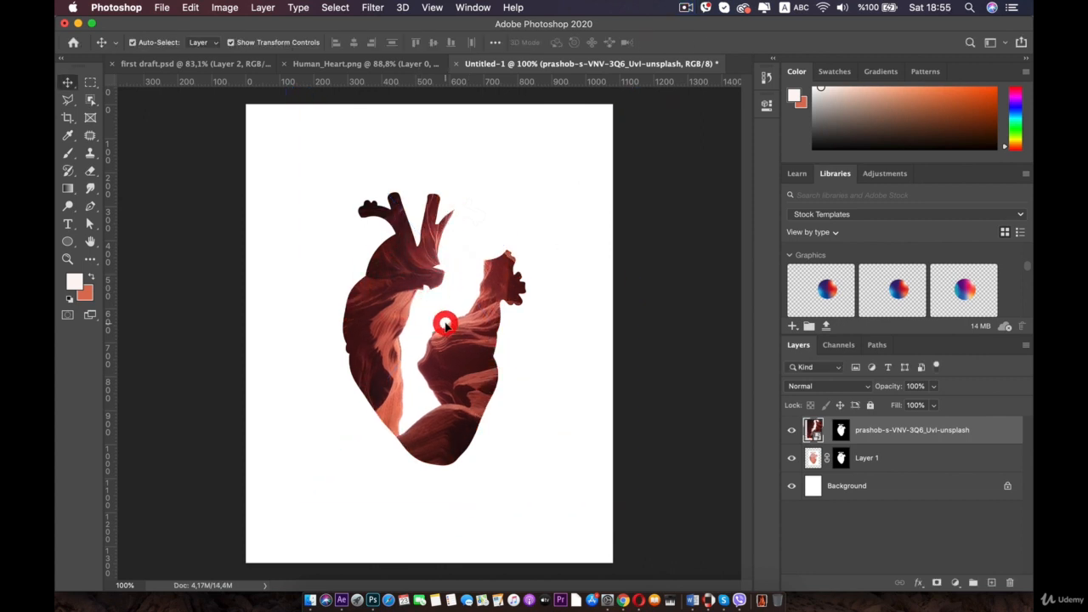
click(388, 535)
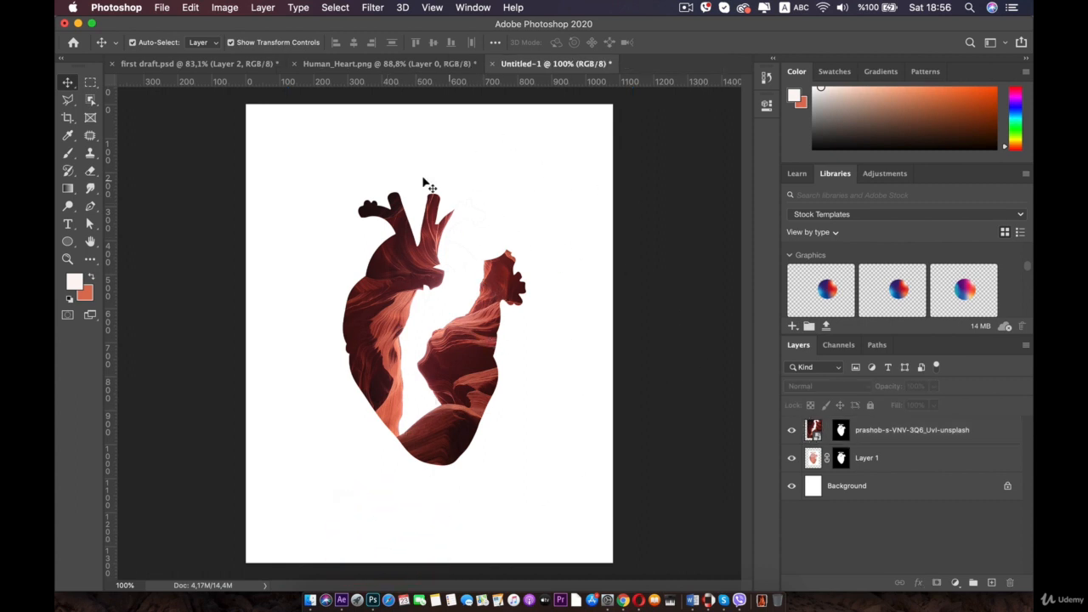
- Hide the original heart layer beneath the masked canyon photo layer
click(814, 432)
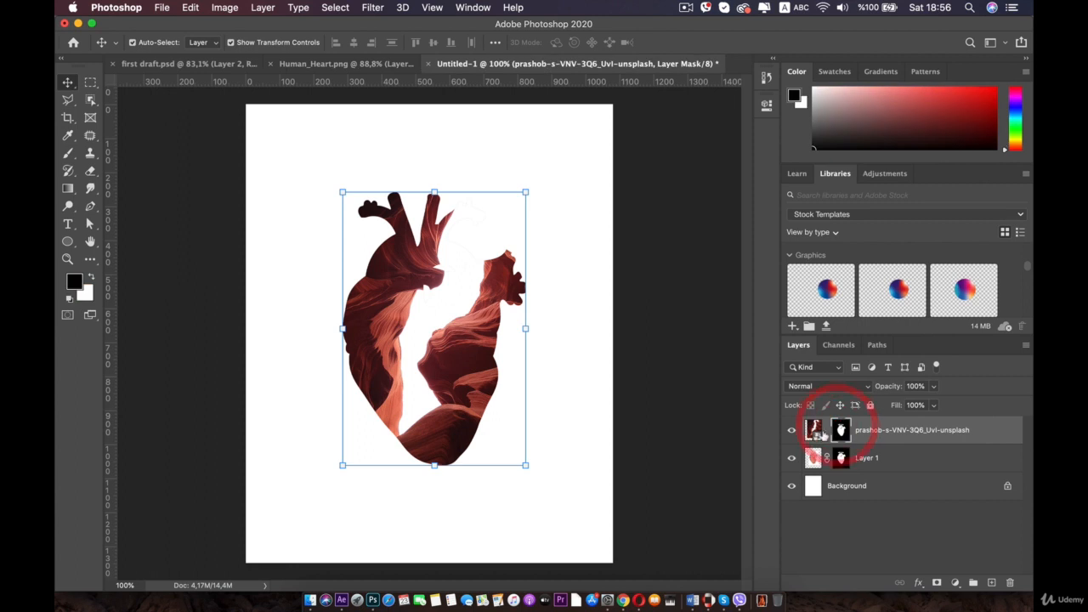
click(790, 433)
click(790, 433)
click(860, 459)
click(788, 458)
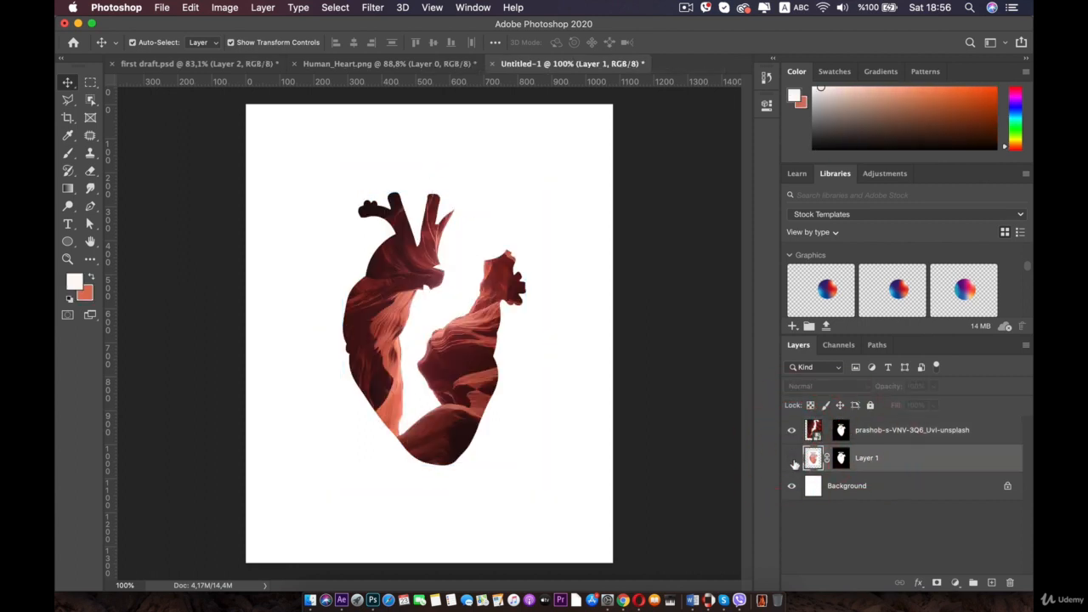
click(791, 460)
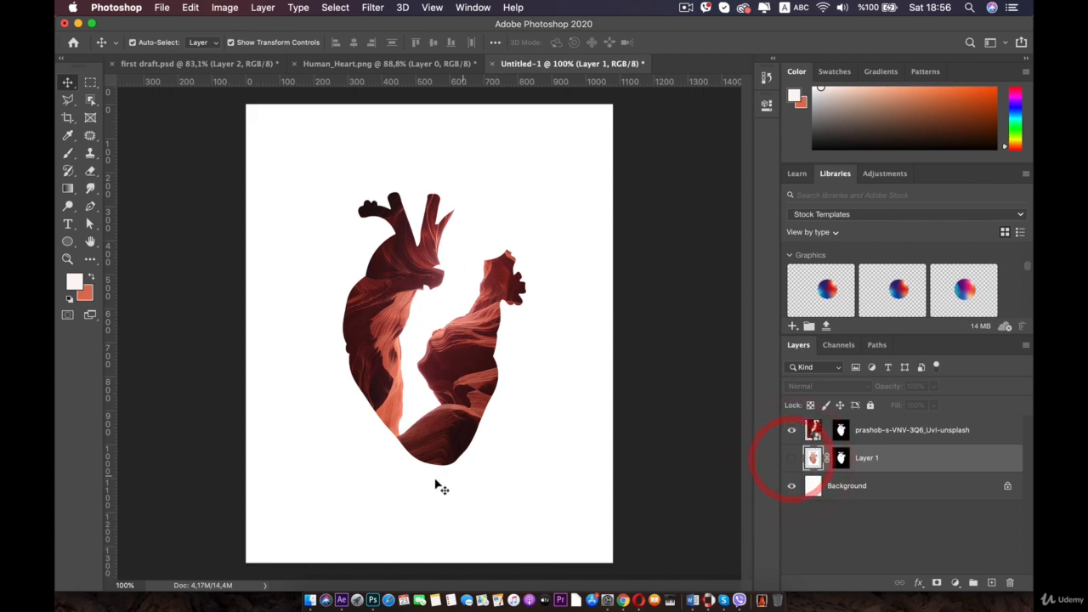
- Open photo-of-man-standing-outdoors-1995325.jpg from the double exposure folder in Photoshop
click(310, 597)
mouse_move(751, 210)
mouse_down()
mouse_move(288, 306)
mouse_move(321, 316)
mouse_move(734, 187)
mouse_move(747, 214)
mouse_up()
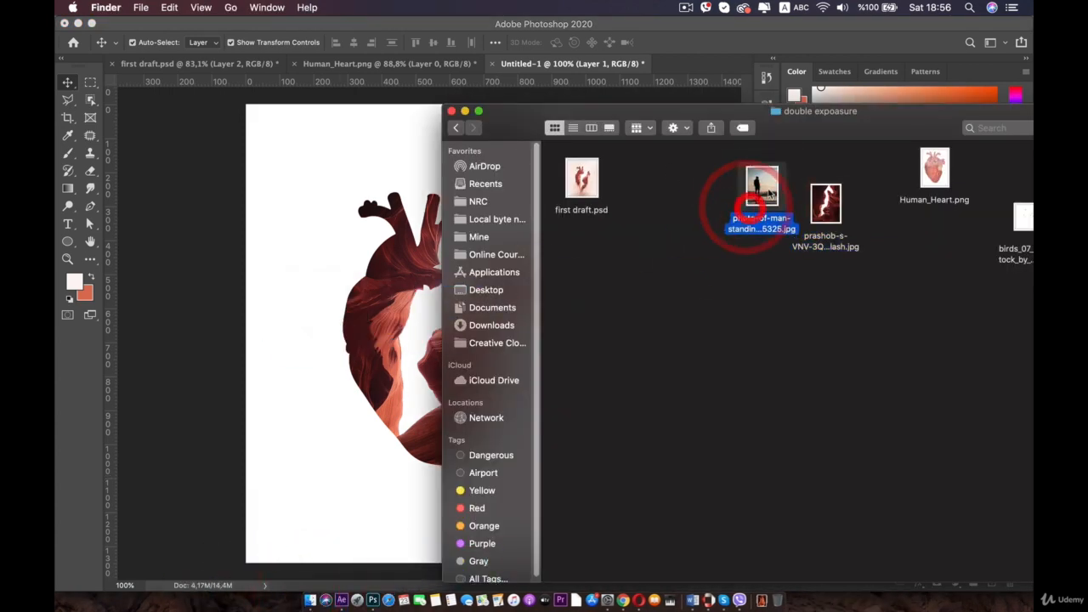
right_click(752, 204)
mouse_move(672, 214)
click(804, 247)
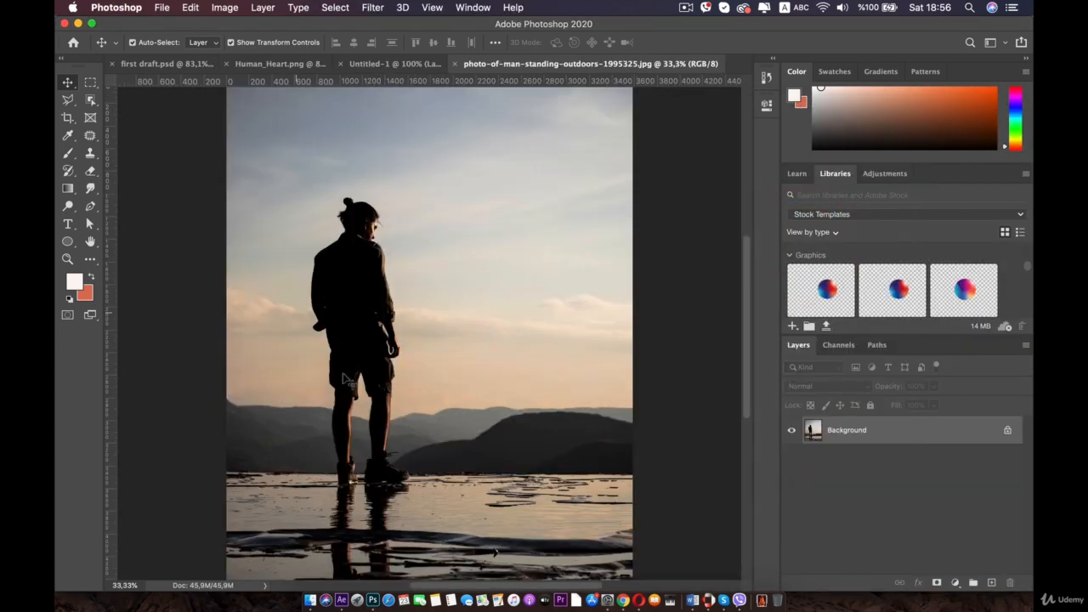
- Select the standing man with the Object Selection tool by drawing a box around him
click(90, 99)
drag(328, 221, 443, 489)
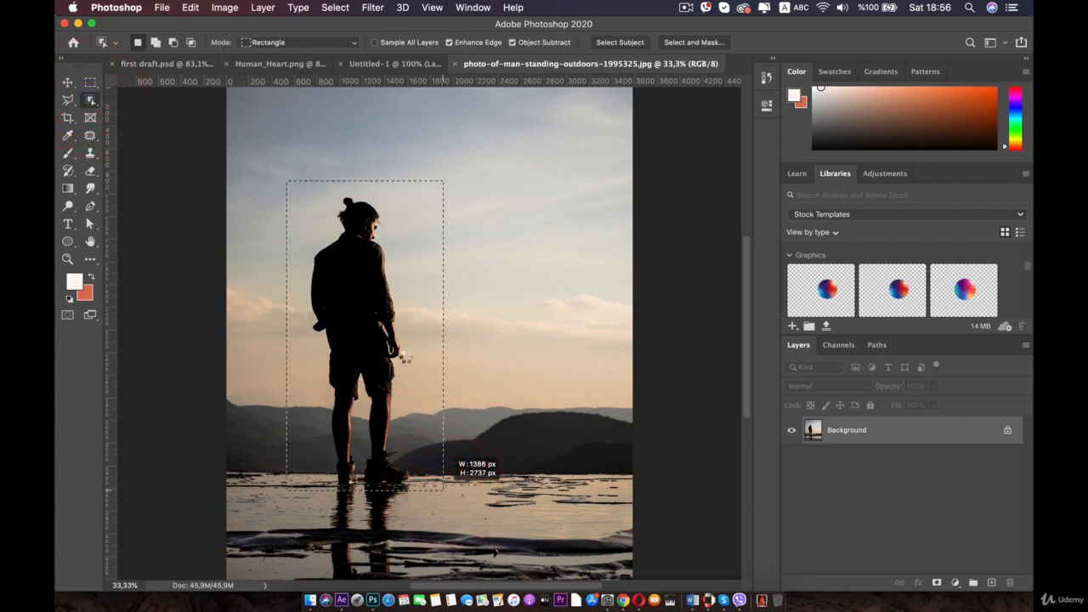
- Add the missed edges of the left boot to the selection with the Polygonal Lasso tool
scroll(349, 357, up, 5)
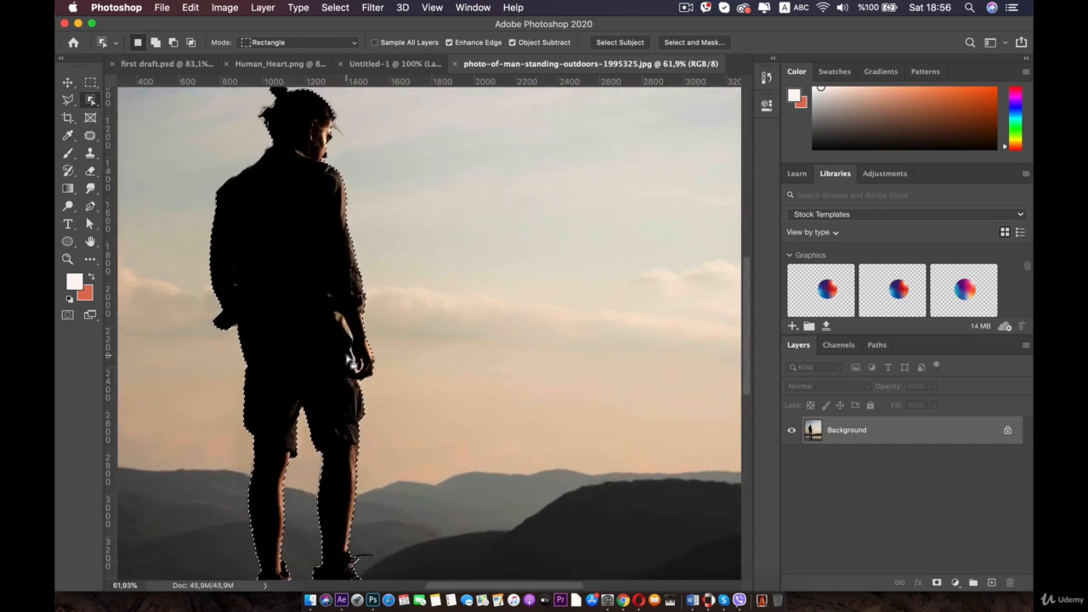
key(space)
drag(302, 363, 335, 188)
key(space)
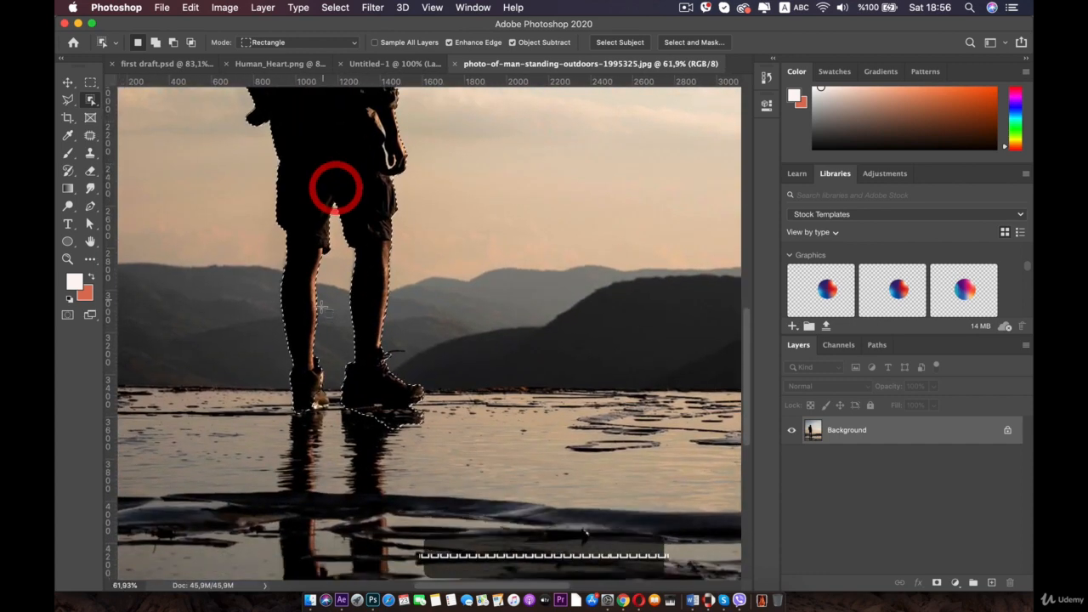
scroll(317, 337, up, 8)
key(space)
drag(304, 363, 443, 292)
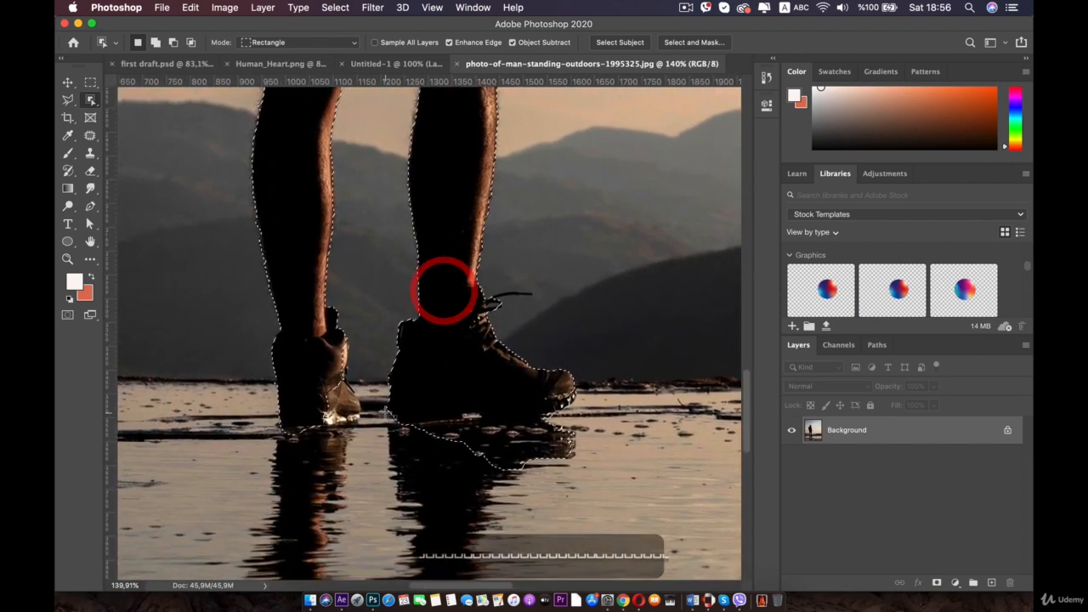
scroll(366, 357, up, 5)
key(space)
drag(354, 415, 482, 371)
scroll(382, 382, up, 5)
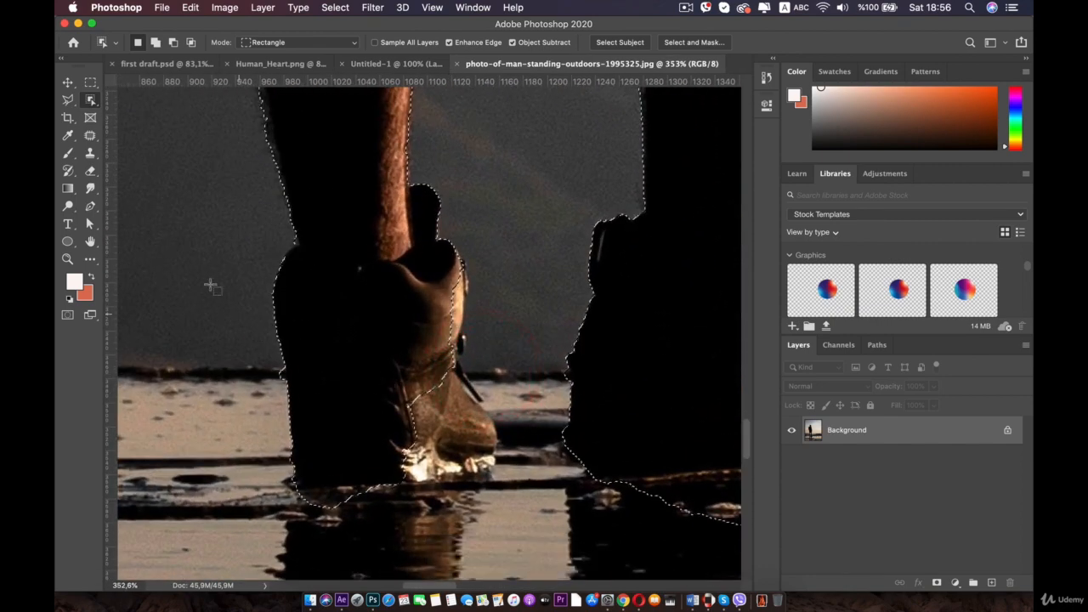
click(69, 100)
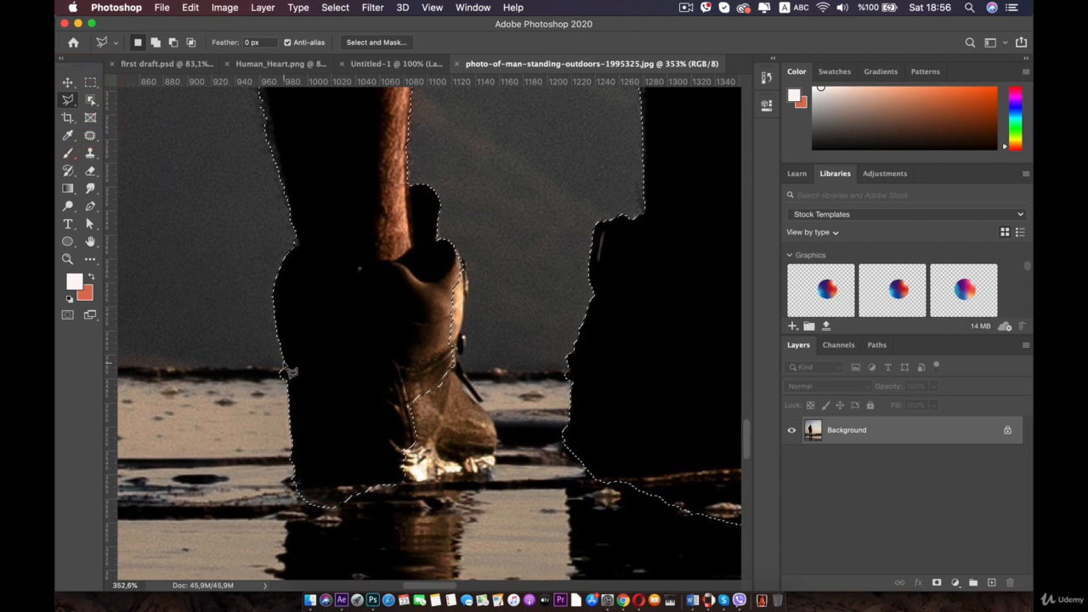
key(shift+alt)
alt+click(282, 362)
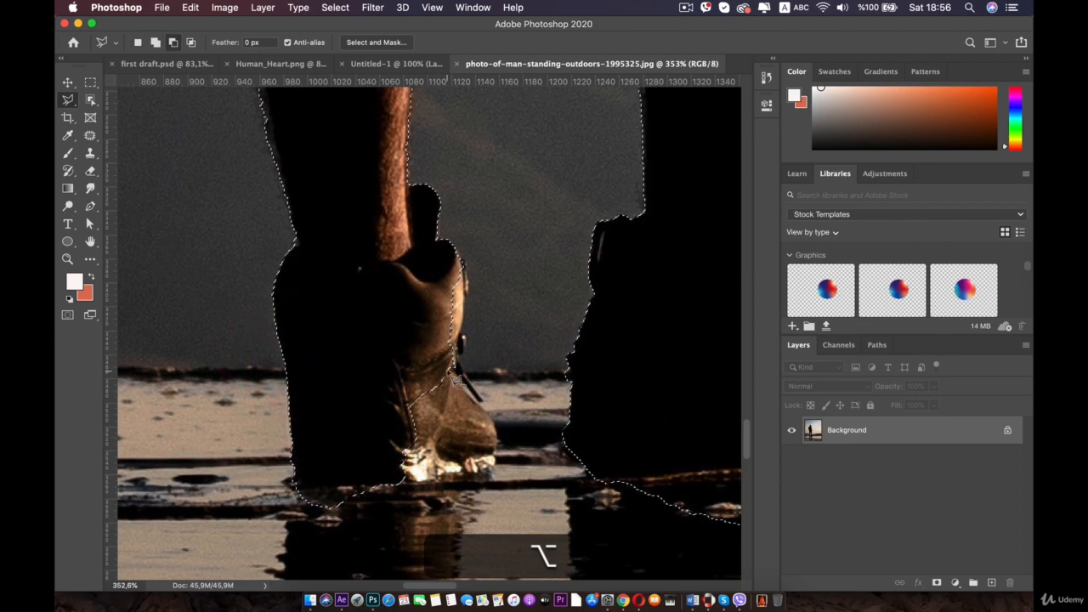
key(shift)
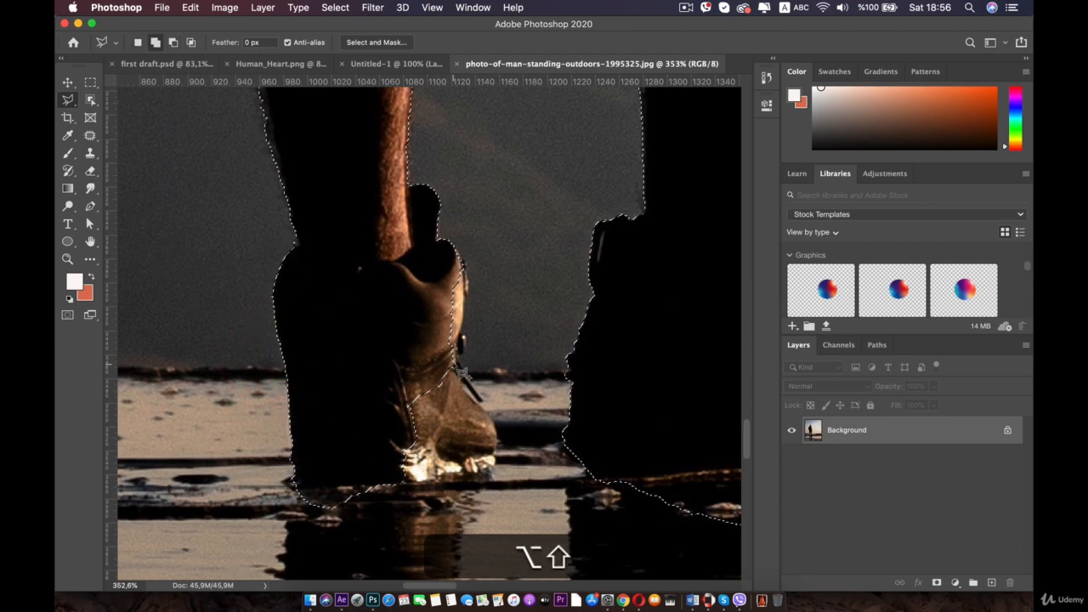
click(467, 297)
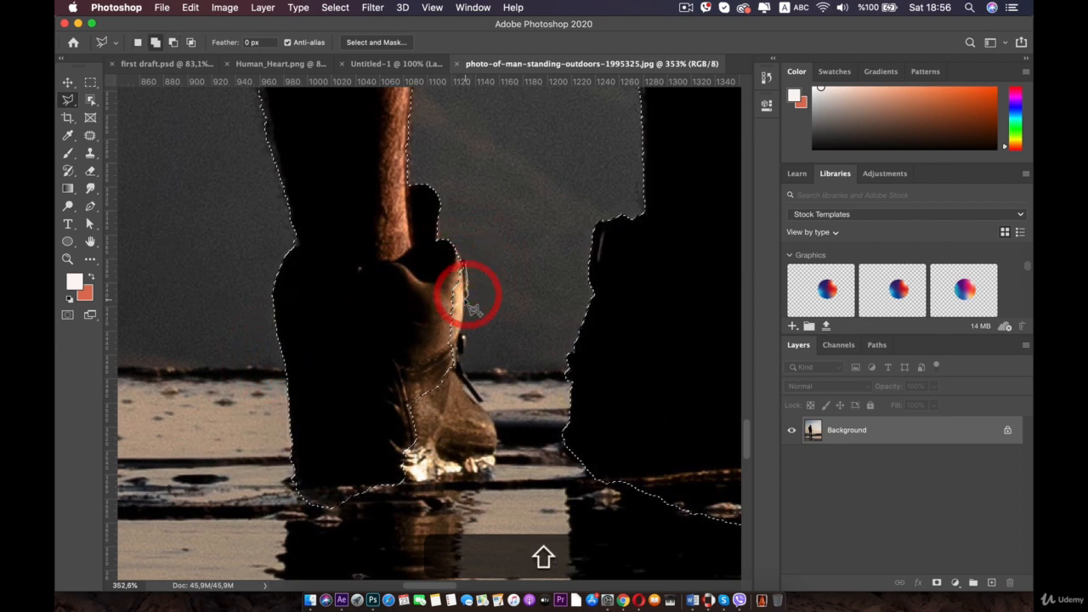
click(466, 327)
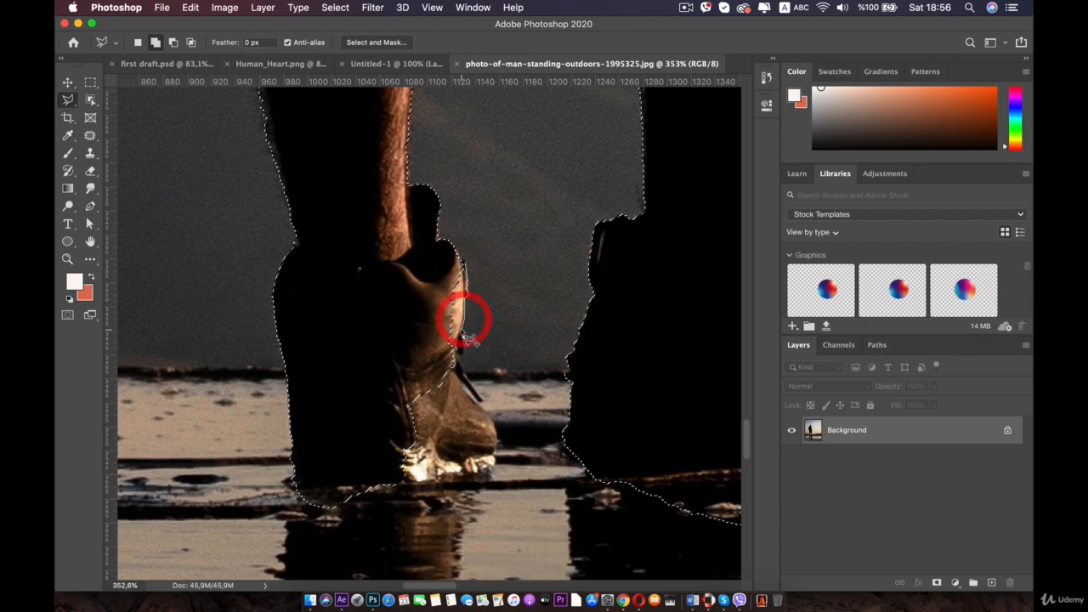
scroll(438, 340, up, 3)
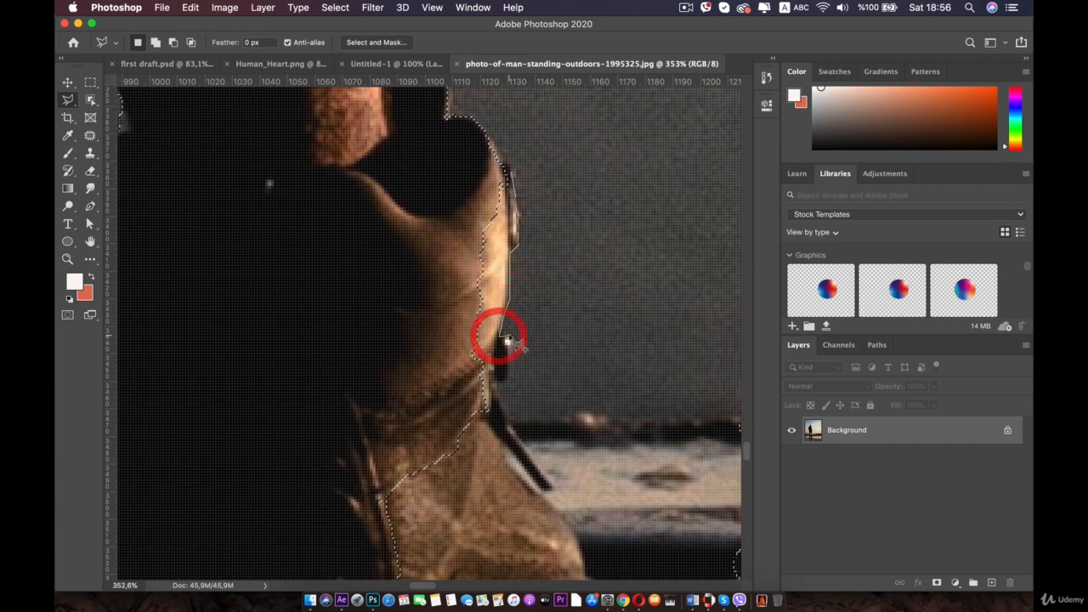
click(507, 343)
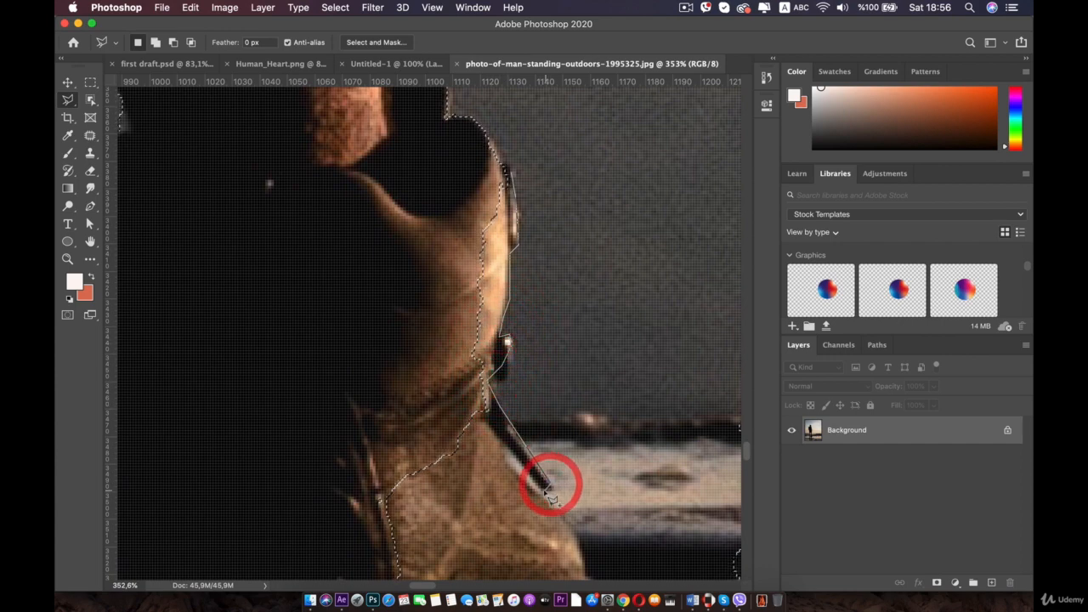
key(z)
key(BackSpace)
key(BackSpace)
key(BackSpace)
key(BackSpace)
key(BackSpace)
key(BackSpace)
key(BackSpace)
key(BackSpace)
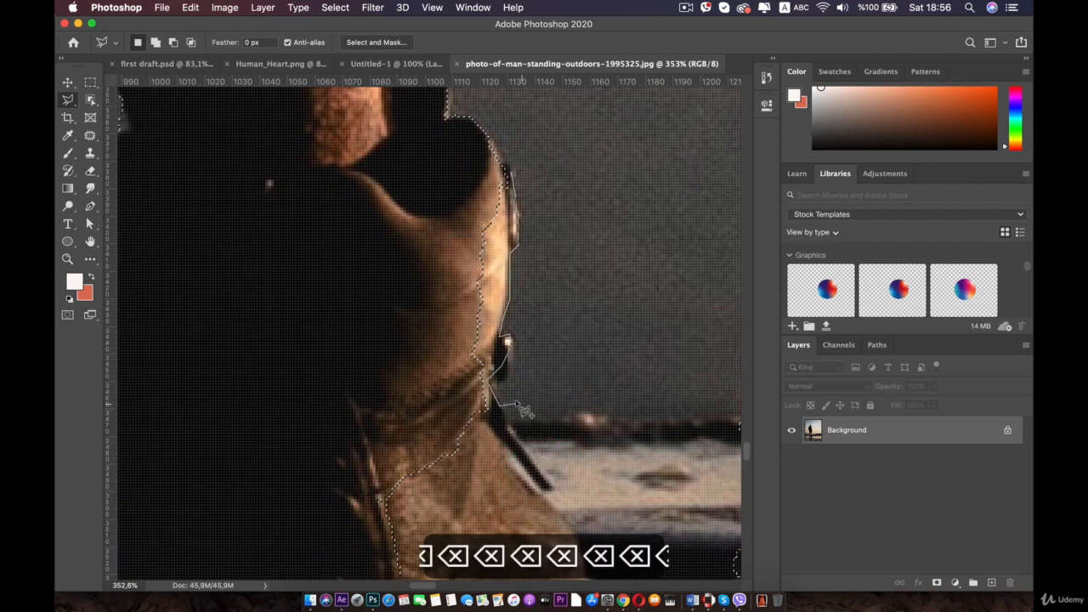
click(497, 439)
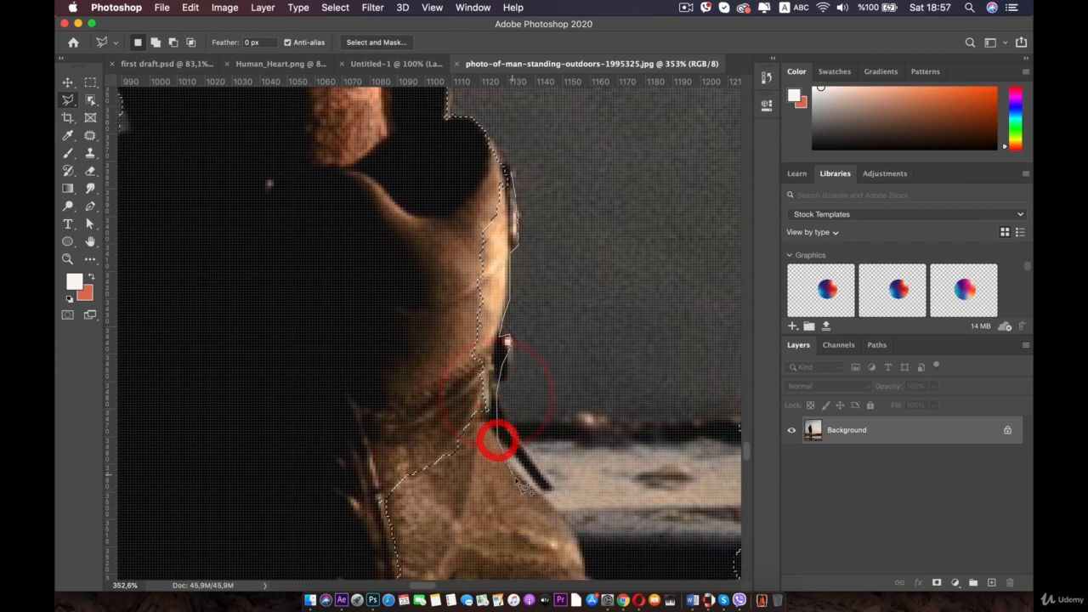
click(516, 480)
key(space)
drag(548, 501, 483, 237)
click(498, 284)
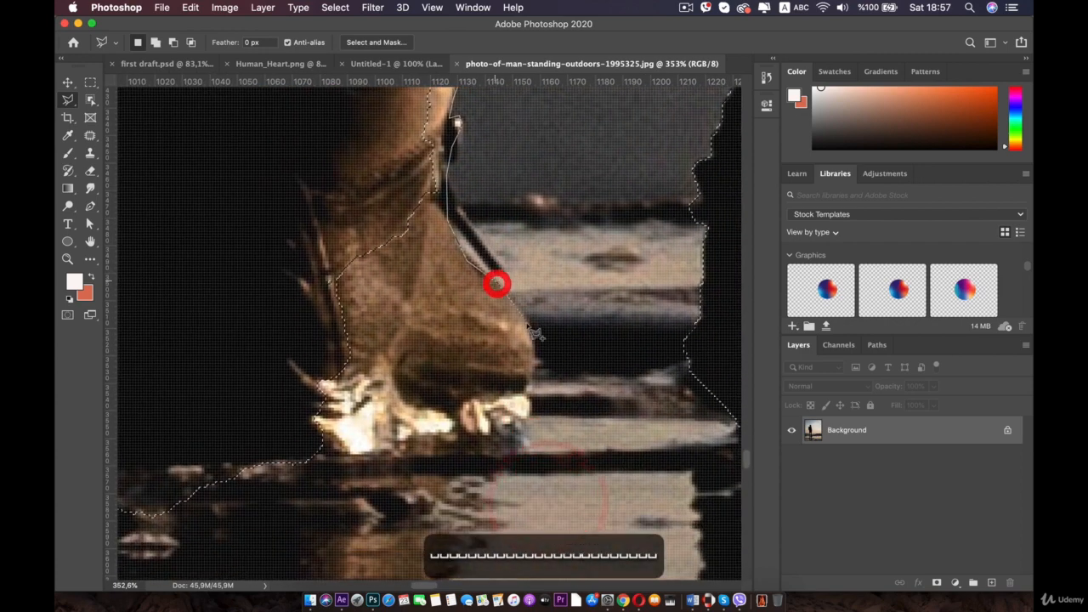
click(533, 341)
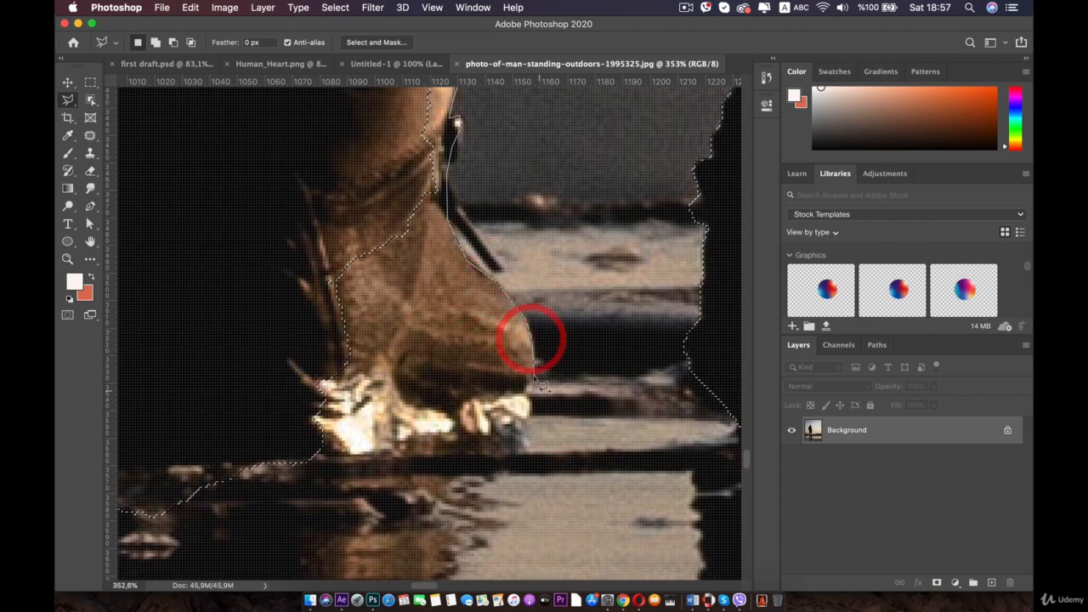
click(533, 378)
click(522, 404)
click(414, 420)
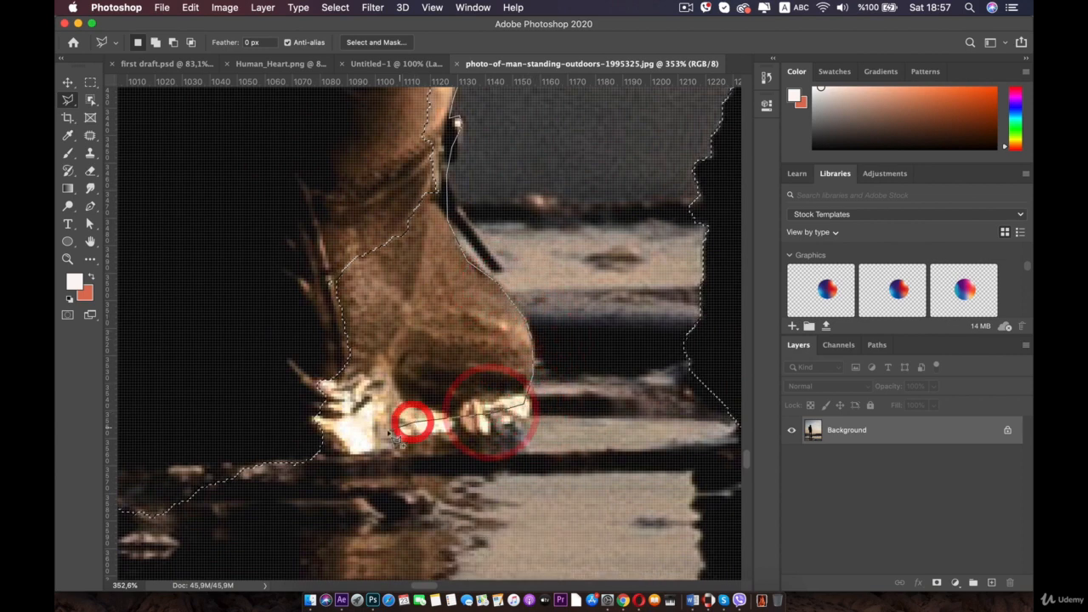
click(298, 434)
click(249, 423)
scroll(265, 409, down, 5)
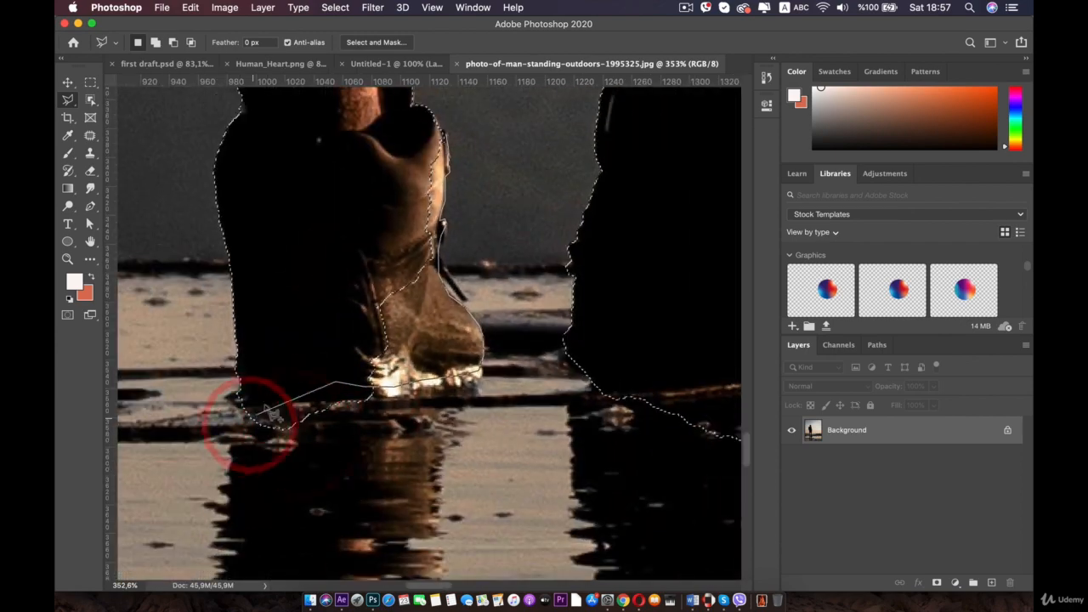
click(323, 199)
click(376, 163)
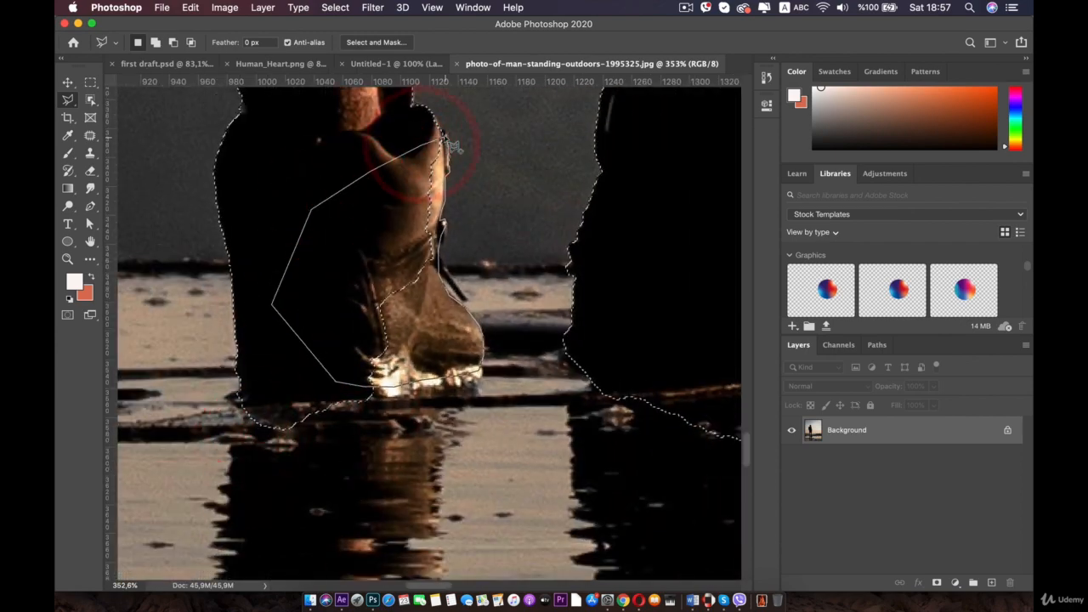
click(444, 136)
- Subtract the water reflection under the right boot from the selection with the Polygonal Lasso tool
scroll(466, 146, down, 5)
drag(539, 202, 325, 203)
scroll(487, 315, up, 2)
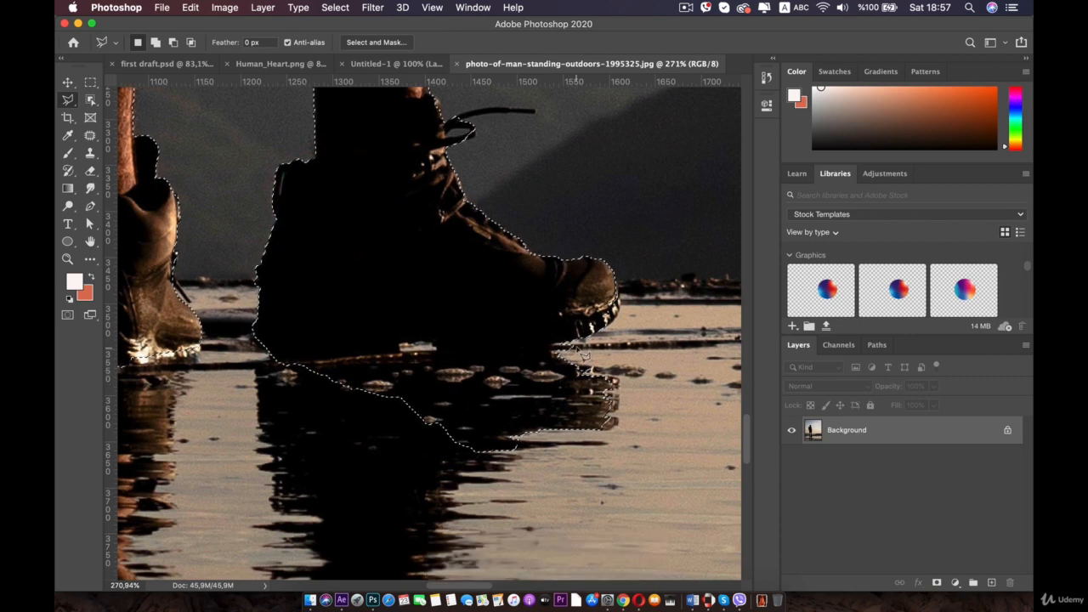
key(alt)
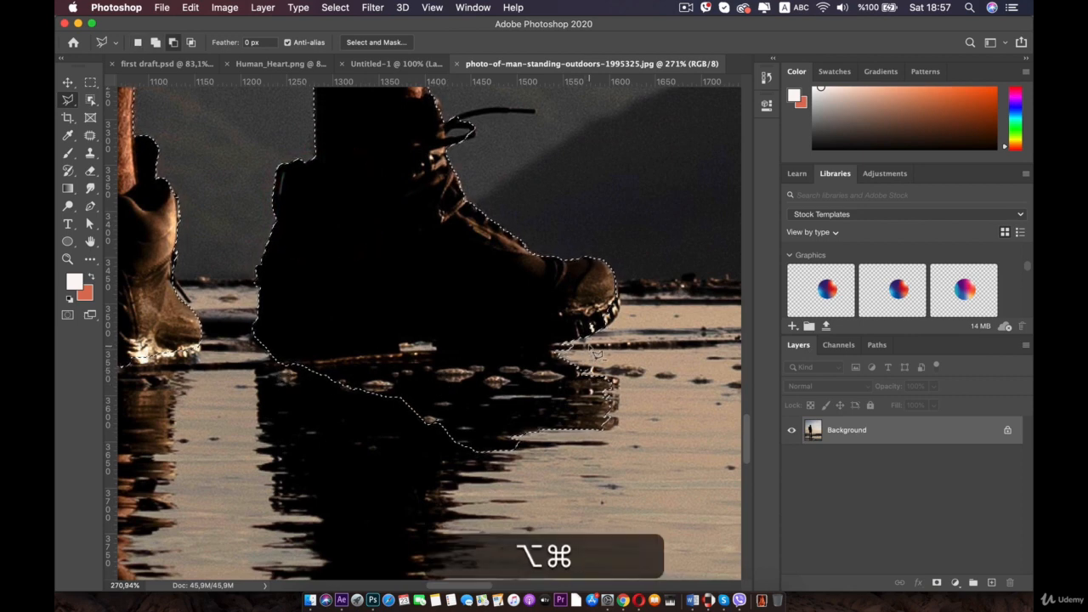
alt+click(565, 340)
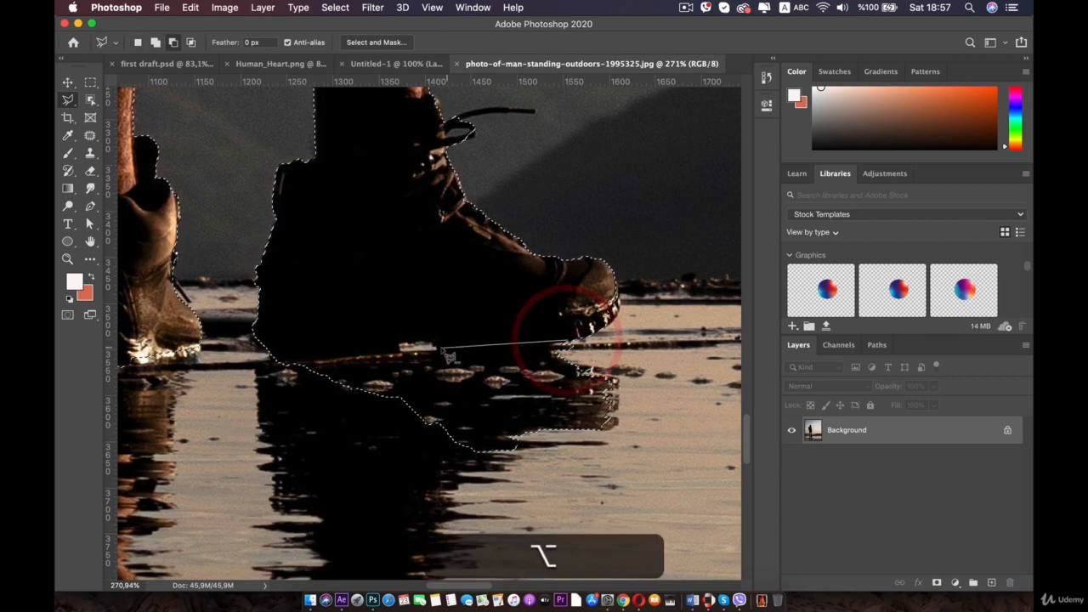
click(435, 346)
click(424, 340)
click(398, 342)
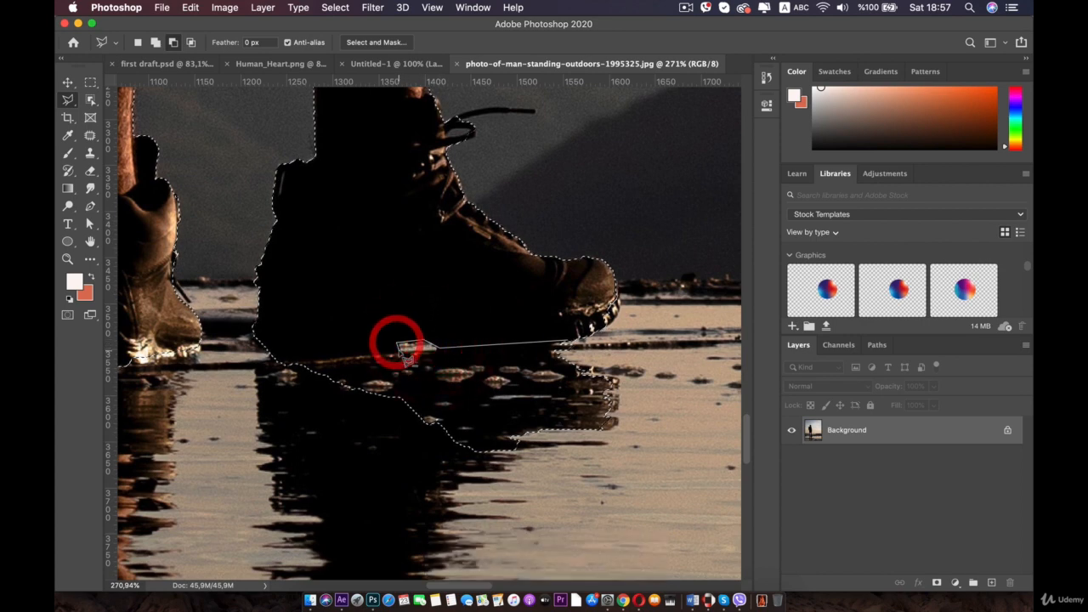
click(399, 350)
click(275, 360)
click(241, 376)
click(262, 466)
click(379, 498)
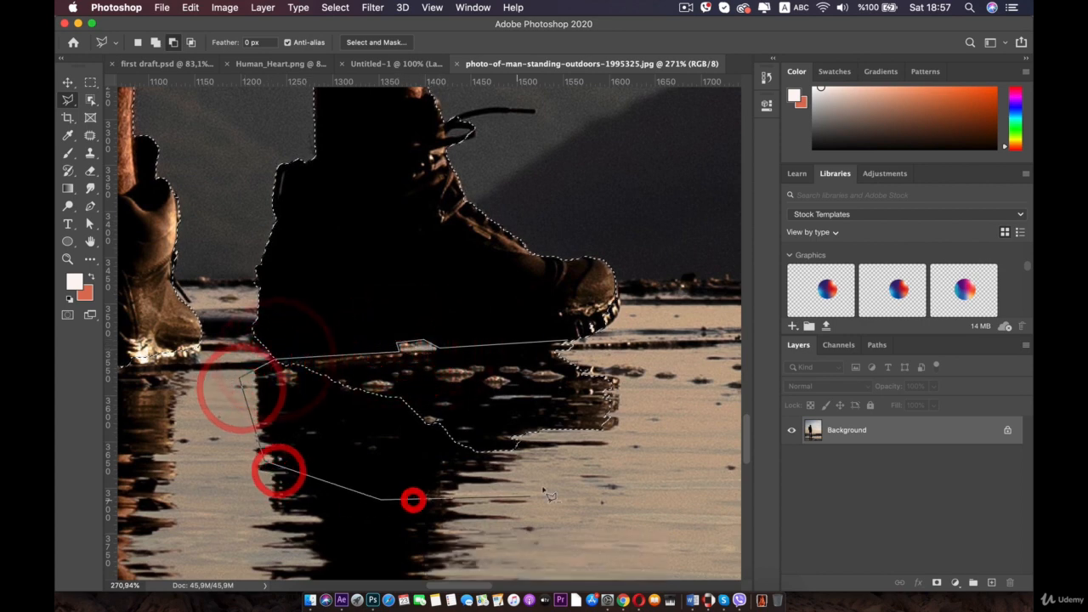
click(549, 483)
click(622, 457)
click(654, 393)
click(626, 367)
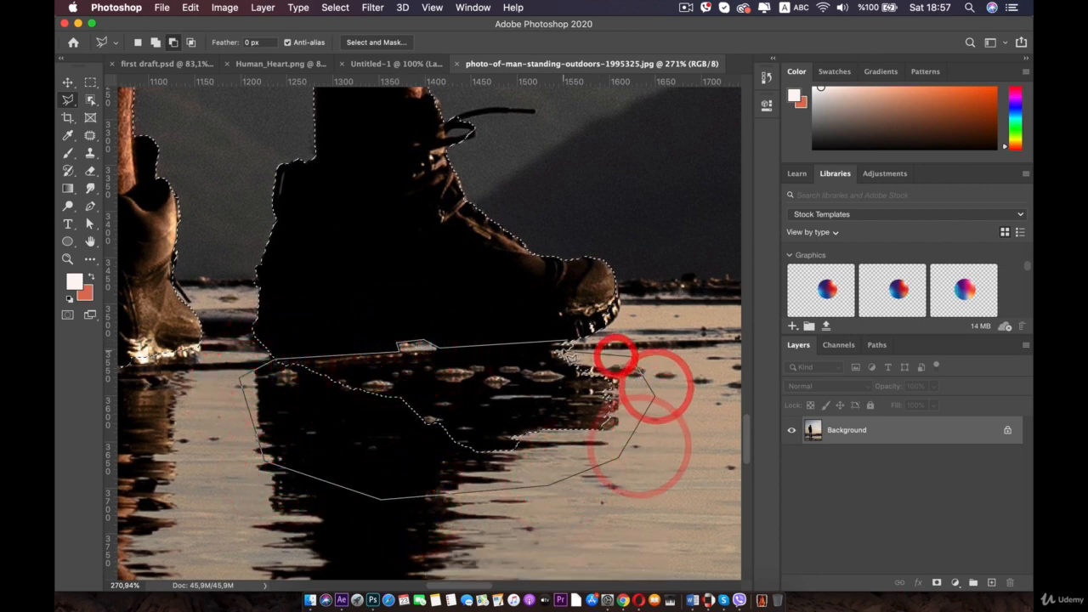
click(565, 345)
scroll(563, 348, down, 3)
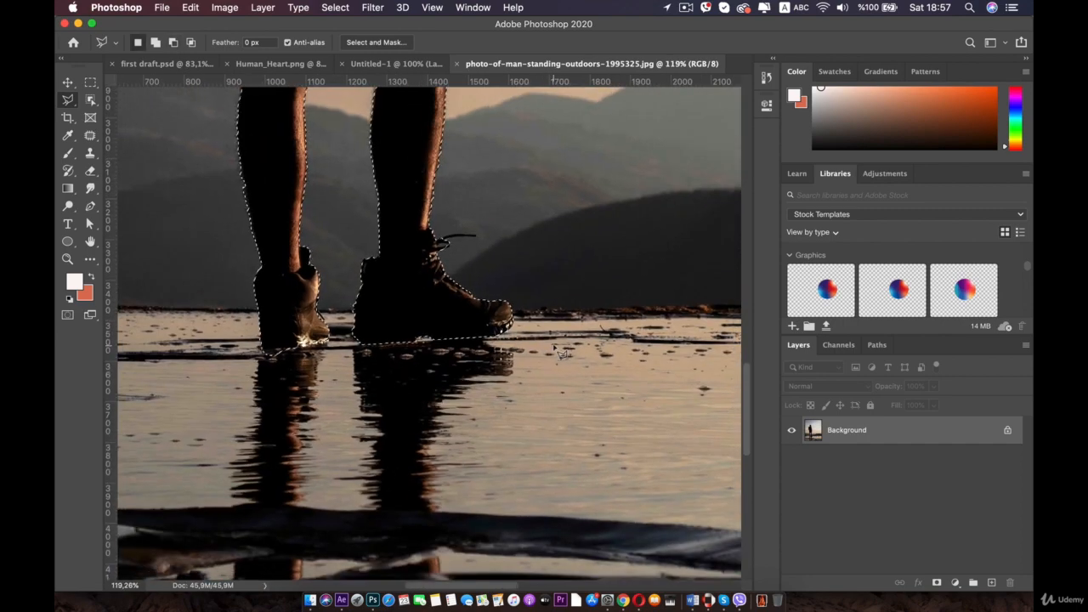
scroll(553, 345, down, 2)
drag(454, 243, 473, 454)
drag(406, 128, 436, 308)
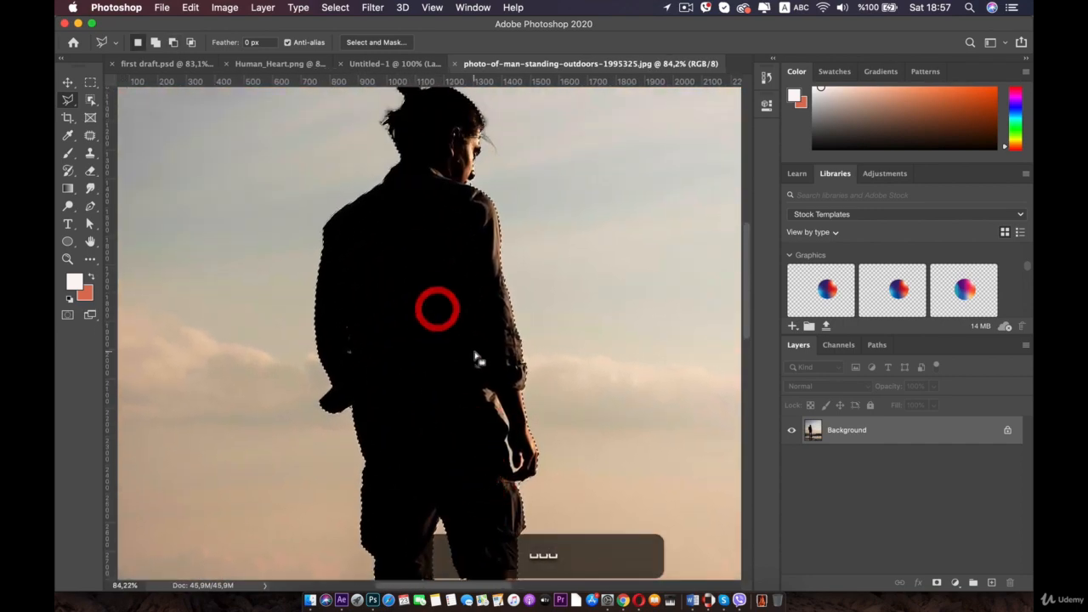
- Refine the selection edge under the man's chin with the Polygonal Lasso tool
scroll(478, 359, up, 1)
drag(439, 230, 438, 393)
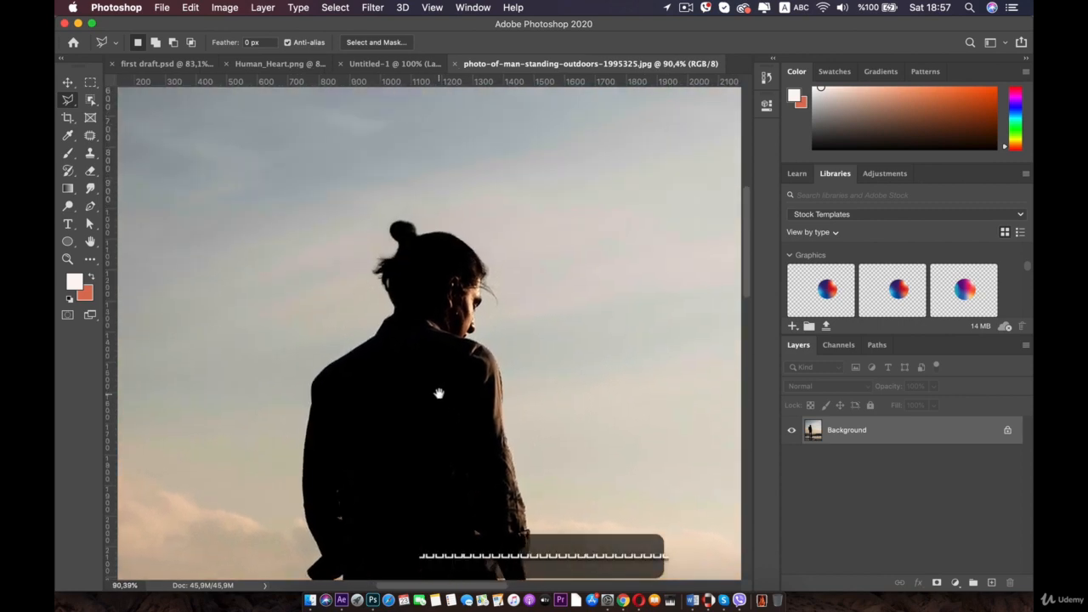
scroll(463, 315, up, 3)
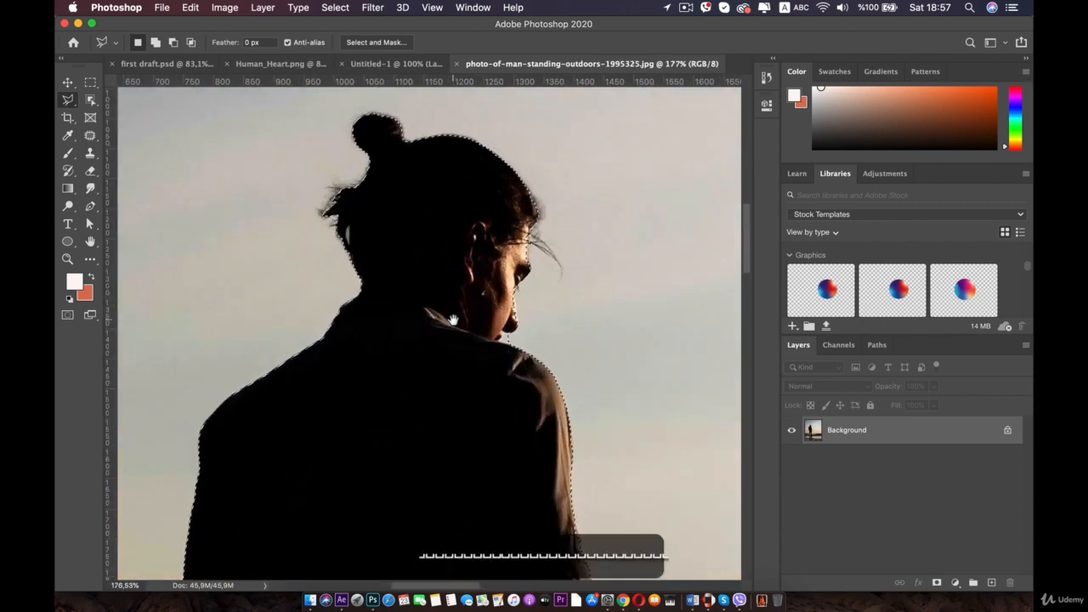
drag(464, 312, 414, 366)
scroll(492, 399, up, 3)
scroll(491, 403, up, 2)
drag(476, 439, 394, 315)
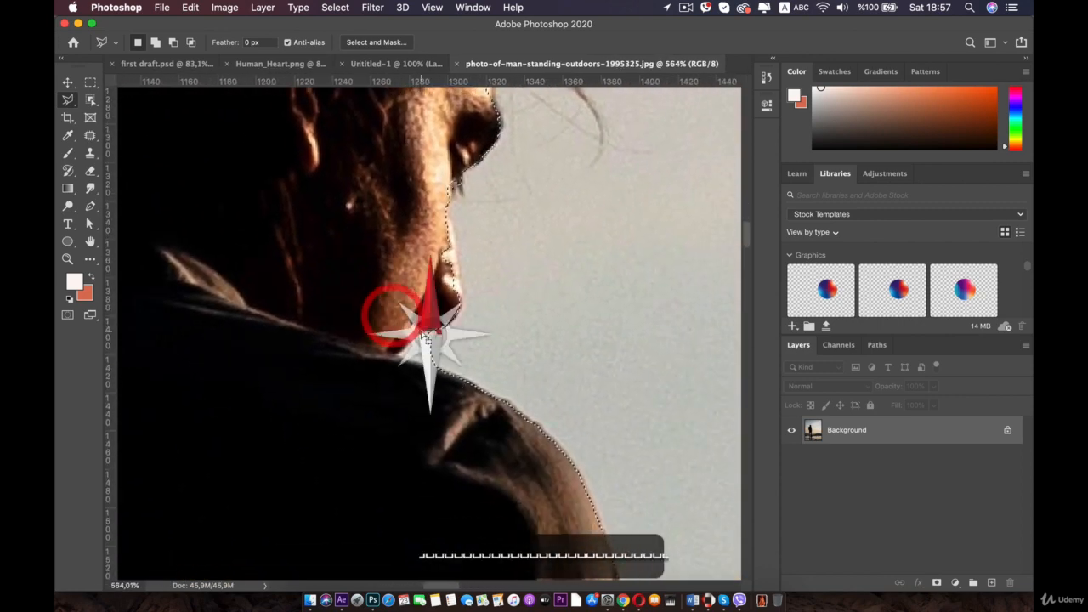
scroll(426, 337, up, 3)
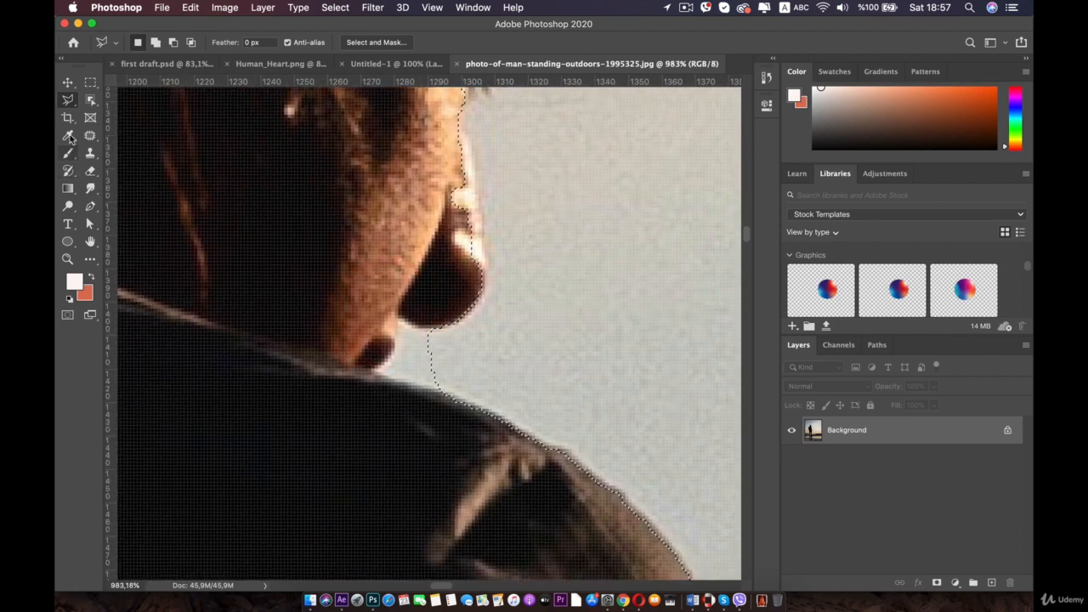
key(shift)
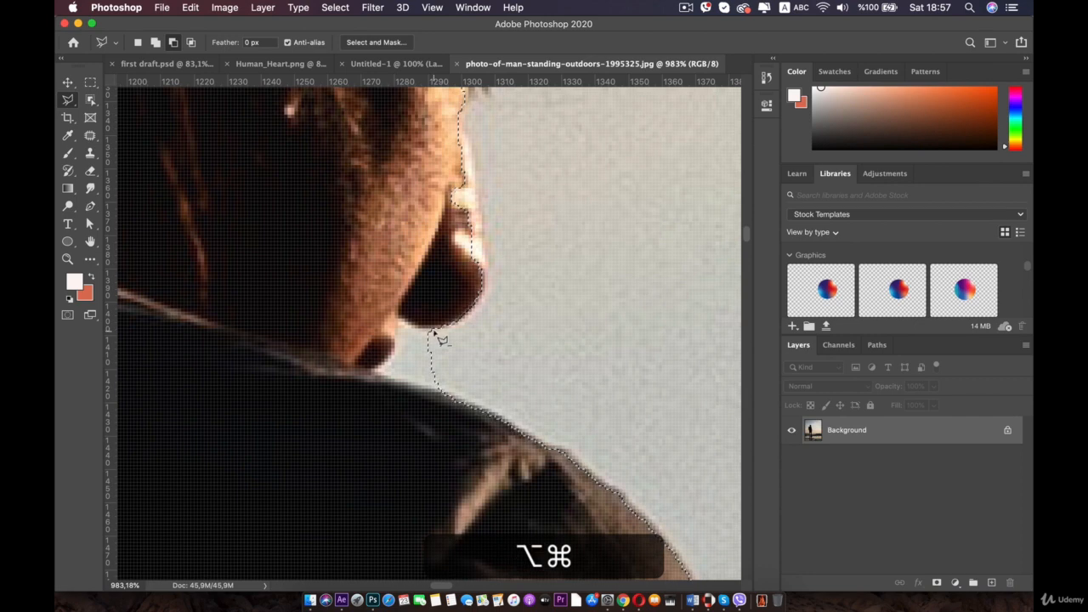
click(400, 317)
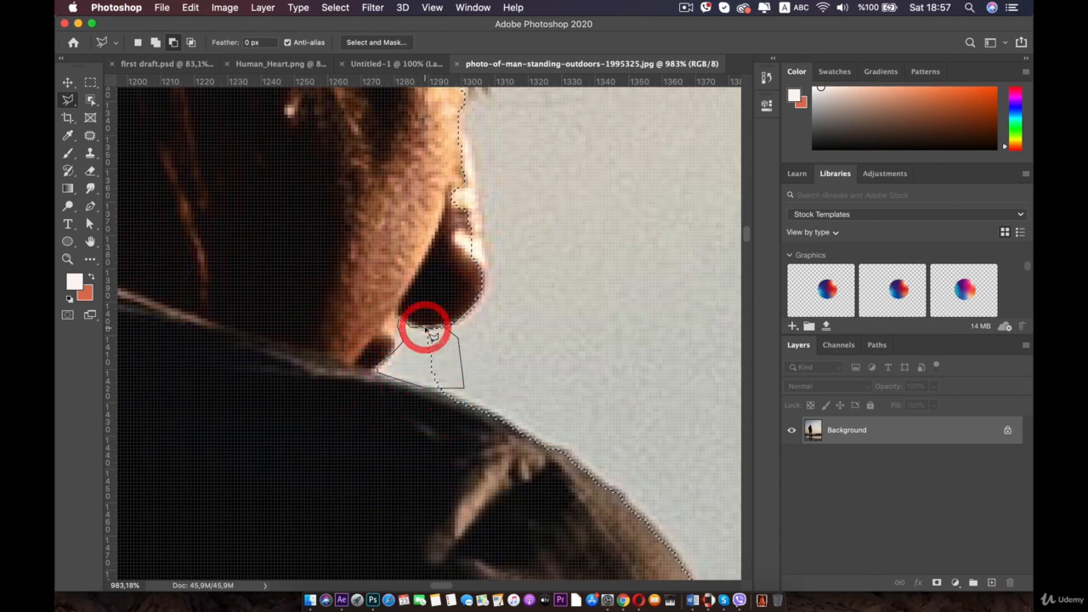
- Subtract the sky gap between the man's bent arm and torso from the selection with the Polygonal Lasso tool
scroll(432, 333, down, 5)
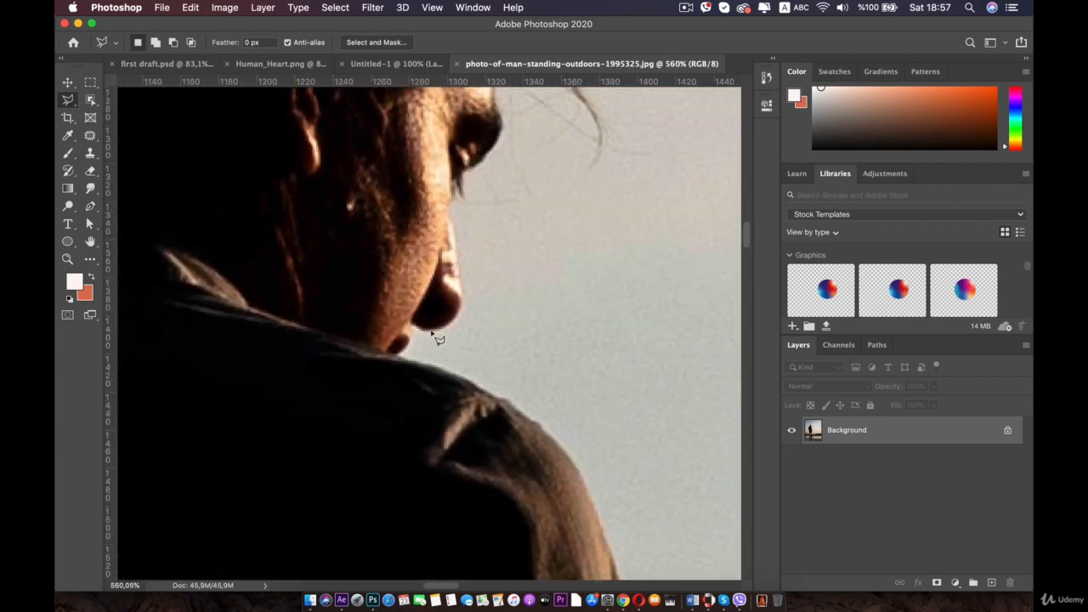
drag(476, 392, 374, 196)
scroll(463, 391, down, 2)
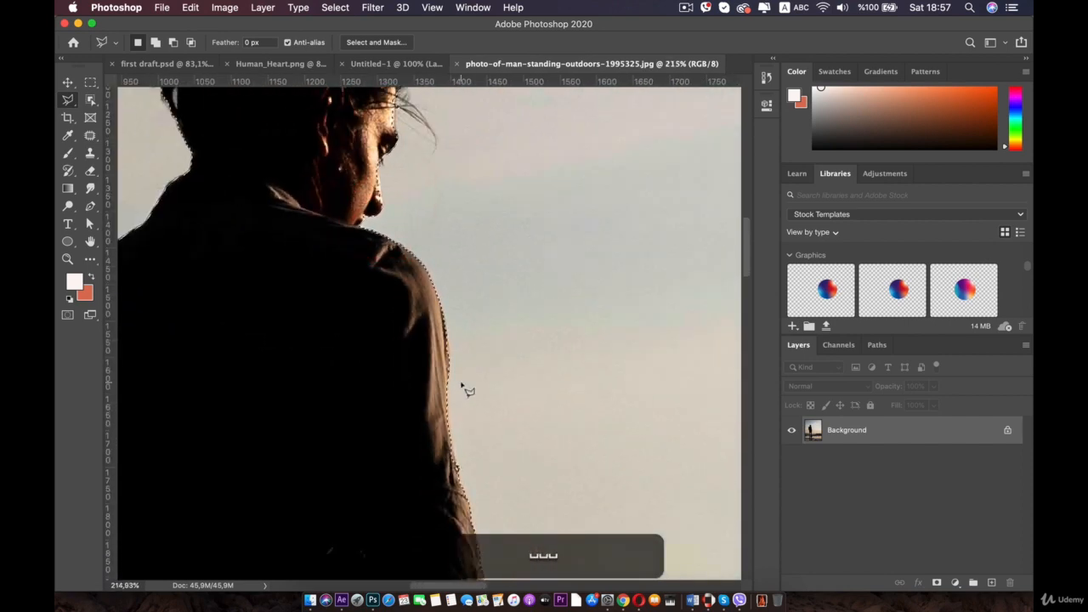
drag(462, 388, 344, 228)
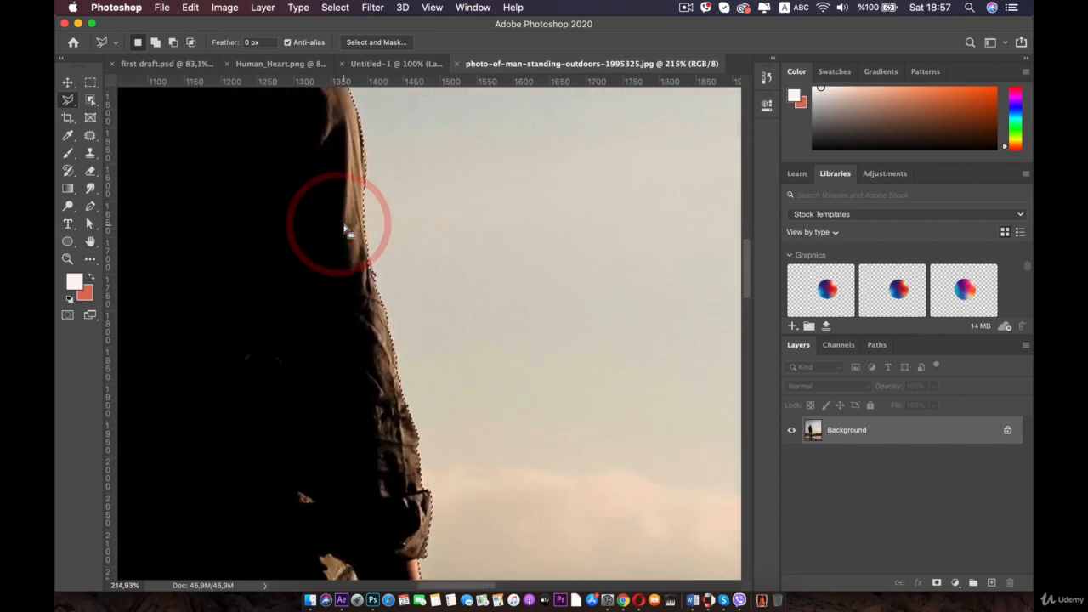
drag(362, 294, 431, 135)
drag(415, 340, 376, 240)
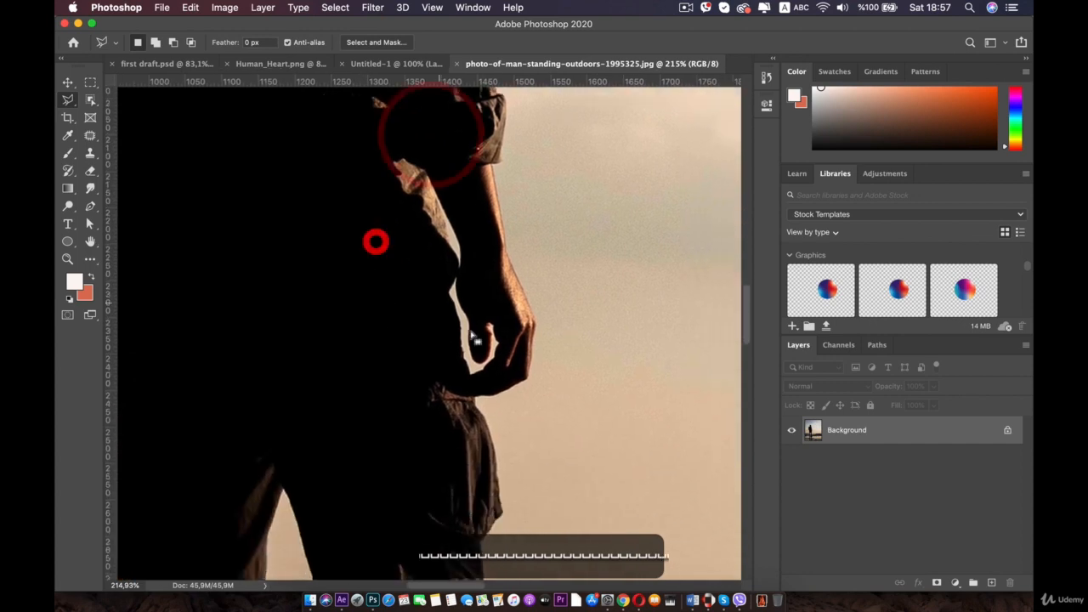
scroll(473, 340, up, 4)
scroll(525, 310, up, 2)
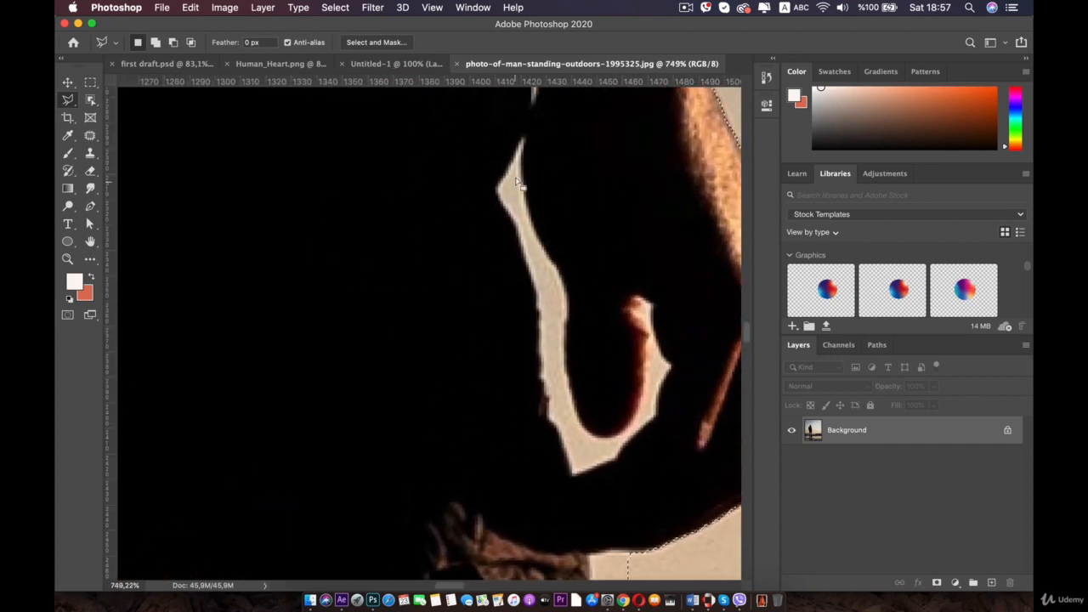
key(shift)
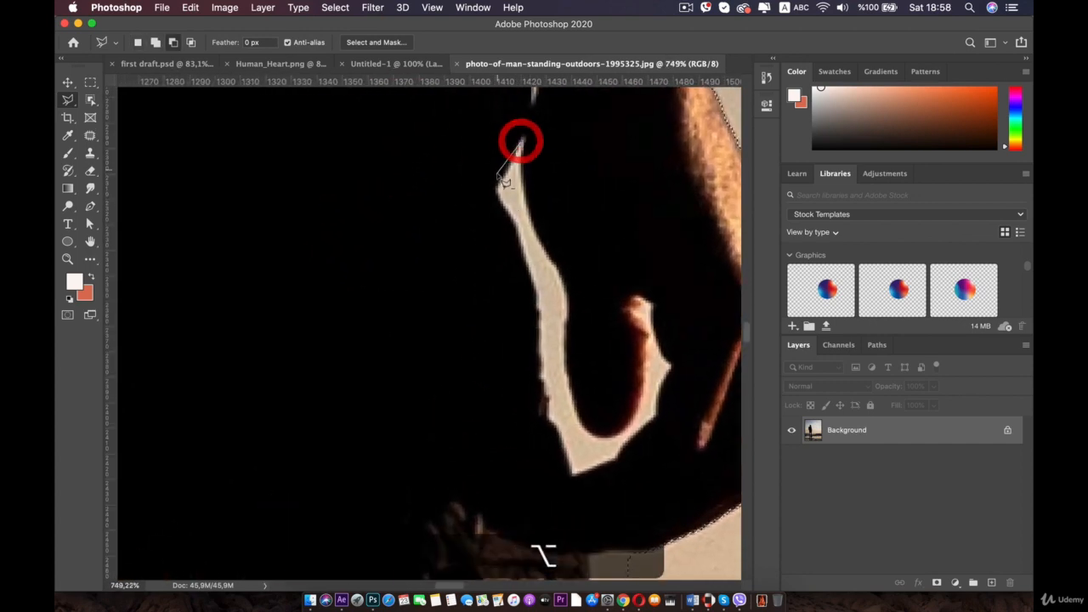
click(503, 176)
click(496, 188)
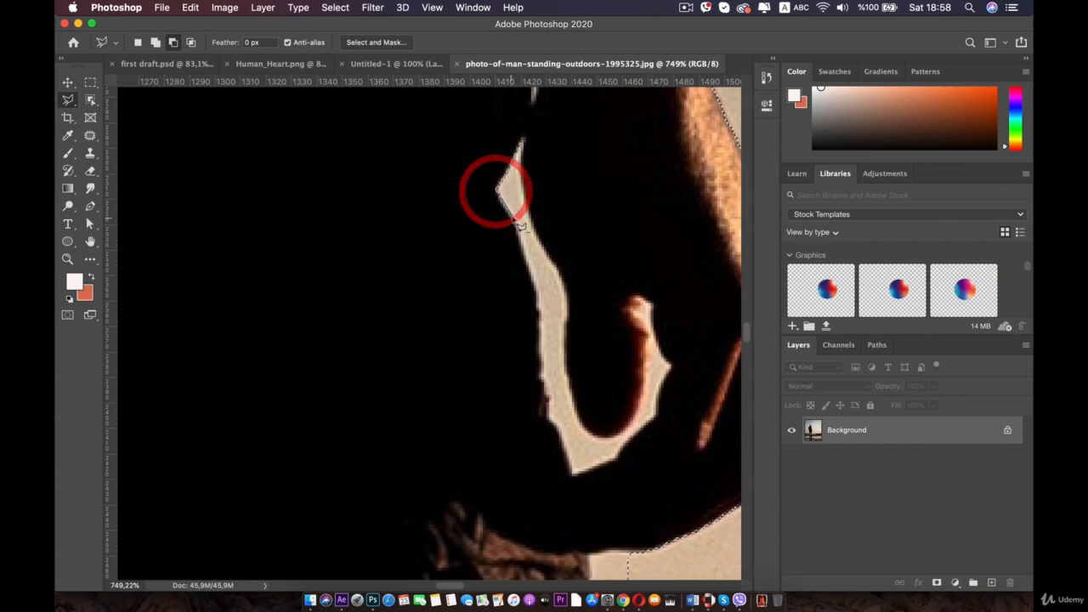
click(512, 217)
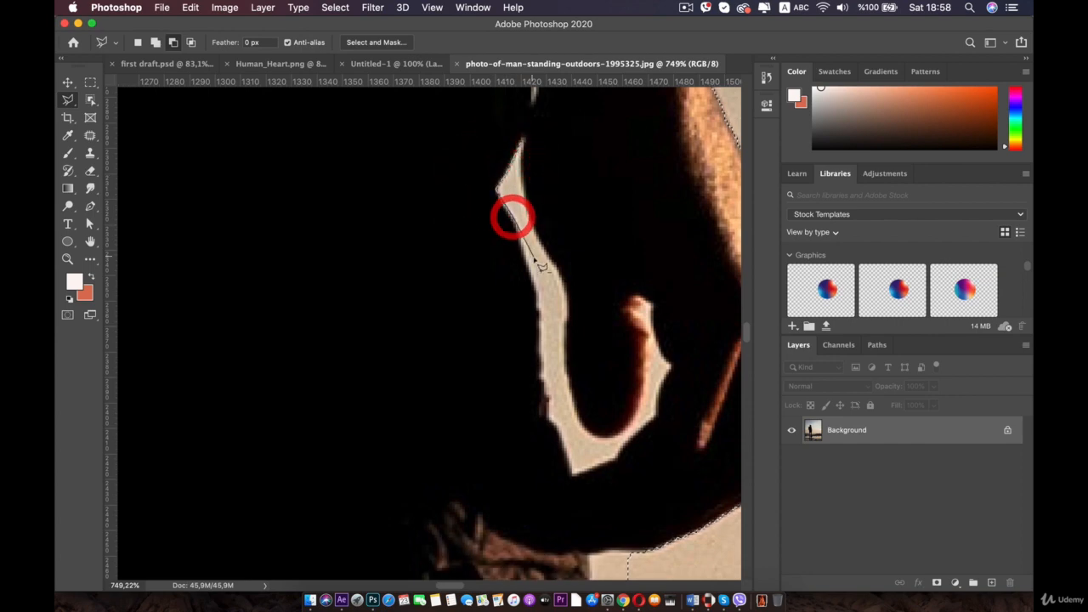
click(536, 303)
click(539, 382)
click(546, 395)
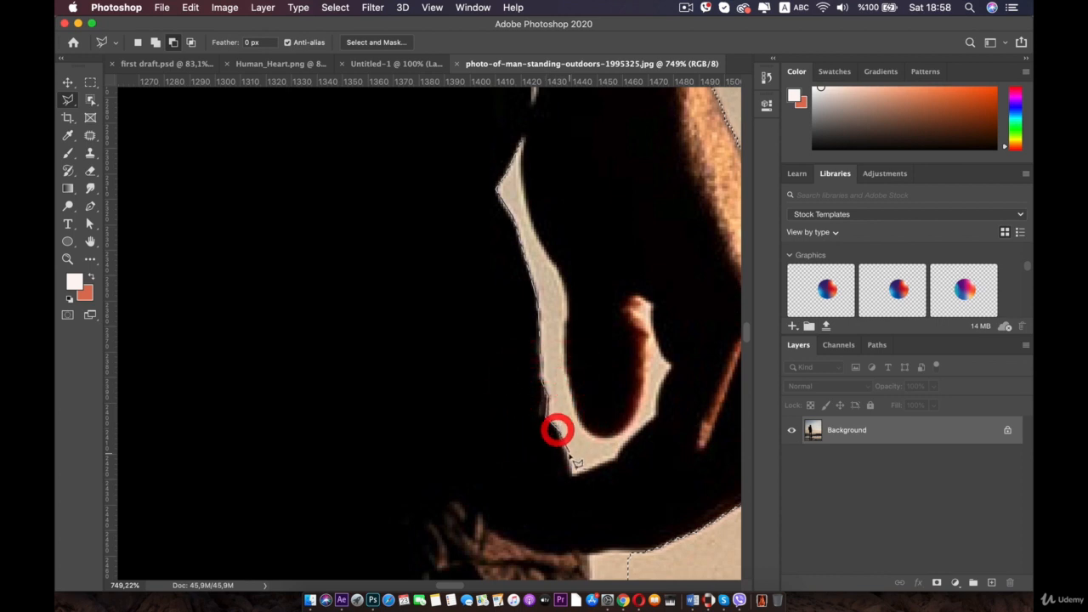
click(571, 473)
click(611, 458)
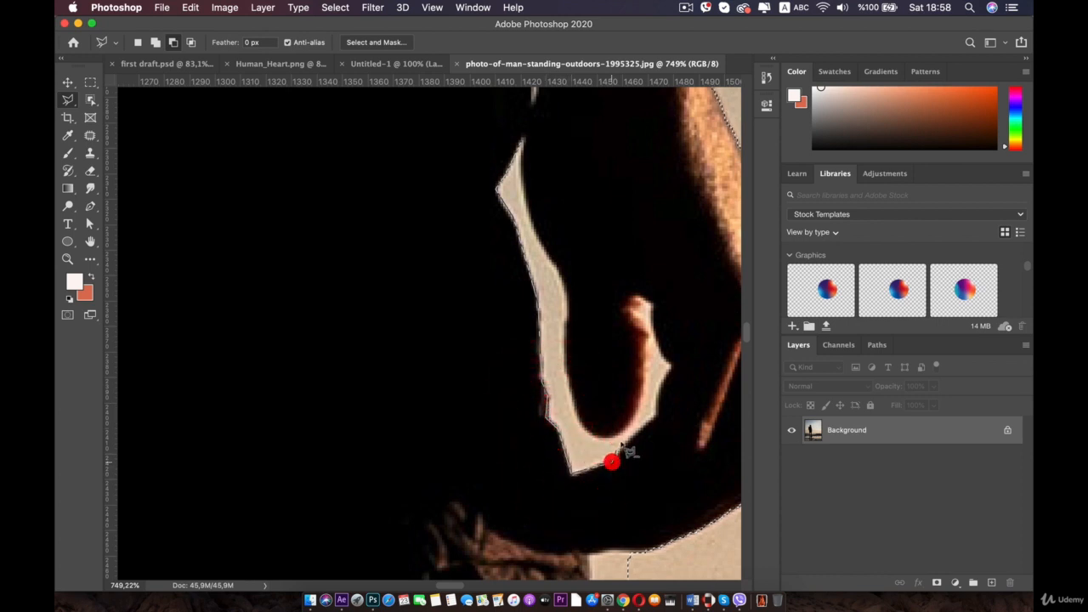
click(661, 411)
click(664, 389)
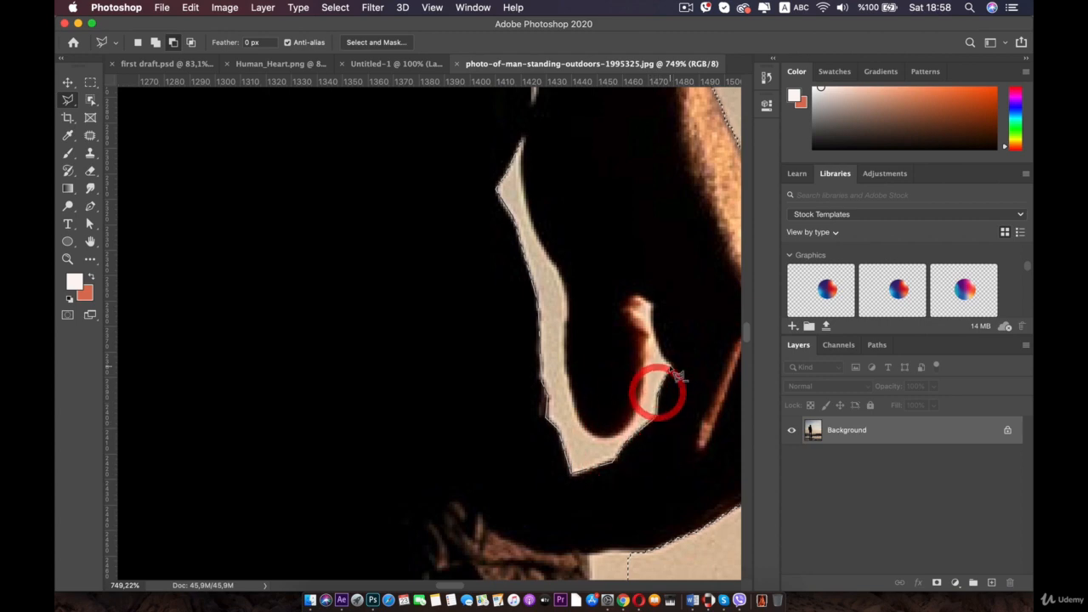
click(670, 363)
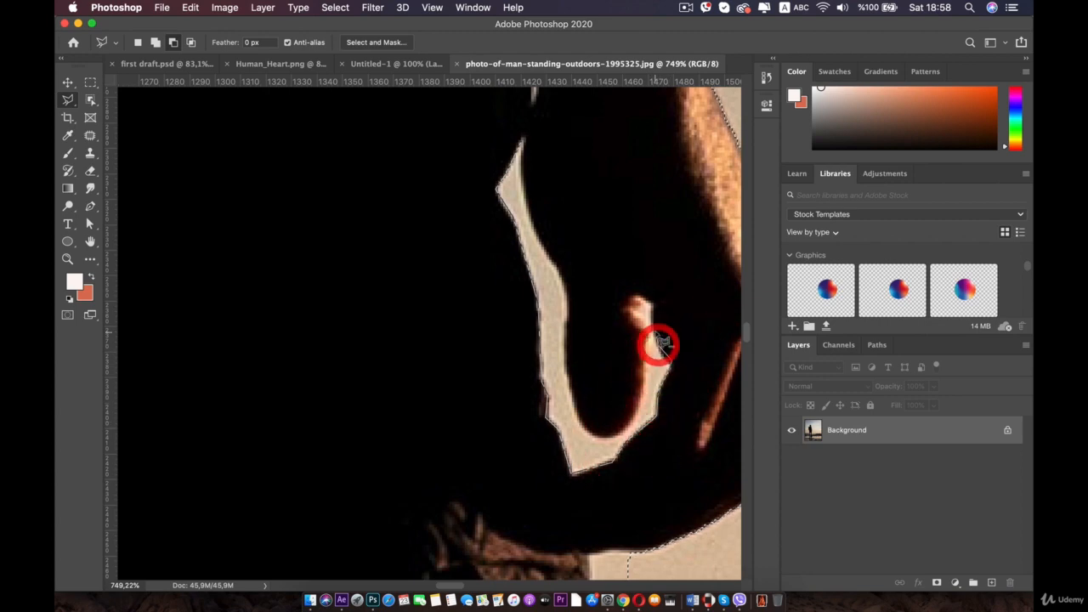
click(651, 305)
click(644, 298)
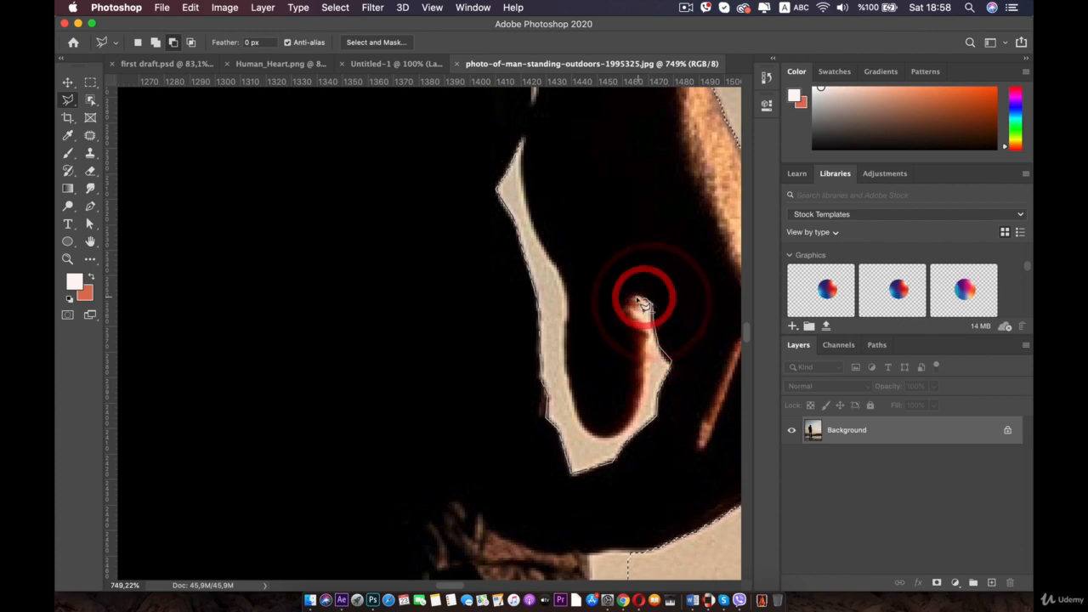
click(636, 298)
click(629, 311)
click(643, 329)
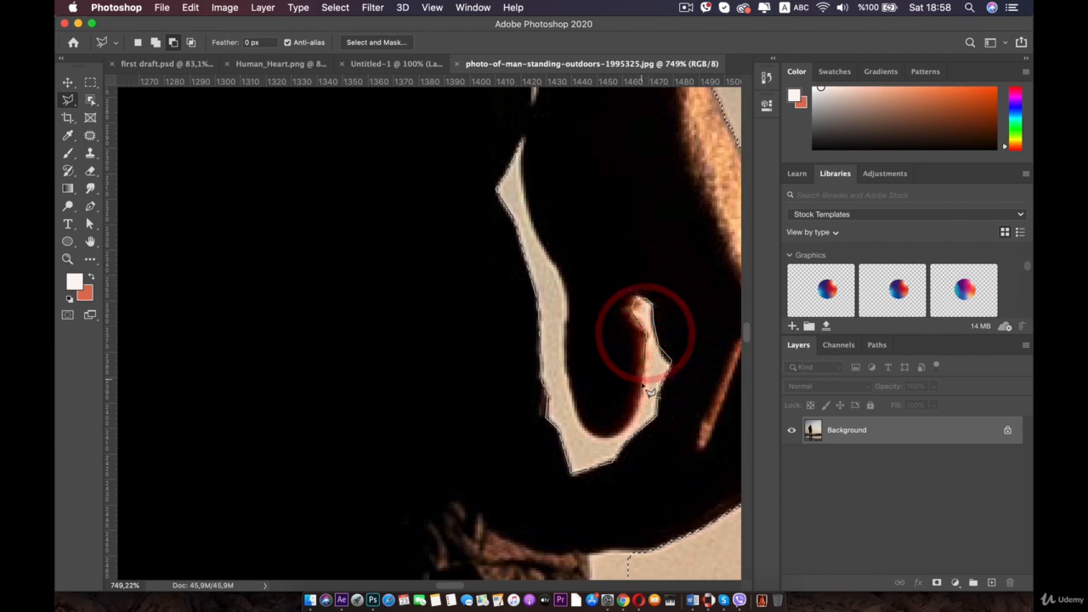
click(629, 414)
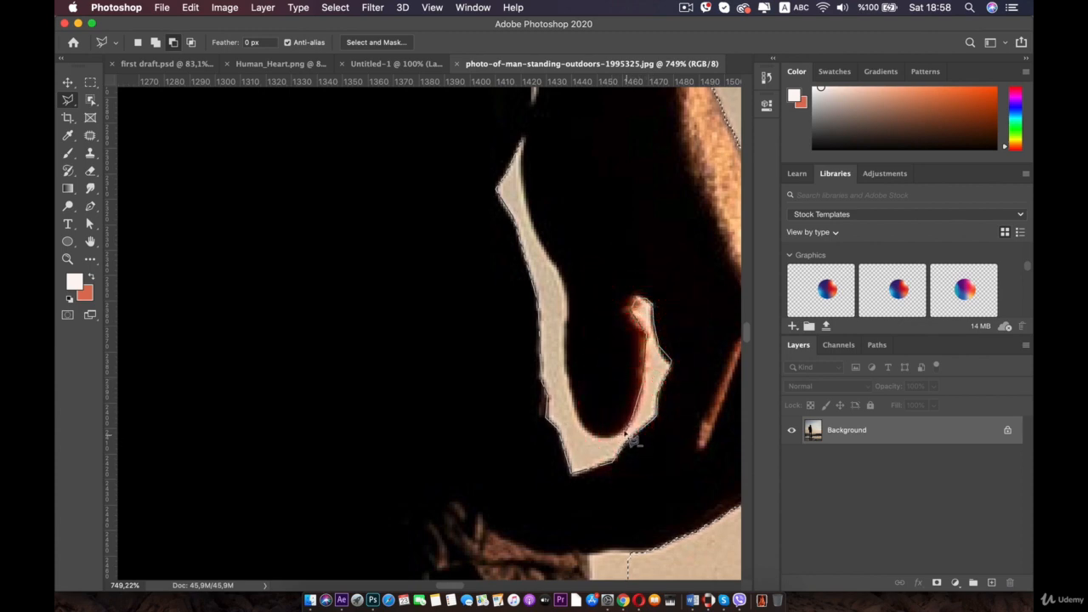
key(BackSpace)
key(BackSpace)
key(BackSpace)
key(BackSpace)
key(BackSpace)
key(BackSpace)
key(BackSpace)
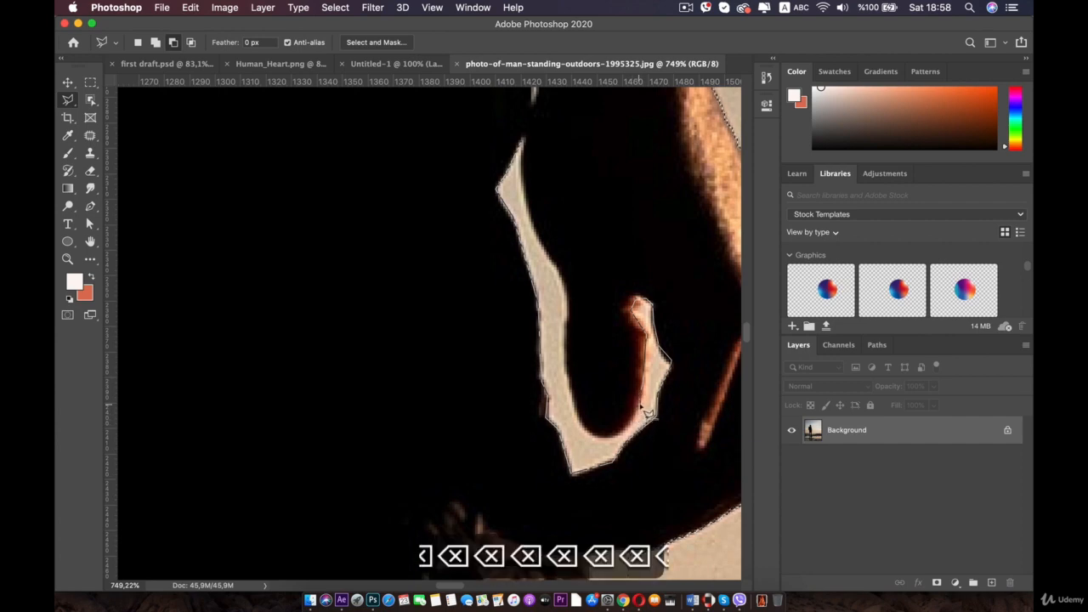
click(639, 408)
click(625, 429)
click(604, 439)
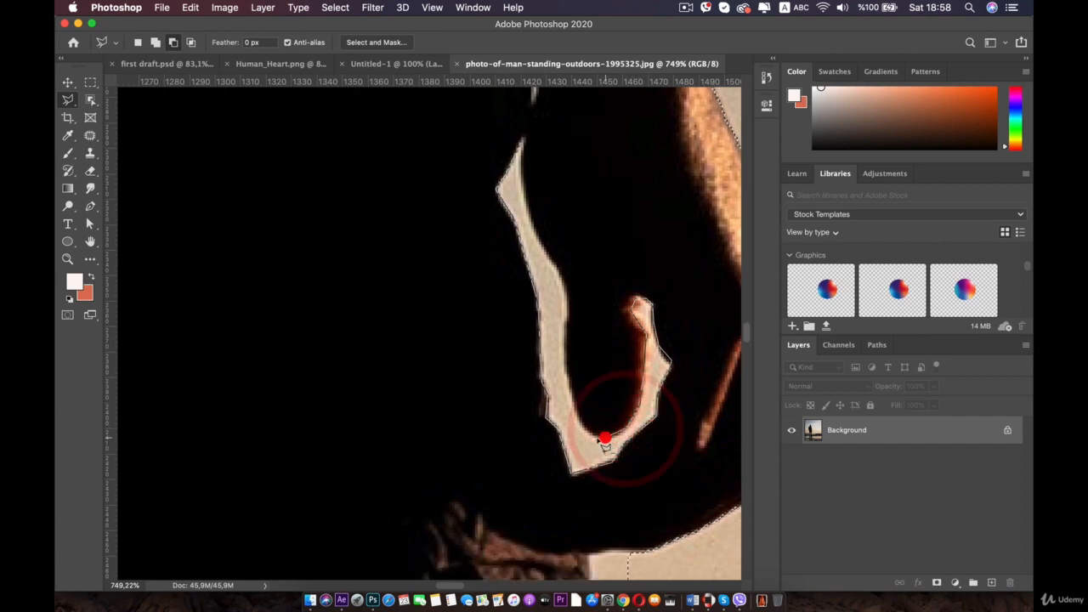
click(587, 430)
click(576, 404)
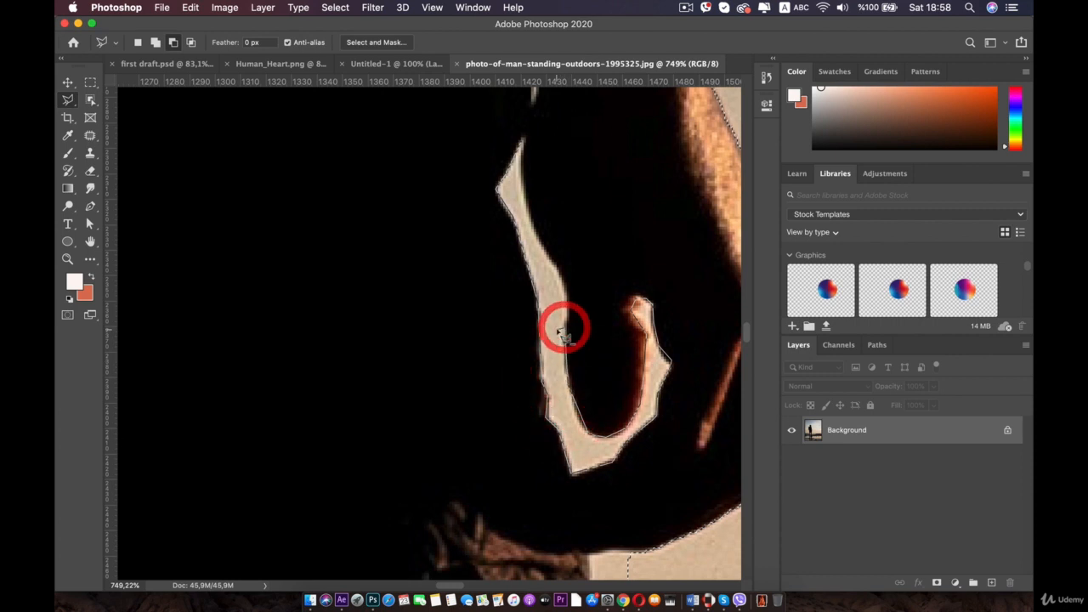
click(539, 239)
scroll(539, 246, up, 3)
click(540, 256)
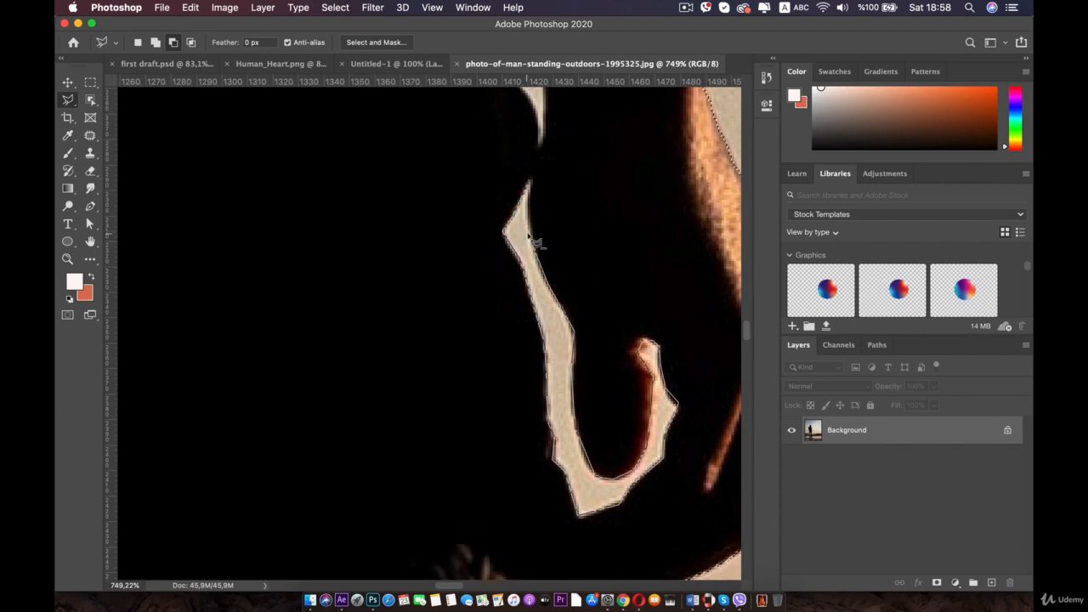
click(528, 229)
click(528, 189)
click(528, 184)
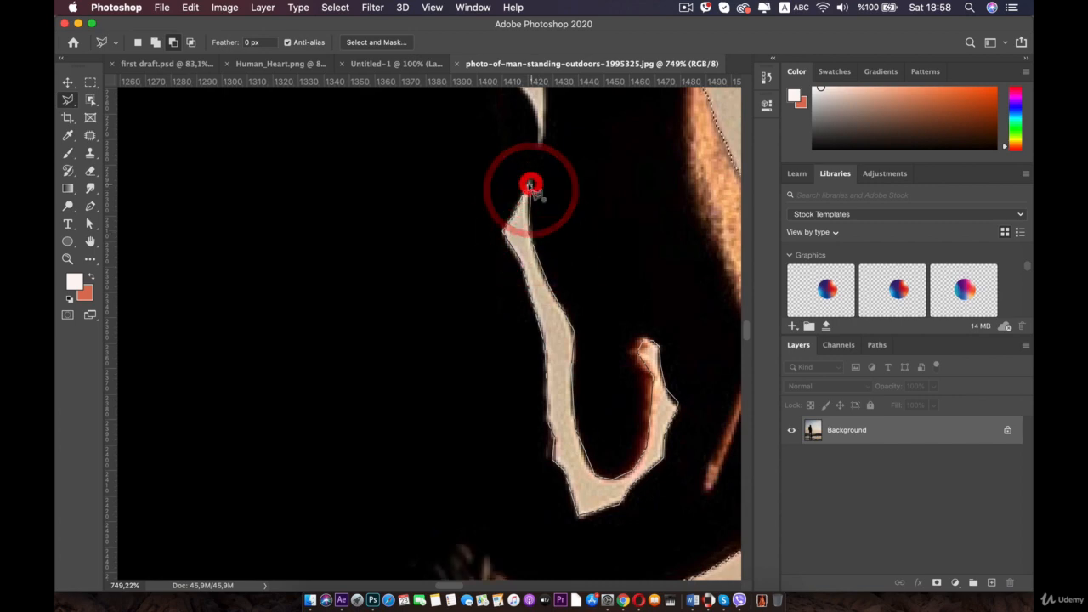
click(528, 185)
- Subtract the narrow sky gap above it, along the inside of the arm, from the selection
scroll(546, 178, down, 5)
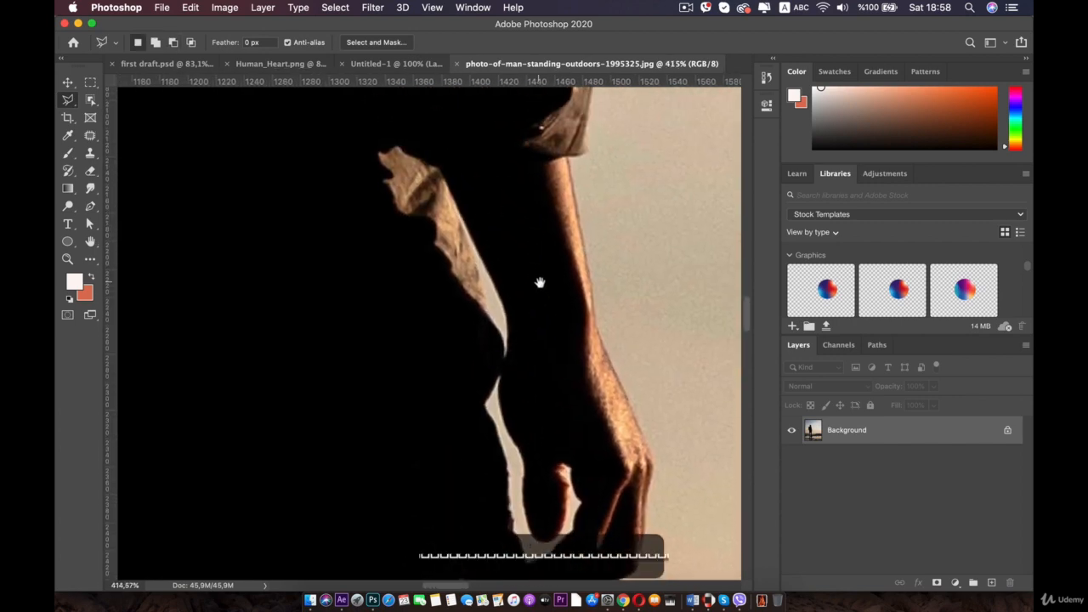
scroll(516, 313, up, 3)
key(shift)
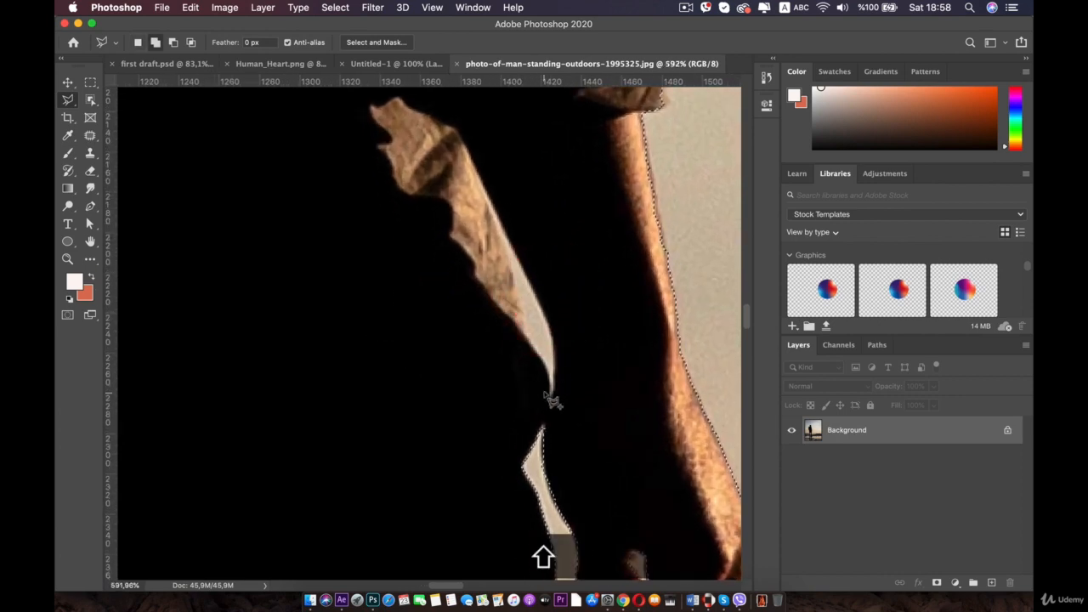
key(alt)
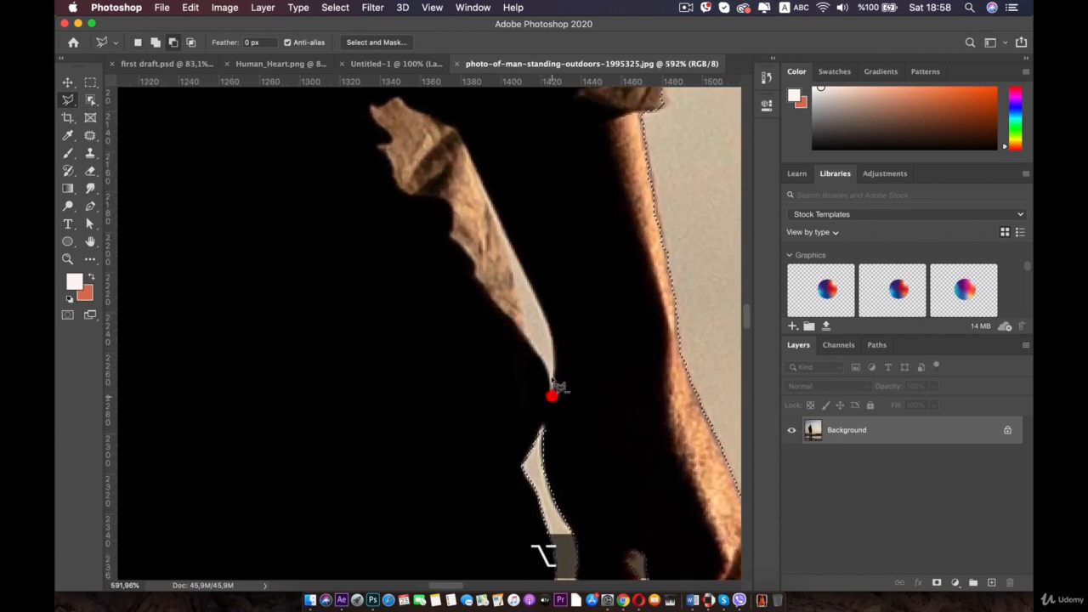
click(554, 352)
click(553, 330)
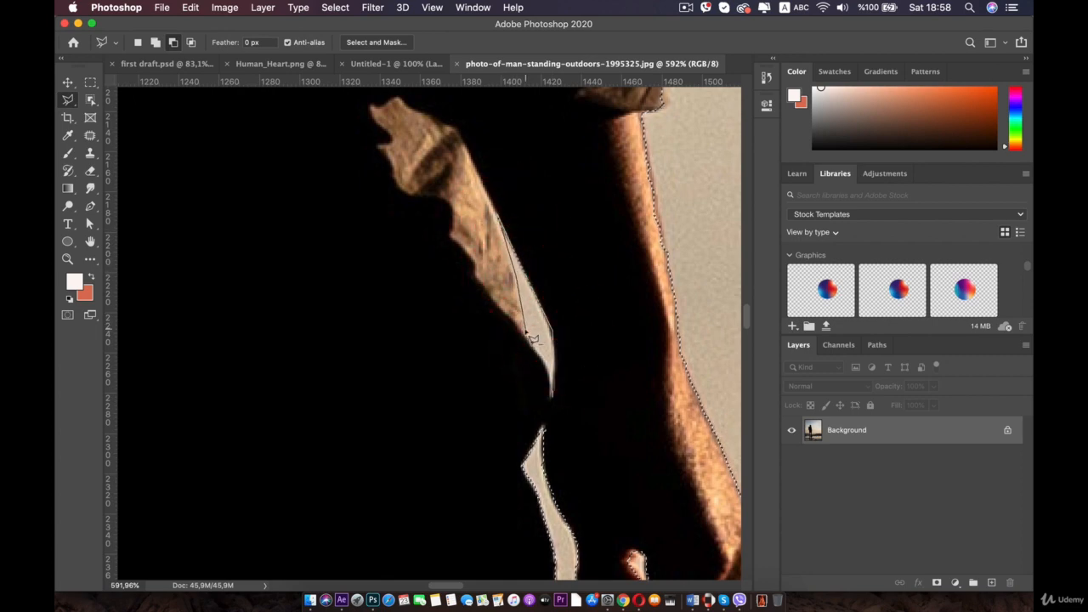
click(551, 381)
double_click(558, 400)
- Inspect the selection edges along the legs and boots
scroll(555, 396, down, 10)
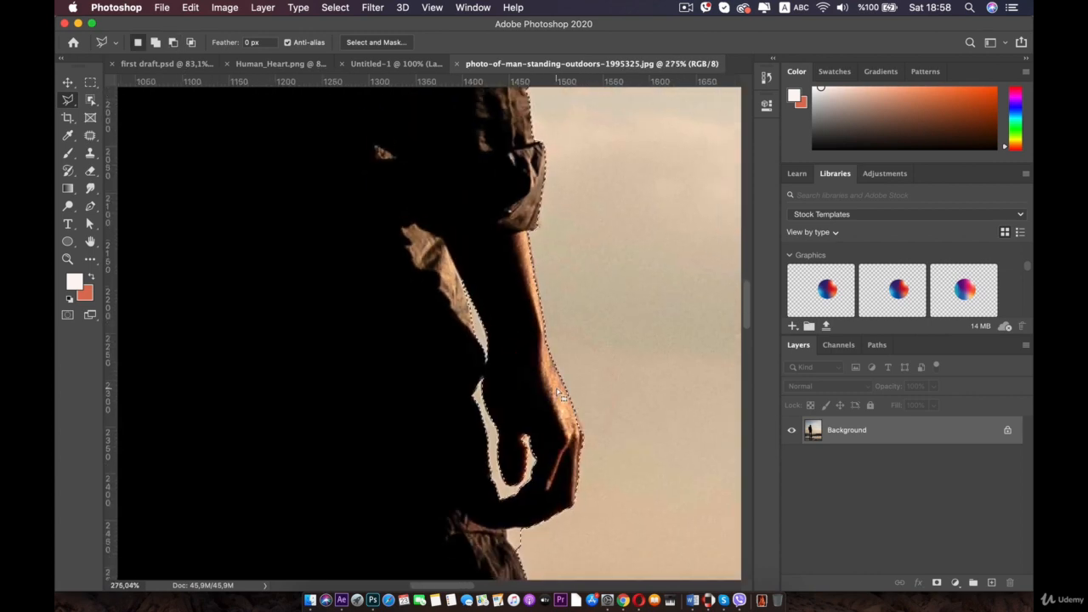
drag(382, 333, 431, 200)
drag(376, 389, 451, 153)
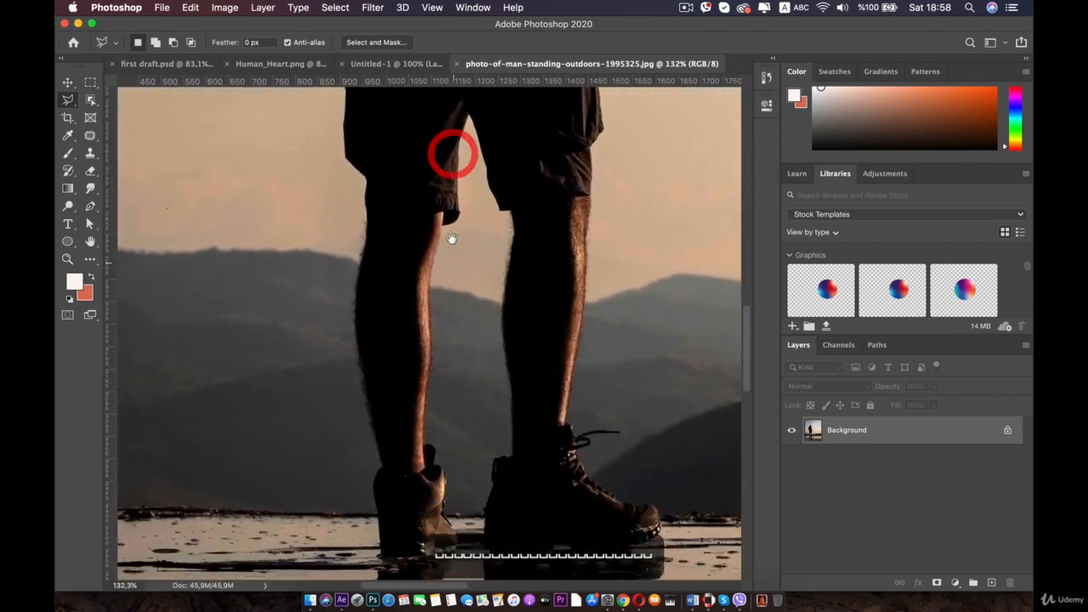
drag(453, 269, 449, 226)
scroll(465, 230, down, 1)
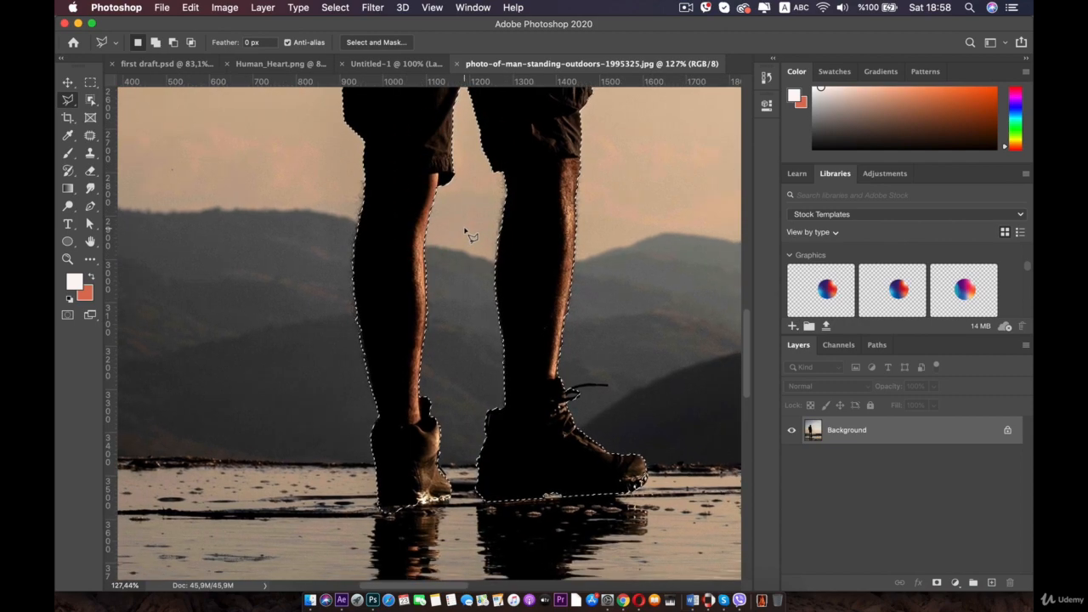
scroll(467, 233, down, 2)
drag(434, 187, 401, 184)
scroll(446, 351, up, 5)
drag(532, 423, 414, 252)
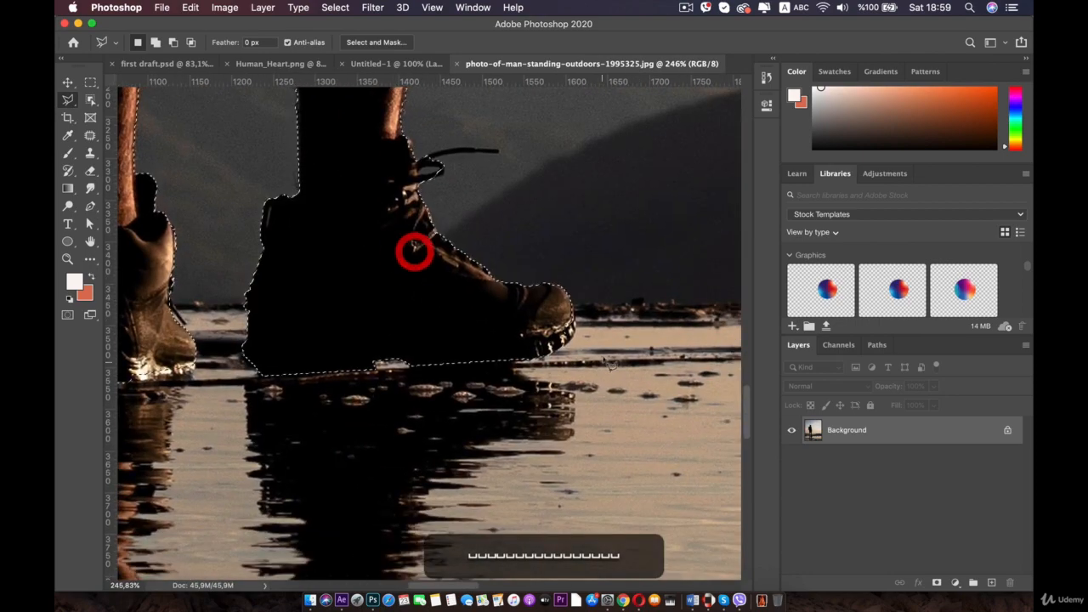
scroll(415, 280, up, 5)
drag(633, 347, 408, 348)
scroll(544, 348, up, 2)
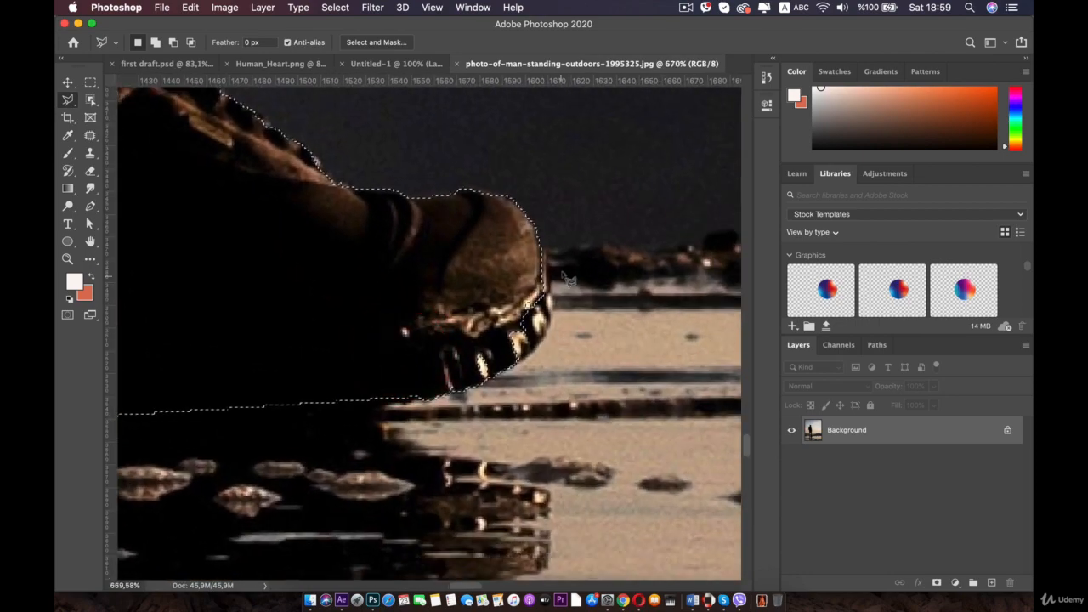
- Add the toe of the right boot to the selection with the Polygonal Lasso tool
key(shift)
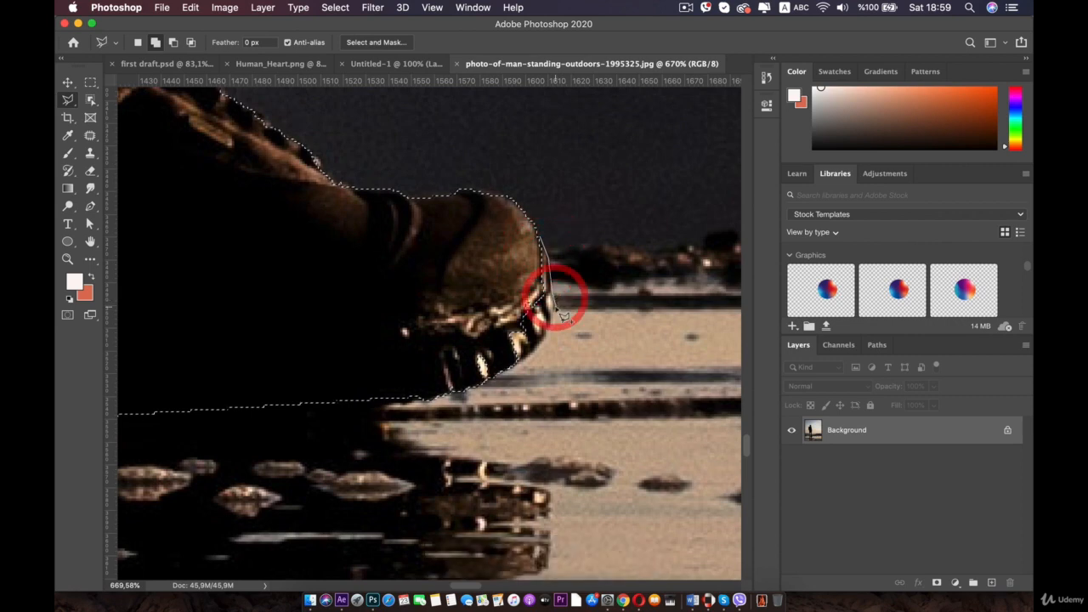
click(524, 349)
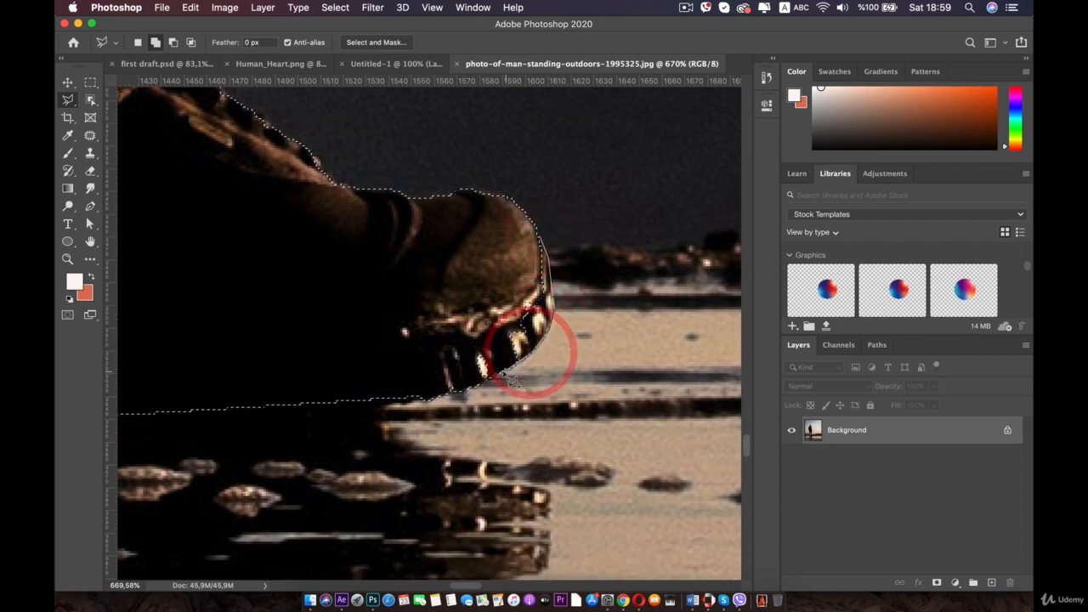
click(451, 314)
click(479, 239)
click(528, 226)
click(542, 238)
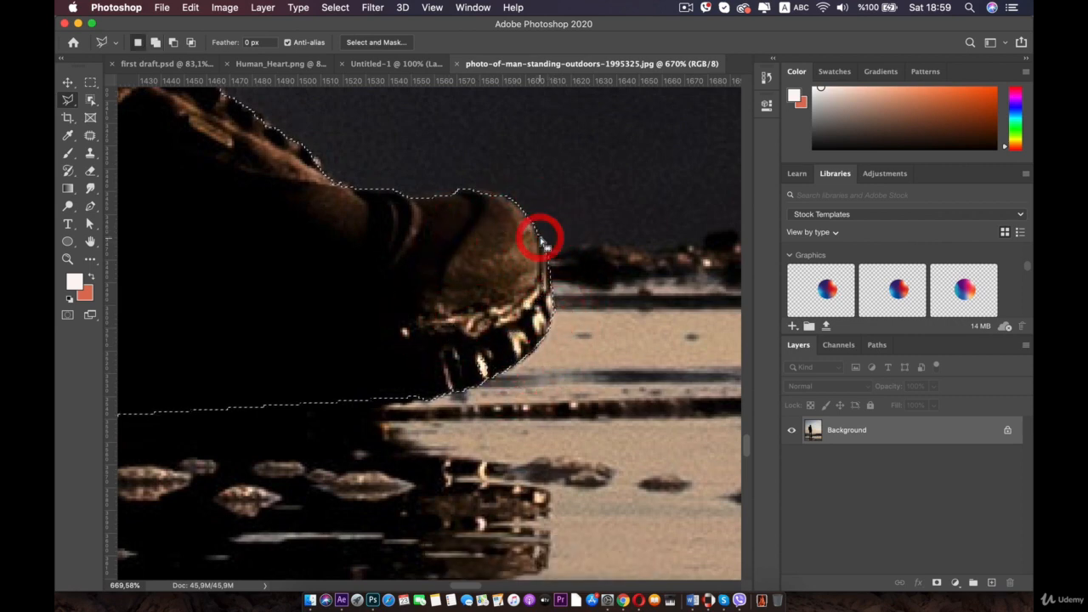
- Subtract the strip of water beneath the left boot's sole from the selection with the Polygonal Lasso tool
scroll(538, 238, down, 5)
scroll(537, 239, down, 5)
drag(338, 188, 412, 312)
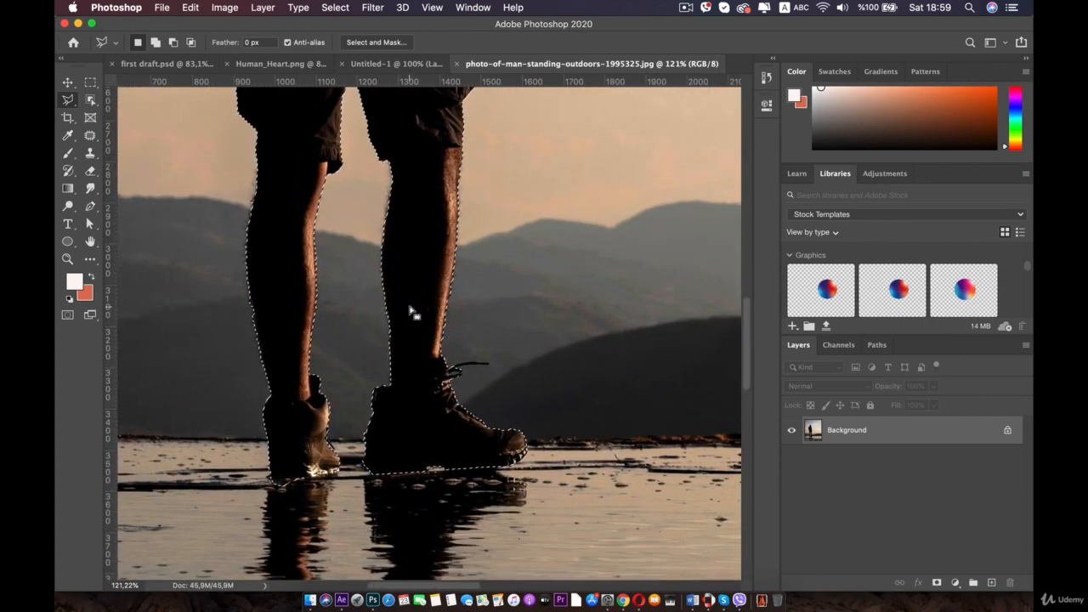
scroll(283, 396, up, 5)
drag(553, 240, 558, 240)
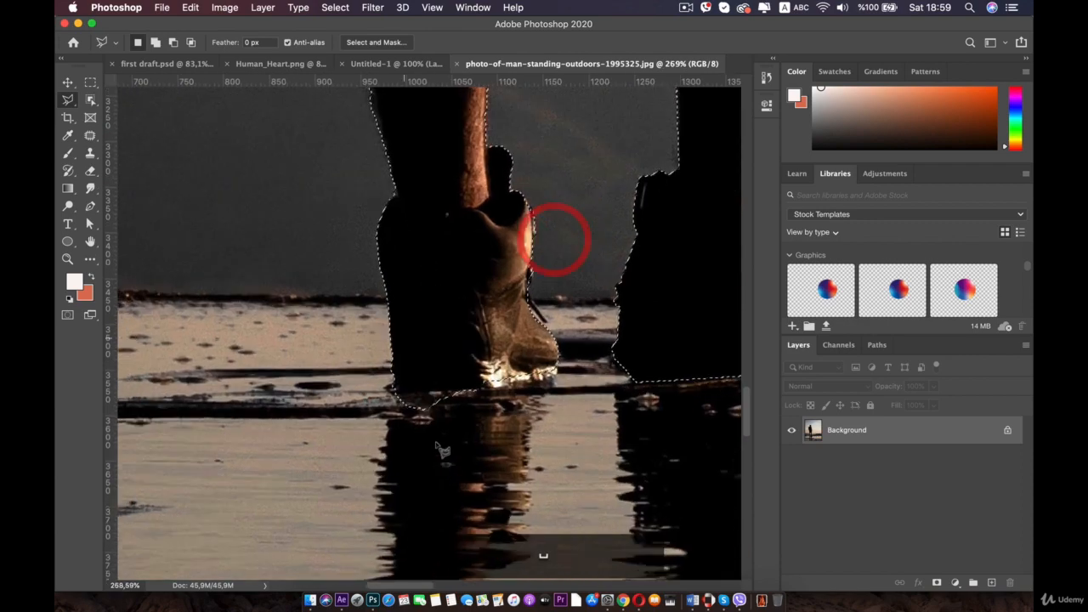
scroll(442, 449, up, 4)
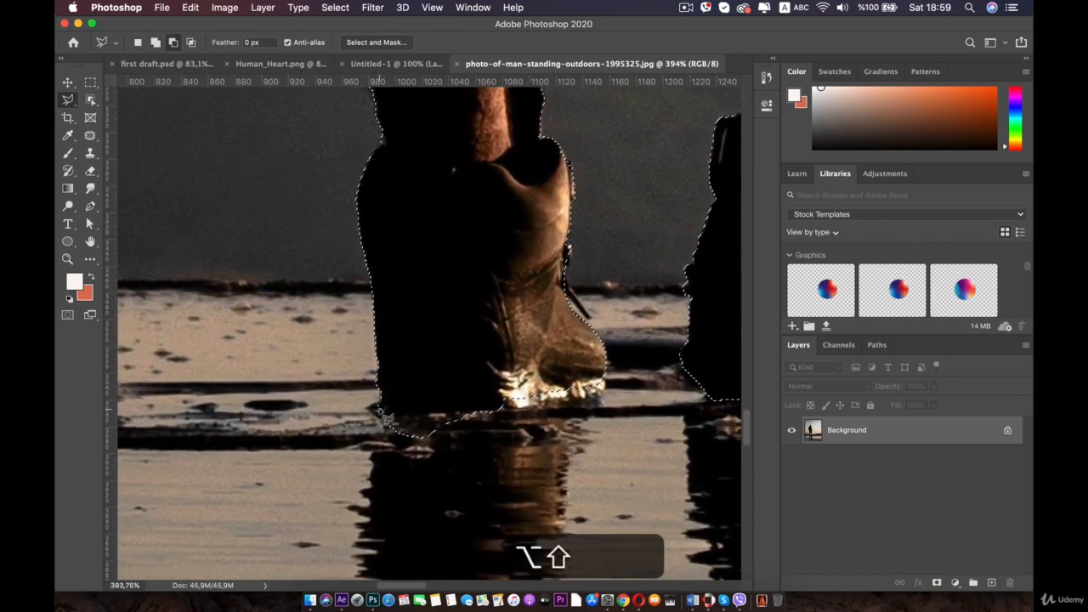
alt+click(378, 410)
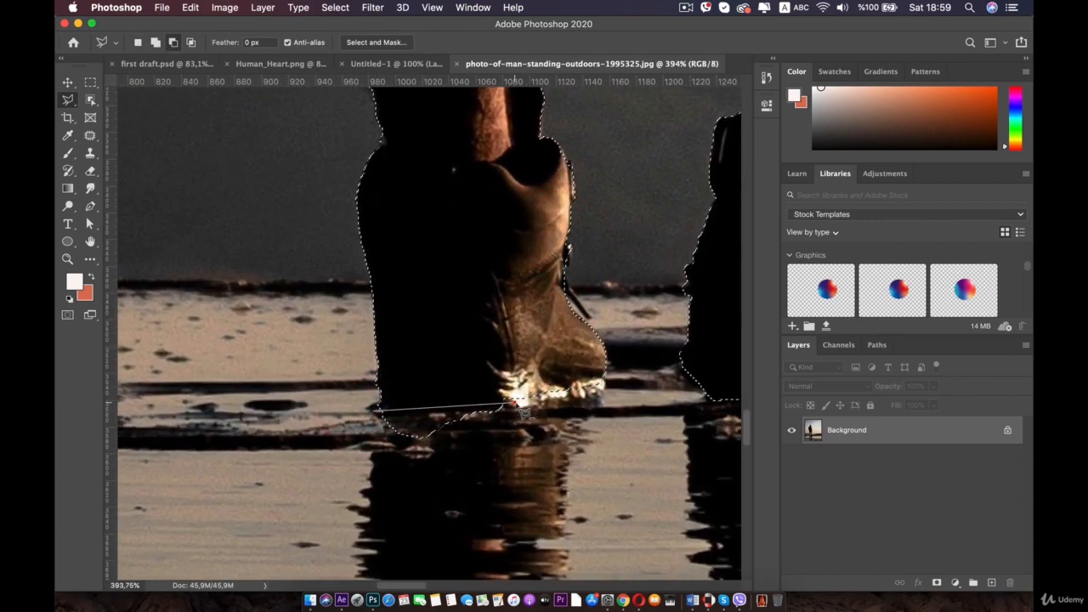
click(352, 447)
click(378, 408)
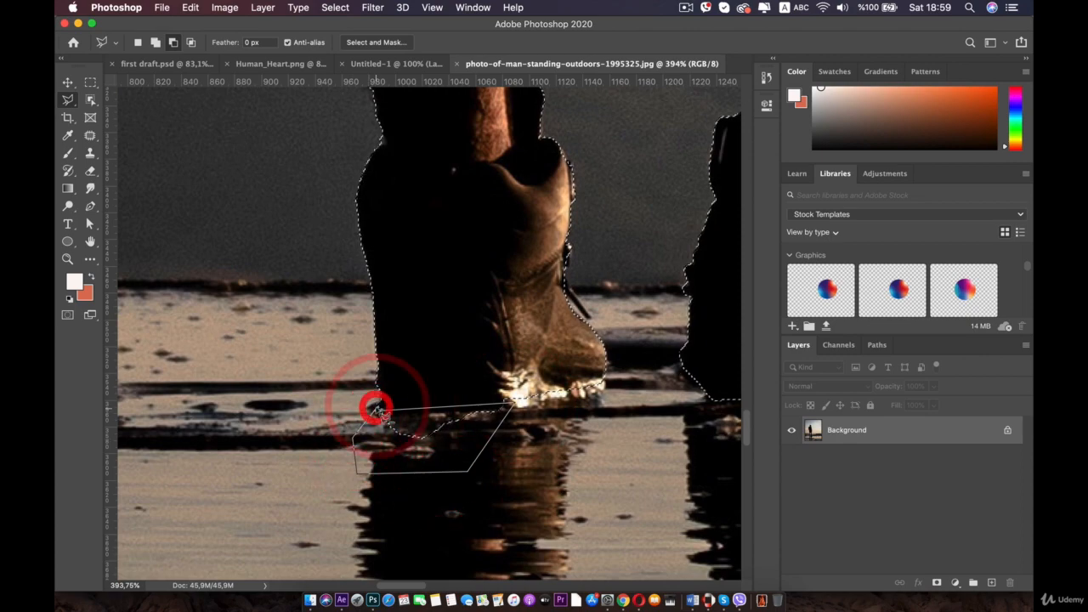
- Add a layer mask from the selection to cut the man out of the sky
scroll(380, 411, down, 10)
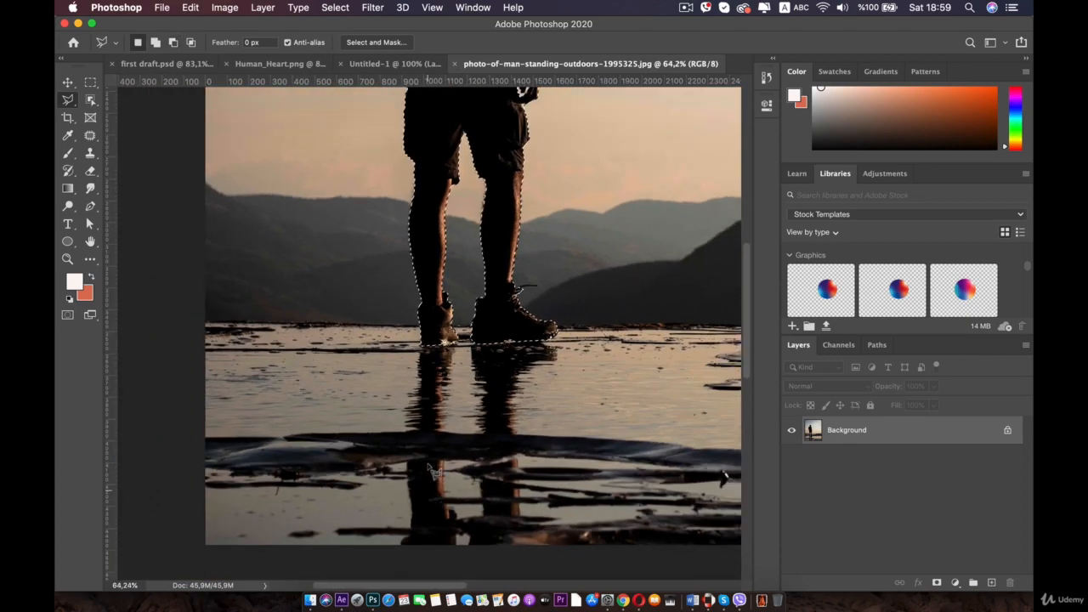
drag(418, 319, 410, 369)
scroll(421, 200, up, 3)
drag(419, 212, 396, 296)
scroll(396, 270, up, 1)
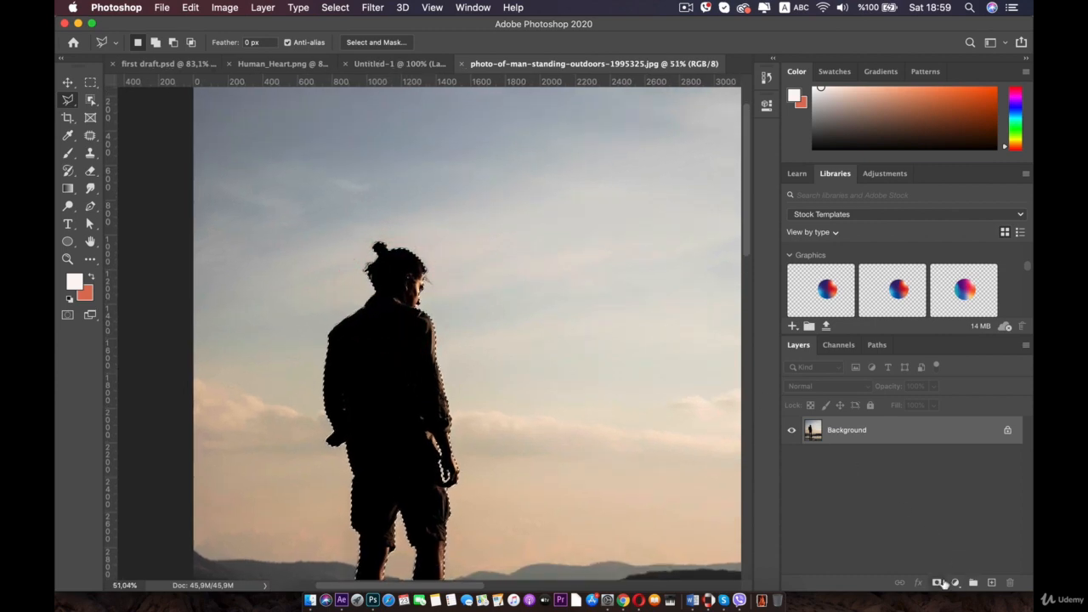
click(939, 583)
- Open Select and Mask on the layer mask and refine the loose hair at the back of the head with the Refine Edge Brush
scroll(347, 253, up, 6)
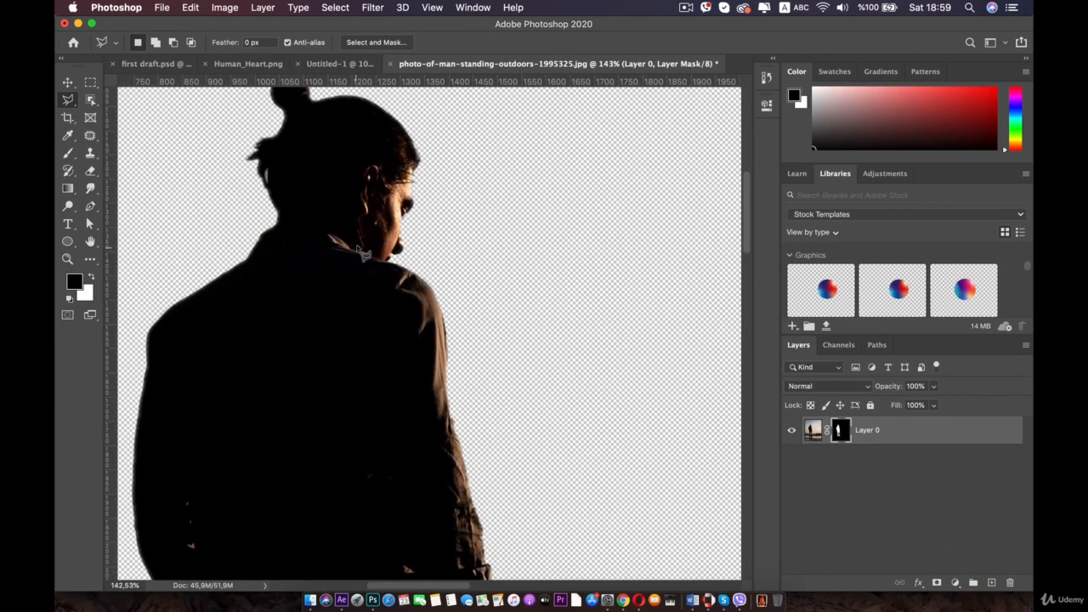
drag(345, 204, 417, 301)
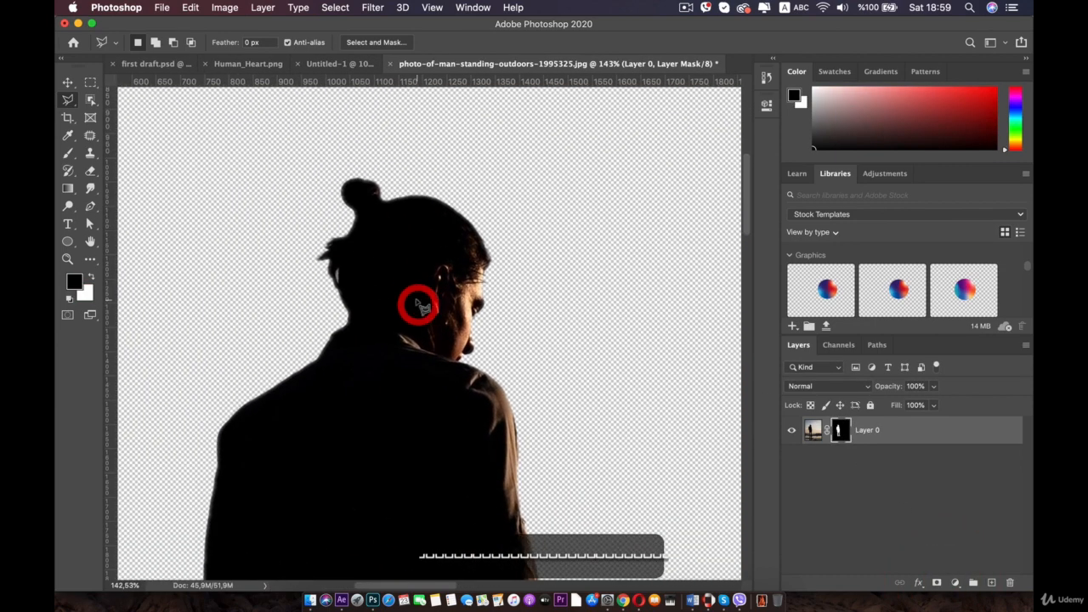
double_click(839, 427)
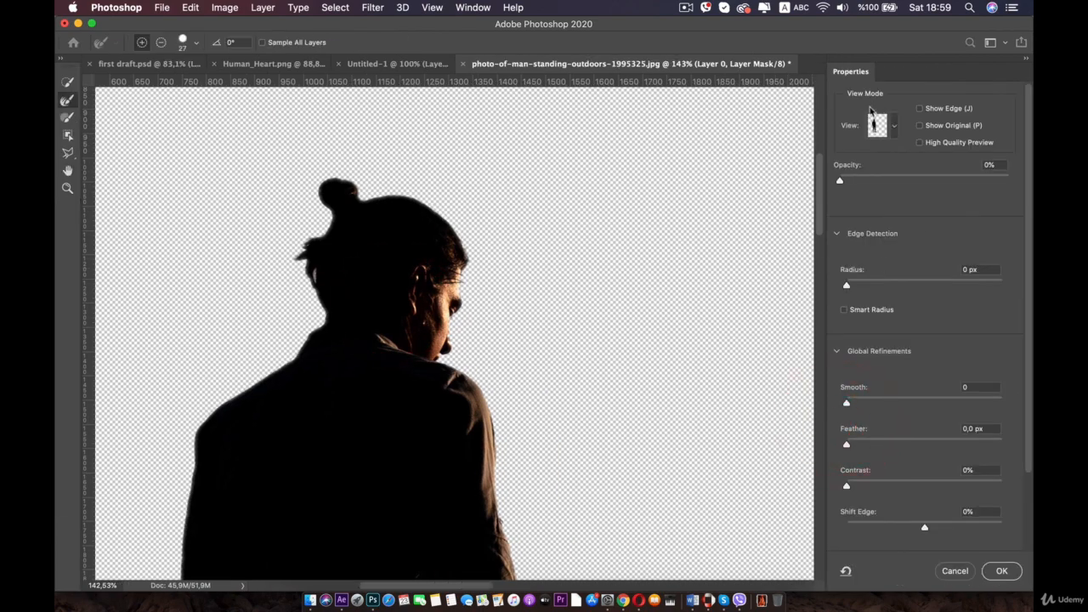
scroll(287, 160, up, 5)
drag(200, 140, 473, 264)
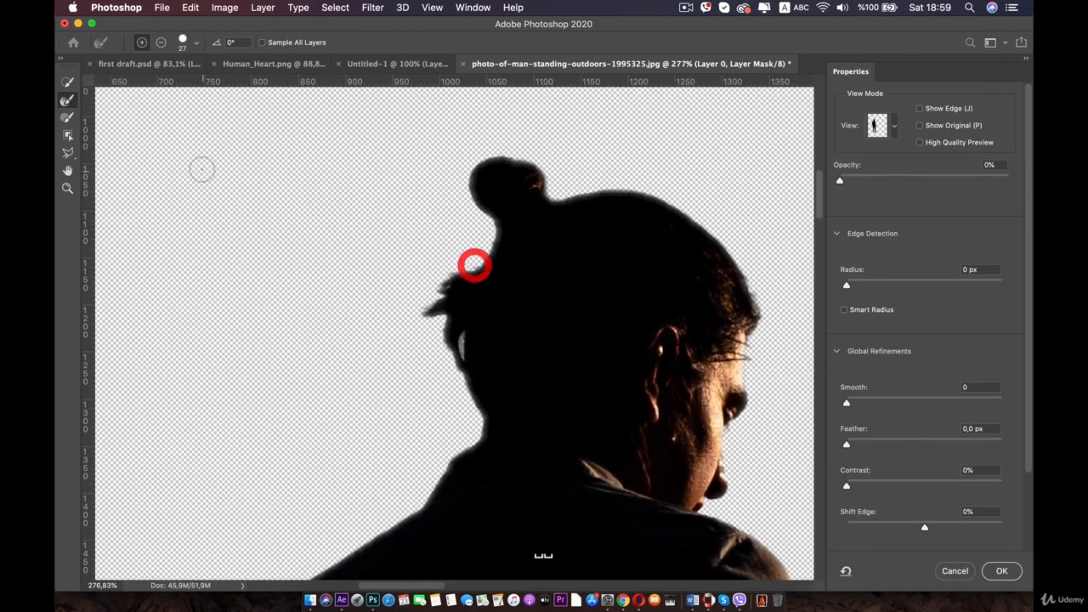
click(66, 100)
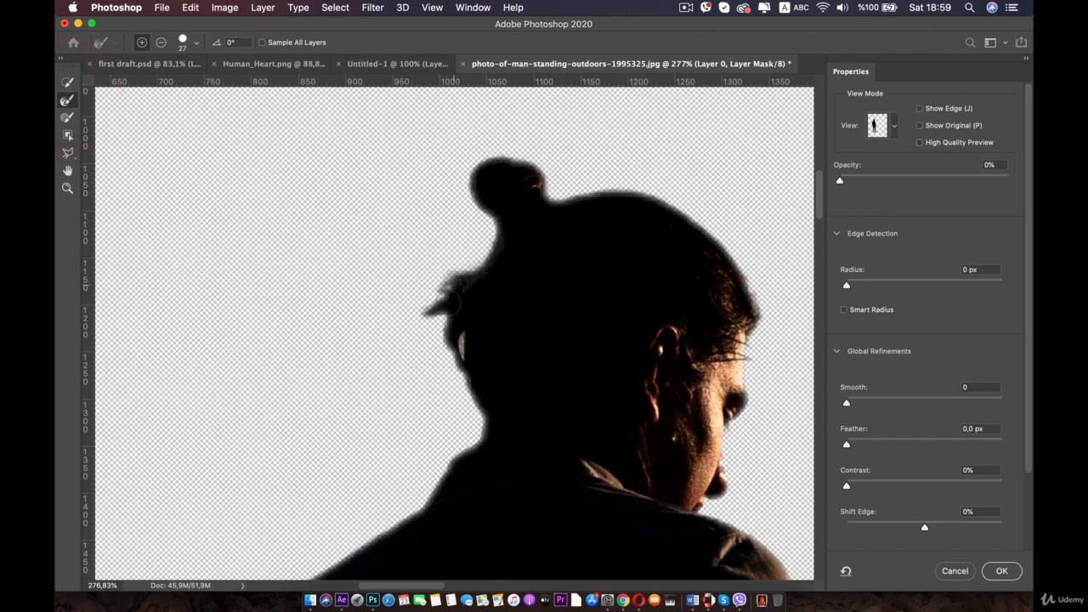
drag(469, 410, 471, 408)
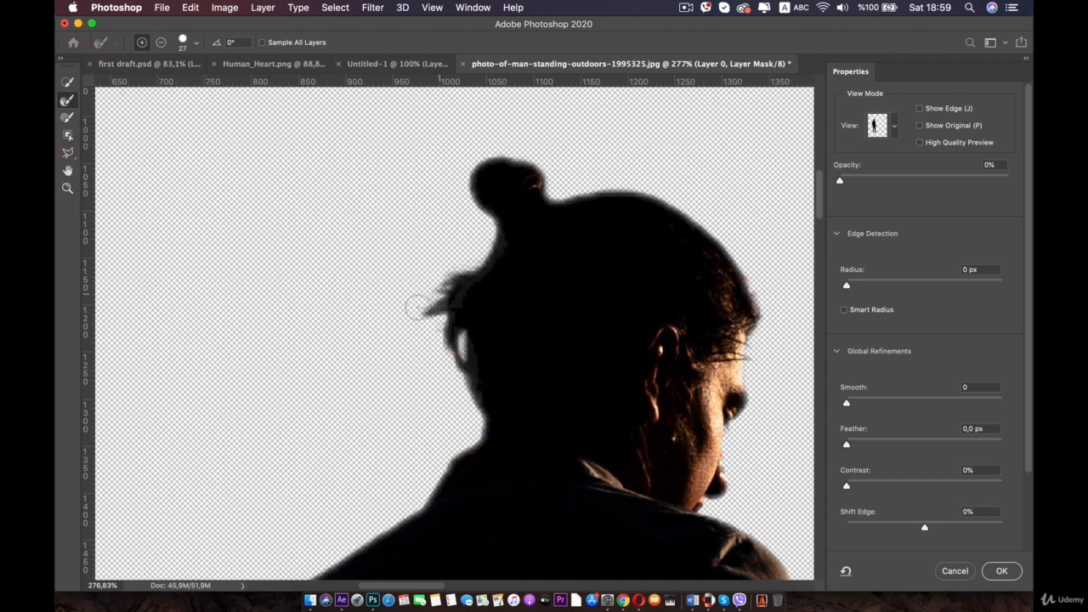
drag(432, 312, 386, 320)
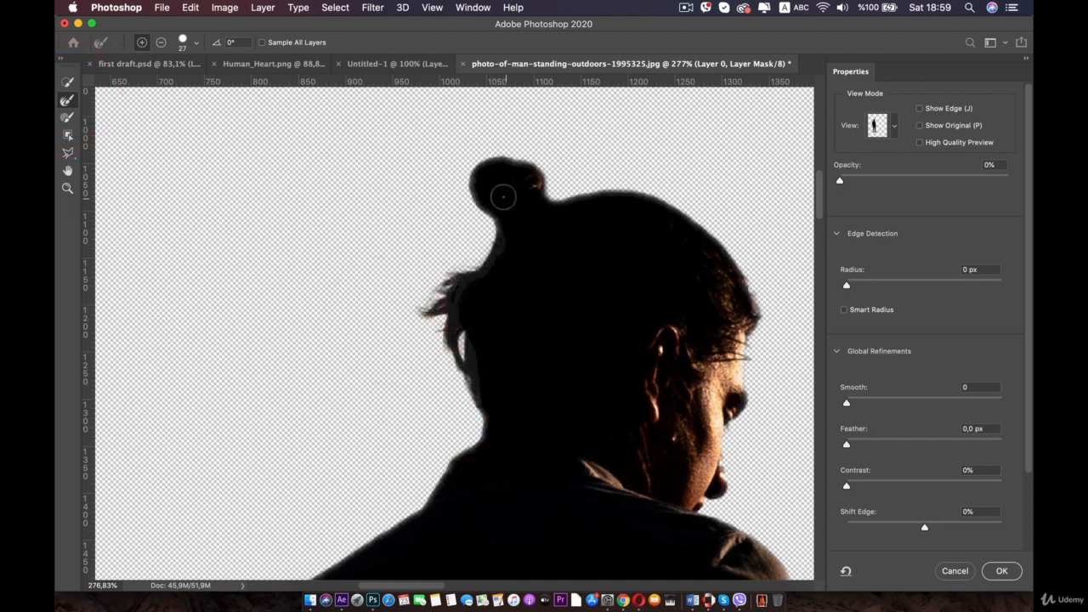
mouse_move(560, 170)
mouse_down()
mouse_move(602, 176)
mouse_move(736, 240)
mouse_move(748, 323)
mouse_up()
mouse_move(616, 173)
mouse_down()
mouse_move(762, 256)
mouse_move(804, 346)
mouse_move(737, 257)
mouse_move(771, 328)
mouse_up()
key(super+z)
key(super+z)
click(67, 82)
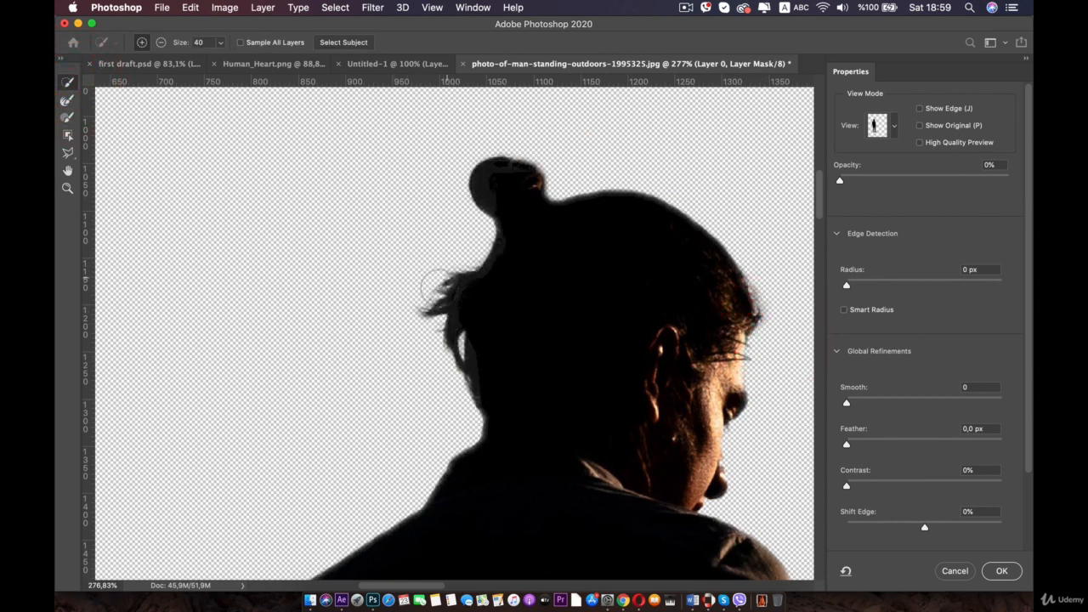
click(413, 311)
key(super+z)
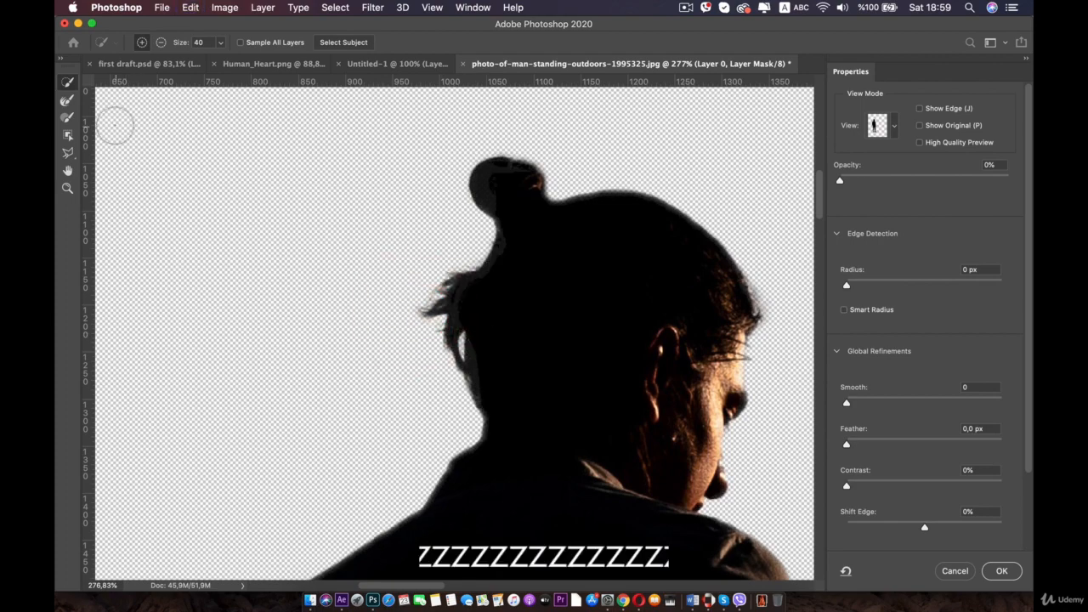
click(68, 121)
drag(445, 305, 421, 327)
key(super+z)
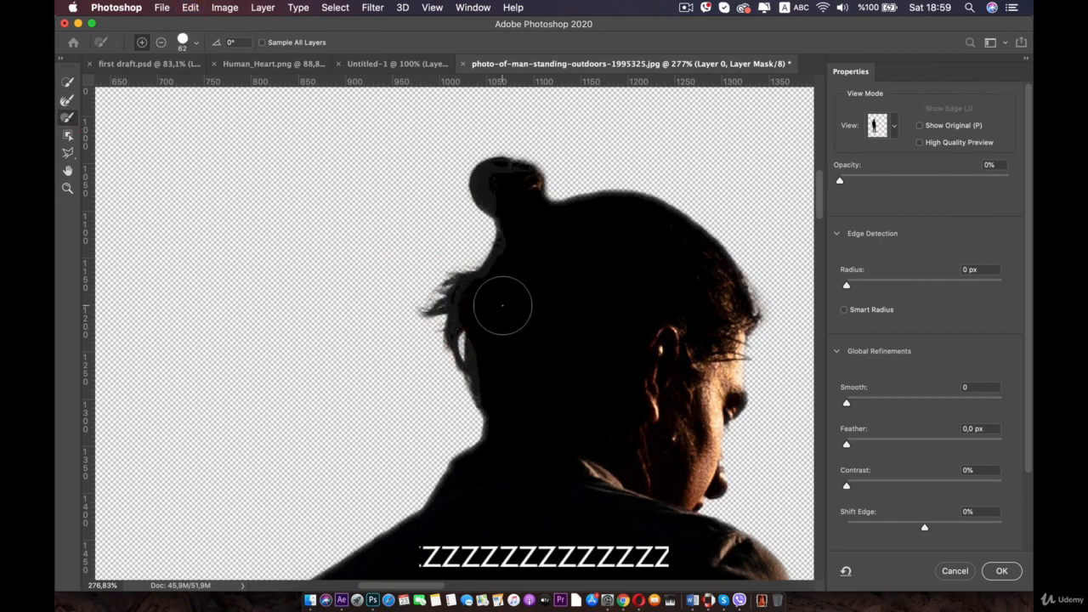
- Apply the Select and Mask refinements to the man's layer mask
scroll(523, 389, down, 5)
scroll(522, 390, down, 10)
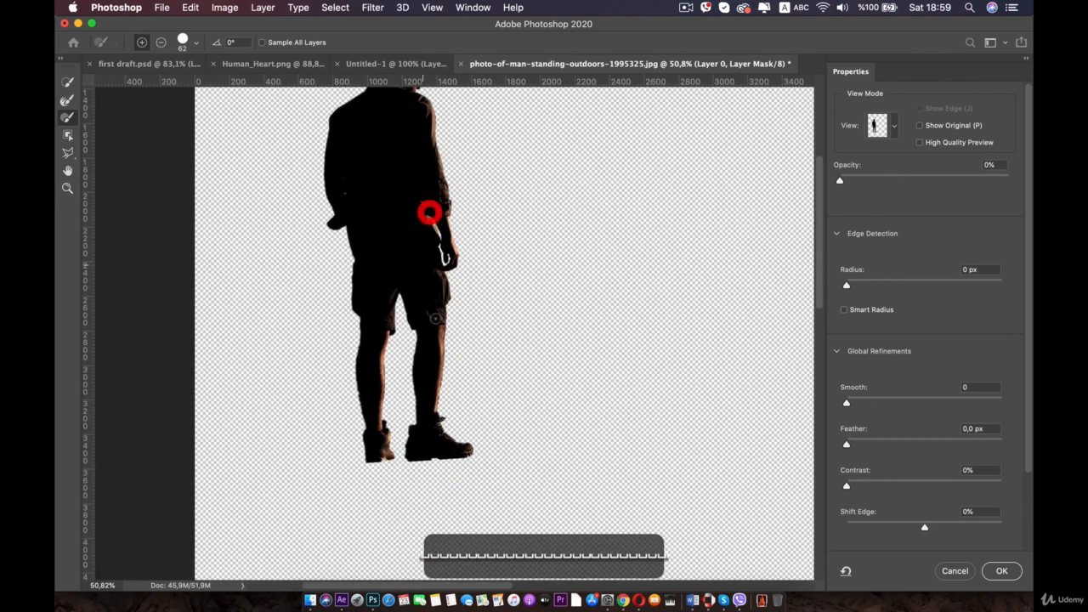
click(991, 570)
key(super+0)
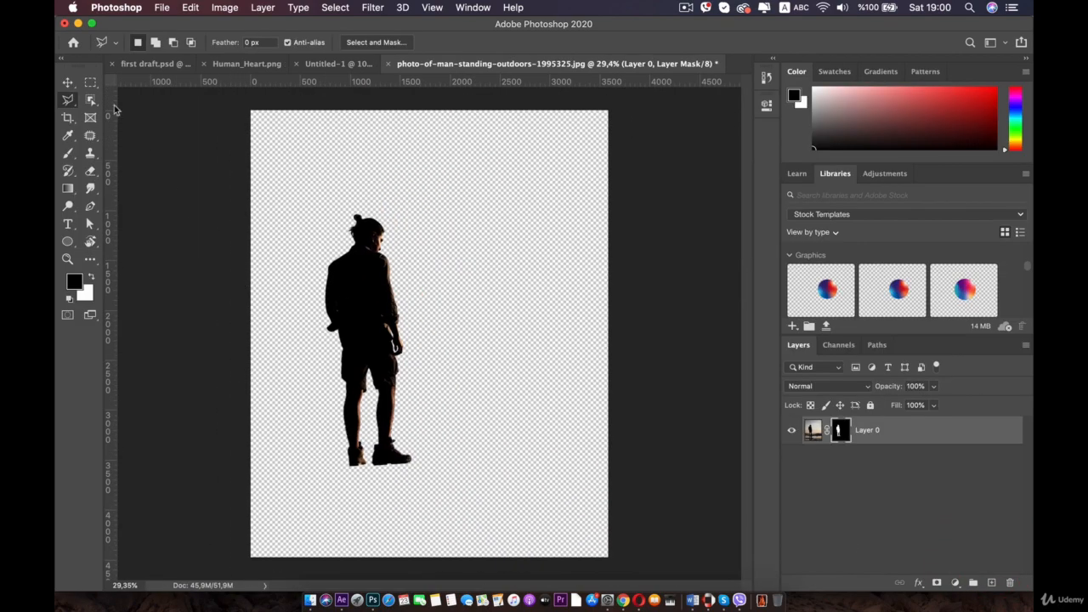
- Copy the cut-out man into the heart composite and move his layer to the top of the stack
click(68, 83)
click(901, 440)
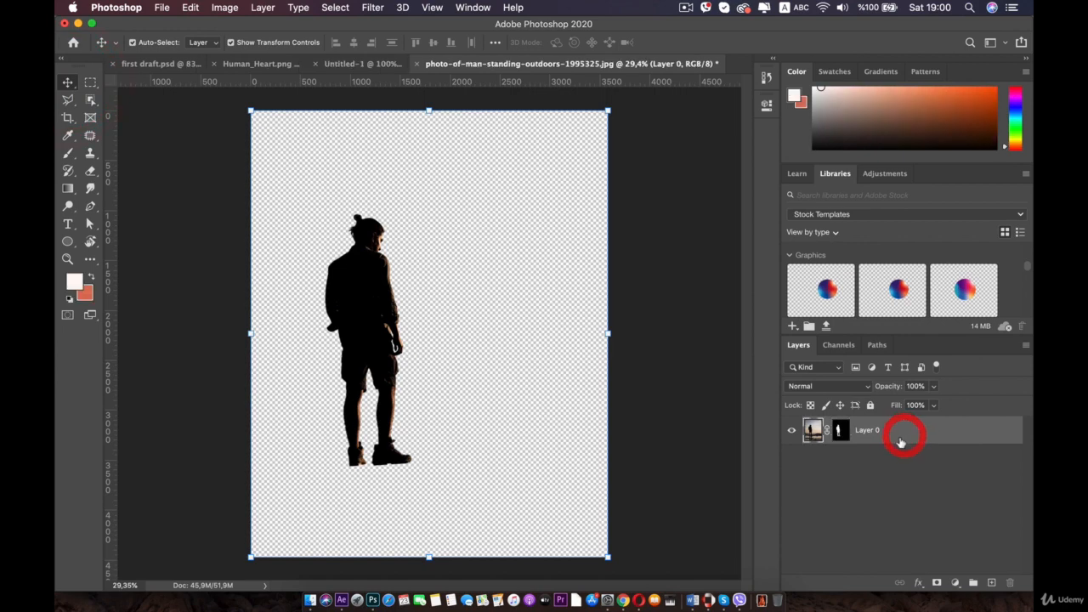
double_click(899, 432)
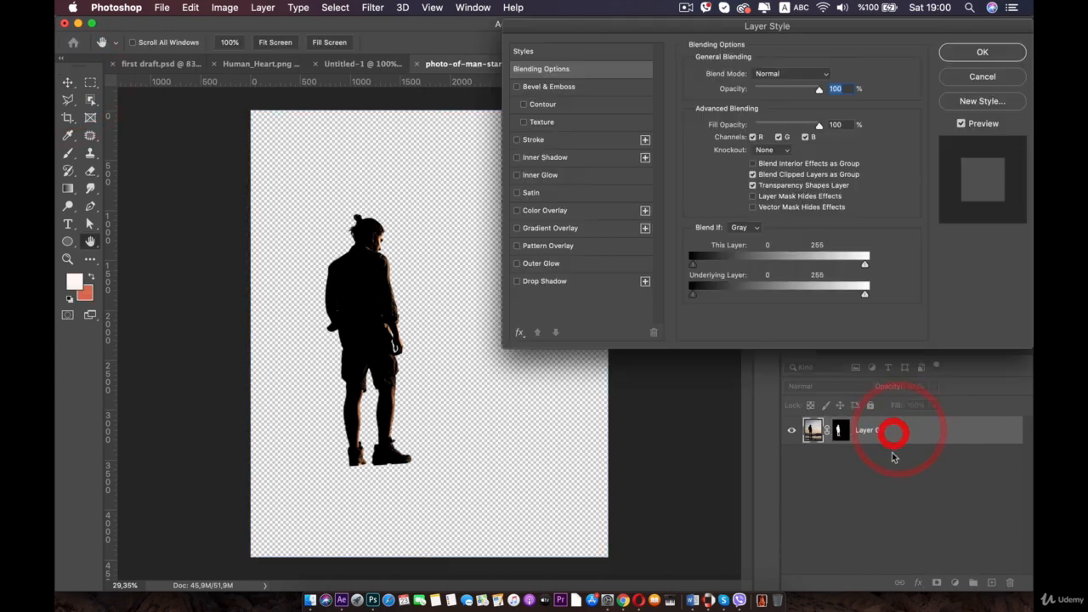
click(986, 76)
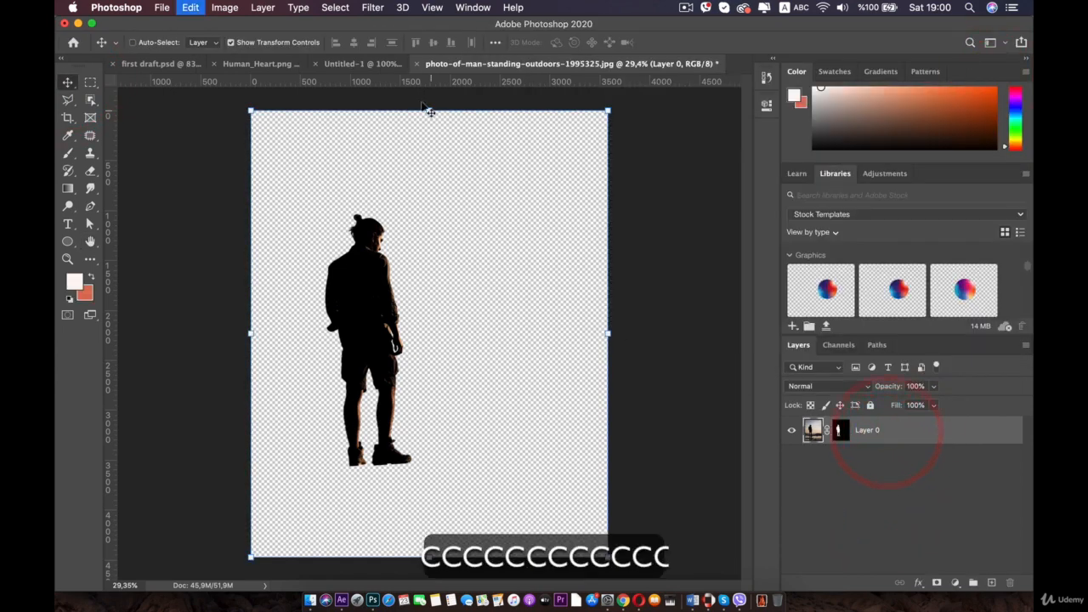
click(335, 63)
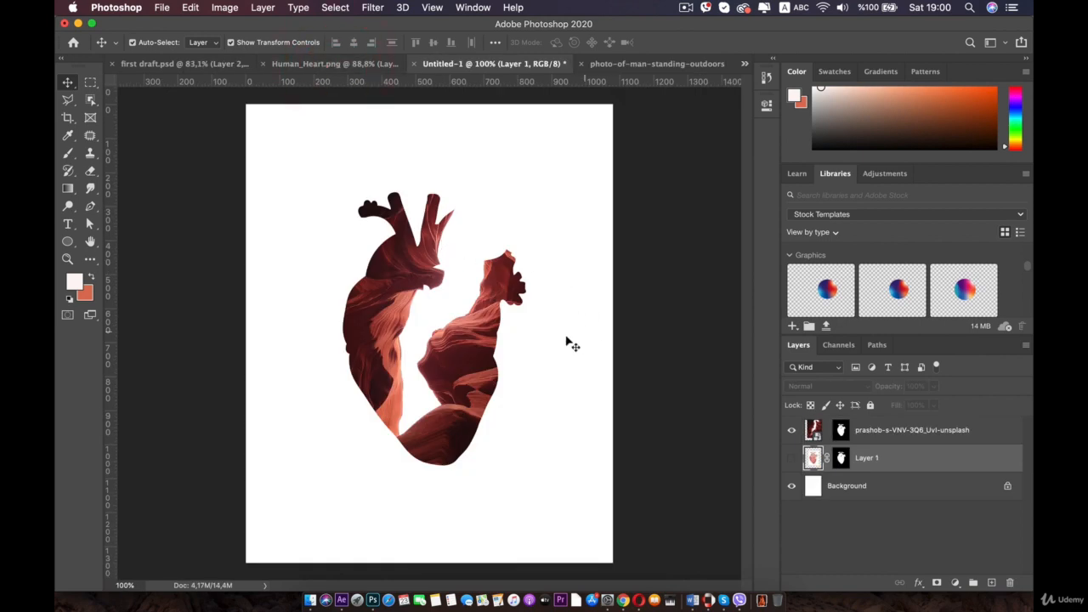
key(super+v)
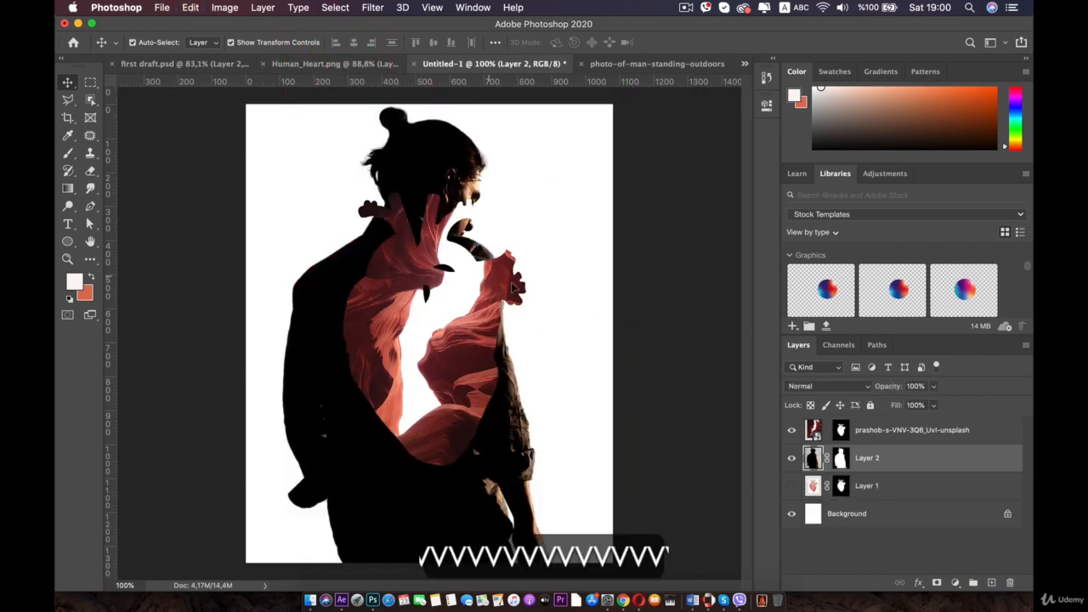
drag(858, 463, 858, 429)
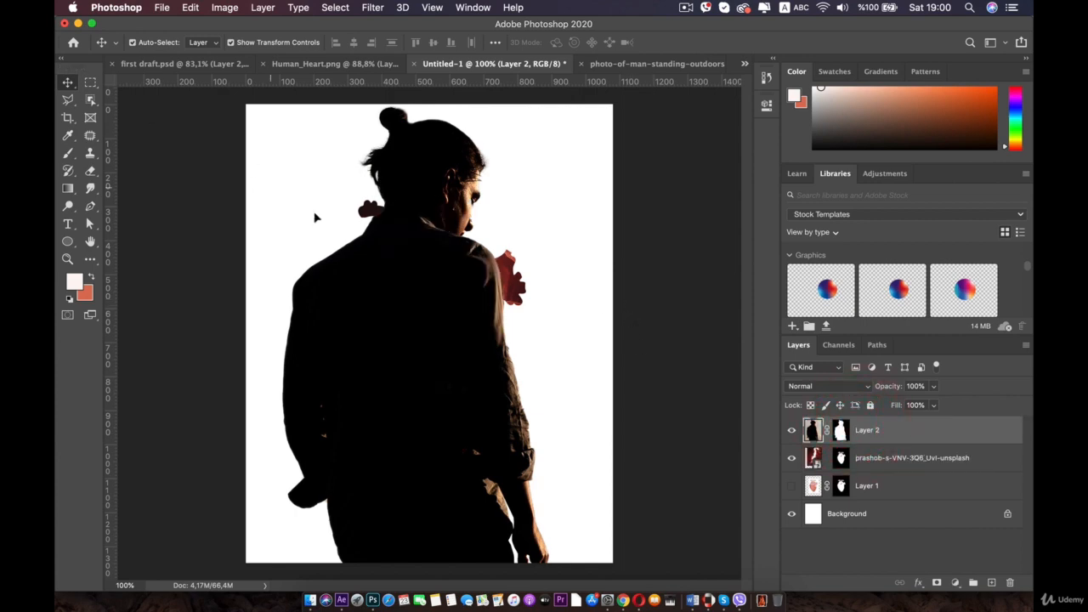
- Scale the man down to about 4.6% and place him on the canyon ledge inside the heart's lower chamber
scroll(357, 236, down, 5)
drag(237, 421, 638, 341)
drag(691, 385, 416, 300)
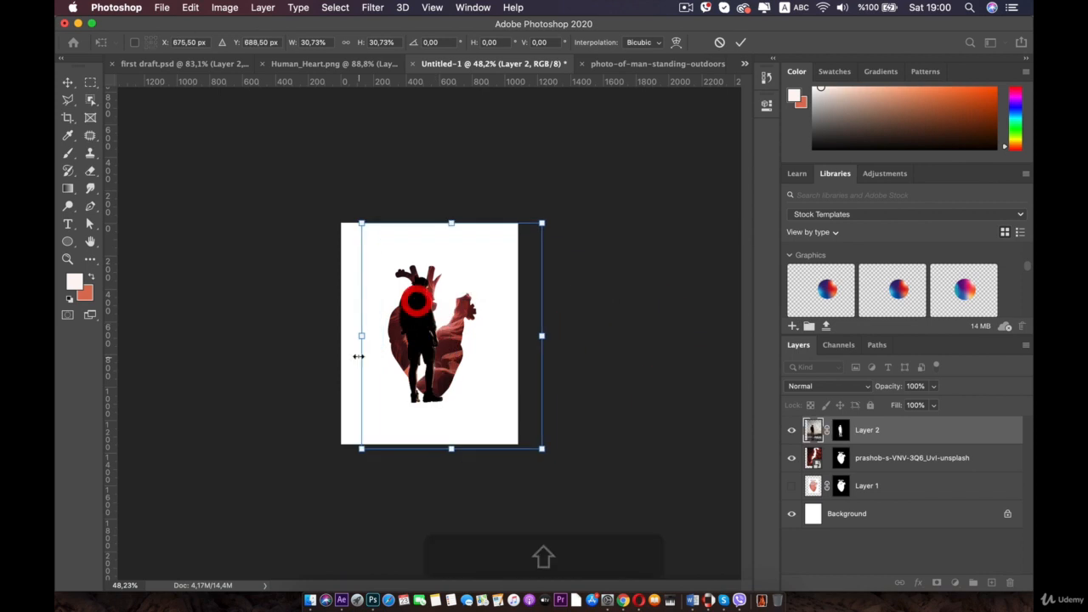
drag(361, 340, 507, 354)
scroll(507, 354, up, 5)
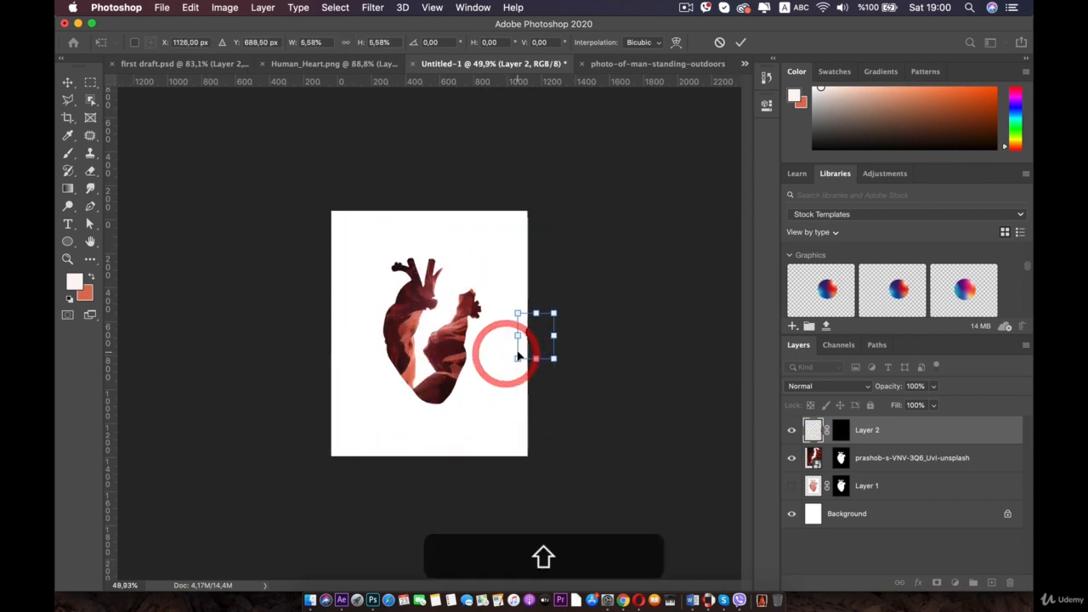
drag(601, 340, 442, 385)
scroll(442, 385, up, 5)
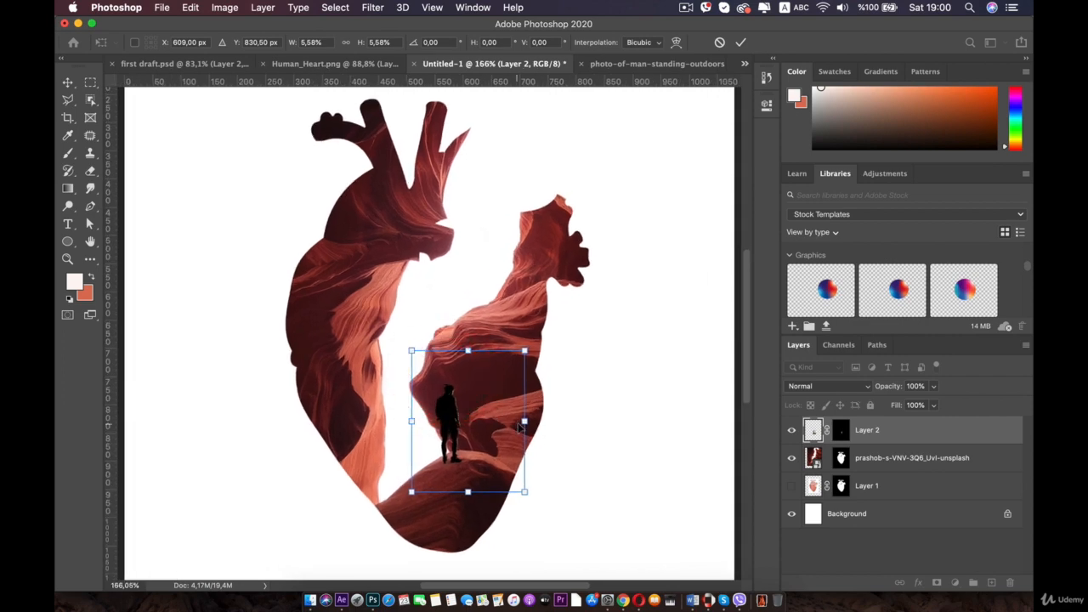
mouse_move(522, 422)
mouse_down()
mouse_move(504, 428)
mouse_move(521, 419)
mouse_up()
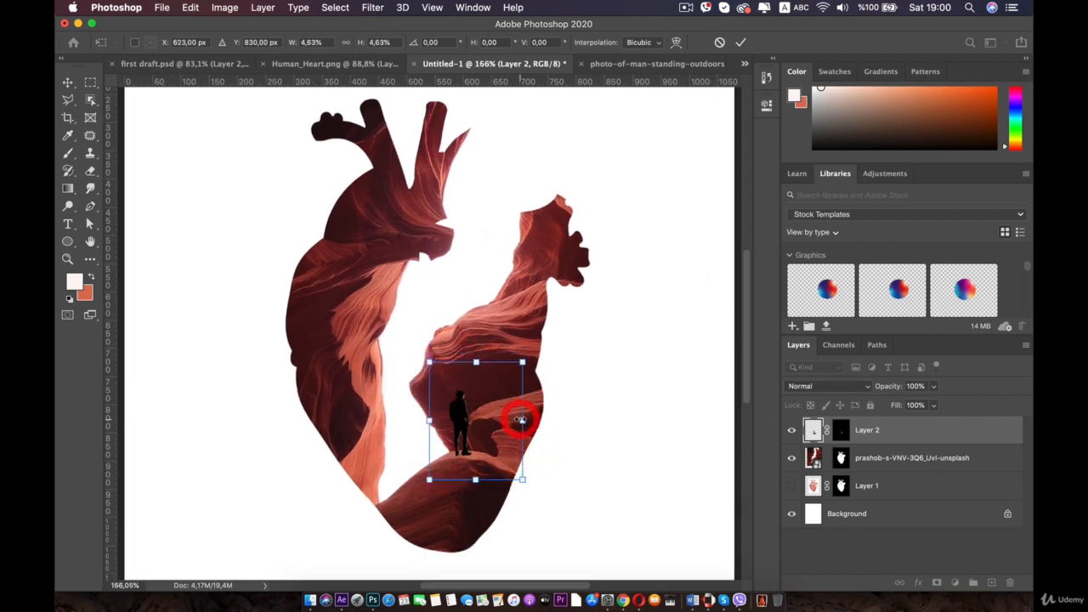
click(523, 419)
click(485, 419)
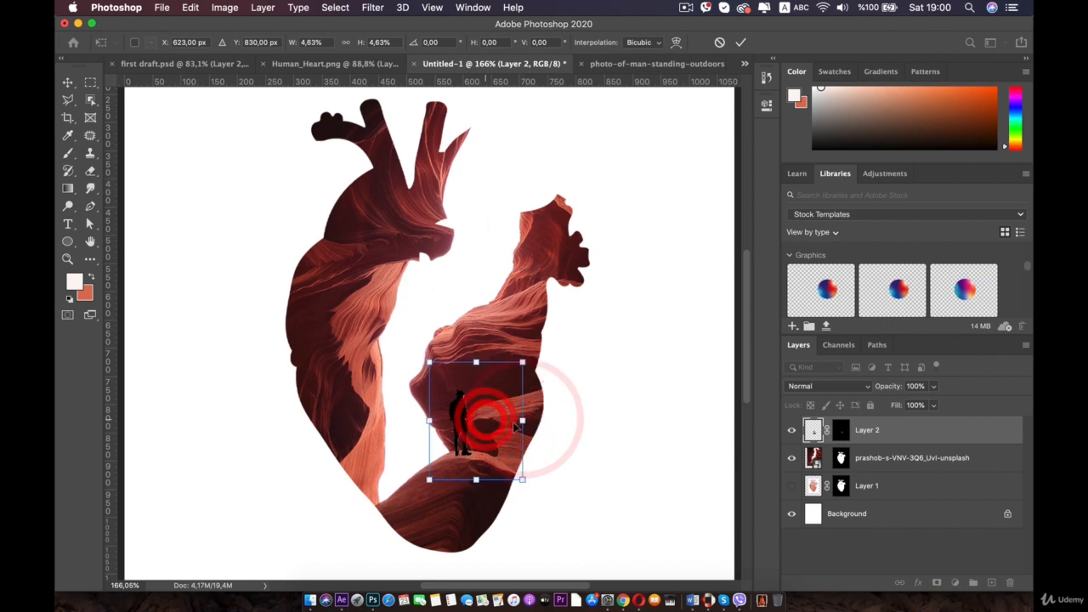
- Flip the man's silhouette horizontally while transforming him
right_click(520, 424)
click(499, 358)
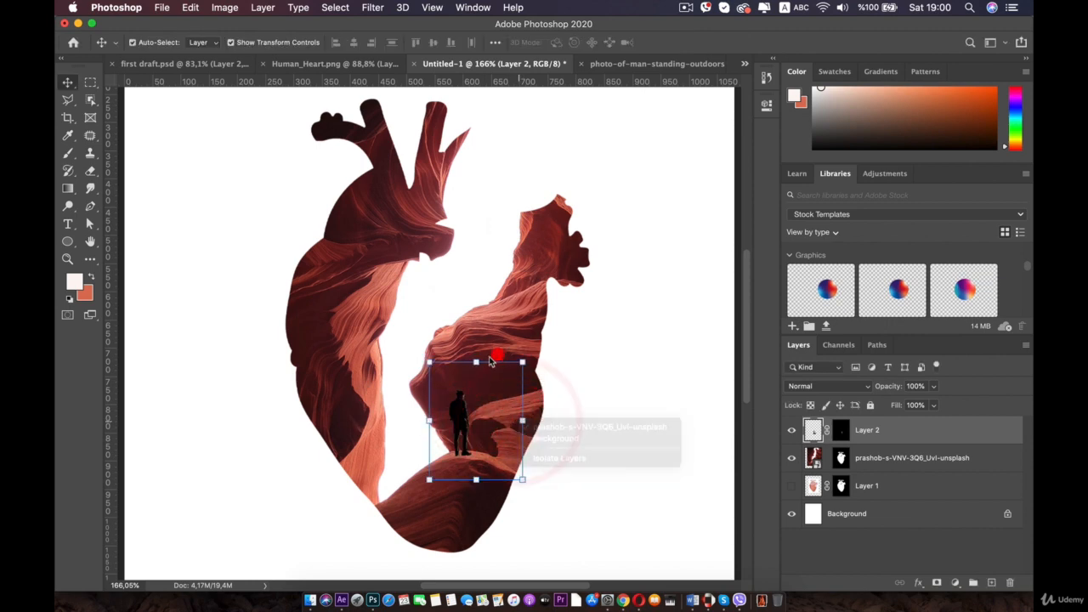
click(497, 361)
right_click(476, 362)
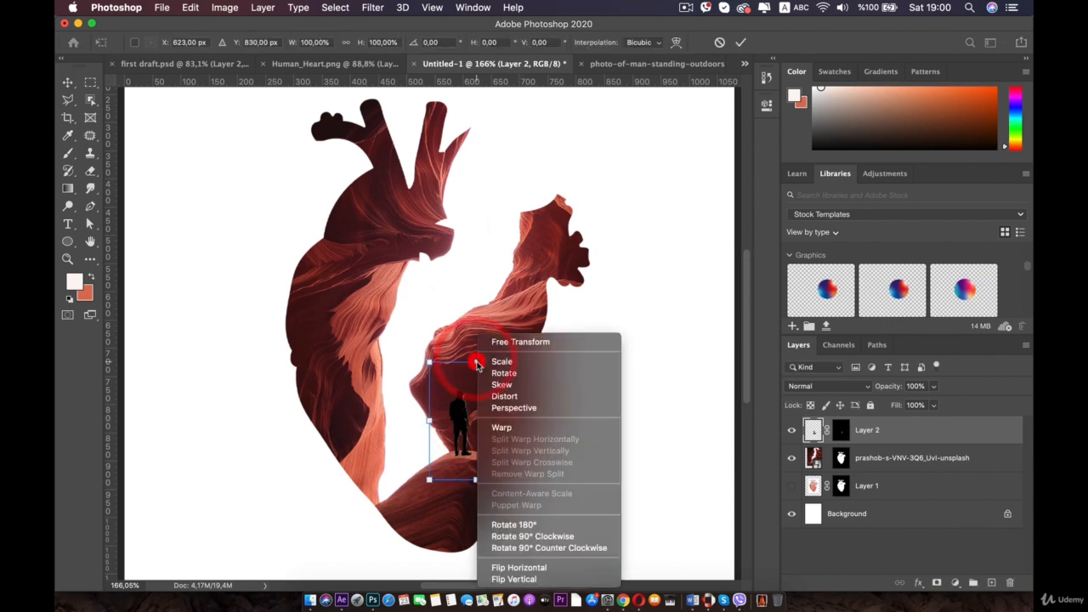
click(542, 568)
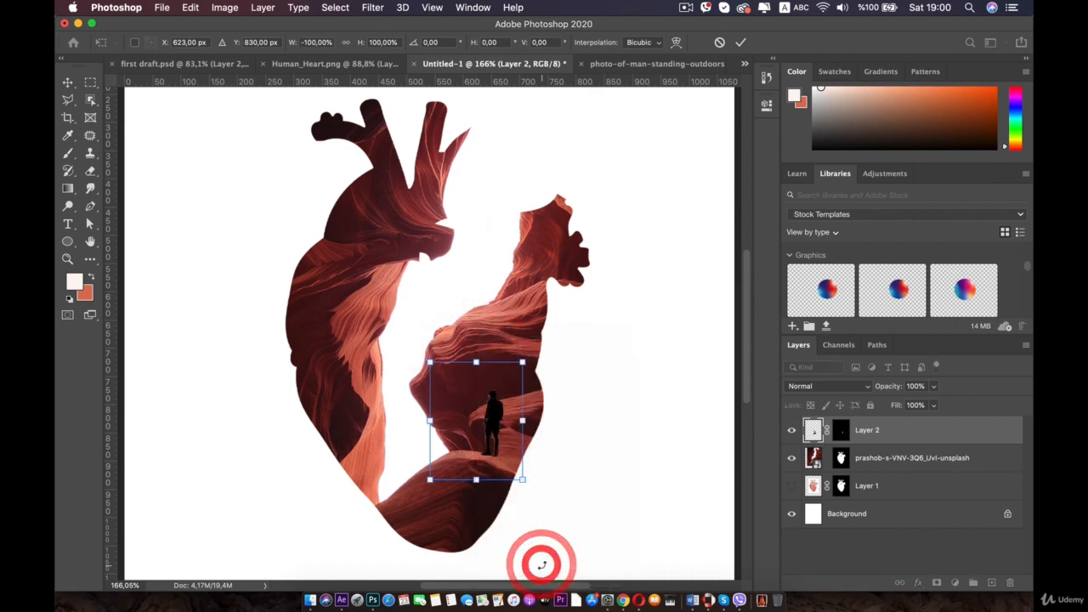
- Scale the flipped man down to about 80% and move him onto the canyon ledge, committing the transform
drag(492, 411, 463, 412)
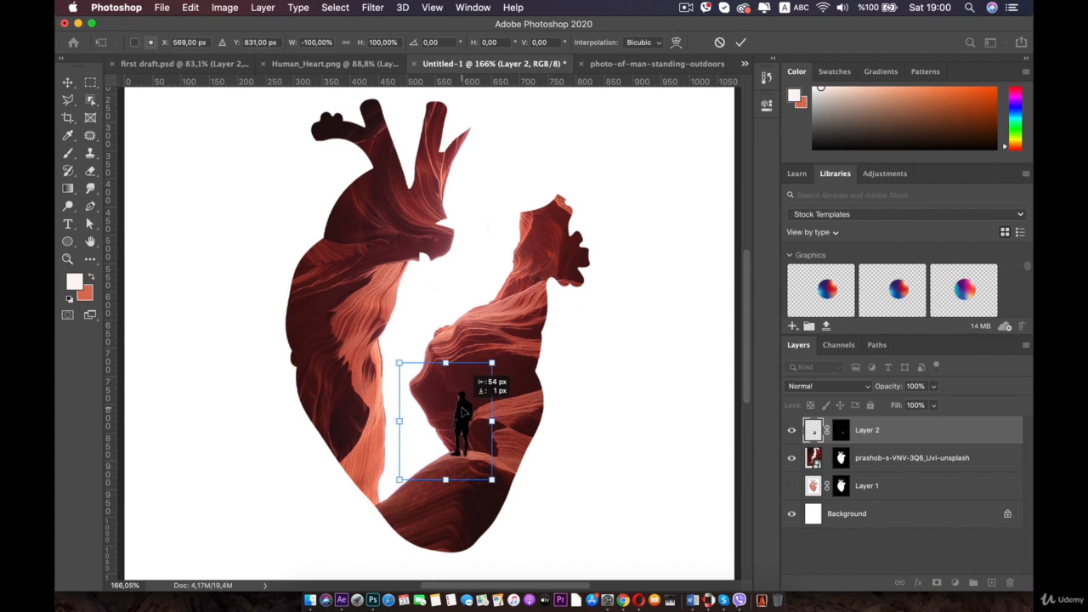
click(595, 396)
click(456, 406)
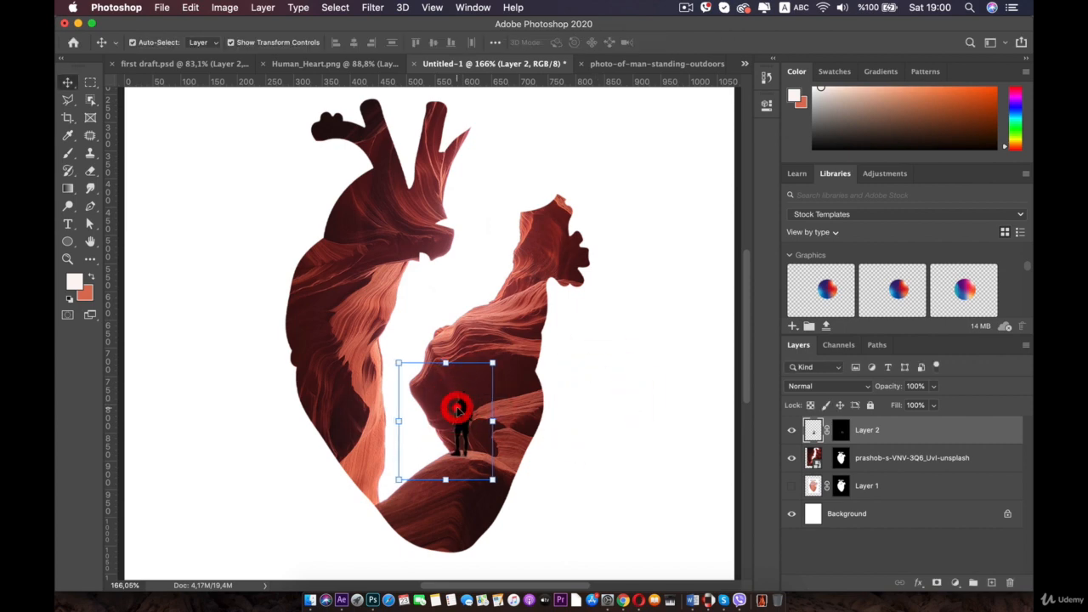
click(632, 362)
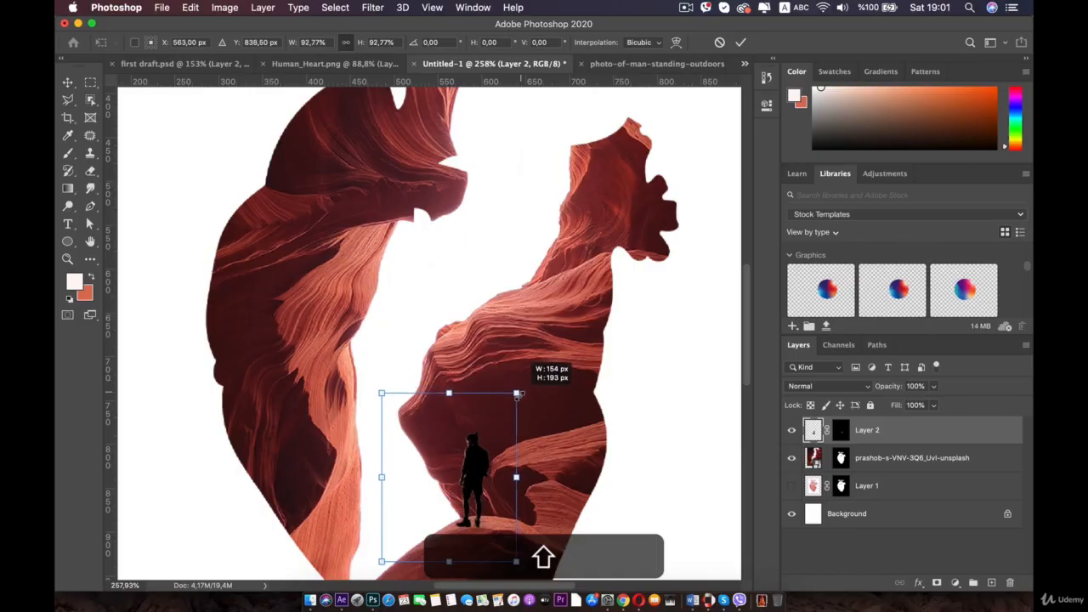
drag(512, 388, 497, 414)
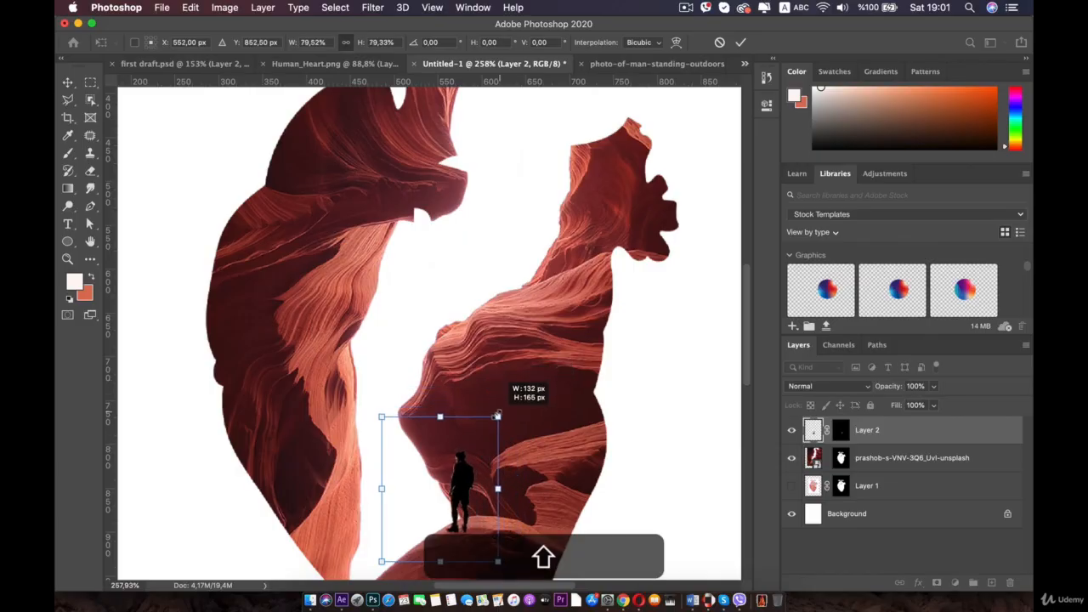
drag(465, 475, 482, 470)
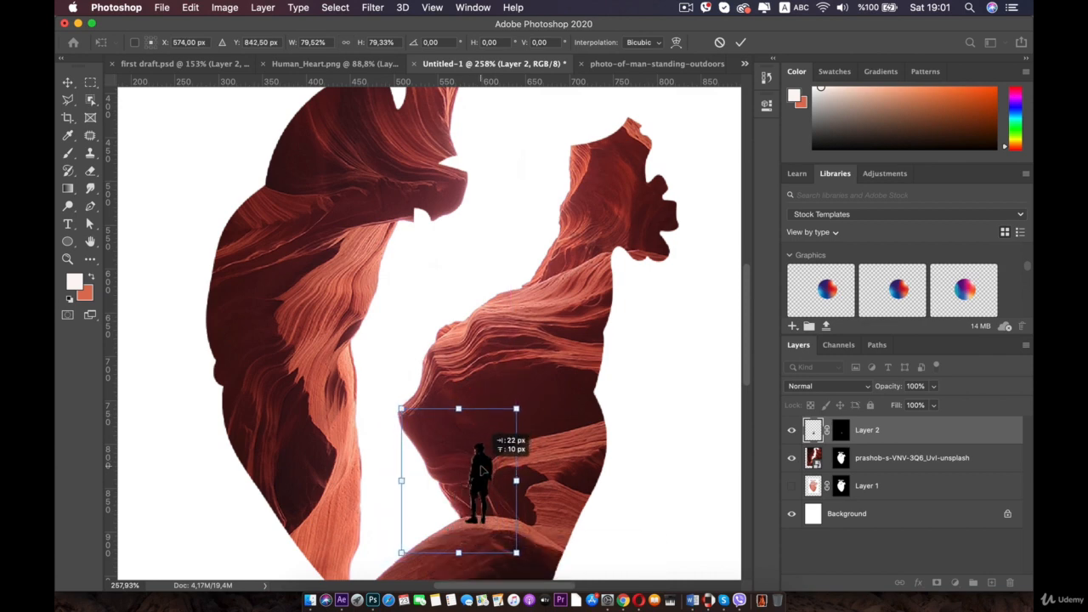
double_click(478, 472)
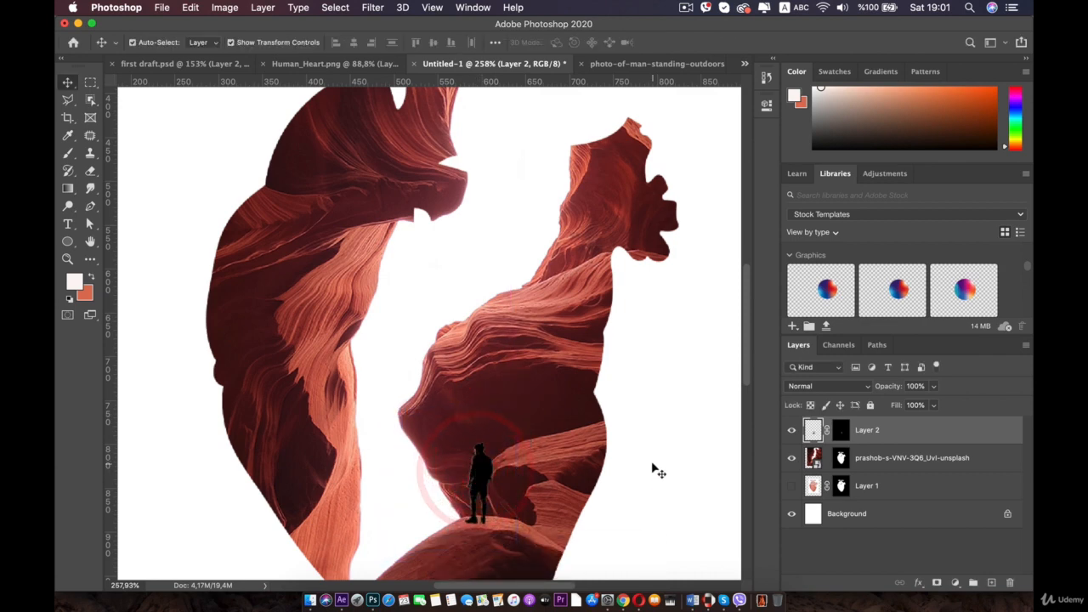
- Add a new layer above the man, clipped to his layer, and name it Light
click(652, 463)
scroll(599, 460, down, 5)
key(space)
drag(514, 425, 517, 386)
scroll(518, 386, up, 5)
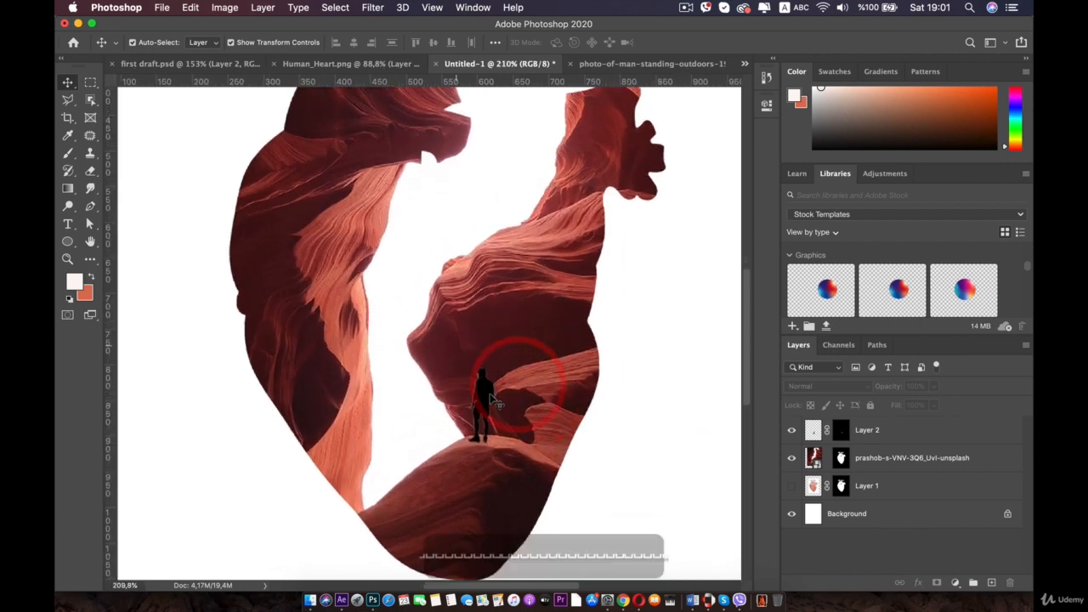
key(space)
drag(493, 427, 489, 410)
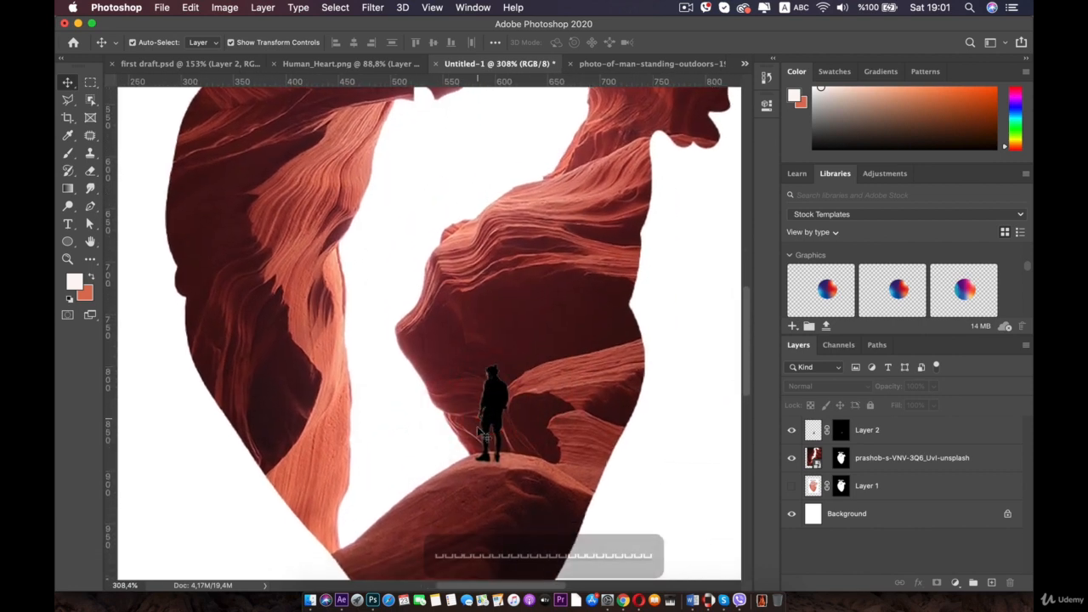
click(867, 432)
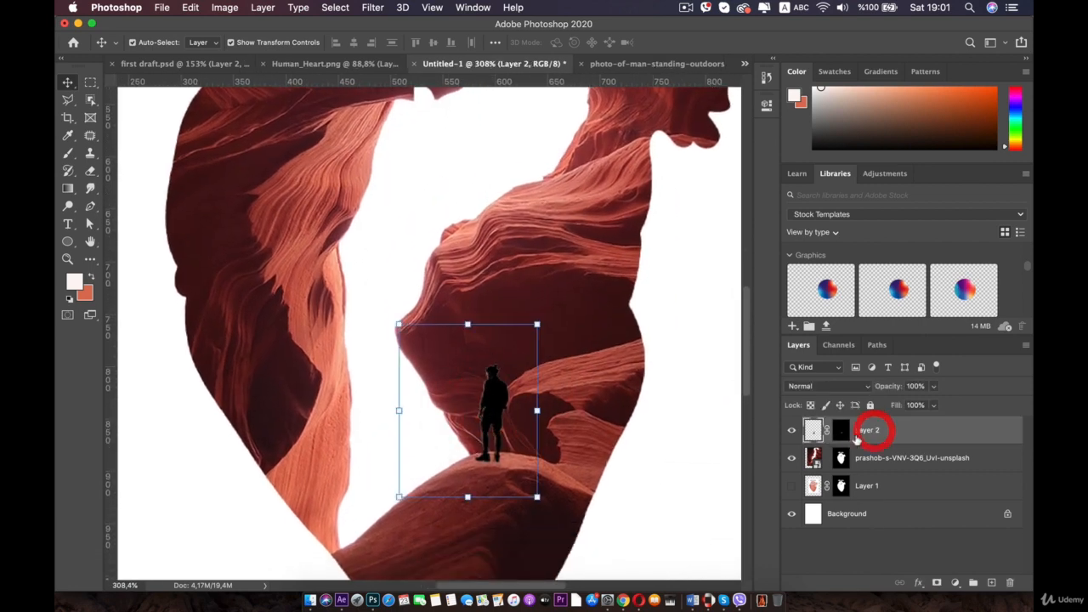
click(991, 582)
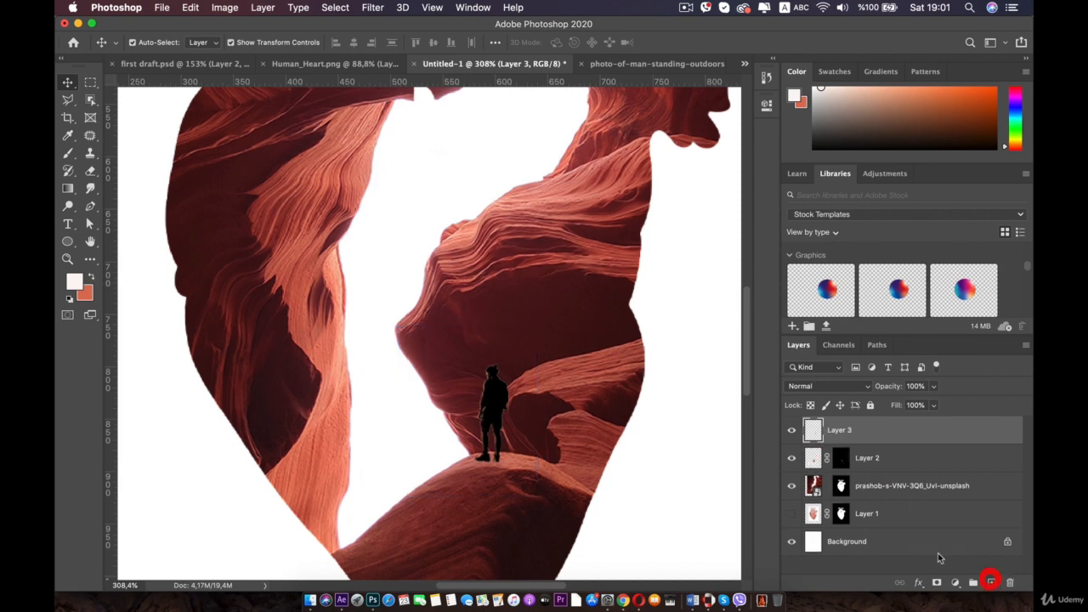
key(alt)
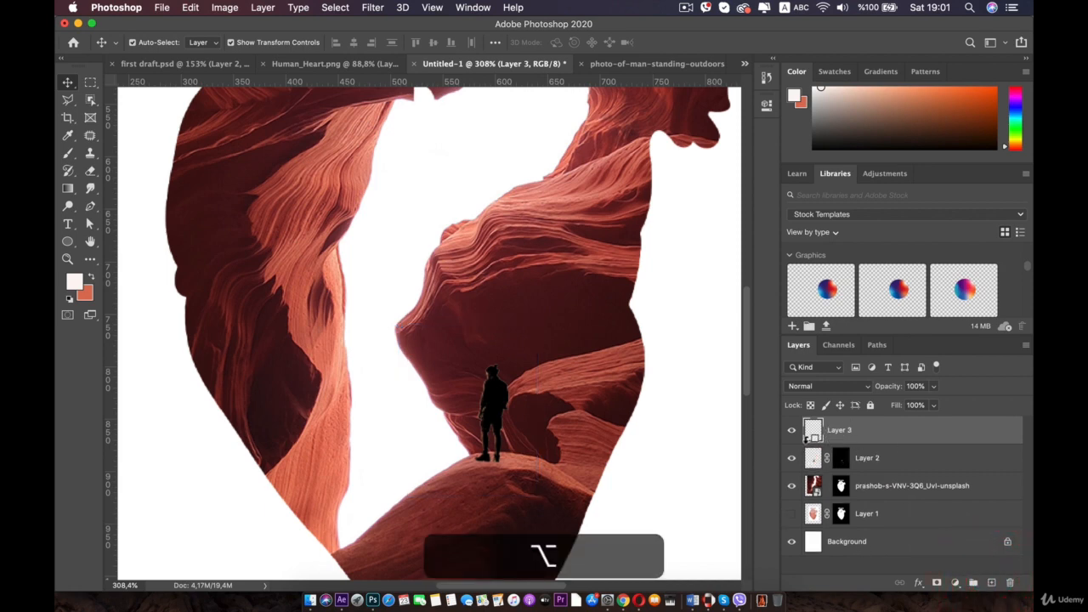
double_click(849, 430)
text(Light)
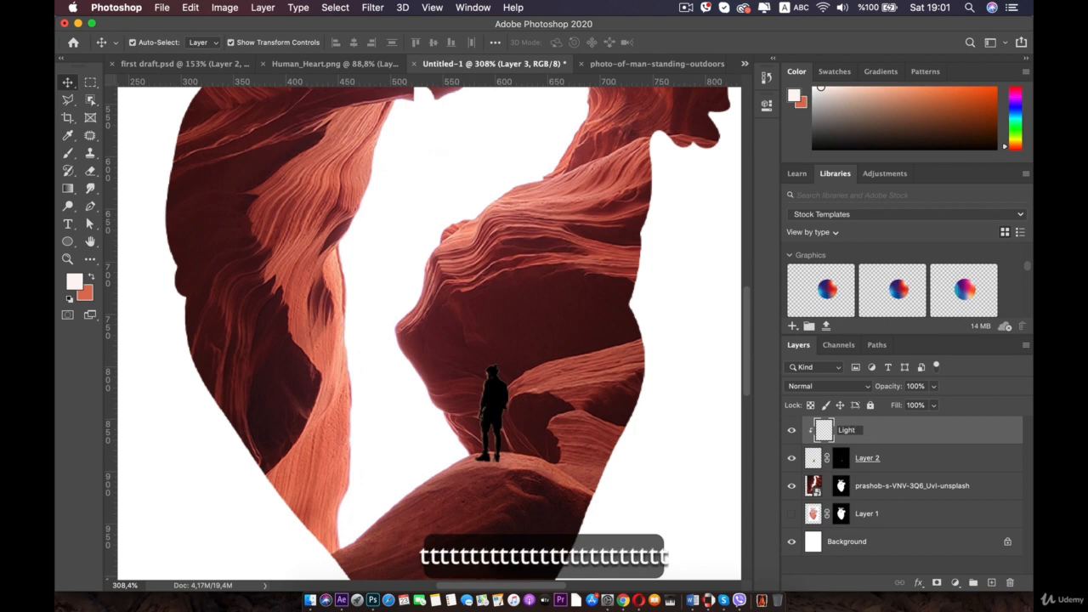
key(Return)
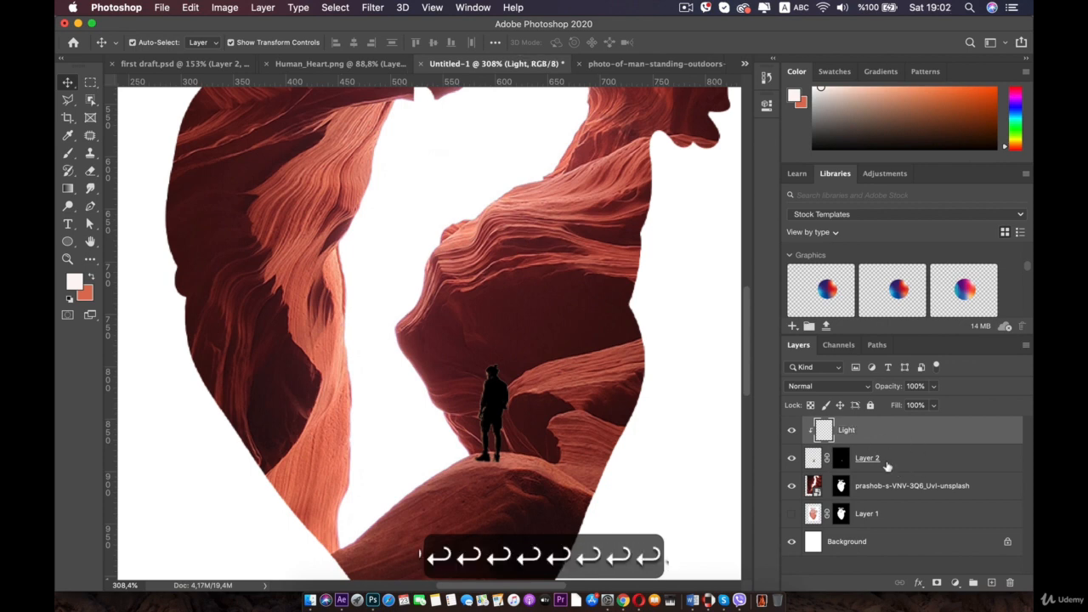
- Rename the man's layer to Man and the heart layer to Heart
double_click(867, 457)
text(Man)
key(Return)
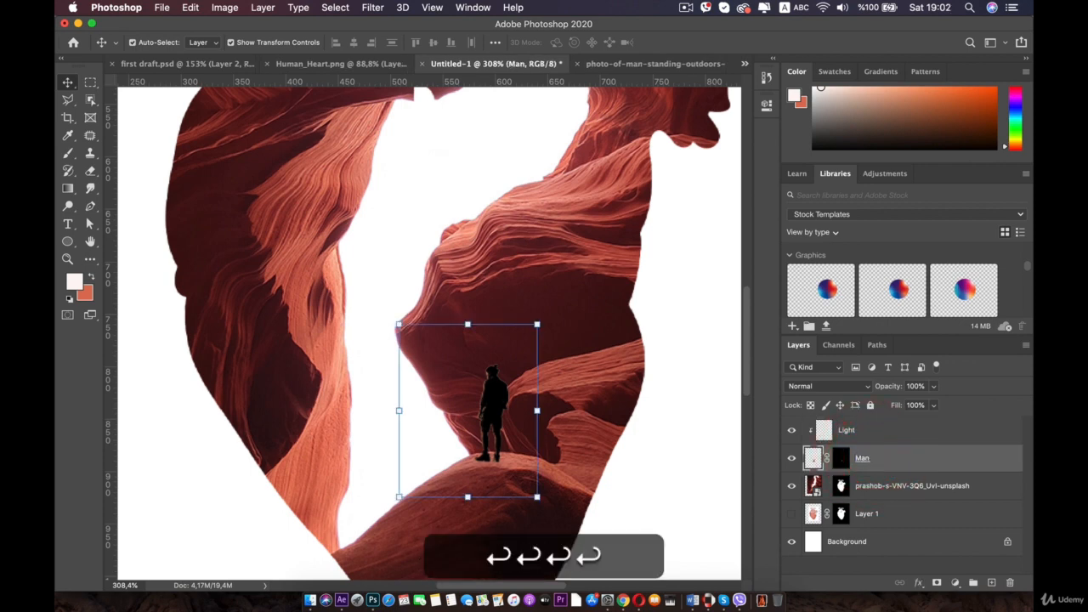
double_click(866, 514)
text(He)
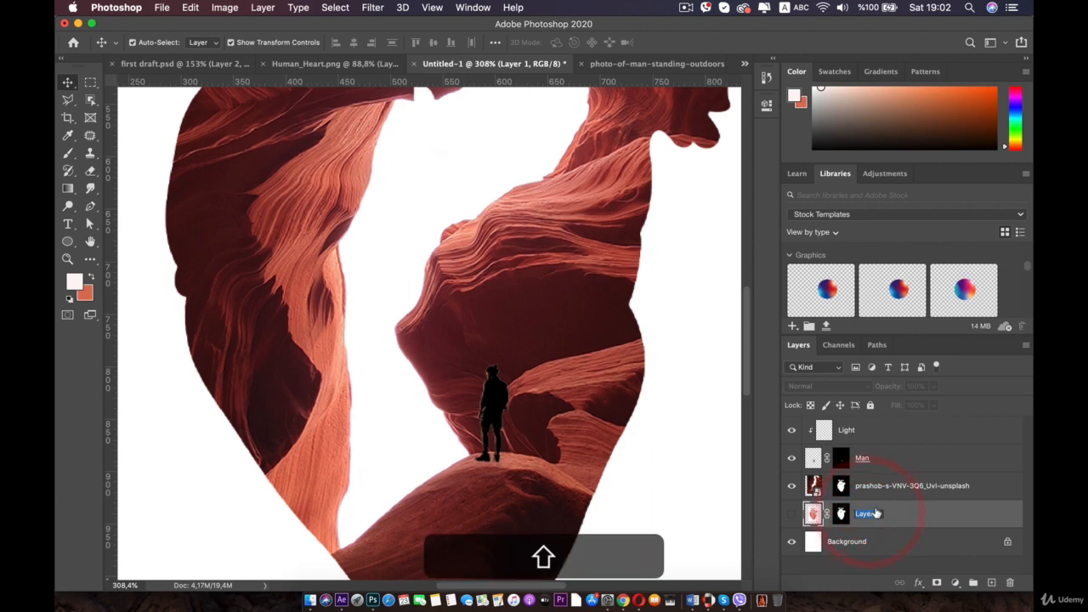
text(art)
key(Return)
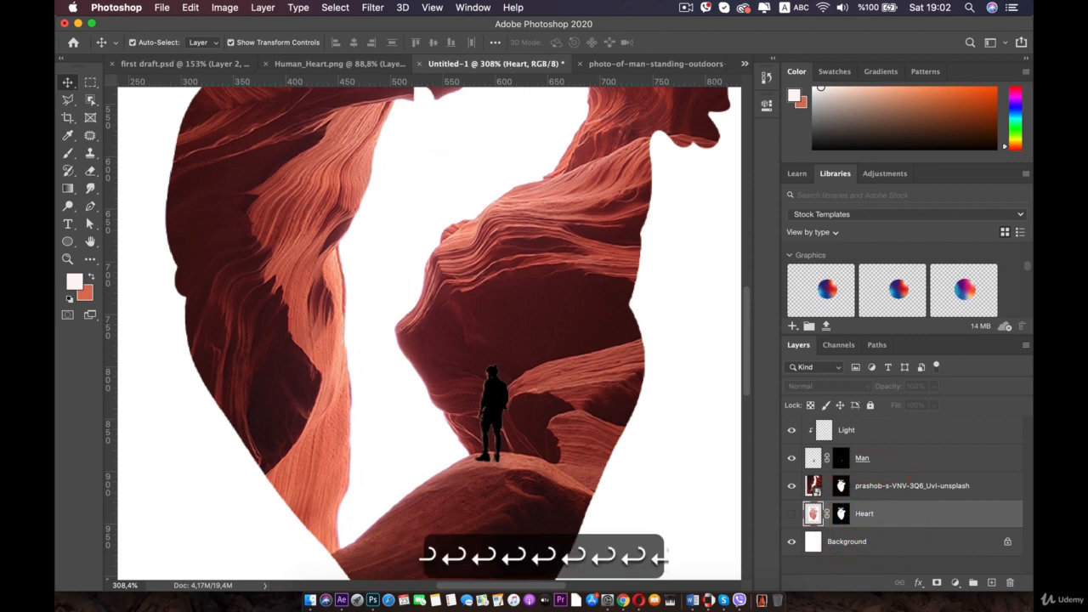
- Rename the canyon photo layer to Arizona
click(892, 482)
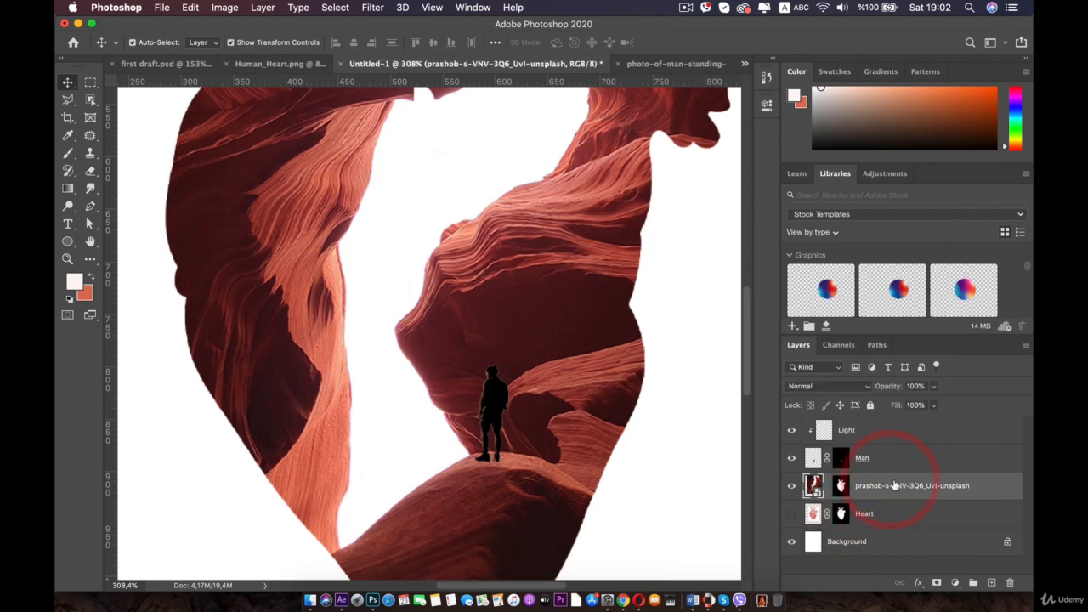
key(Return)
double_click(893, 485)
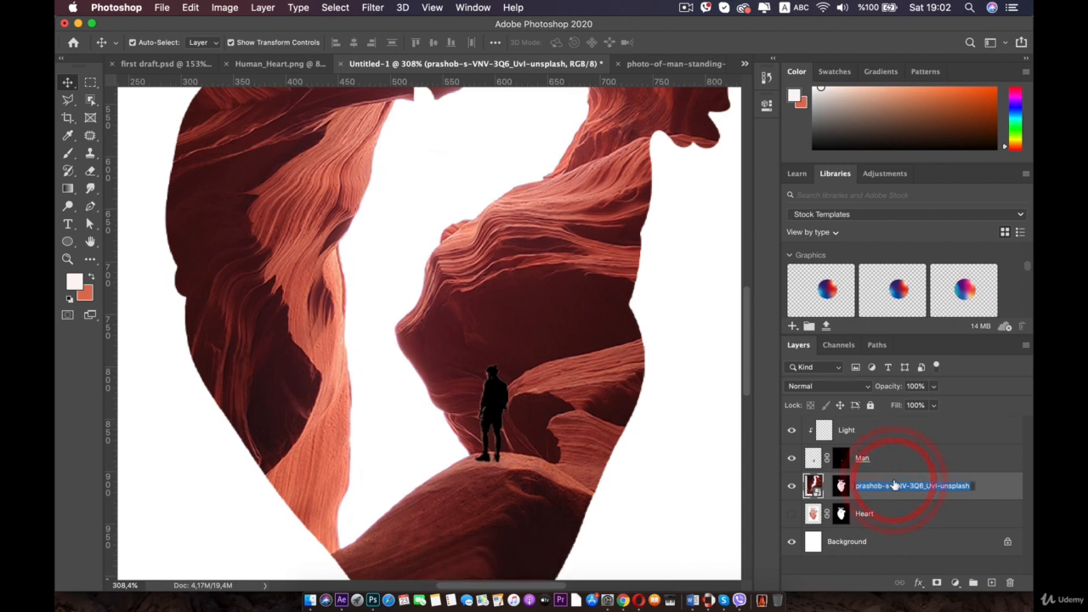
text(D)
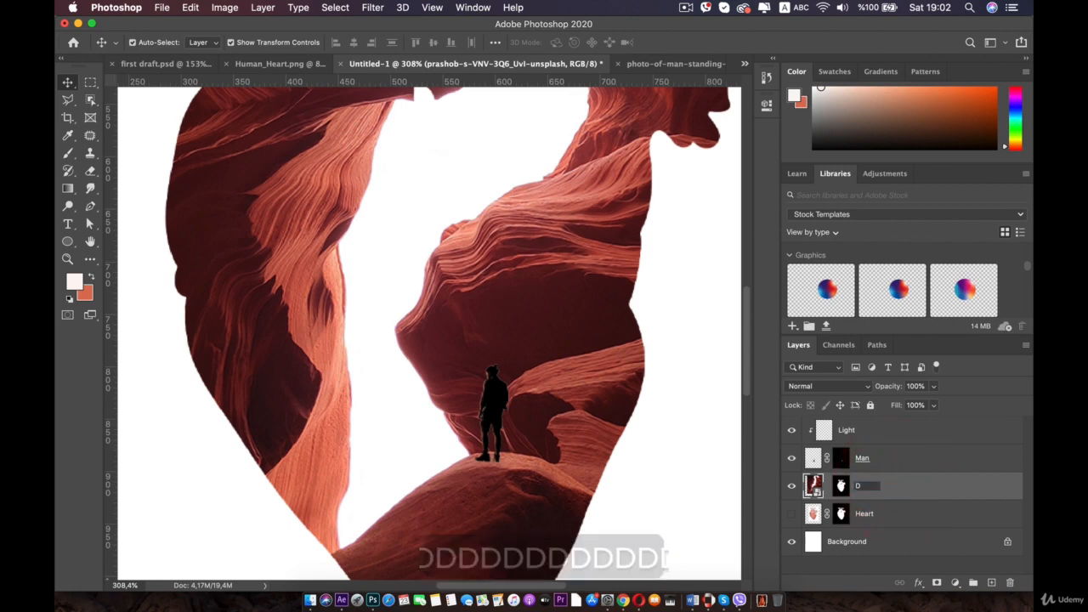
key(BackSpace)
text(Arizona)
key(Return)
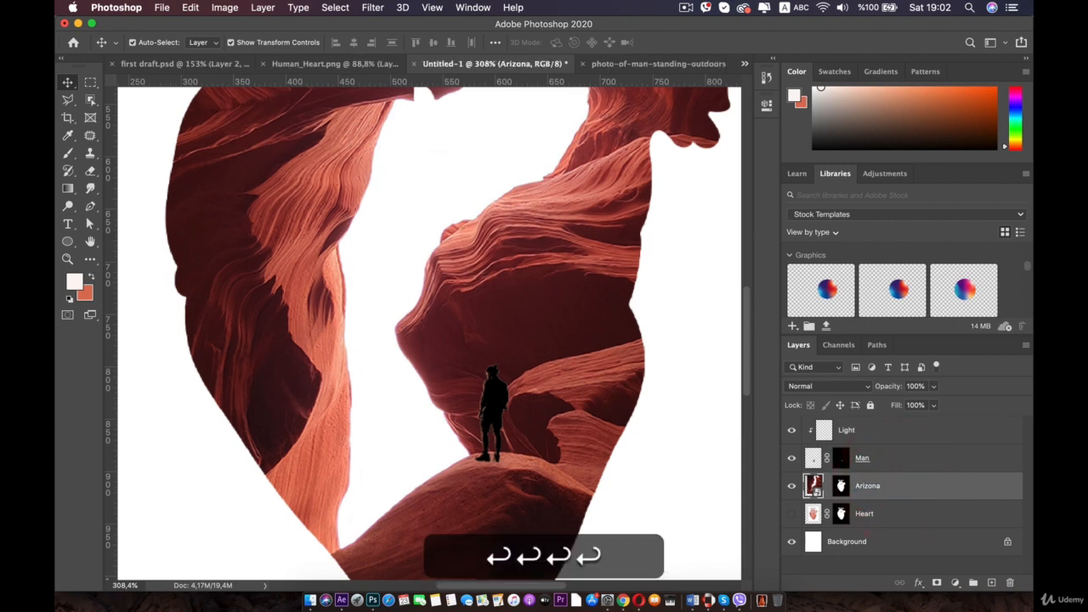
- Set the Light layer's blend mode to Overlay
click(864, 430)
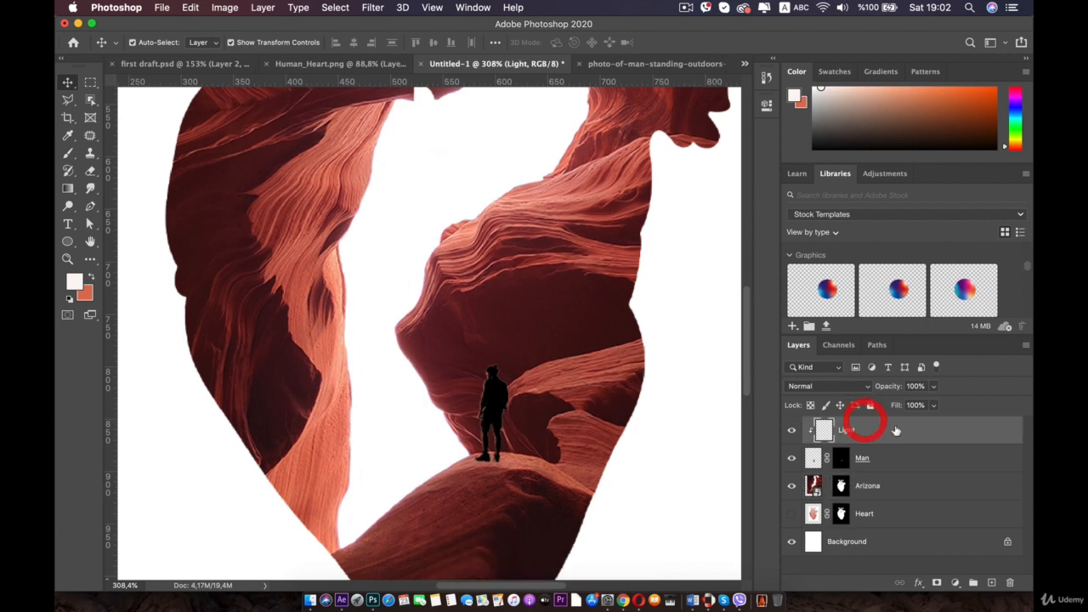
scroll(451, 382, up, 3)
scroll(469, 409, up, 3)
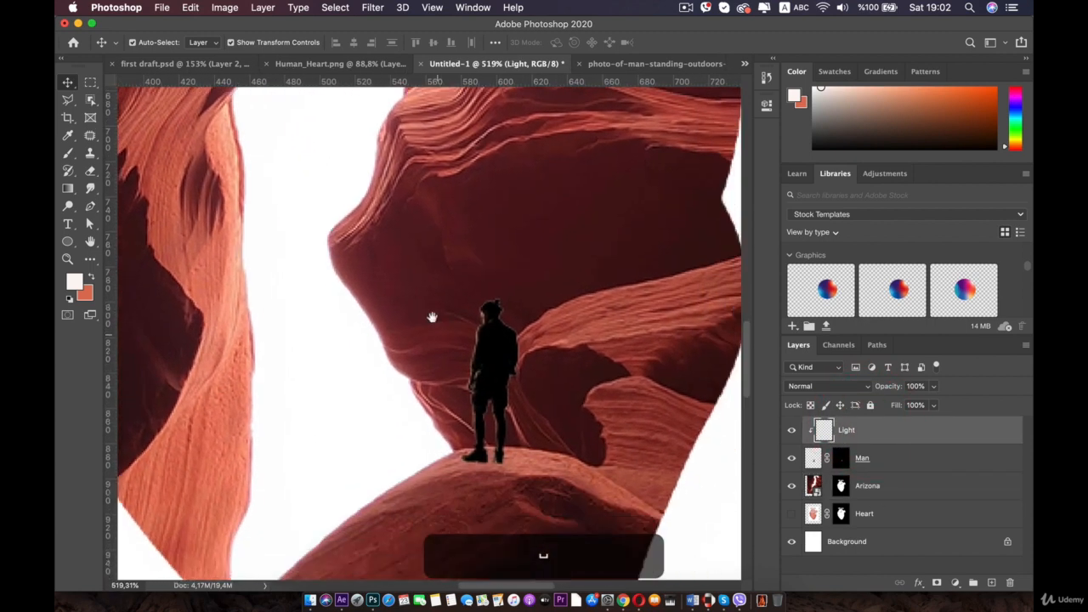
click(865, 385)
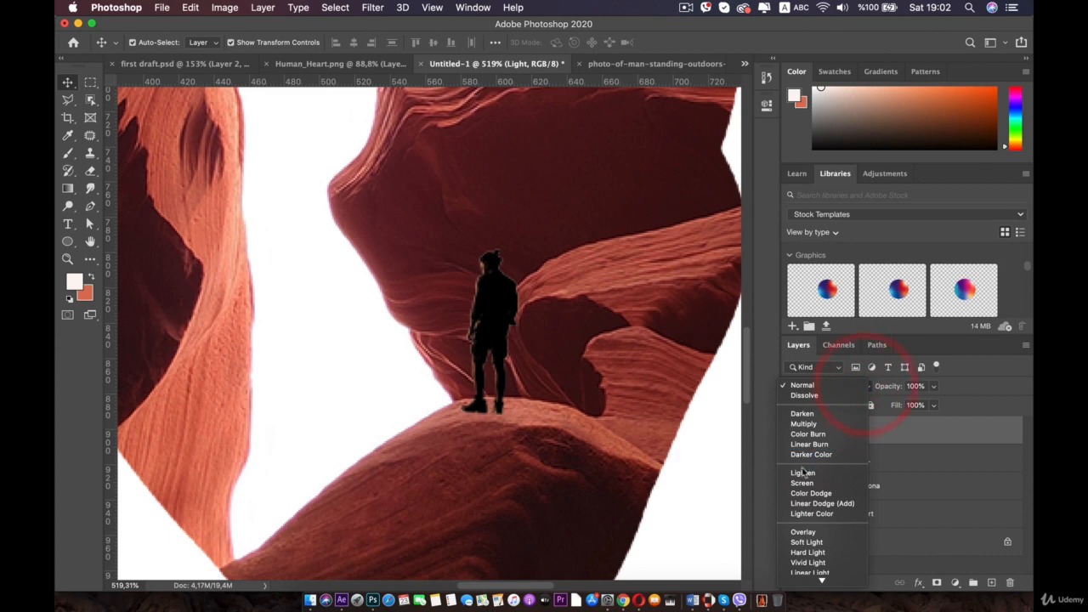
click(800, 483)
click(866, 388)
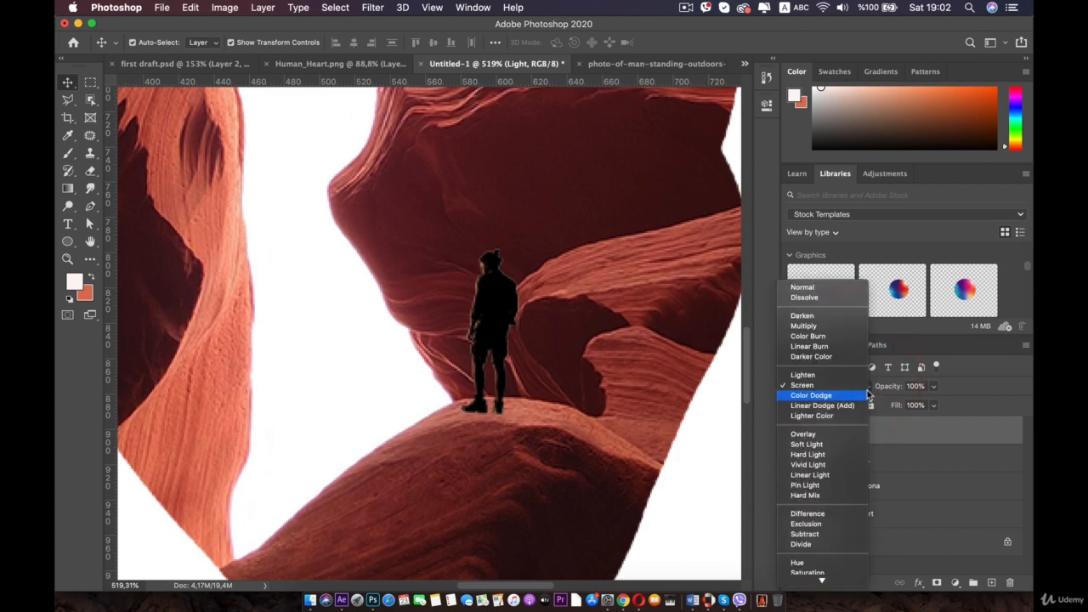
click(812, 434)
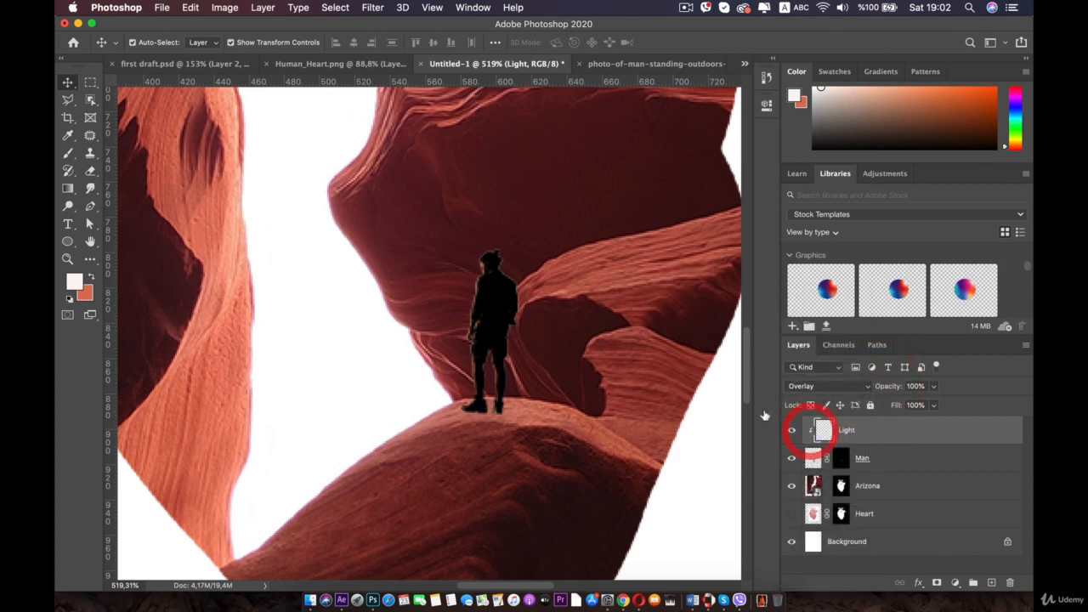
- Switch to the Brush tool and set the foreground colour to white
scroll(459, 280, up, 3)
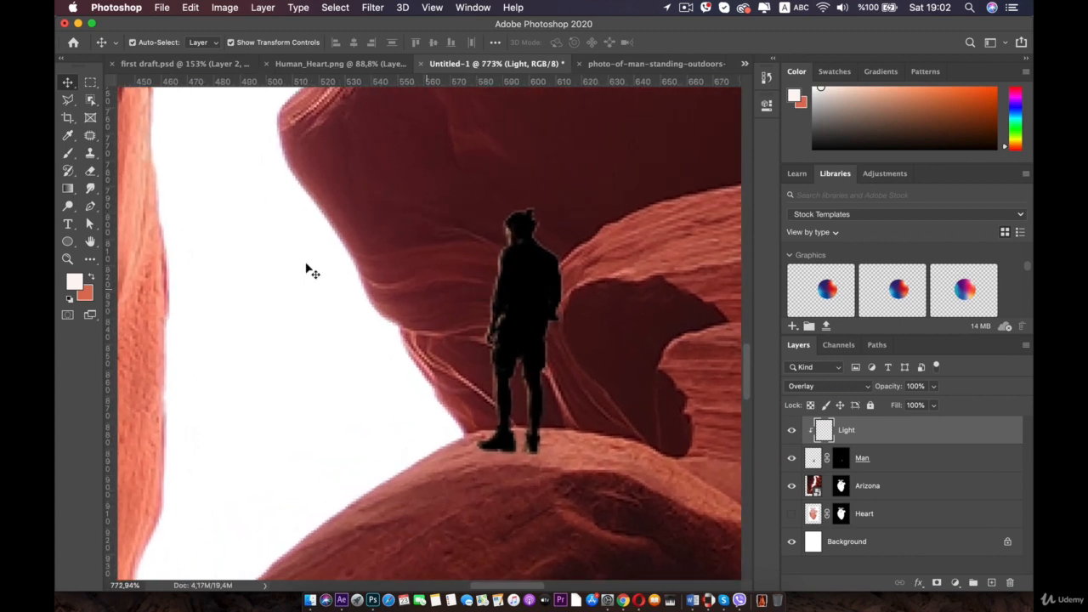
click(68, 154)
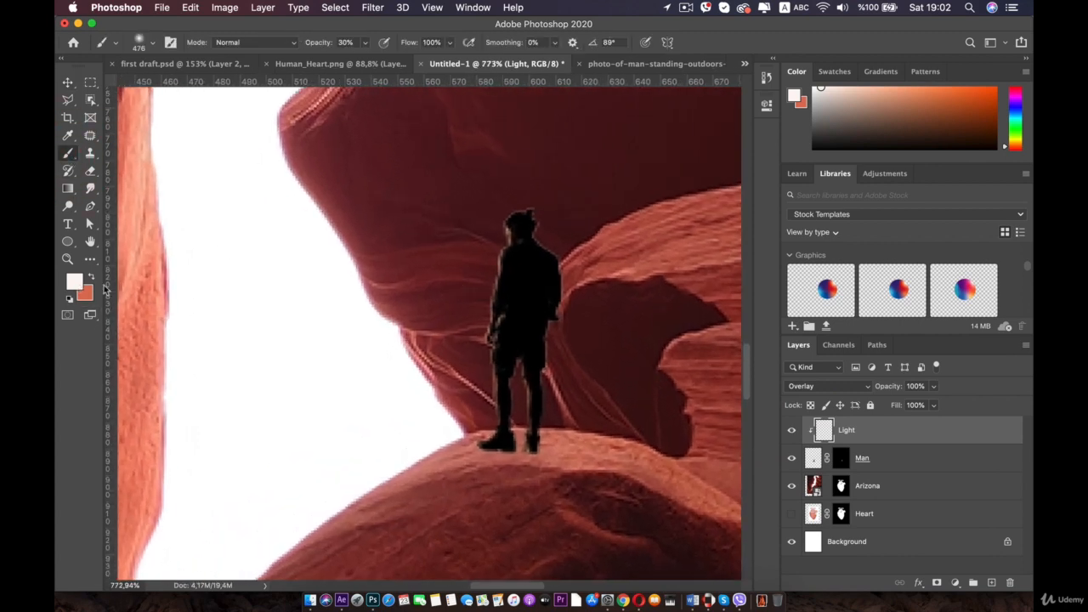
click(75, 283)
click(262, 276)
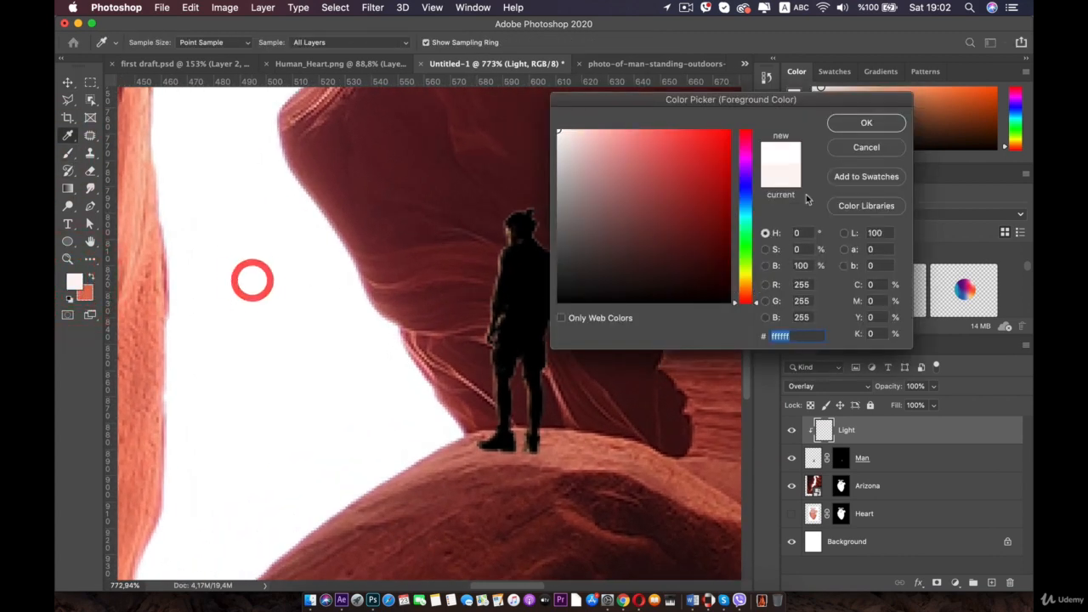
click(866, 122)
- Set the soft round brush size to 23 px and its opacity to 0%
right_click(384, 246)
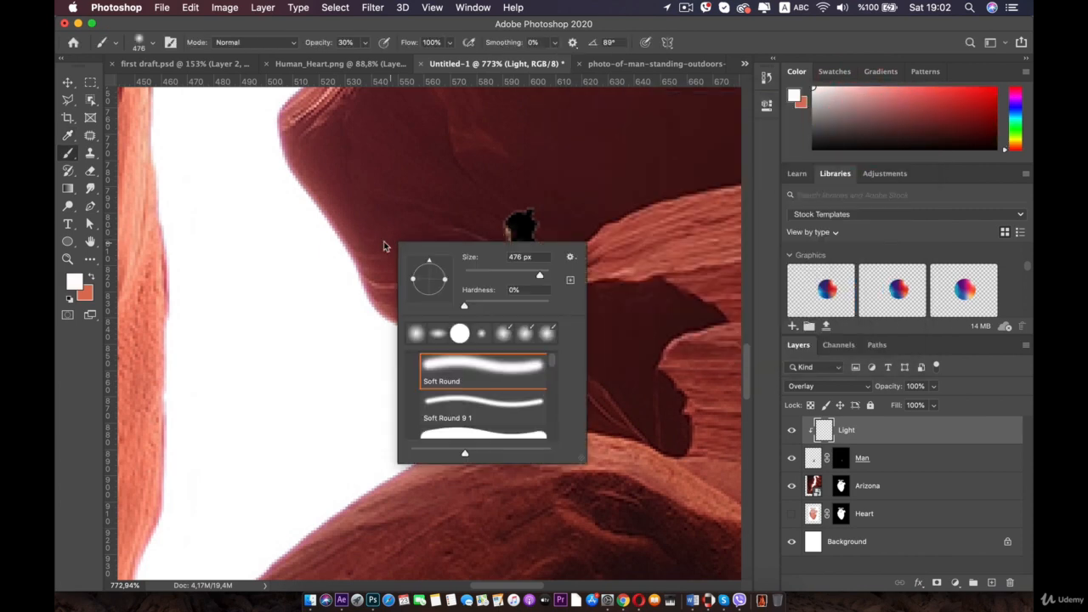
drag(508, 276, 488, 272)
click(366, 44)
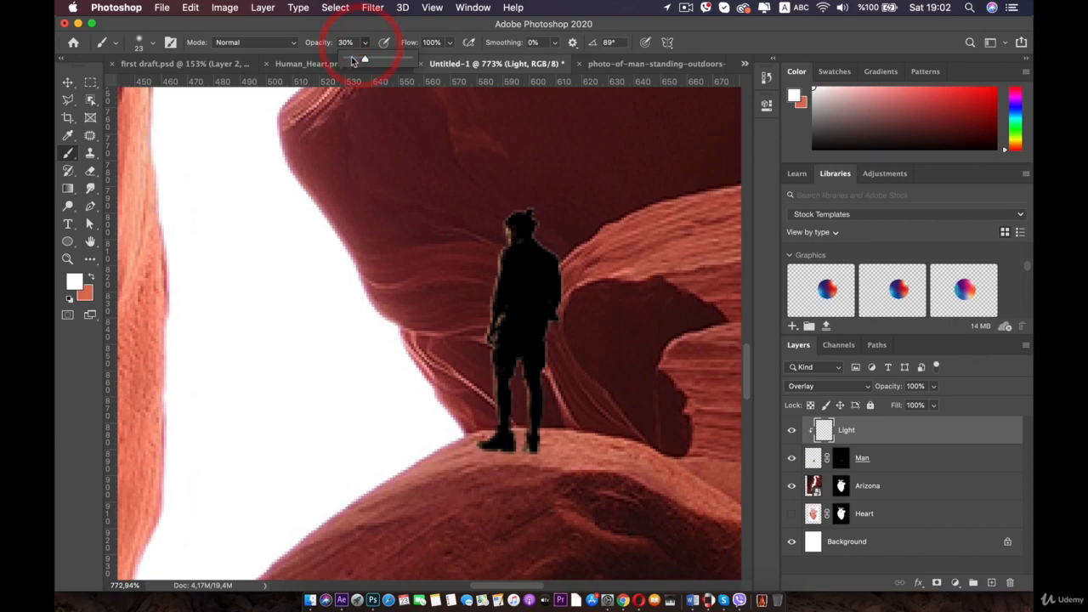
click(504, 228)
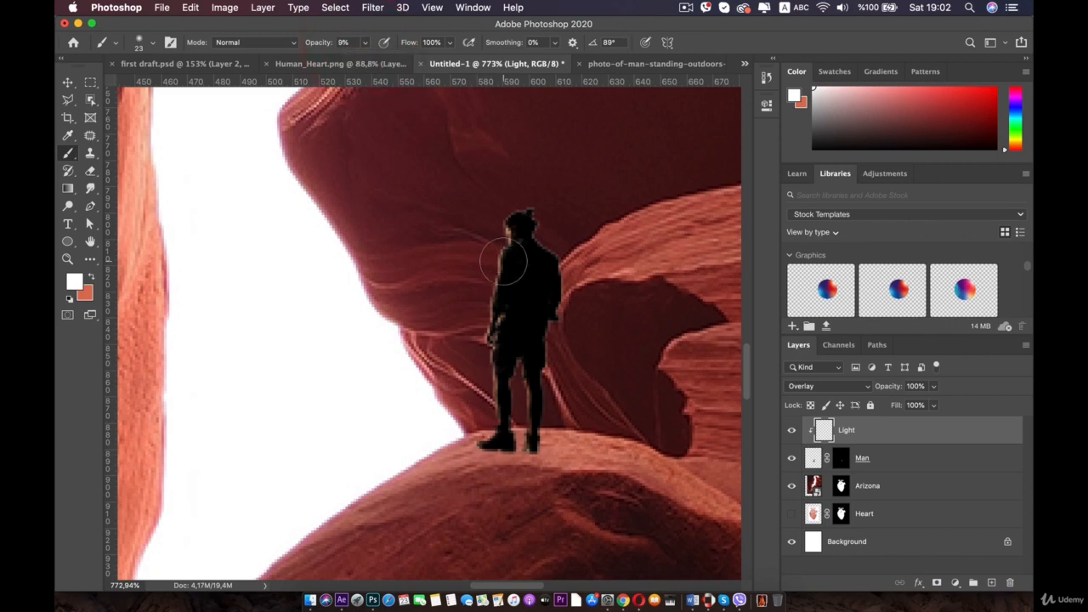
scroll(503, 264, up, 6)
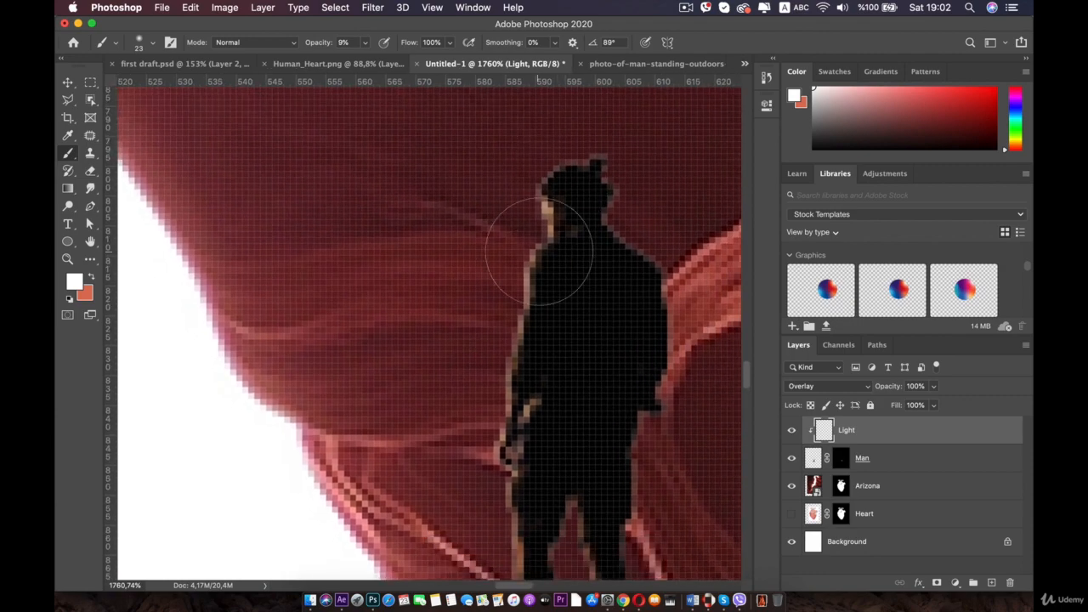
scroll(497, 548, down, 8)
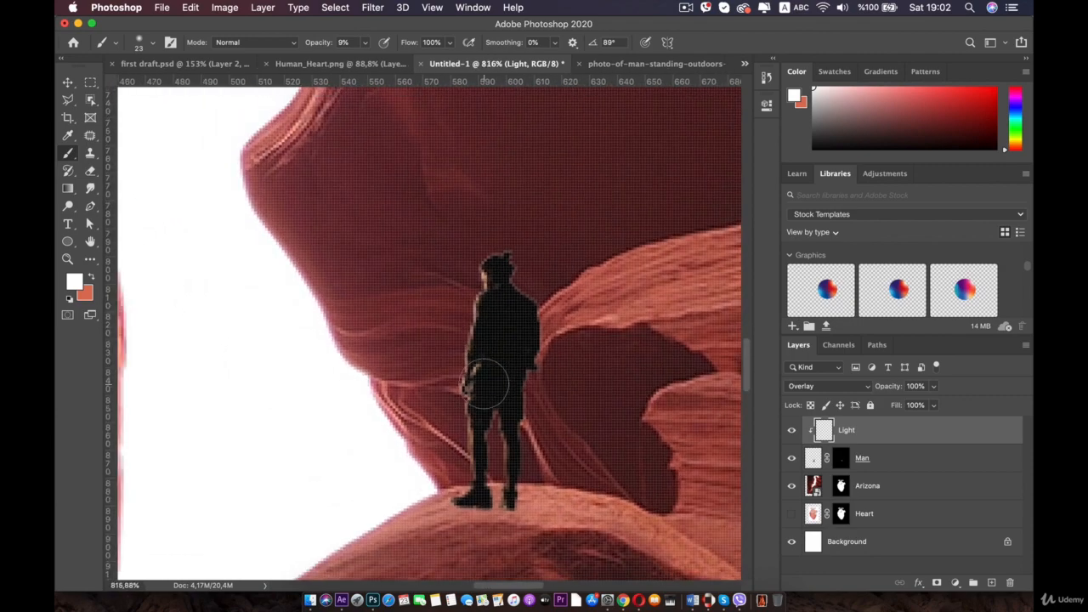
- On the Light layer, sample a canyon red and paint soft rim light along the man's back and legs
scroll(448, 299, up, 4)
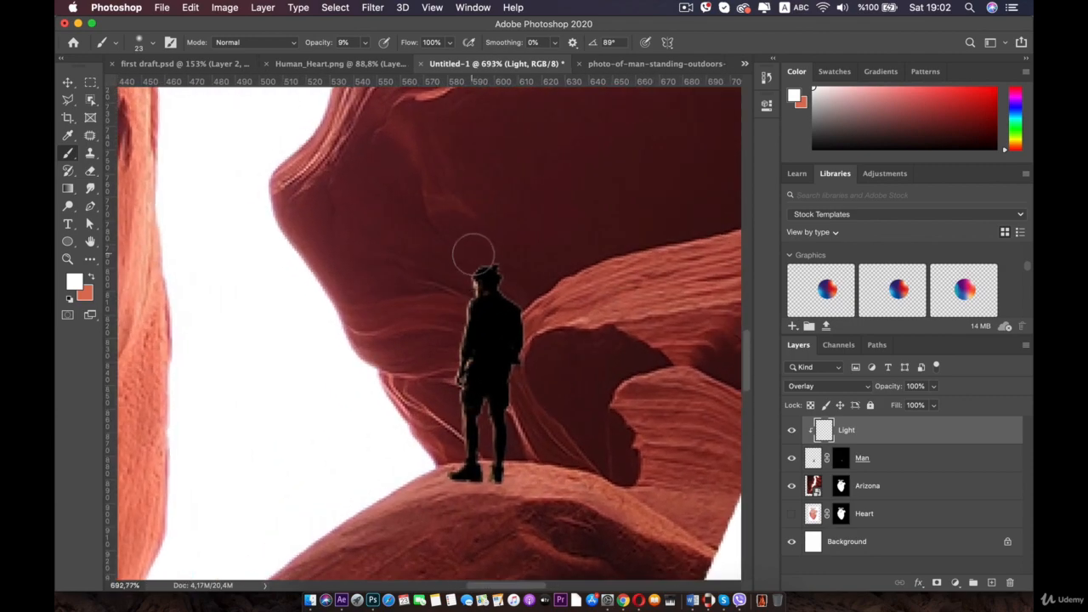
drag(463, 278, 441, 480)
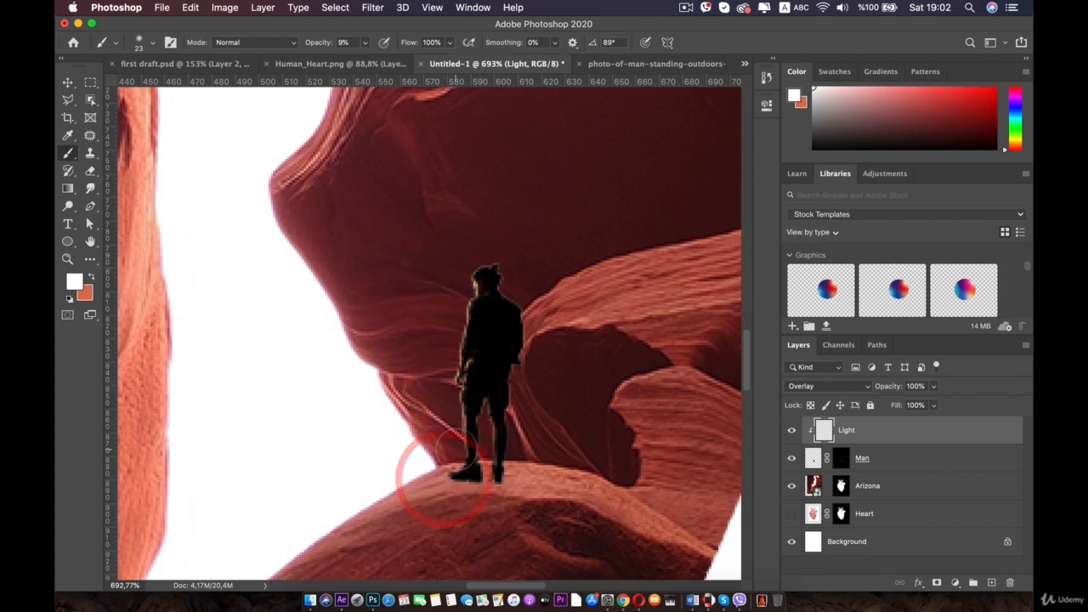
key(i)
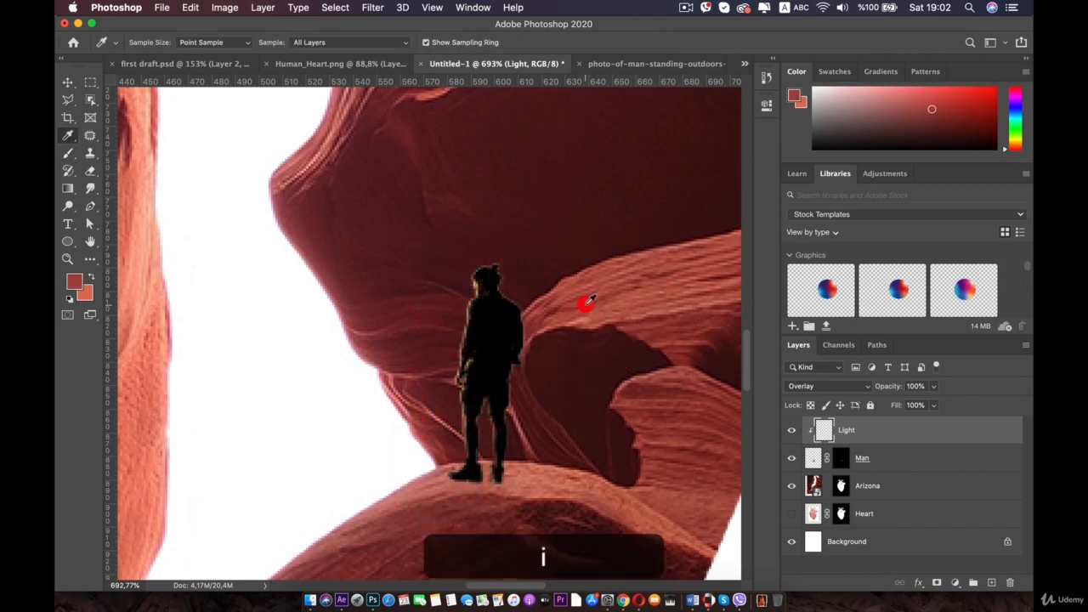
click(588, 300)
key(b)
drag(496, 395, 481, 517)
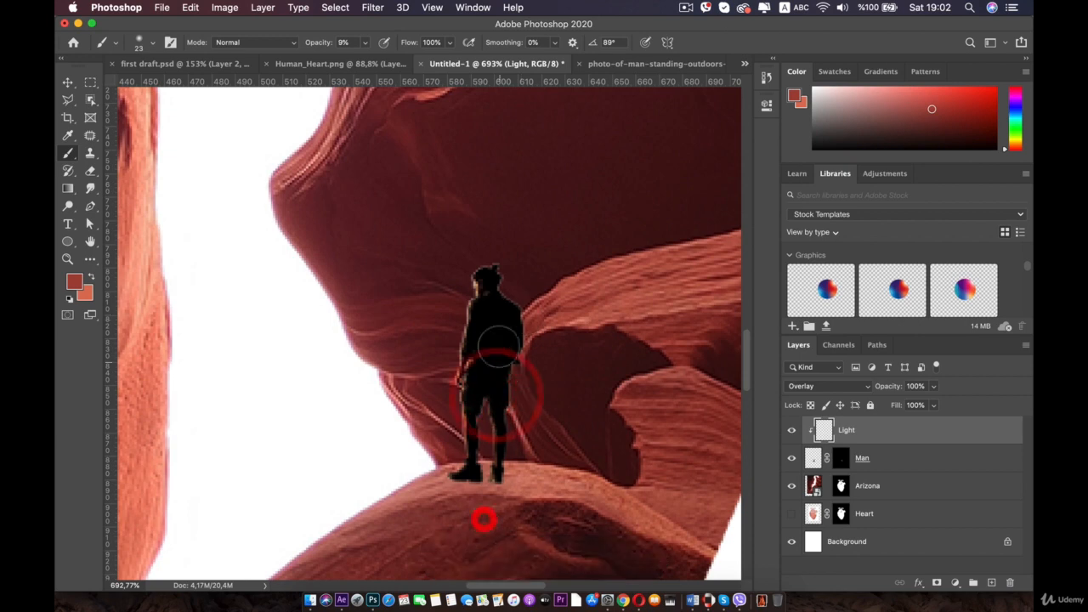
mouse_move(503, 273)
mouse_down()
mouse_move(477, 276)
mouse_move(487, 271)
mouse_move(471, 410)
mouse_up()
click(461, 475)
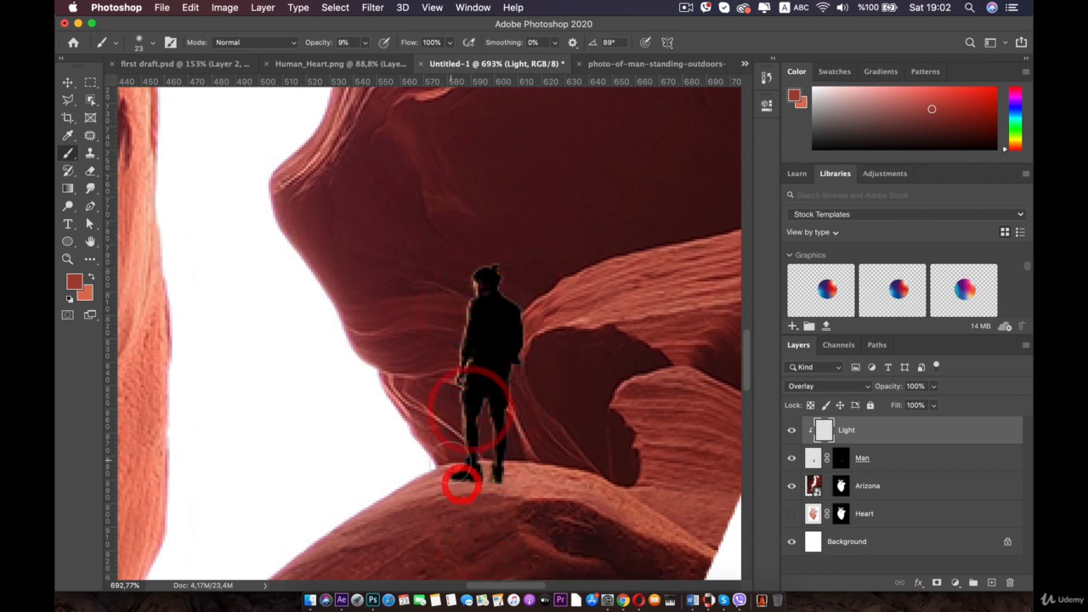
click(452, 470)
click(524, 444)
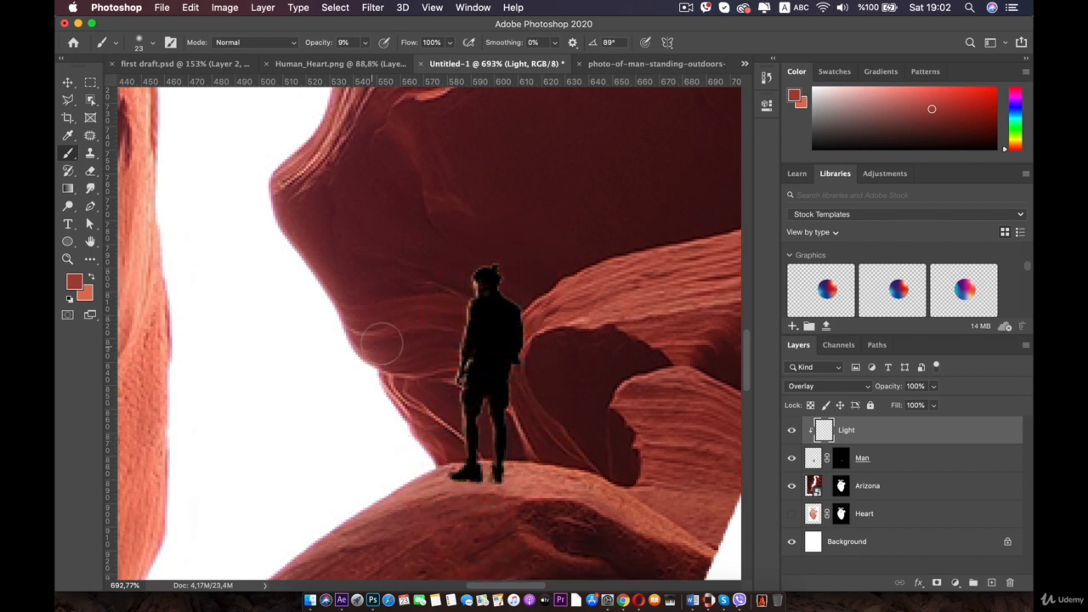
- Sample white from the background and dab soft highlights on the man's head, hip and feet
key(i)
click(301, 357)
key(b)
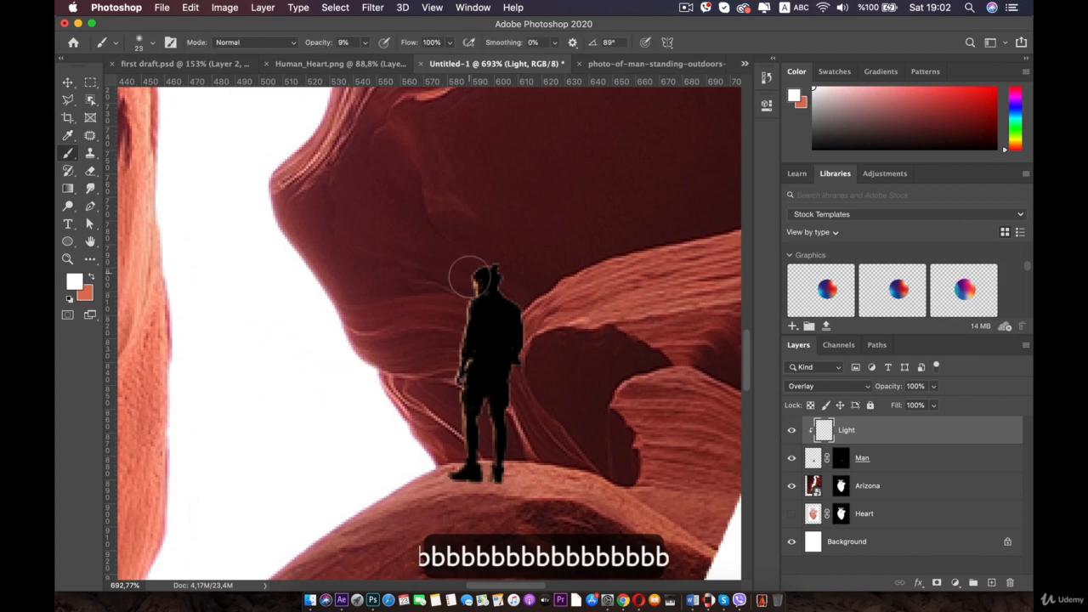
click(471, 335)
click(454, 413)
click(450, 466)
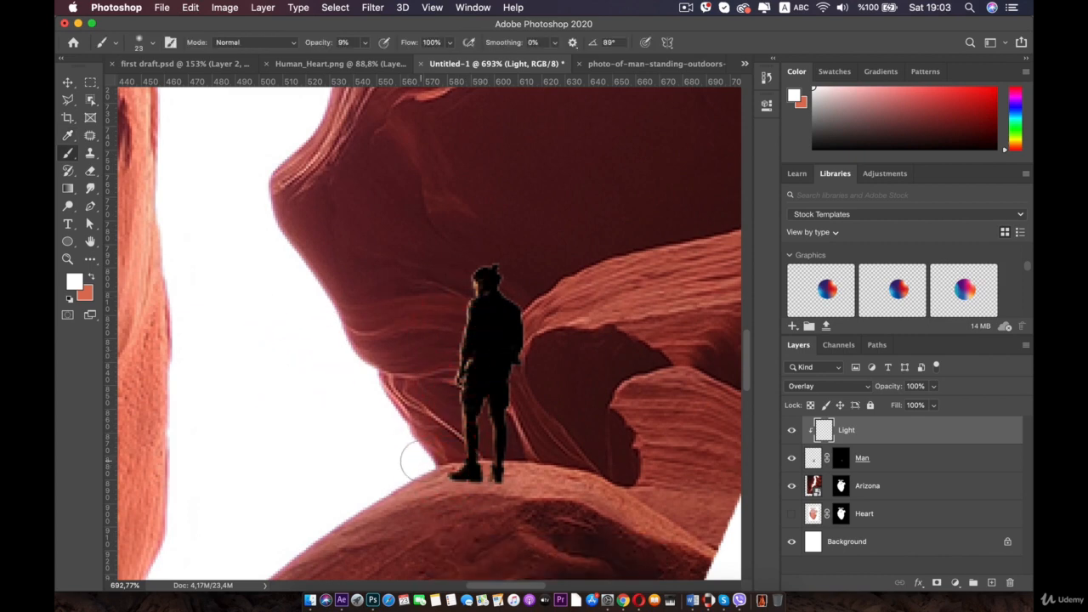
- Duplicate the Man layer and move the copy to the top of the layer stack
scroll(367, 505, down, 5)
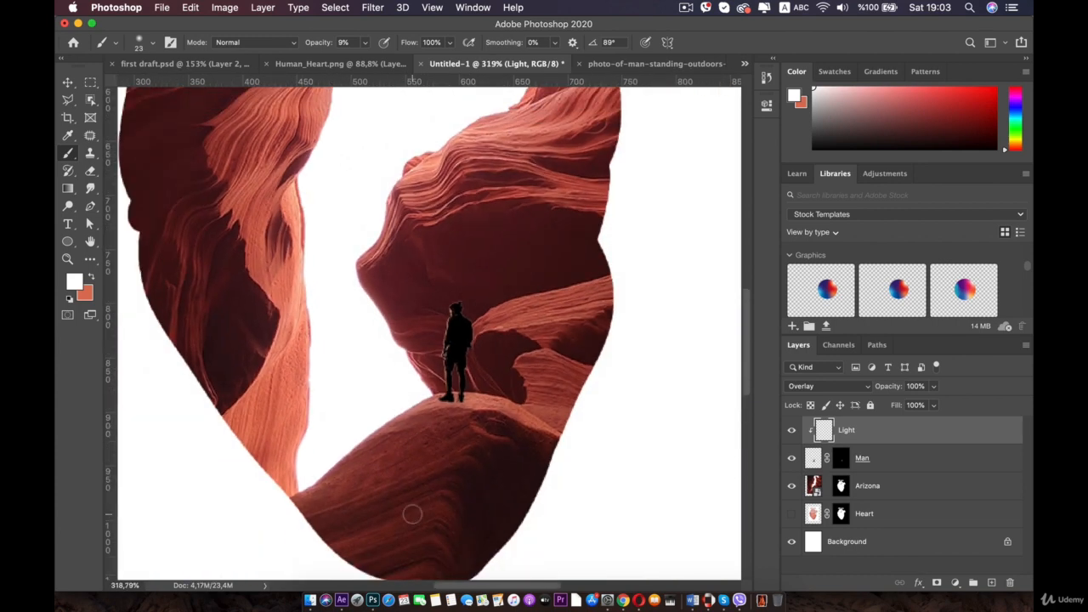
scroll(468, 323, down, 2)
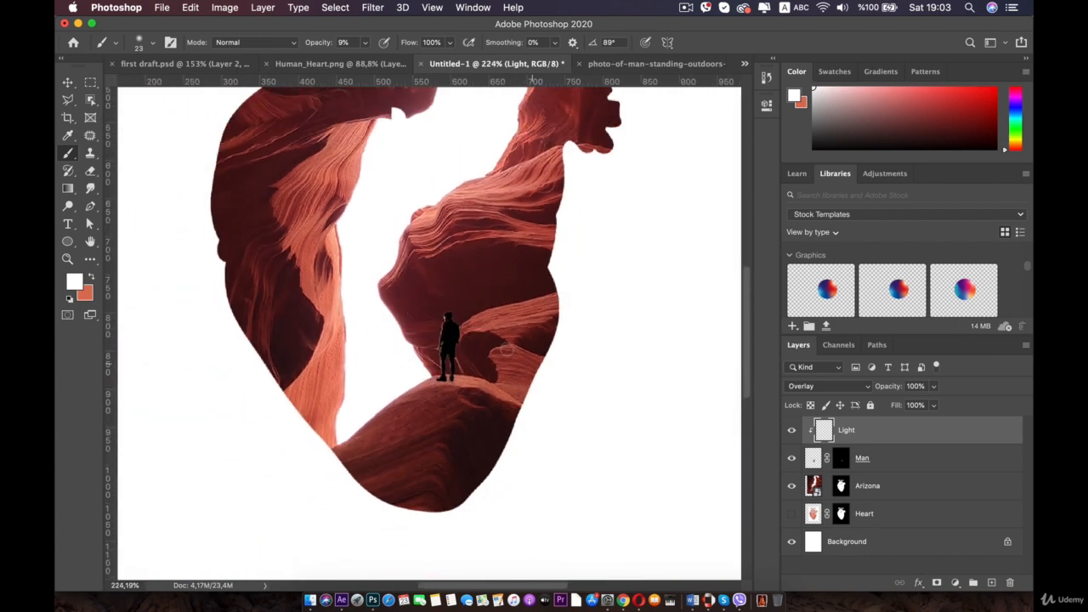
scroll(490, 325, down, 2)
scroll(397, 320, up, 3)
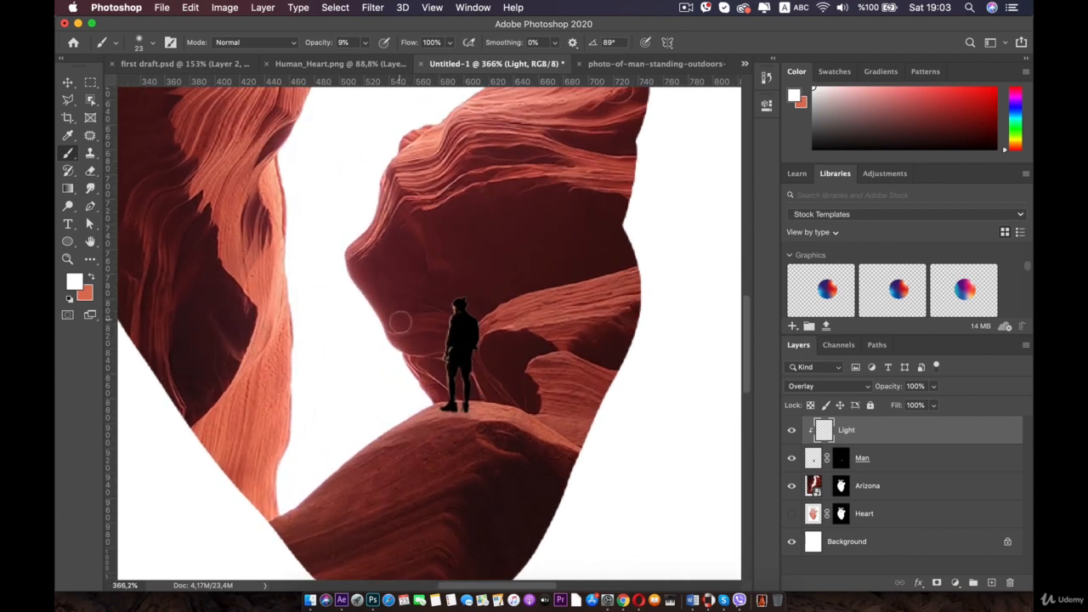
click(67, 83)
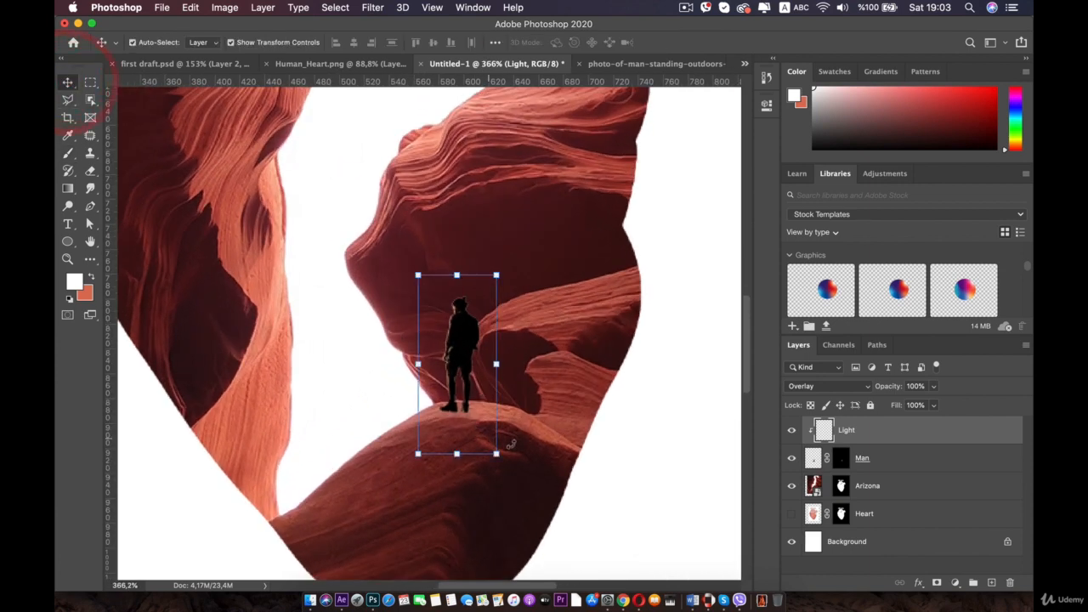
click(883, 465)
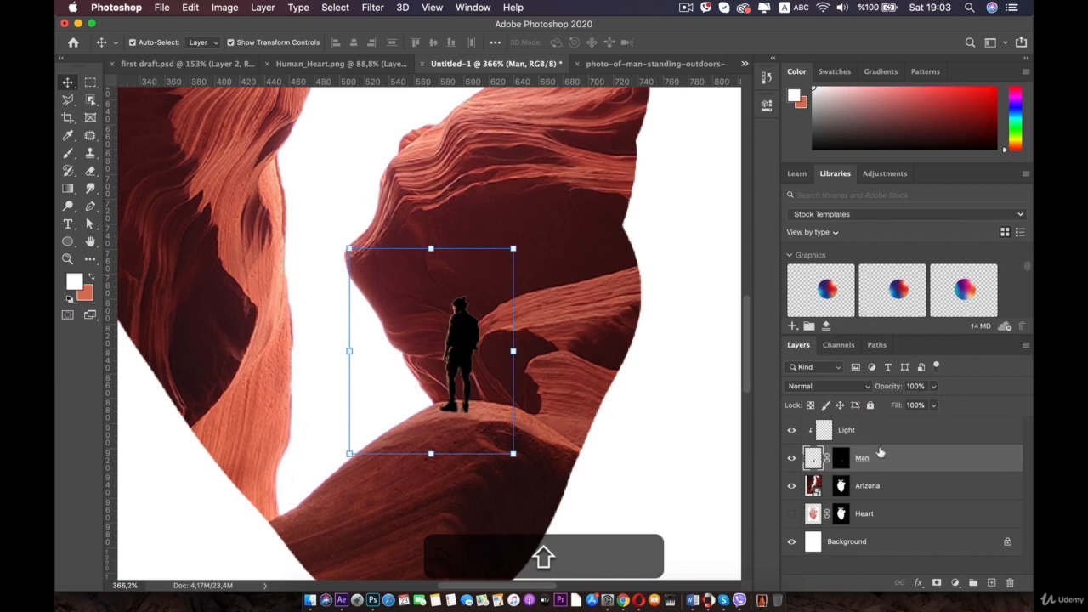
key(super+j)
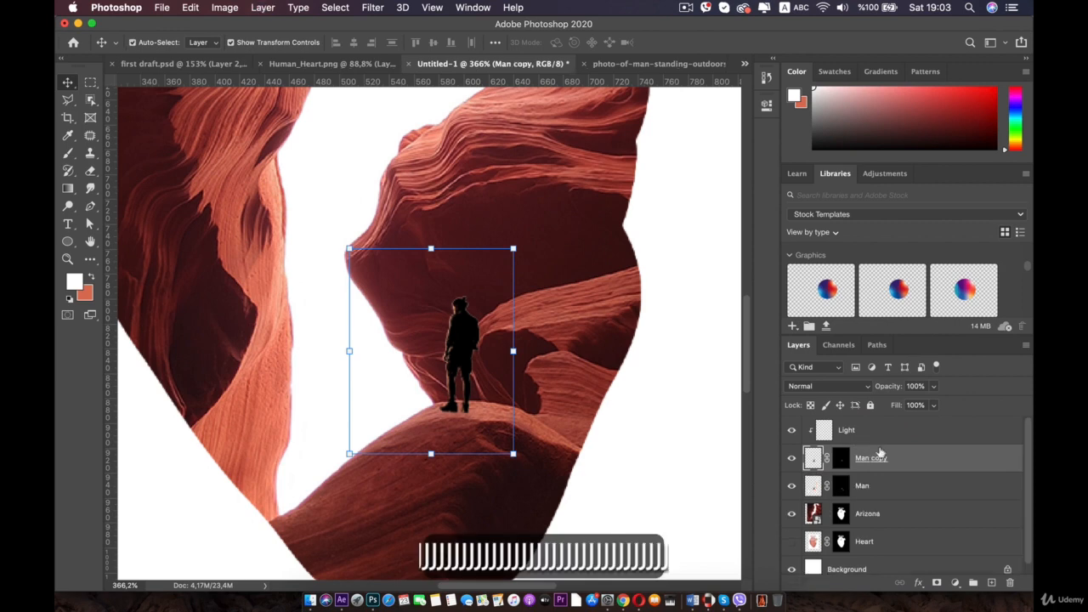
drag(903, 458, 900, 427)
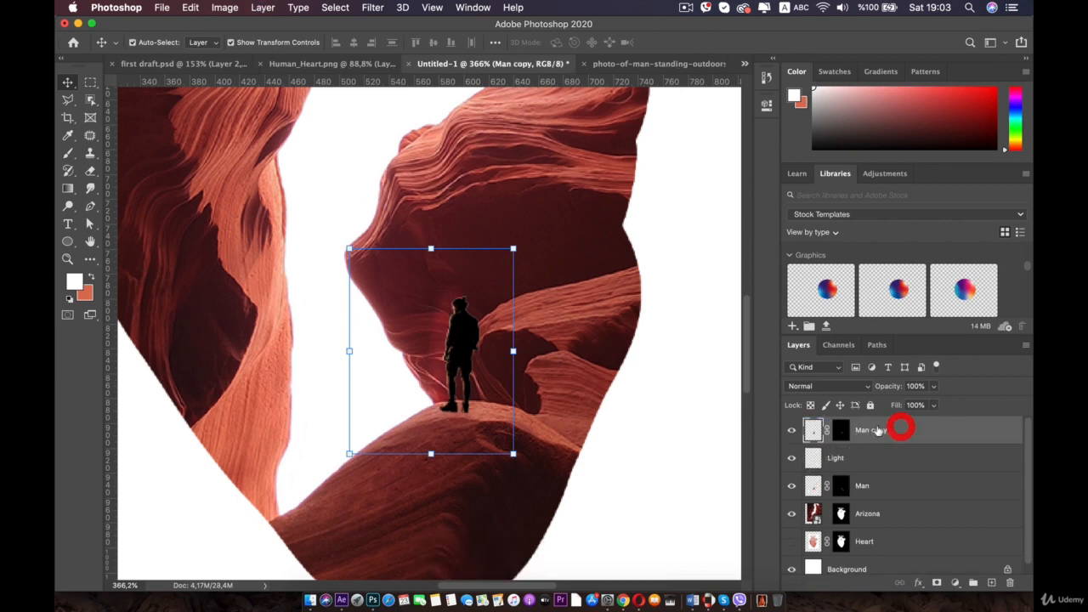
- Clip the Light layer back onto the Man layer, then reselect the Man copy
click(869, 459)
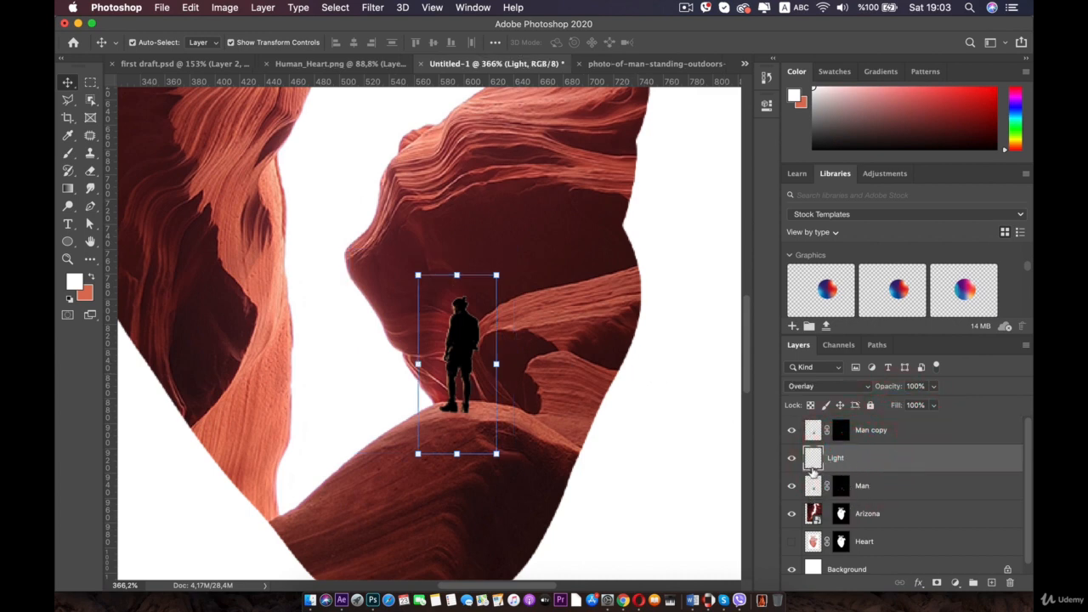
alt+click(812, 471)
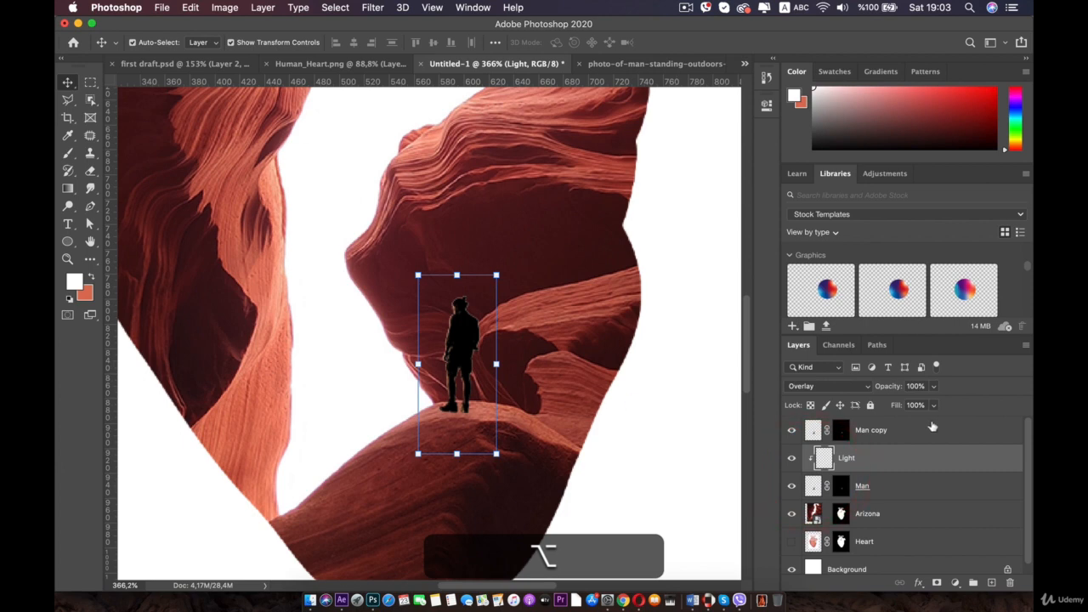
click(914, 431)
- Rename the Man copy layer to shadow man
double_click(869, 431)
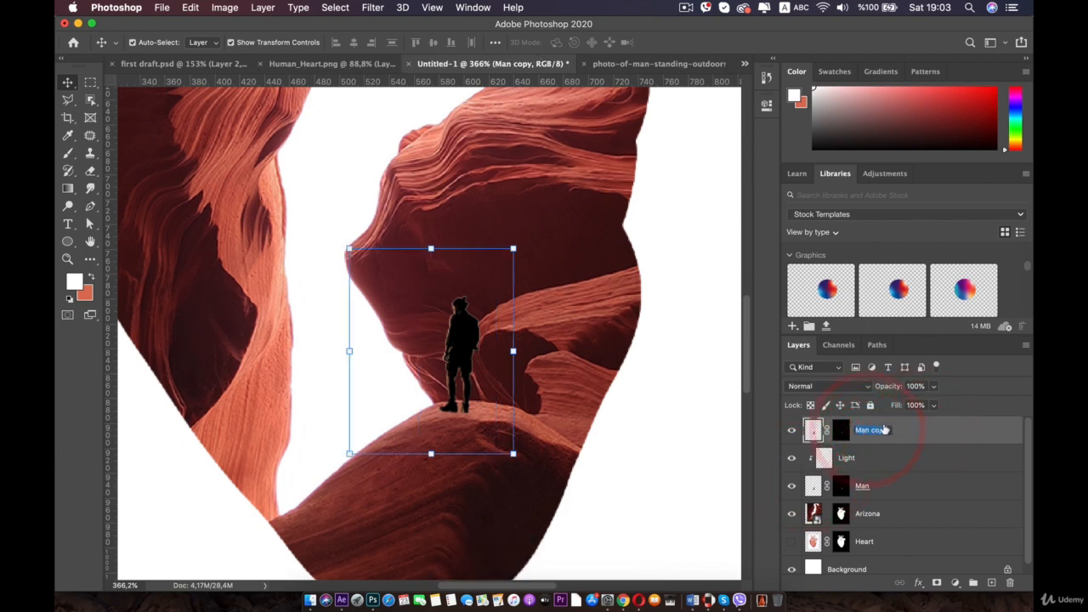
text(shadow man)
key(Return)
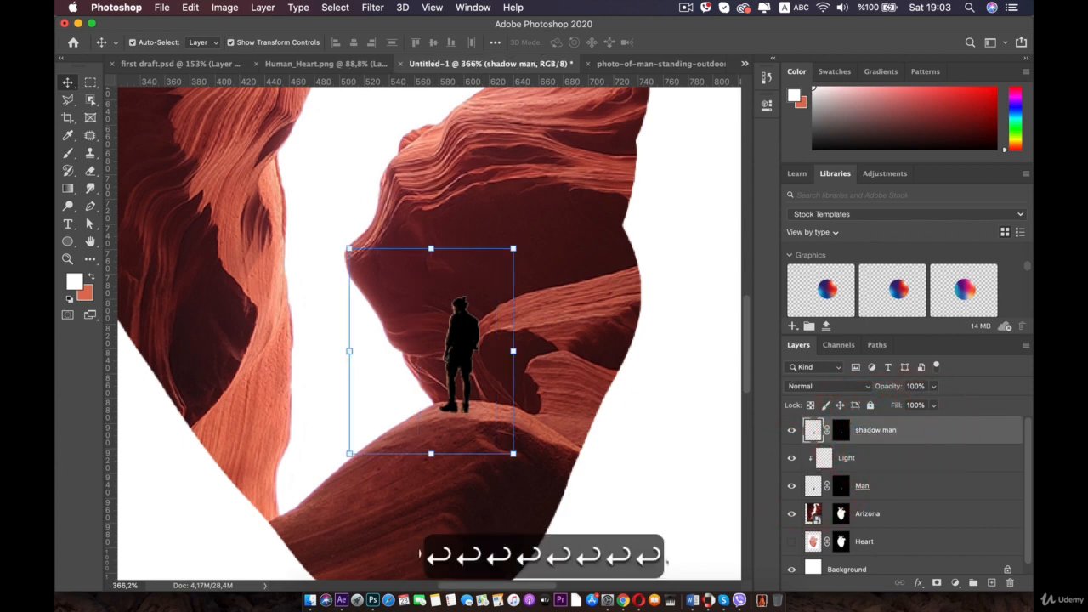
- Free-transform the shadow man layer, flipping it vertically below the man's feet
key(alt)
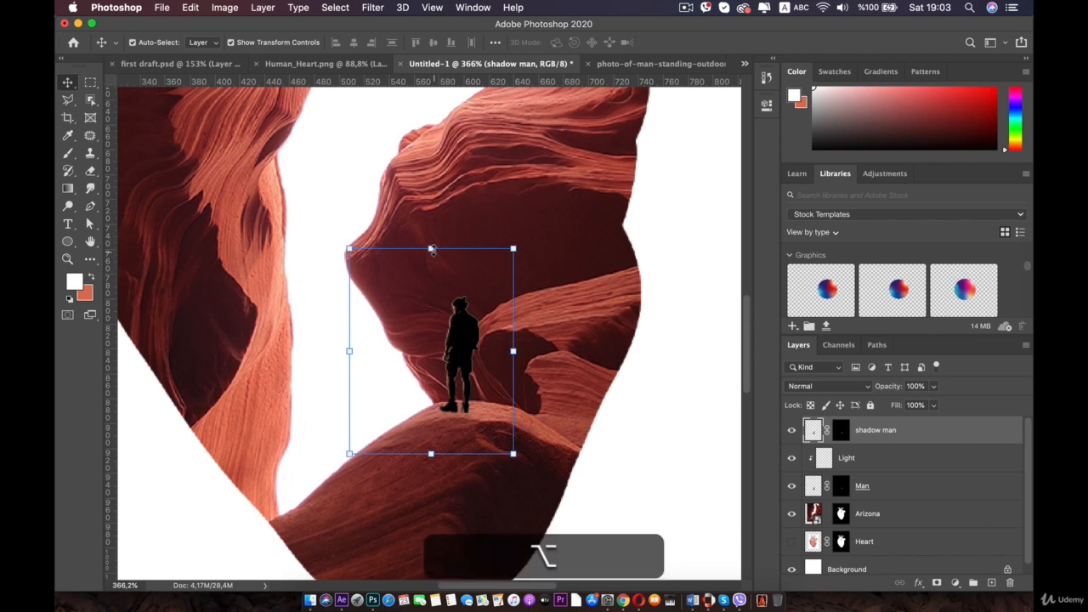
key(super)
mouse_move(432, 248)
mouse_down()
mouse_move(459, 578)
mouse_move(473, 351)
mouse_up()
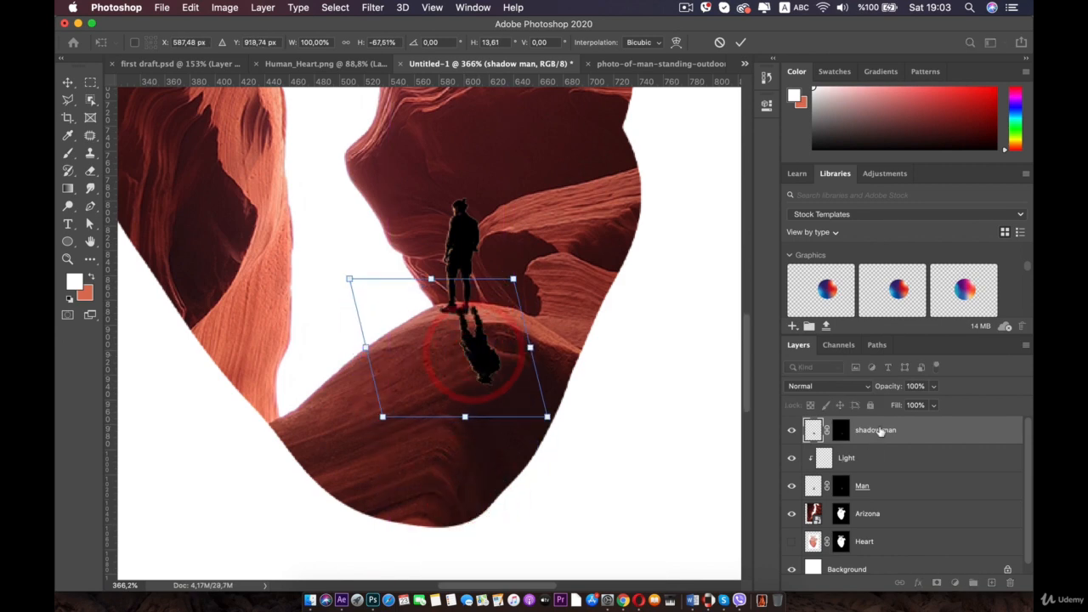
- Move the shadow man layer below the Man layer and nudge the shadow up to meet his feet
drag(879, 431, 873, 501)
drag(483, 343, 478, 356)
key(Up)
key(Up)
key(Up)
key(Up)
key(Up)
key(Up)
key(Up)
key(Up)
key(Up)
key(Up)
key(Up)
key(Up)
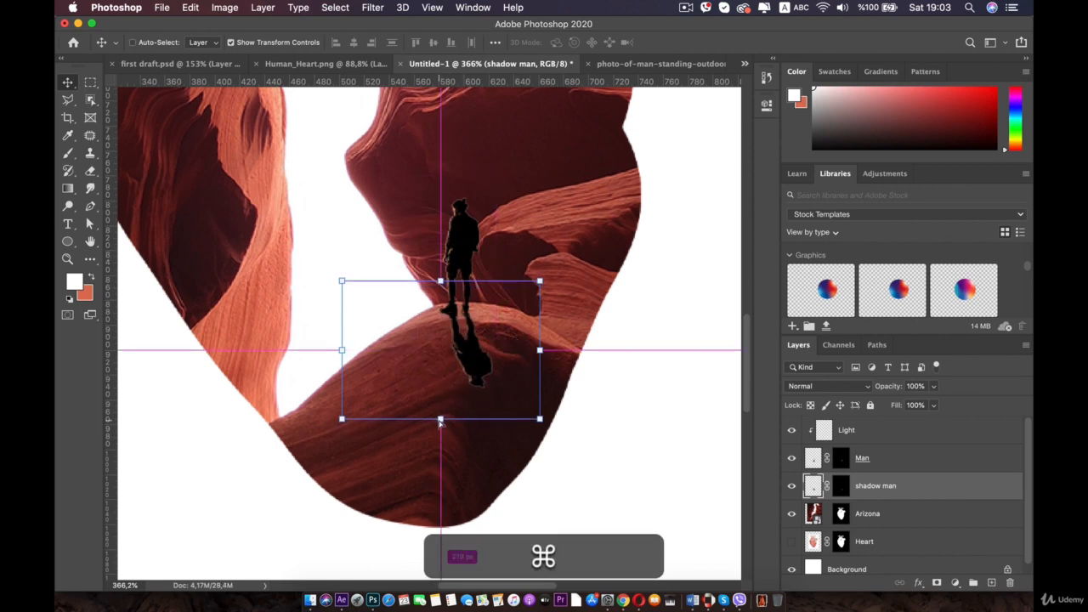
- Stretch and skew the shadow so it falls diagonally across the rock toward the lower right
drag(440, 421, 457, 560)
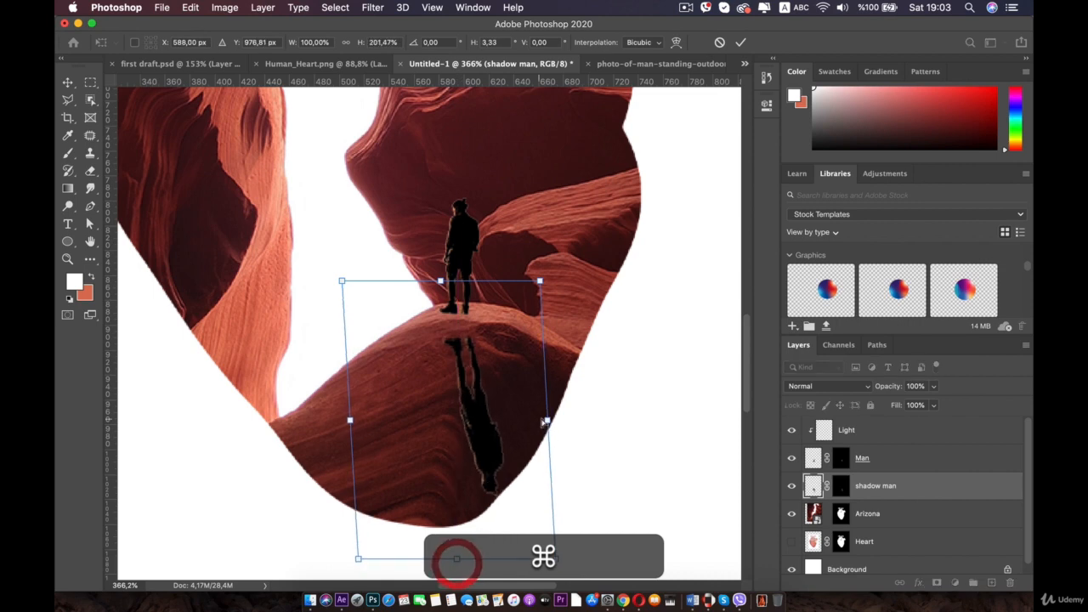
drag(548, 420, 576, 416)
drag(474, 415, 481, 393)
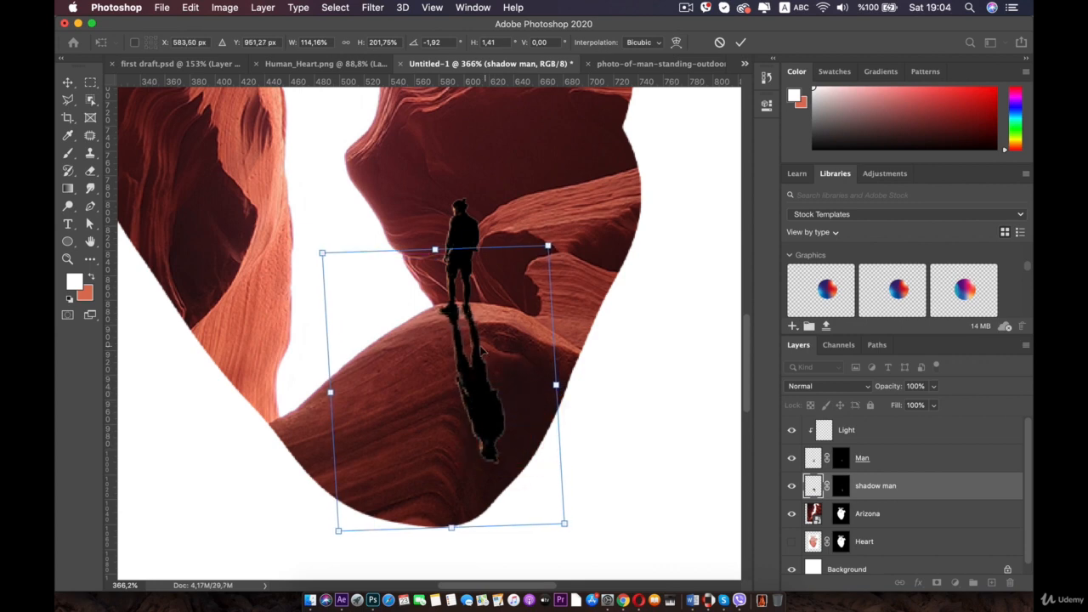
key(super)
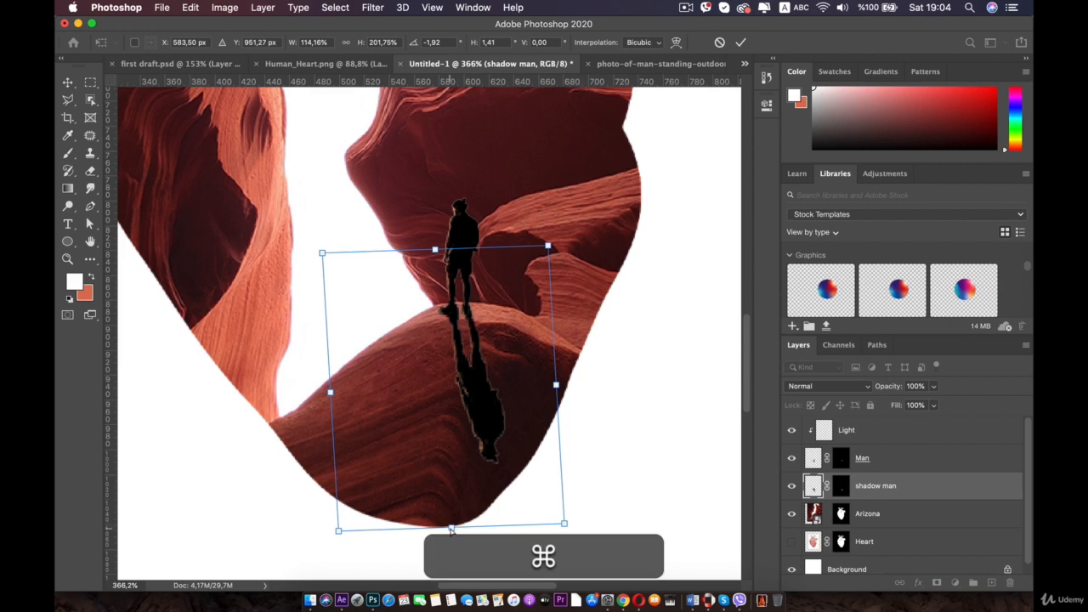
drag(450, 529, 569, 469)
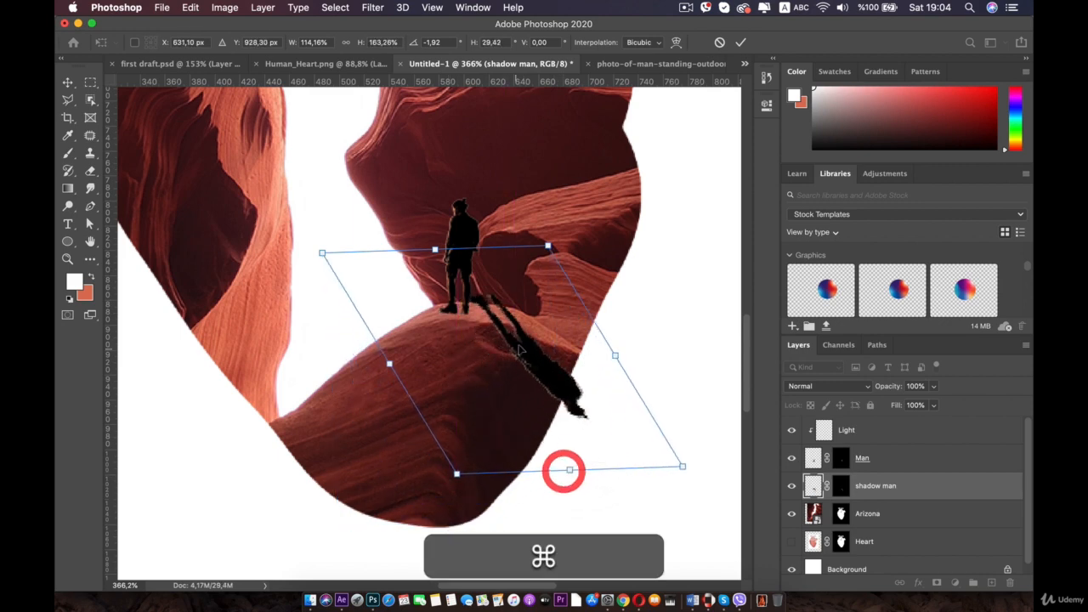
drag(524, 338, 498, 349)
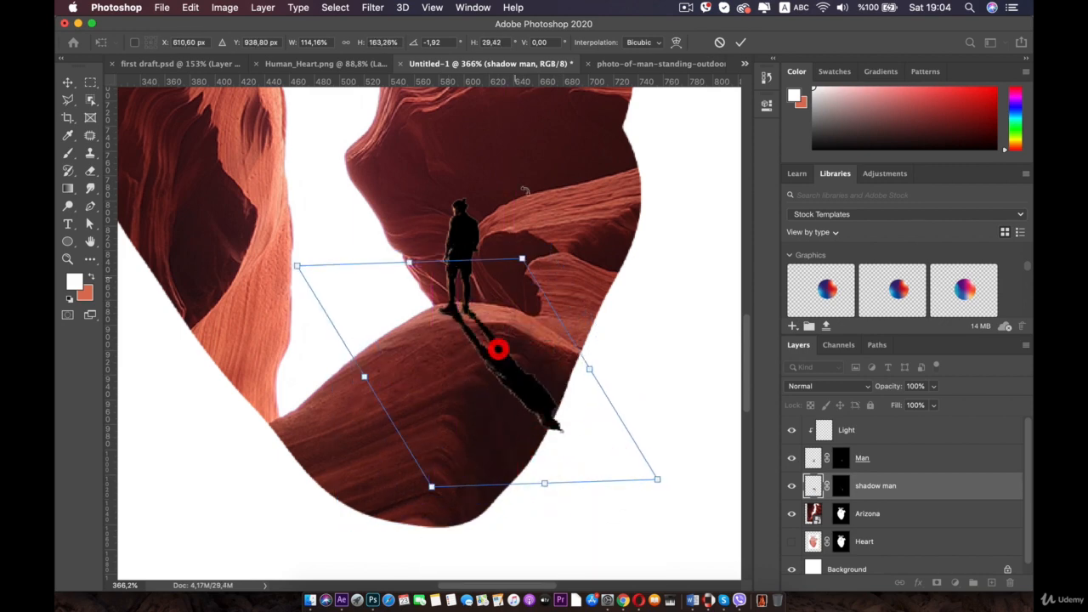
- Switch the transform to Warp and pull the shadow's bottom corners to bend it along the rock
click(678, 41)
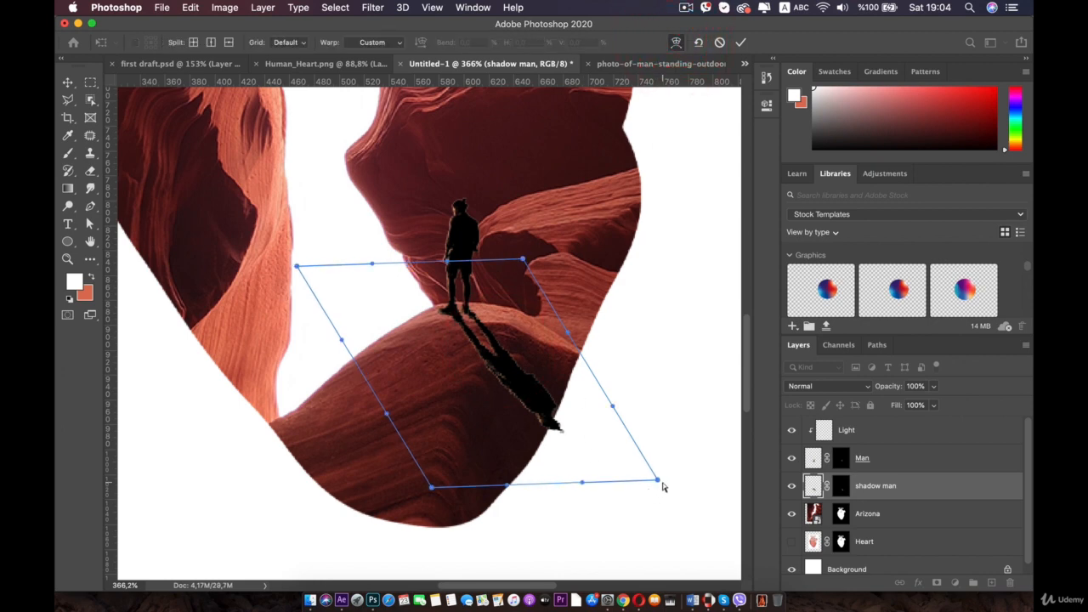
drag(662, 482, 609, 530)
drag(431, 487, 403, 532)
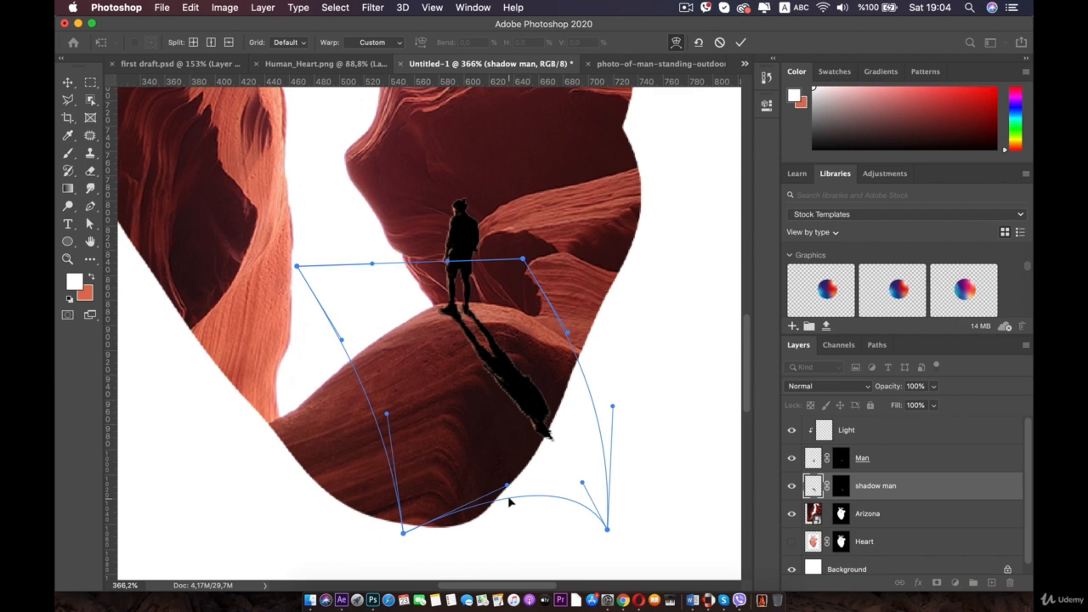
drag(608, 530, 388, 576)
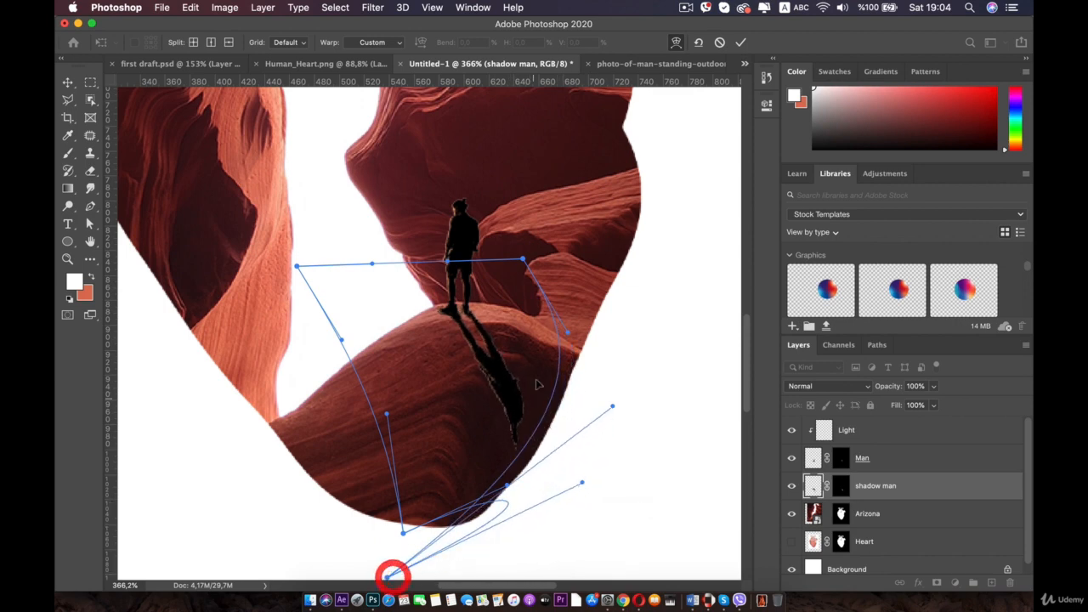
click(539, 470)
drag(387, 577, 675, 541)
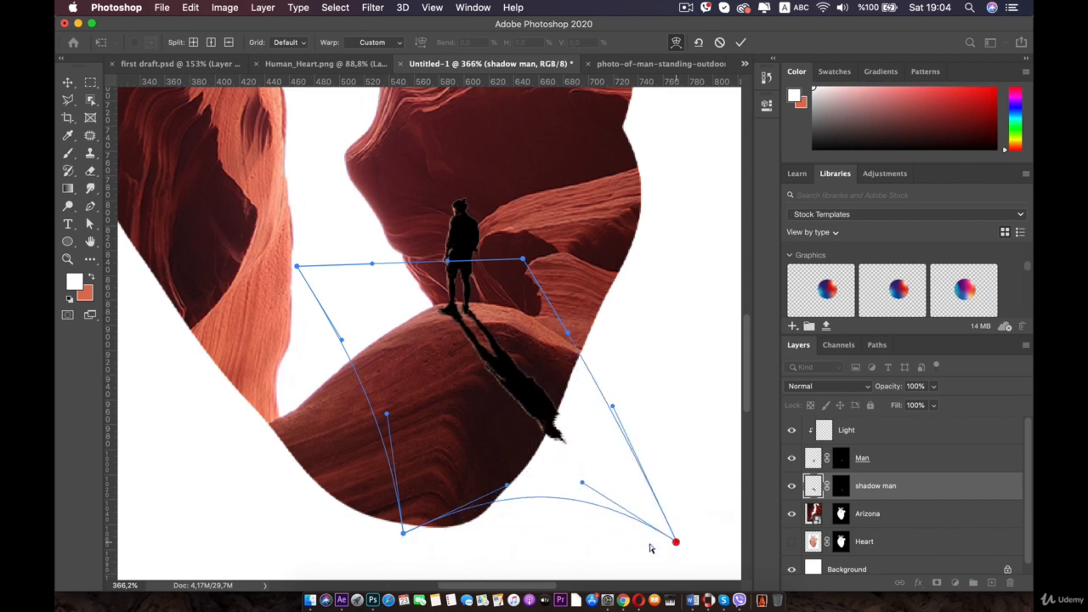
- Warp the shadow's bottom-left corner and its handle outward to curve the shadow over the rock
drag(402, 532, 198, 550)
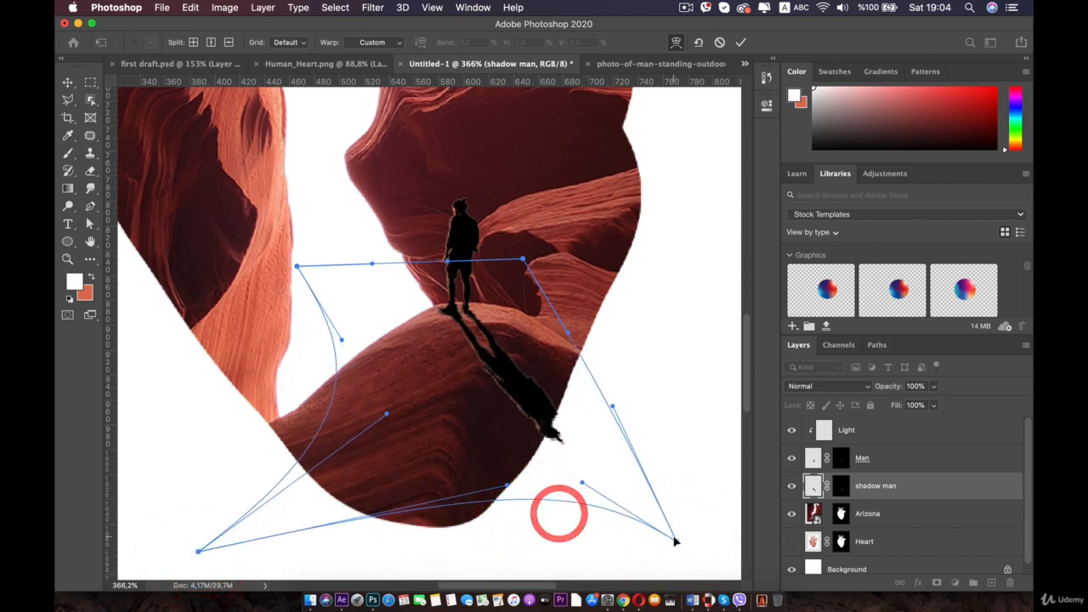
drag(675, 541, 565, 520)
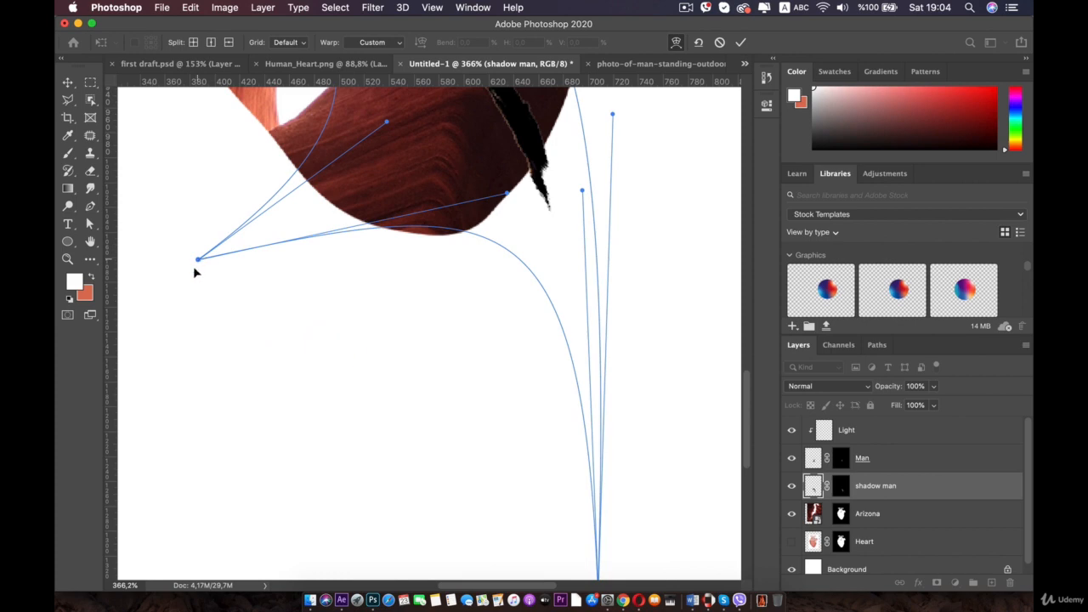
drag(195, 259, 176, 330)
scroll(438, 215, down, 5)
drag(420, 155, 424, 232)
scroll(420, 213, up, 5)
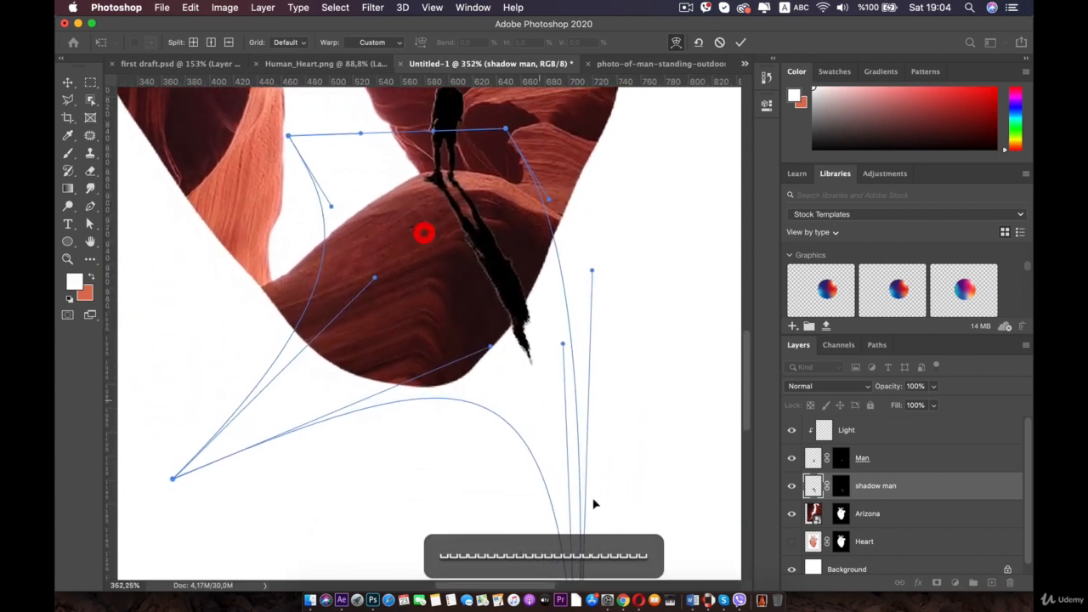
- Adjust the bottom-right warp corner and handles to bend the shadow along the rock's slope, and commit the warp
scroll(570, 415, down, 1)
scroll(571, 434, down, 5)
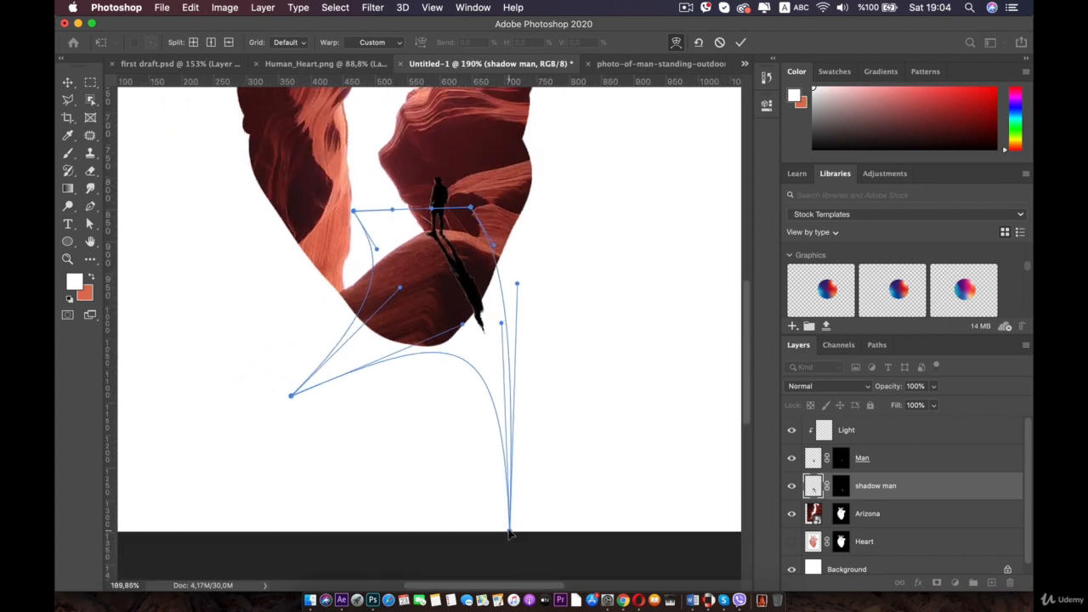
drag(509, 532, 438, 525)
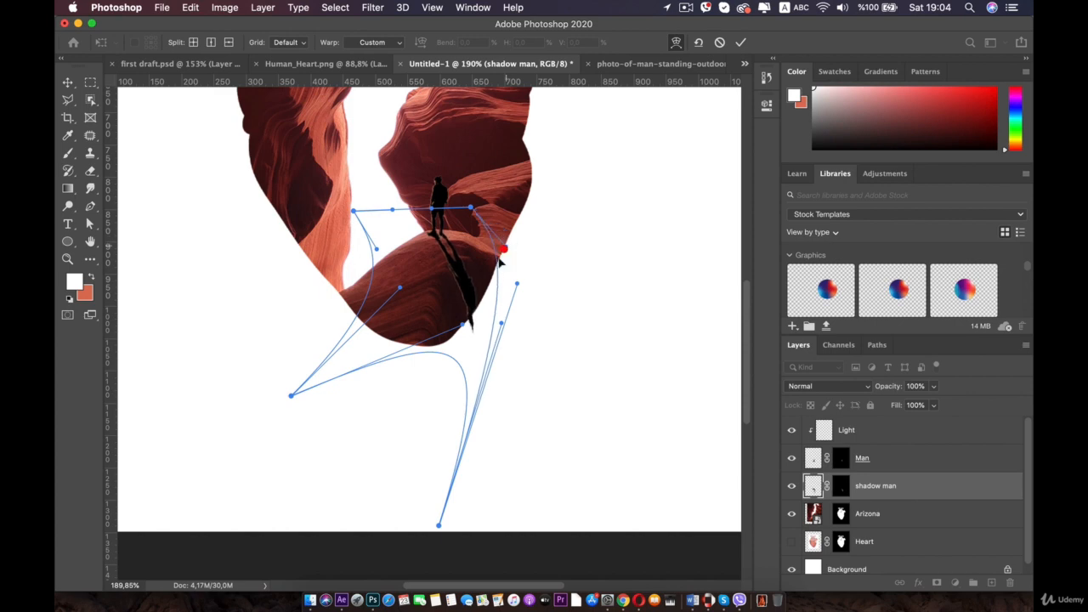
drag(519, 284, 534, 293)
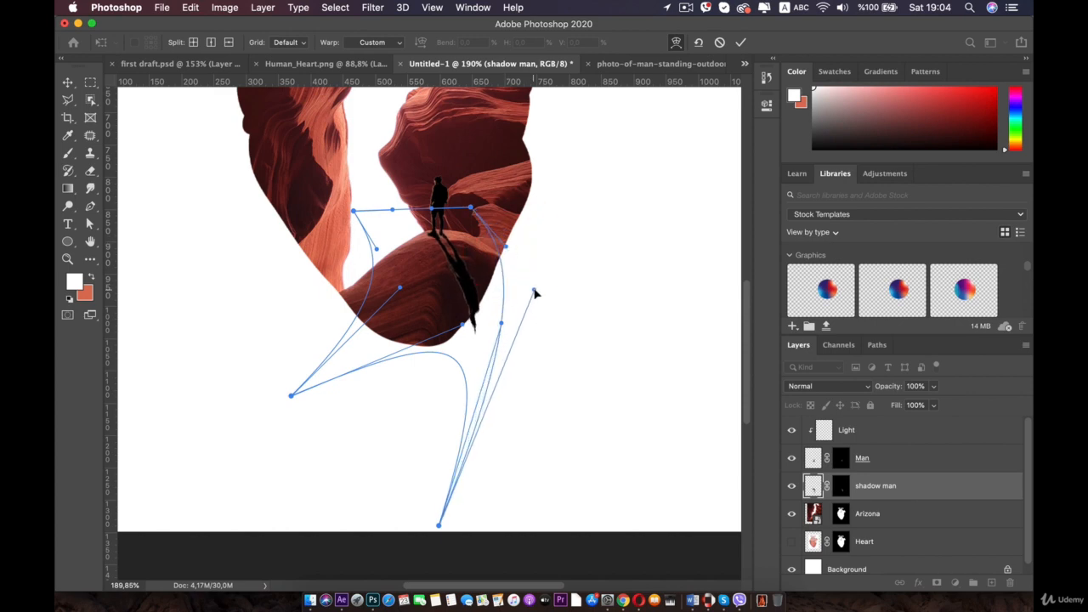
scroll(407, 207, up, 5)
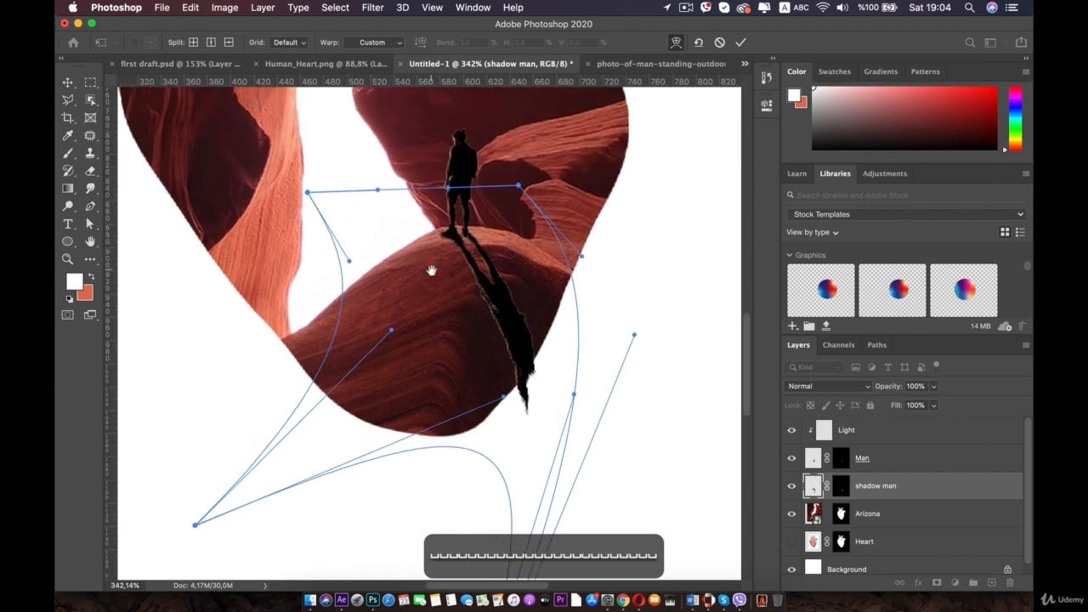
click(607, 346)
click(495, 287)
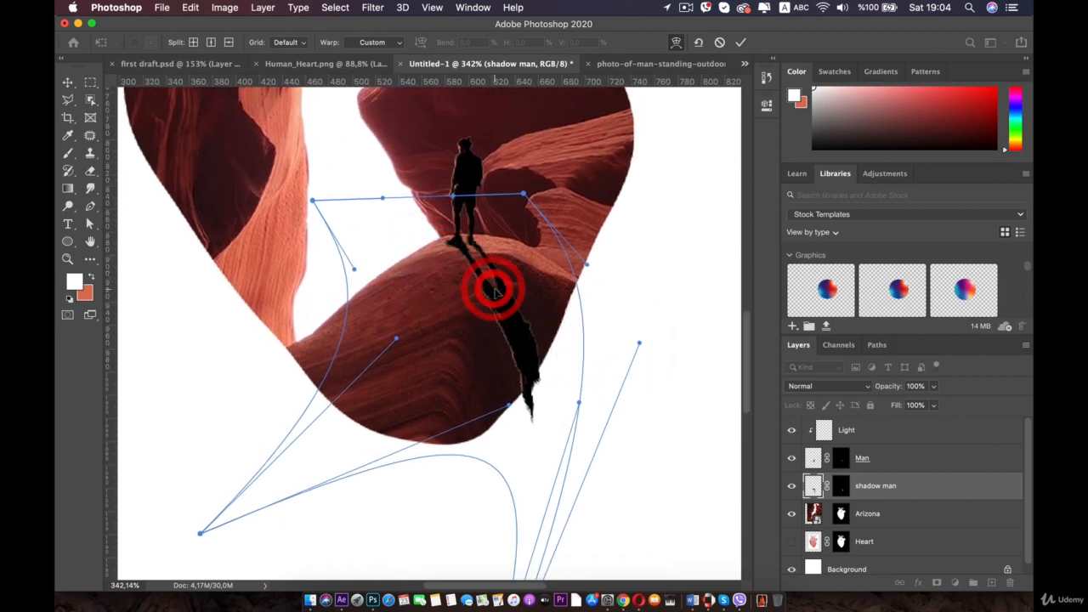
click(886, 488)
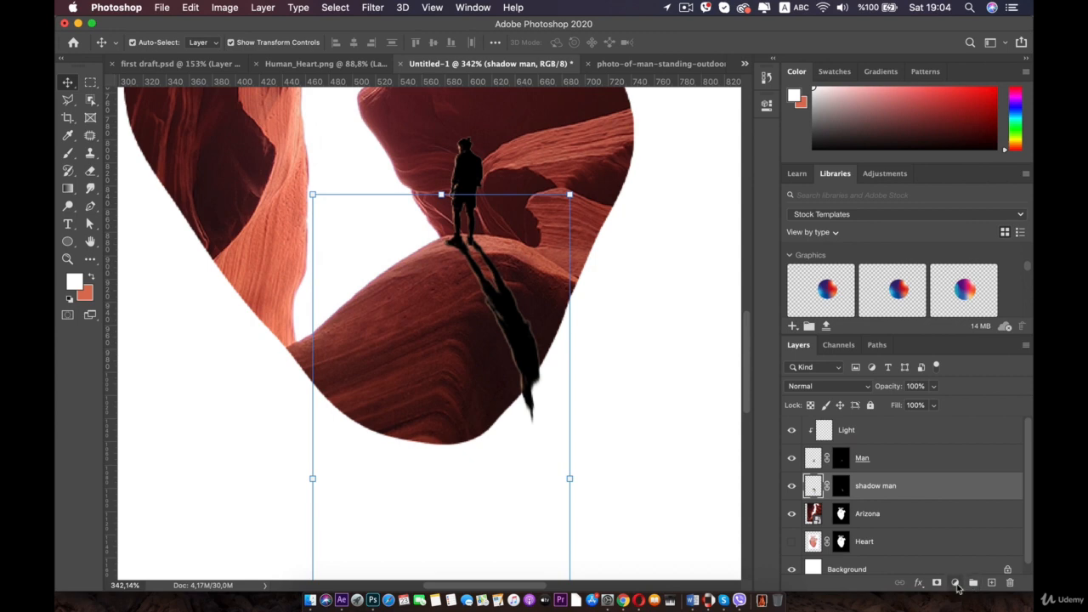
- Add a dark reddish-brown Solid Color fill layer above the shadow man and clip it to the shadow layer
click(955, 583)
click(982, 324)
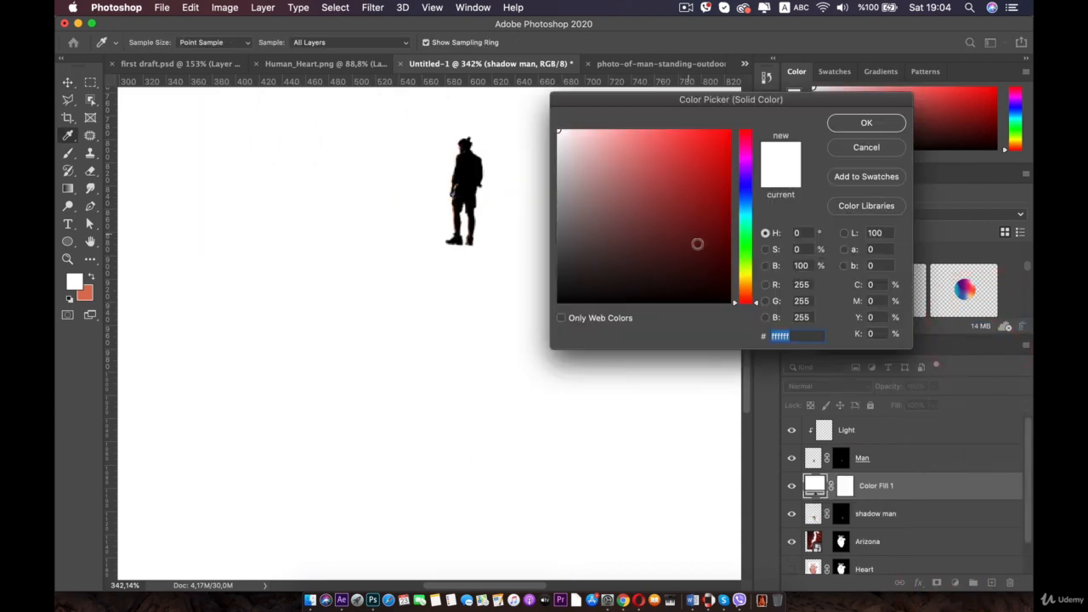
drag(628, 297, 534, 315)
click(849, 122)
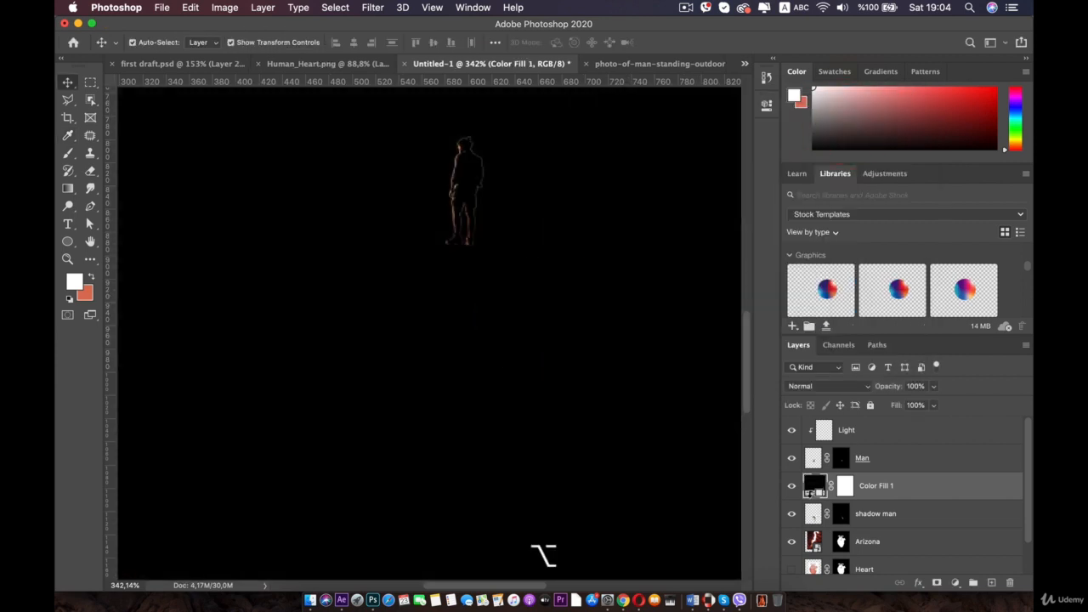
alt+click(809, 498)
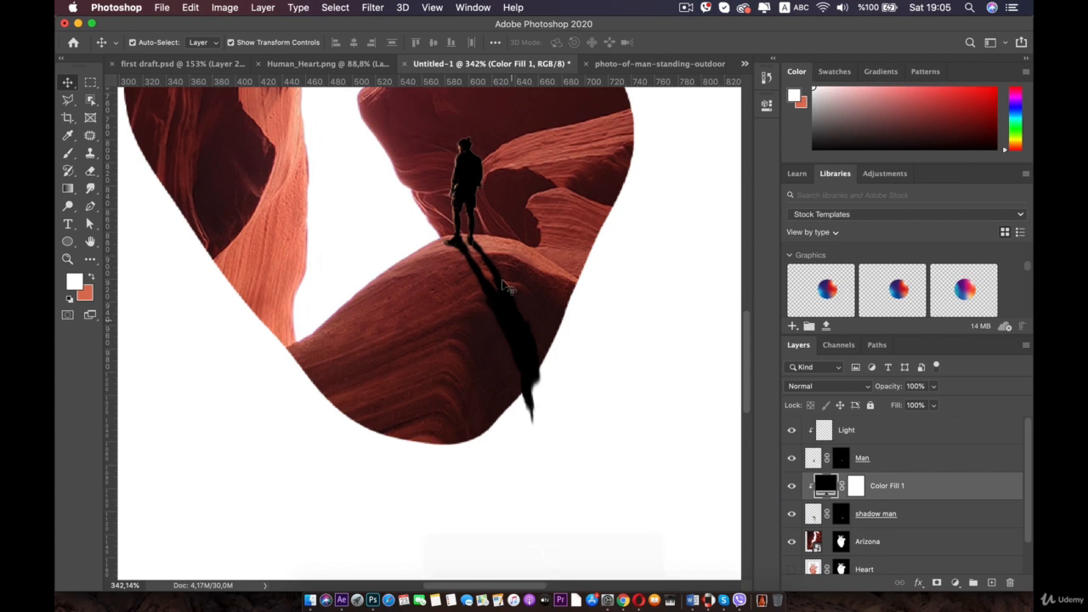
- Select the shadow man and Color Fill 1 layers together and convert them into a smart object
click(901, 514)
shift+click(901, 486)
right_click(905, 486)
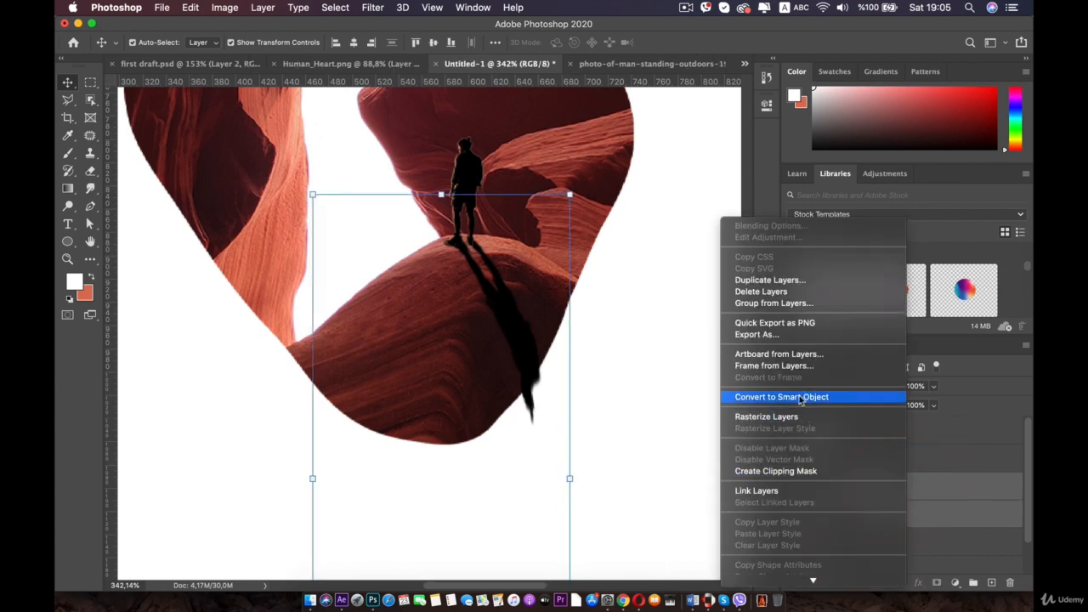
click(800, 397)
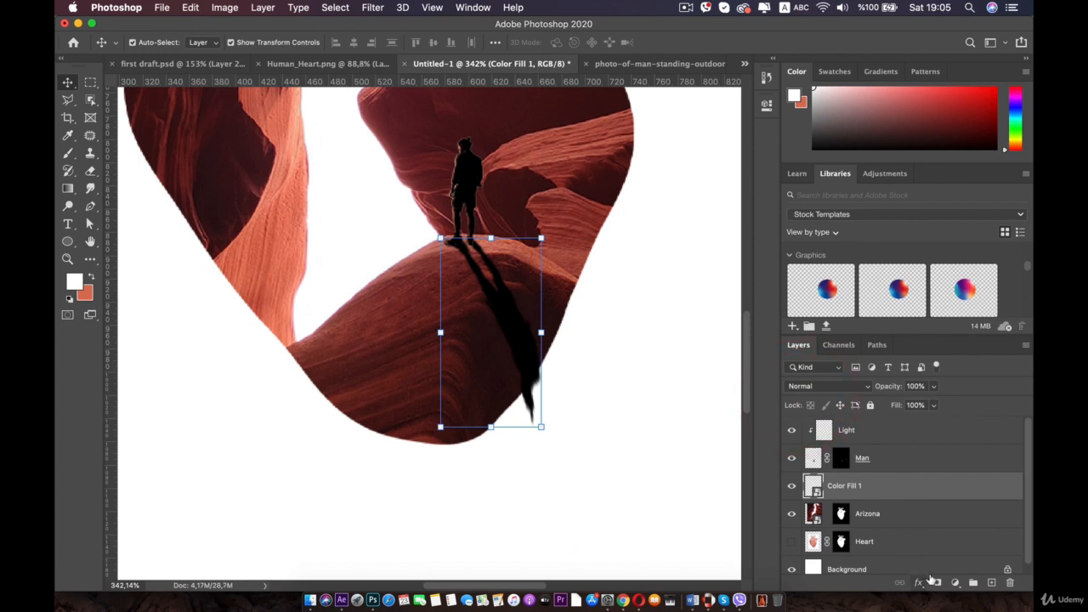
- Add a layer mask and paint with a soft 201 px black brush at 14% opacity to fade the shadow's far end
click(934, 581)
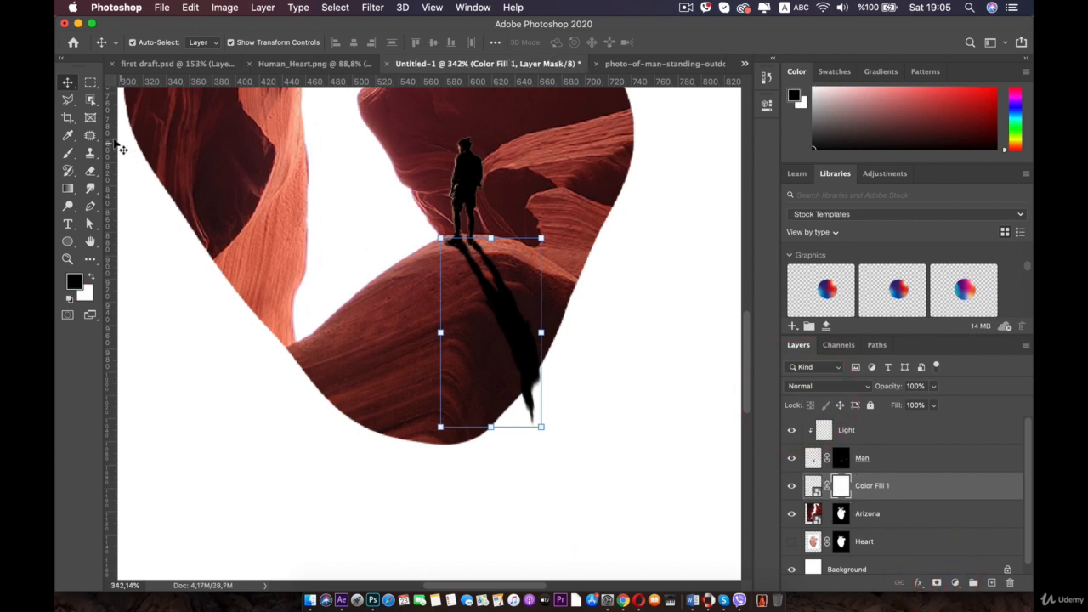
click(68, 154)
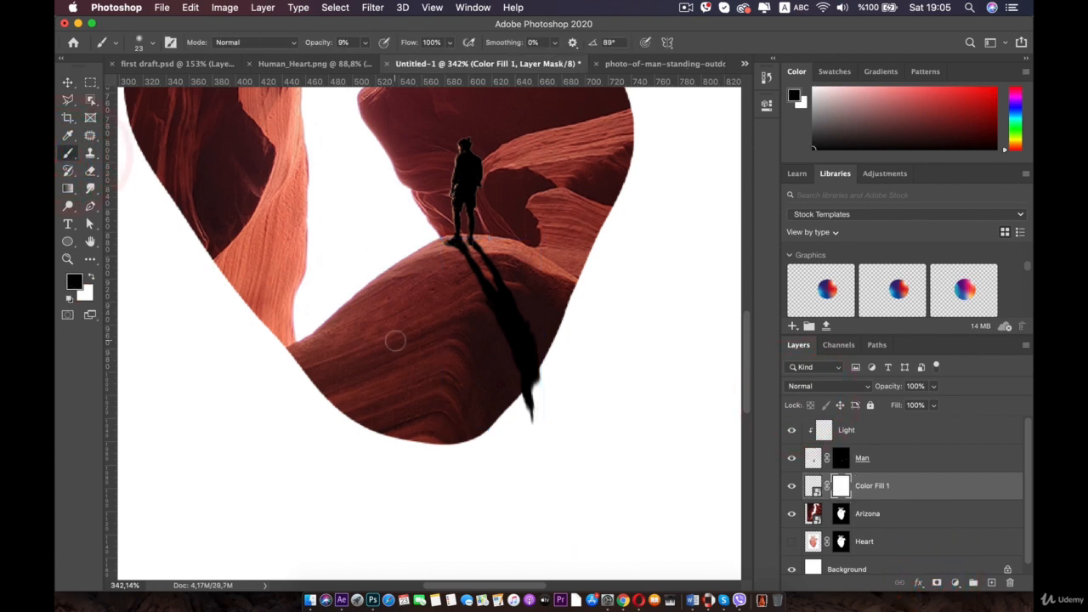
right_click(507, 303)
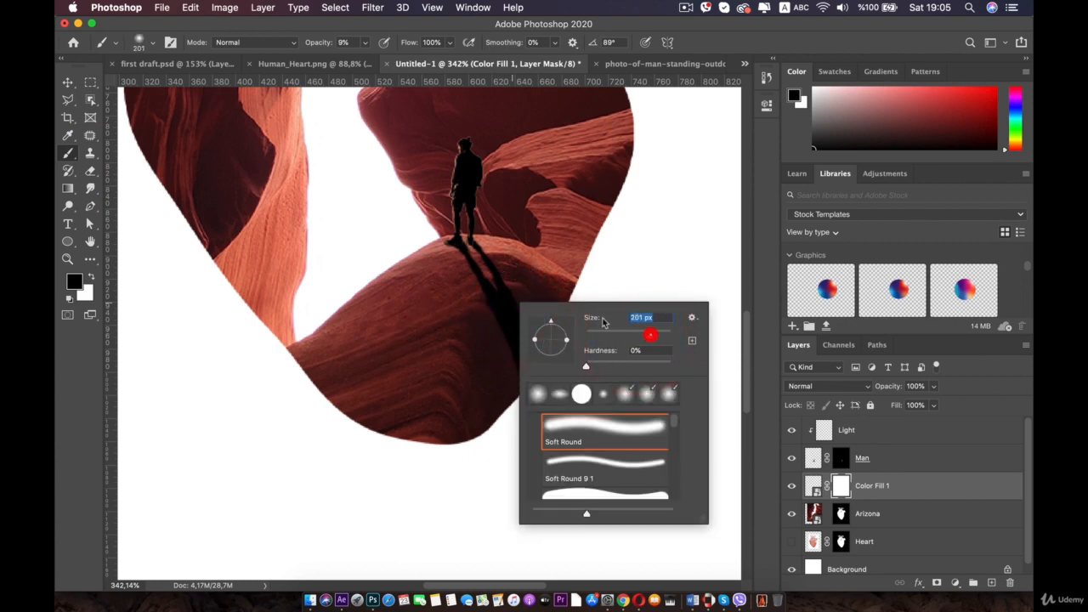
click(366, 42)
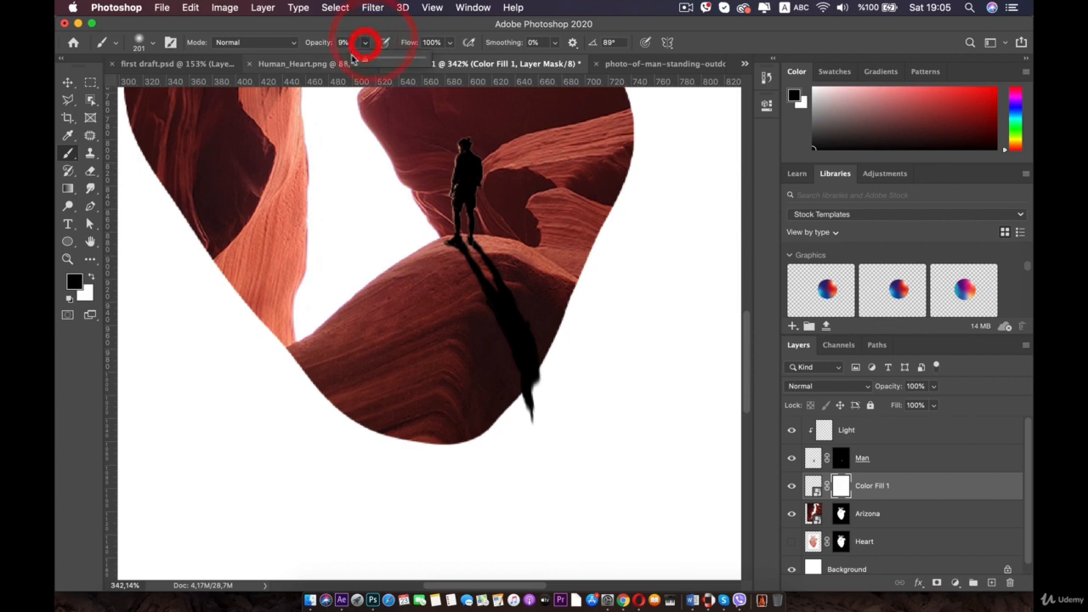
click(361, 57)
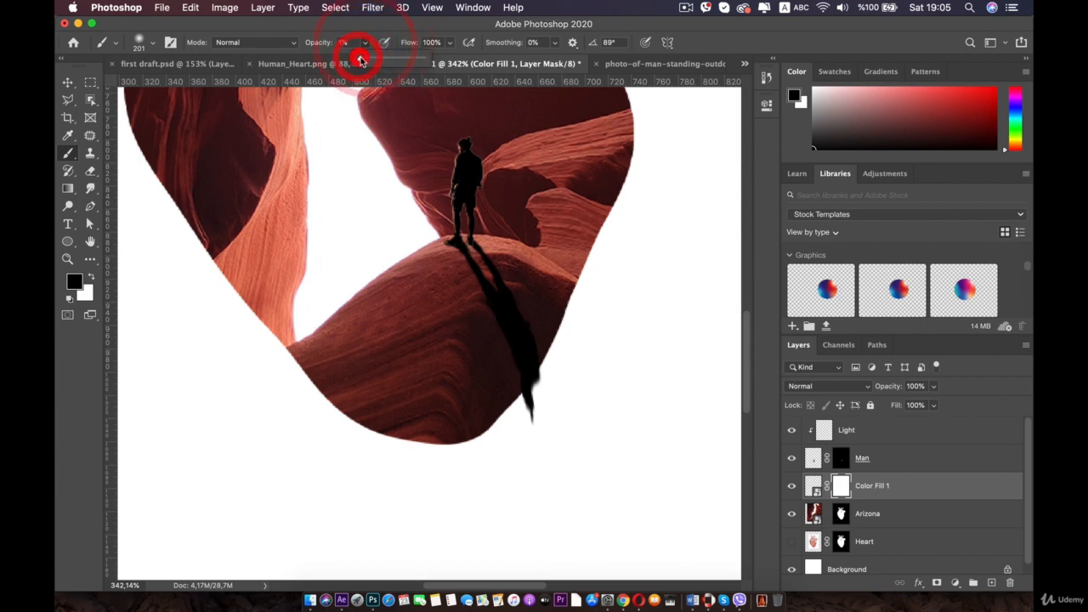
click(508, 437)
click(546, 451)
click(581, 450)
click(600, 455)
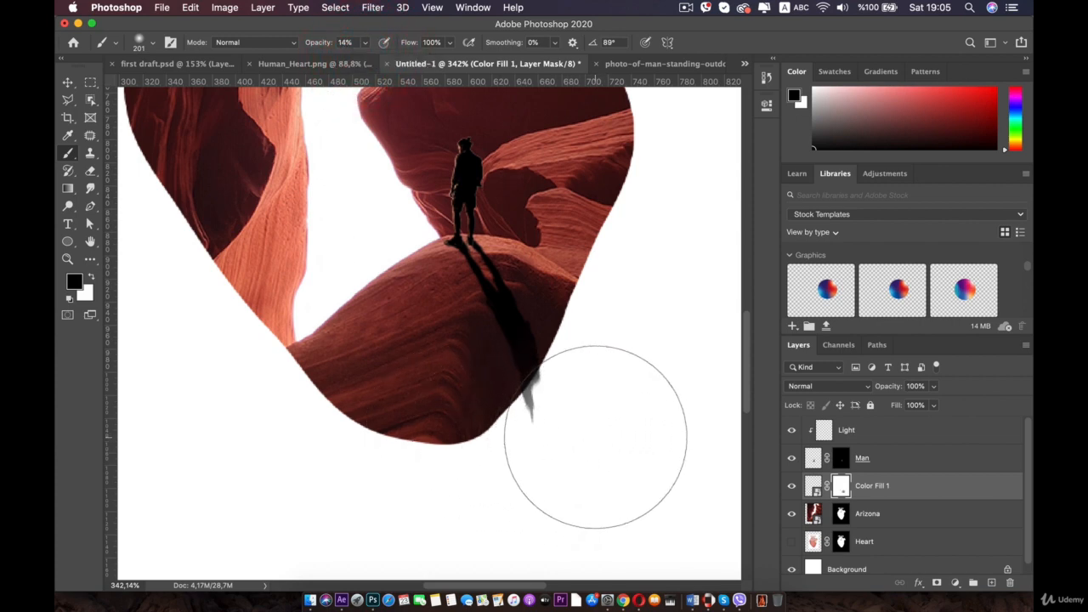
click(579, 440)
click(580, 436)
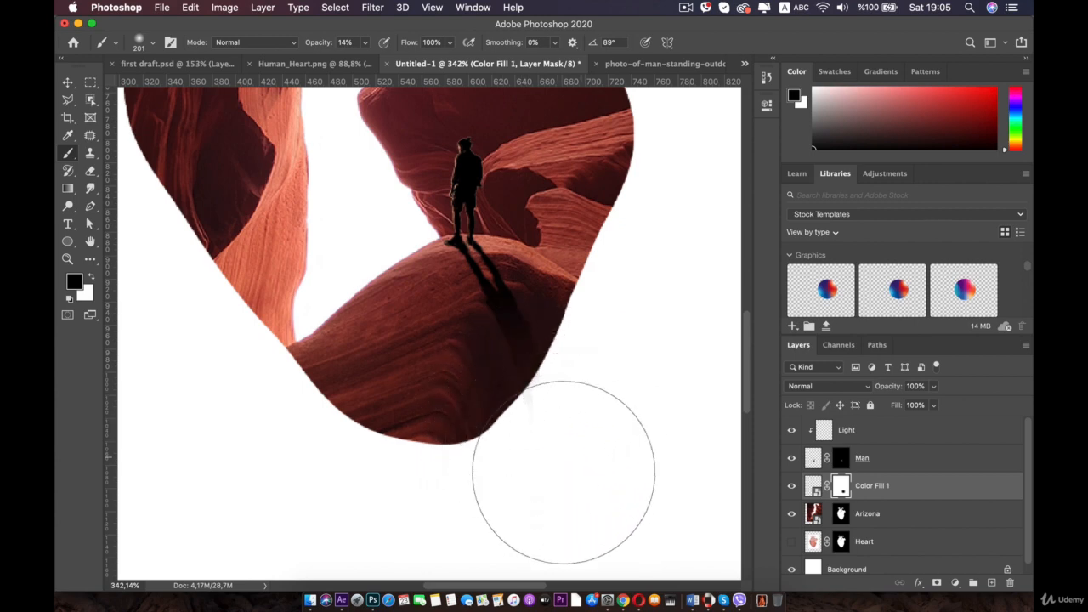
mouse_move(575, 405)
mouse_down()
mouse_move(550, 500)
mouse_move(525, 475)
mouse_move(547, 507)
mouse_move(552, 492)
mouse_up()
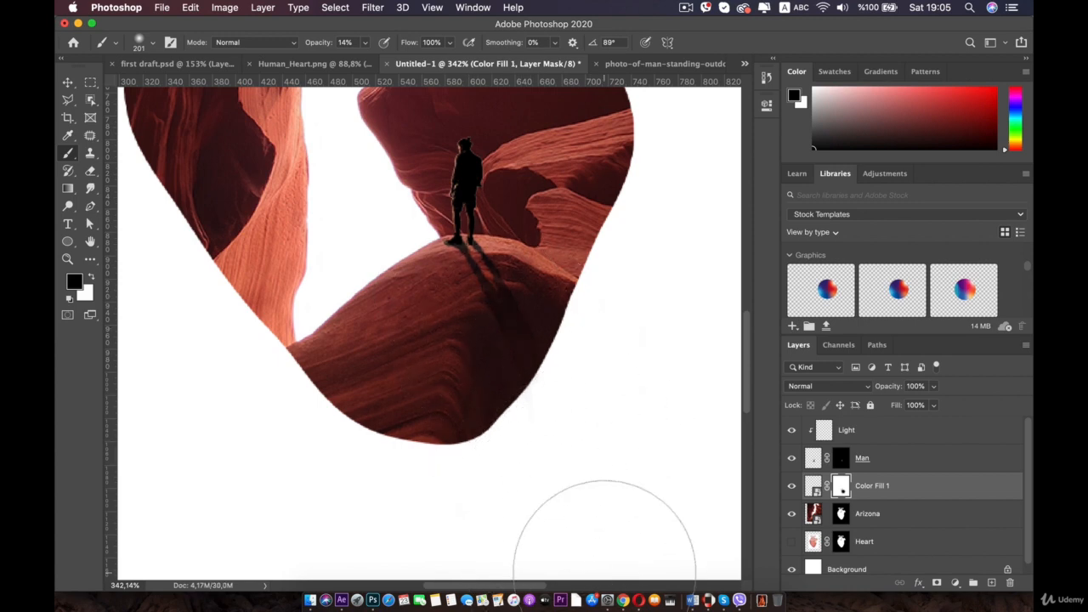
- Zoom in on the man's feet and toggle the shadow layer's visibility to check where the shadow meets them
scroll(498, 352, down, 3)
scroll(498, 331, up, 2)
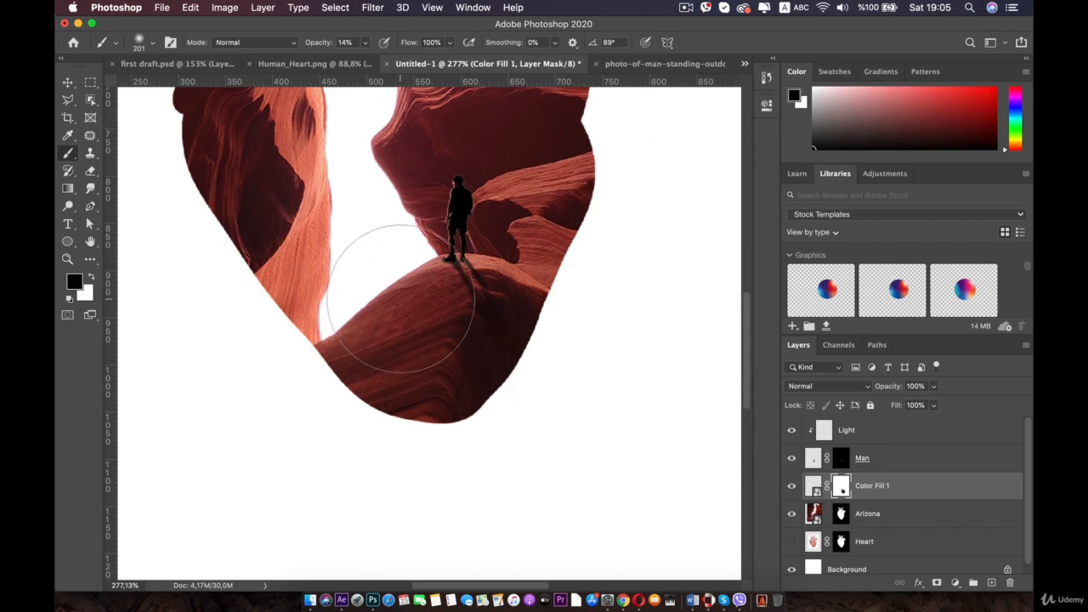
scroll(510, 281, down, 3)
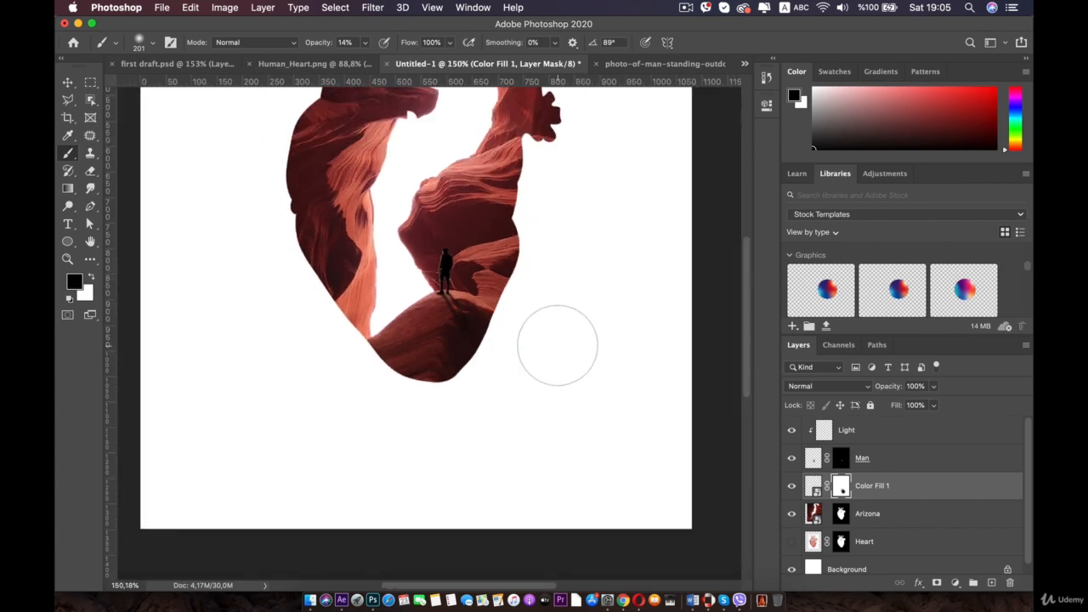
key(space)
drag(365, 354, 396, 444)
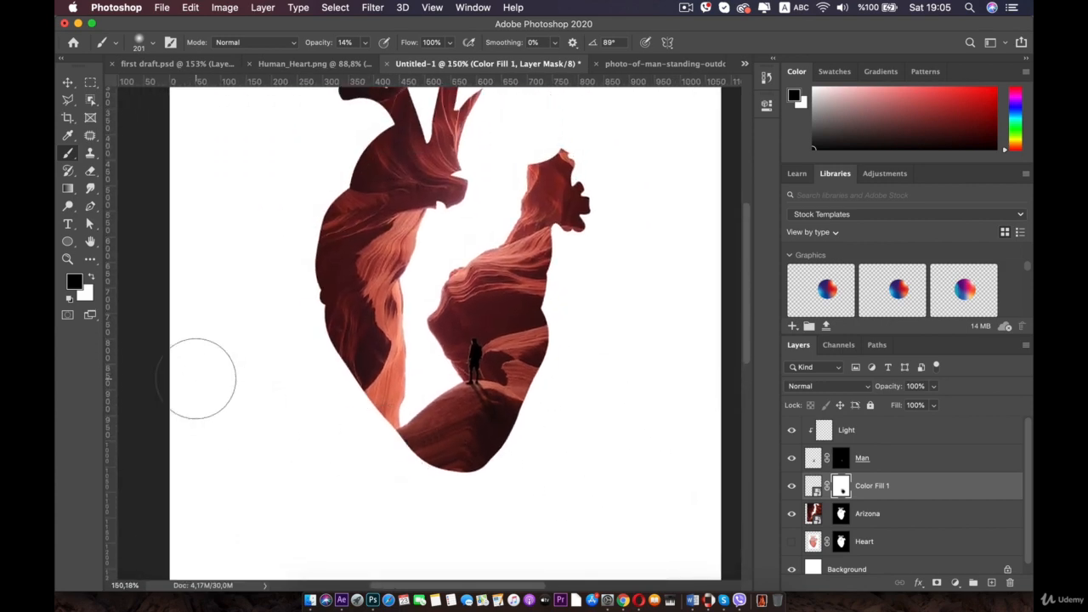
key(space)
drag(292, 303, 318, 223)
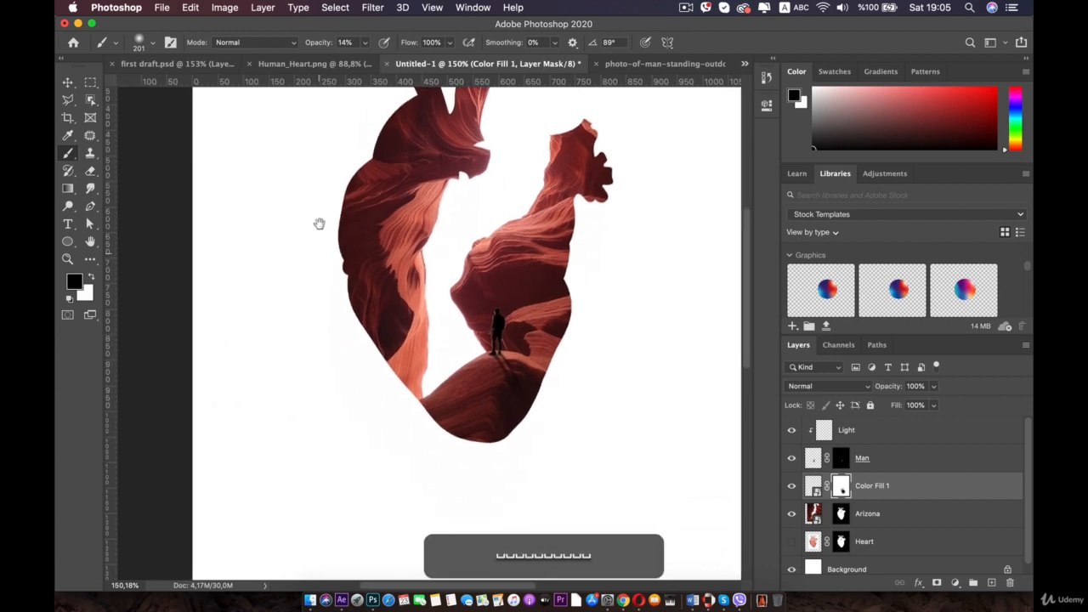
scroll(453, 304, up, 5)
key(space)
drag(481, 268, 338, 358)
scroll(438, 329, up, 5)
key(space)
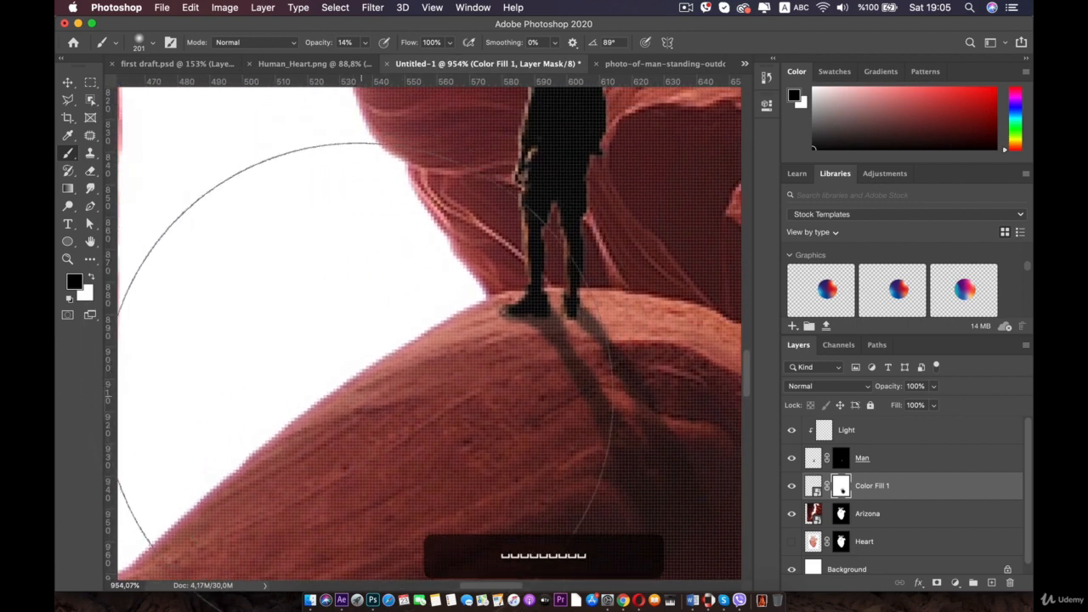
click(67, 83)
scroll(548, 327, up, 3)
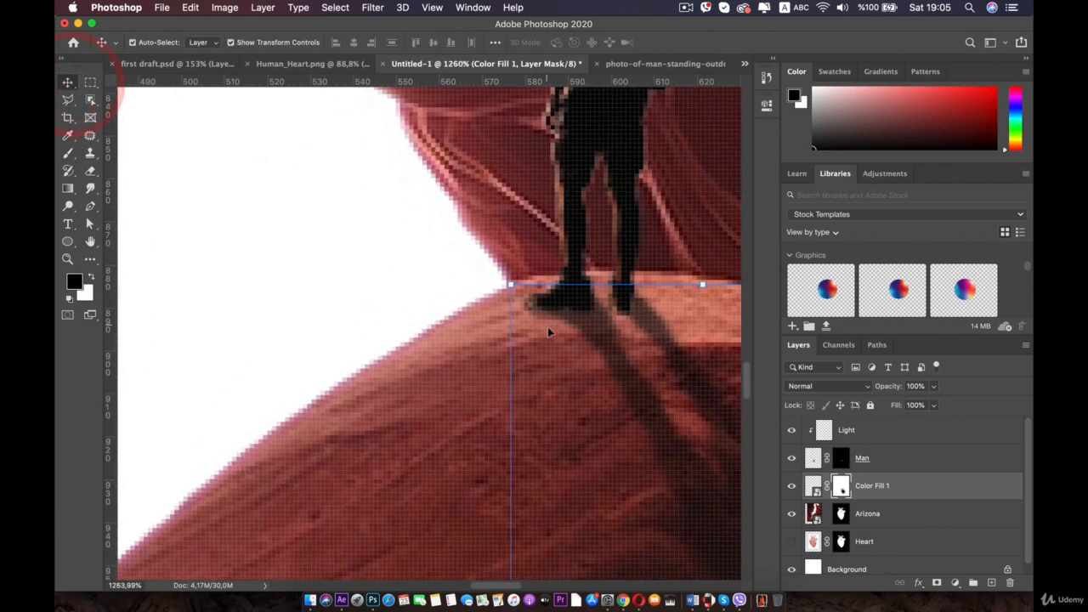
click(791, 487)
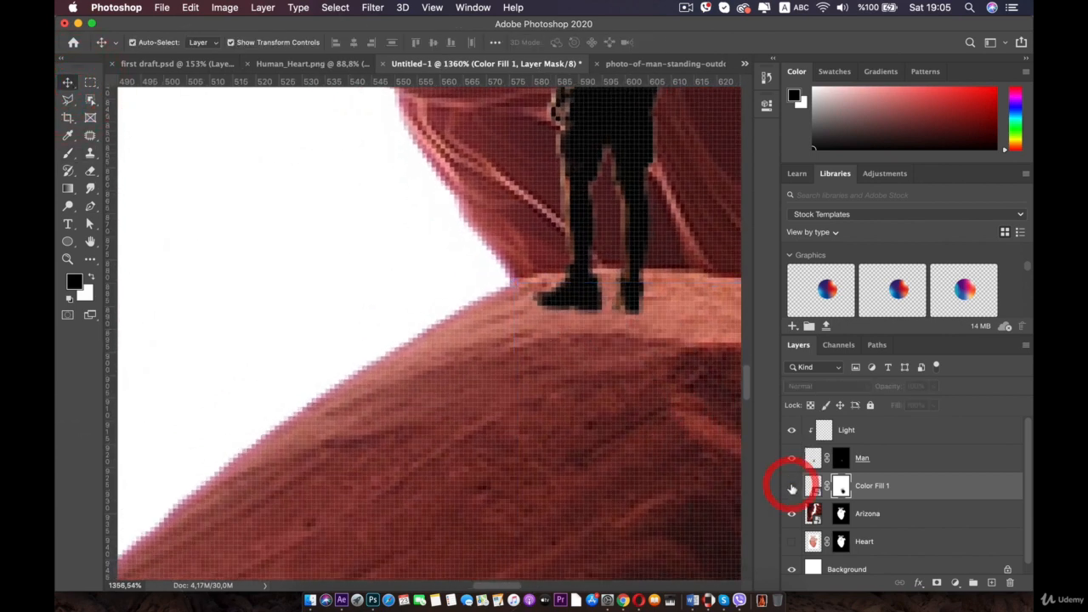
click(791, 487)
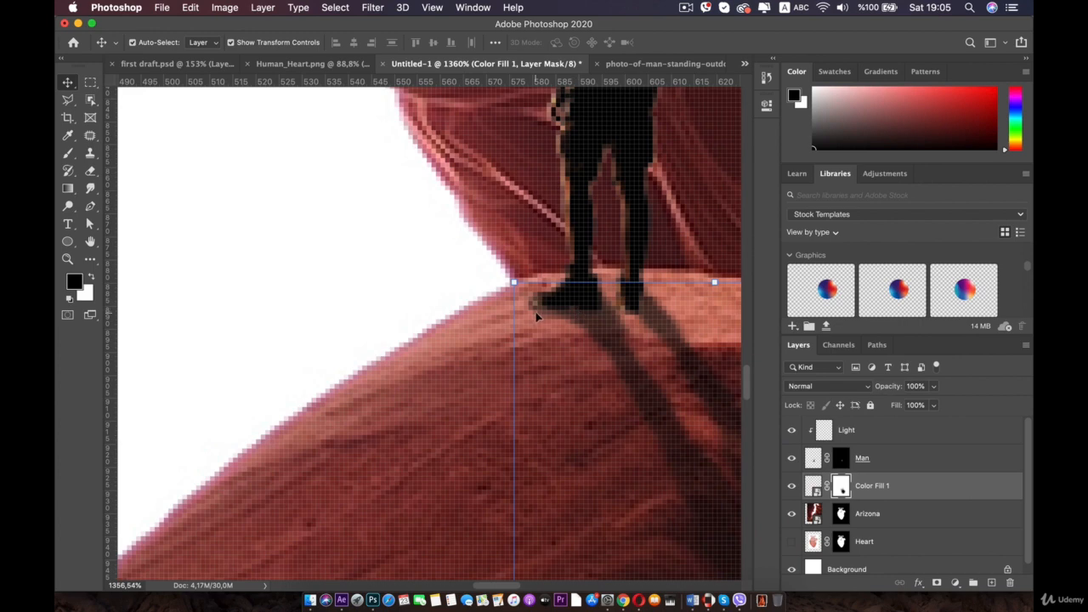
- Distort the shadow's top corners so they sit under the man's feet along the rock edge, and commit
drag(513, 281, 524, 286)
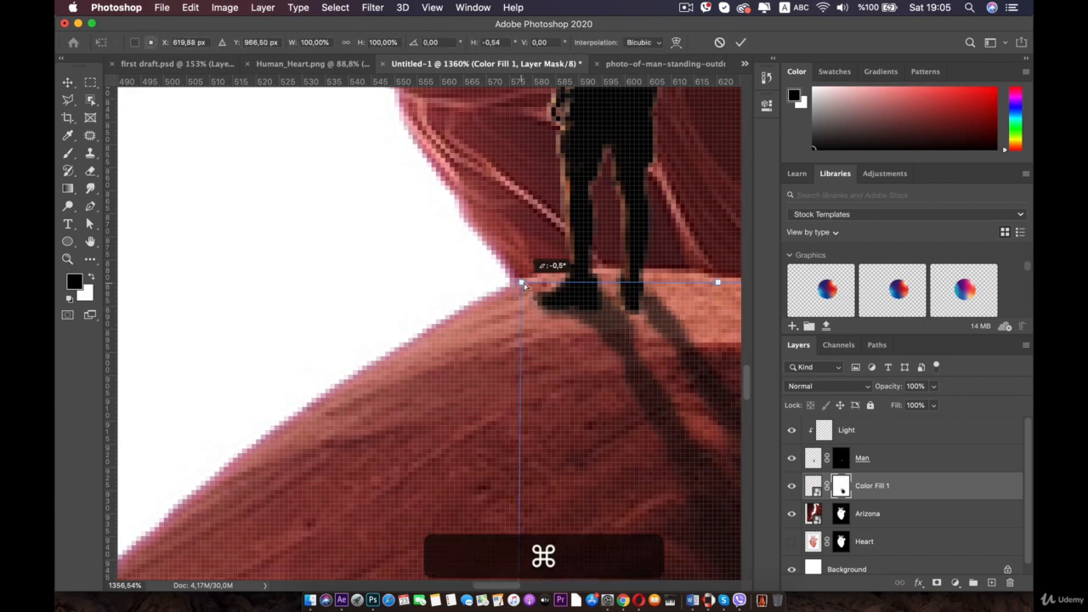
scroll(522, 282, down, 3)
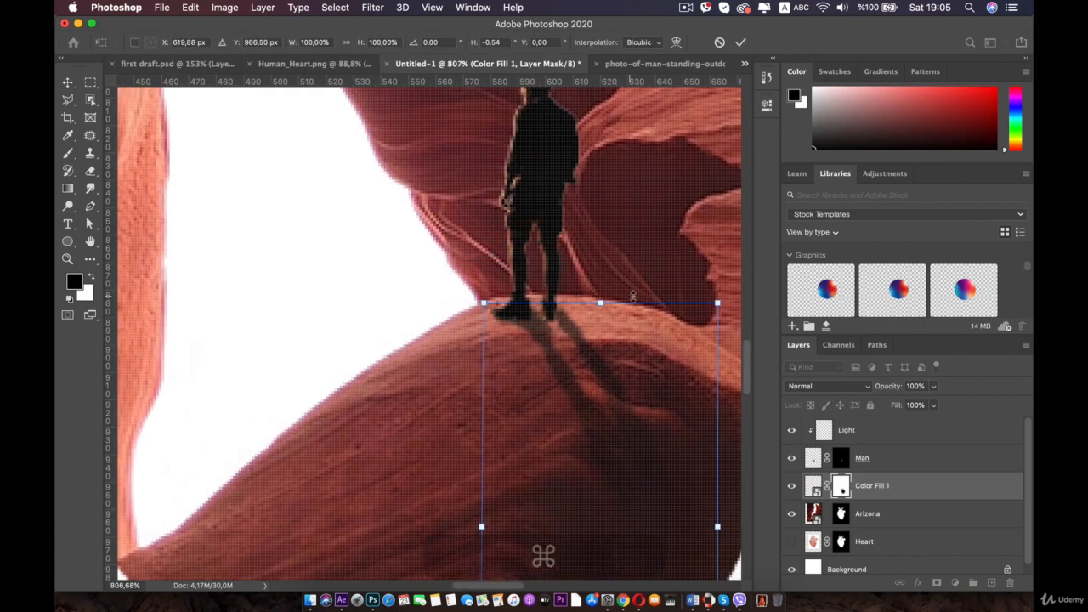
drag(719, 309, 693, 316)
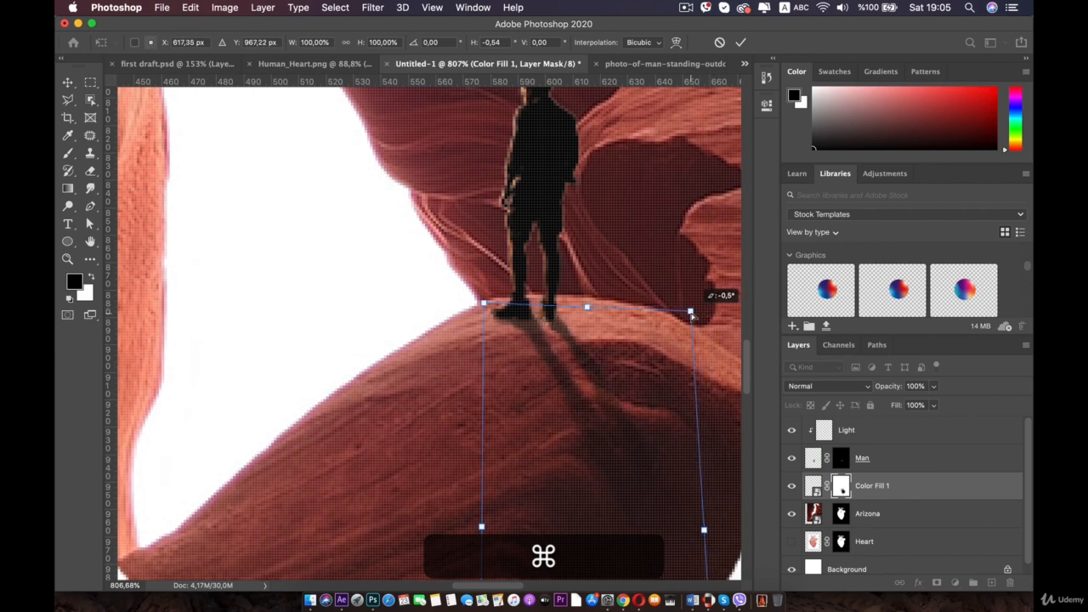
scroll(671, 318, down, 5)
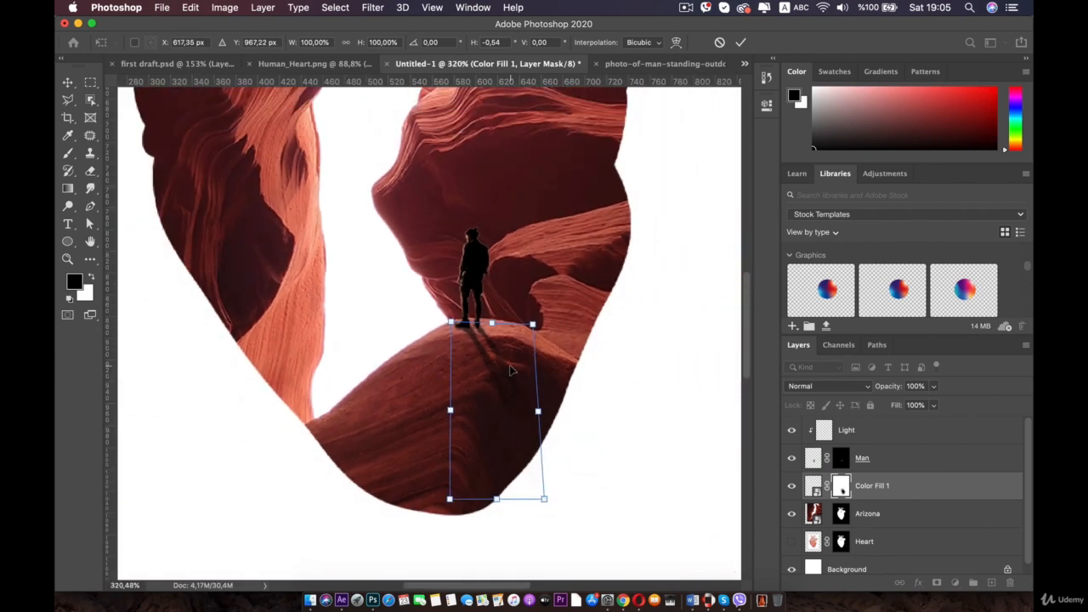
double_click(510, 370)
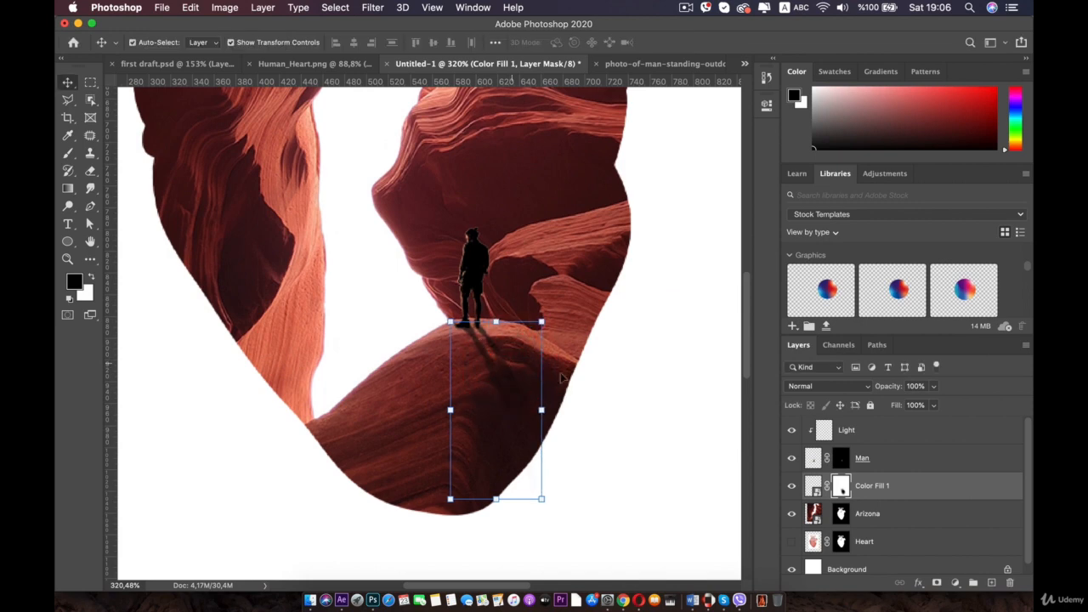
- Add a Solid Color fill layer in pale pink #edb7b7
click(643, 377)
scroll(639, 387, down, 3)
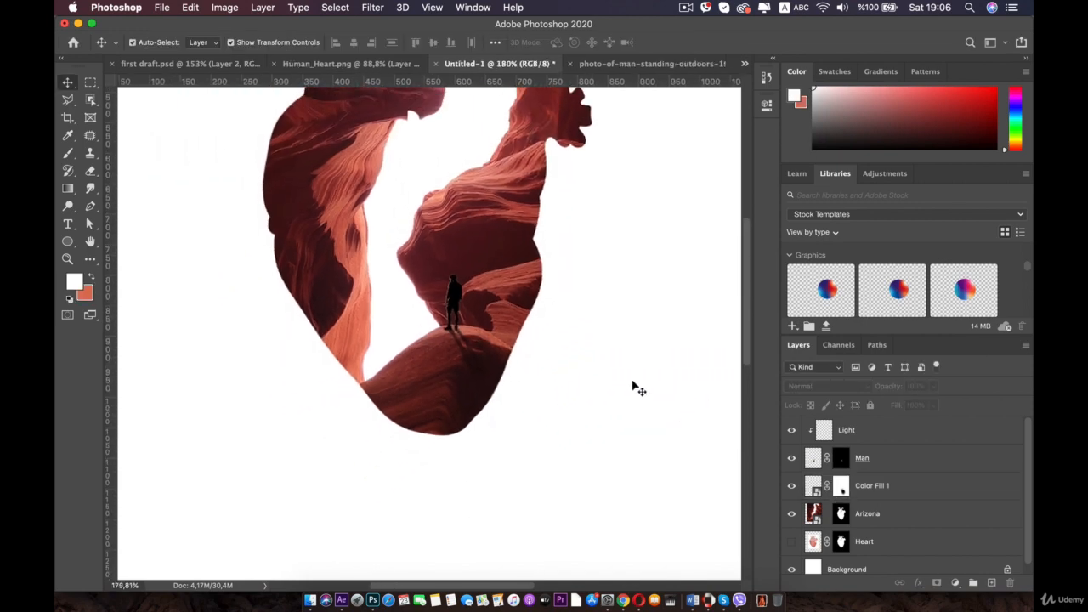
scroll(636, 386, down, 1)
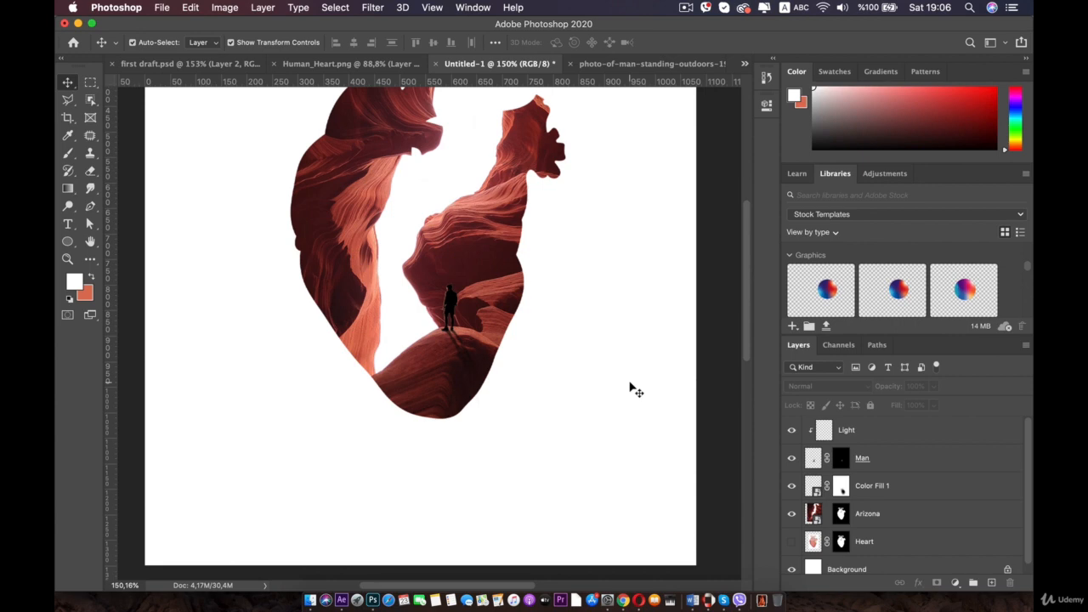
key(space)
drag(507, 295, 584, 379)
scroll(584, 377, down, 1)
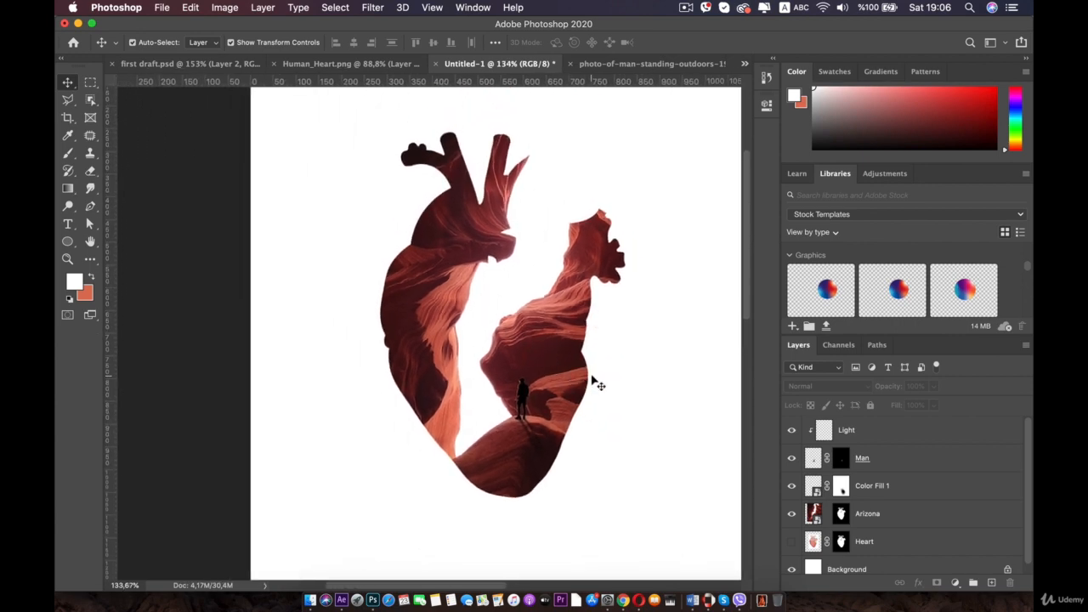
click(464, 242)
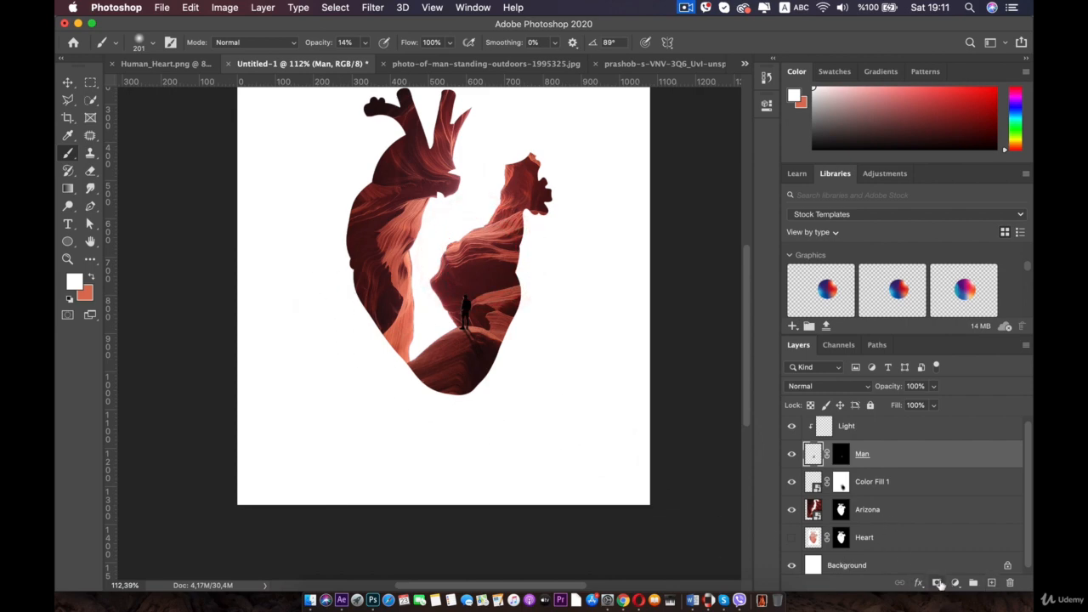
click(953, 583)
click(954, 324)
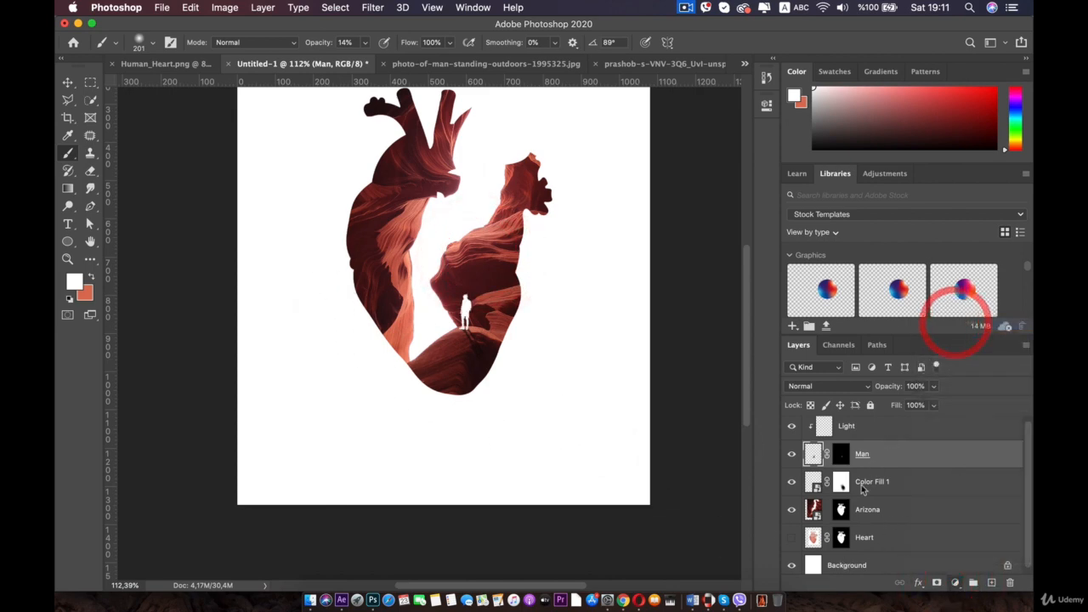
drag(591, 174, 595, 135)
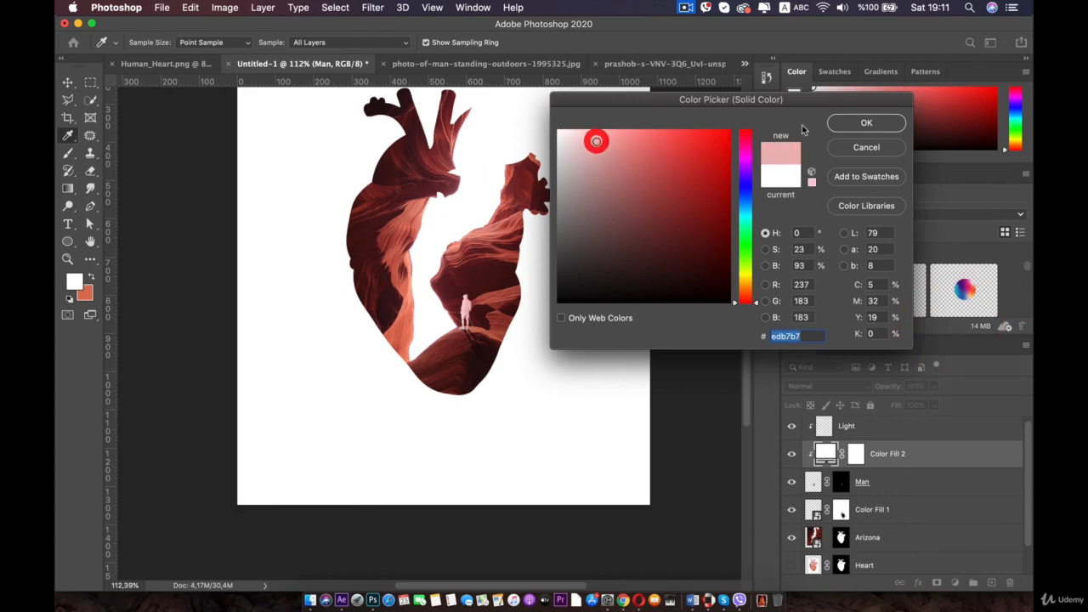
click(865, 123)
- Move the pink Color Fill 2 layer down to the bottom of the stack, just above Background
drag(877, 463, 862, 551)
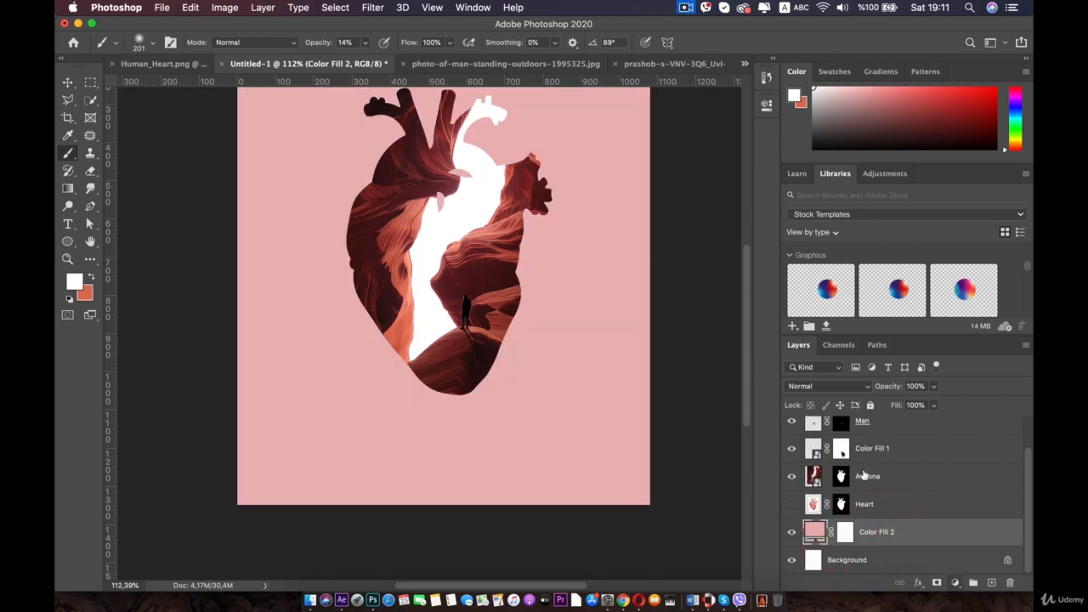
scroll(864, 476, up, 1)
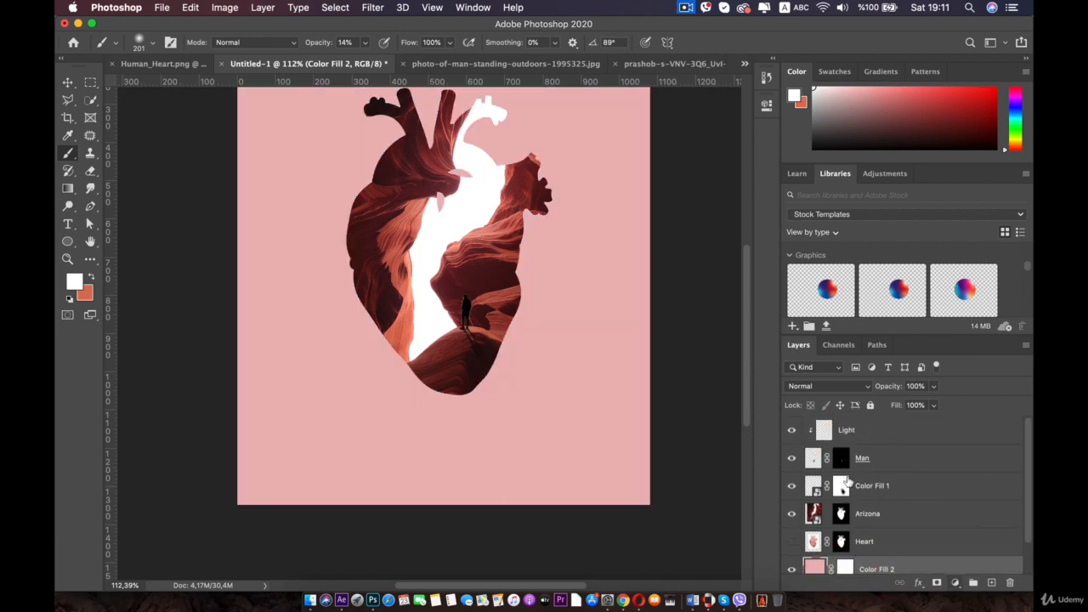
click(793, 458)
- Select the Arizona layer mask and undo the last three actions
scroll(551, 364, up, 3)
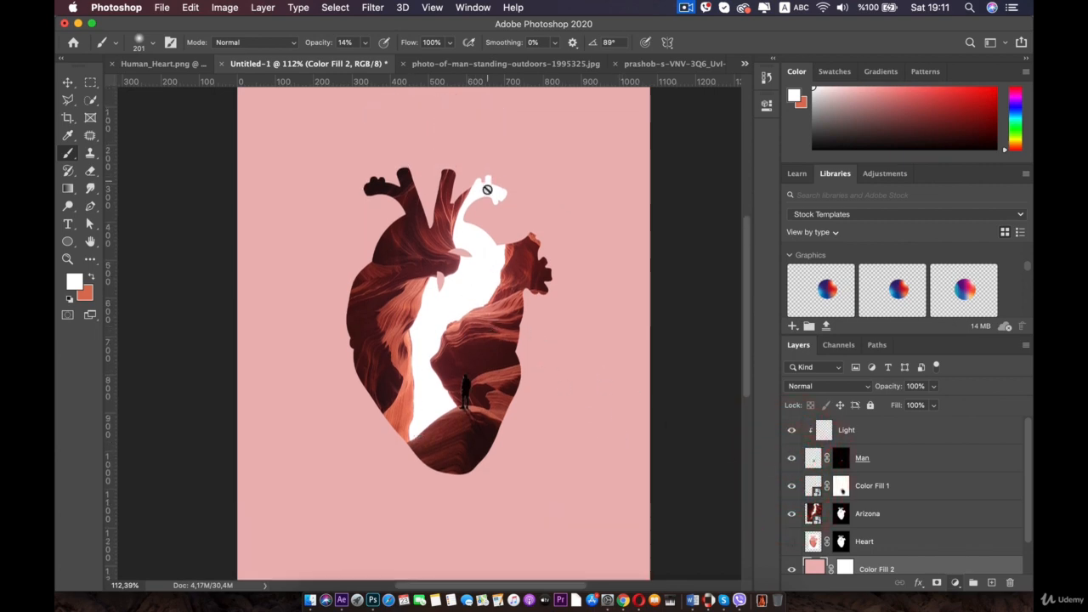
scroll(450, 251, up, 5)
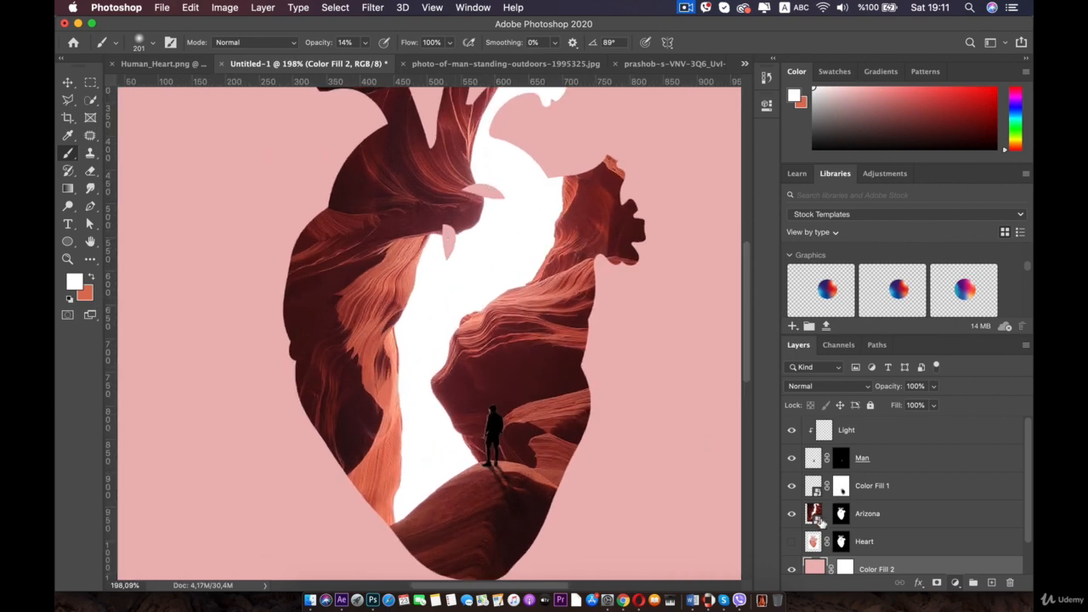
click(840, 513)
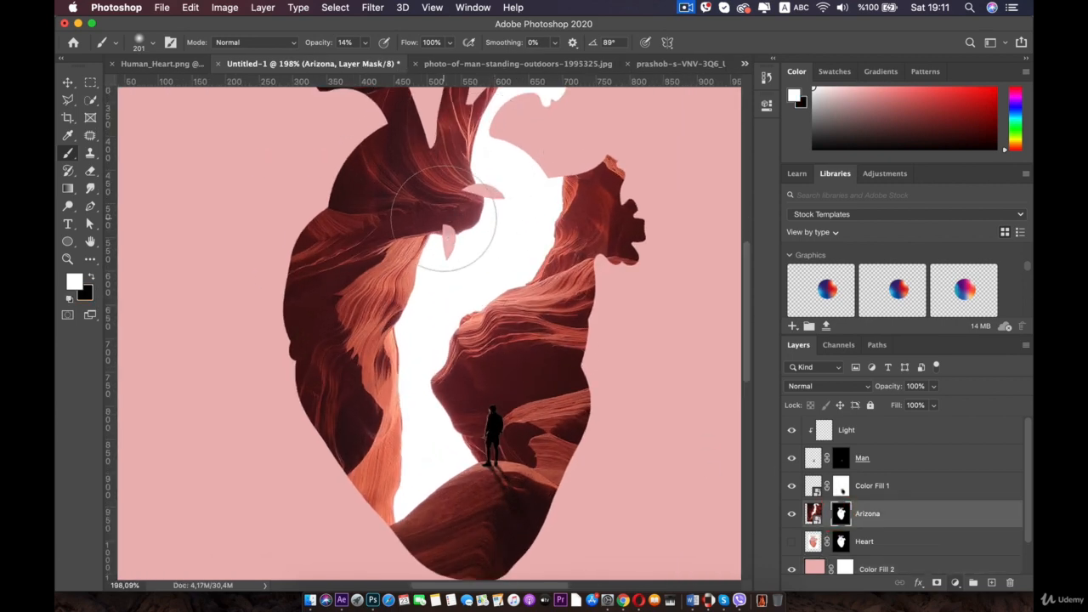
key(super+z)
key(super+z)
key(super+z)
key(super+z)
key(super+z)
key(super+z)
key(super+z)
key(super+z)
key(super+z)
key(super+z)
key(super+z)
key(super+z)
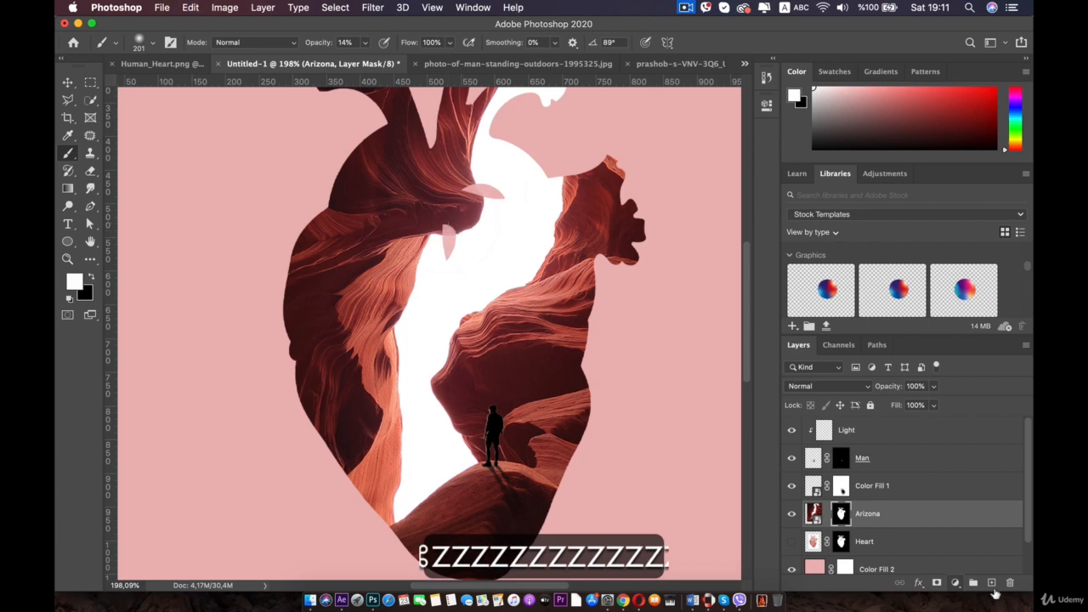
- Paint white on the Arizona mask with a 67 px soft brush at 52% opacity over the pink gaps near the heart's top
click(843, 517)
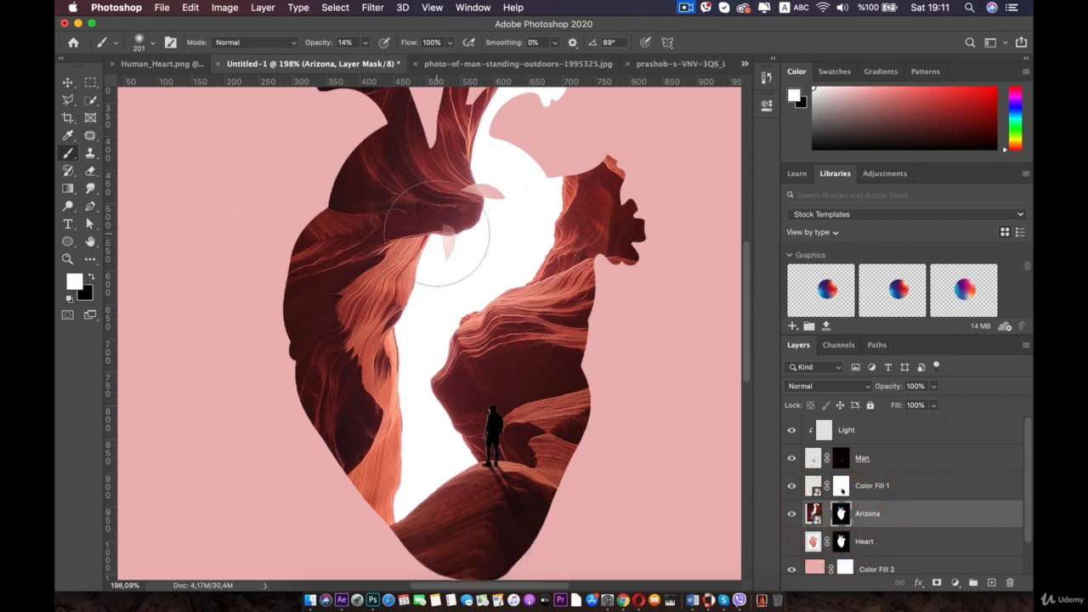
right_click(431, 228)
click(544, 260)
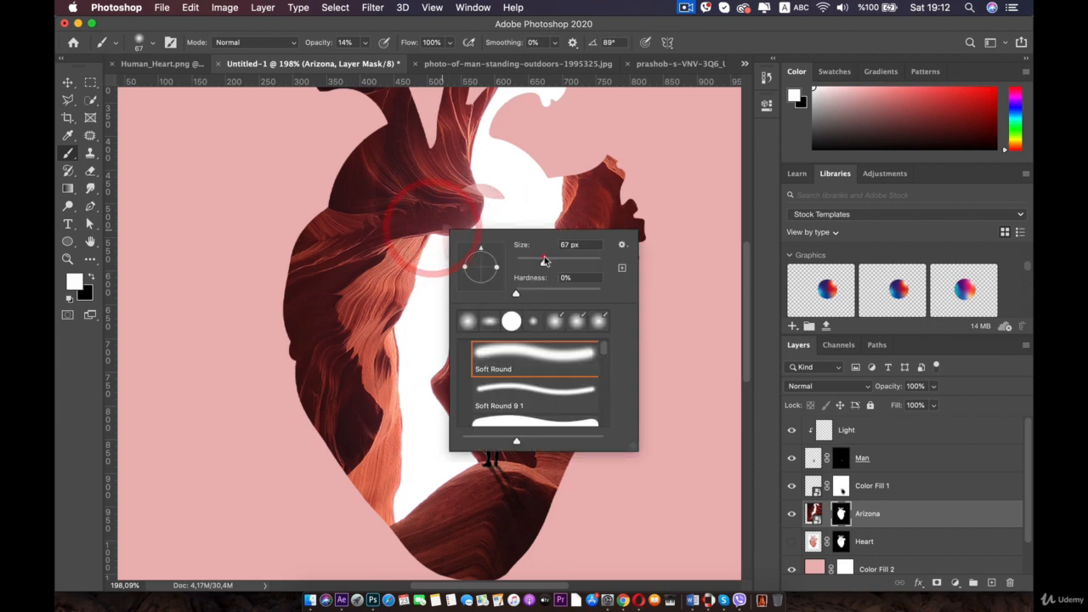
click(364, 43)
drag(365, 59, 389, 60)
click(446, 245)
mouse_move(445, 244)
mouse_down()
mouse_move(471, 205)
mouse_move(454, 201)
mouse_move(478, 198)
mouse_move(492, 216)
mouse_move(451, 211)
mouse_move(419, 279)
mouse_up()
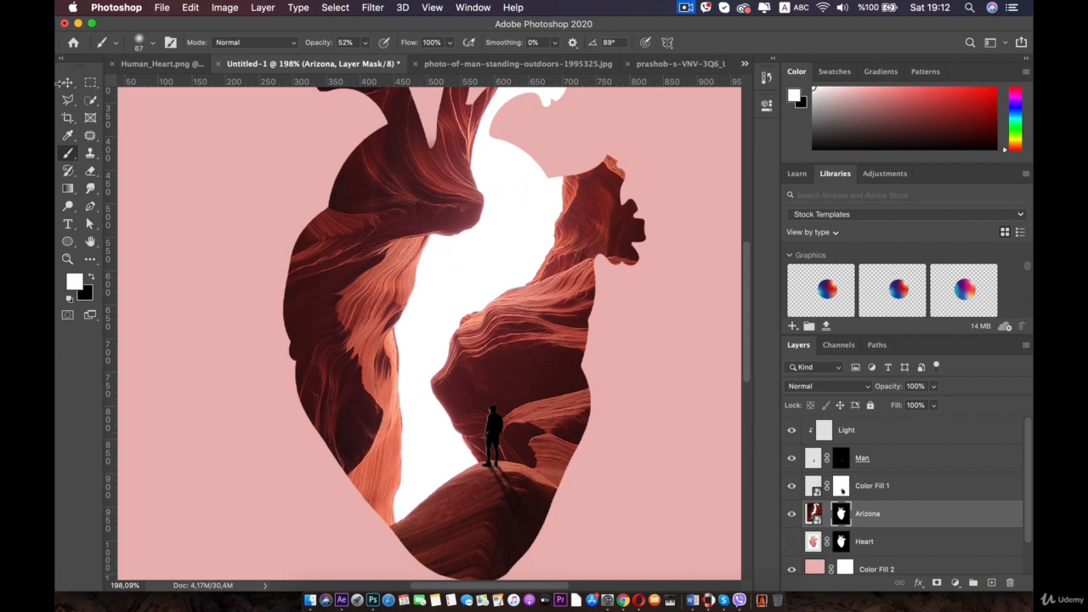
- Reposition the Arizona canyon layer within the heart using the Move tool
click(72, 88)
scroll(604, 308, down, 5)
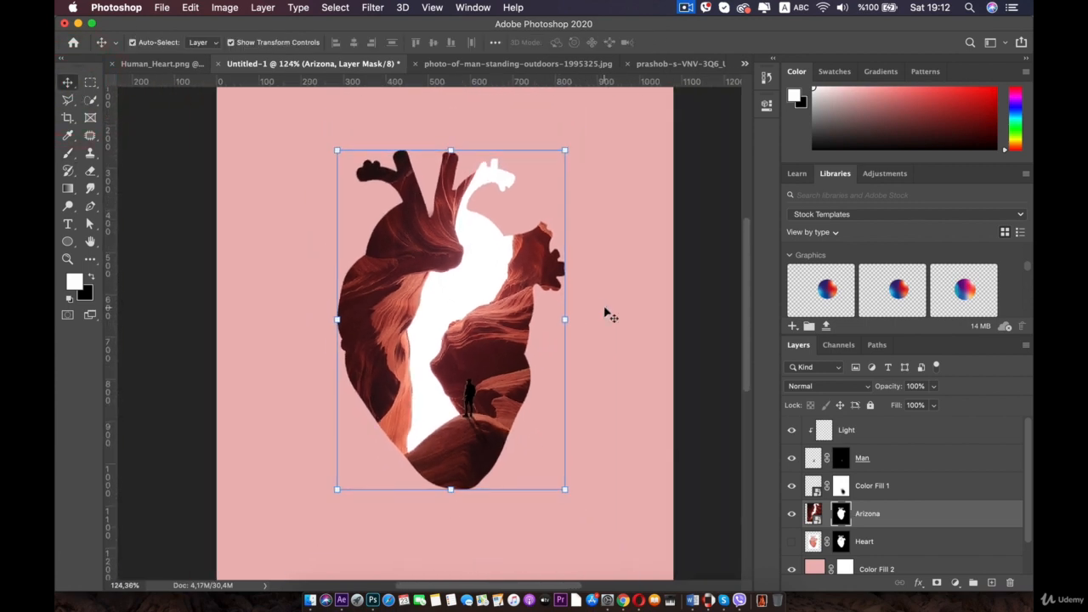
scroll(605, 313, up, 3)
drag(605, 314, 586, 237)
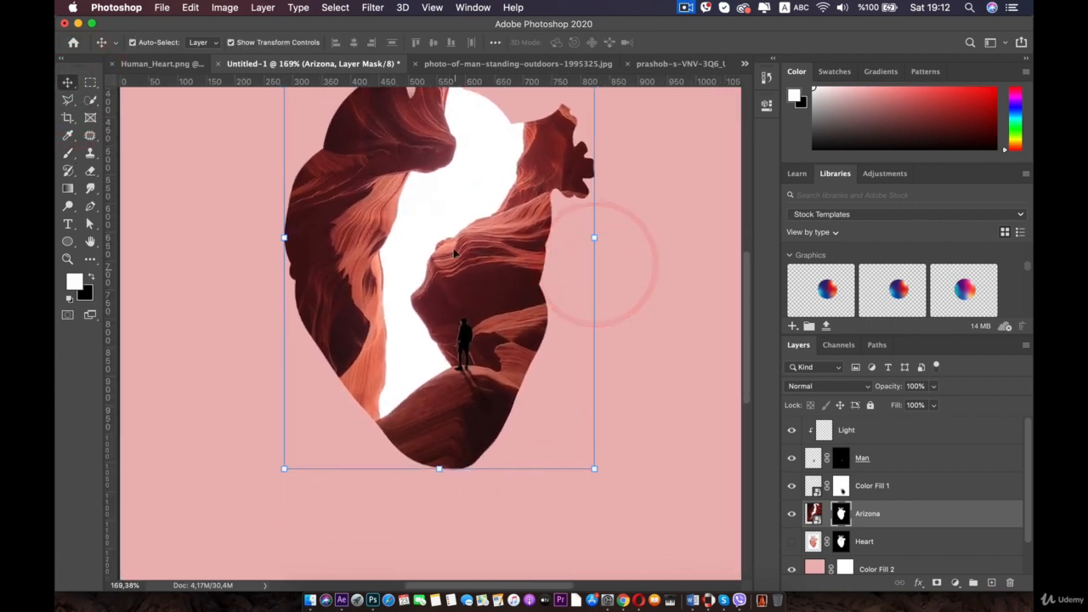
drag(483, 169, 480, 204)
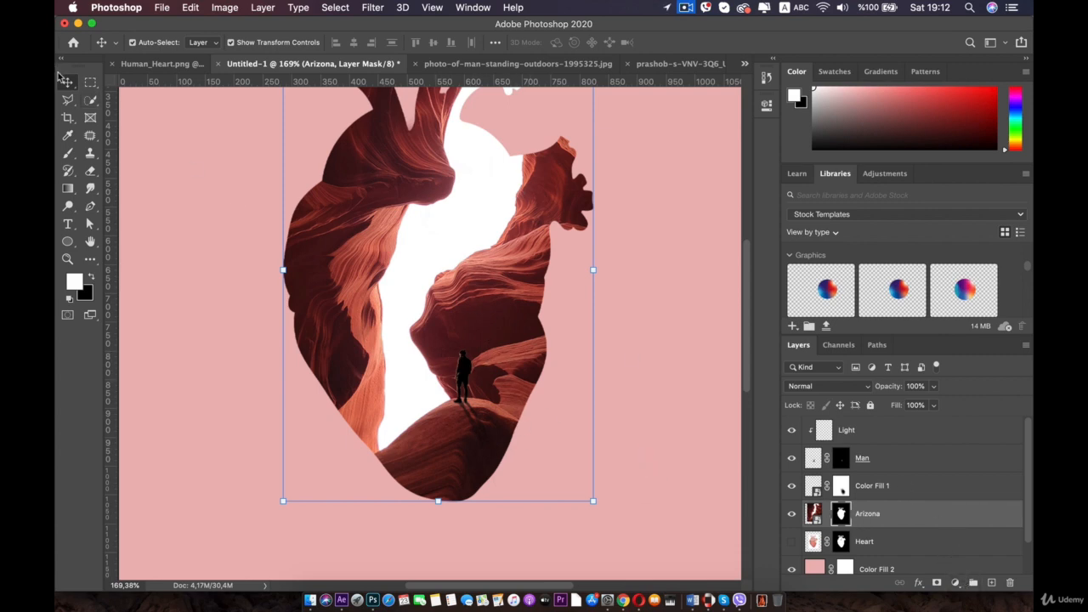
- Select the white gap inside the heart with Quick Selection and delete it from the Arizona layer
click(90, 99)
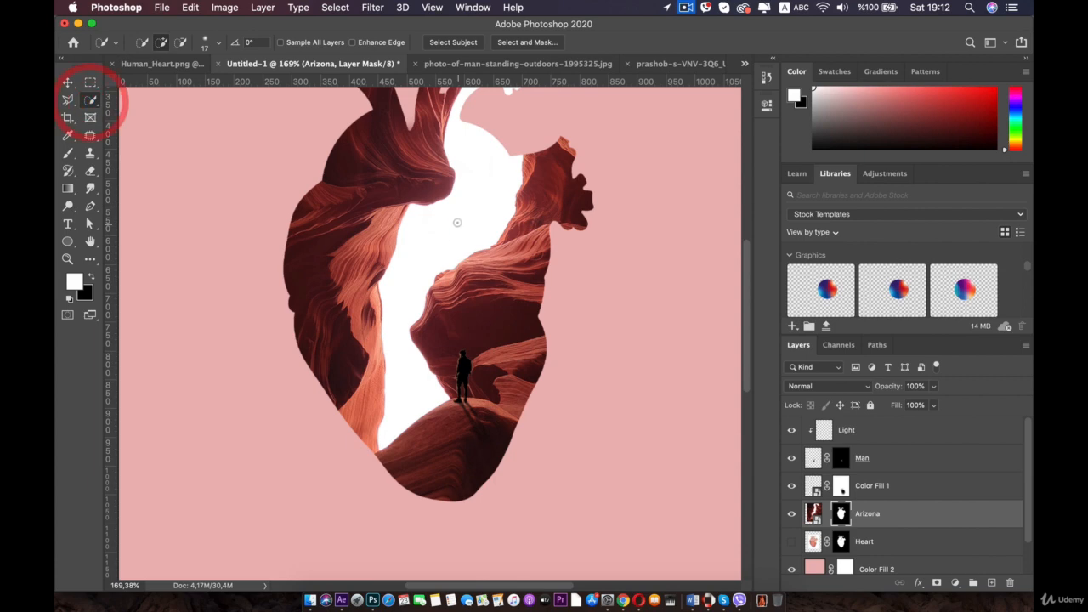
click(412, 301)
key(space)
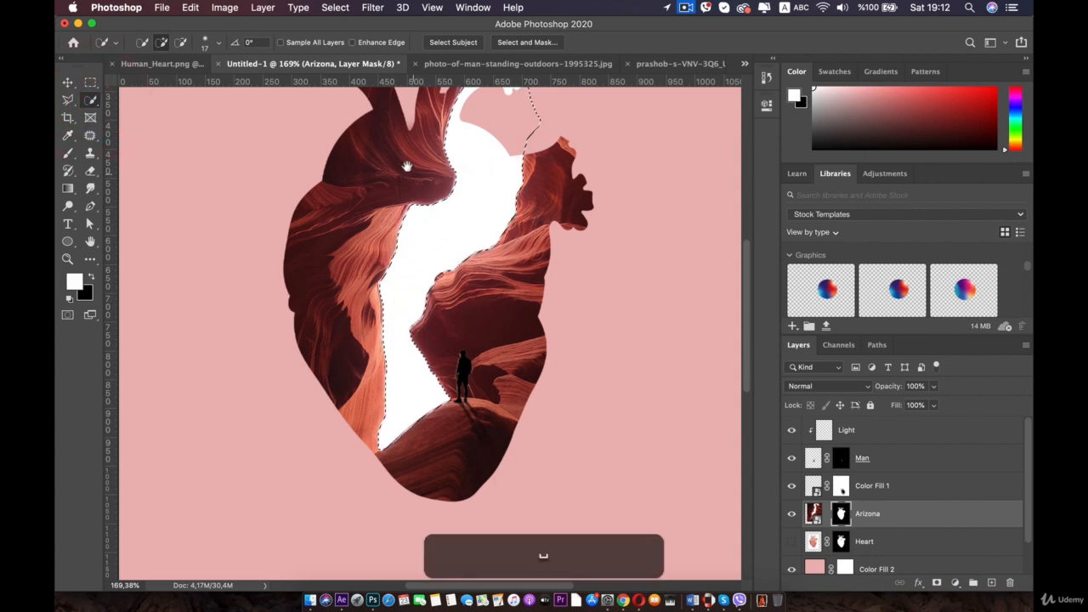
drag(405, 165, 390, 241)
scroll(370, 312, down, 3)
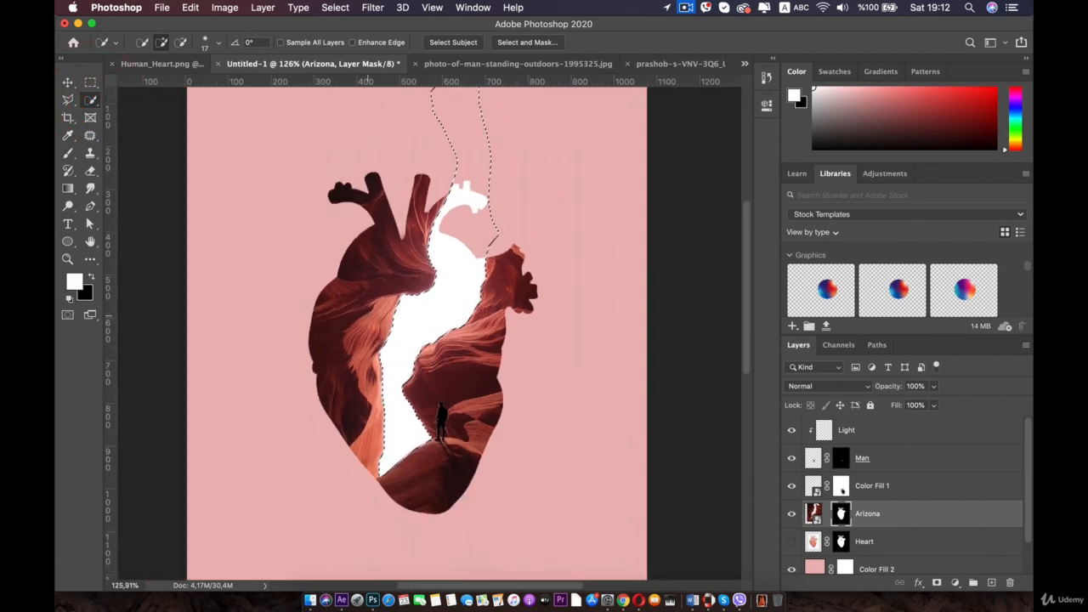
scroll(368, 315, up, 2)
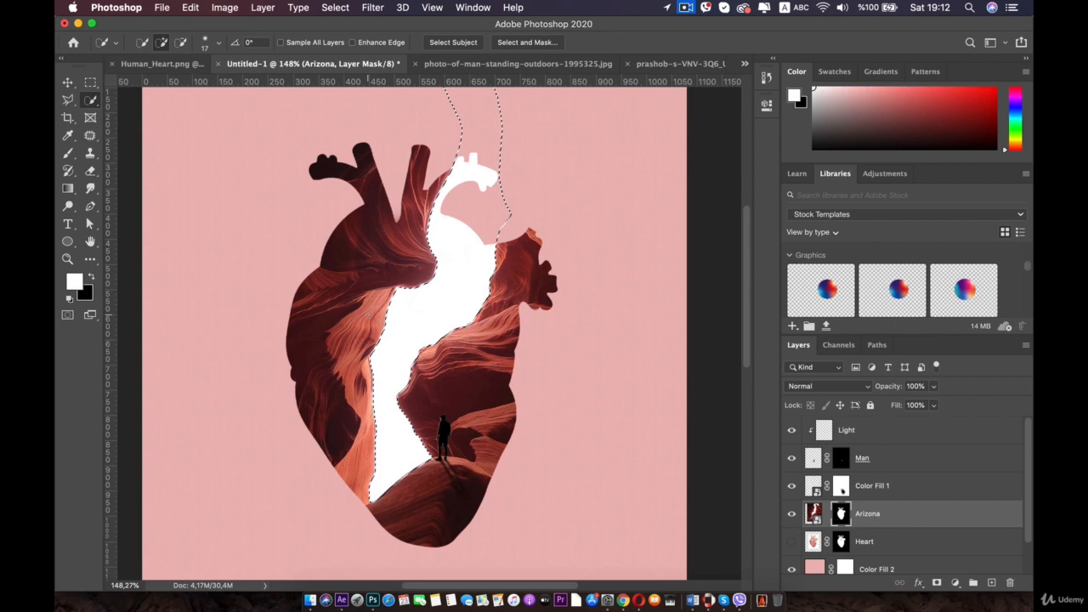
click(938, 583)
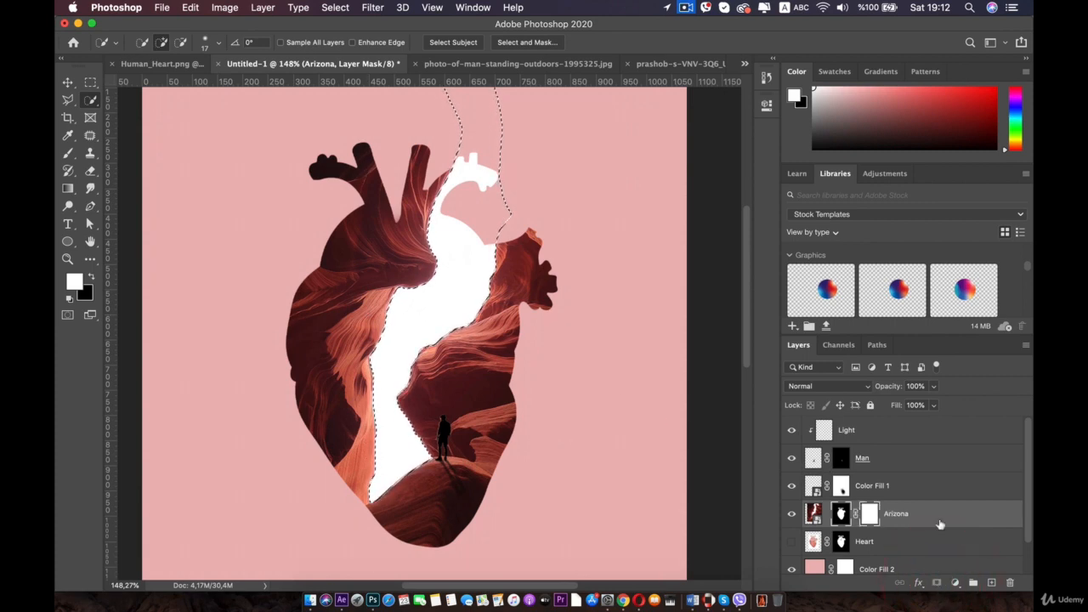
key(BackSpace)
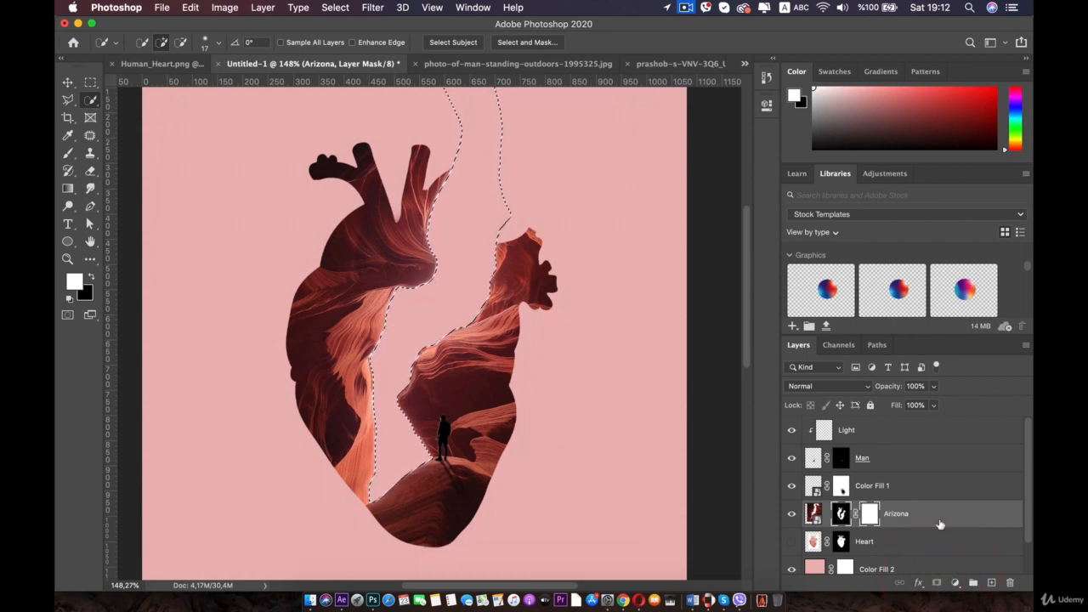
- Deselect, open Select and Mask, and brush along the left inner edge of the heart with the Refine Edge brush
key(m)
click(233, 194)
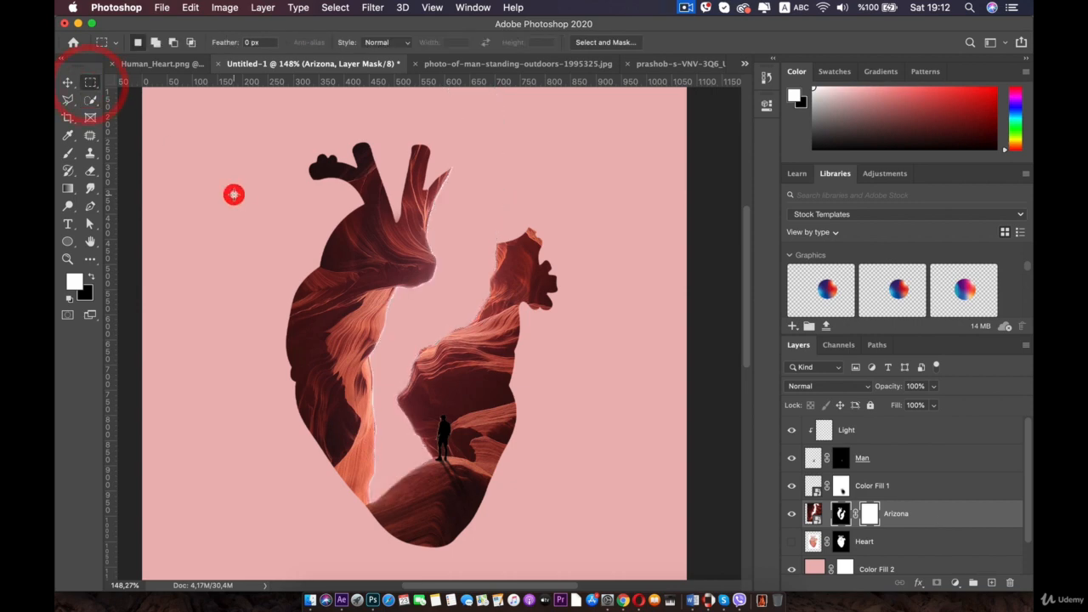
scroll(376, 351, up, 5)
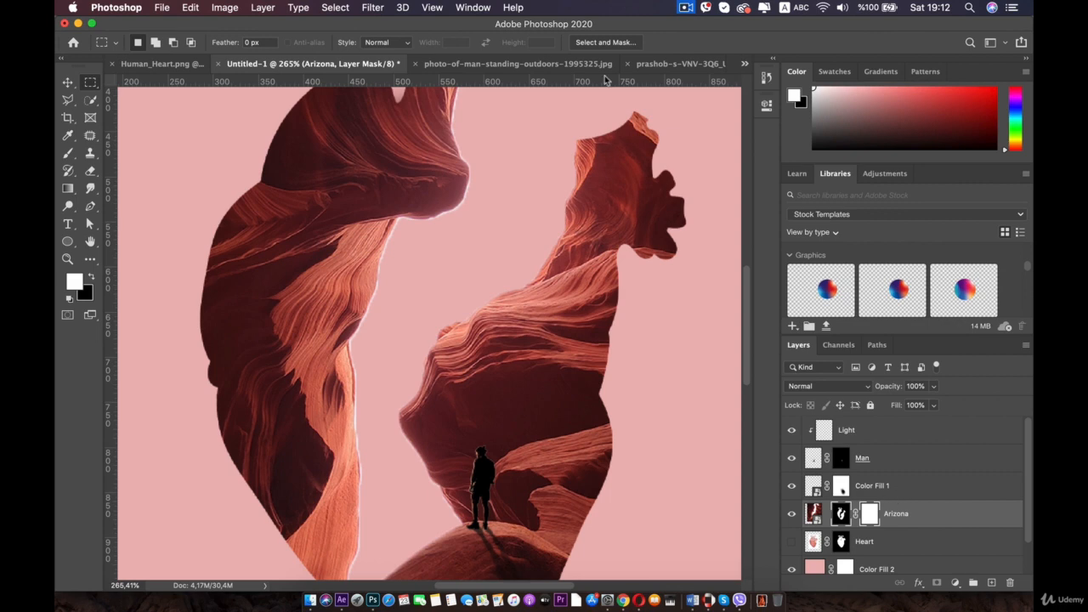
click(603, 43)
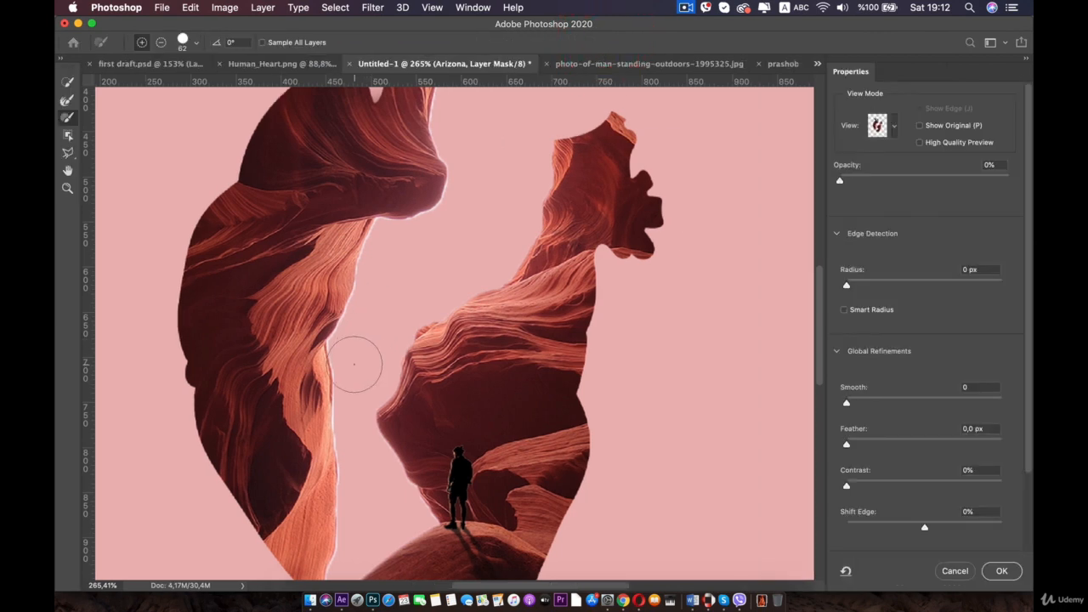
drag(376, 235, 321, 389)
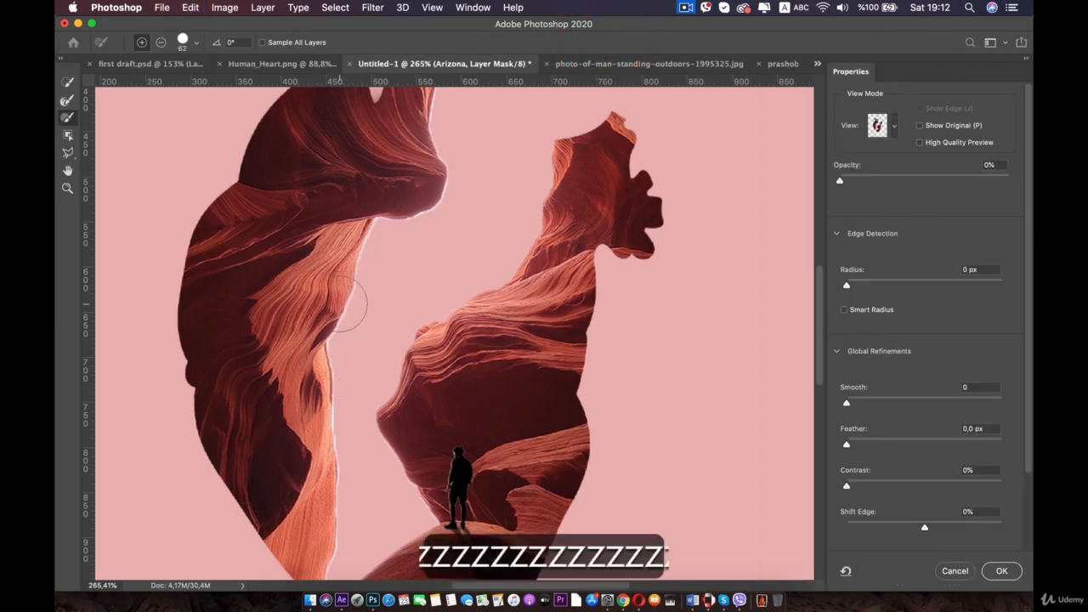
click(68, 83)
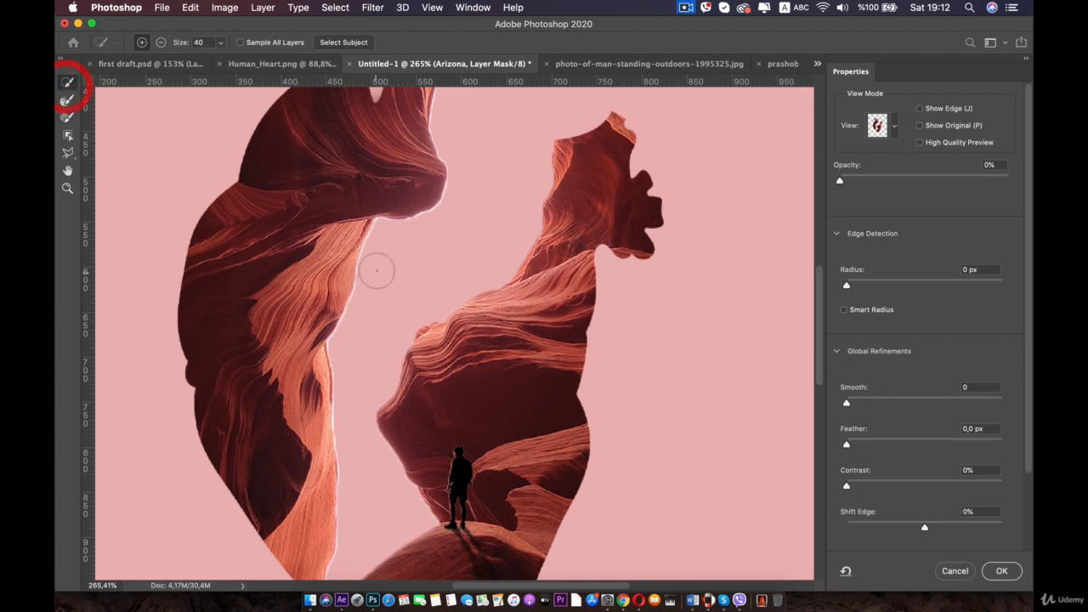
drag(376, 267, 332, 360)
key(super+z)
click(67, 100)
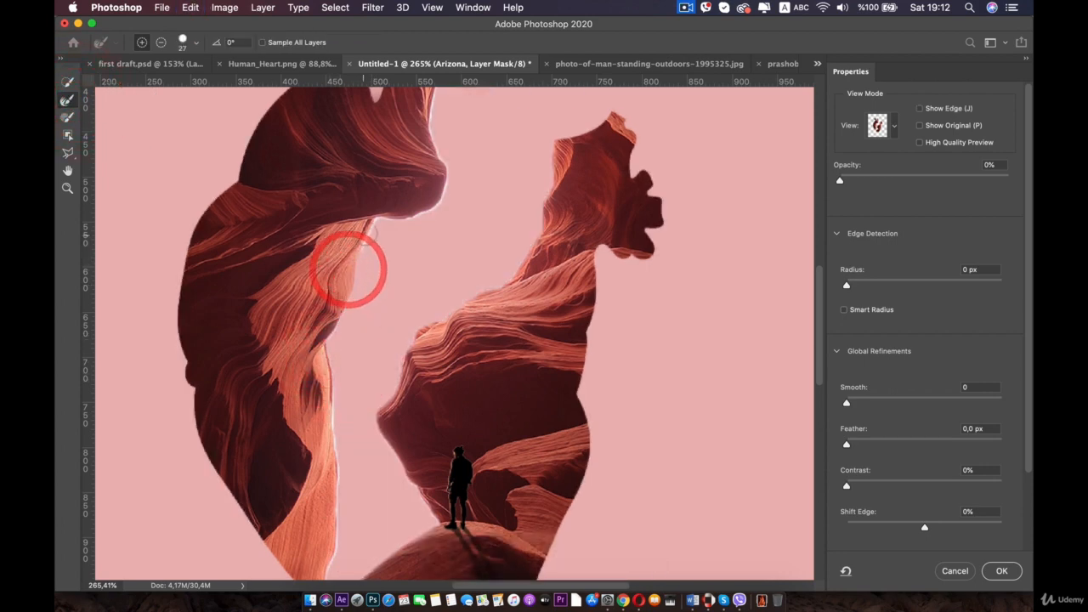
click(347, 266)
click(375, 225)
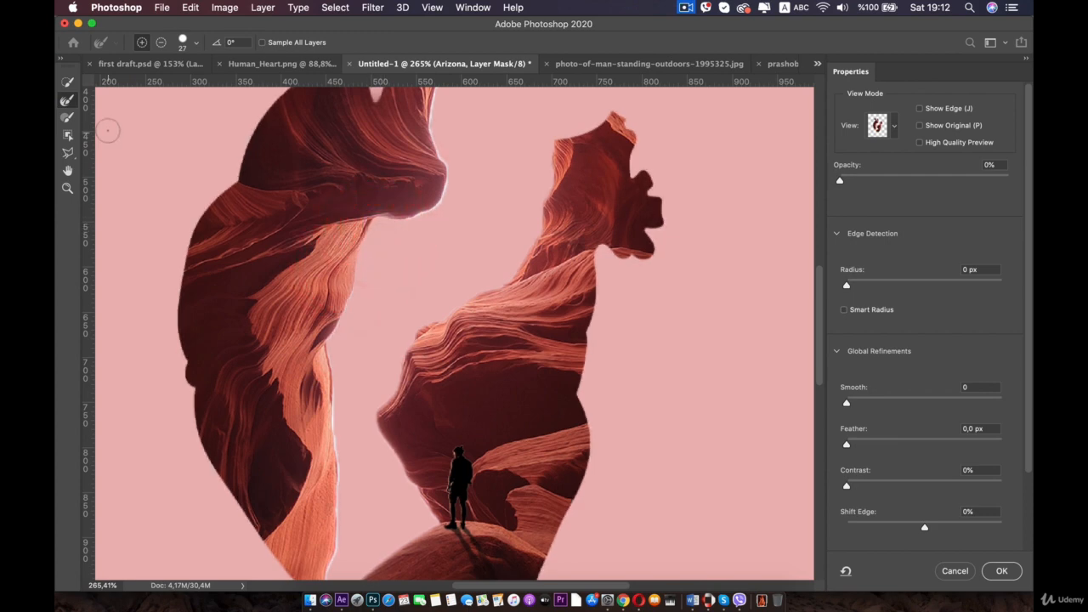
click(328, 566)
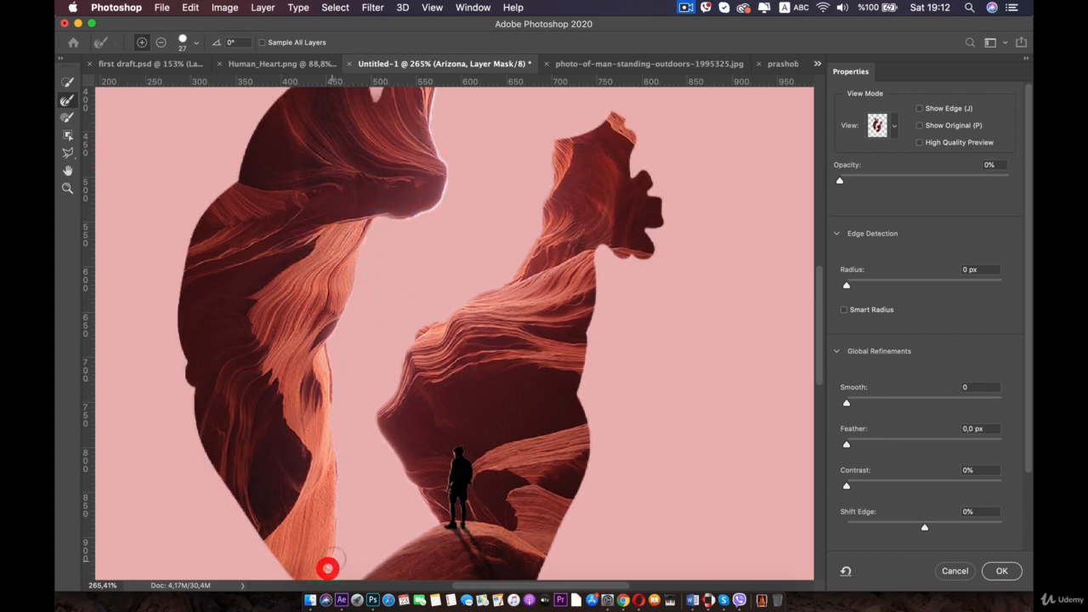
- Refine the upper inner edges of the heart gap with the Refine Edge brush and apply the Select and Mask changes
key(space)
drag(481, 270, 479, 400)
drag(477, 146, 443, 195)
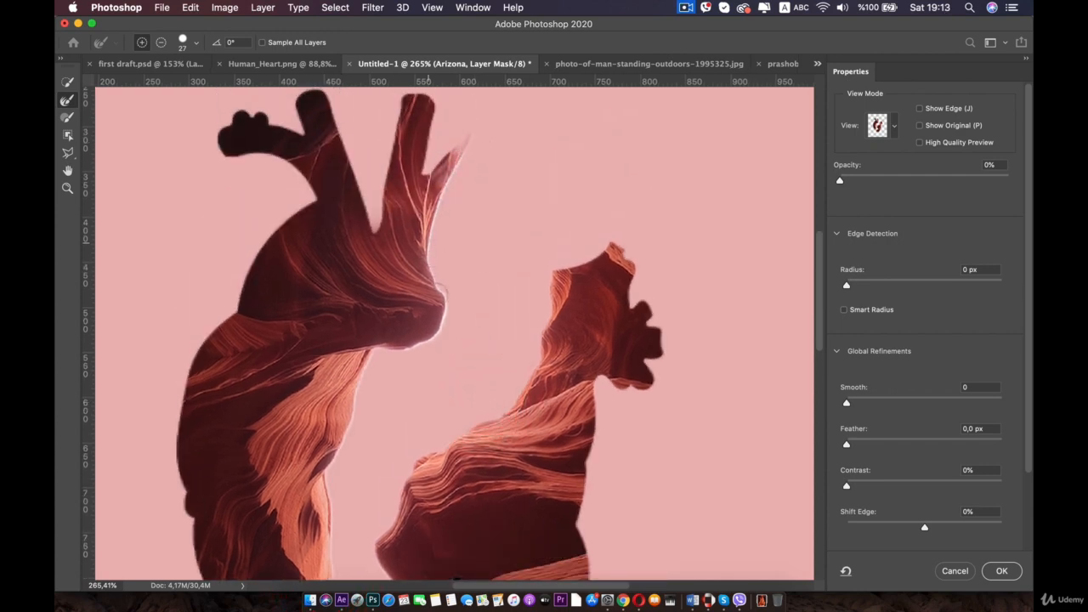
click(410, 366)
key(z)
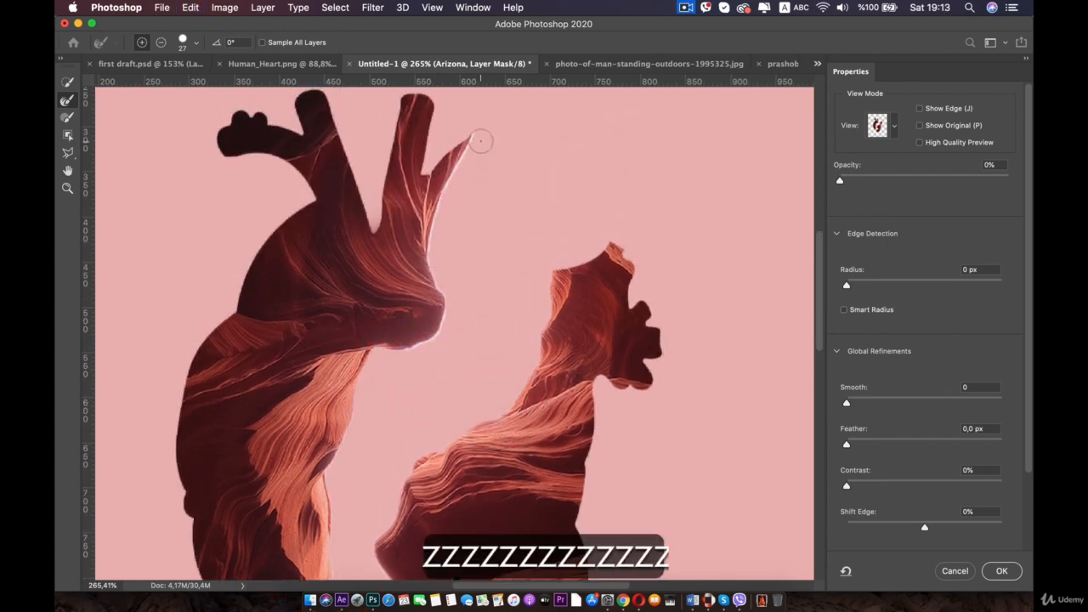
click(450, 189)
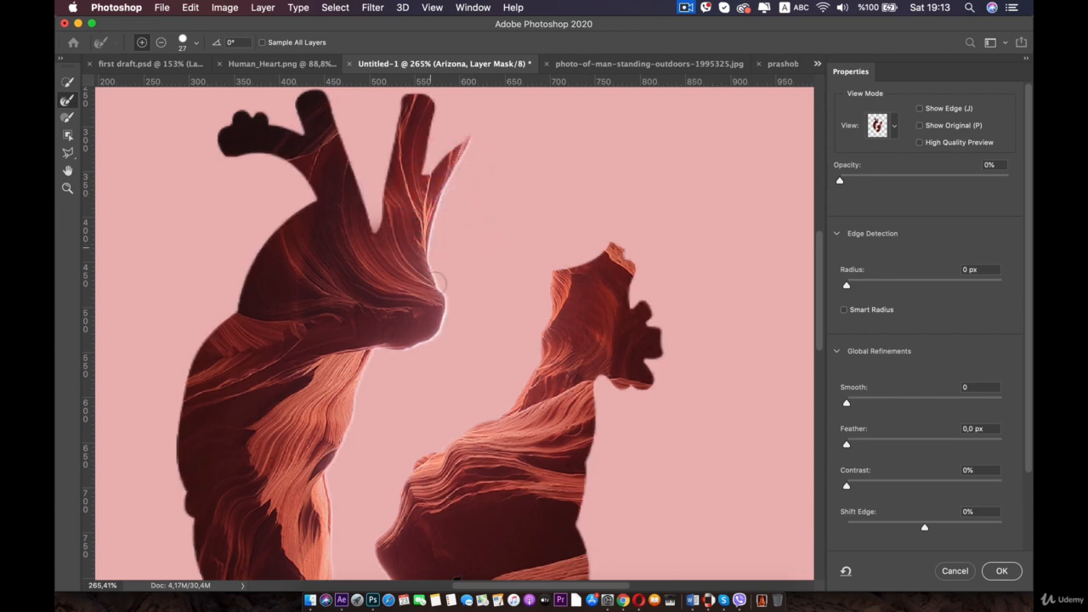
click(436, 296)
drag(368, 370, 405, 367)
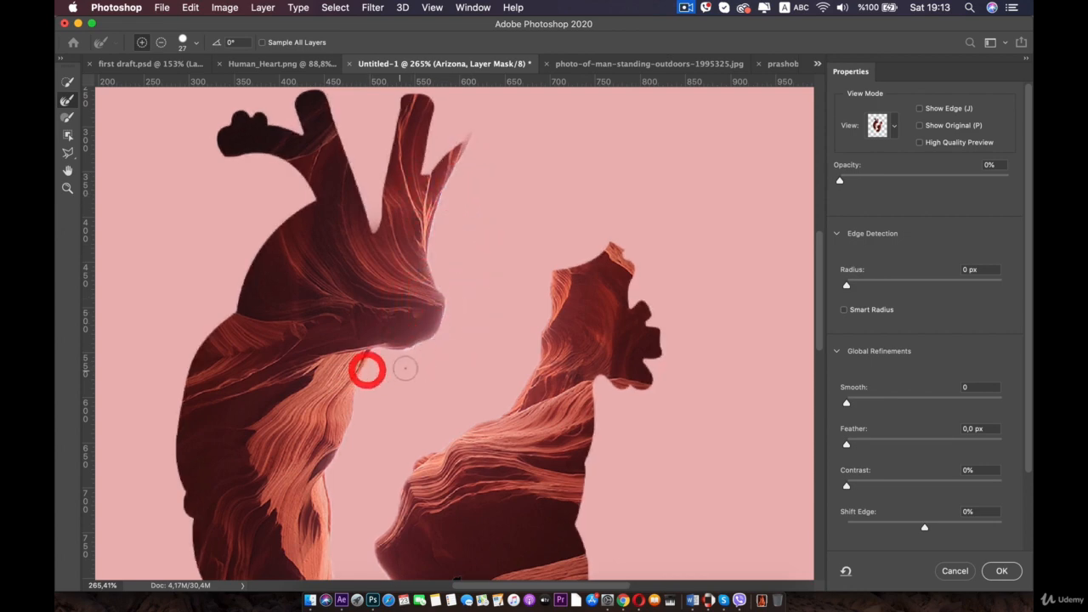
click(386, 354)
click(436, 351)
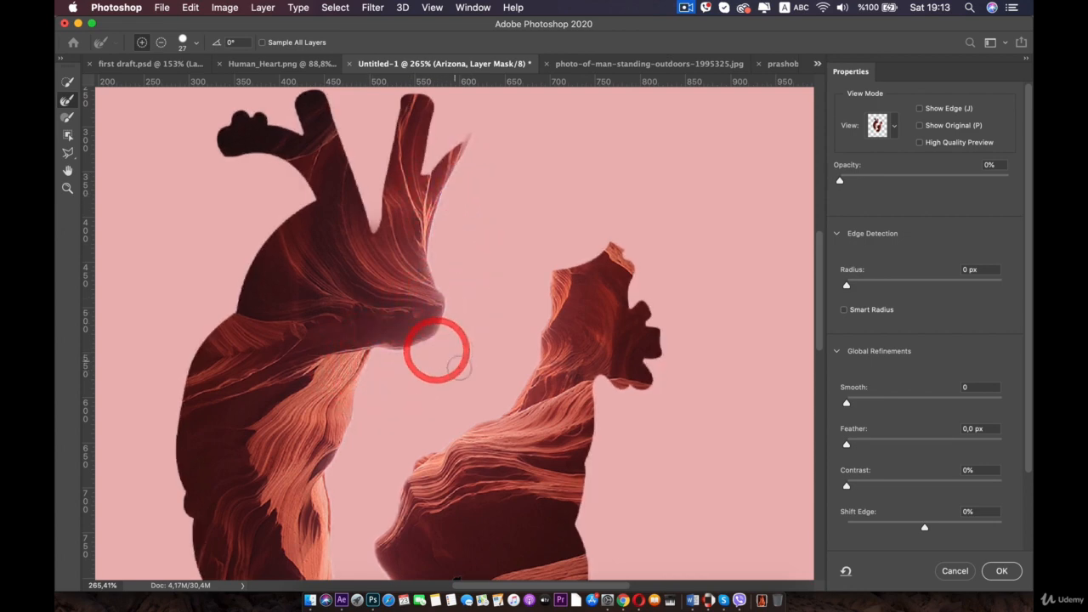
scroll(405, 400, down, 3)
click(412, 364)
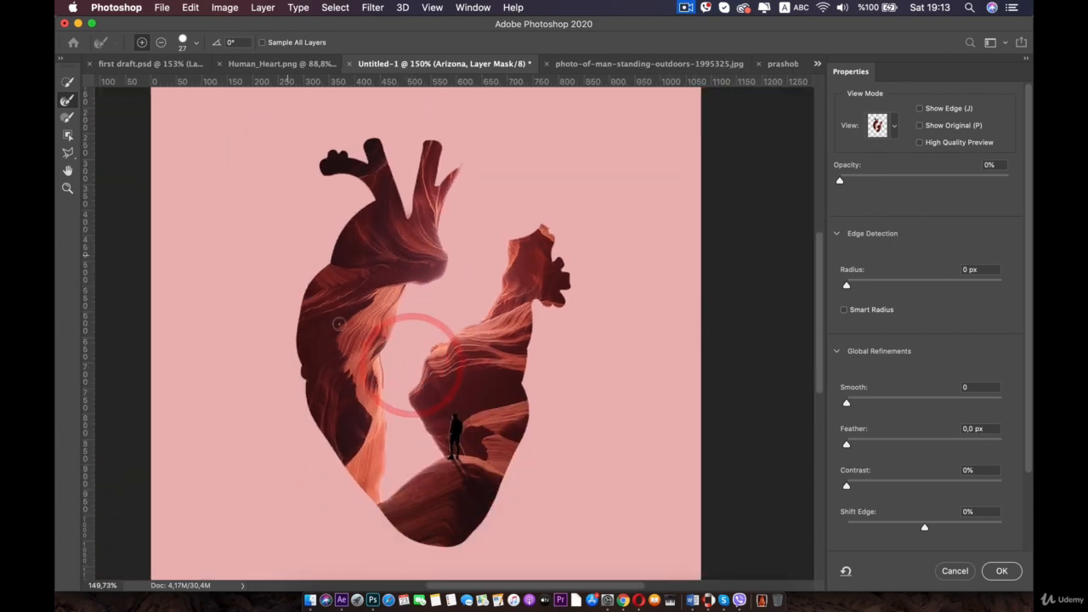
click(1003, 569)
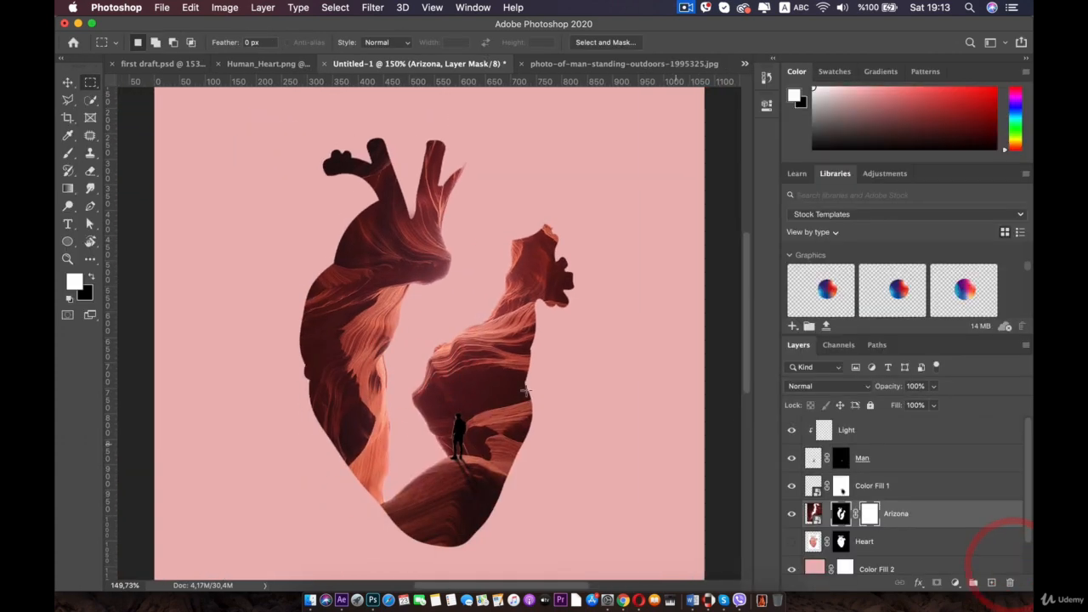
- Create a new layer above Arizona and name it "Shadow of the arizona"
key(super+0)
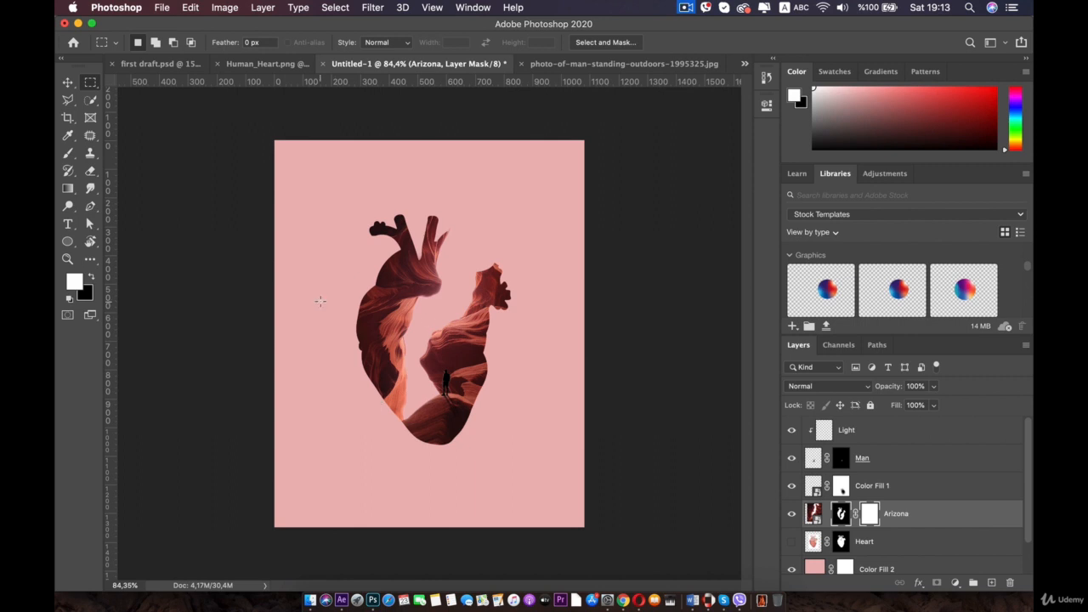
scroll(321, 301, up, 4)
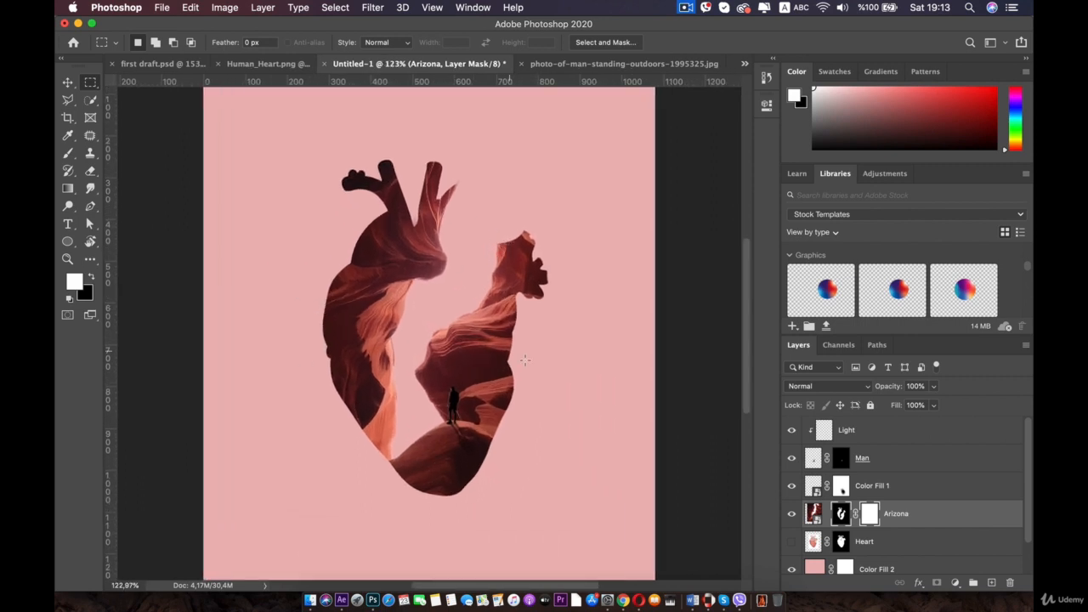
click(69, 82)
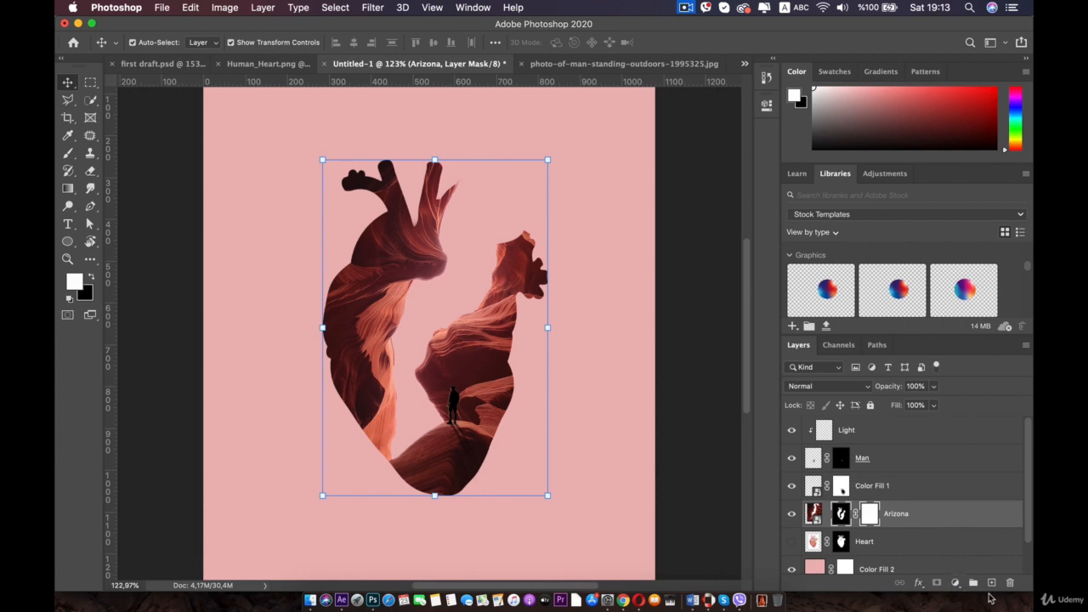
click(991, 582)
double_click(837, 513)
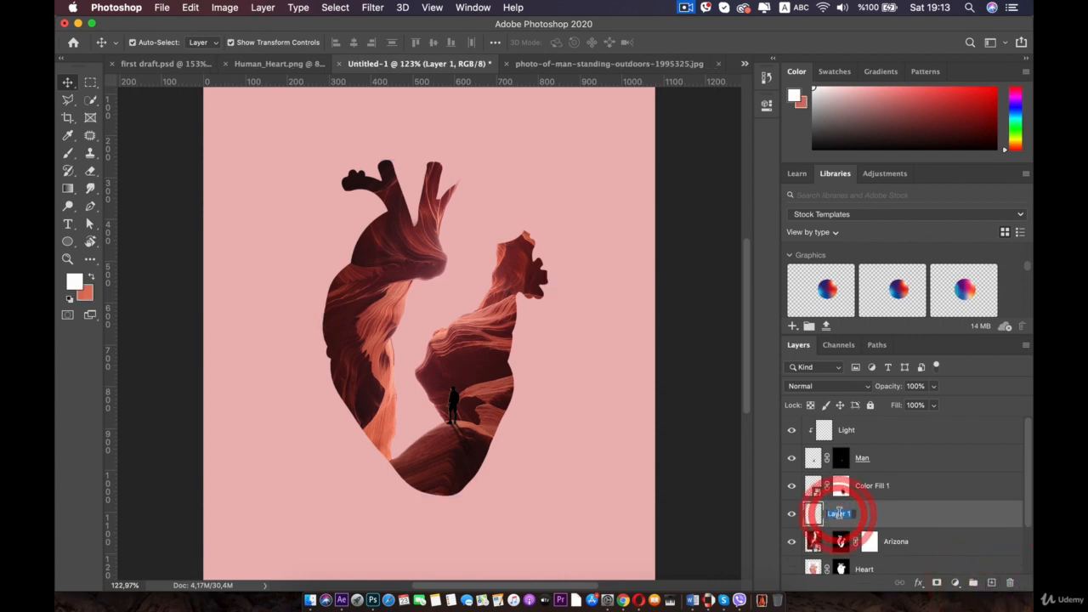
text(Show)
key(BackSpace)
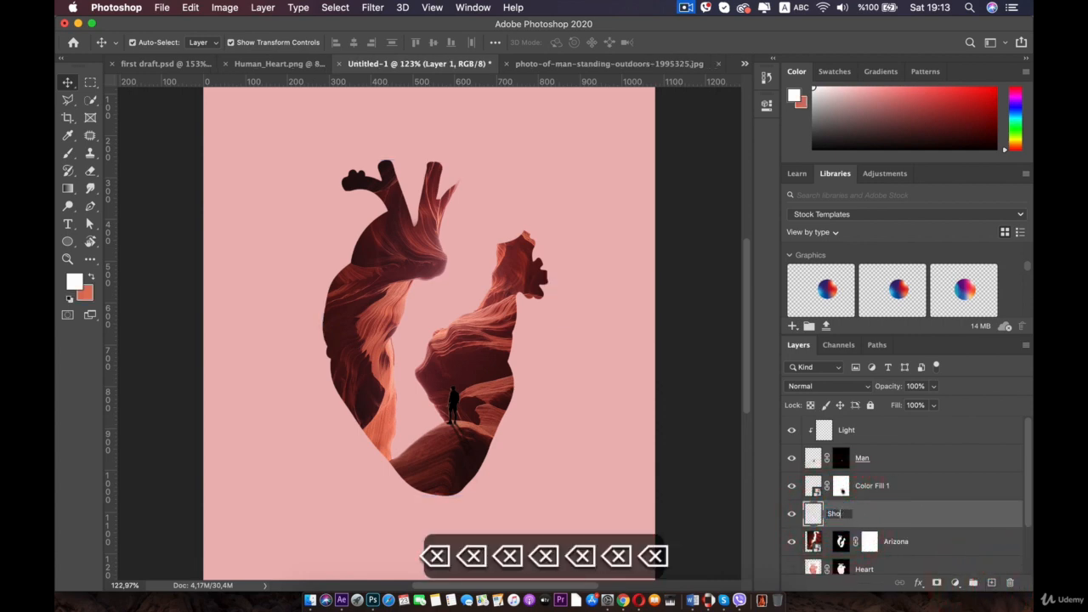
text(dowe)
key(BackSpace)
key(BackSpace)
key(BackSpace)
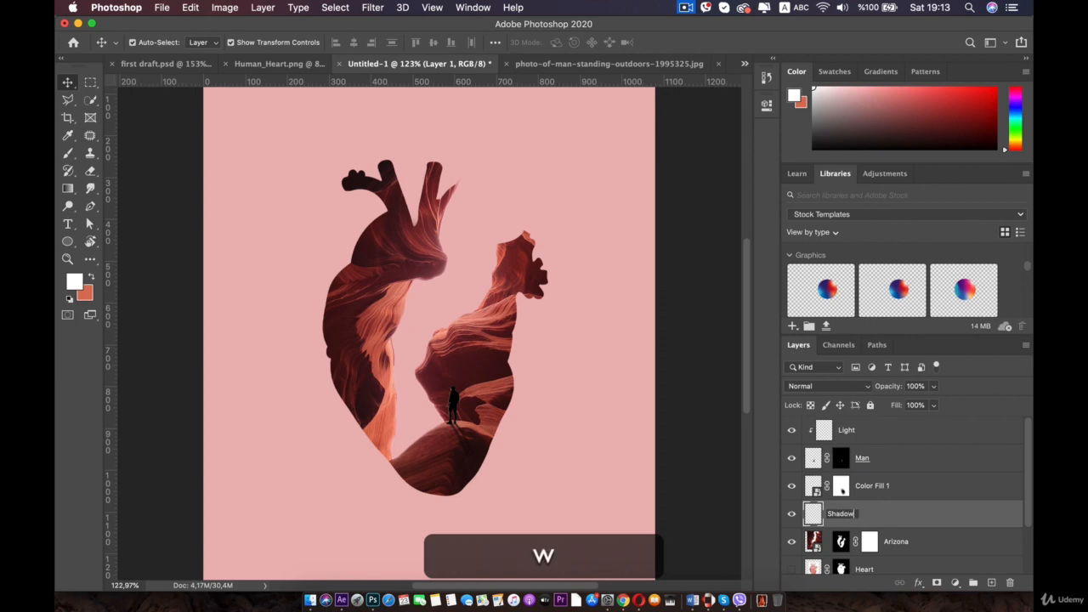
text(ow of the arizona)
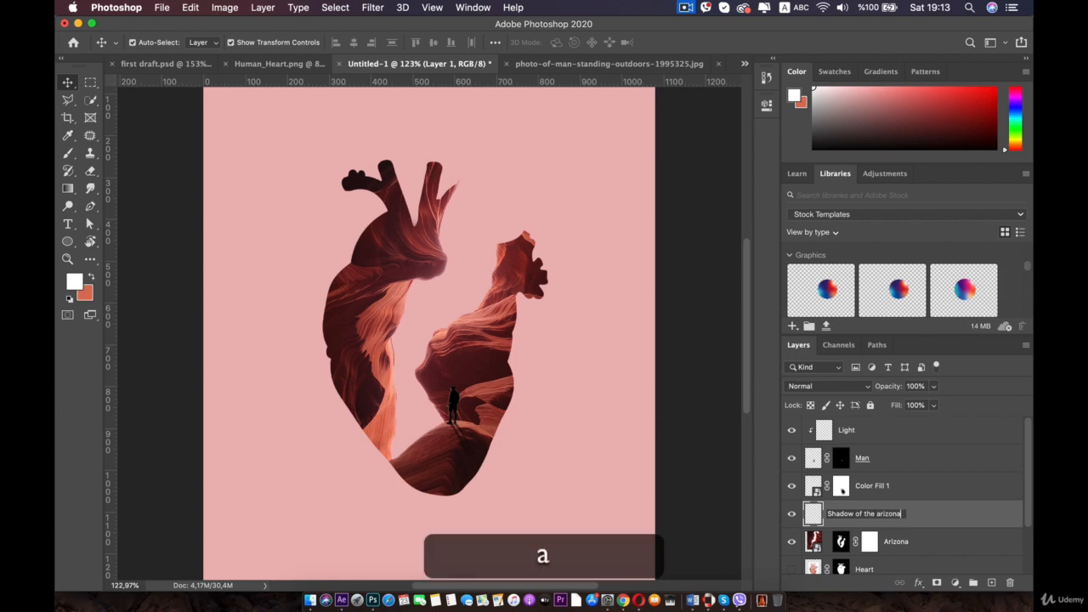
key(Return)
- Clip the Shadow of the arizona layer to Arizona and set its blend mode to Multiply
scroll(923, 488, down, 1)
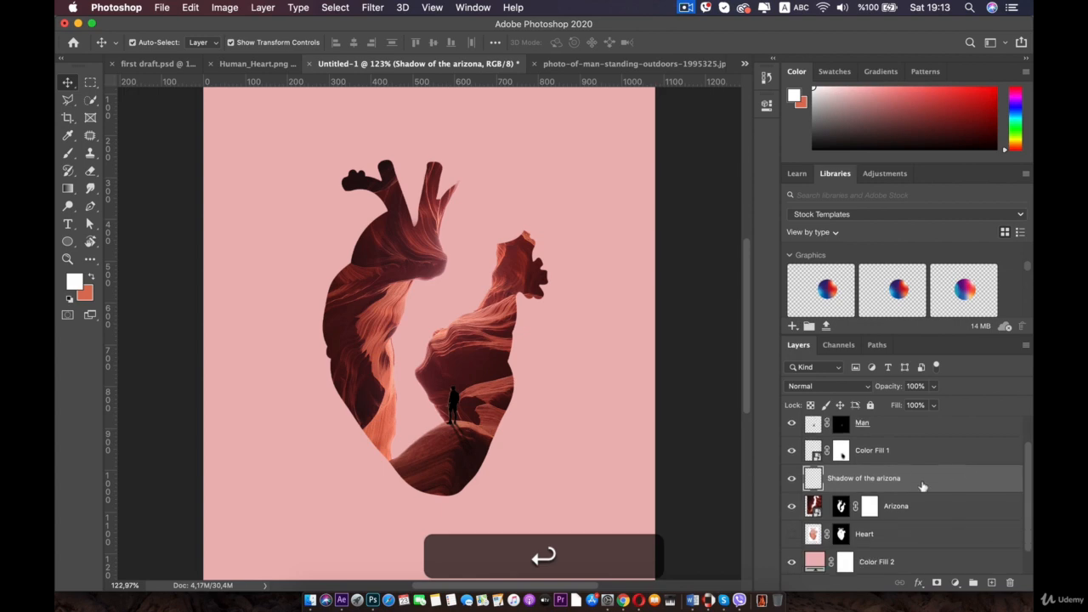
alt+click(832, 491)
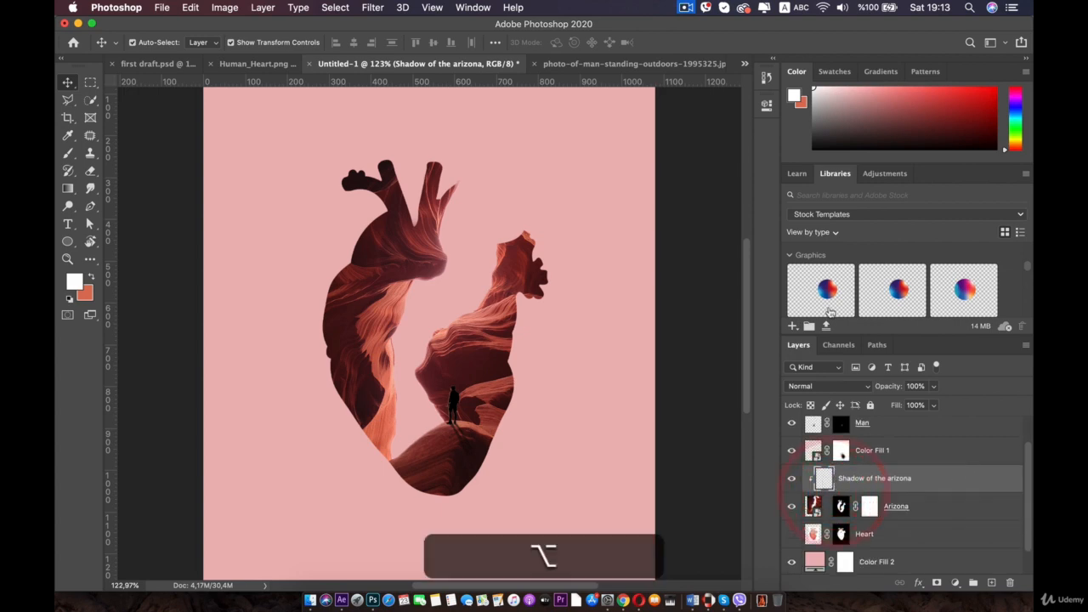
click(867, 386)
click(814, 424)
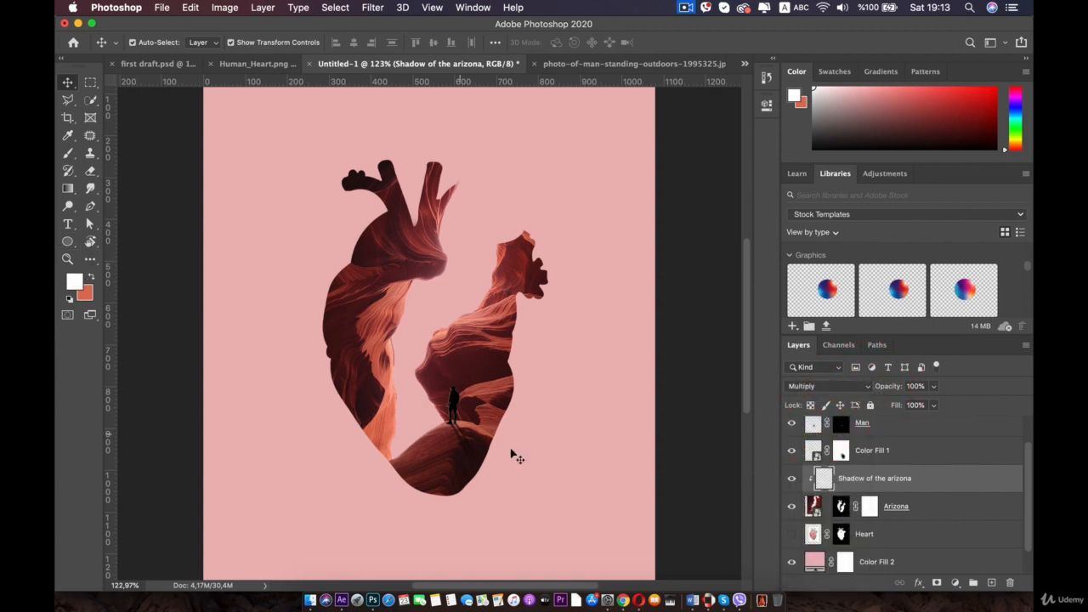
- Sample a dark canyon color below the man and set a soft round brush to 159 px
scroll(443, 463, up, 5)
drag(441, 462, 435, 296)
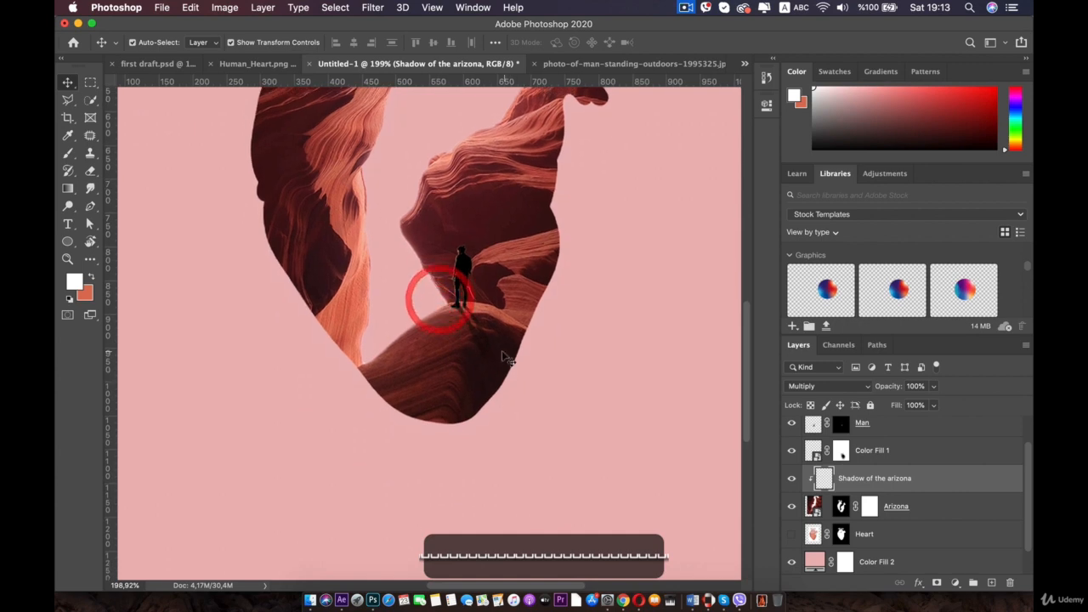
click(66, 135)
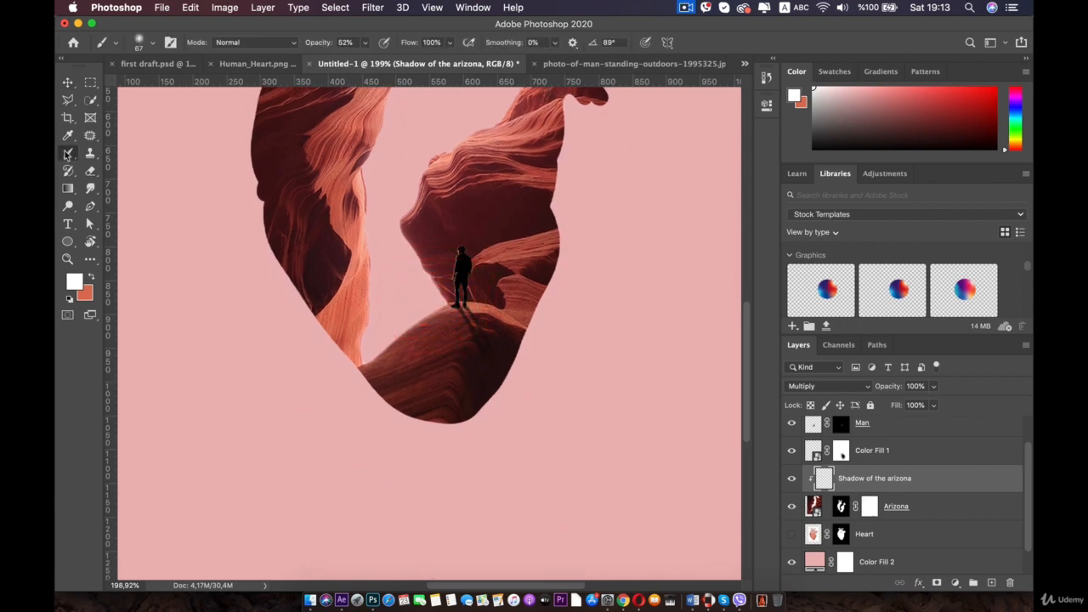
click(502, 364)
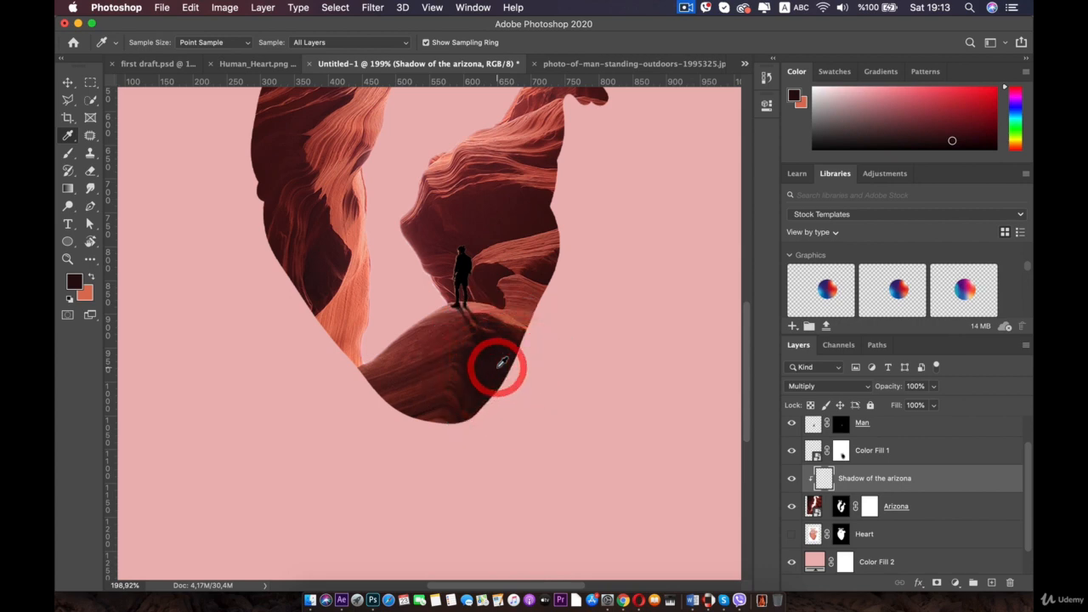
key(b)
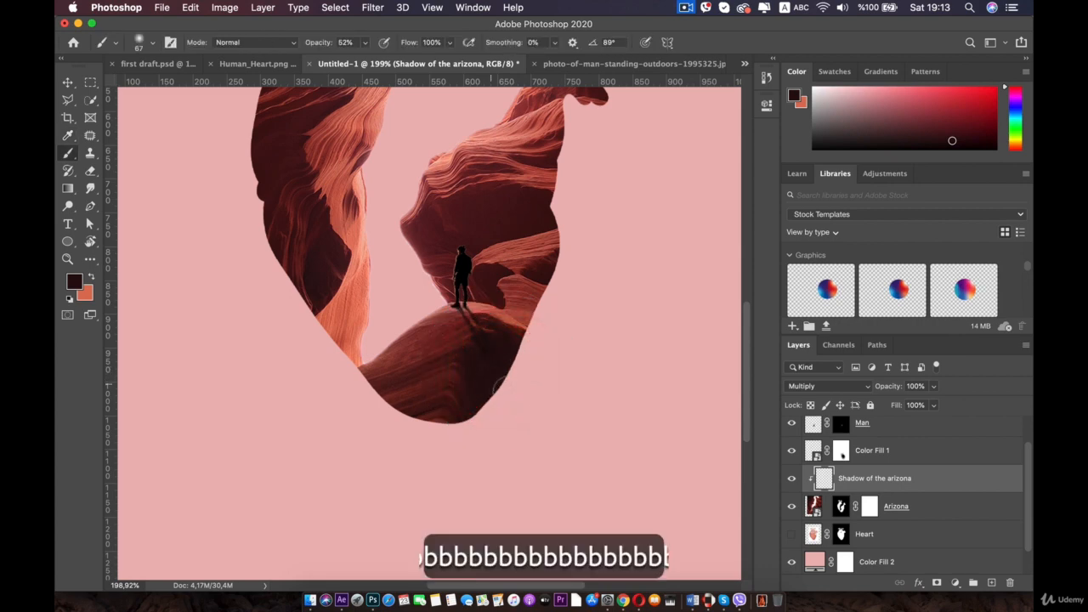
right_click(539, 427)
drag(654, 397, 672, 393)
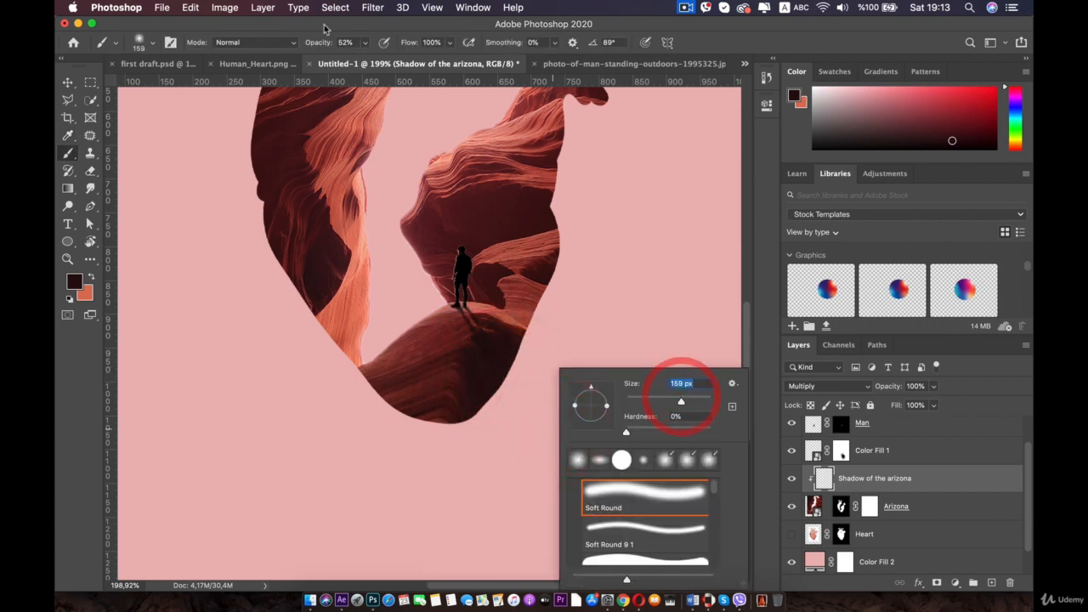
- Lower the brush opacity to 27% and paint dark shading along the canyon edges inside the heart on the Shadow of the arizona layer
drag(365, 41, 350, 61)
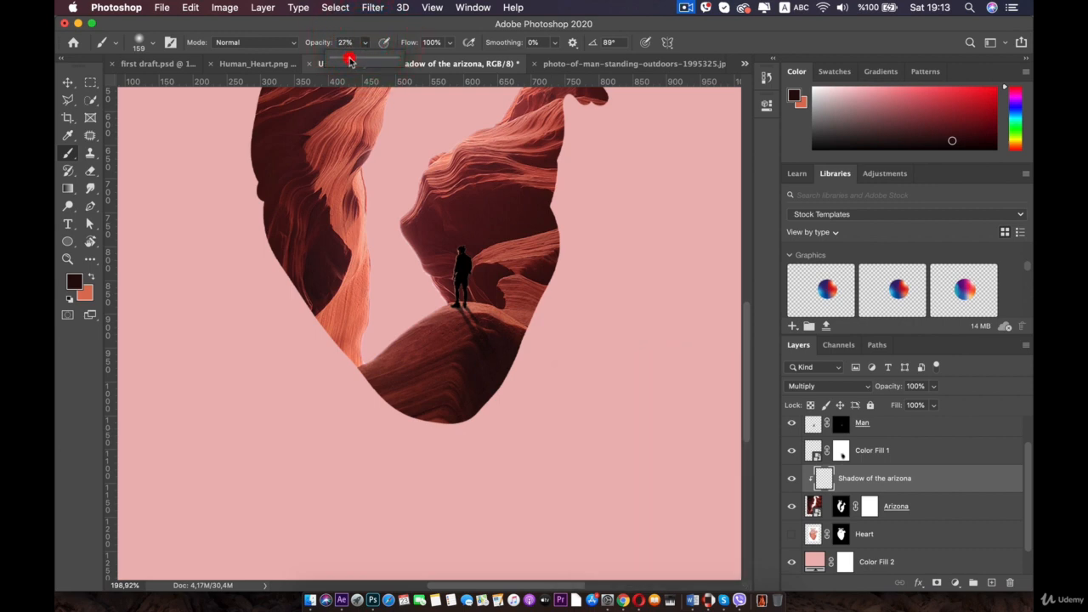
mouse_move(224, 161)
mouse_down()
mouse_move(250, 302)
mouse_move(258, 177)
mouse_move(288, 312)
mouse_move(291, 254)
mouse_move(364, 396)
mouse_move(426, 432)
mouse_up()
drag(259, 287, 266, 396)
mouse_move(286, 275)
mouse_down()
mouse_move(291, 190)
mouse_move(259, 234)
mouse_move(237, 304)
mouse_move(226, 136)
mouse_up()
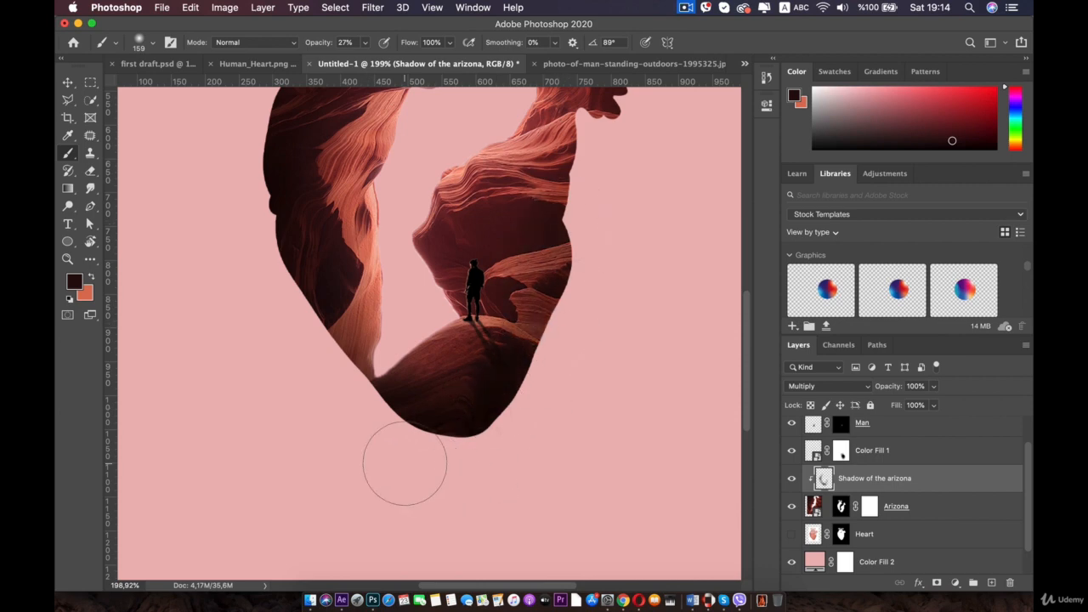
drag(560, 288, 527, 365)
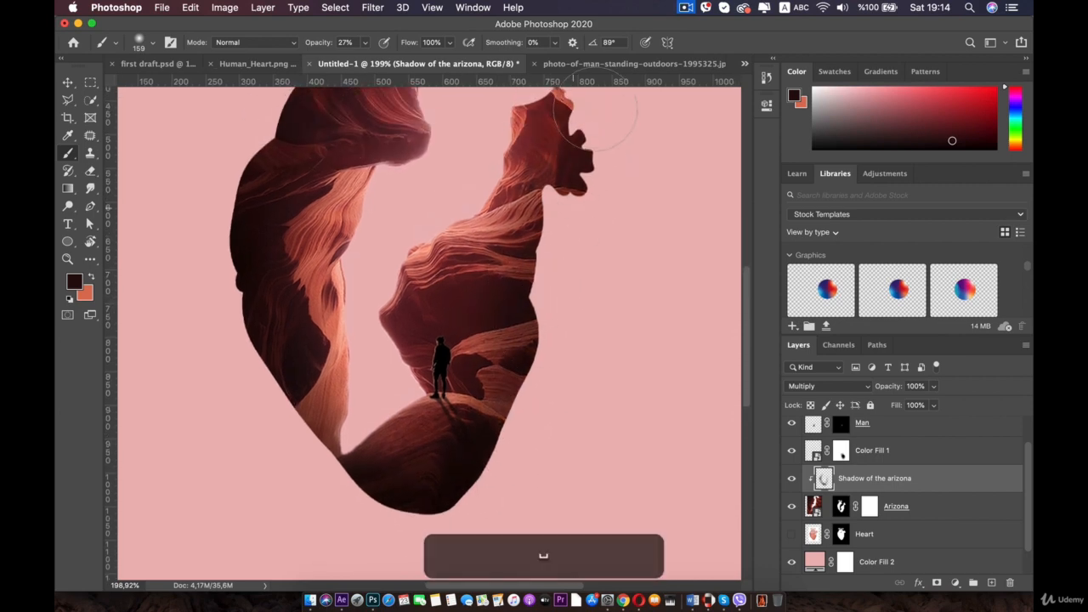
drag(364, 136, 323, 126)
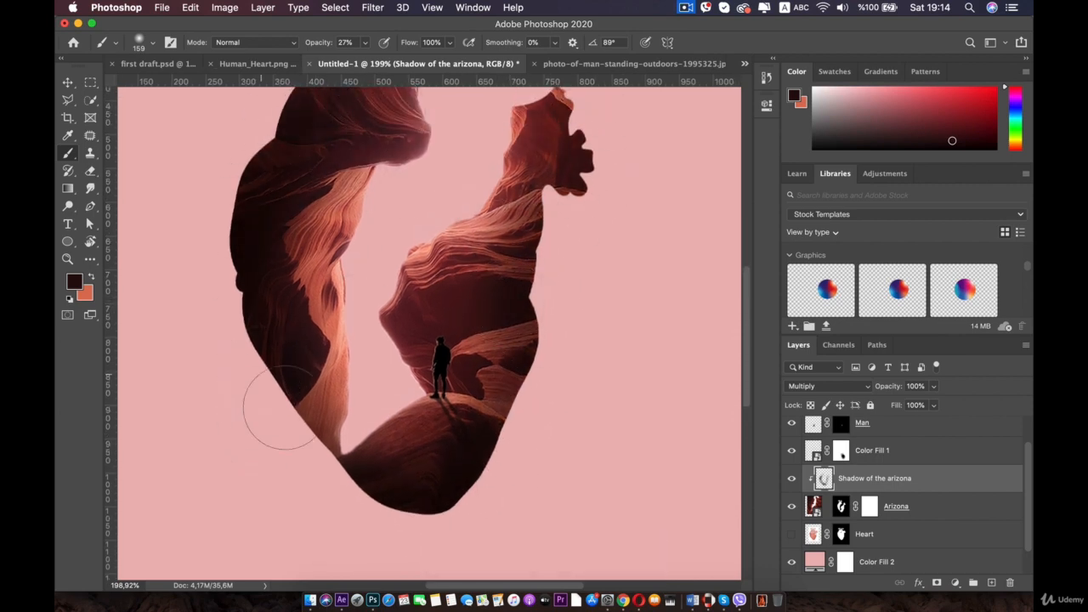
mouse_move(280, 408)
mouse_down()
mouse_move(318, 387)
mouse_move(444, 485)
mouse_move(527, 331)
mouse_move(278, 529)
mouse_move(274, 357)
mouse_up()
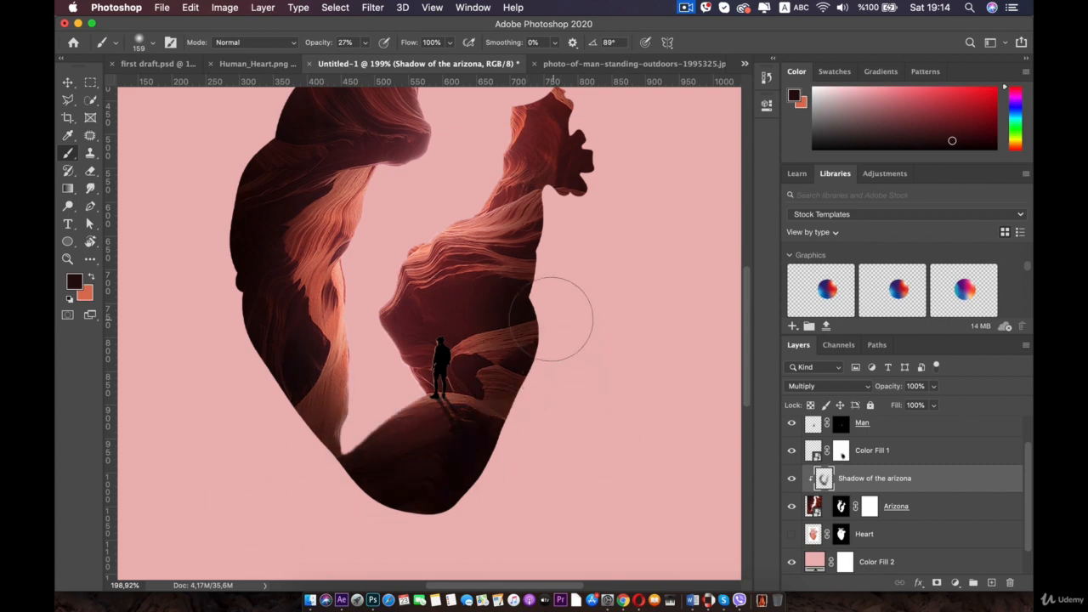
mouse_move(551, 319)
mouse_down()
mouse_move(317, 350)
mouse_move(397, 196)
mouse_move(398, 74)
mouse_move(568, 117)
mouse_up()
key(super+minus)
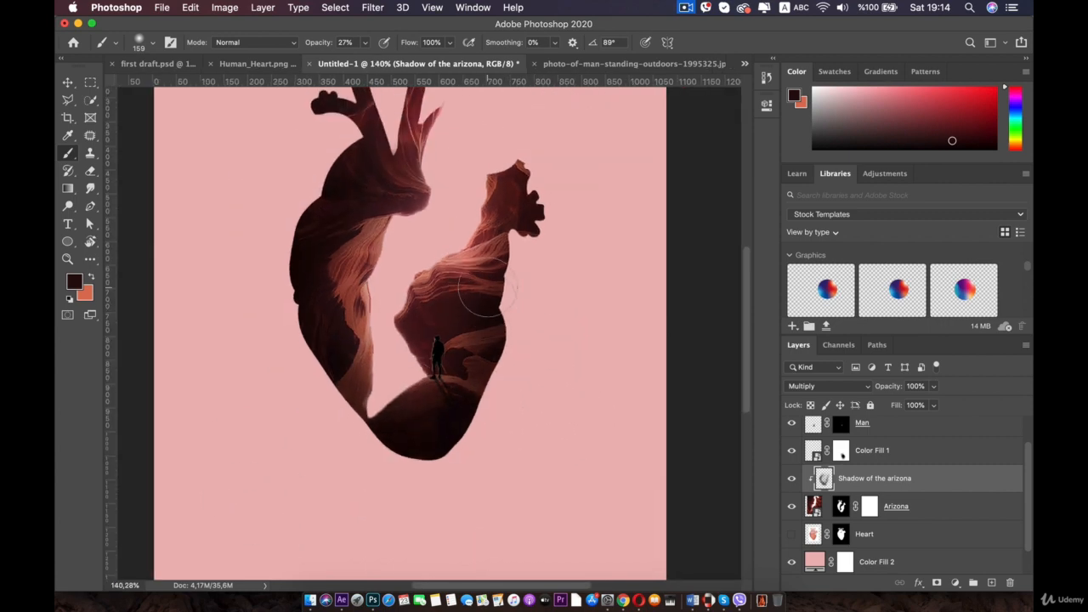
- Add a layer mask to Shadow of the arizona and paint it with a black 95 px soft brush at 12% opacity to soften the shading
click(936, 583)
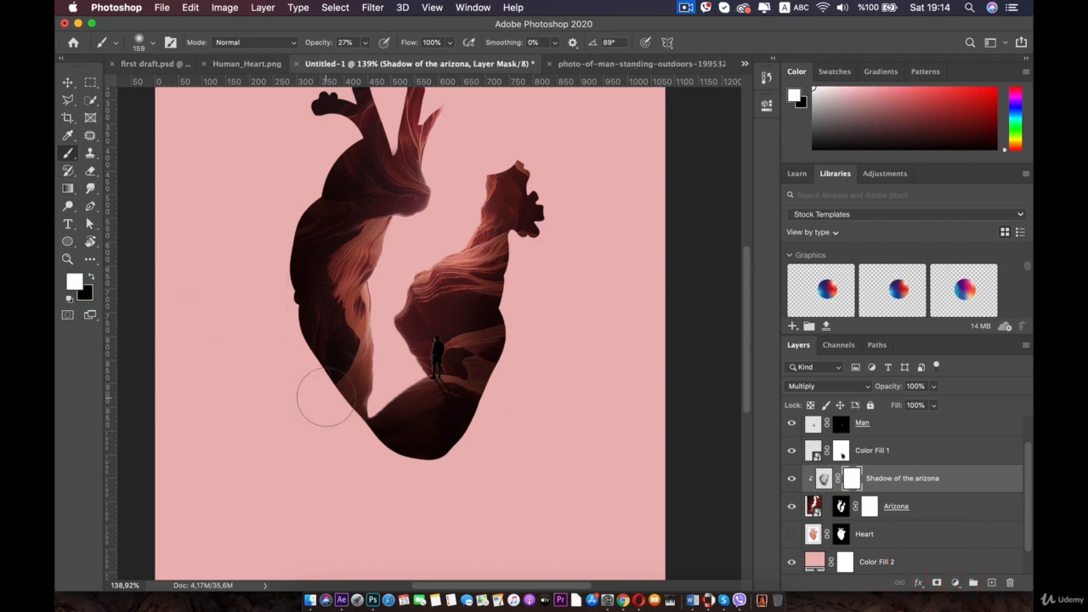
key(x)
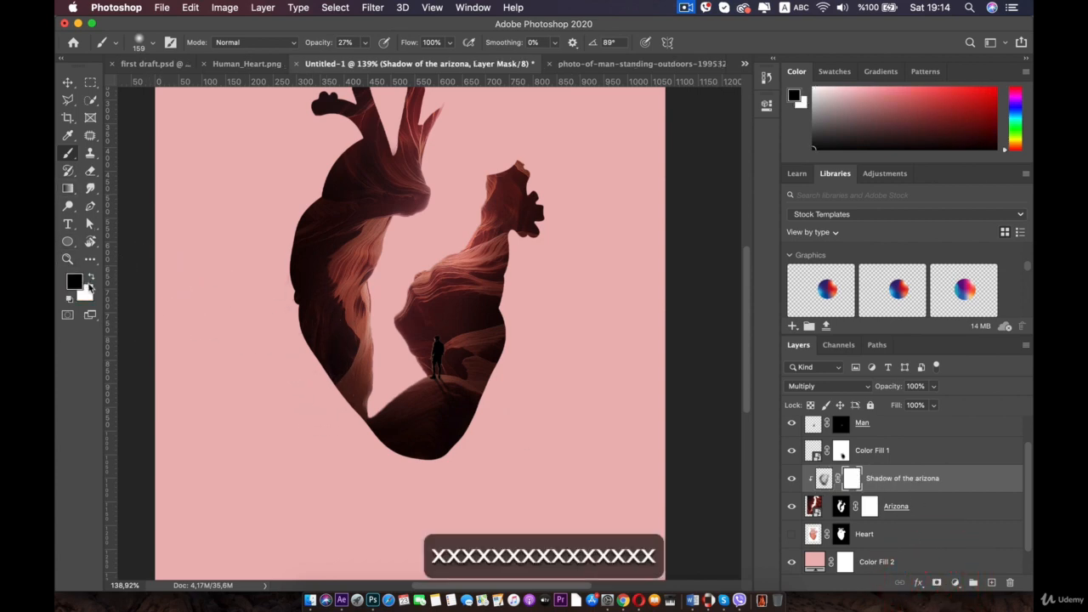
right_click(377, 261)
drag(502, 293, 507, 294)
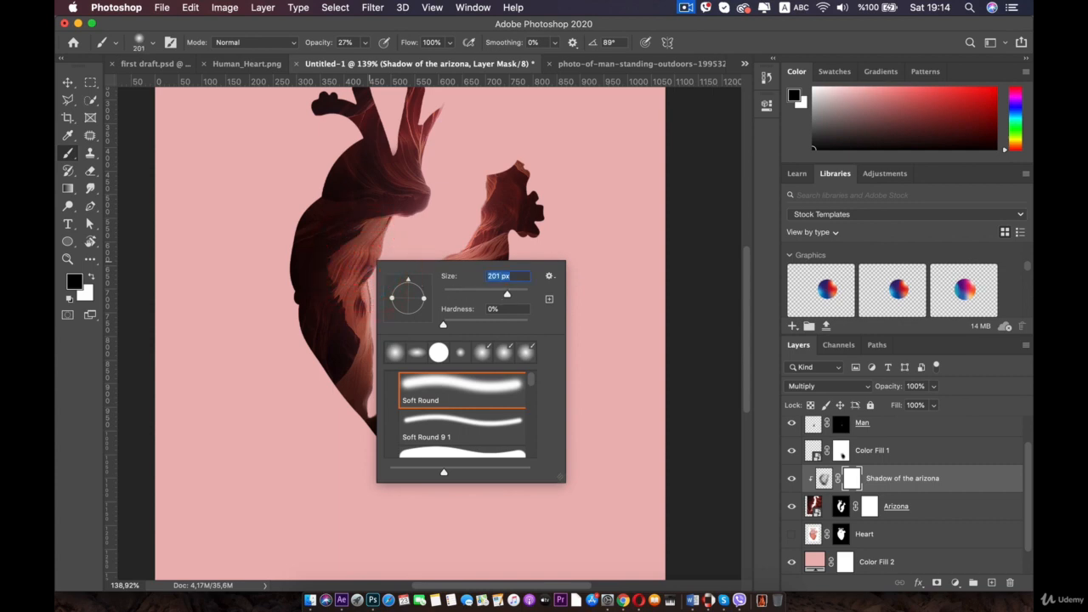
drag(366, 42, 355, 63)
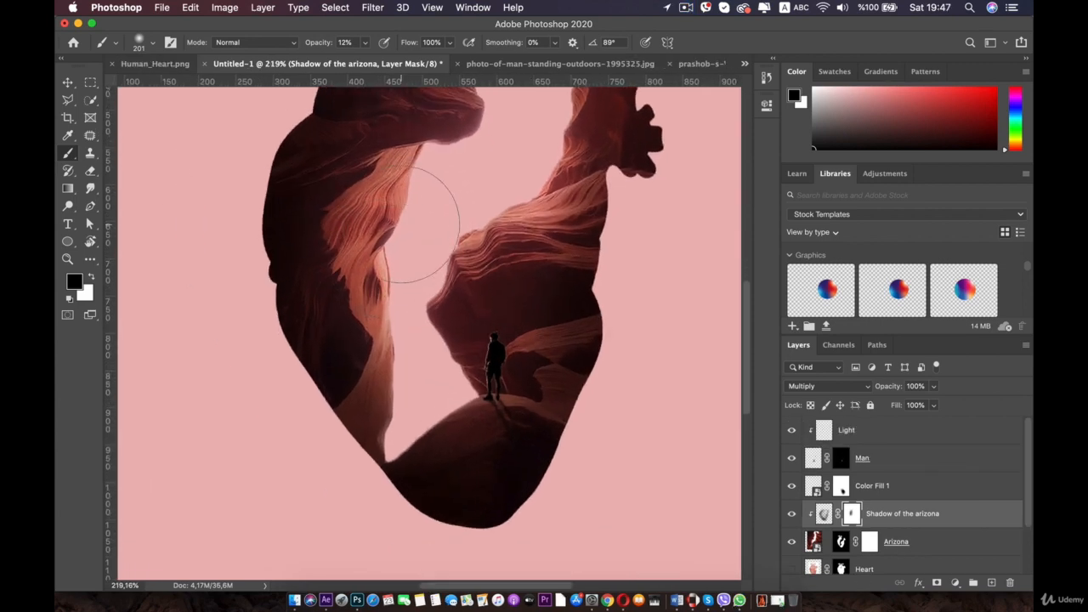
right_click(425, 233)
drag(537, 254, 522, 258)
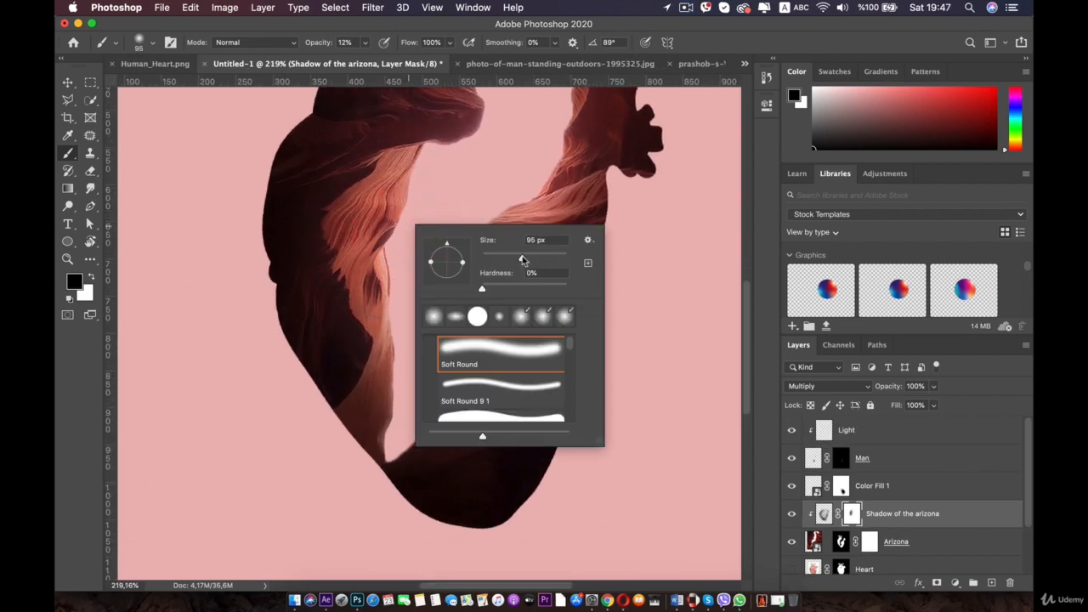
key(Return)
drag(397, 347, 372, 432)
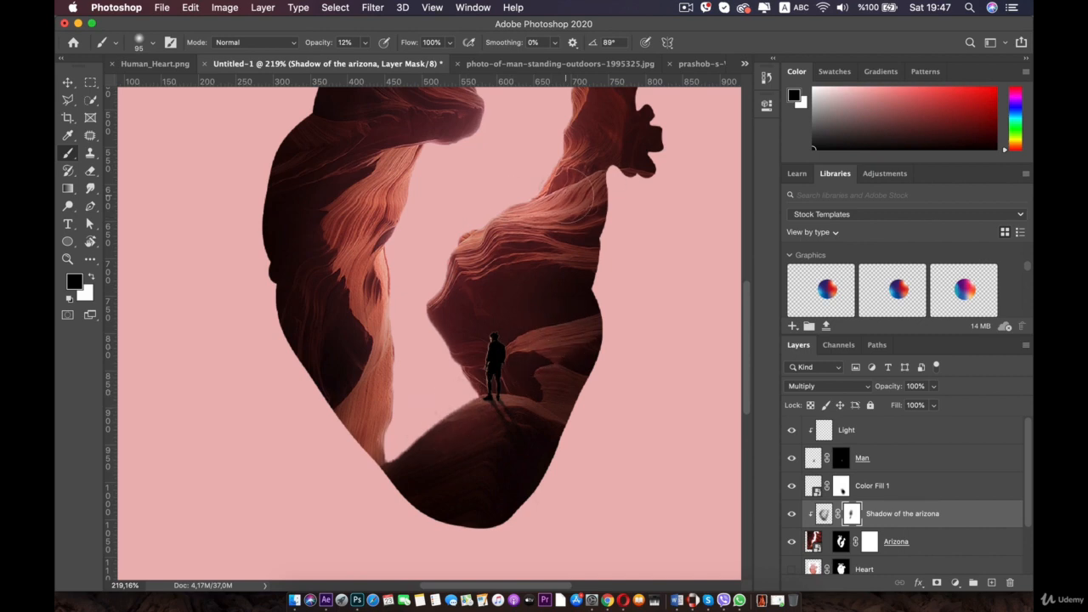
- Paint the mask with a 220 px brush at 6% opacity to fade the shading near the heart's top and bottom
scroll(582, 136, down, 3)
mouse_move(552, 228)
mouse_down()
mouse_move(565, 180)
mouse_move(583, 214)
mouse_up()
right_click(463, 198)
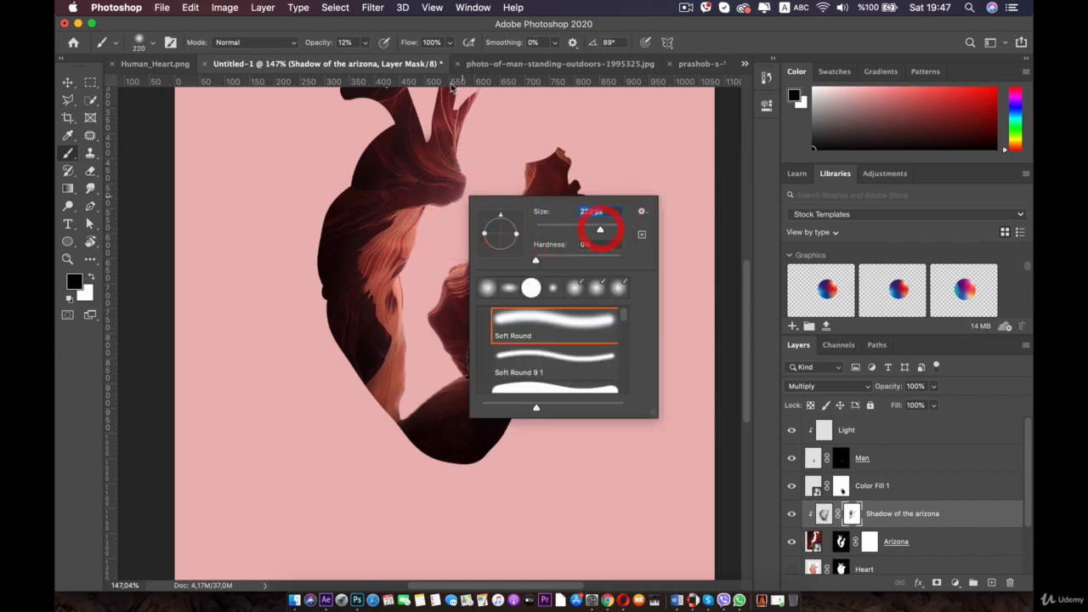
click(366, 43)
drag(367, 61, 362, 61)
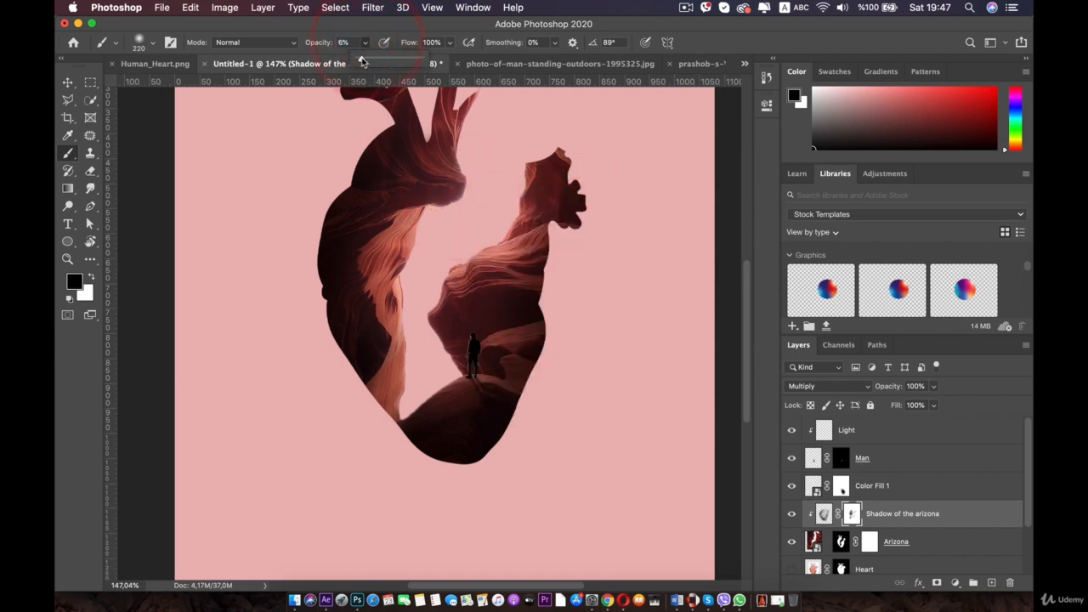
click(372, 192)
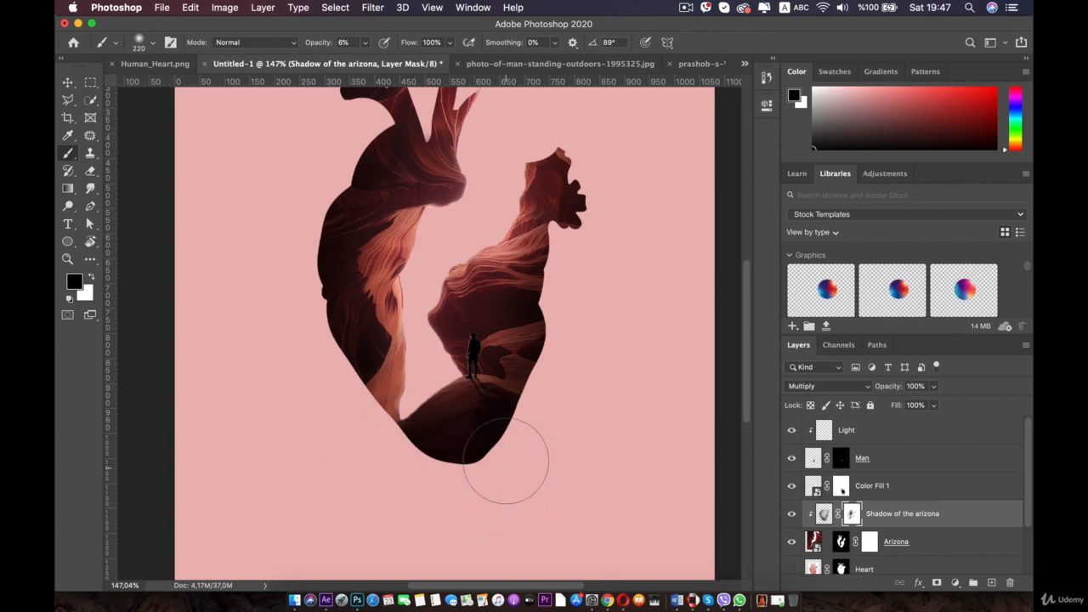
mouse_move(506, 461)
mouse_down()
mouse_move(522, 413)
mouse_move(396, 476)
mouse_up()
mouse_move(406, 429)
mouse_down()
mouse_move(430, 491)
mouse_move(536, 419)
mouse_move(422, 437)
mouse_up()
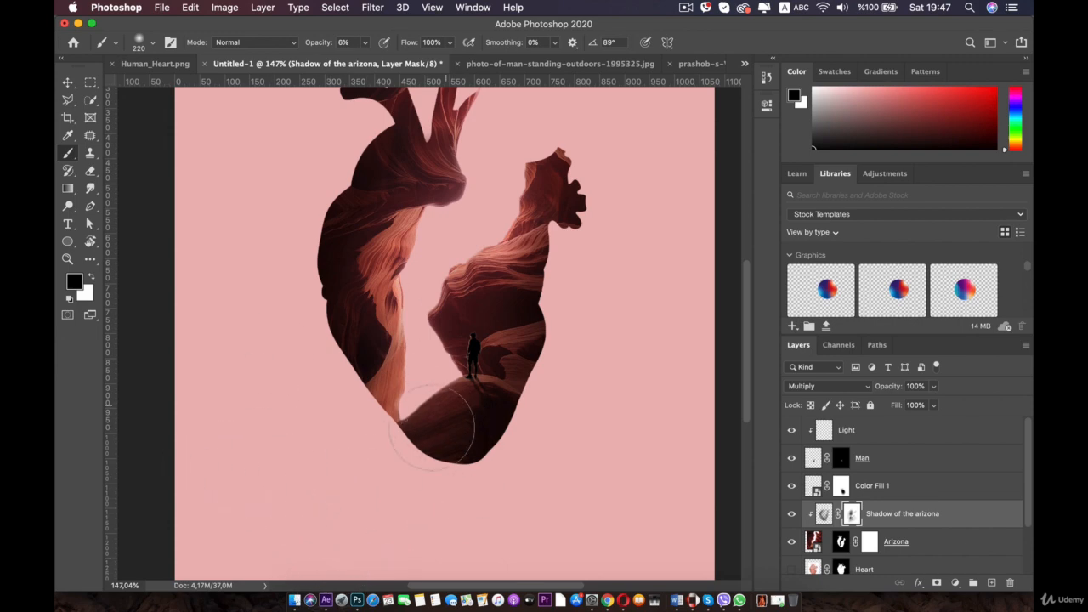
scroll(424, 248, down, 5)
scroll(419, 240, up, 5)
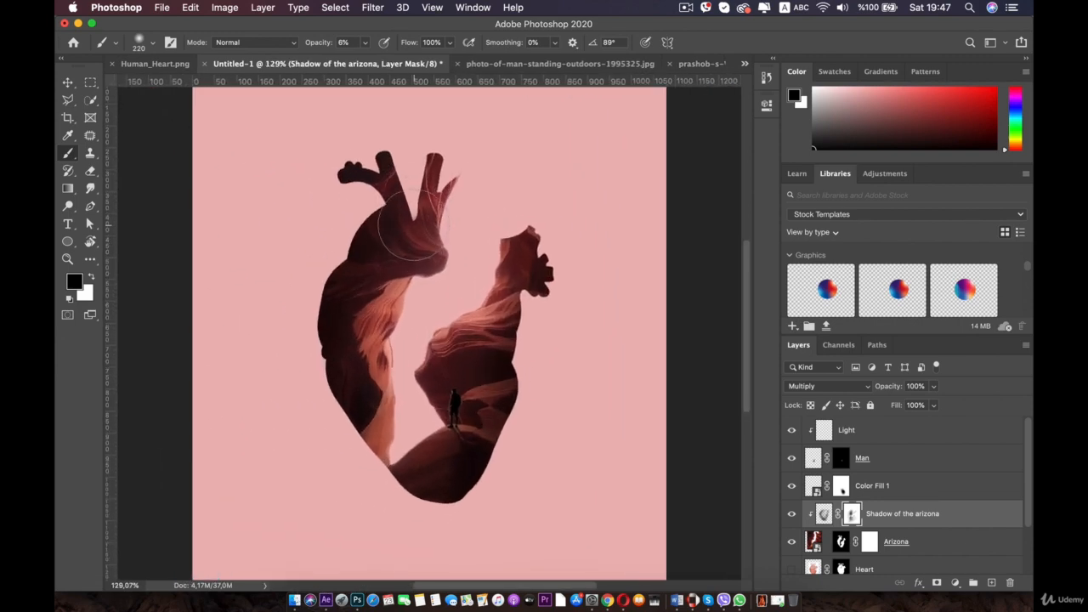
- Select the Color Fill 2 layer and locate the birds PNG in the double exposure folder
click(67, 81)
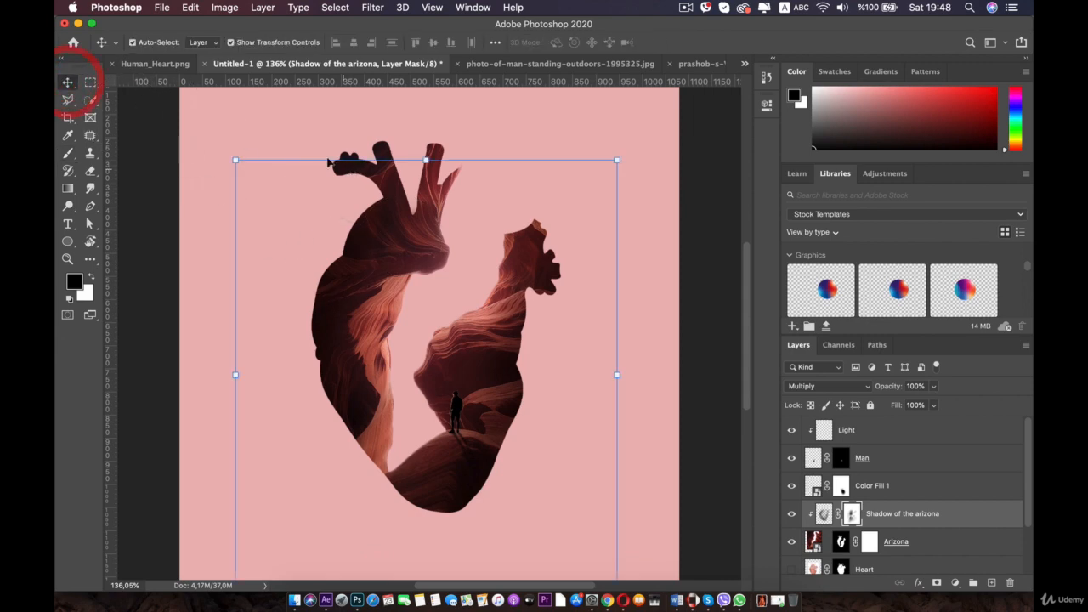
click(277, 119)
scroll(509, 356, down, 2)
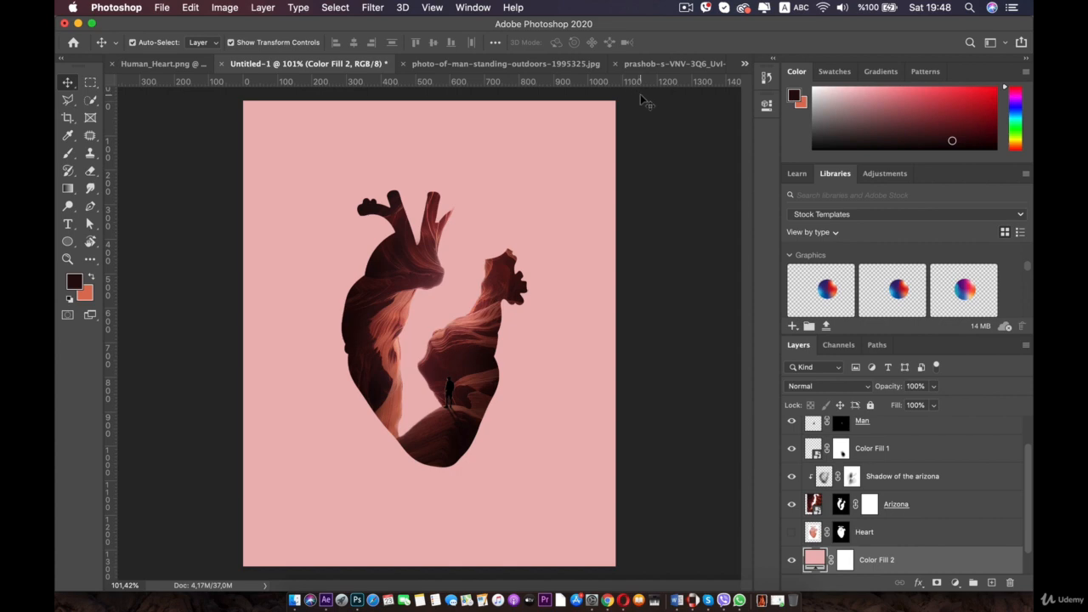
scroll(557, 183, up, 3)
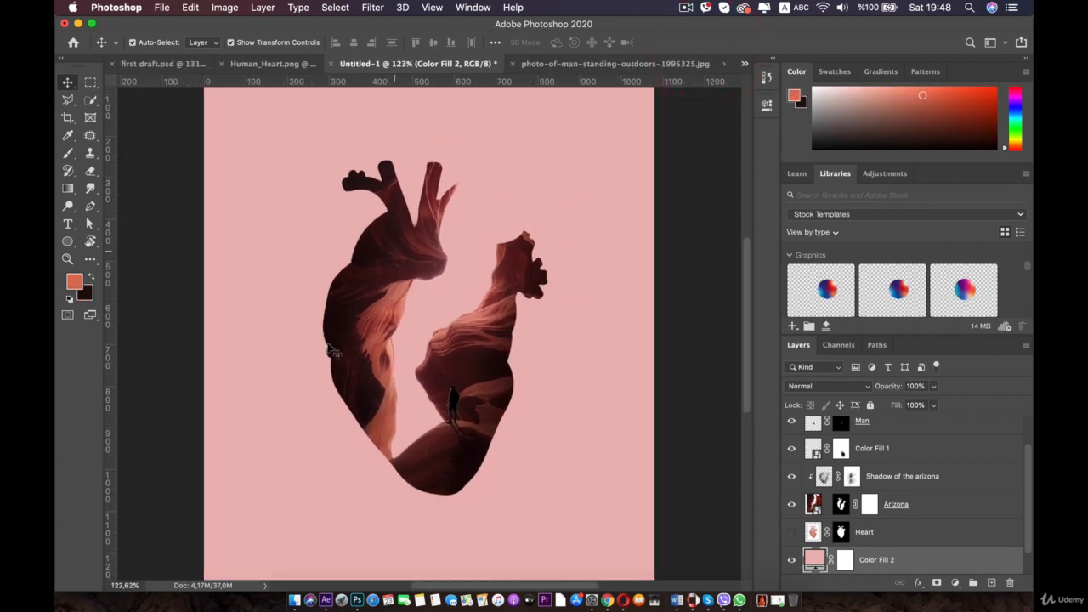
click(277, 560)
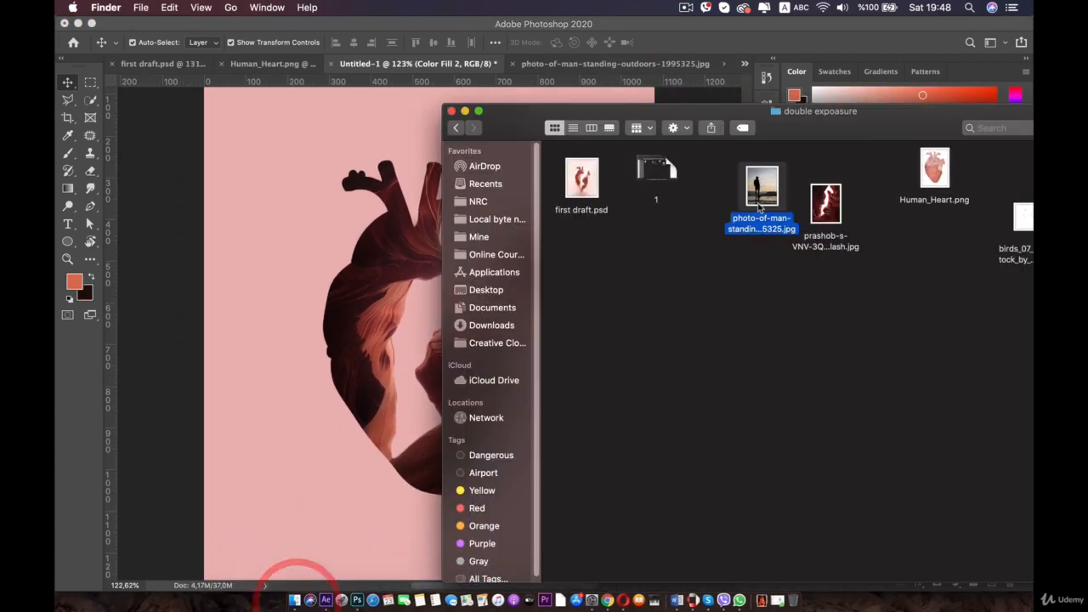
drag(862, 129, 578, 272)
click(756, 386)
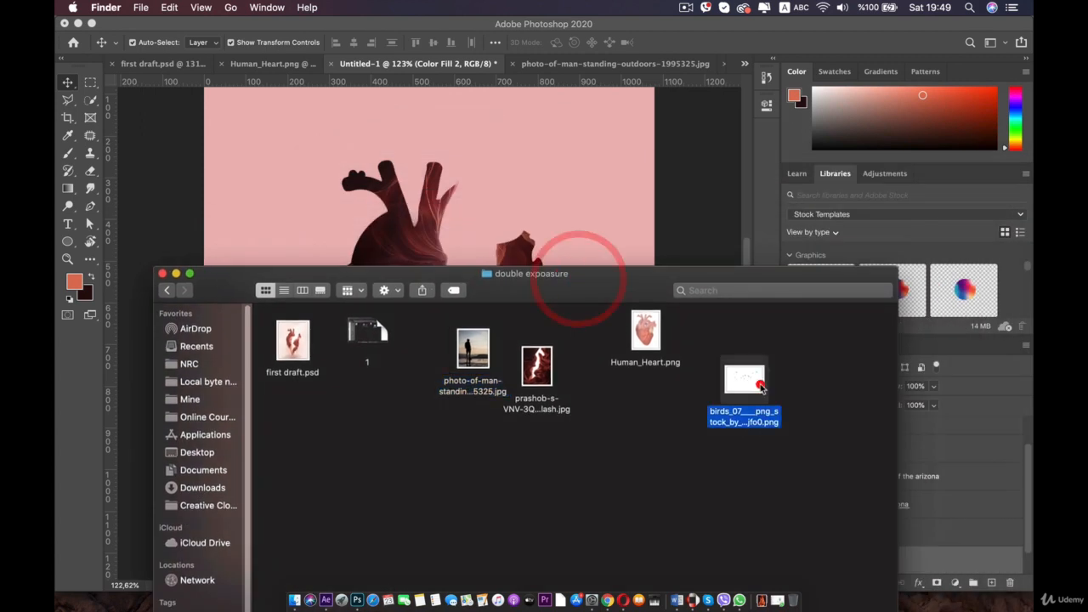
key(space)
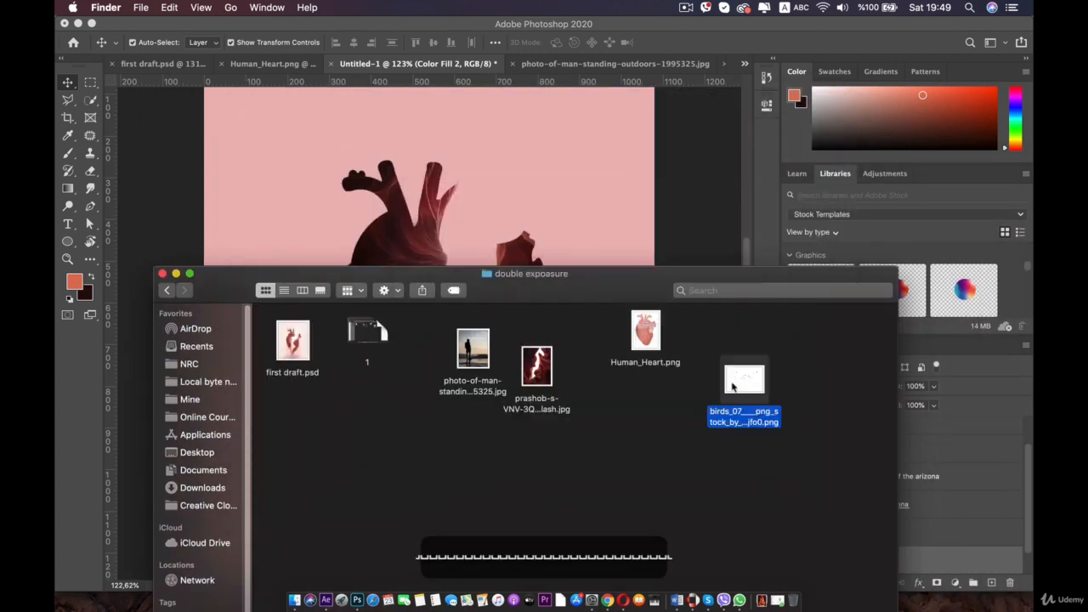
- Place the birds PNG into the document, scale it down, and position the flock above the heart's right side
drag(733, 386, 558, 205)
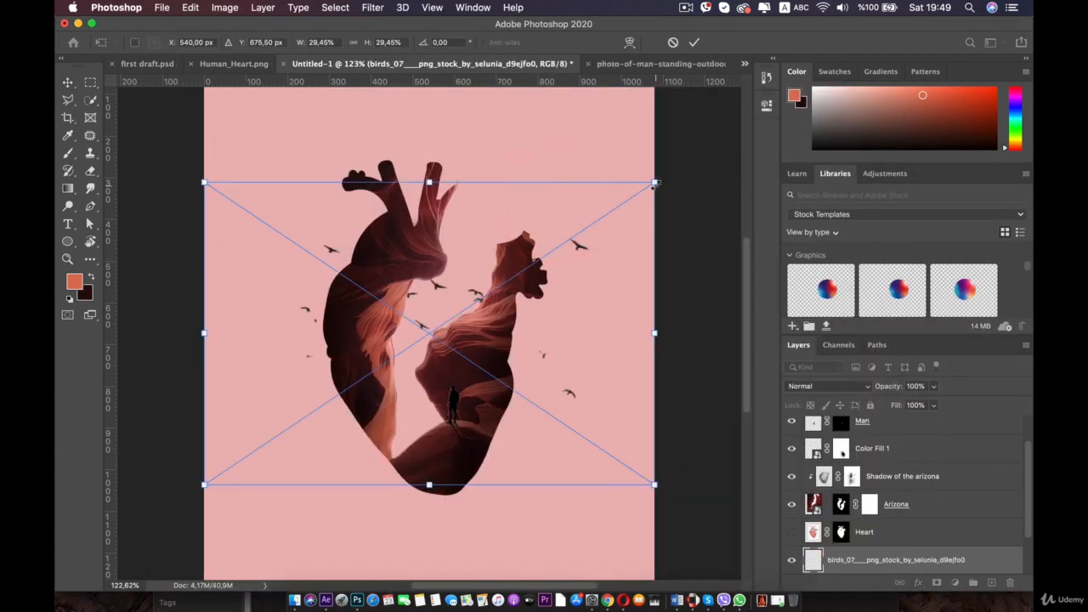
drag(654, 182, 413, 343)
drag(315, 388, 518, 208)
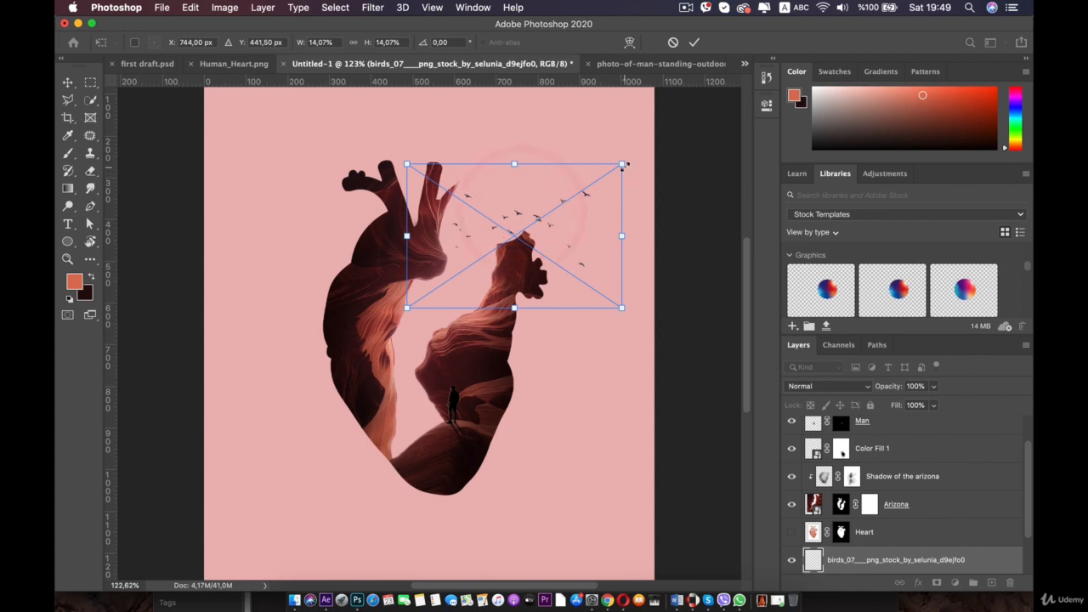
key(shift)
drag(622, 163, 595, 181)
mouse_move(532, 215)
mouse_down()
mouse_move(534, 199)
mouse_move(544, 204)
mouse_up()
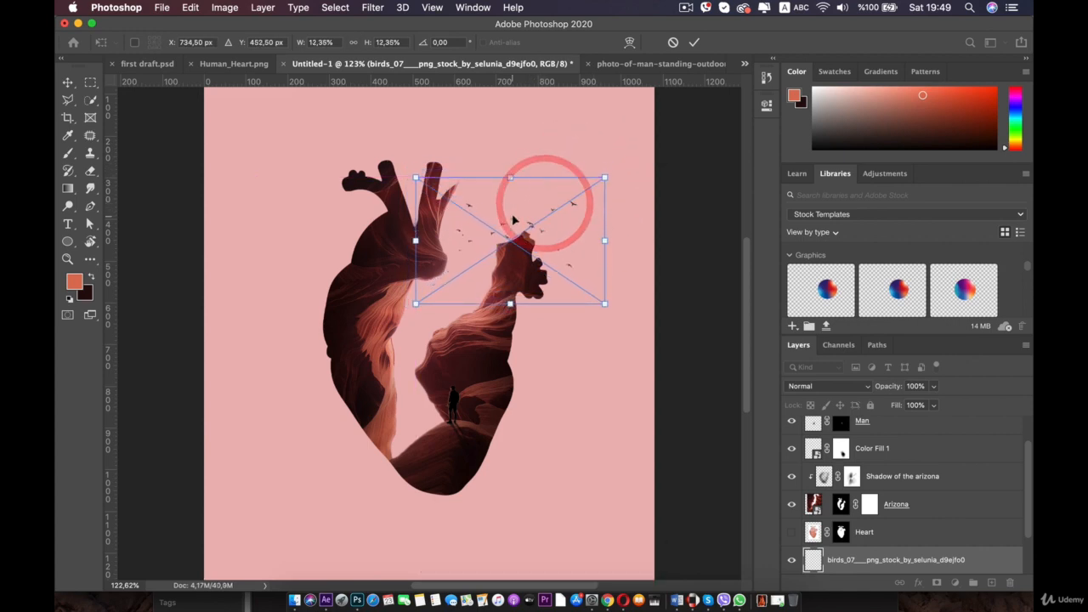
double_click(511, 213)
click(263, 221)
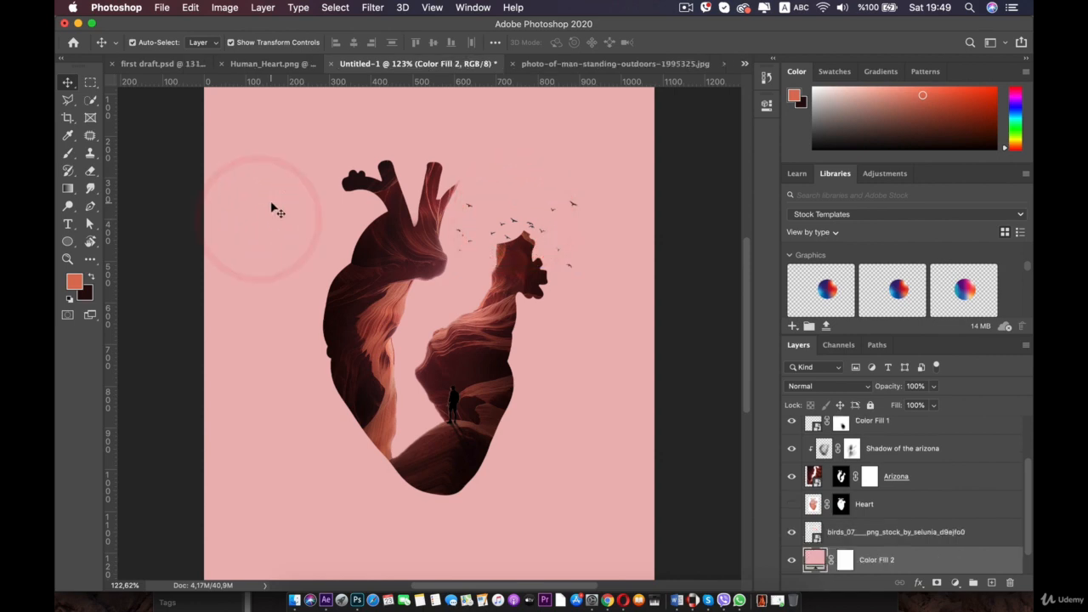
- Zoom around the canvas to review the composition and inspect the layers in the stack
scroll(271, 202, down, 3)
scroll(271, 202, up, 5)
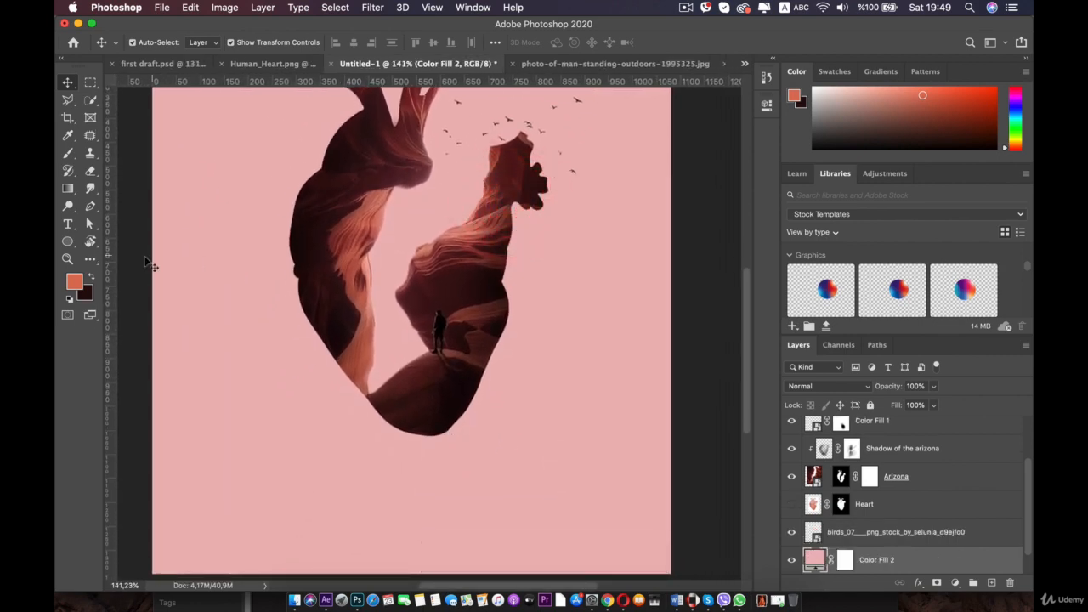
scroll(514, 375, up, 2)
scroll(501, 367, down, 3)
scroll(491, 376, up, 2)
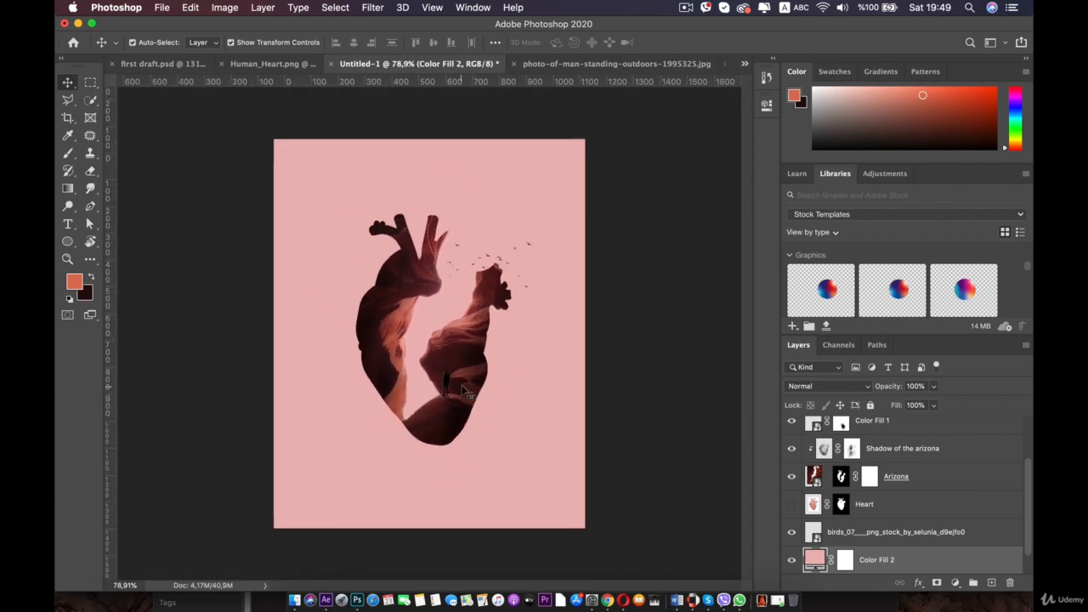
scroll(843, 483, up, 3)
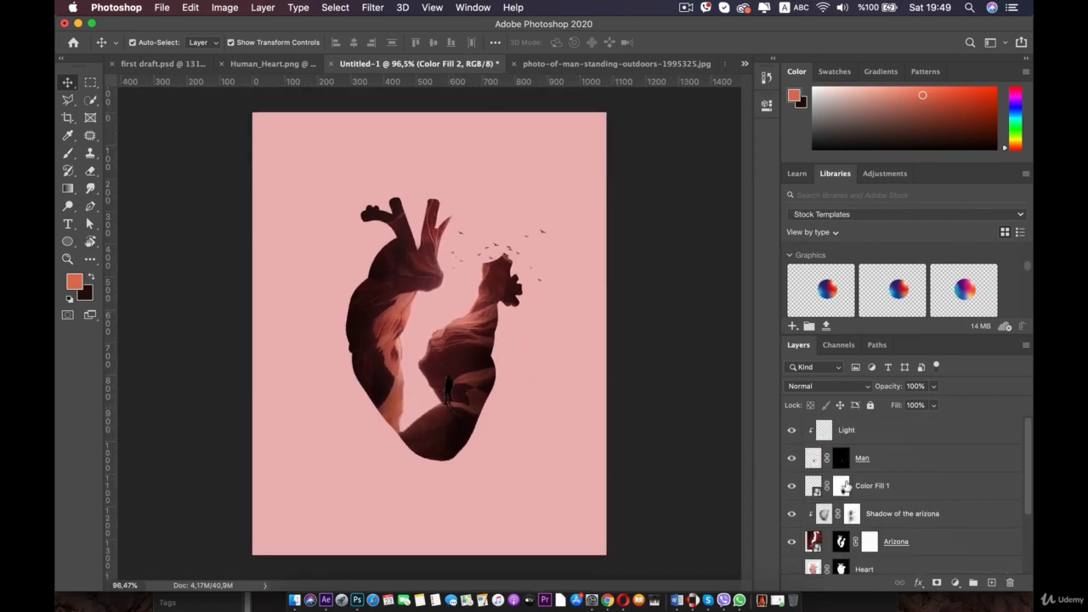
click(858, 431)
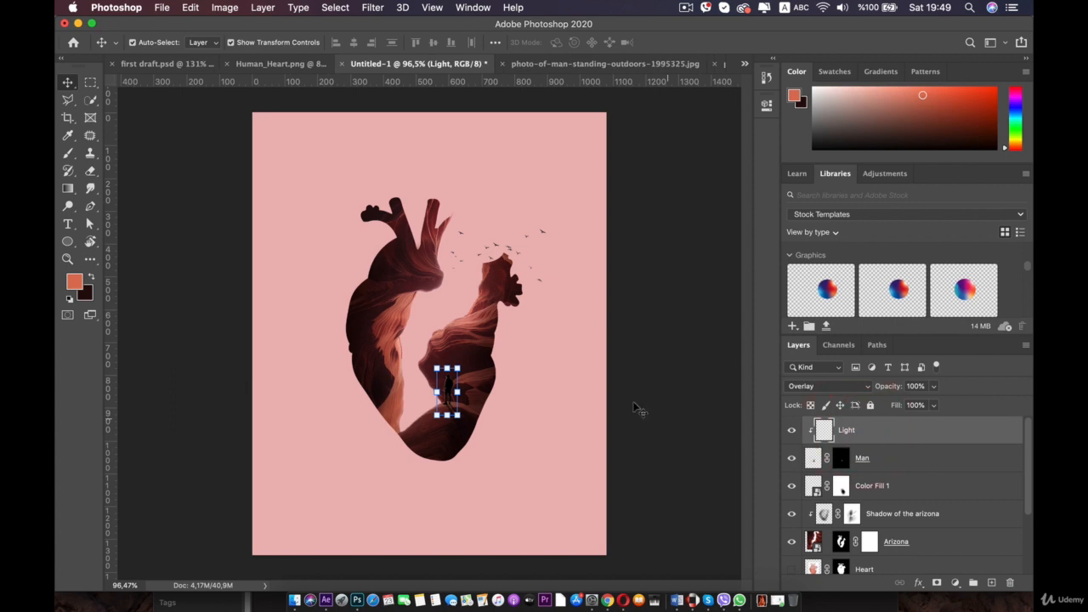
scroll(636, 409, up, 2)
scroll(859, 513, down, 3)
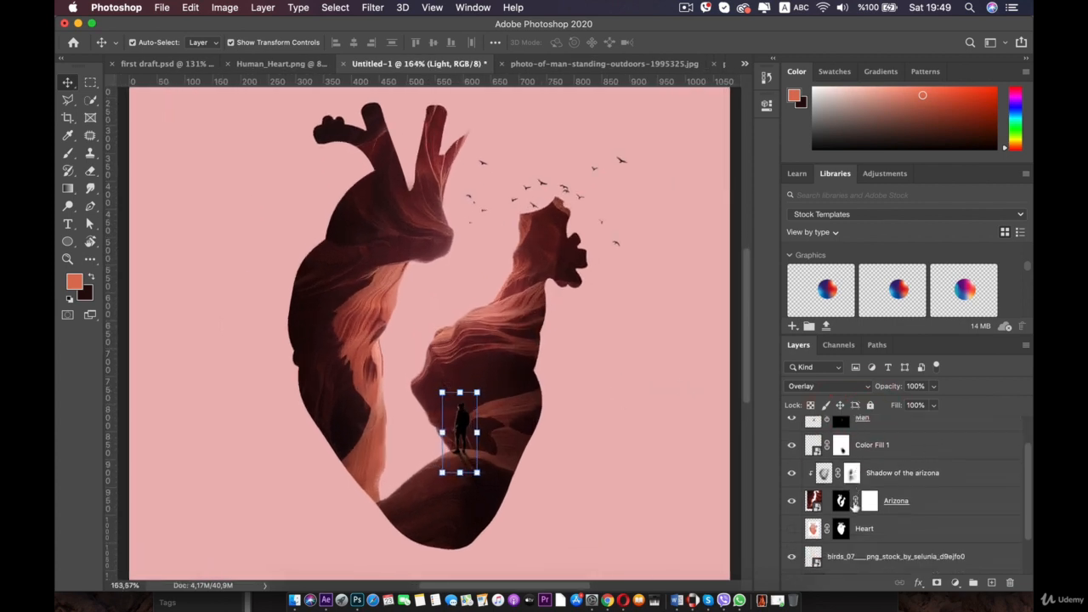
scroll(861, 506, up, 3)
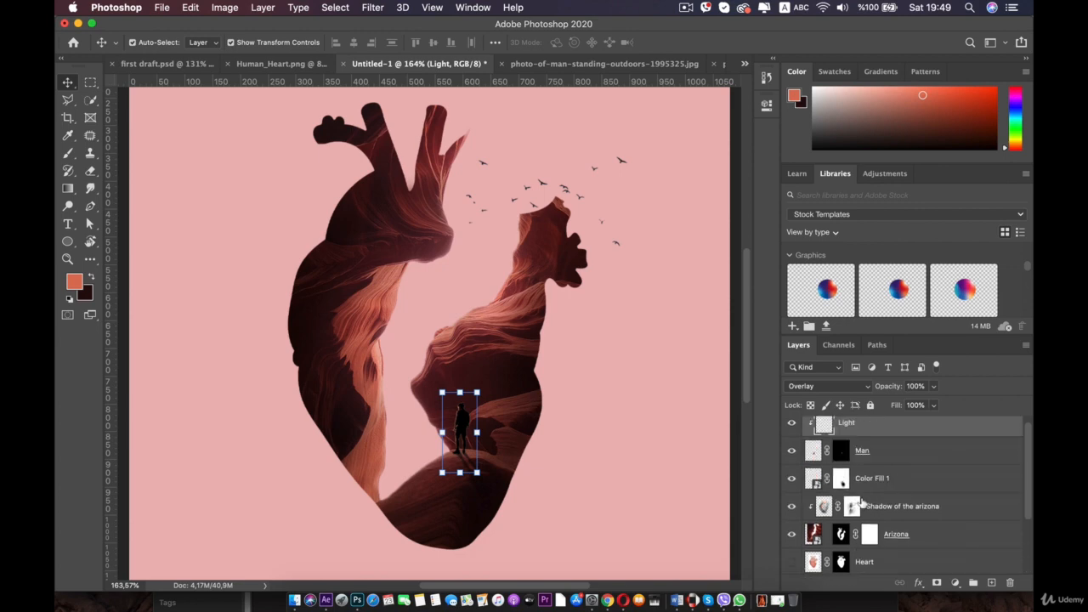
click(857, 436)
scroll(875, 476, down, 3)
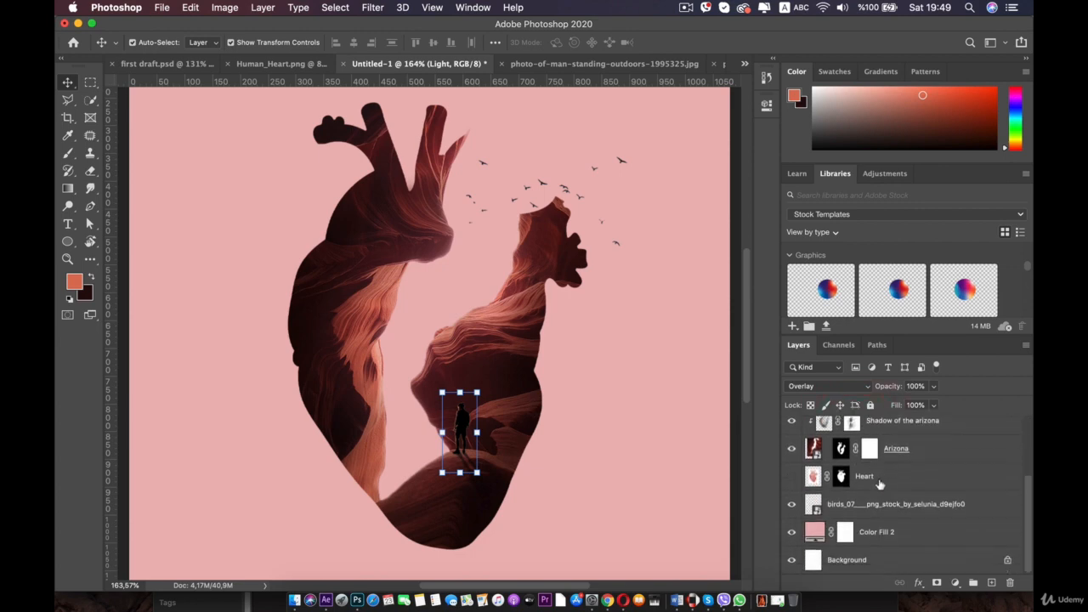
shift+click(876, 527)
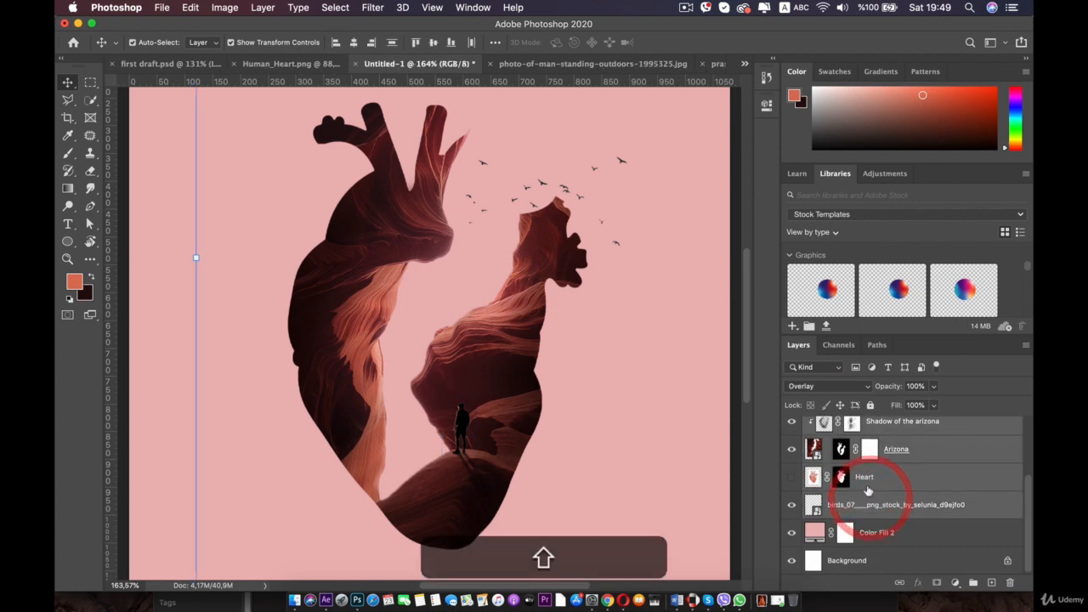
- Group all the composite layers above the pink fill into a single group
scroll(870, 484, up, 3)
key(super+g)
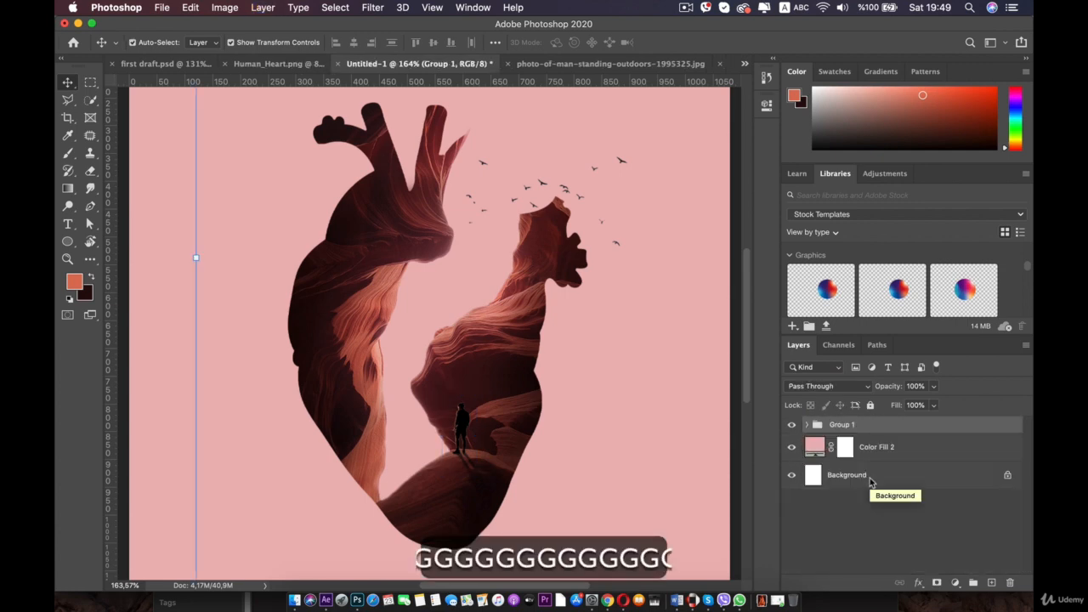
click(869, 512)
click(847, 429)
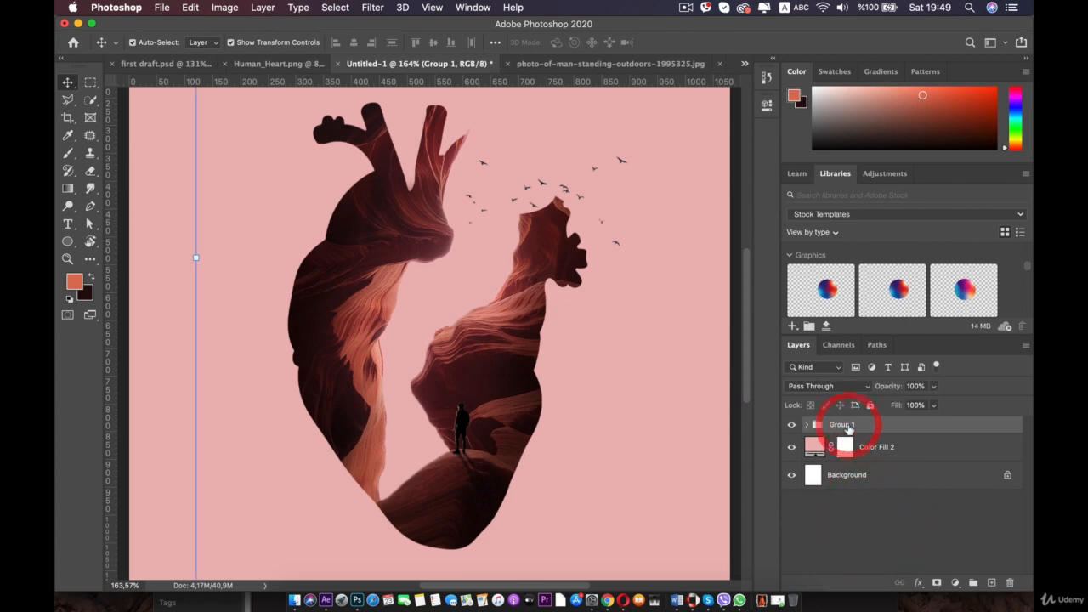
- Duplicate the group, move the copy below Color Fill 2, and hide it
key(super+j)
drag(835, 425, 795, 478)
click(791, 470)
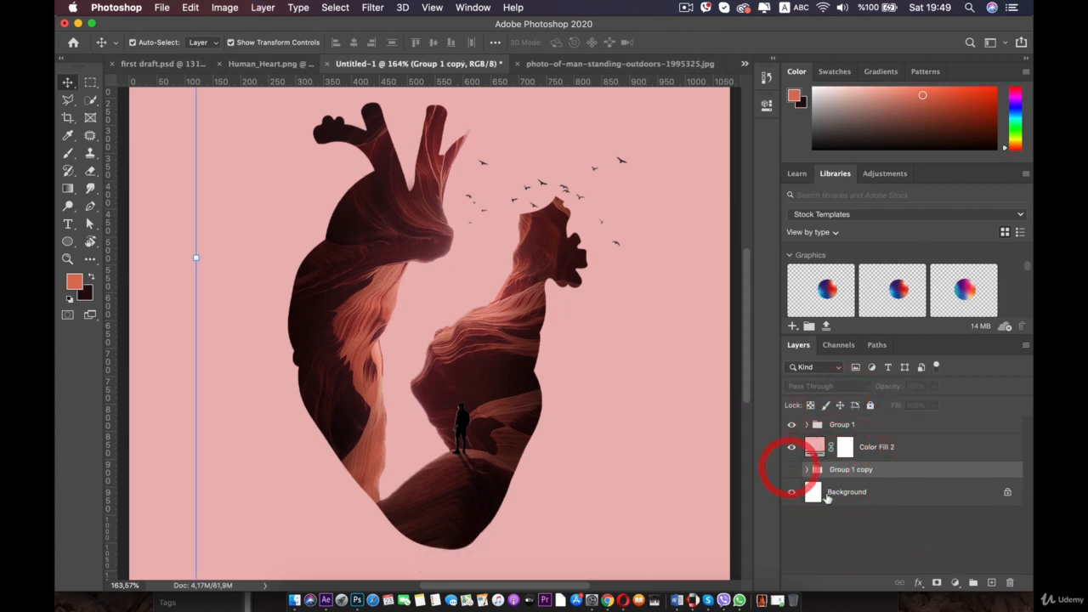
- Convert Group 1 into a smart object
click(829, 425)
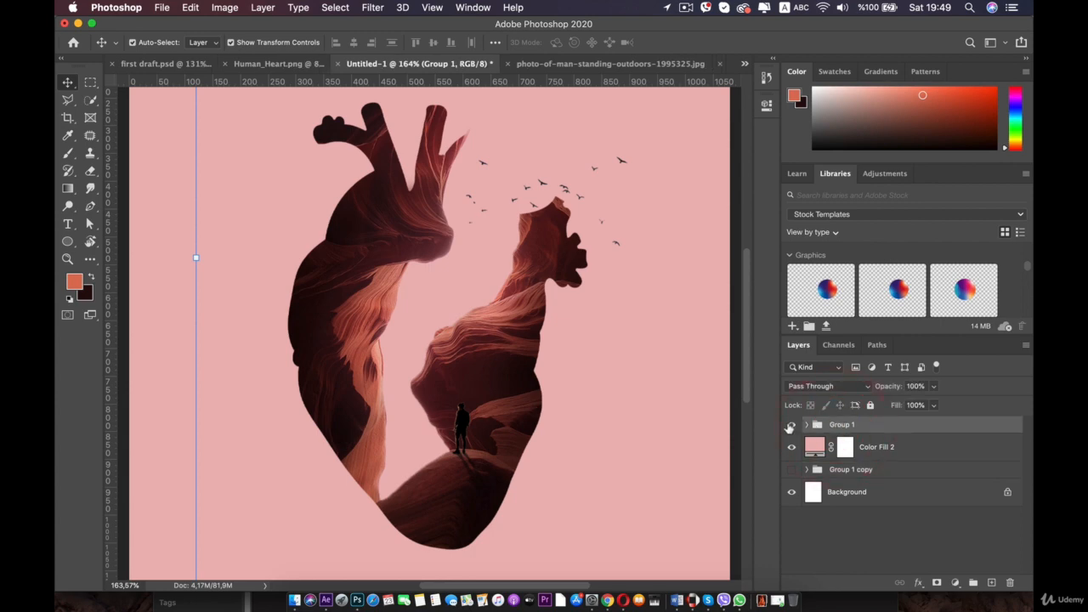
click(790, 425)
click(790, 425)
click(790, 426)
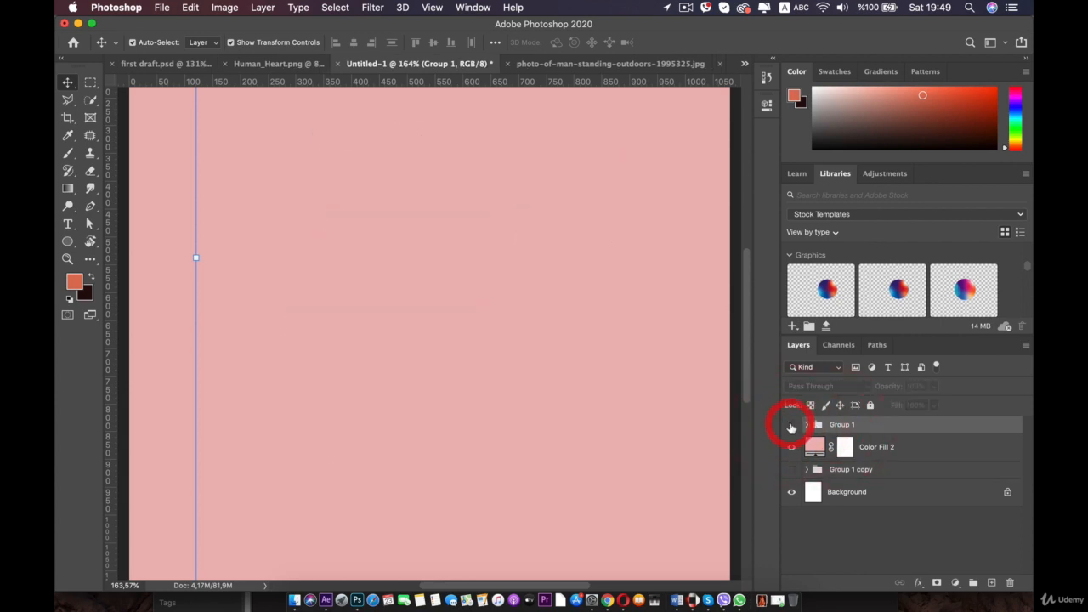
click(790, 427)
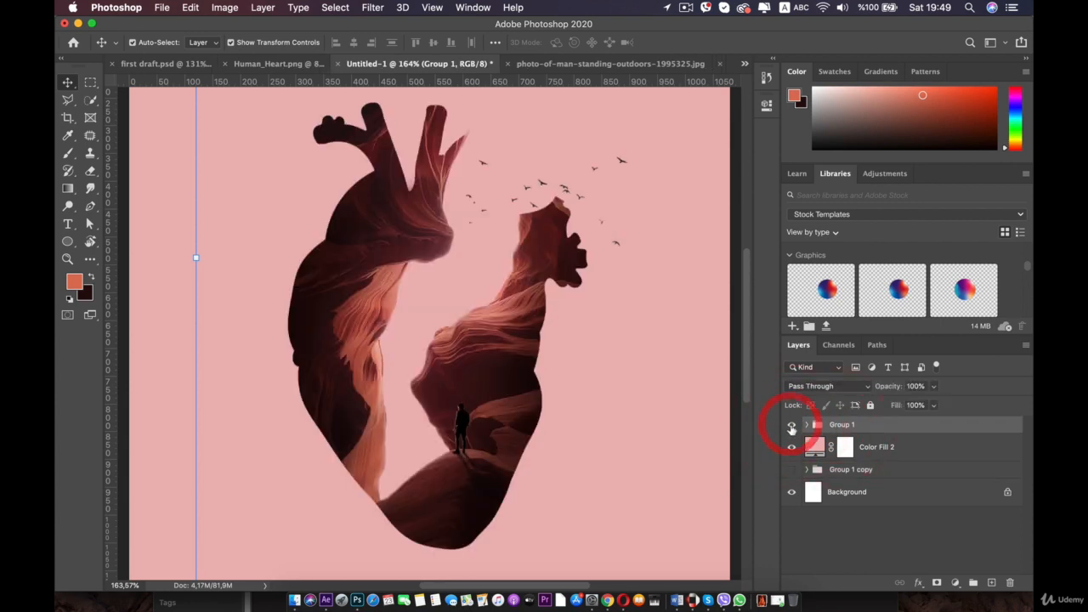
right_click(847, 427)
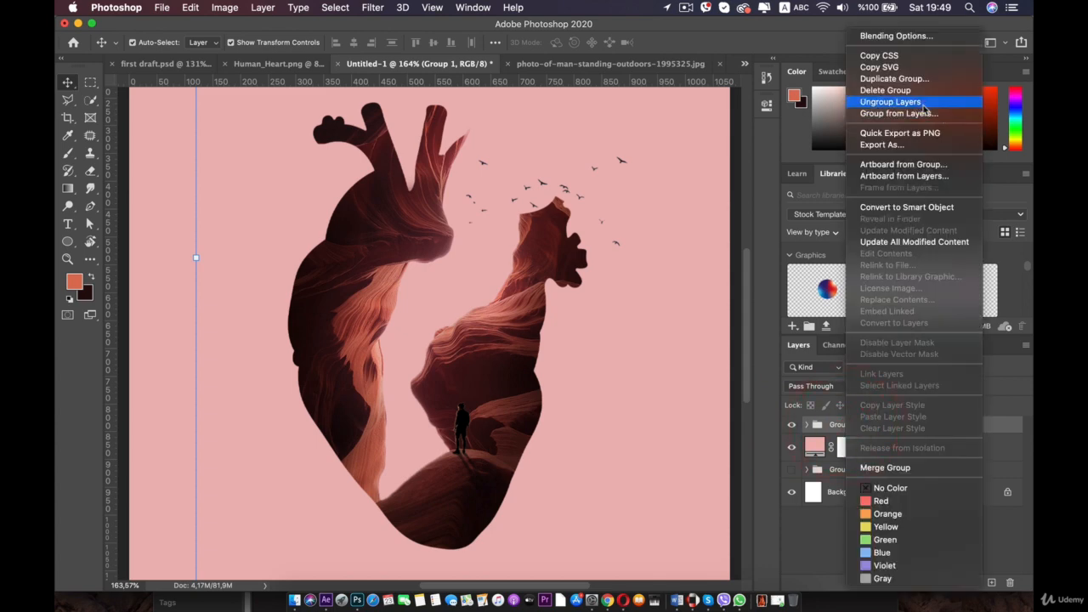
click(912, 206)
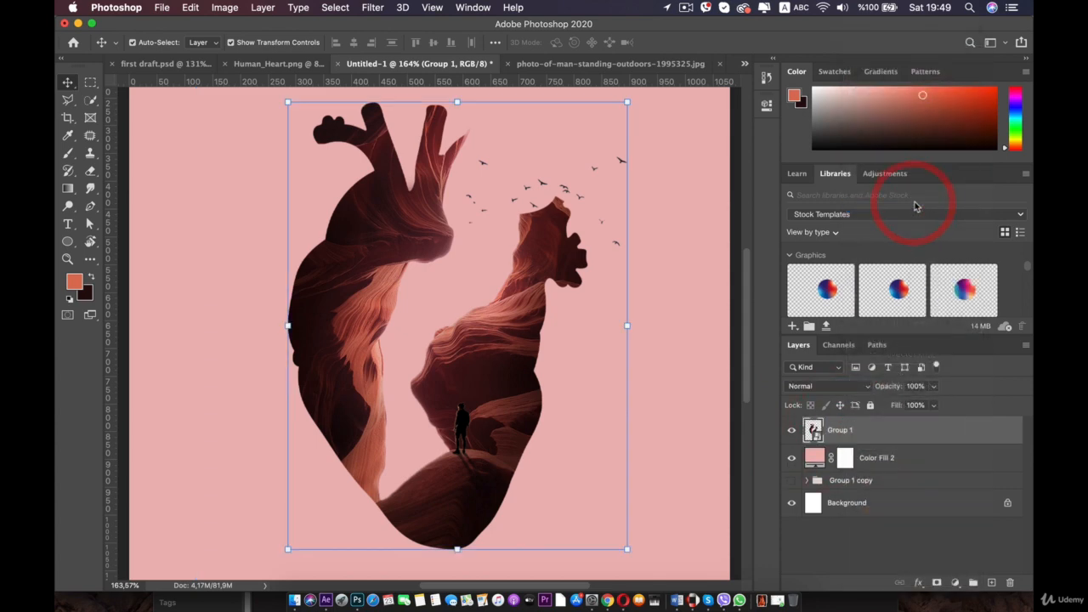
- Rename the smart object layer to dessert heart
double_click(841, 431)
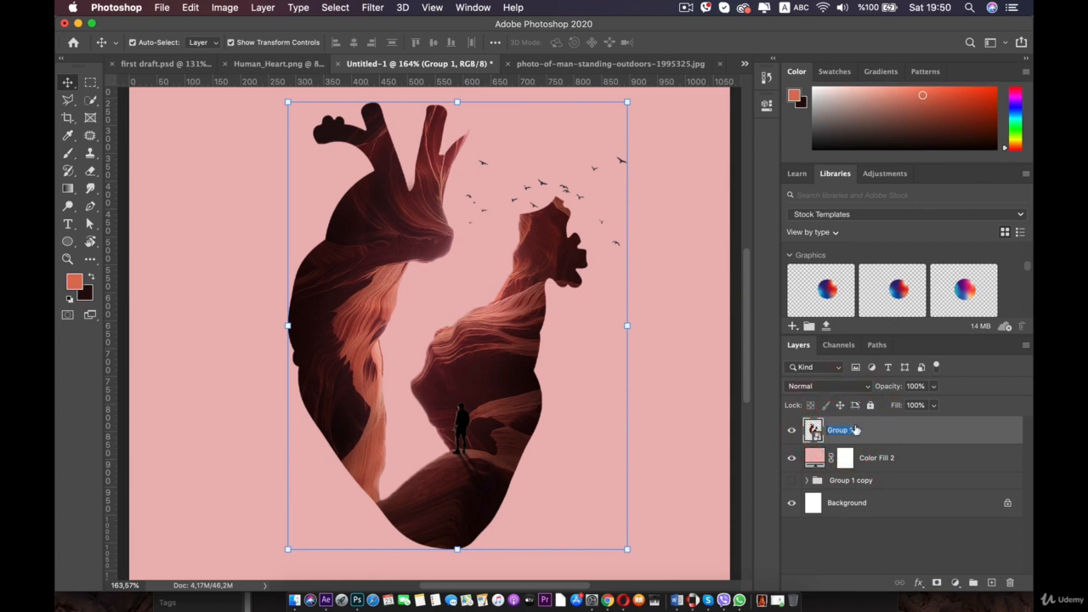
key(shift)
text(H)
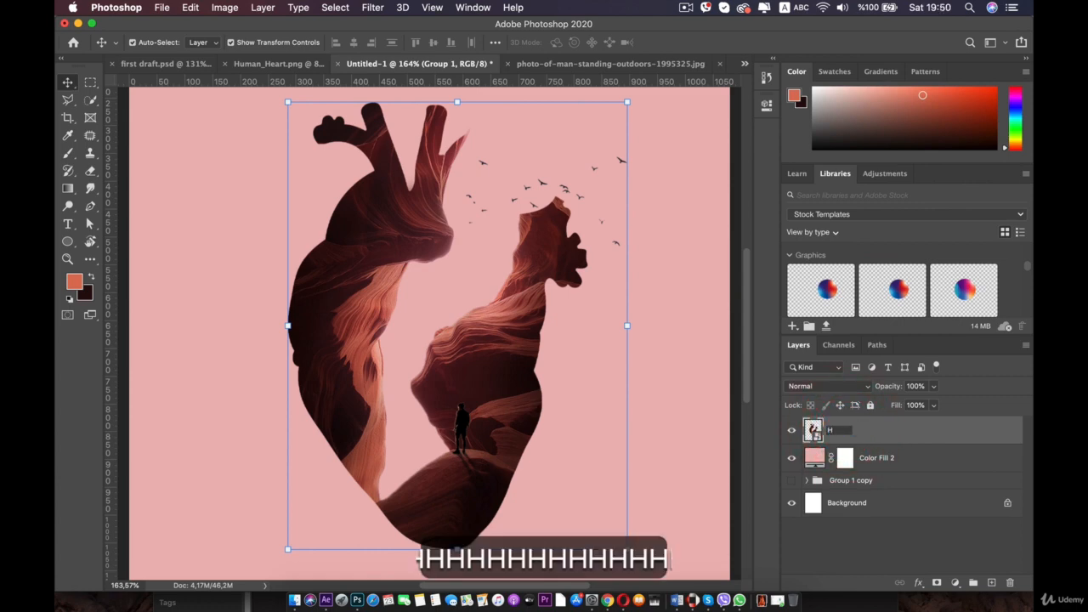
key(BackSpace)
key(BackSpace)
key(BackSpace)
key(BackSpace)
key(BackSpace)
key(BackSpace)
key(BackSpace)
text(d)
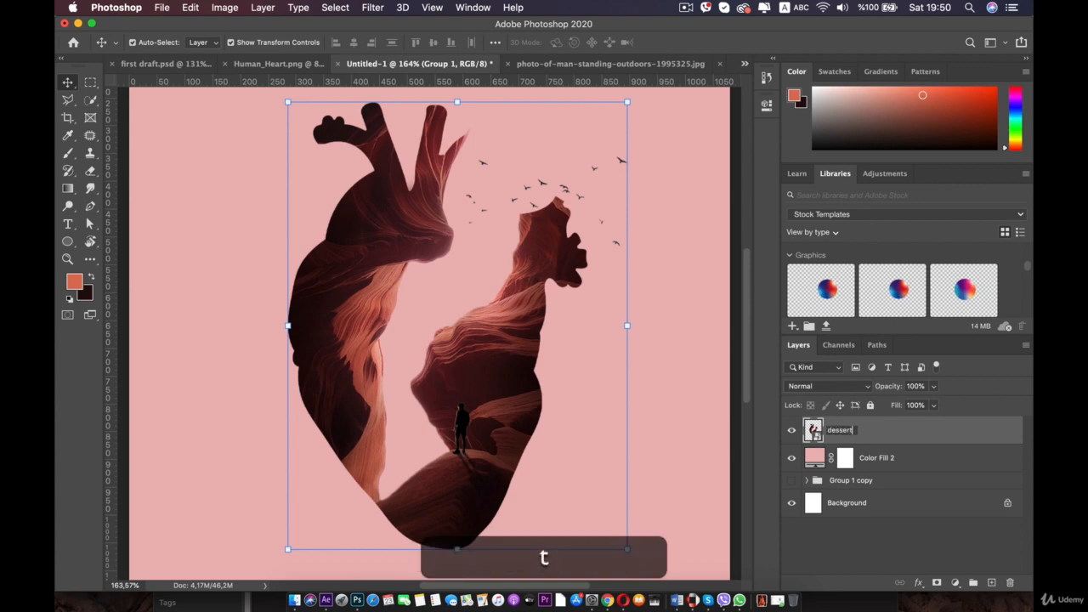
text(essert hea)
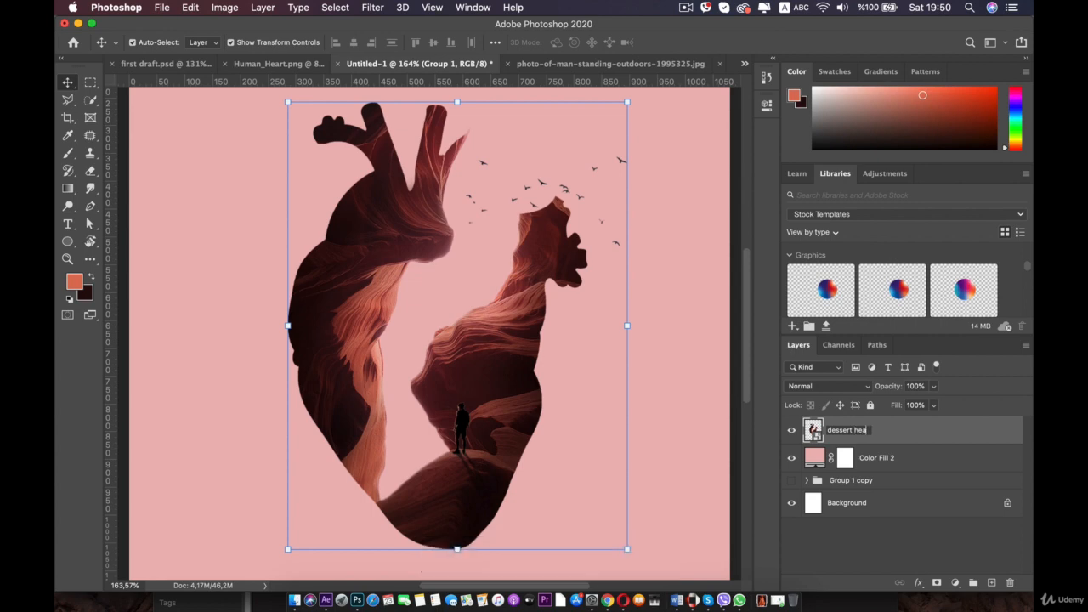
text(rt)
key(Return)
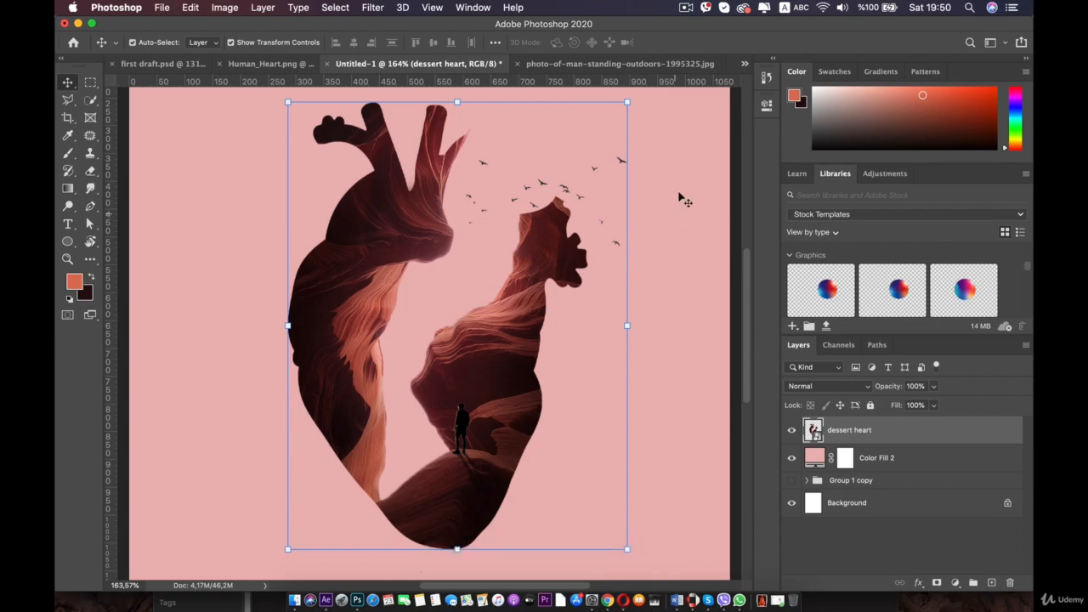
- Save the document and toggle the Color Fill 2 layer's visibility to compare backgrounds
key(super+s)
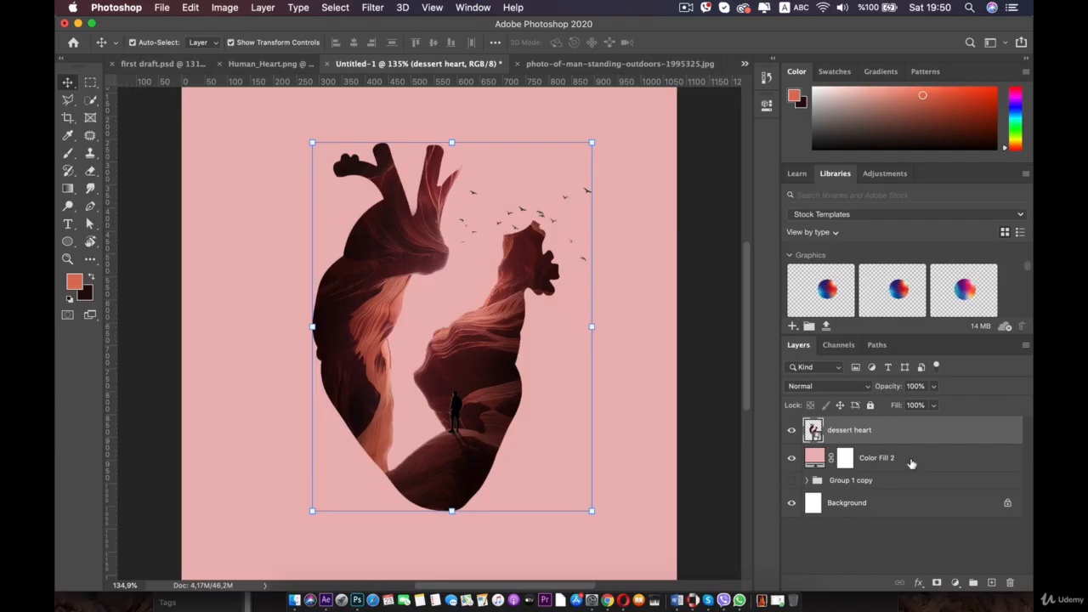
click(898, 457)
click(792, 463)
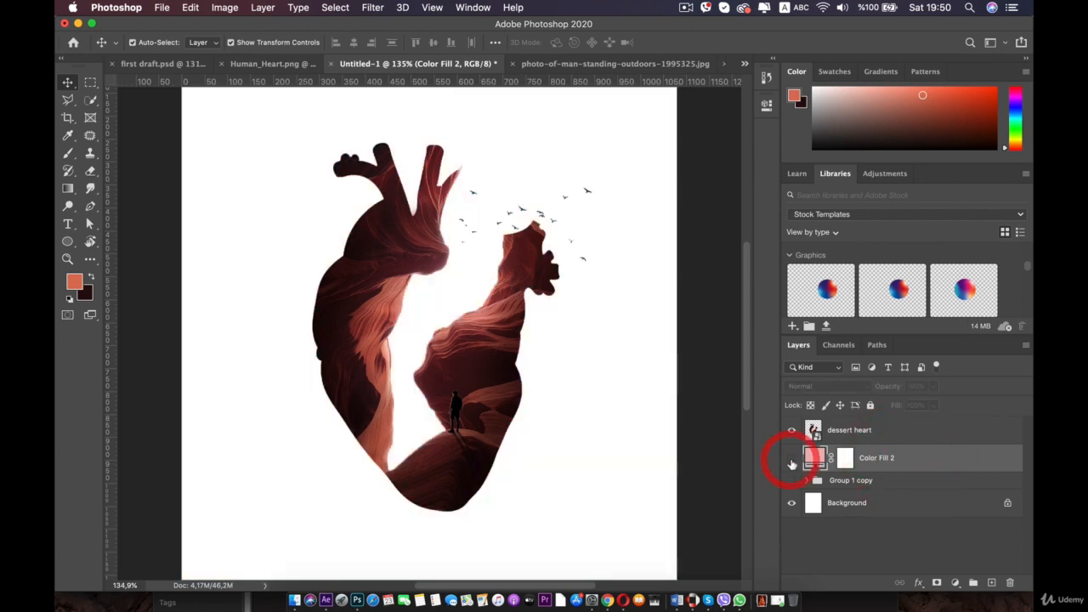
click(791, 463)
click(791, 464)
key(super+minus)
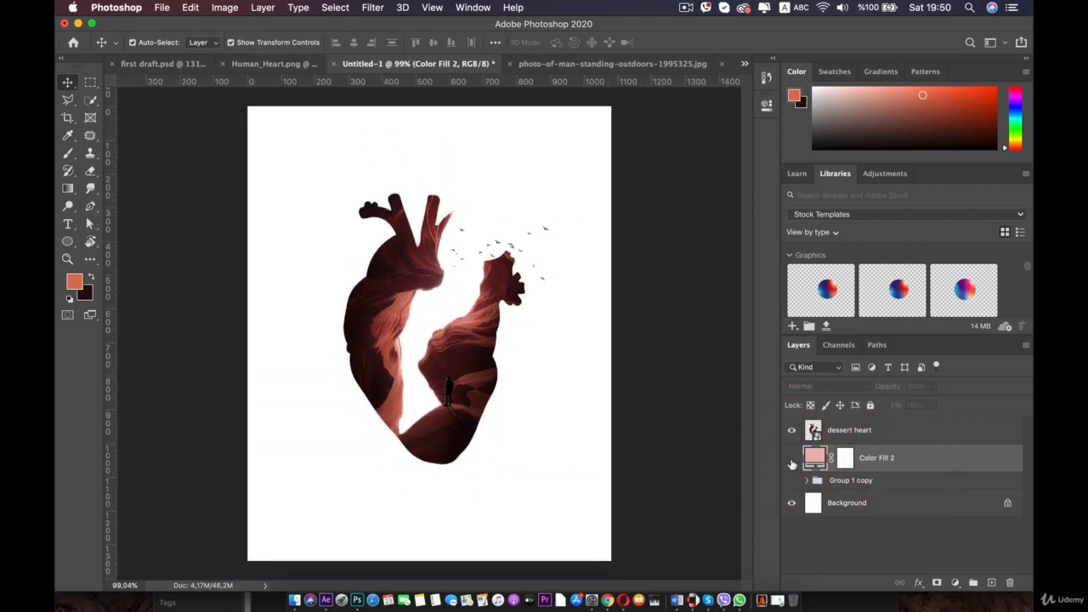
key(super+0)
click(792, 459)
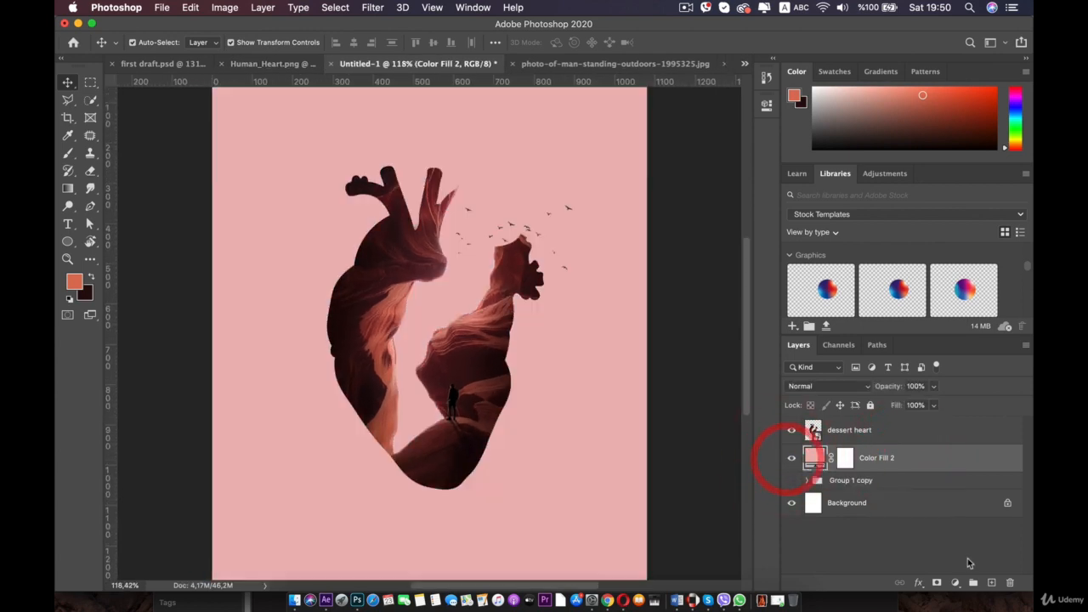
- Add a new empty layer above Color Fill 2 and hide the Color Fill 2 layer
click(990, 582)
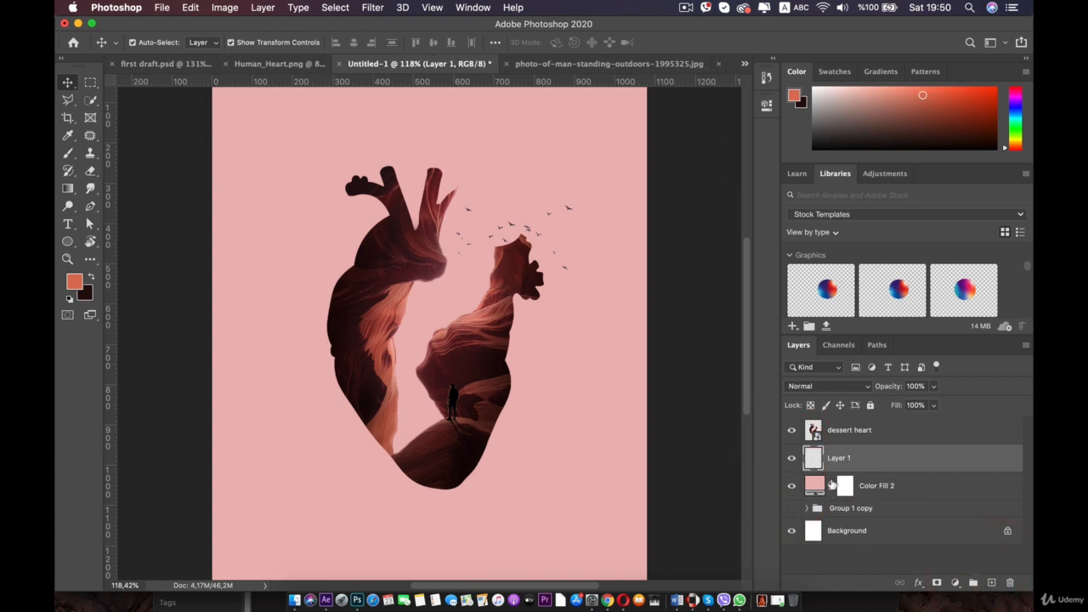
key(super+plus)
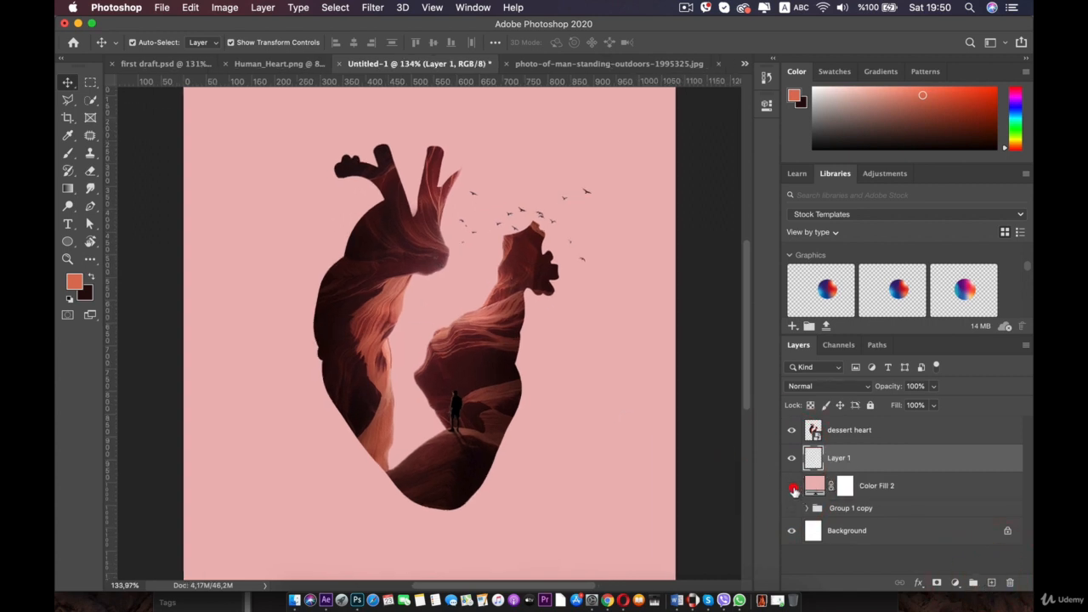
click(791, 487)
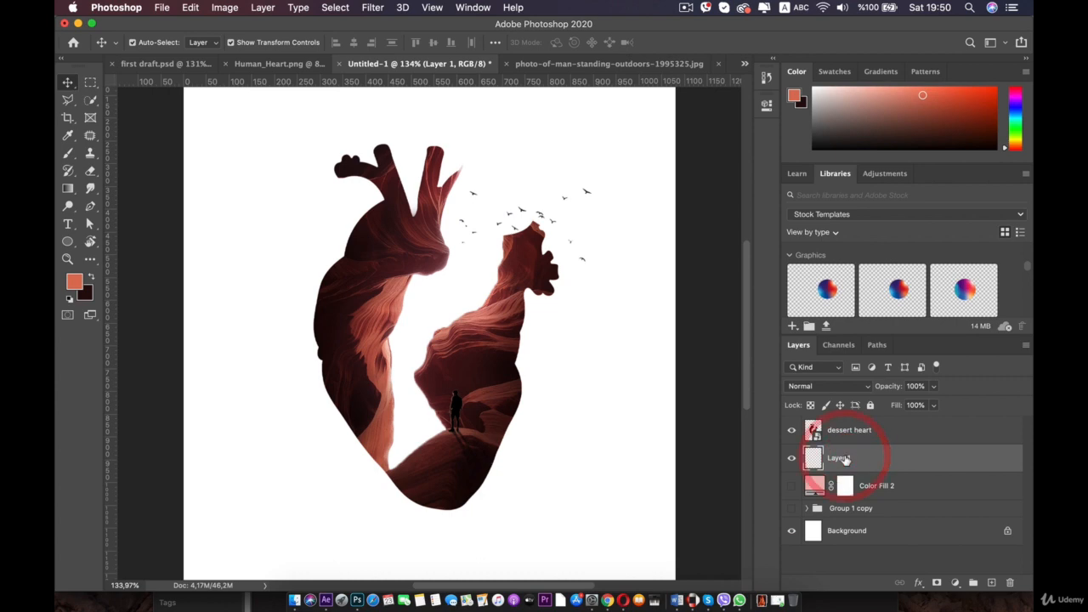
- Rename the new layer BG
double_click(843, 457)
text(BG)
key(Return)
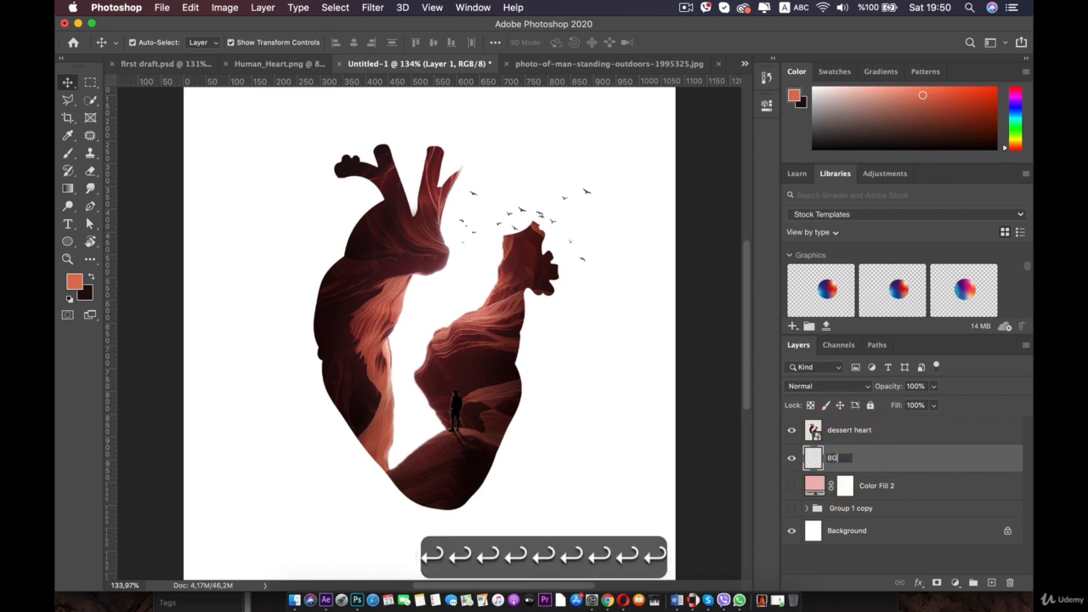
- Set the foreground colour to dd7359 in the colour picker
click(73, 284)
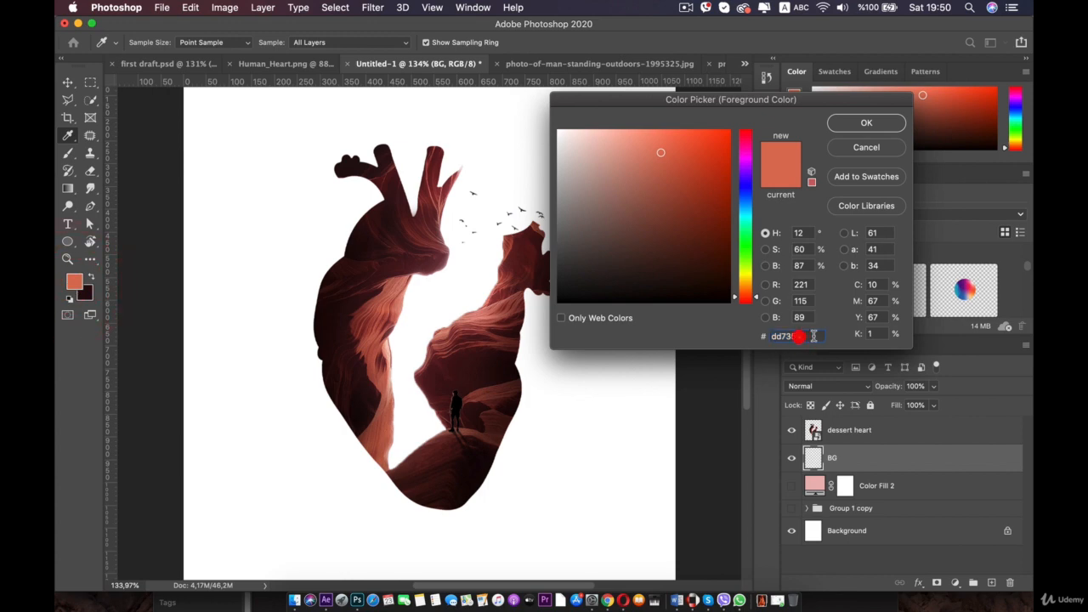
drag(813, 336, 753, 332)
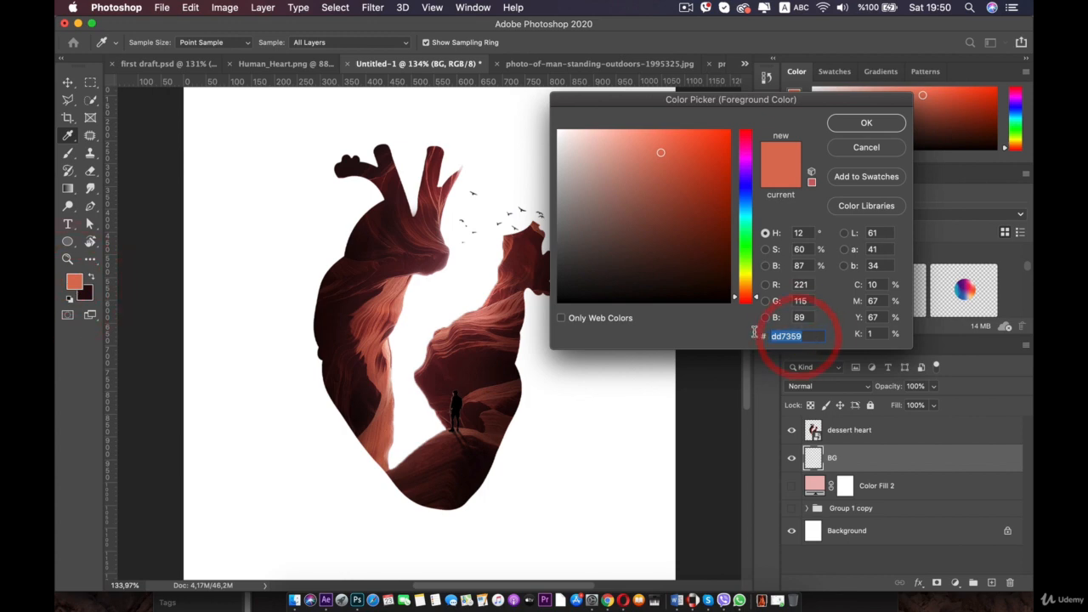
click(865, 122)
- Switch to the Brush tool and try a stroke on the new layer, undoing it
key(v)
click(69, 156)
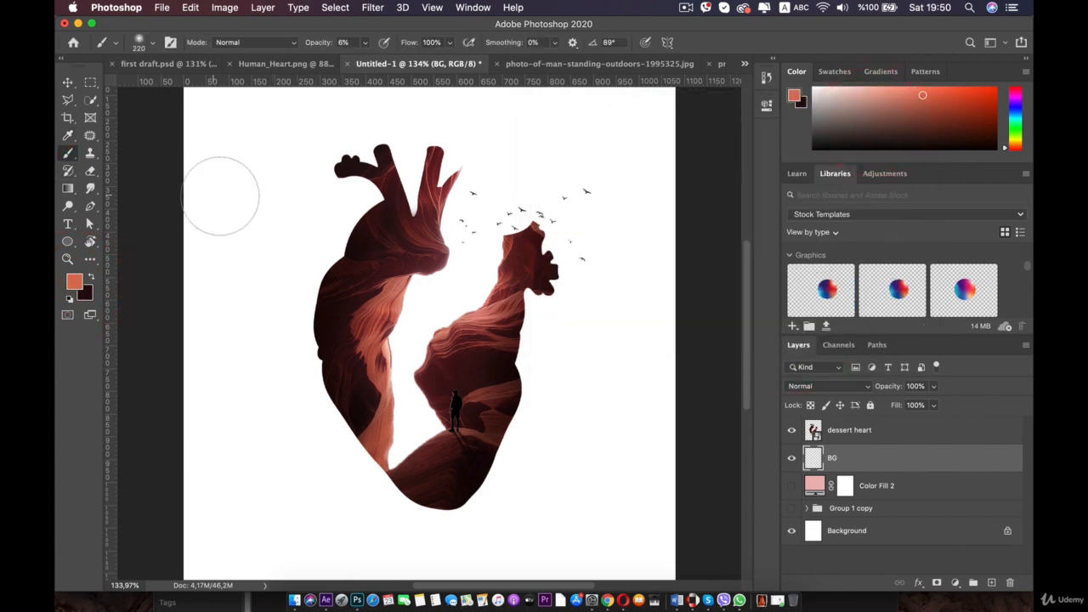
drag(323, 134, 184, 310)
key(super+z)
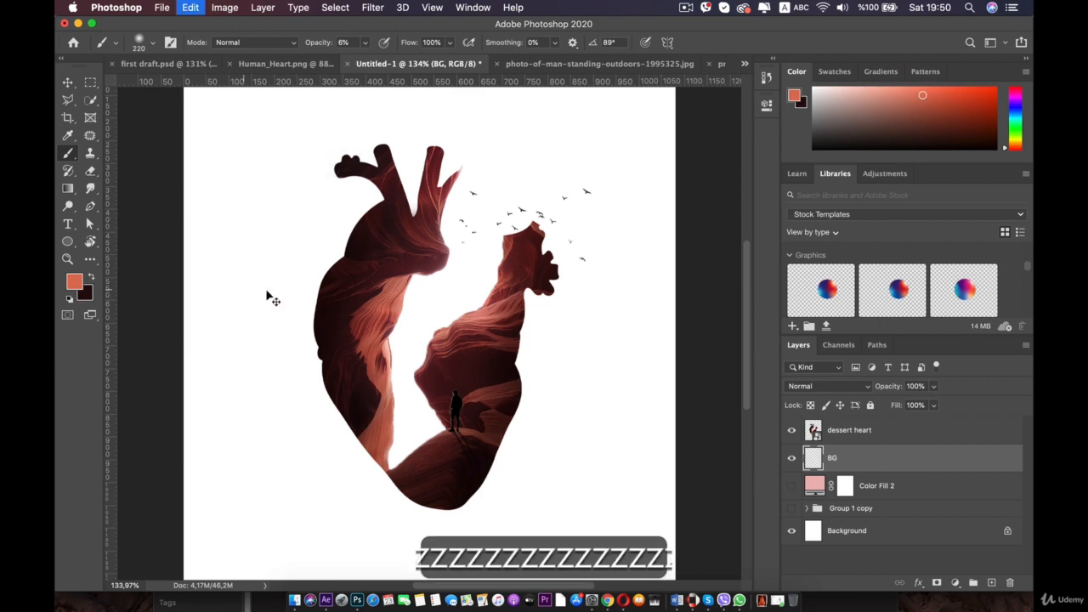
- Set the soft brush hardness to about 12% and test another stroke, undoing it
scroll(508, 293, down, 4)
right_click(568, 401)
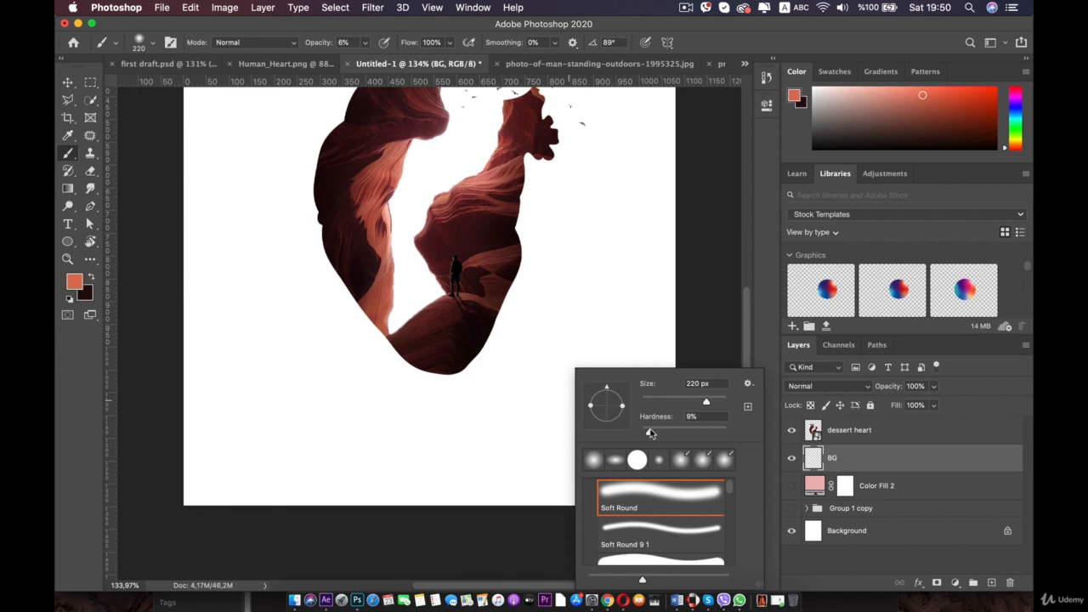
drag(650, 433, 653, 432)
click(583, 388)
key(super+z)
mouse_move(619, 396)
mouse_down()
mouse_move(561, 381)
mouse_move(453, 411)
mouse_move(590, 371)
mouse_move(367, 425)
mouse_up()
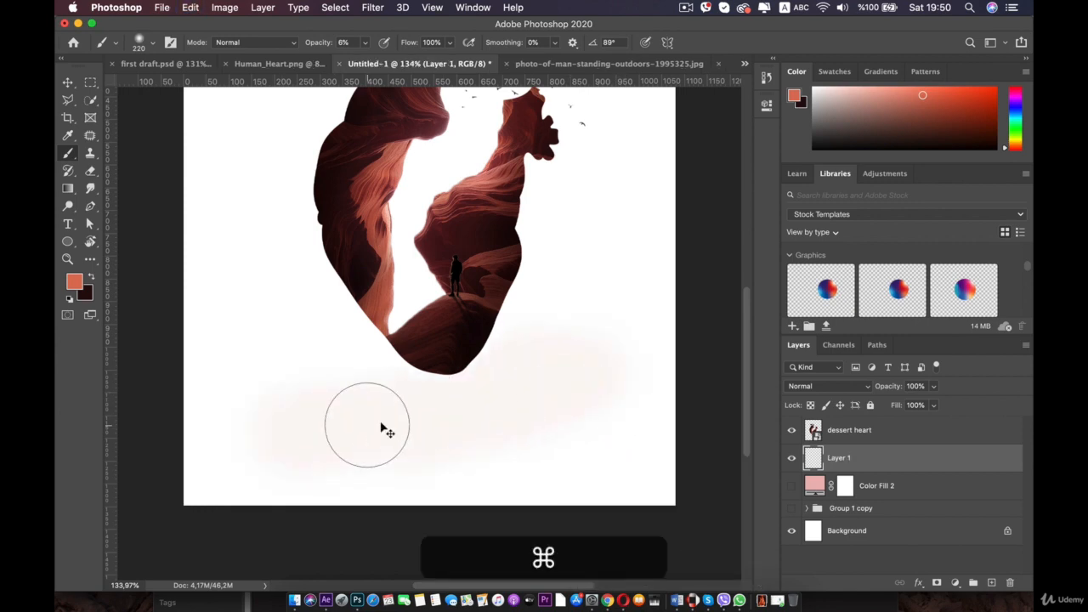
key(super+z)
- Set the brush opacity to 34% and undo the trial strokes
click(366, 43)
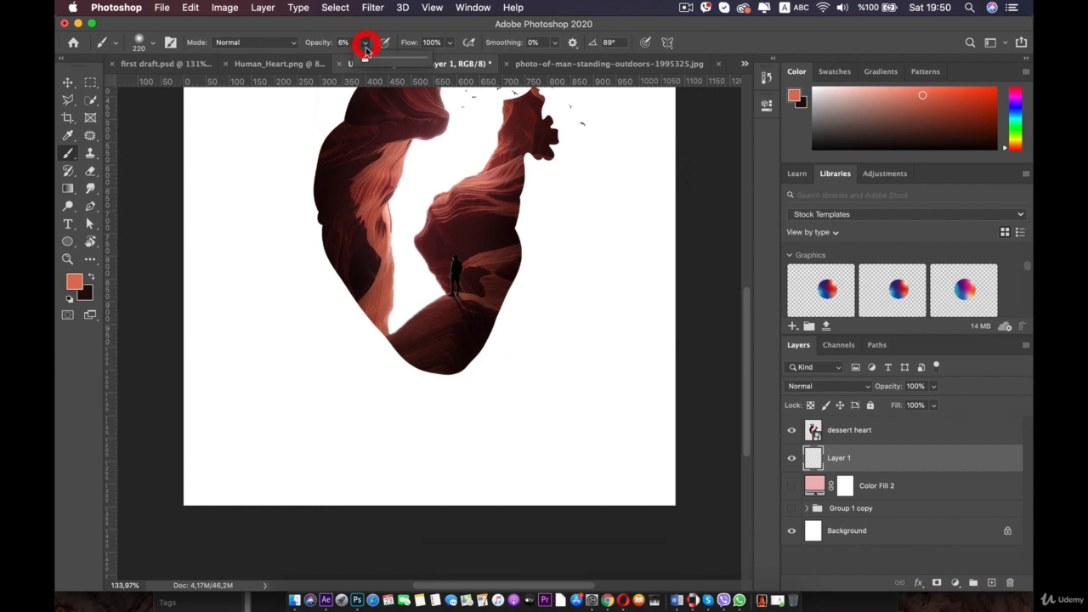
mouse_move(557, 452)
mouse_down()
mouse_move(129, 464)
mouse_move(538, 452)
mouse_move(597, 436)
mouse_up()
key(super+z)
key(super+z)
key(super+z)
key(super+z)
key(super+z)
key(super+z)
key(super+z)
- Enlarge the soft brush to 412 px and paint trial strokes along the canvas bottom
right_click(459, 357)
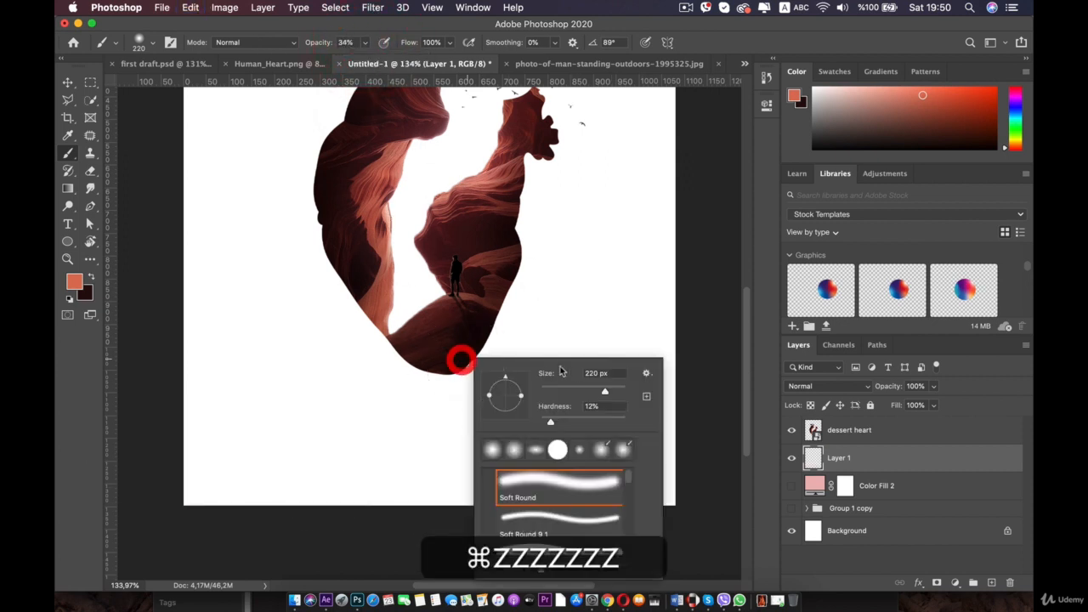
drag(603, 390, 613, 391)
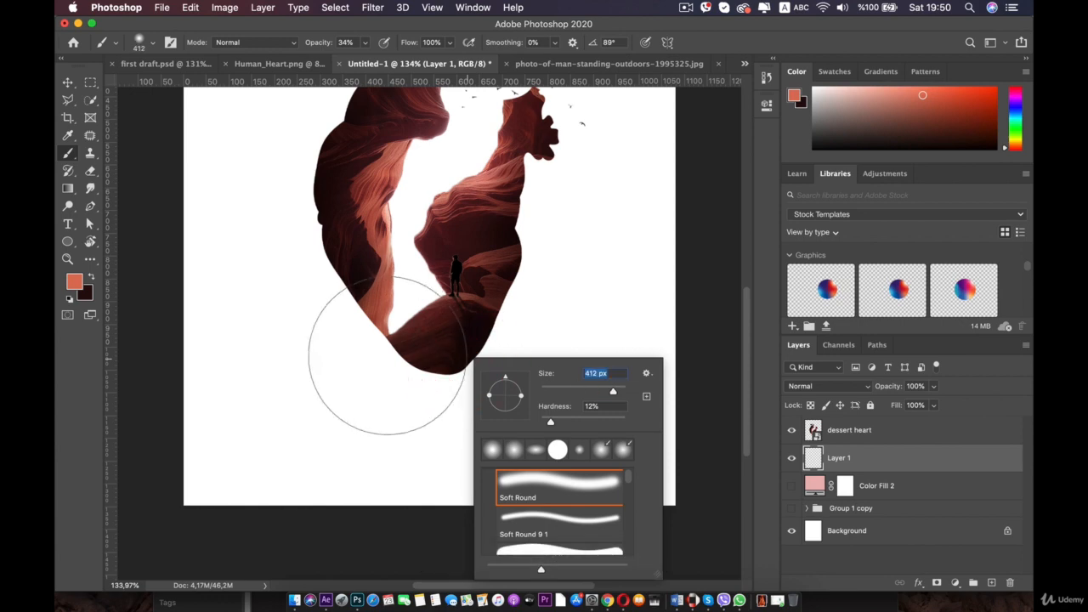
scroll(388, 357, down, 4)
mouse_move(333, 469)
mouse_down()
mouse_move(317, 495)
mouse_move(556, 503)
mouse_up()
mouse_move(499, 494)
mouse_down()
mouse_move(381, 500)
mouse_move(448, 473)
mouse_move(493, 519)
mouse_up()
key(super+z)
key(super+z)
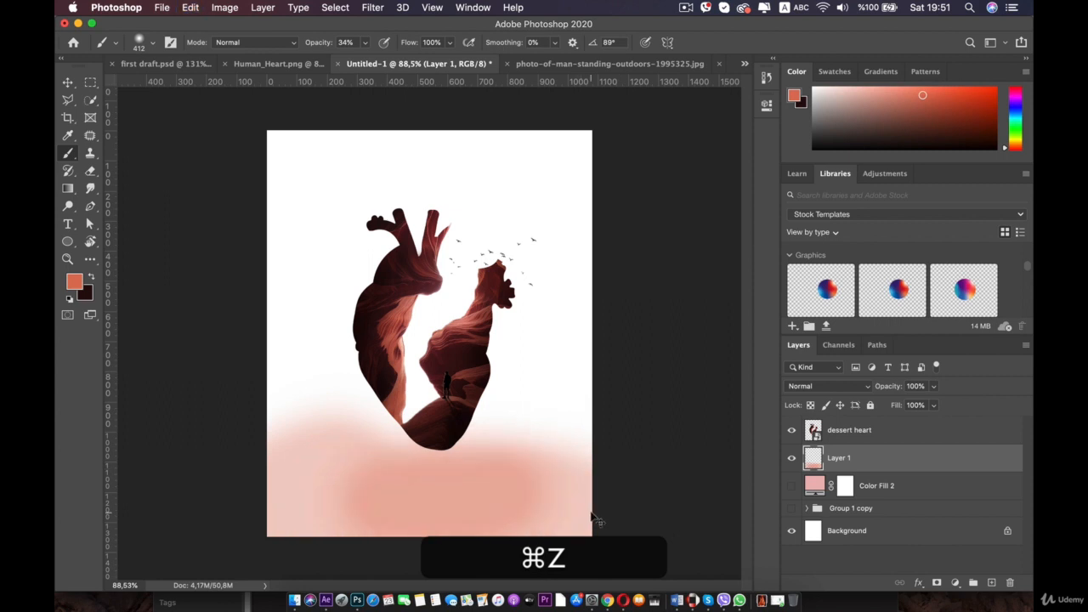
key(super+z)
- Paint soft coral strokes over the rest of the canvas on the new background layer
mouse_move(593, 508)
mouse_down()
mouse_move(517, 515)
mouse_move(288, 493)
mouse_up()
drag(592, 384, 276, 428)
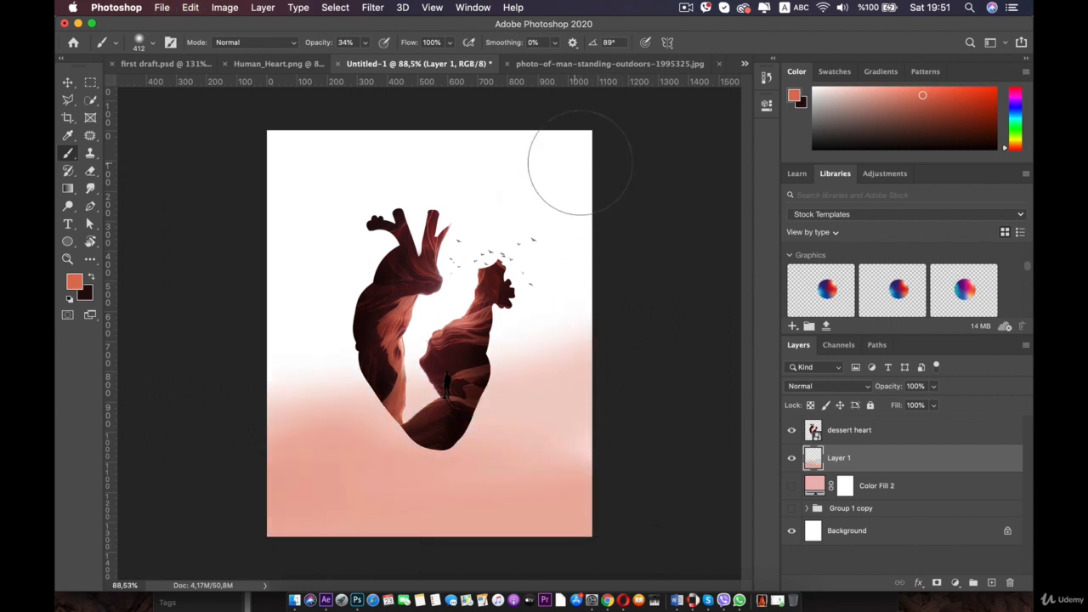
drag(577, 173, 273, 301)
drag(483, 172, 208, 234)
drag(249, 138, 207, 263)
drag(335, 135, 170, 459)
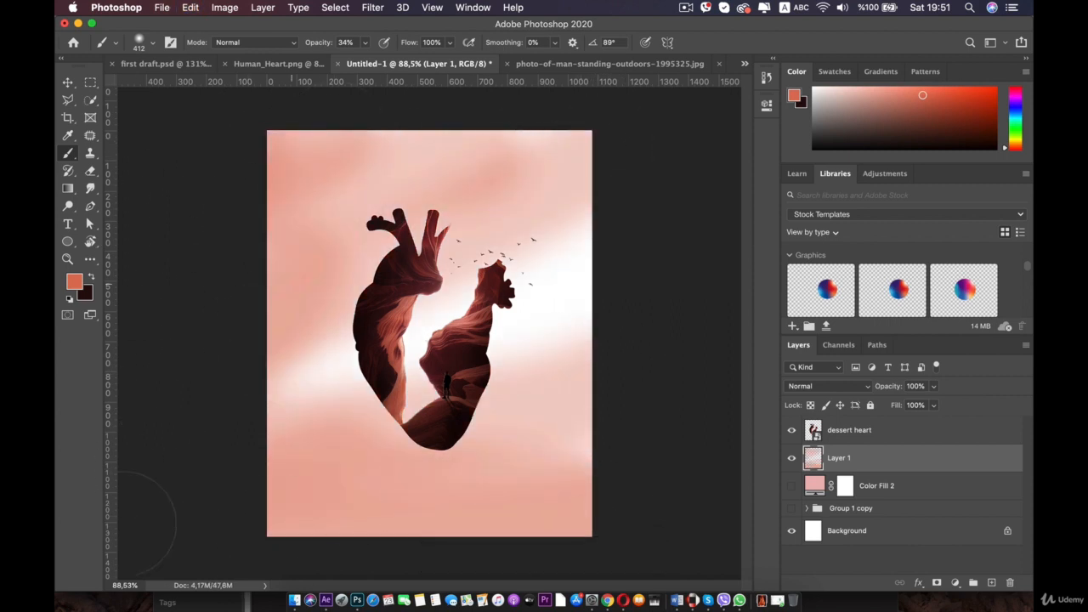
drag(494, 224, 281, 444)
mouse_move(352, 271)
mouse_down()
mouse_move(299, 359)
mouse_move(366, 301)
mouse_move(238, 541)
mouse_move(372, 489)
mouse_move(609, 424)
mouse_move(652, 356)
mouse_move(280, 546)
mouse_up()
mouse_move(552, 544)
mouse_down()
mouse_move(564, 263)
mouse_move(522, 110)
mouse_move(266, 188)
mouse_move(243, 473)
mouse_move(493, 254)
mouse_move(568, 500)
mouse_up()
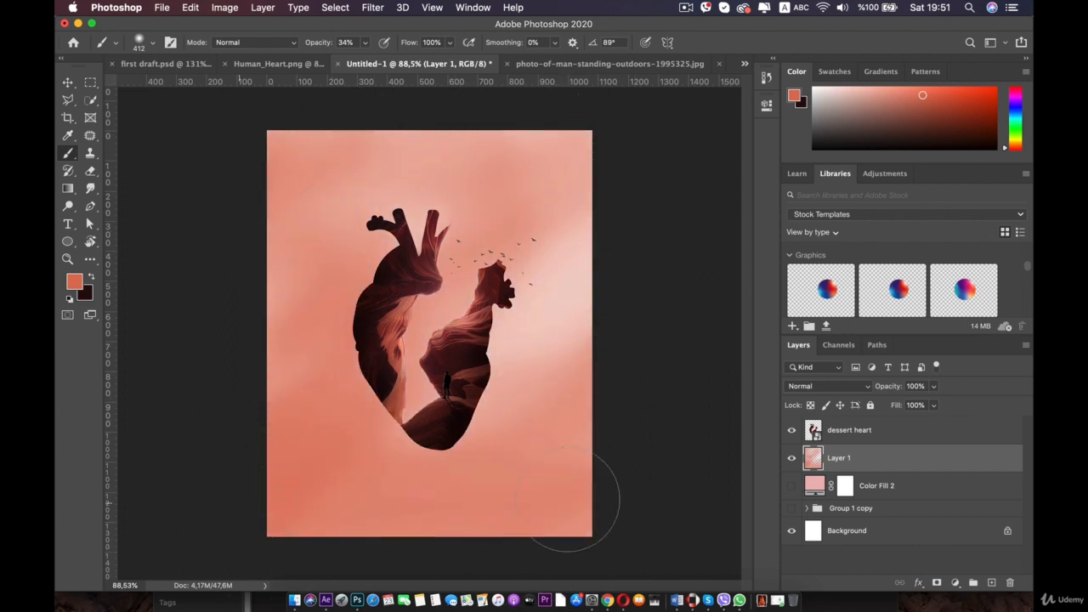
mouse_move(640, 440)
mouse_down()
mouse_move(456, 364)
mouse_move(442, 308)
mouse_move(544, 367)
mouse_move(551, 398)
mouse_move(634, 466)
mouse_move(577, 504)
mouse_move(472, 520)
mouse_up()
- Sample a colour from the heart's left edge with the Eyedropper
scroll(429, 339, up, 3)
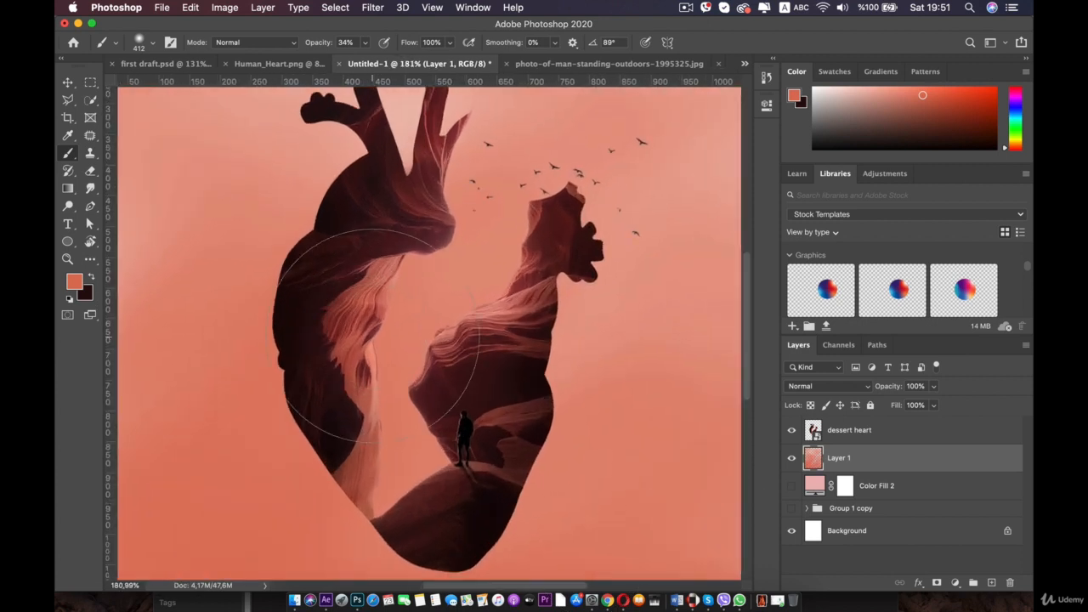
key(i)
click(362, 337)
scroll(363, 338, down, 3)
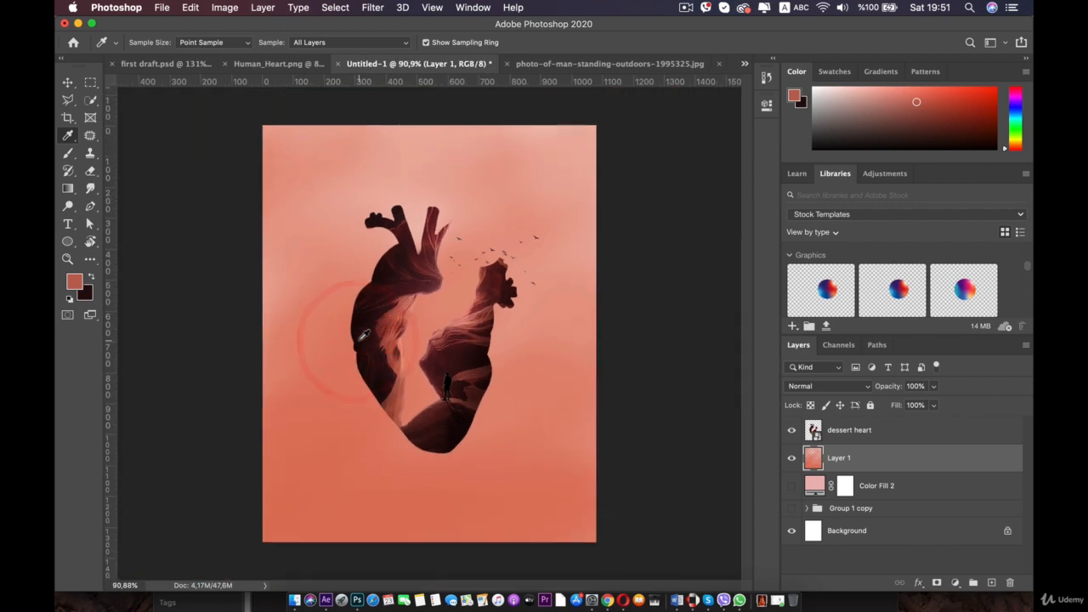
- Select the Brush tool and add a layer mask to the painted coral Layer 1
key(b)
mouse_move(510, 207)
mouse_down()
mouse_move(432, 136)
mouse_move(498, 255)
mouse_move(327, 365)
mouse_up()
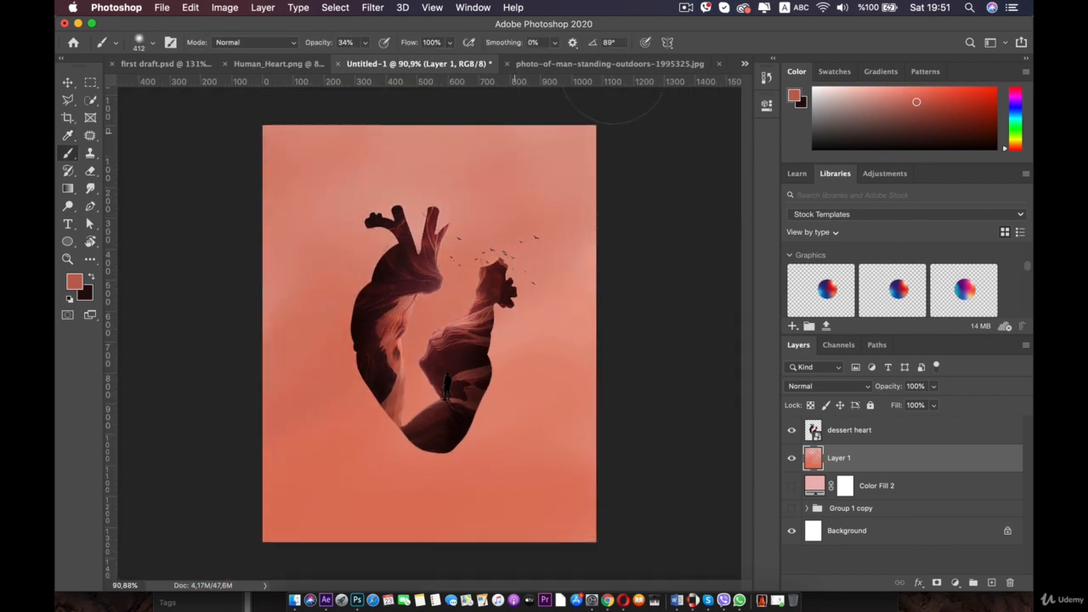
drag(416, 64, 310, 113)
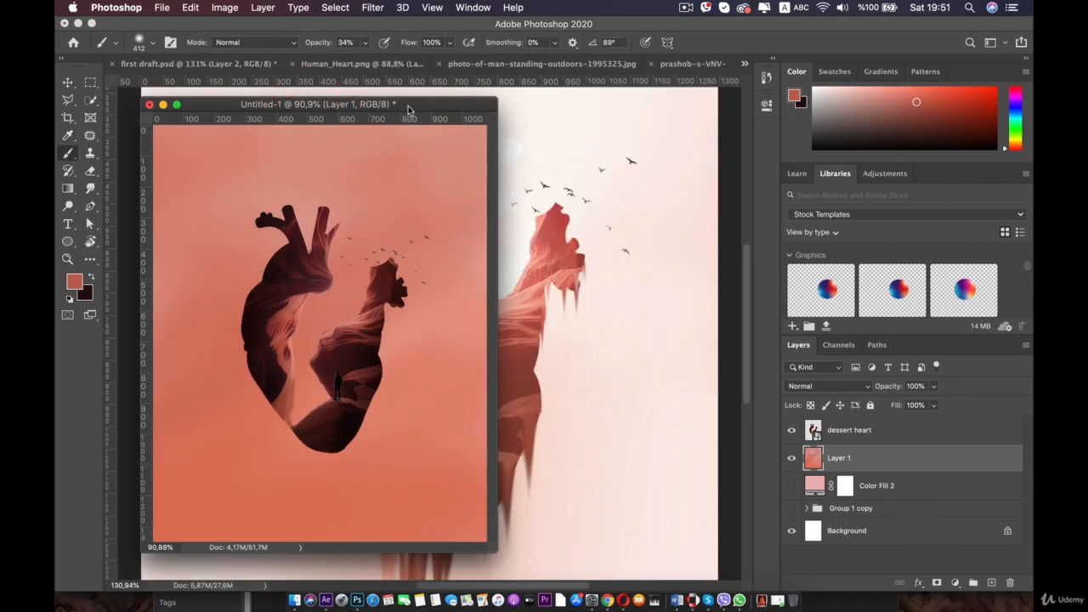
drag(407, 110, 523, 66)
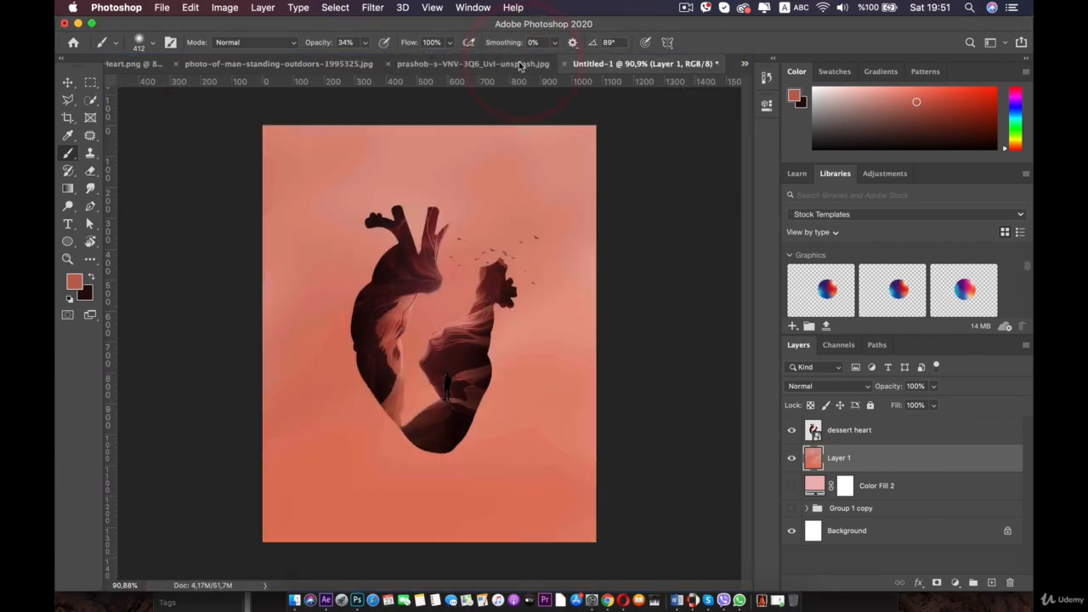
scroll(432, 208, up, 3)
scroll(263, 276, down, 3)
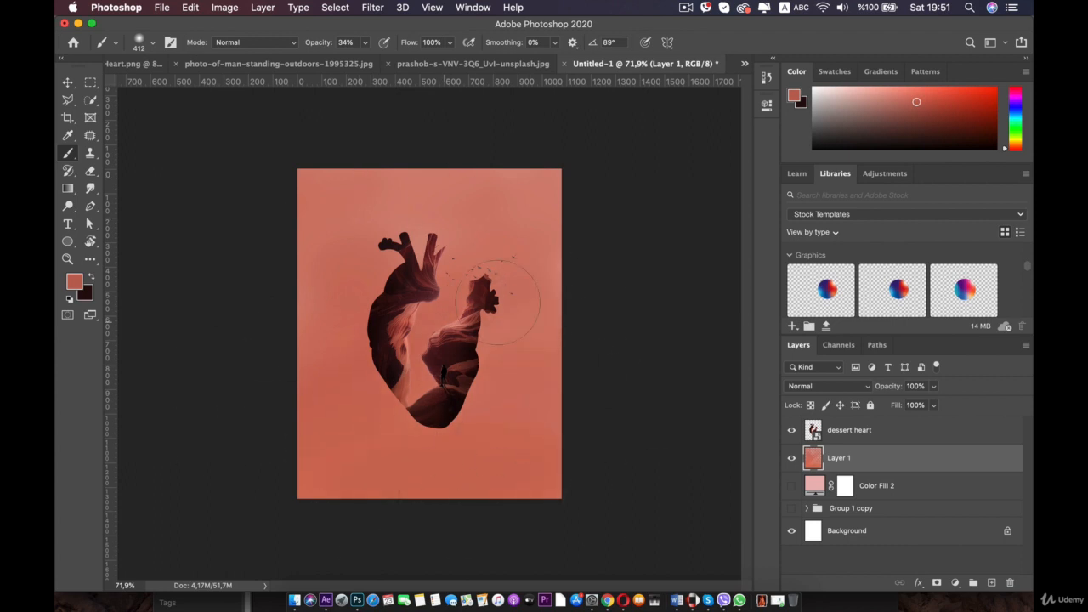
drag(387, 204, 539, 172)
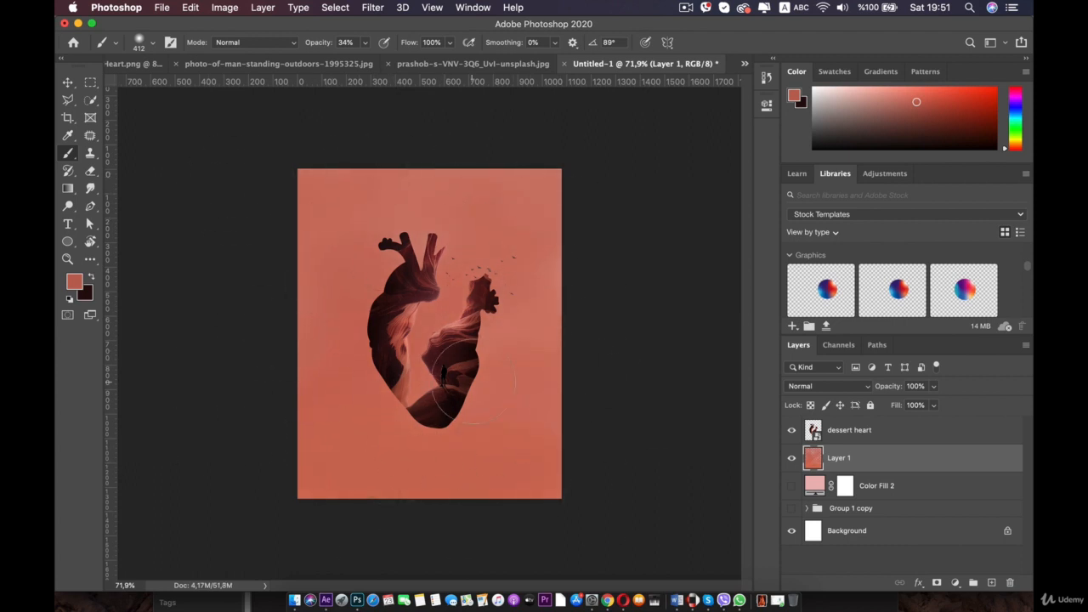
scroll(430, 342, up, 3)
click(937, 582)
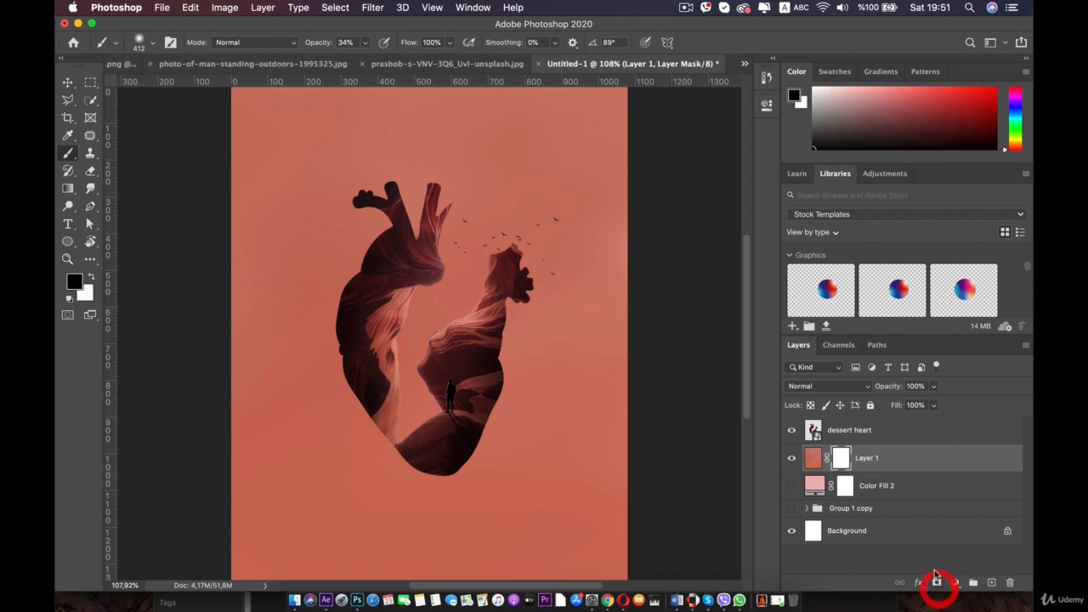
- Try painting black on the mask over the heart's centre with a 476 px soft brush, undoing both strokes
right_click(423, 257)
drag(570, 291, 580, 290)
key(super+minus)
key(super+minus)
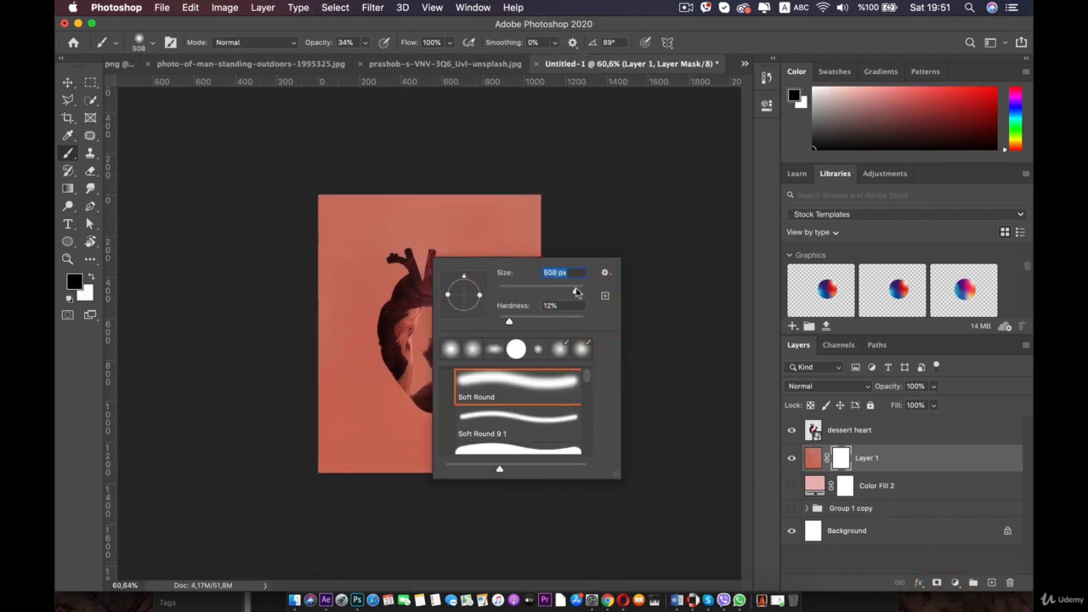
click(412, 330)
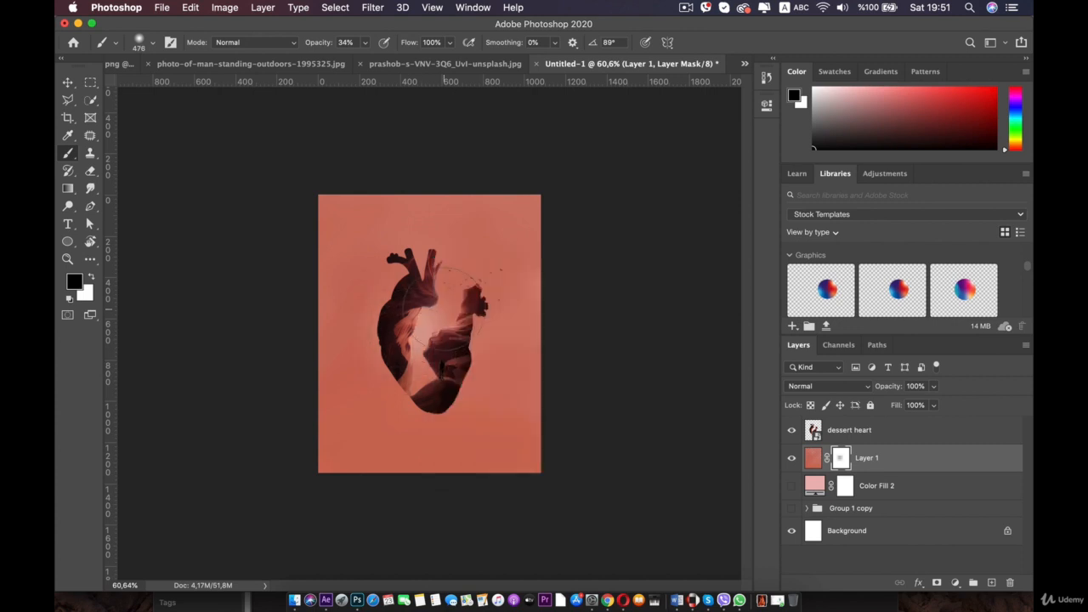
mouse_move(427, 375)
mouse_down()
mouse_move(494, 221)
mouse_move(455, 276)
mouse_move(453, 266)
mouse_move(437, 305)
mouse_move(435, 363)
mouse_up()
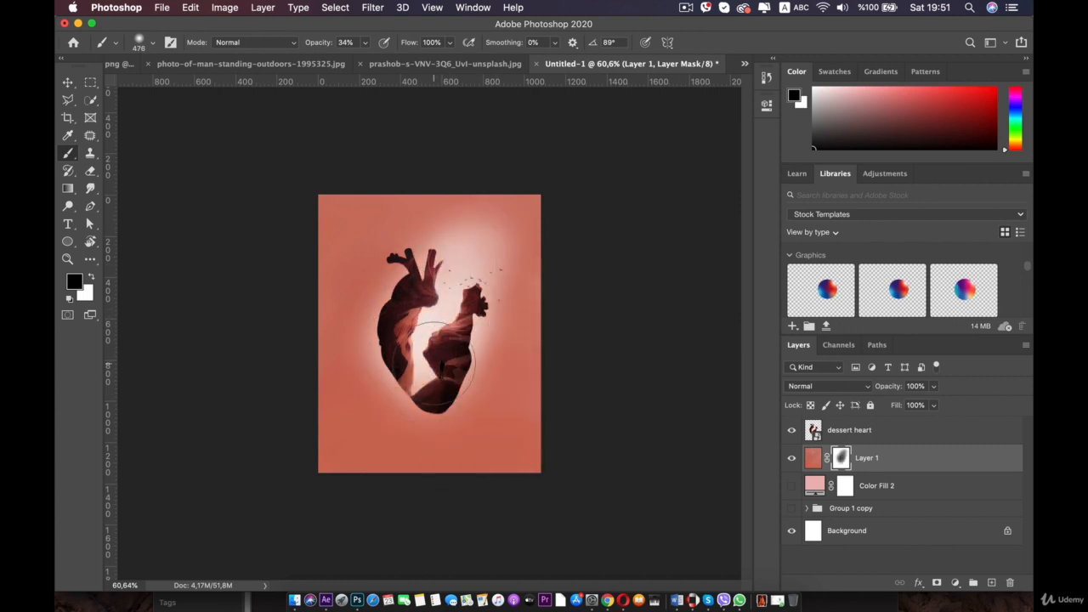
key(super+z)
key(super+z)
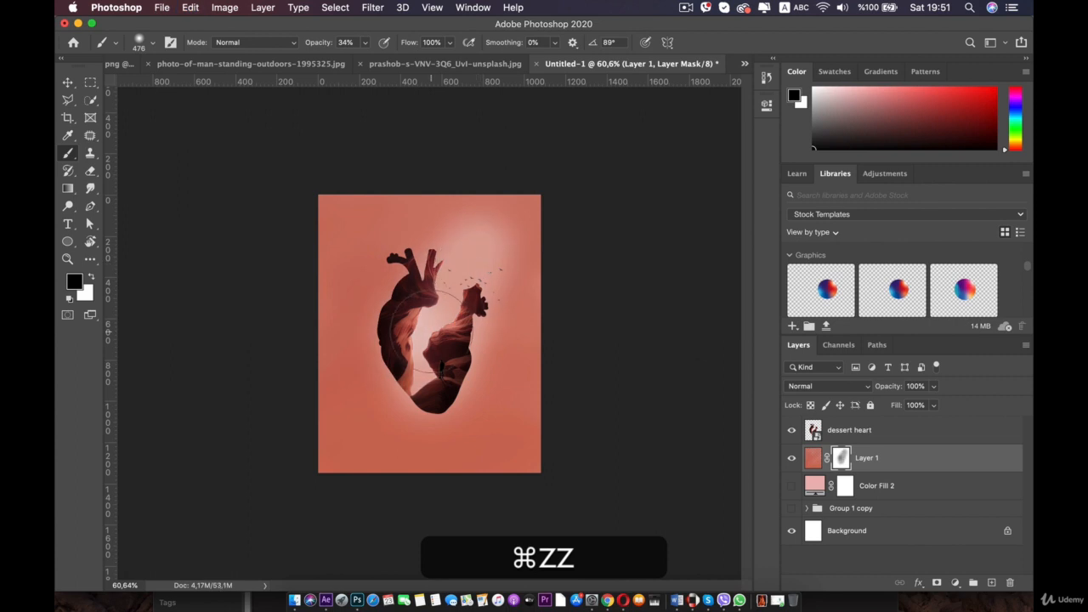
- Set the brush size to 412 px and undo the last mask stroke
scroll(481, 267, up, 1)
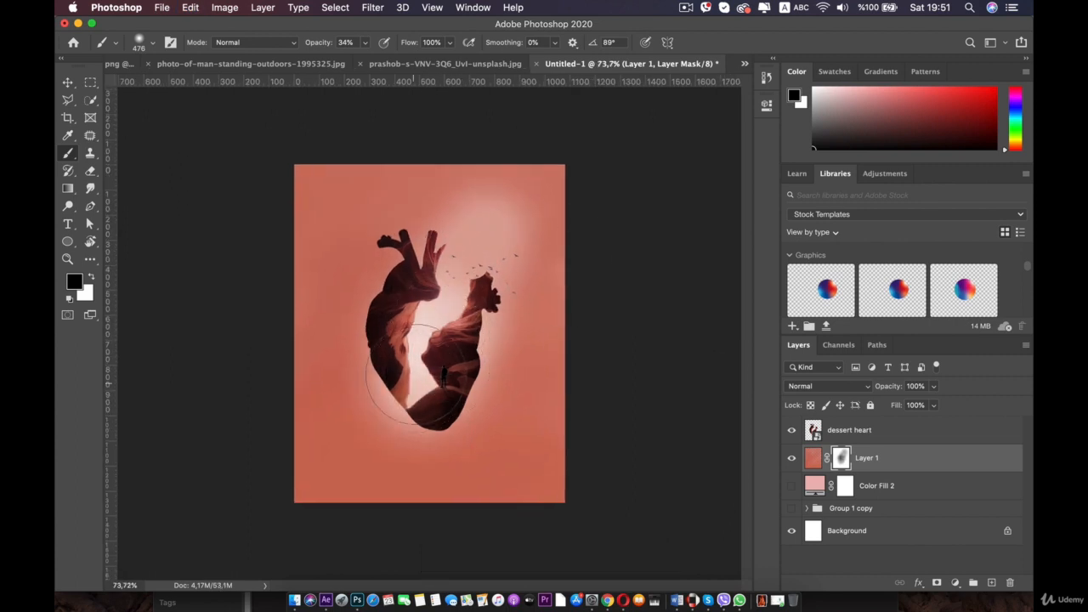
right_click(542, 185)
drag(693, 218, 690, 218)
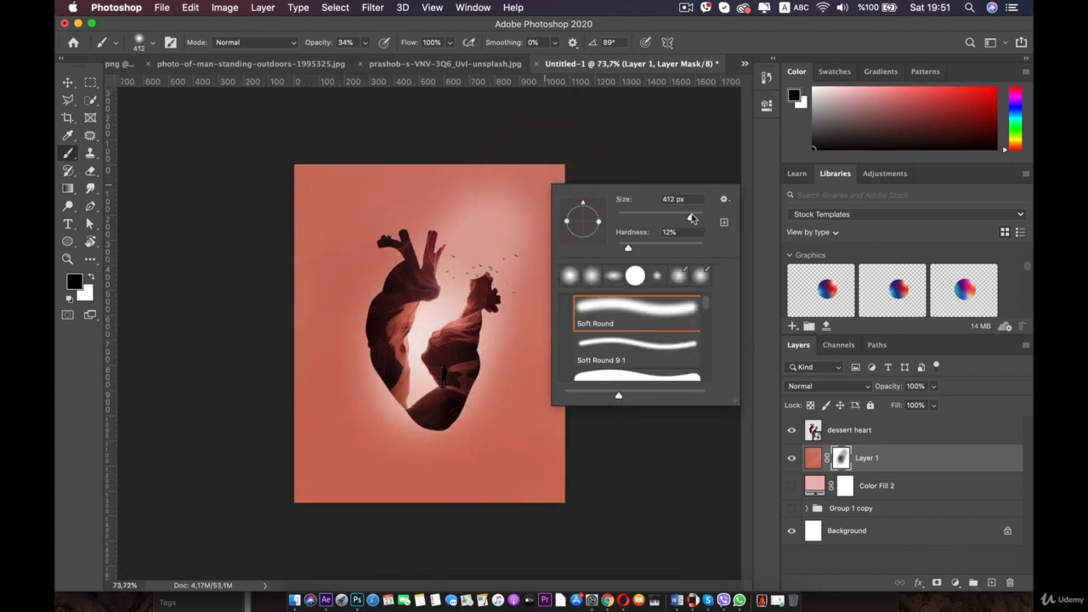
key(cmd+z)
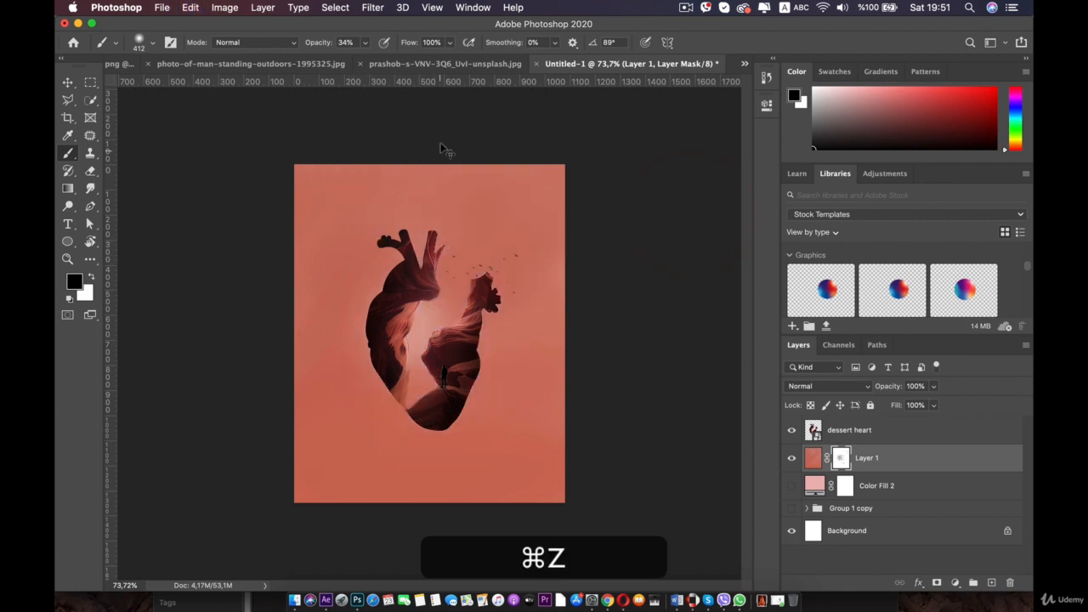
- Lower the brush opacity to 15% and undo a trial stroke on the mask
drag(364, 43, 353, 58)
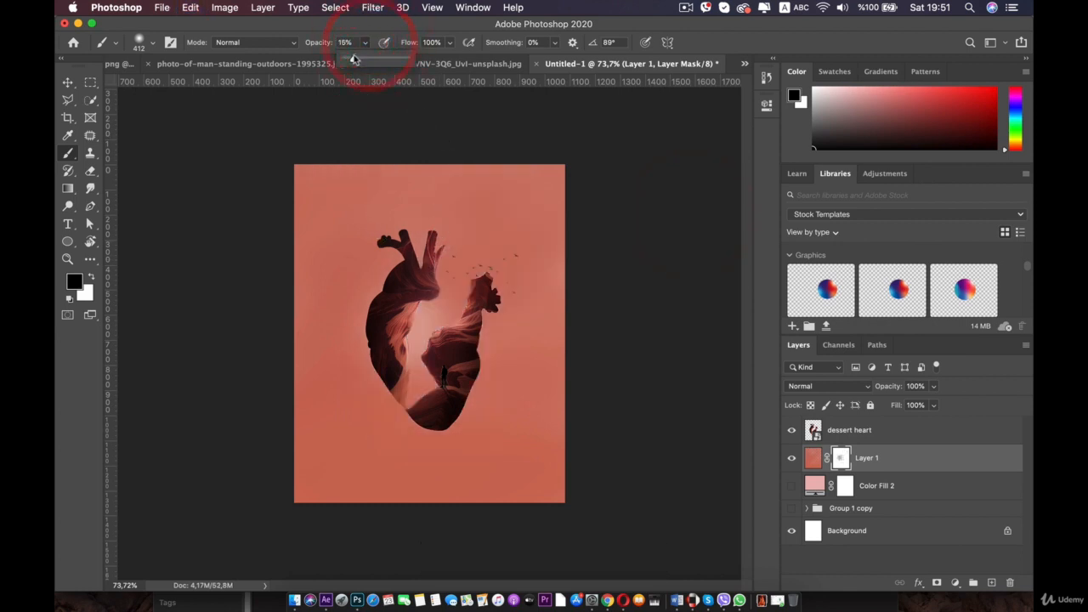
drag(476, 219, 175, 284)
key(super+z)
- Enlarge the brush to 1400 px and paint a soft glow over the heart's centre on the mask
right_click(393, 254)
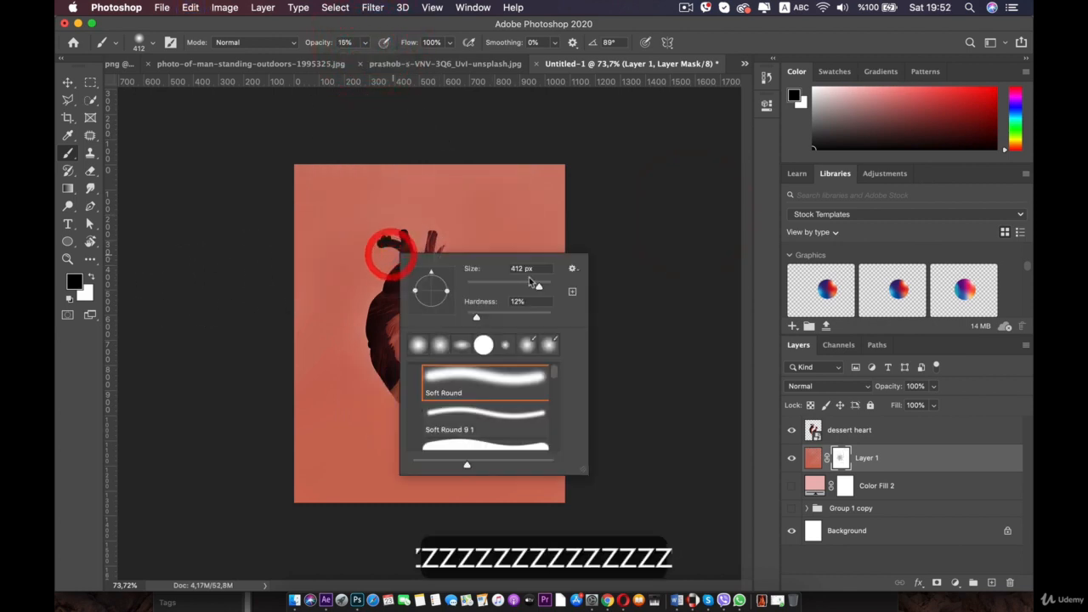
drag(539, 284, 543, 286)
mouse_move(605, 175)
mouse_down()
mouse_move(280, 269)
mouse_move(245, 293)
mouse_up()
drag(522, 277, 277, 436)
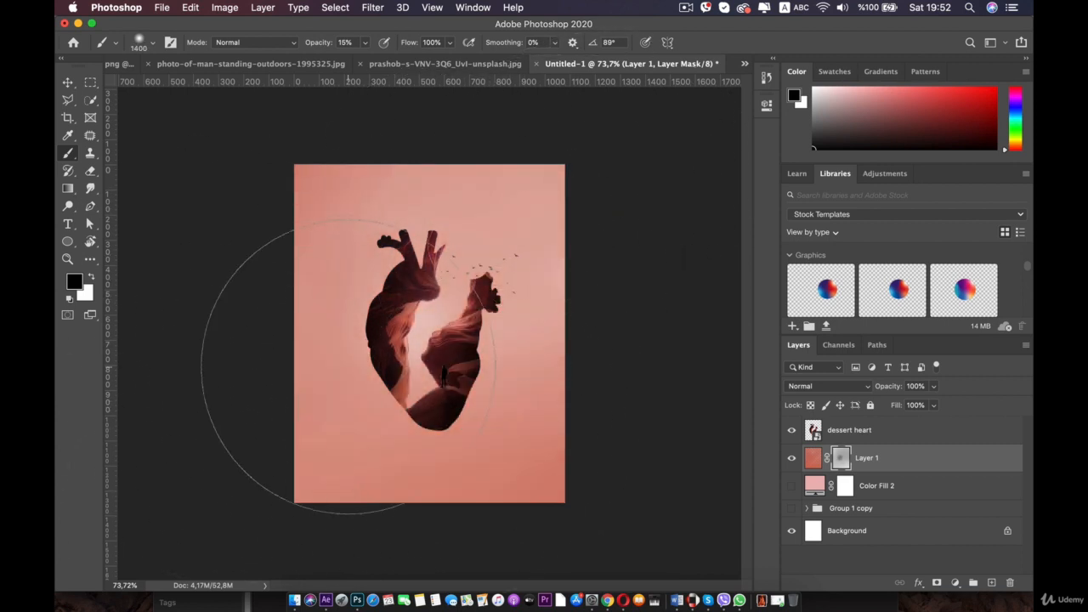
- Try painting with a 316 px brush around the heart's lower middle, then undo the last three strokes
scroll(461, 352, up, 2)
right_click(457, 322)
drag(601, 355, 588, 358)
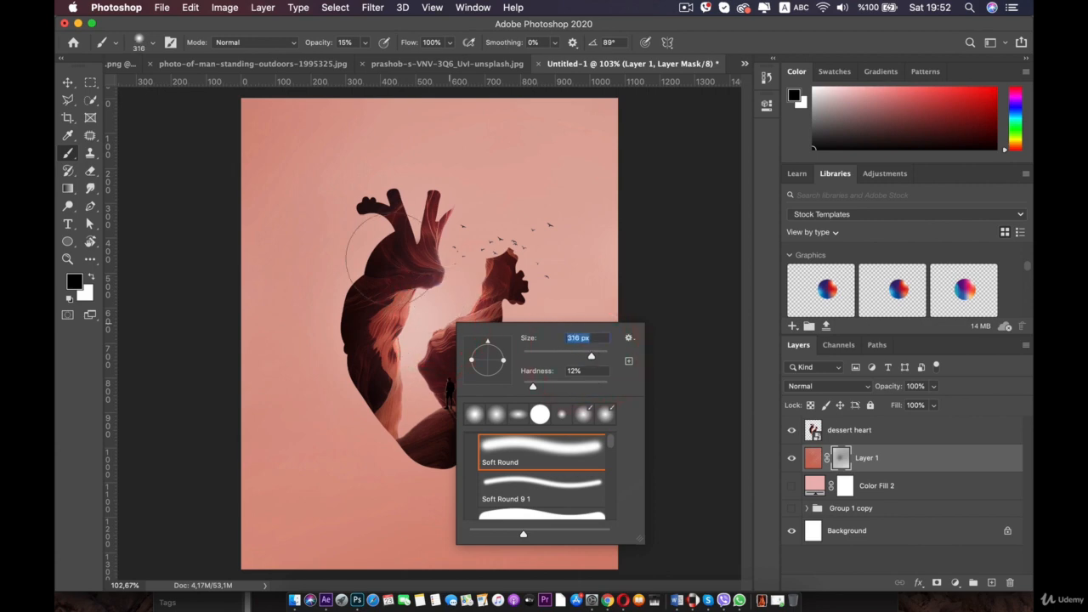
drag(440, 271, 461, 291)
mouse_move(489, 227)
mouse_down()
mouse_move(403, 427)
mouse_move(433, 308)
mouse_move(405, 410)
mouse_up()
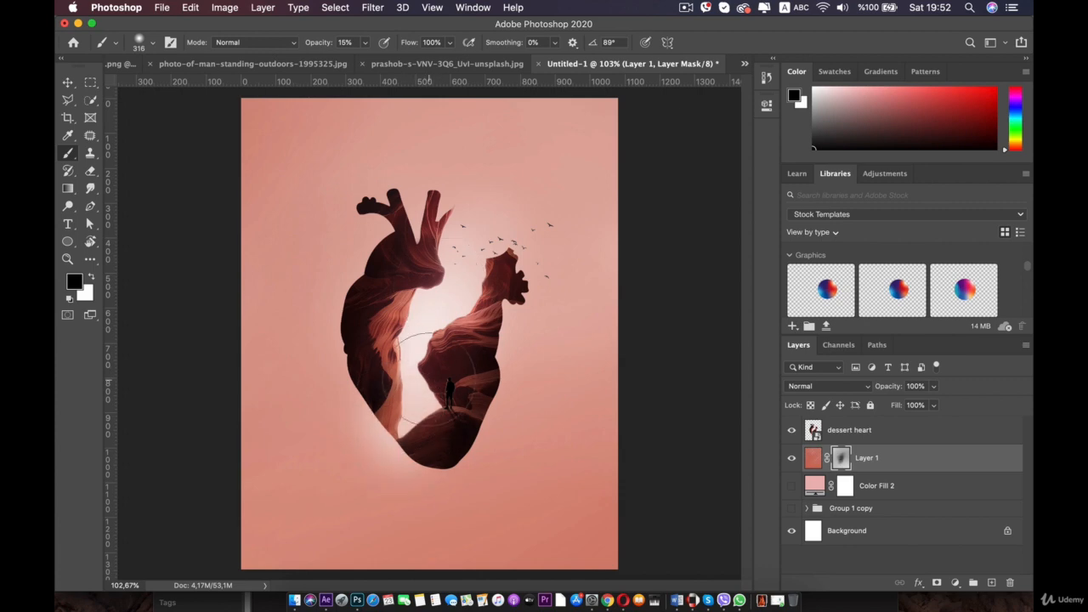
key(super+z)
key(super+z)
key(super+z)
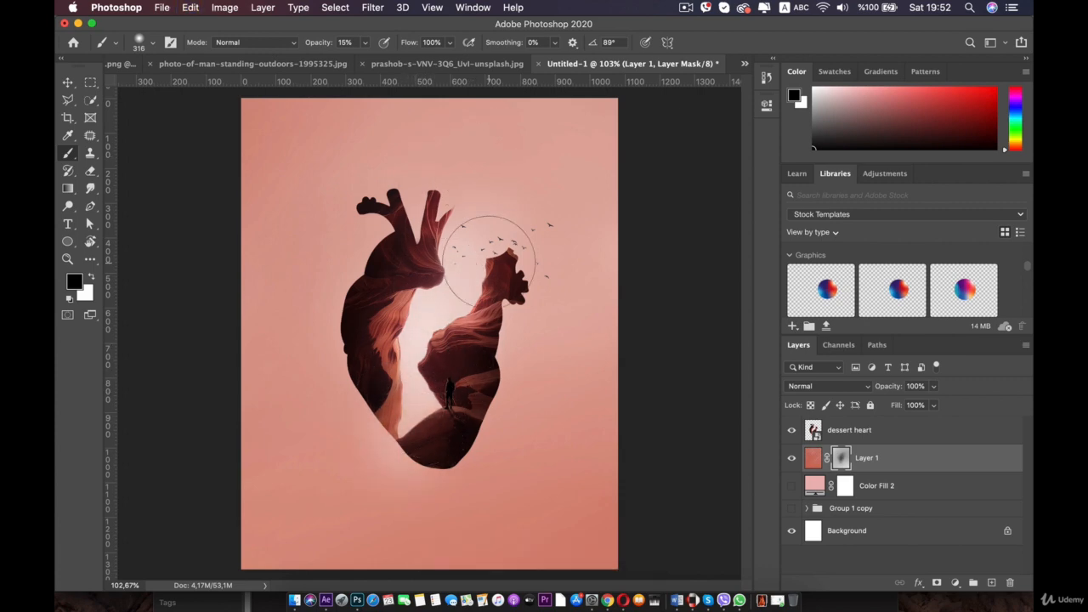
- Set the brush back to 1400 px and paint soft black strokes along the canvas bottom on the mask
scroll(457, 172, down, 3)
scroll(421, 344, up, 1)
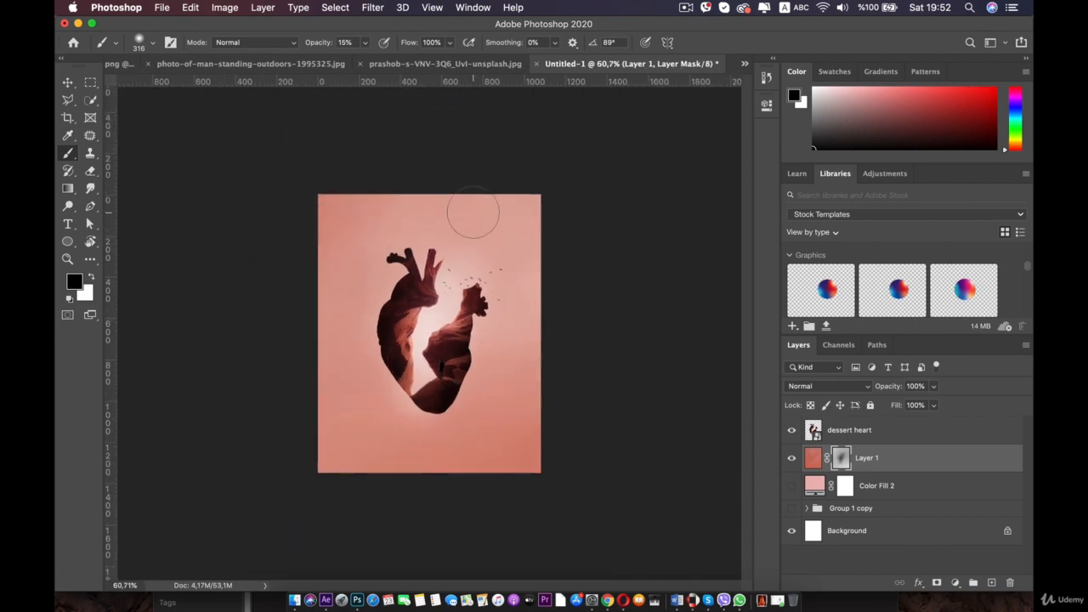
scroll(467, 221, down, 2)
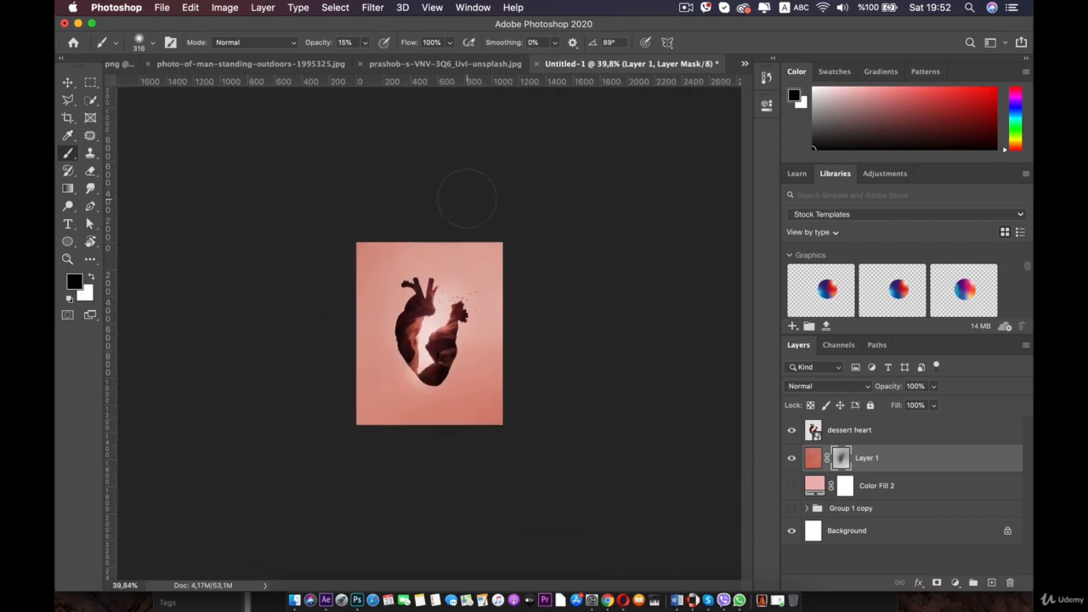
scroll(467, 247, up, 3)
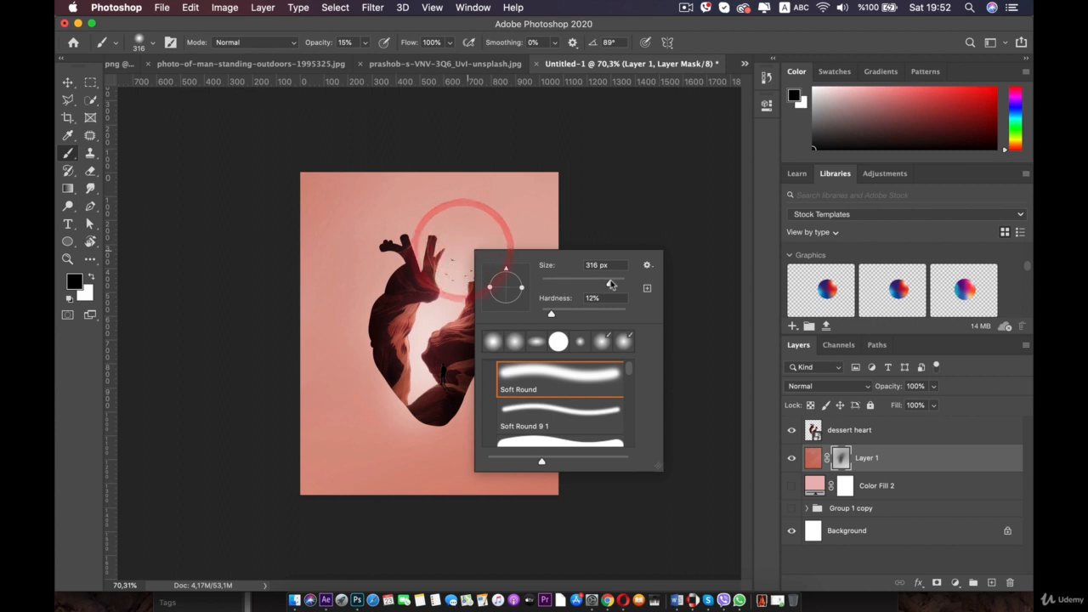
mouse_move(478, 194)
mouse_down()
mouse_move(253, 184)
mouse_move(271, 205)
mouse_move(546, 204)
mouse_move(547, 215)
mouse_move(312, 258)
mouse_up()
drag(313, 433, 178, 480)
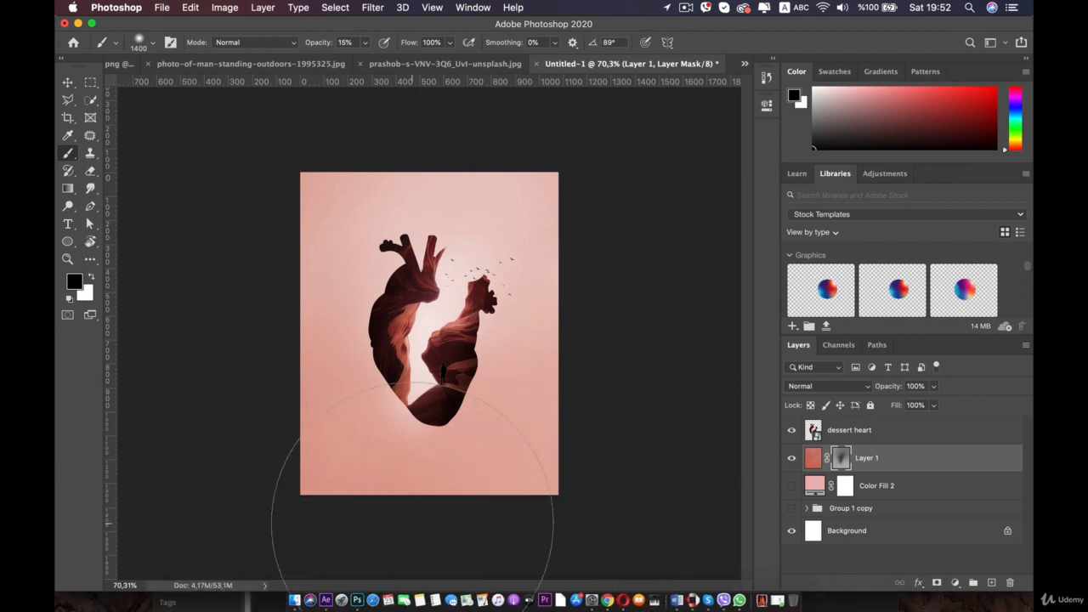
drag(318, 472, 253, 488)
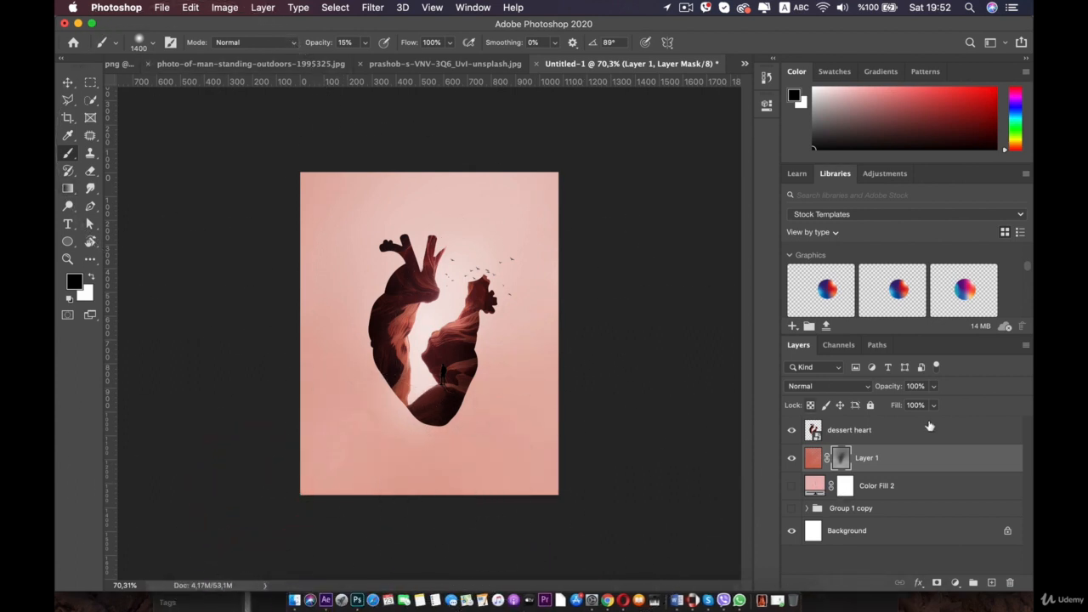
- Switch the foreground to white and paint the mask back near the canvas's bottom-left
key(x)
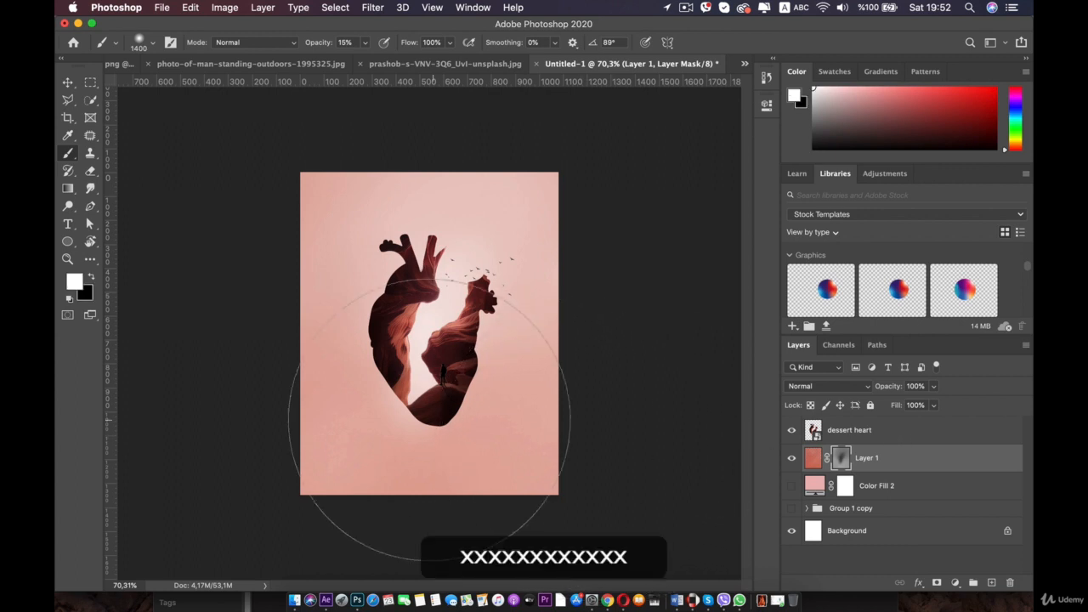
key(x)
key(x)
mouse_move(362, 434)
mouse_down()
mouse_move(468, 479)
mouse_move(590, 435)
mouse_move(349, 497)
mouse_up()
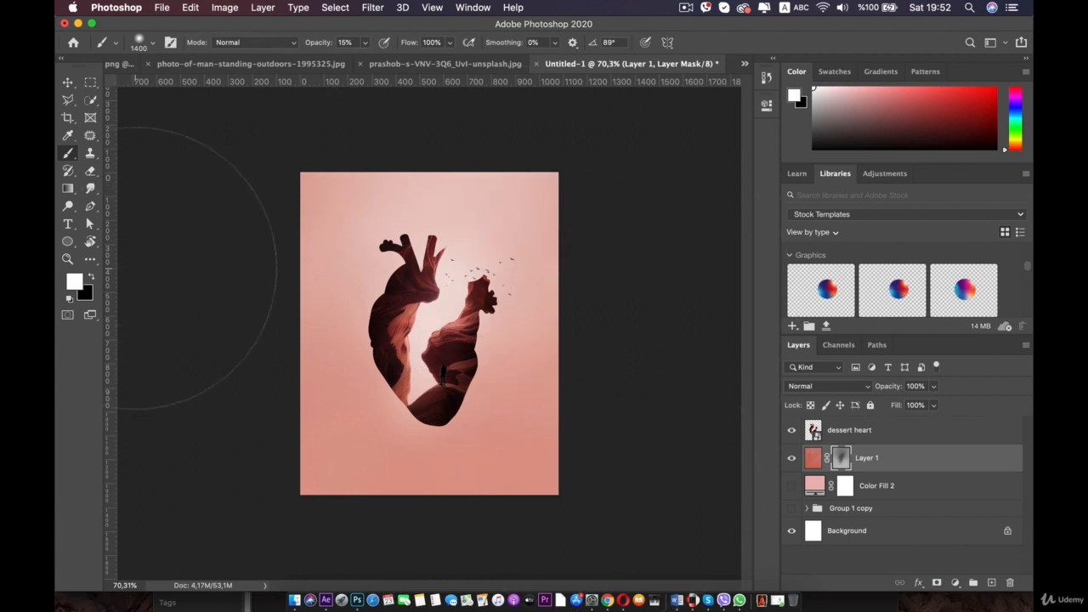
scroll(322, 315, up, 3)
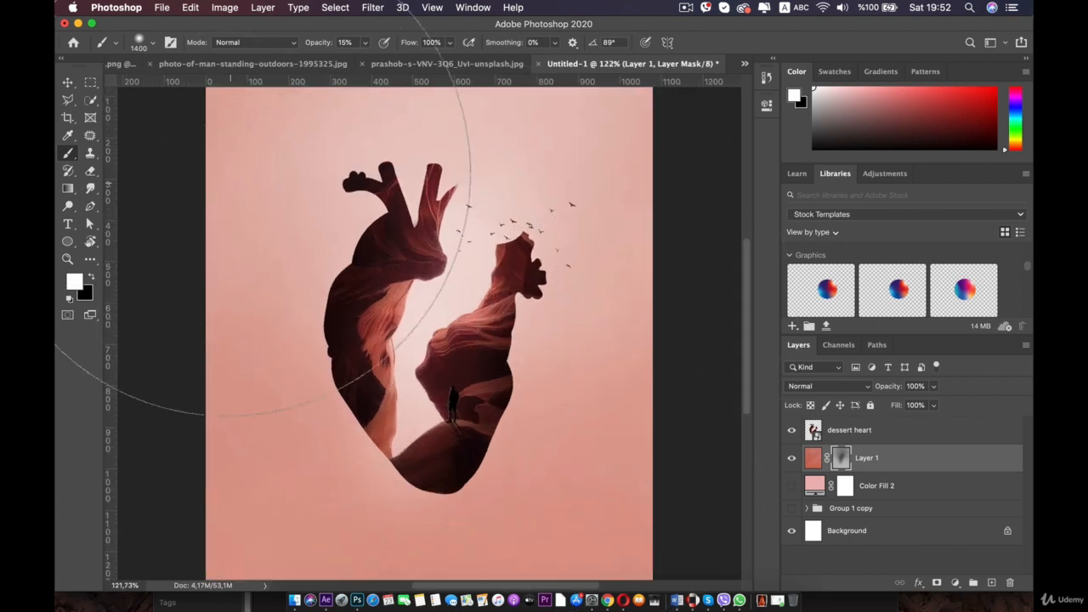
- Switch to the Move tool and zoom and pan around the heart composite to inspect it
click(67, 82)
click(241, 206)
scroll(242, 206, down, 4)
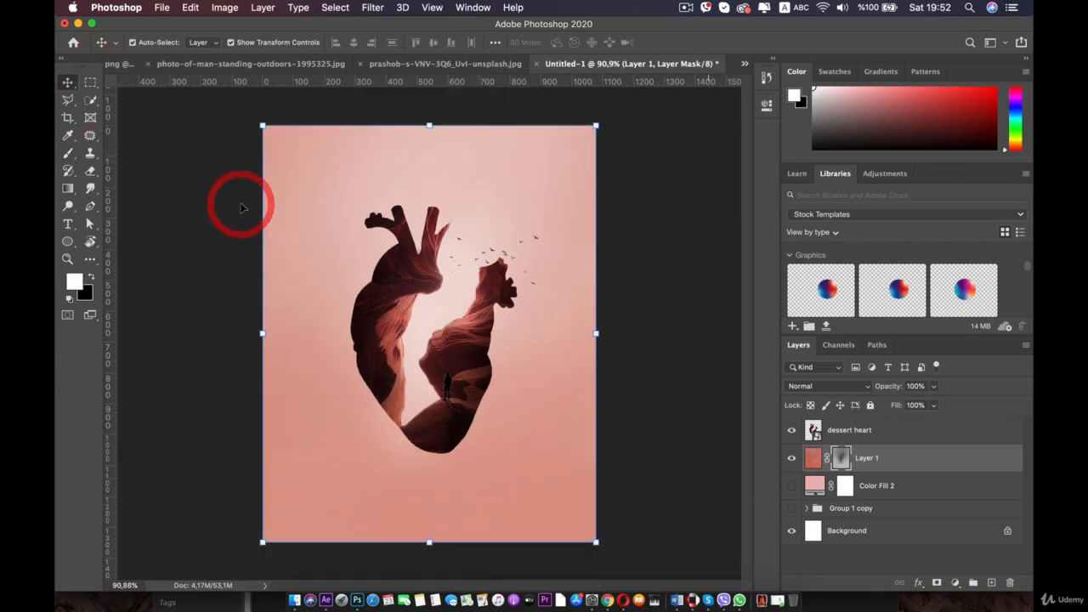
scroll(242, 231, up, 1)
click(227, 230)
scroll(329, 328, up, 1)
scroll(332, 327, up, 2)
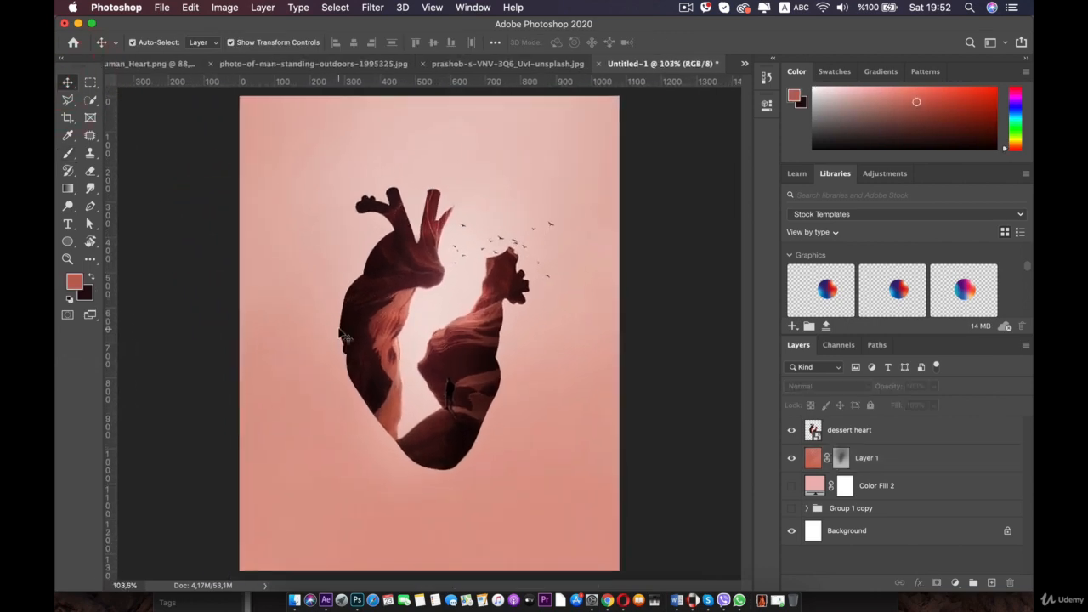
scroll(368, 330, down, 2)
scroll(368, 328, up, 3)
scroll(368, 329, up, 2)
key(space)
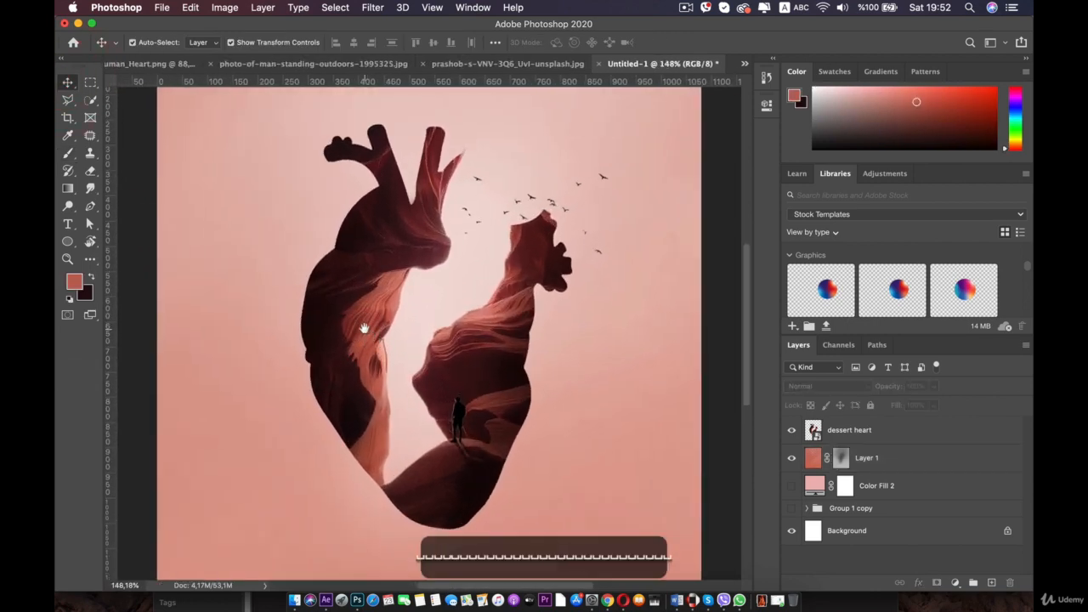
drag(363, 365, 379, 241)
- Duplicate the dessert heart layer
click(854, 426)
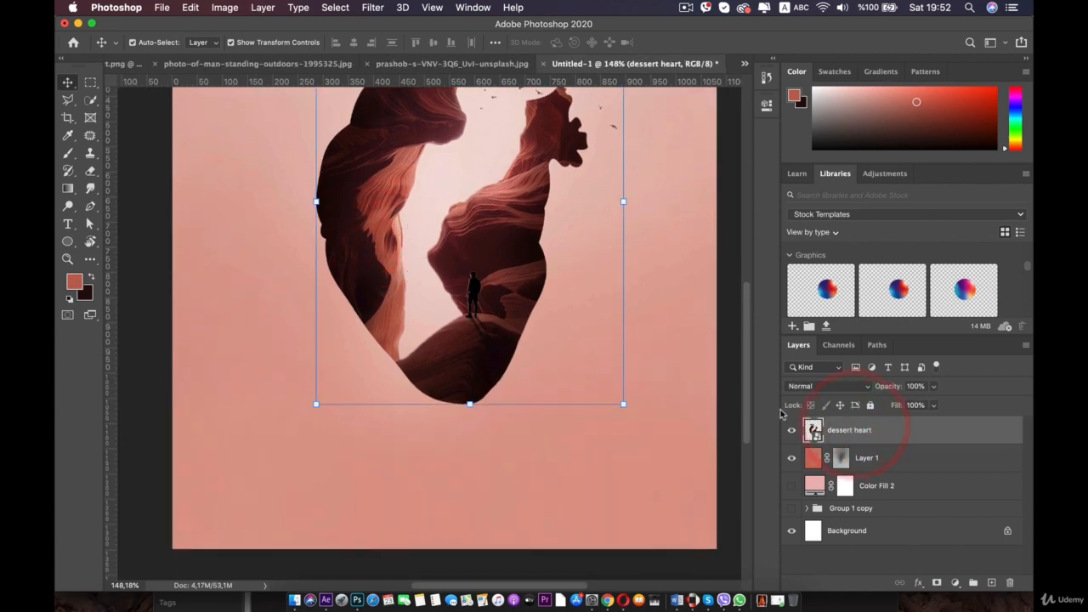
key(super)
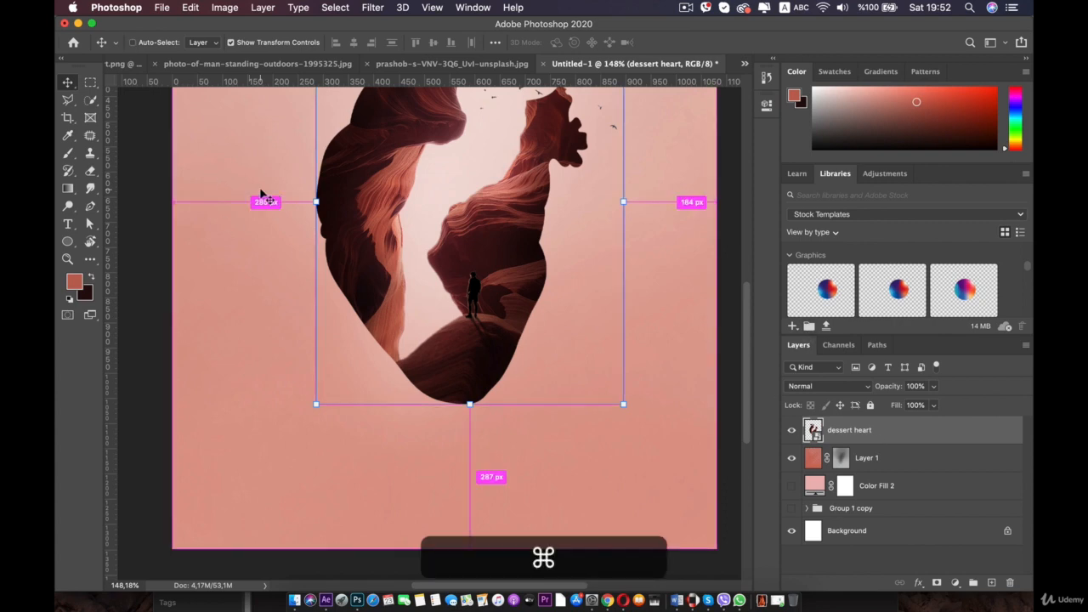
key(super+j)
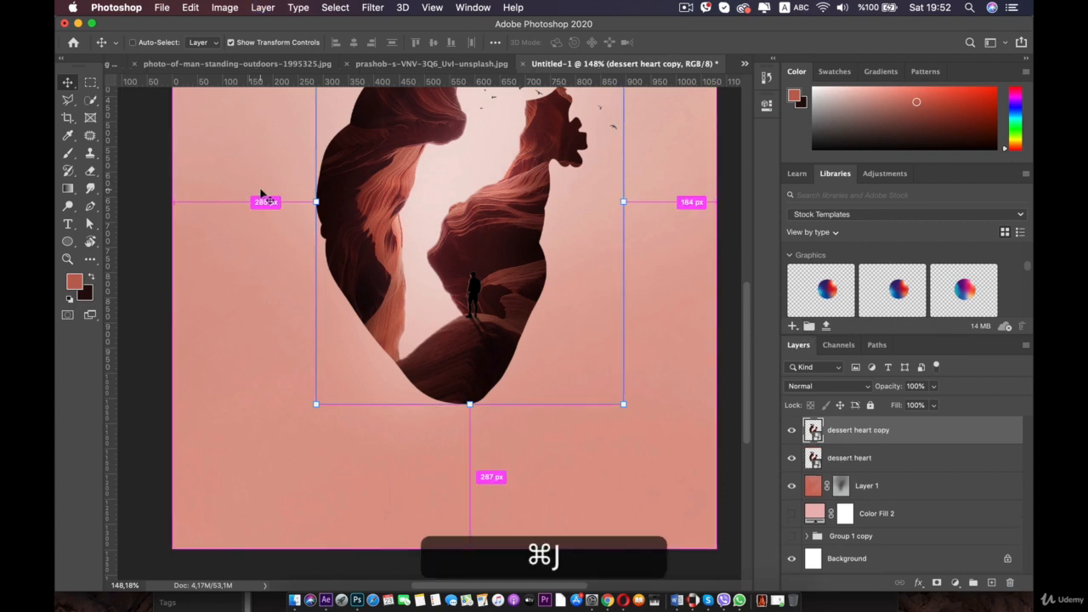
- Hide the dessert heart copy and move it below the Color Fill 2 layer, above Group 1 copy
click(791, 430)
drag(860, 430, 869, 533)
key(super+z)
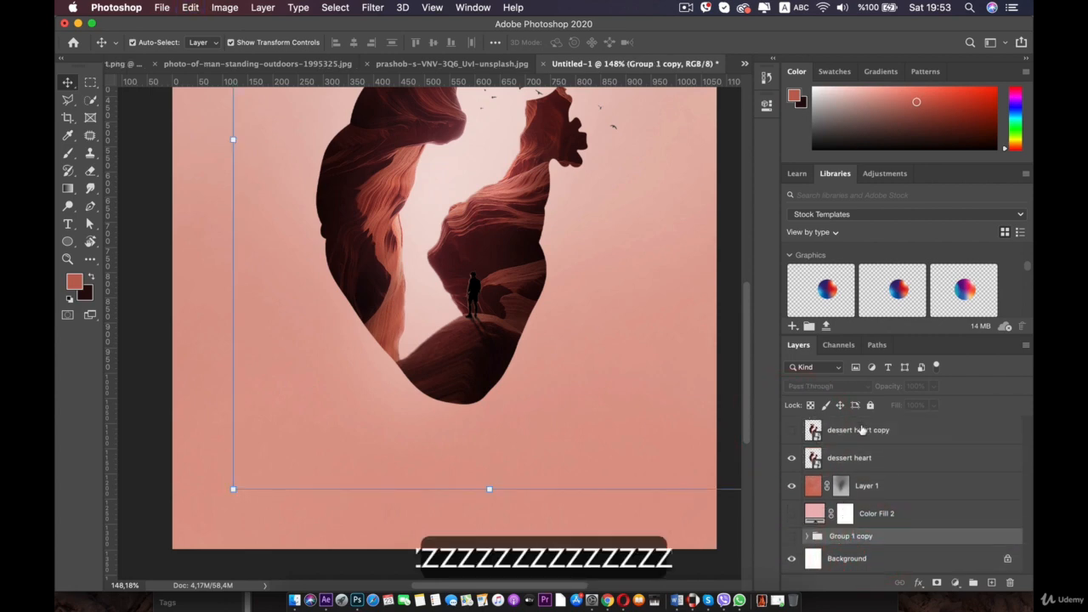
drag(861, 430, 872, 530)
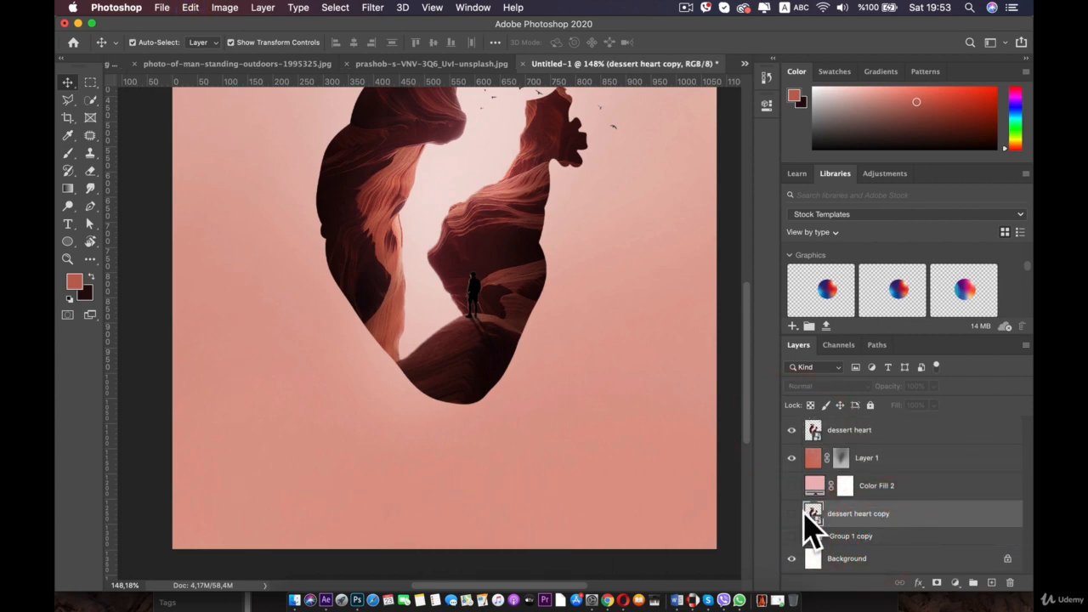
- Rasterize the dessert heart layer
click(862, 434)
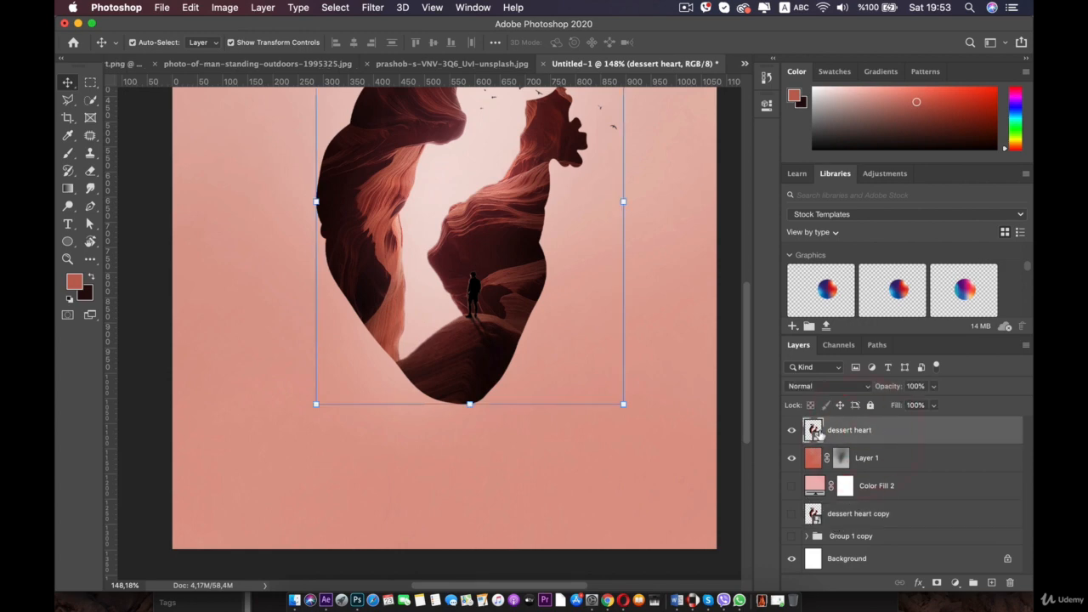
right_click(817, 434)
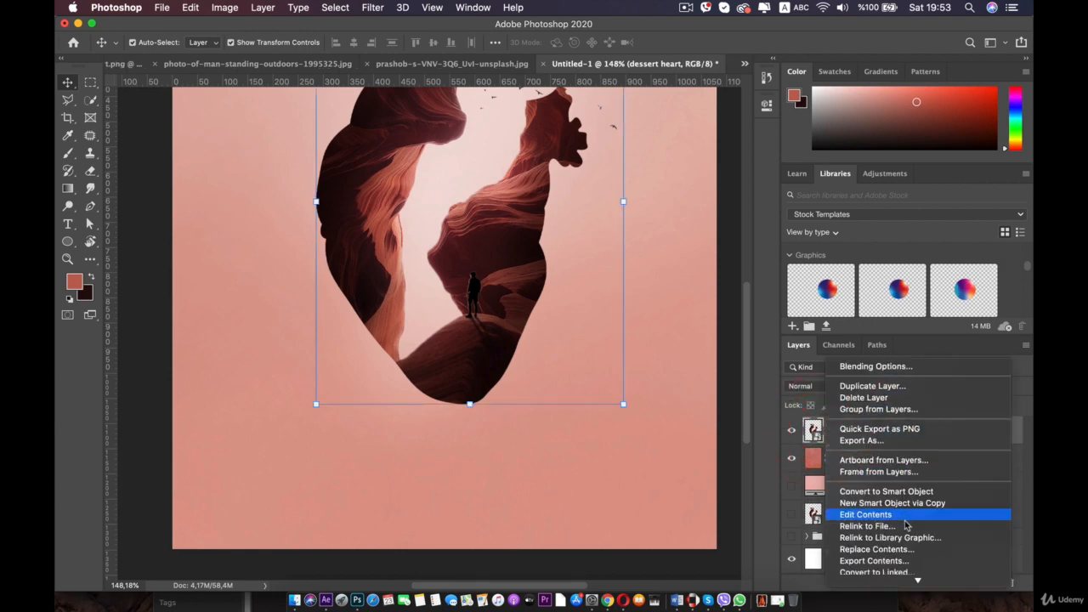
scroll(901, 510, down, 5)
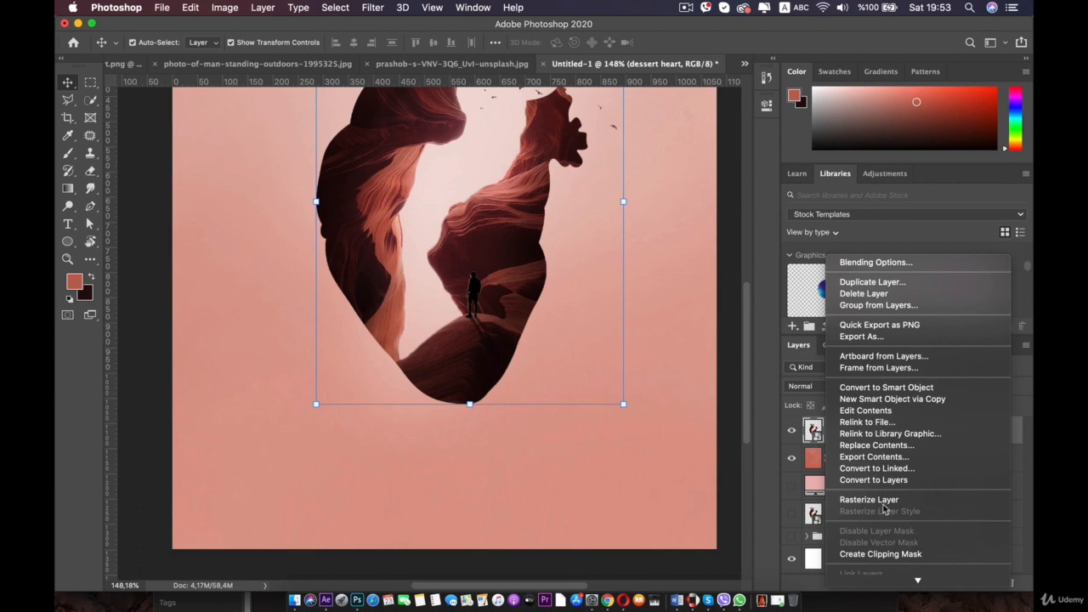
click(879, 501)
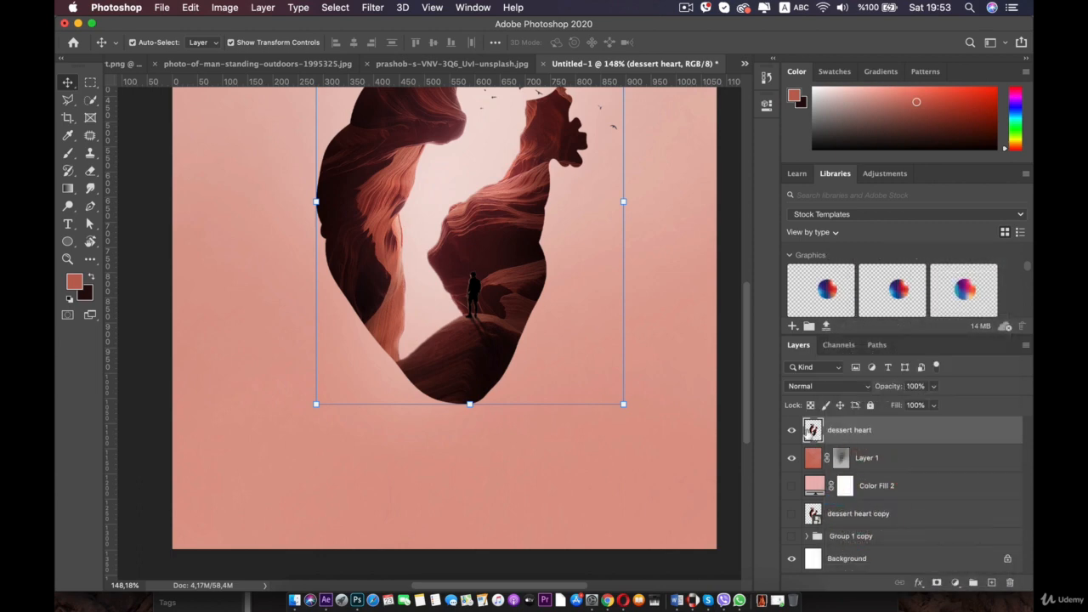
- Switch to the Smudge tool and set a soft round brush of 30 px
click(90, 189)
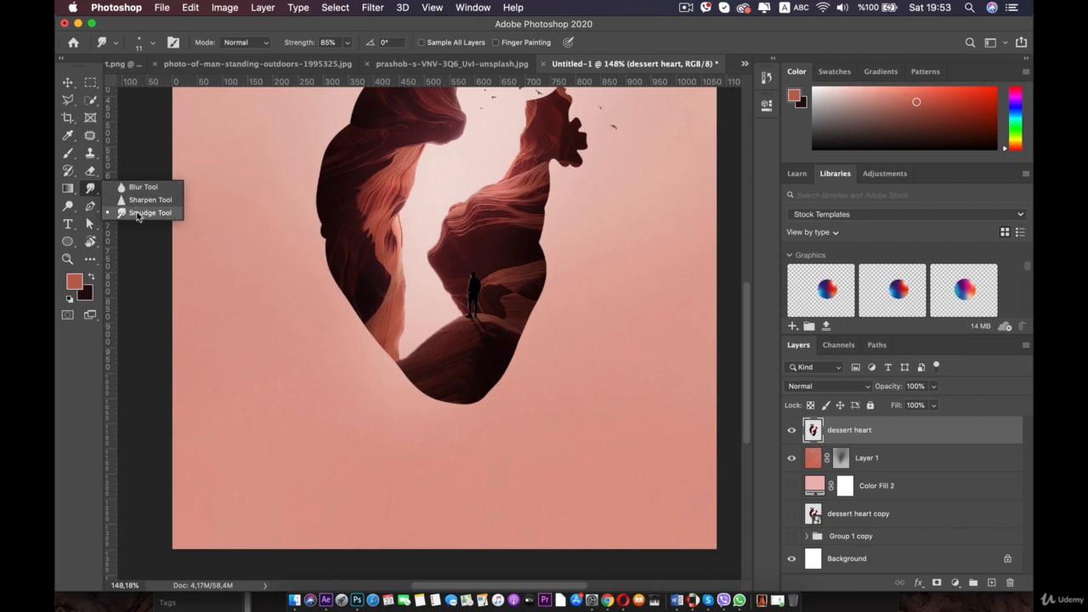
click(136, 214)
scroll(427, 343, up, 4)
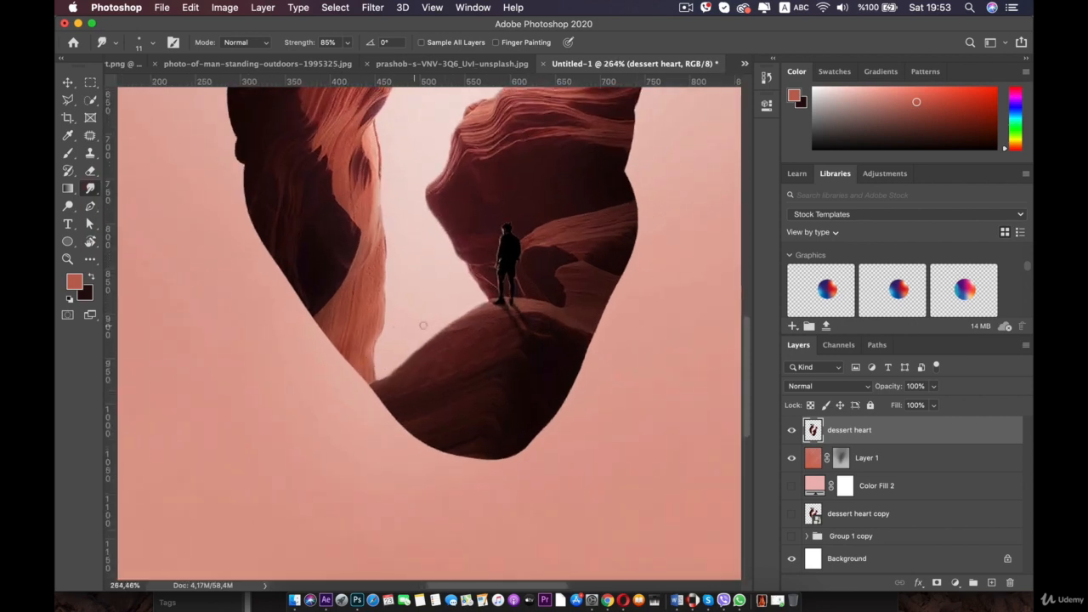
right_click(525, 354)
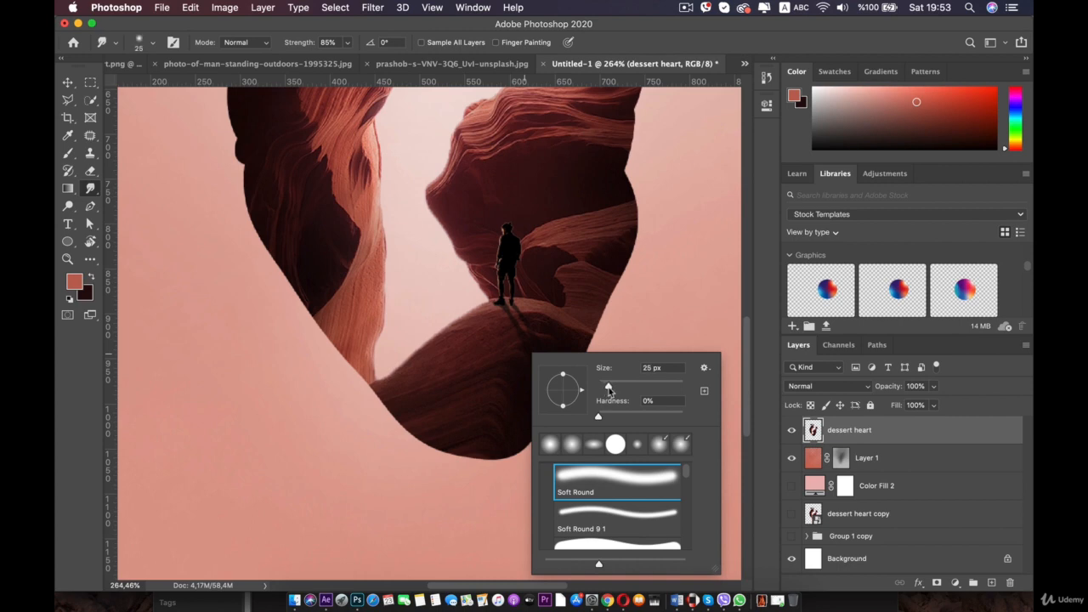
scroll(415, 406, down, 3)
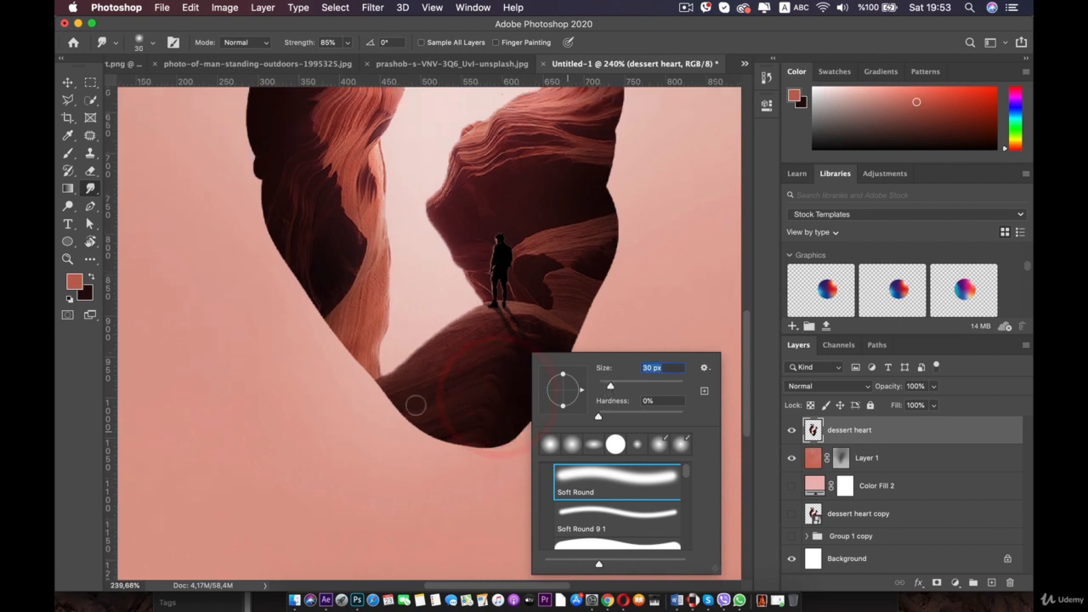
text([[[[[[)
click(403, 352)
click(682, 206)
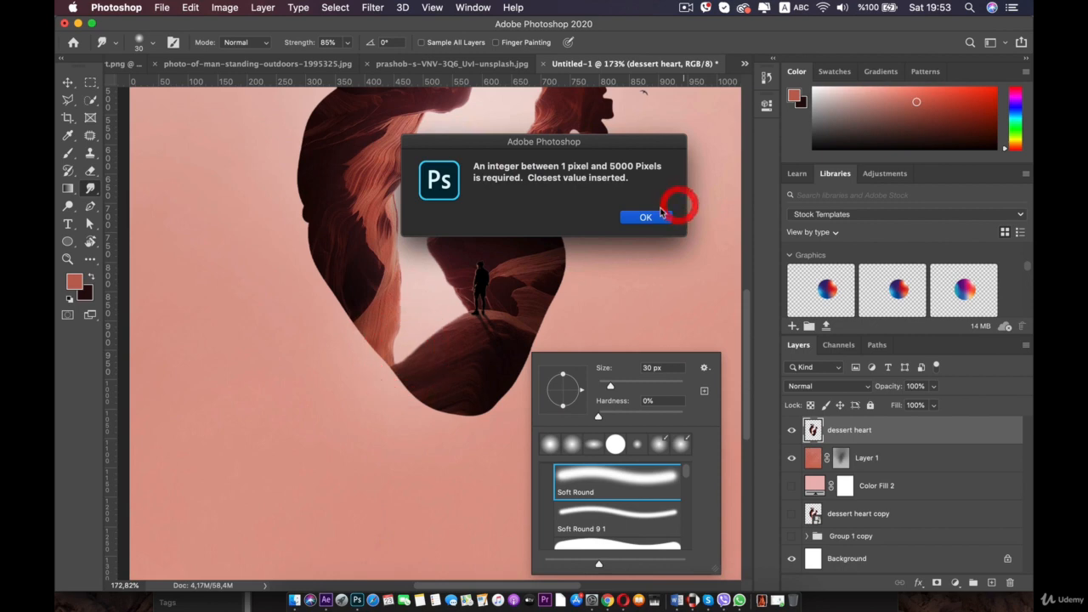
click(649, 217)
mouse_move(651, 218)
mouse_down()
mouse_move(415, 425)
mouse_move(437, 408)
mouse_up()
key(super+z)
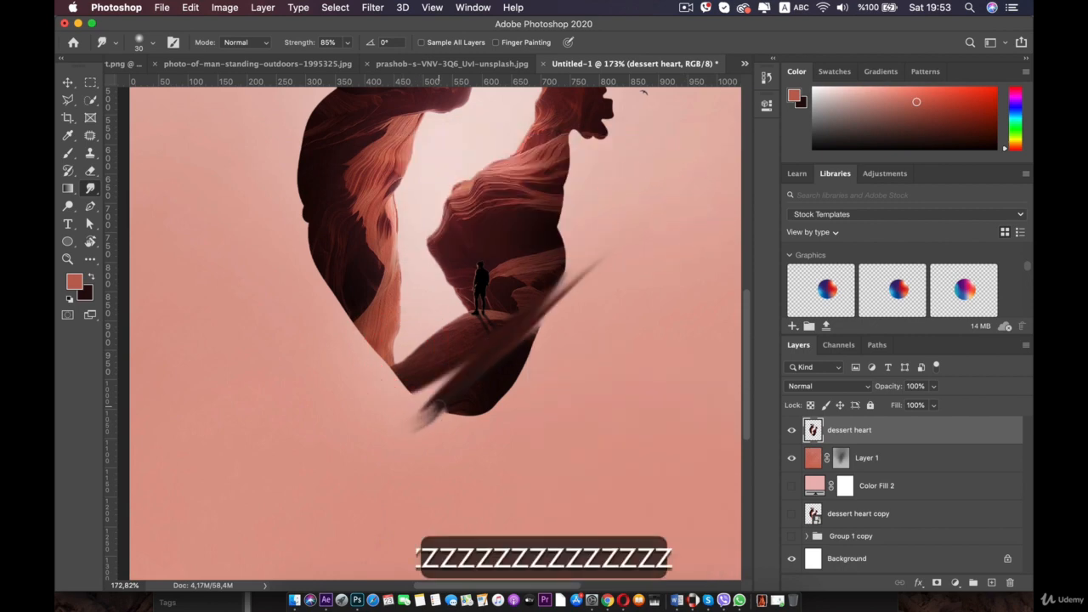
key(super+z)
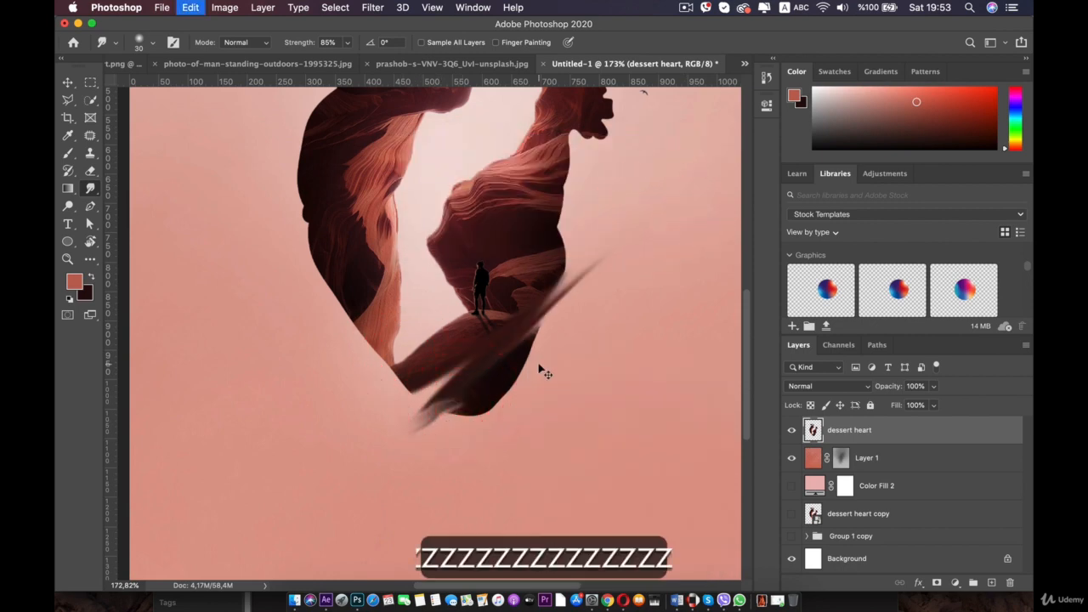
- Smudge the bottom tip of the dessert heart downward into dripping streaks
drag(460, 403, 454, 513)
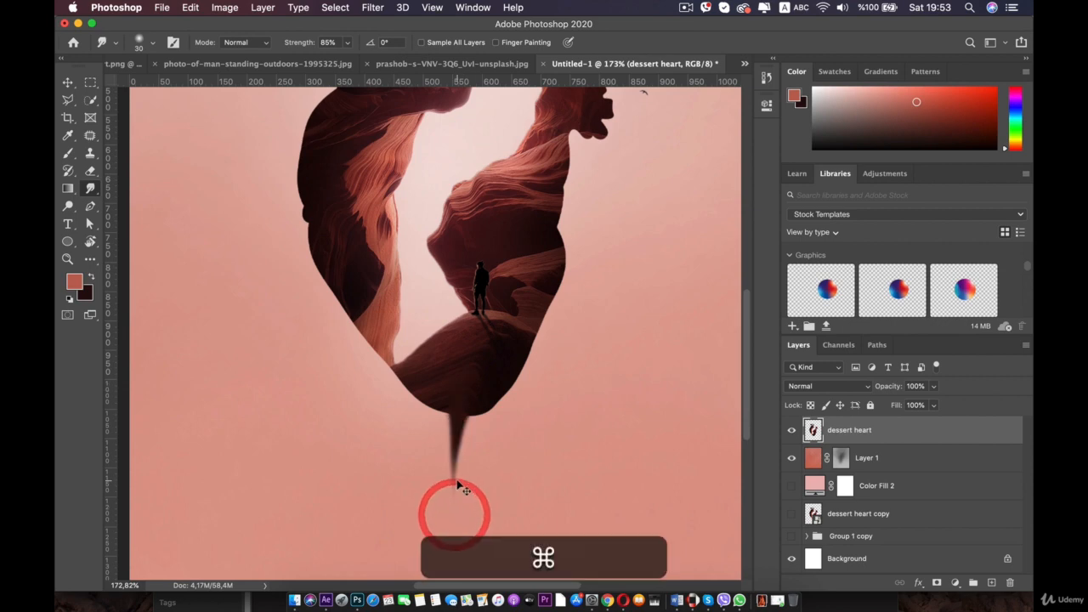
key(super+z)
key(super+plus)
key(super+plus)
mouse_move(444, 438)
mouse_down()
mouse_move(427, 240)
mouse_move(398, 232)
mouse_move(455, 413)
mouse_up()
scroll(455, 243, down, 3)
key(super+z)
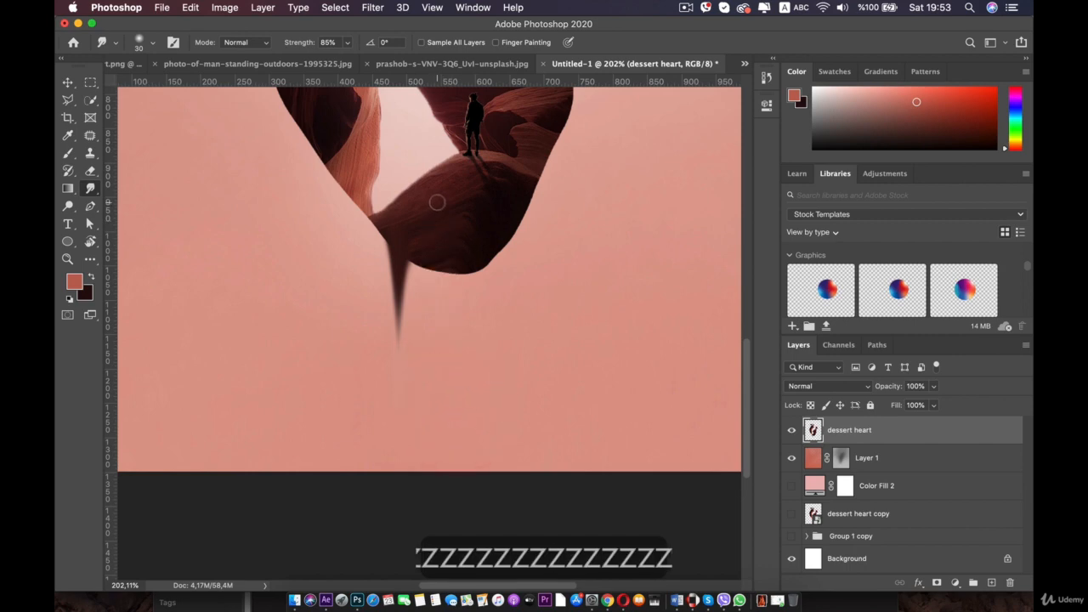
key(super+shift+z)
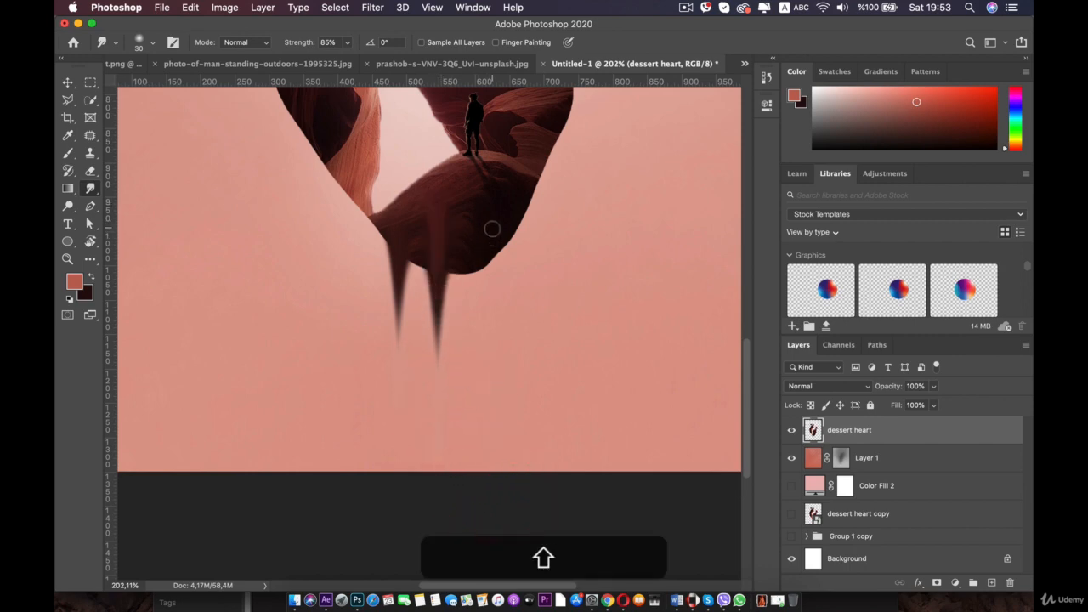
key(super+z)
- Smudge more drips downward from the lower edges of the heart's left and right halves, undoing unwanted strokes
drag(478, 241, 473, 445)
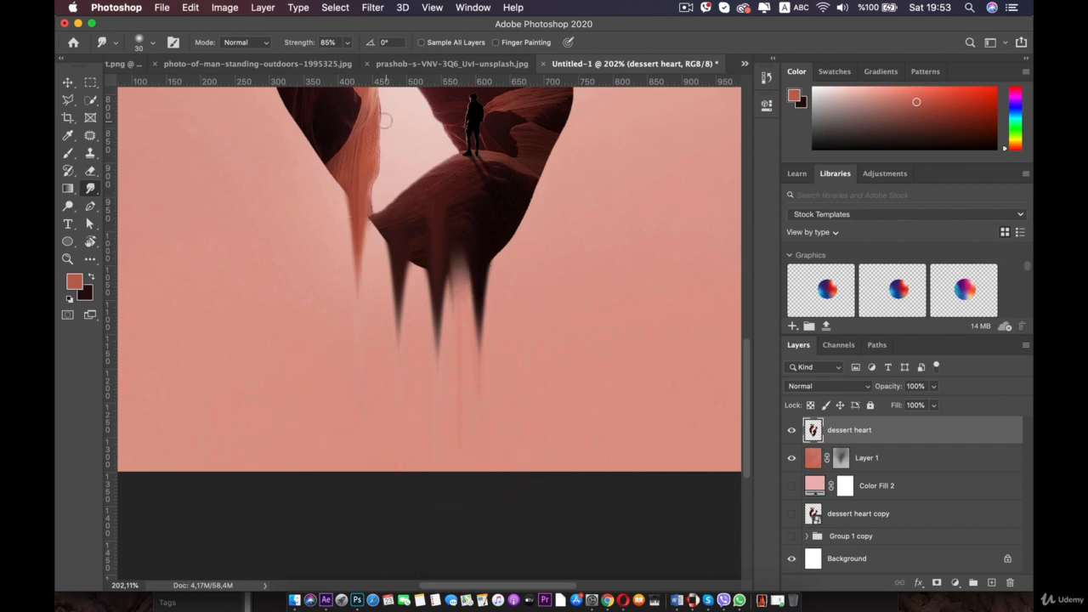
drag(384, 121, 351, 373)
key(super+z)
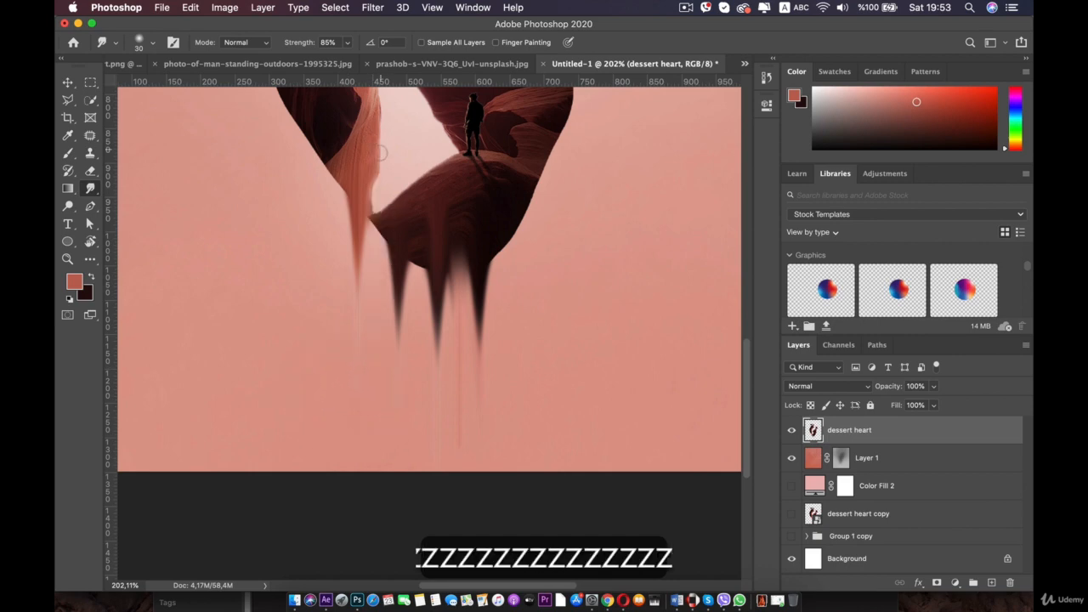
drag(382, 182, 345, 371)
key(super+z)
drag(378, 189, 328, 420)
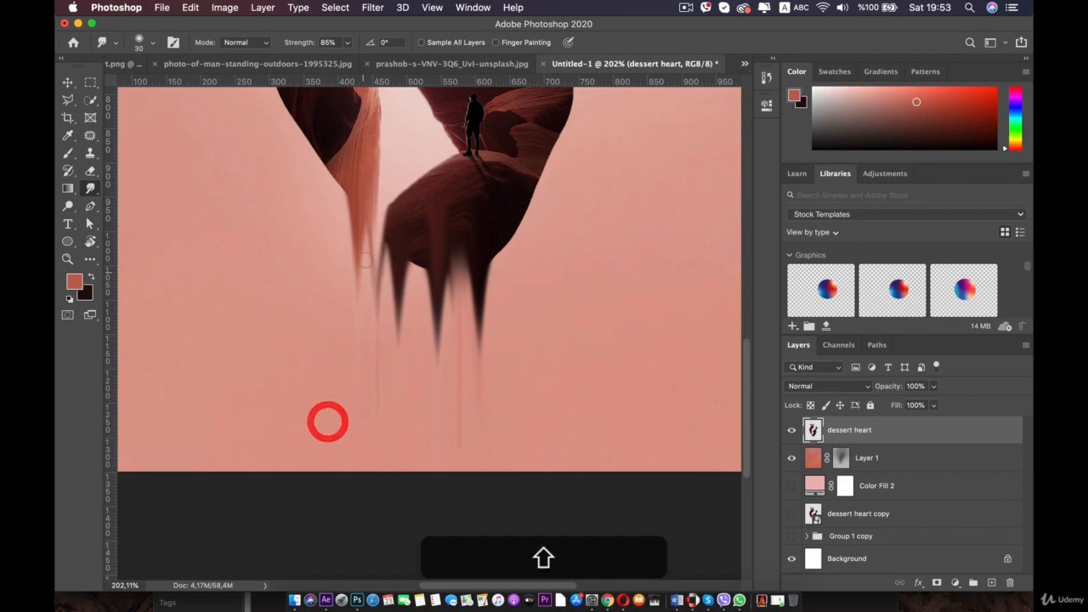
drag(372, 375, 371, 373)
key(super+z)
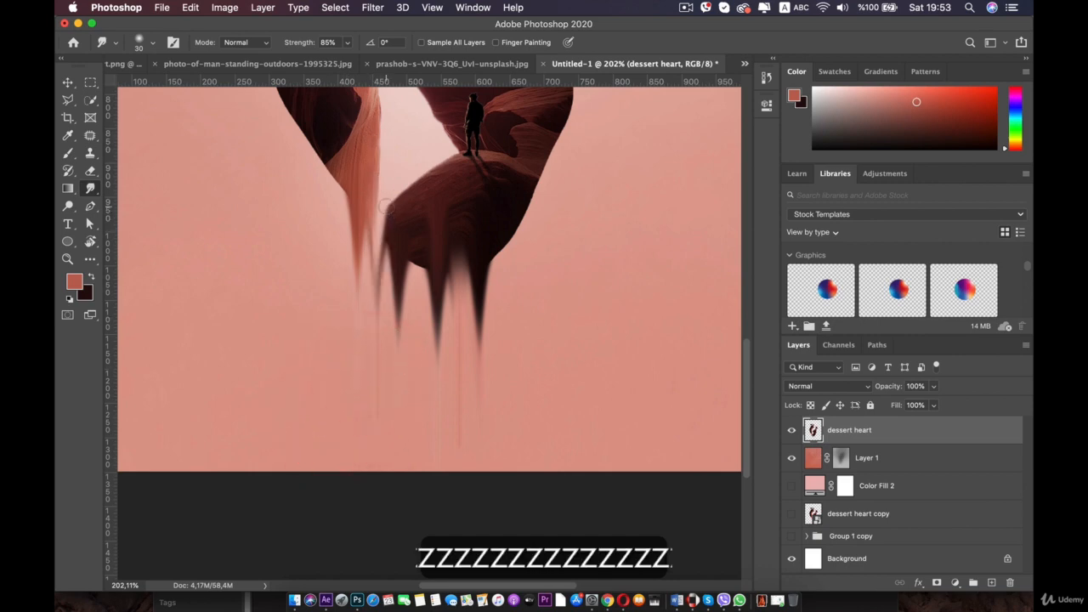
drag(381, 228, 383, 374)
key(super+z)
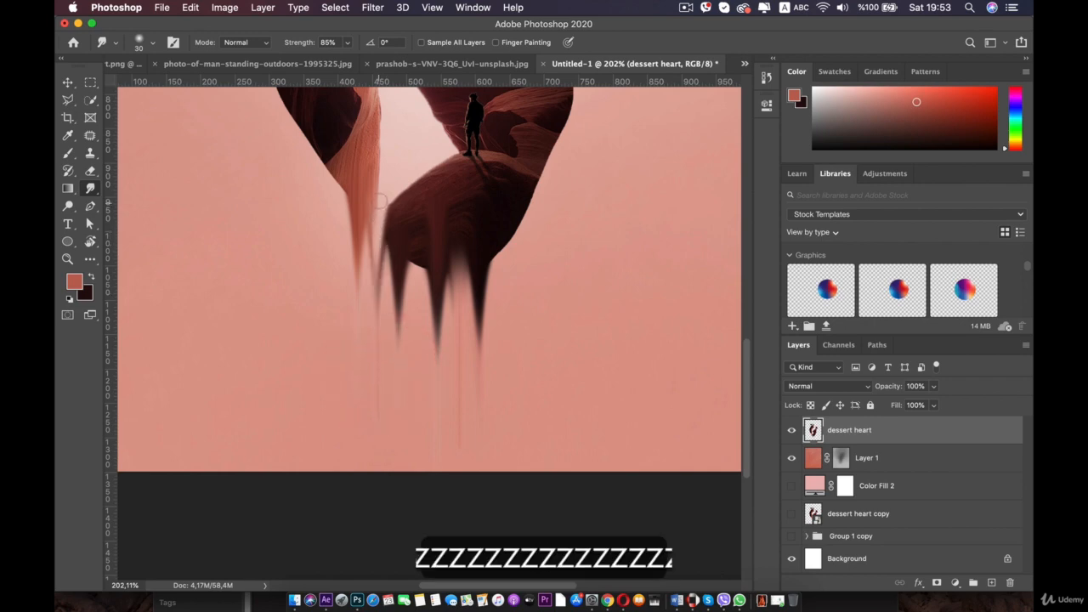
drag(380, 200, 383, 379)
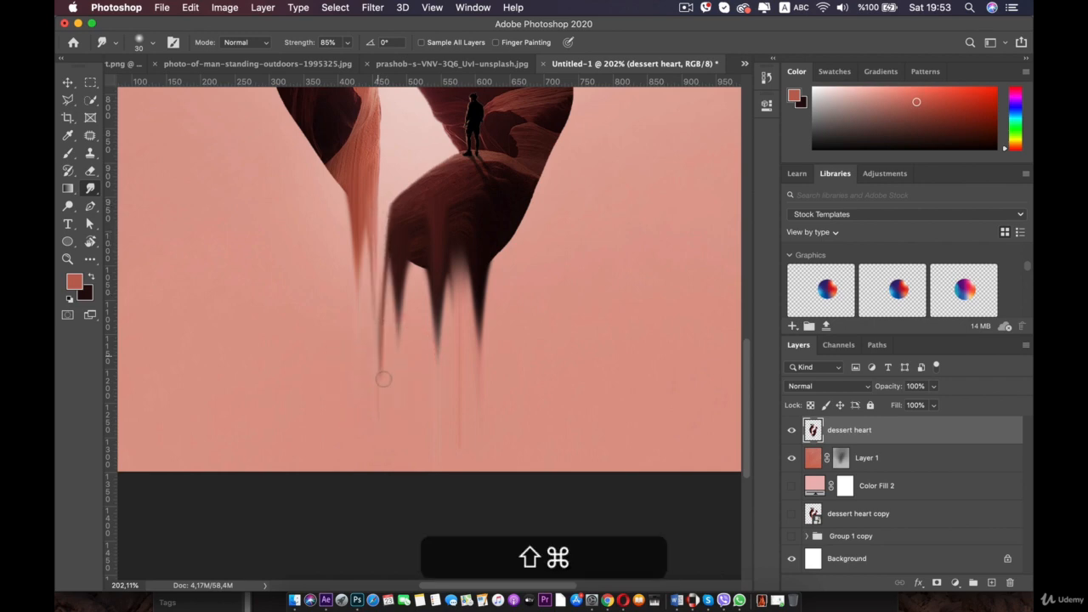
shift+click(329, 170)
key(super+z)
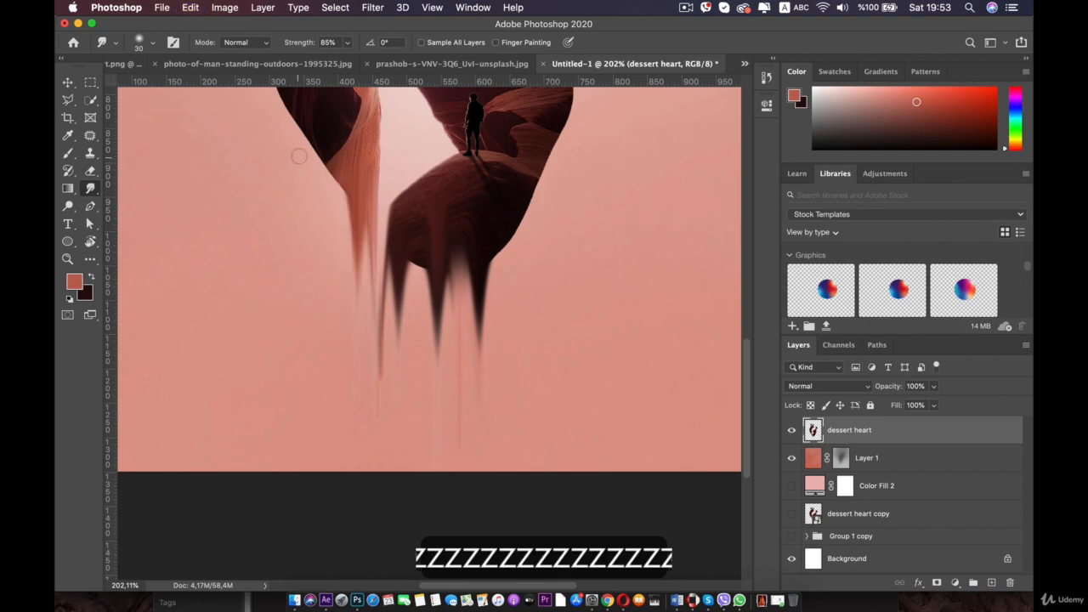
drag(323, 150, 325, 277)
key(super+z)
key(super+z)
key(super+z)
key(super+z)
key(super+z)
key(super+z)
key(super+z)
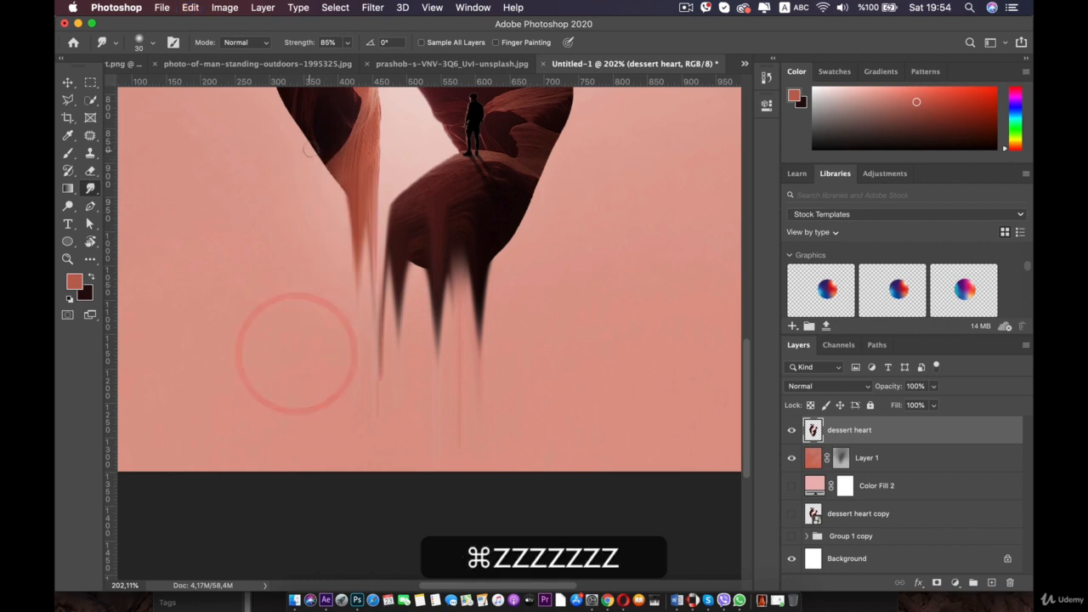
drag(331, 159, 327, 259)
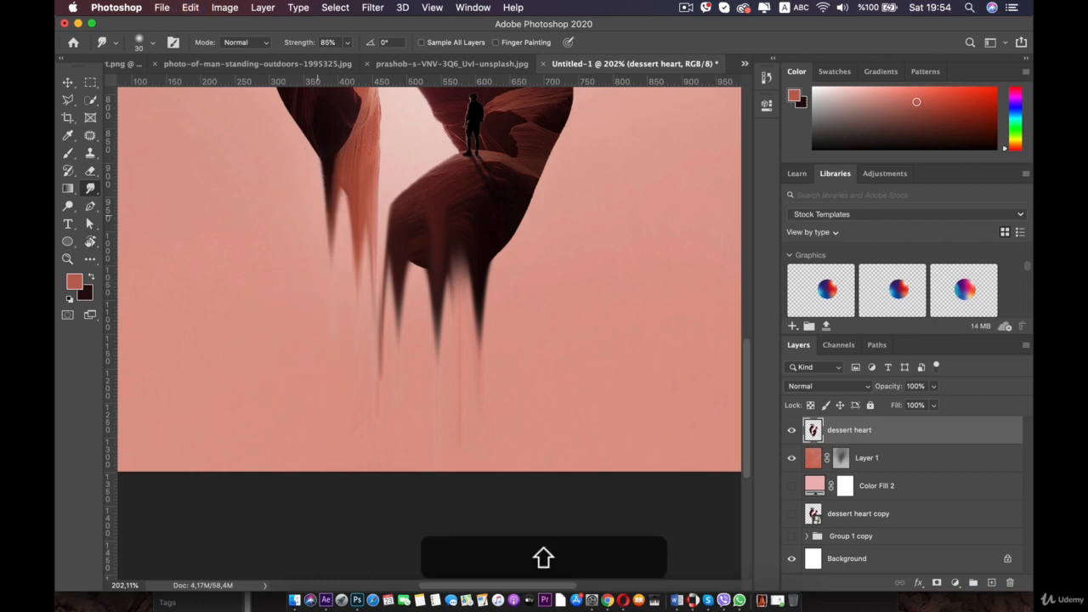
- Smudge a long drip down from the heart's left half, undoing the last few strokes
scroll(317, 197, down, 3)
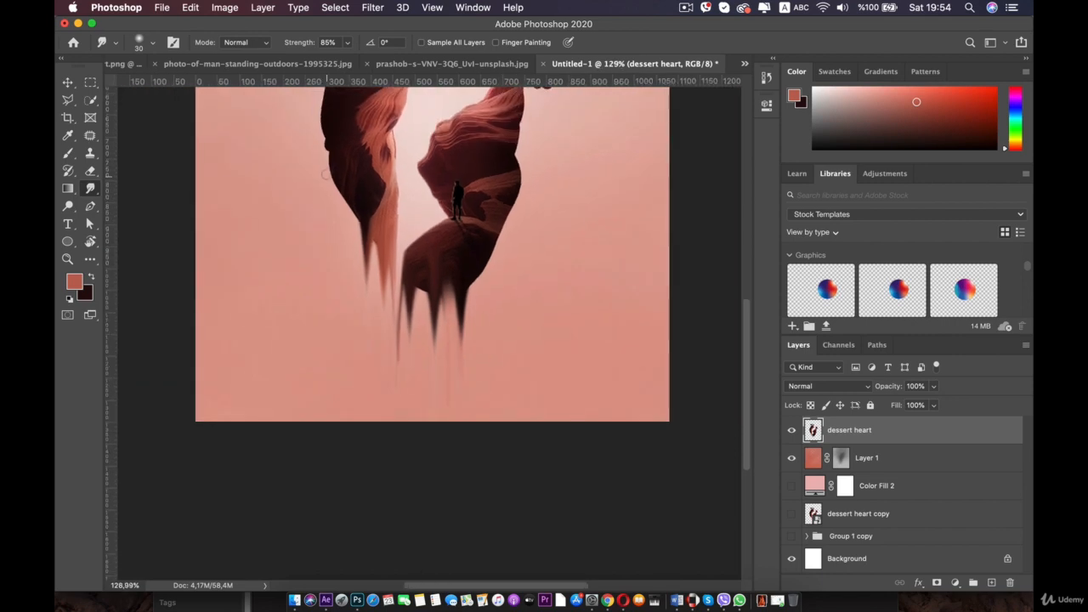
drag(329, 166, 316, 301)
scroll(317, 301, down, 2)
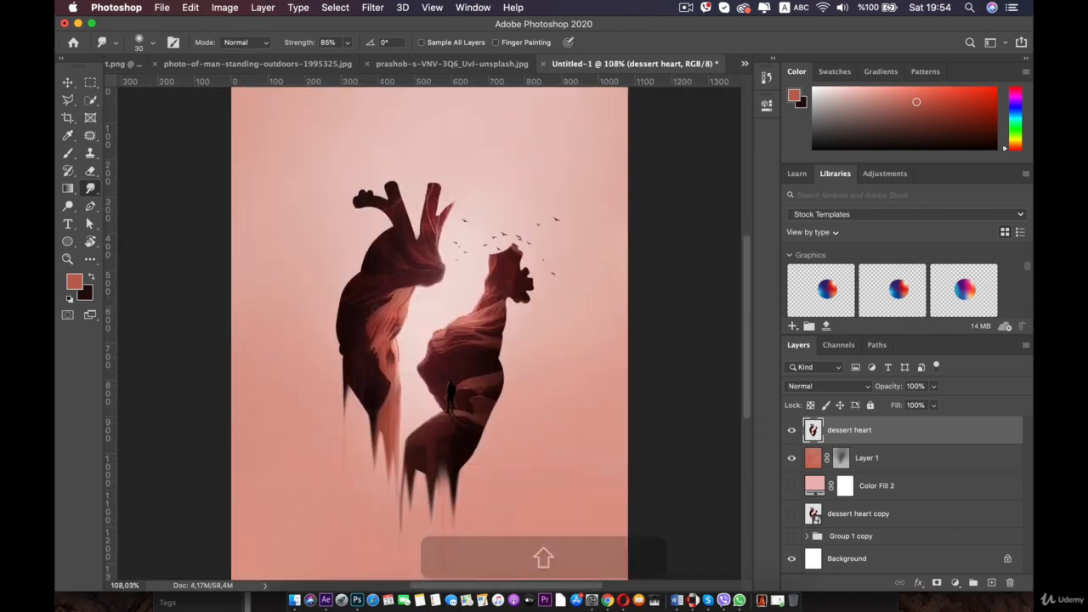
scroll(386, 349, up, 4)
drag(389, 390, 364, 168)
scroll(353, 348, up, 1)
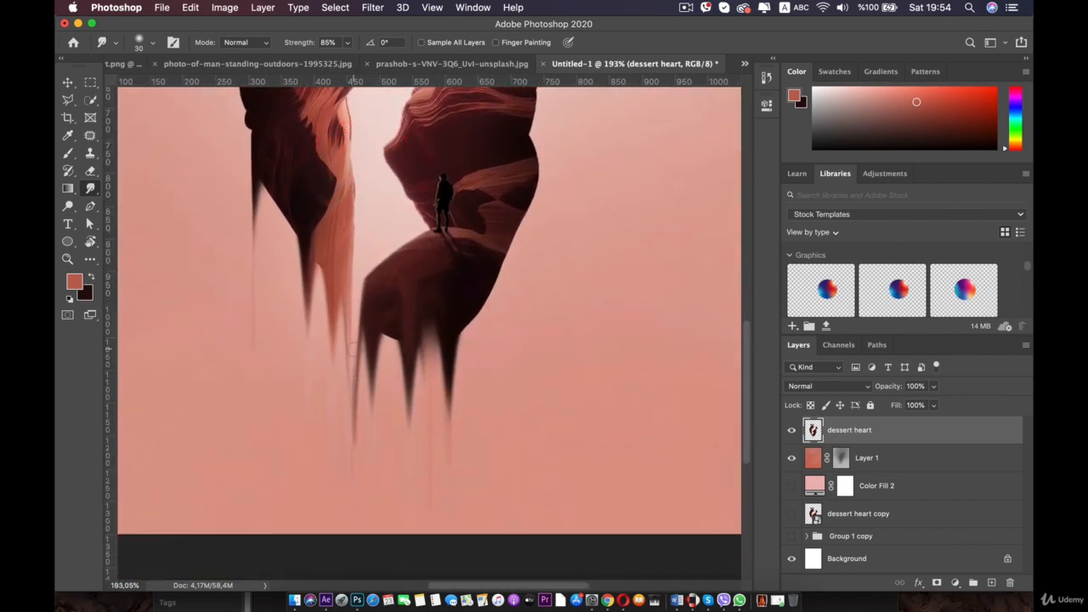
drag(357, 289, 356, 505)
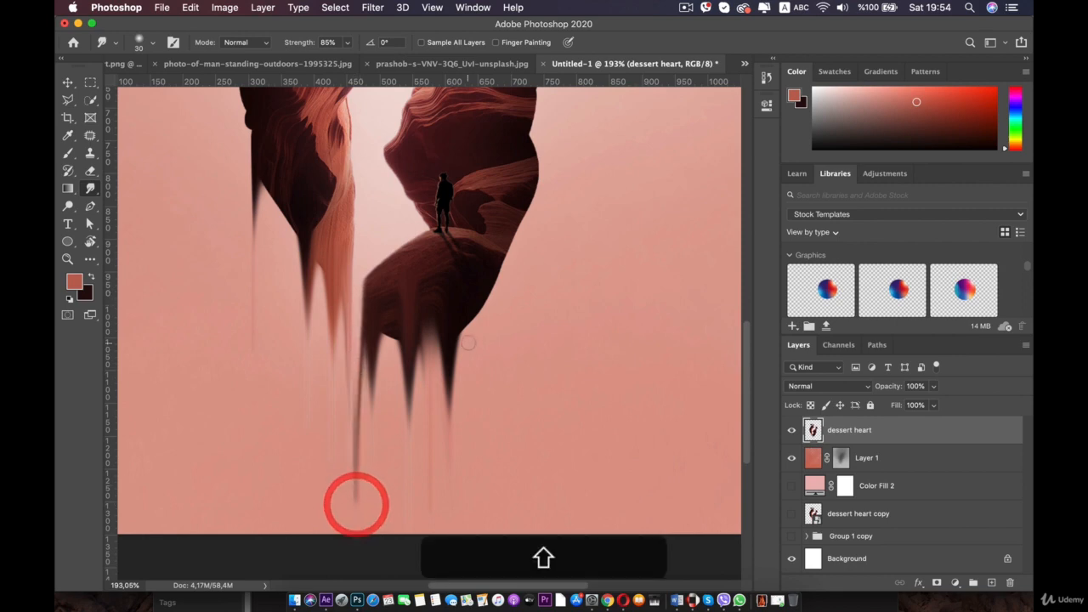
key(super+z)
key(super+z)
key(super+z)
key(super+z)
key(super+z)
key(super+z)
key(super+z)
key(super+z)
key(super+z)
key(super+z)
key(super+z)
key(super+z)
key(super+z)
key(super+z)
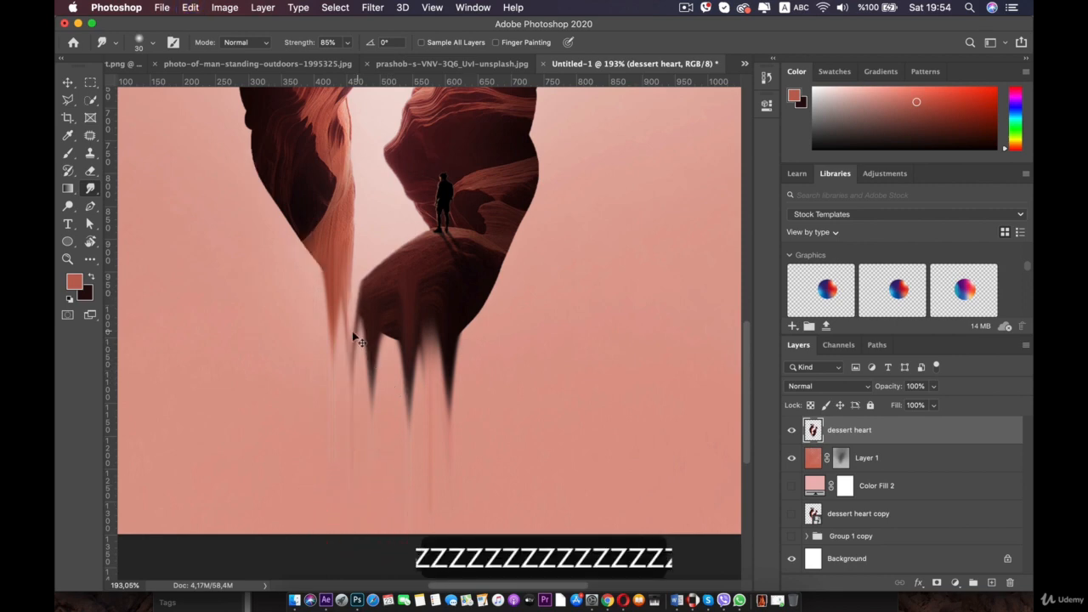
key(super+z)
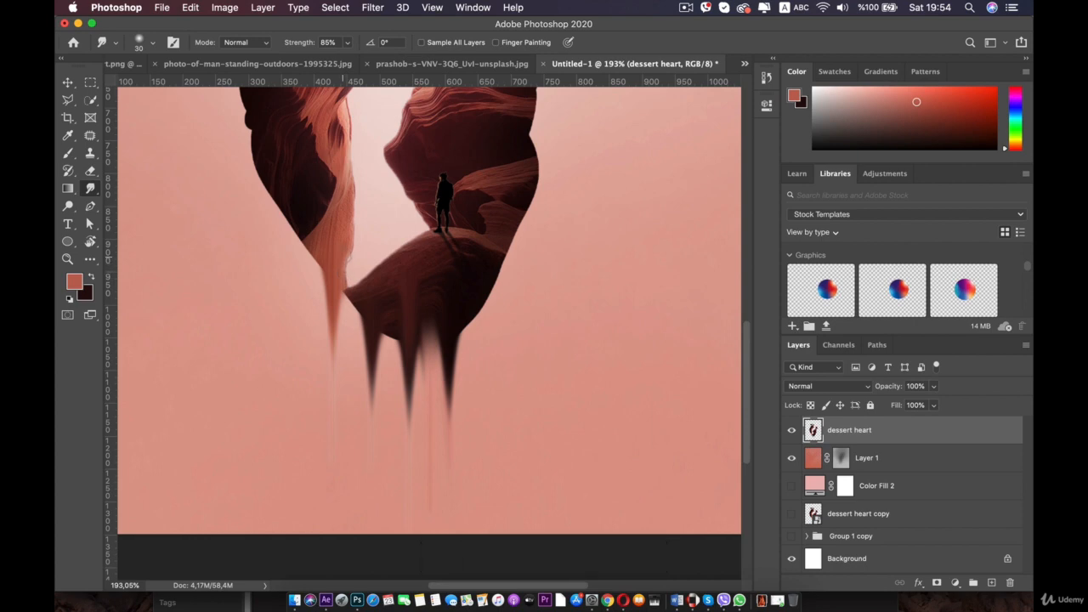
- Smudge additional drips along the heart's lower edges to extend the melting effect
drag(344, 262, 335, 426)
key(super+z)
key(shift+super+z)
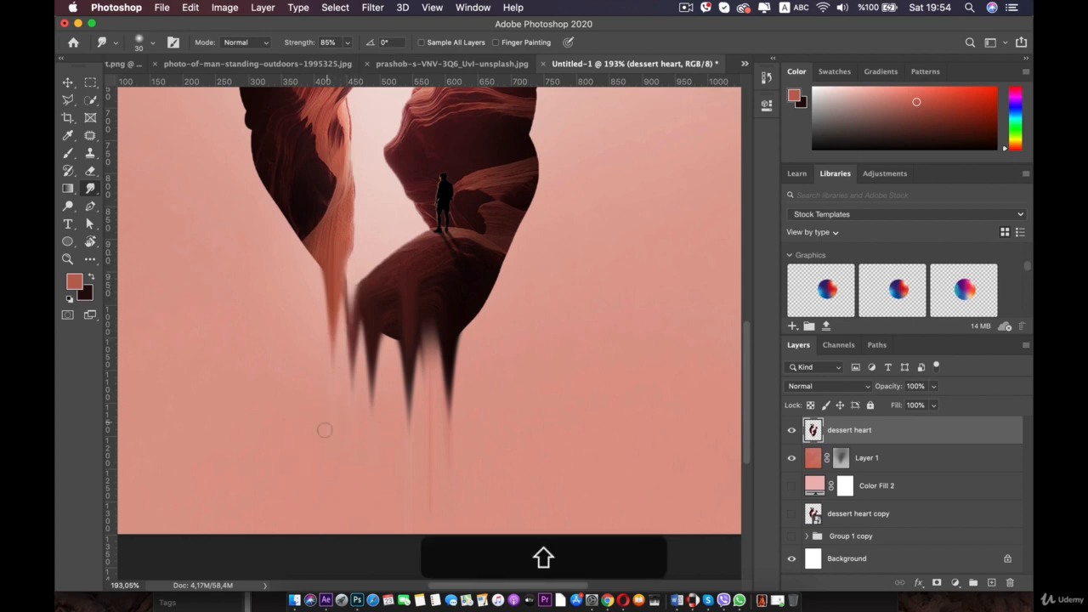
key(shift)
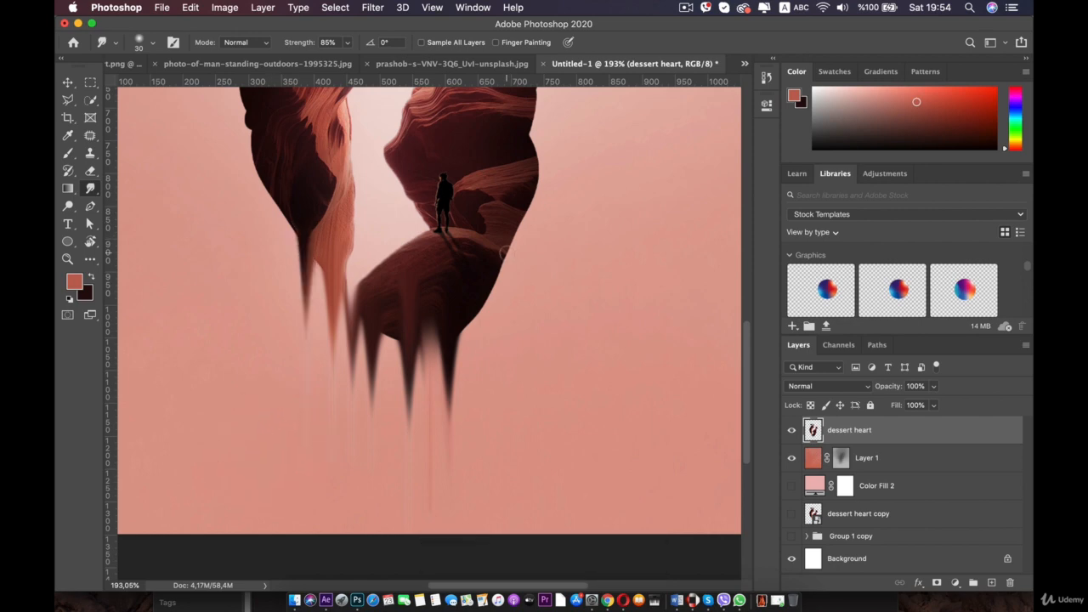
drag(506, 248, 501, 330)
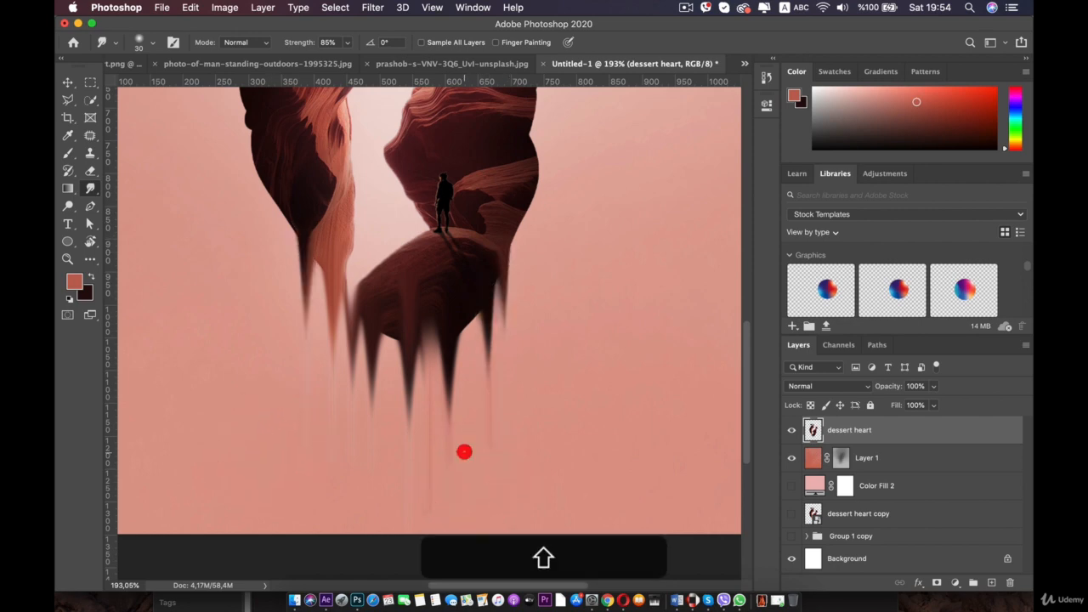
scroll(545, 159, down, 5)
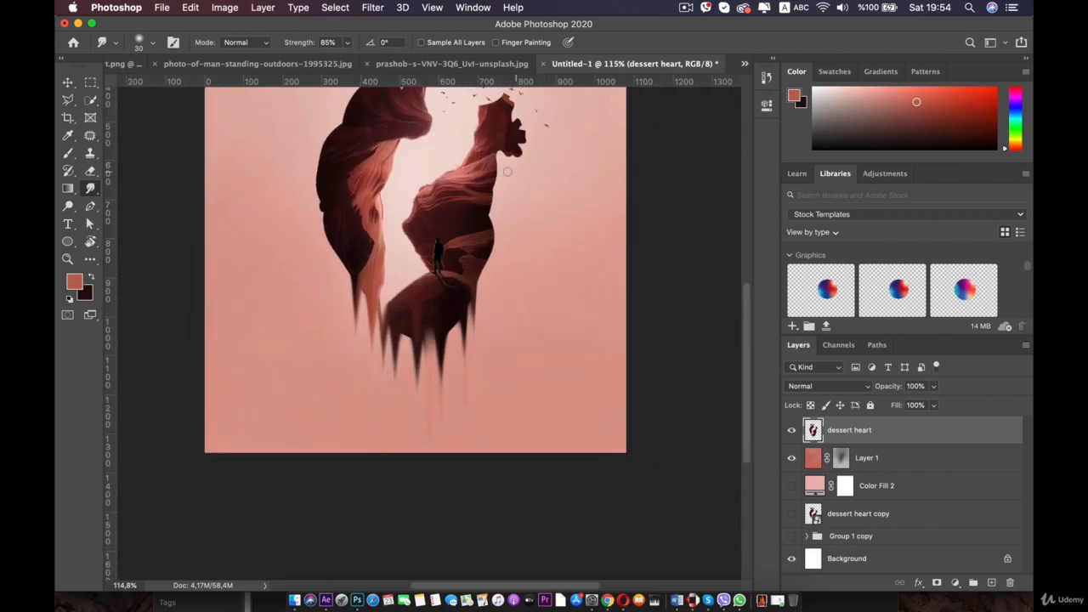
drag(452, 151, 494, 264)
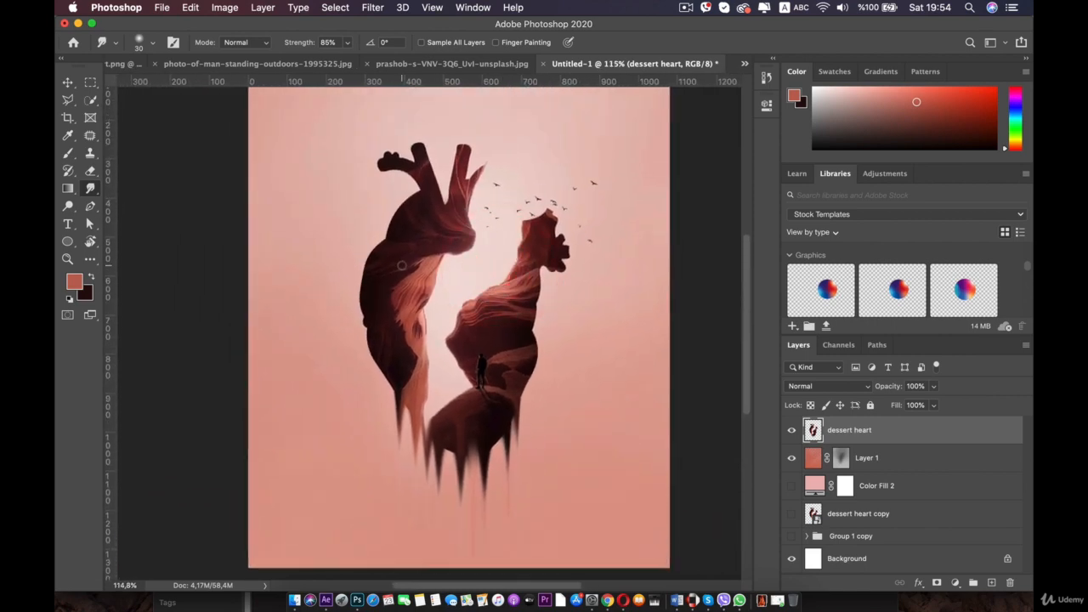
drag(455, 371, 436, 271)
scroll(437, 270, up, 2)
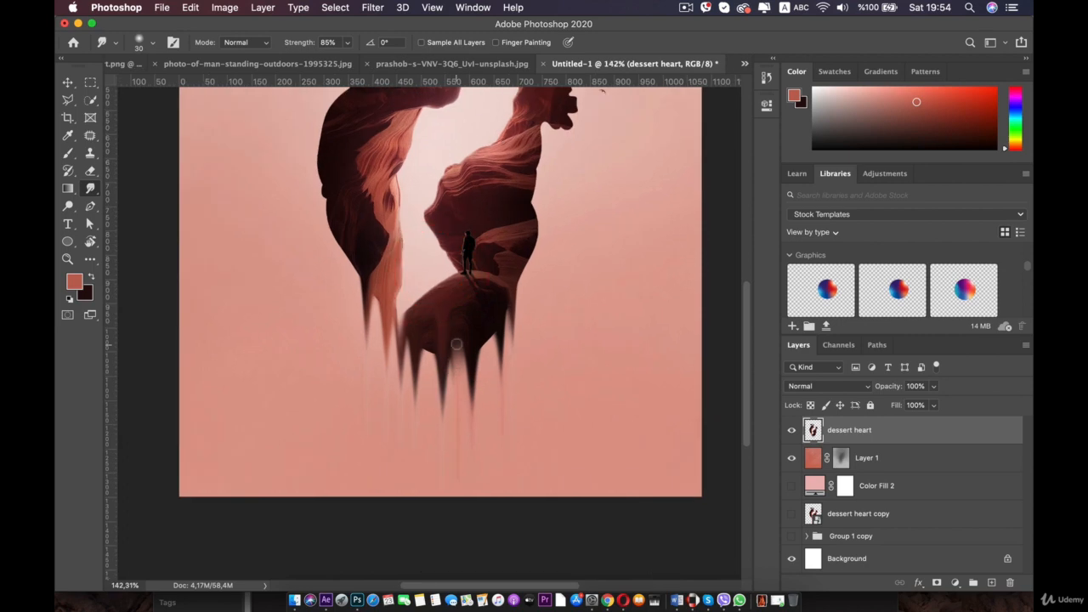
- Smudge a long drip below the heart's bottom tip, then undo the last few smudge strokes
drag(456, 343, 458, 418)
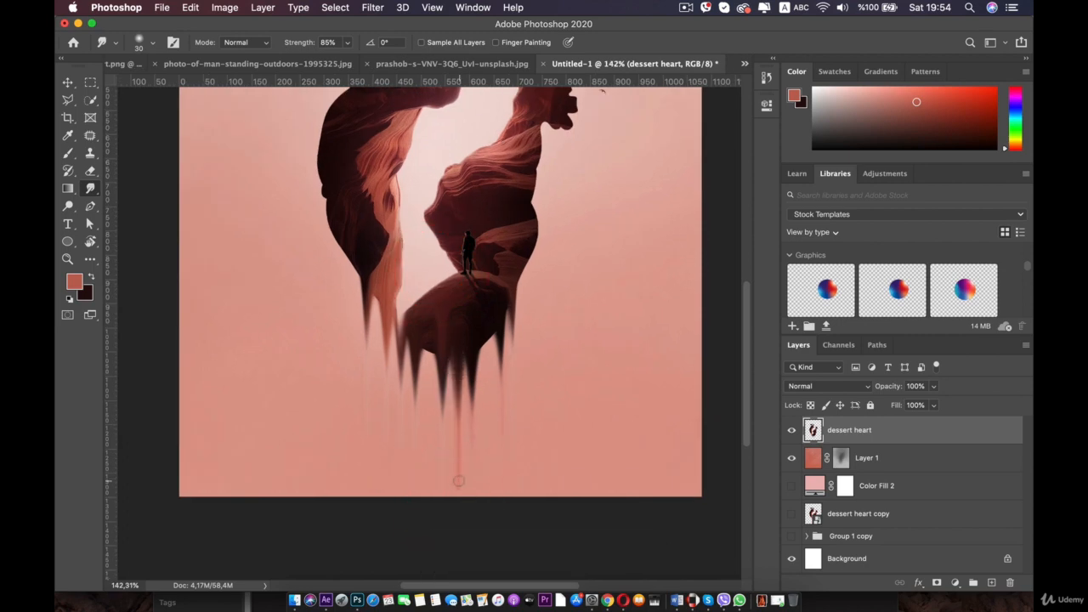
key(super+0)
key(space)
click(420, 335)
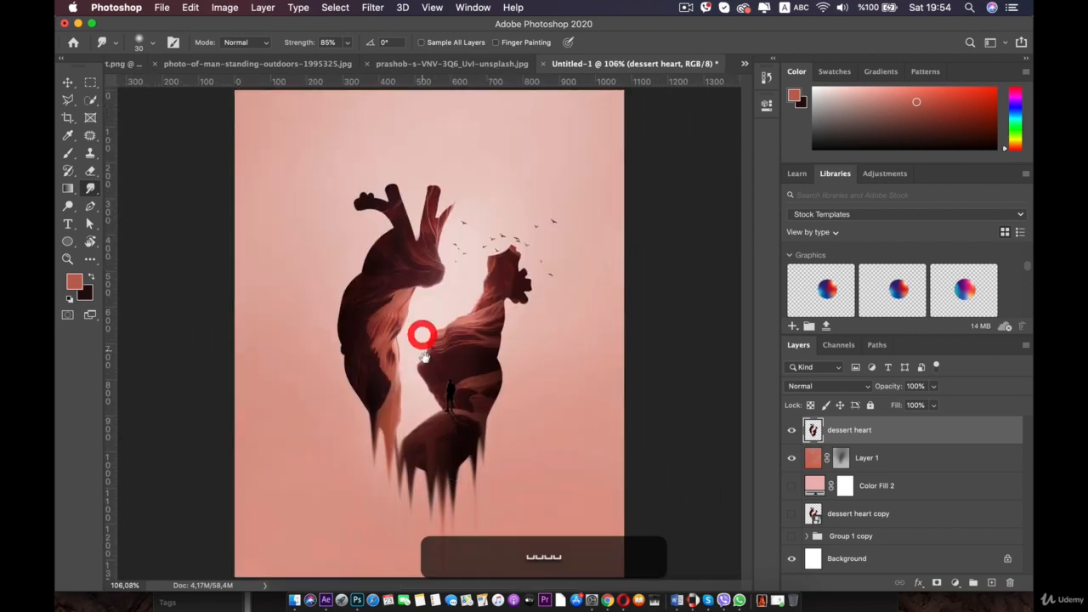
key(super+z)
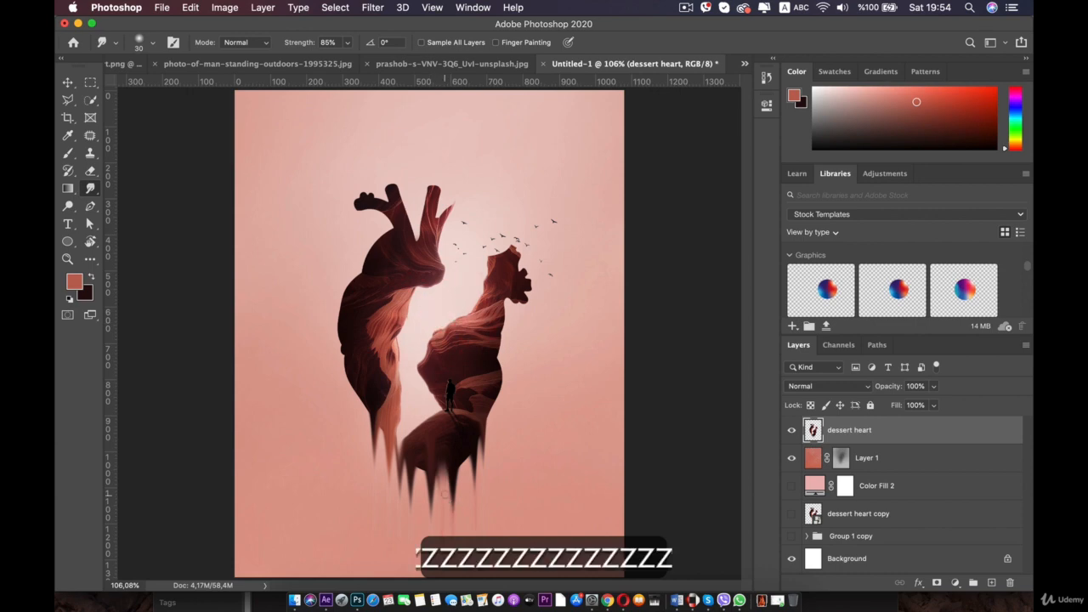
scroll(445, 493, up, 3)
key(space)
mouse_move(444, 493)
mouse_down()
mouse_move(442, 347)
mouse_move(452, 464)
mouse_up()
scroll(444, 343, up, 4)
key(super+z)
key(super+z)
key(super+z)
key(super+z)
key(super+z)
key(super+z)
key(super+z)
key(super+z)
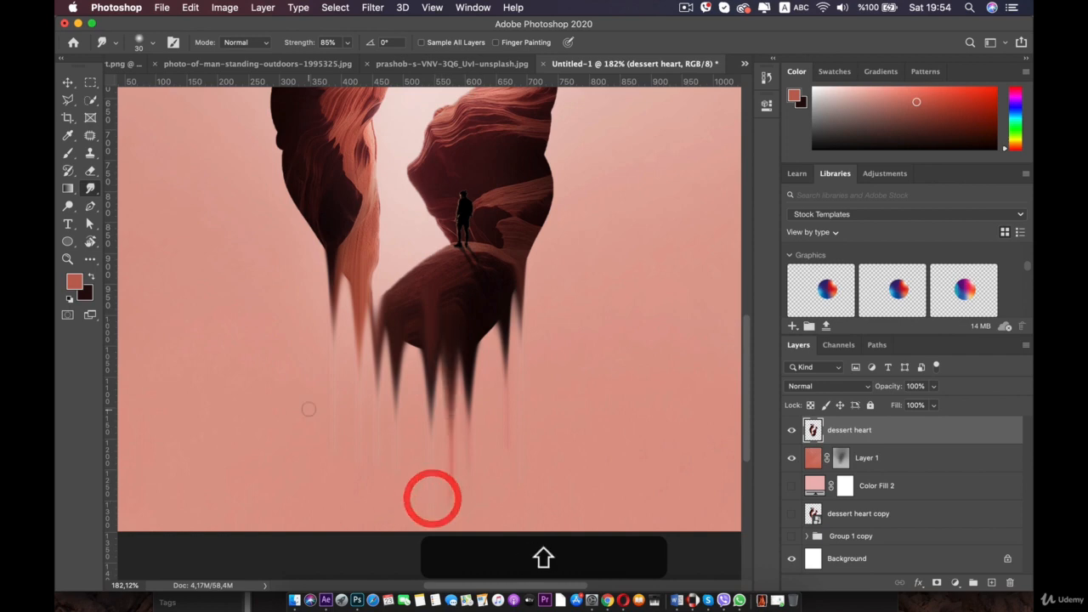
- Smudge a drip down from the lower edge of the heart's left half
scroll(311, 409, down, 5)
scroll(313, 408, up, 1)
drag(346, 266, 351, 407)
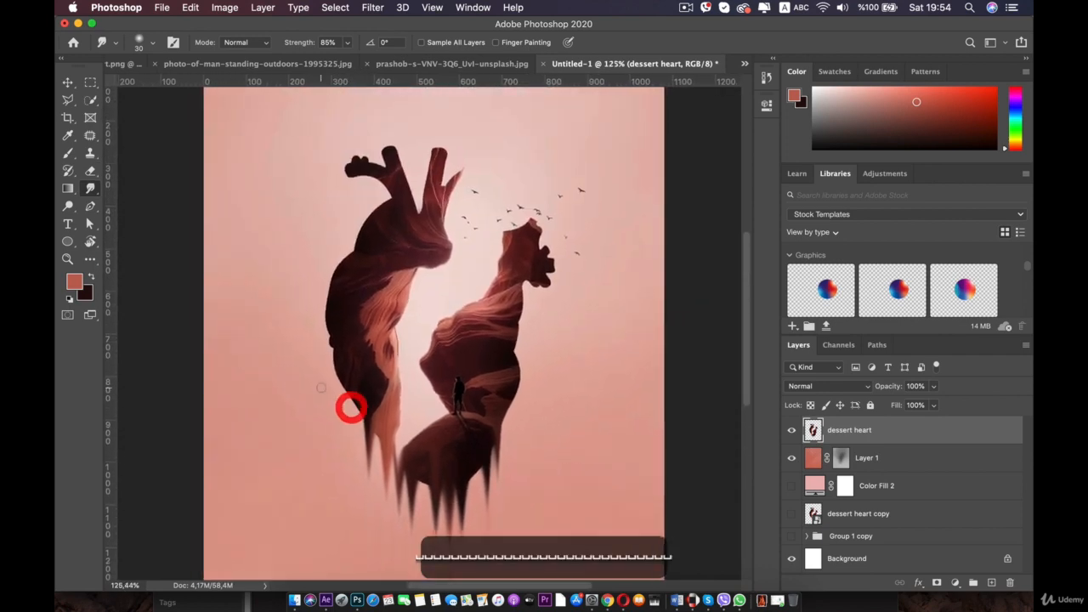
- Reduce the smudge brush to 11 px and try a thin drip under the left half's inner edge, undoing it
scroll(364, 235, up, 5)
drag(365, 235, 461, 408)
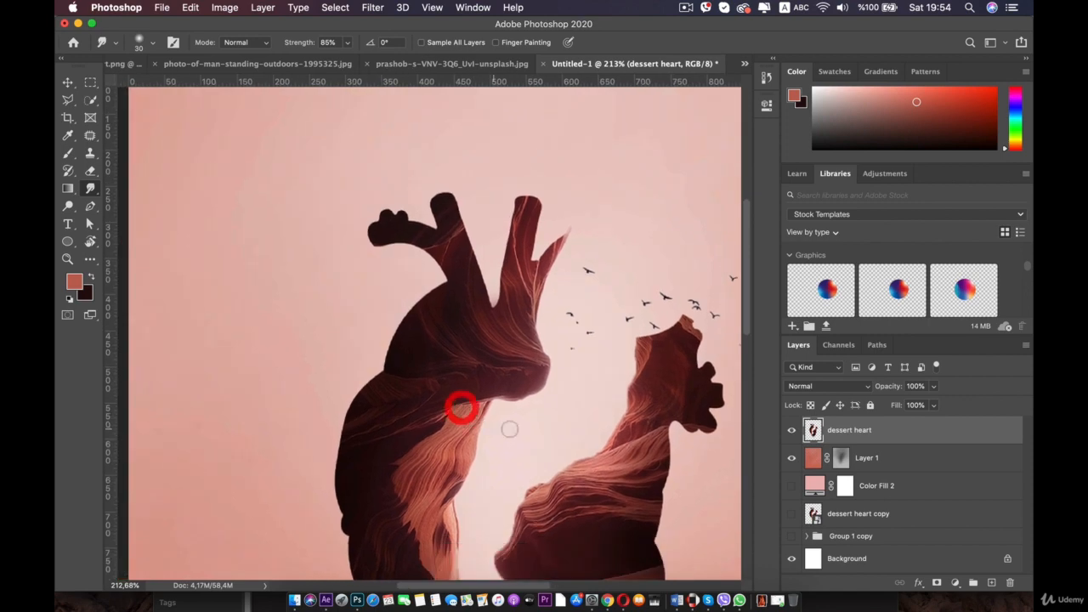
scroll(544, 424, up, 5)
drag(568, 437, 441, 302)
right_click(499, 343)
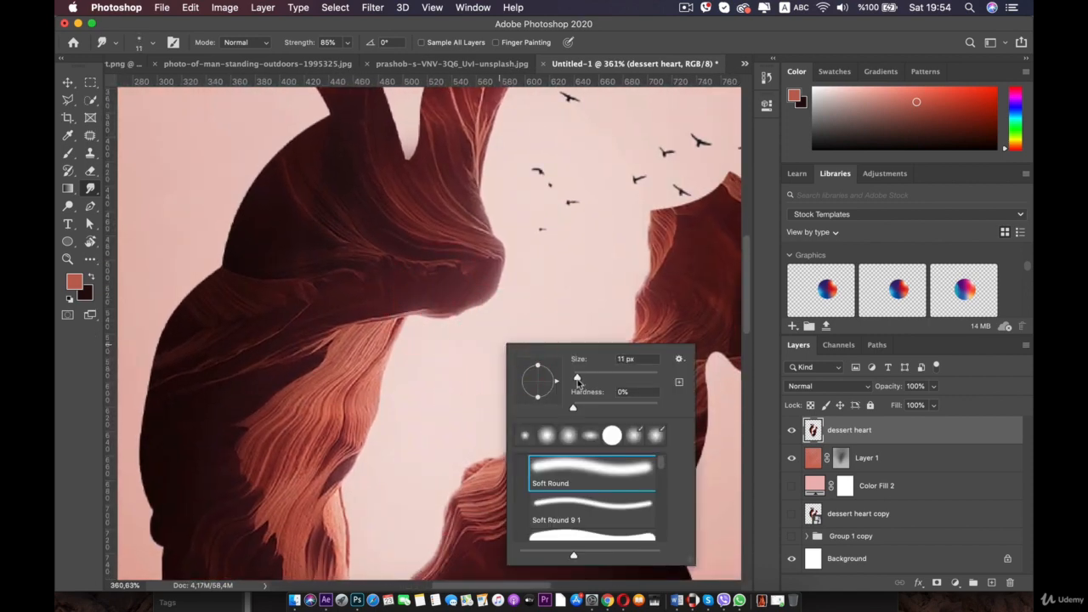
drag(466, 274, 476, 394)
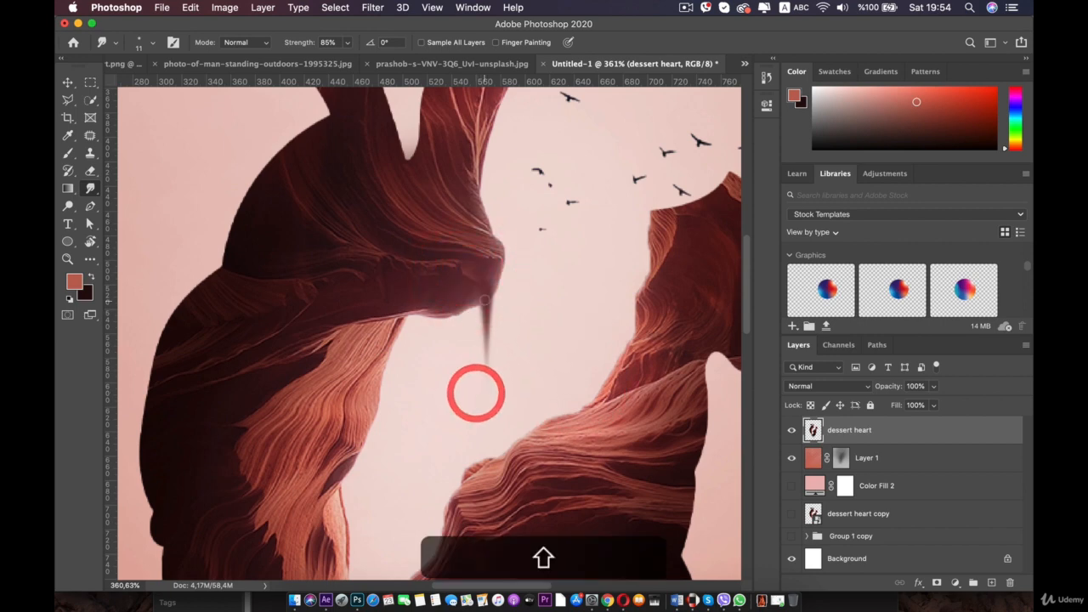
key(super+z)
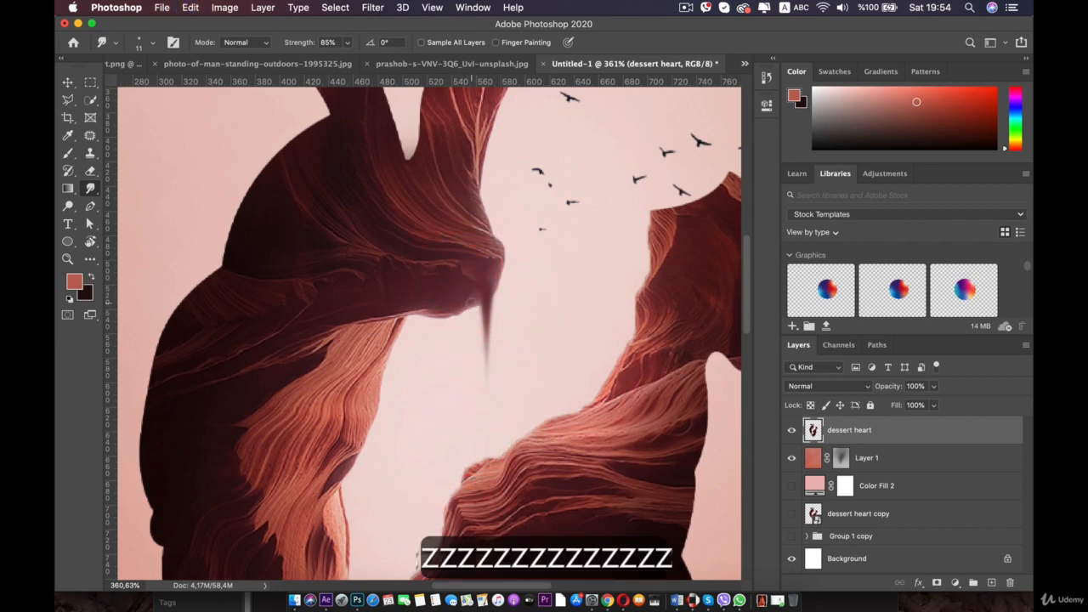
- Smudge several thin drips down from the inner lower edge of the heart's left half
drag(471, 293, 464, 428)
drag(441, 294, 429, 470)
key(super+z)
click(424, 442)
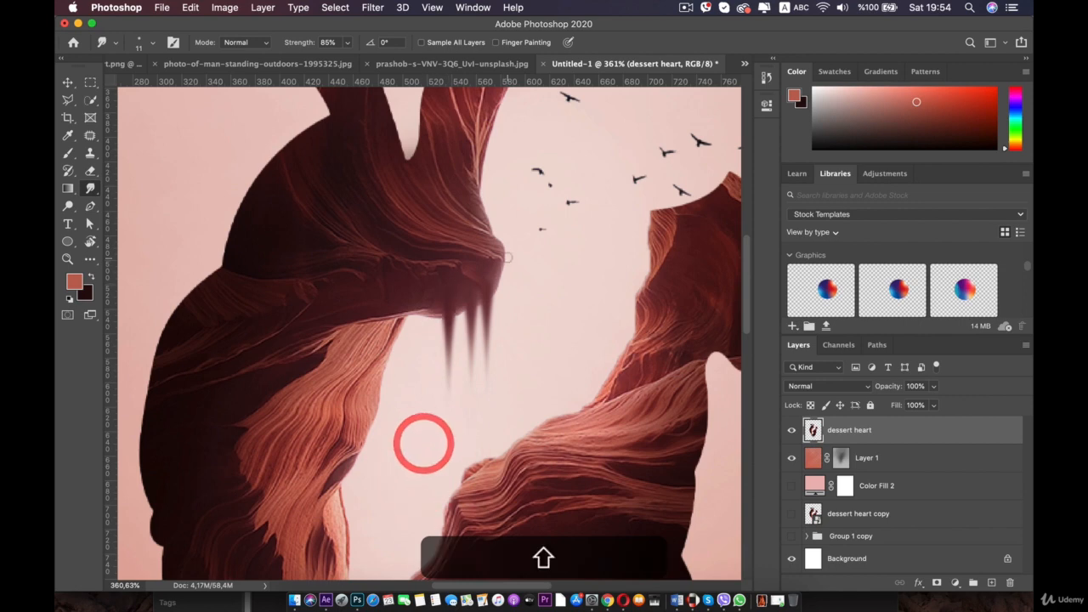
drag(505, 254, 495, 404)
scroll(496, 416, down, 3)
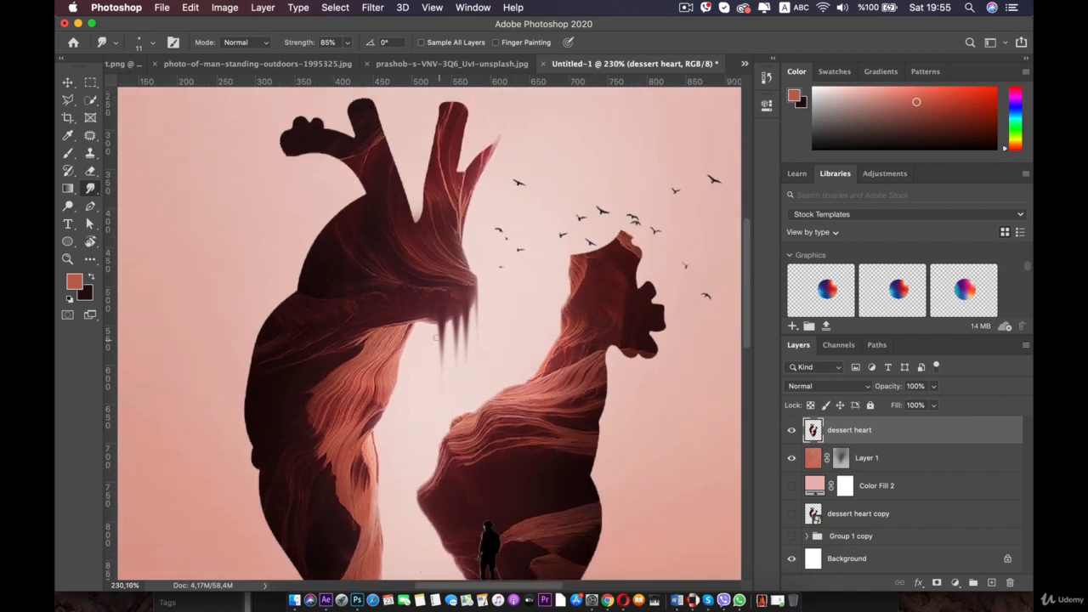
drag(412, 327, 409, 444)
scroll(410, 445, down, 4)
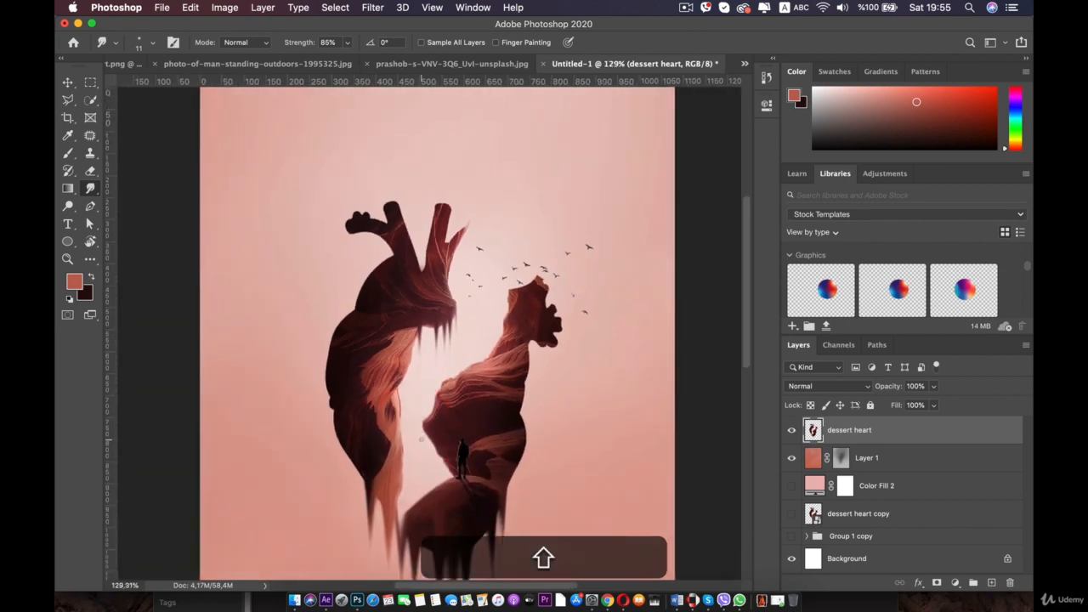
- Smudge three thin drips down from the top-left lobe of the heart
scroll(418, 439, up, 5)
scroll(357, 335, down, 3)
scroll(357, 333, up, 4)
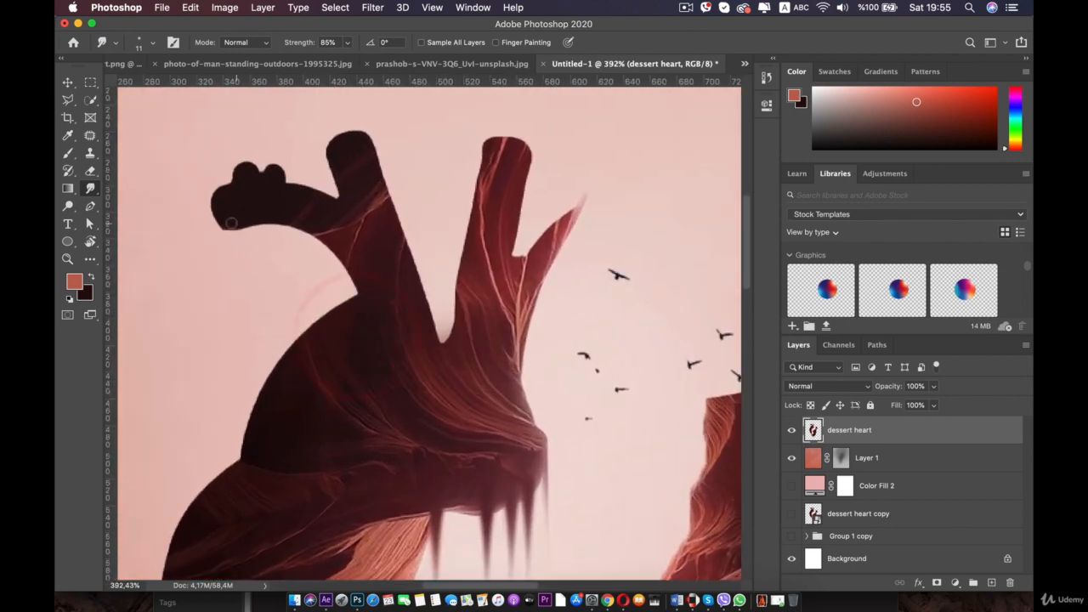
drag(215, 198, 217, 299)
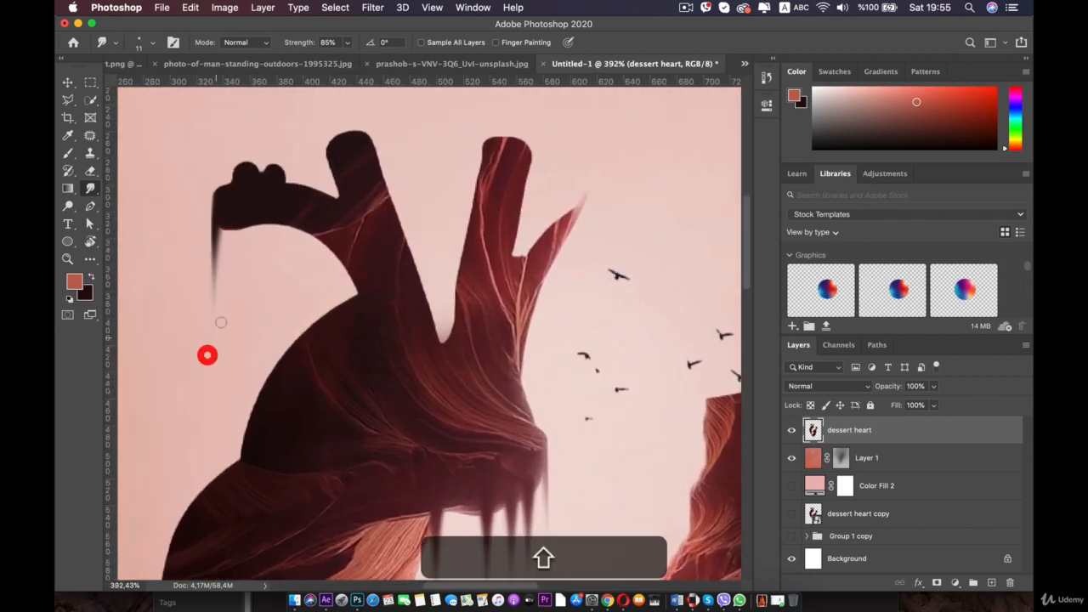
drag(232, 224, 234, 298)
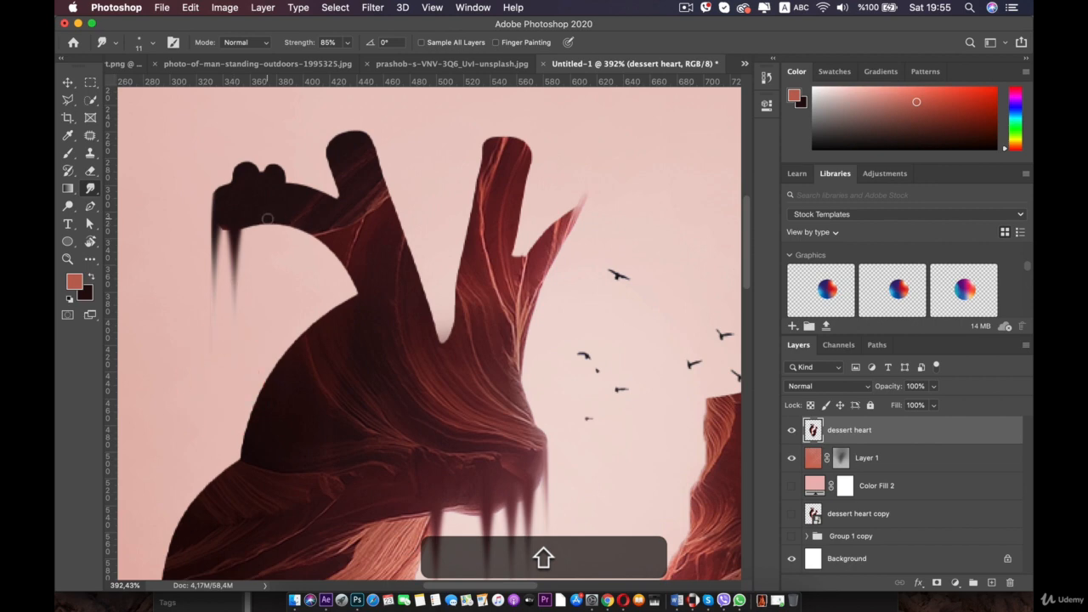
drag(265, 217, 264, 304)
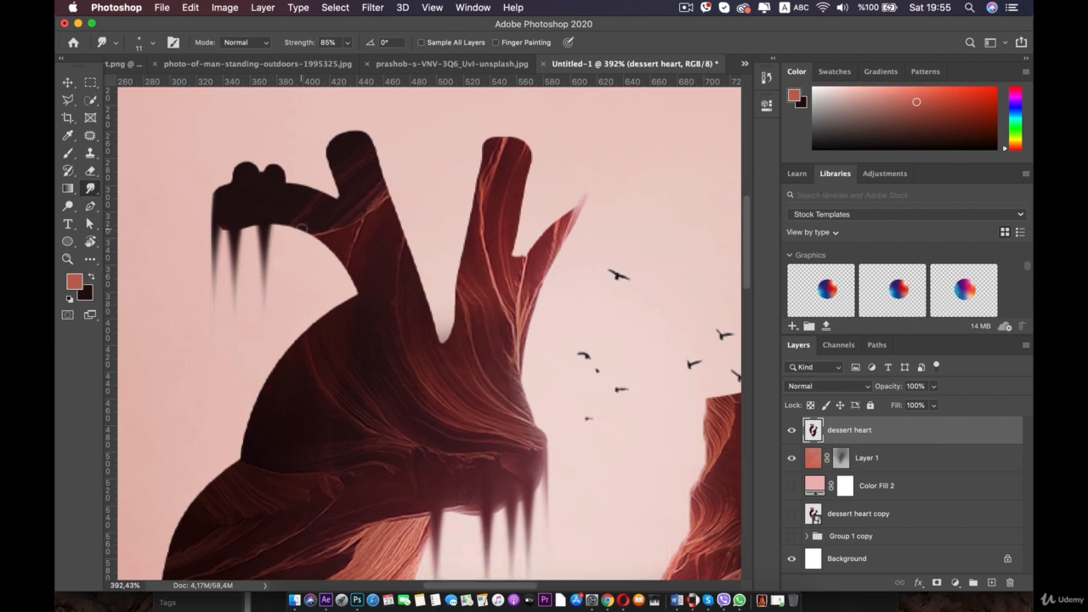
- Undo the last lobe drip and try another smudge there, undoing it too
scroll(335, 308, down, 3)
key(super+z)
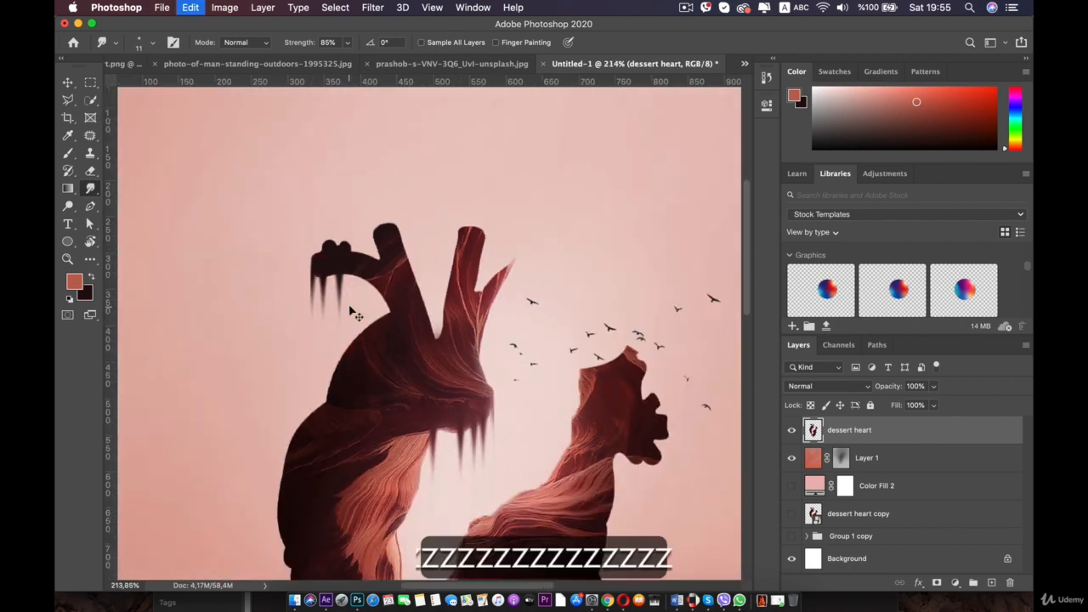
drag(364, 277, 323, 359)
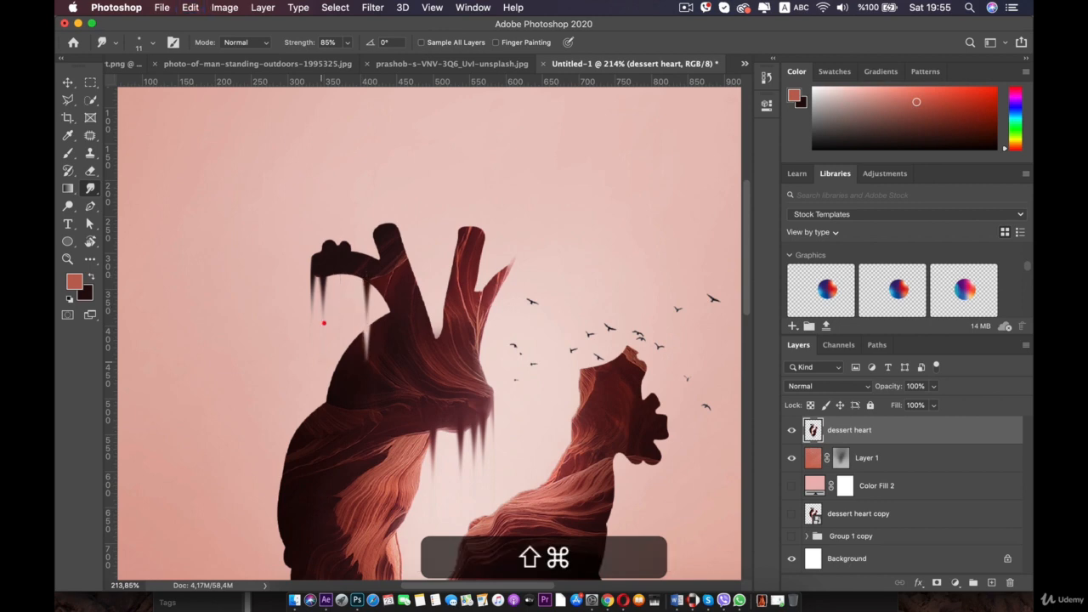
key(super+z)
- Smudge thin drips down from the upper edge of the heart's right half, undoing one stroke
mouse_move(370, 289)
mouse_down()
mouse_move(363, 319)
mouse_move(279, 260)
mouse_move(258, 226)
mouse_up()
scroll(363, 318, up, 3)
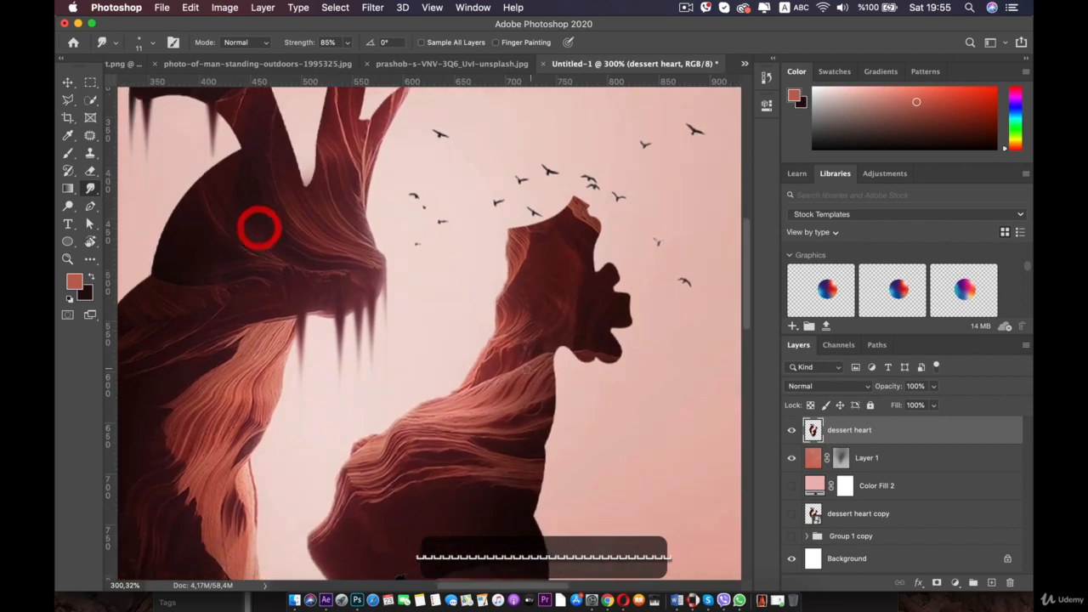
scroll(450, 323, up, 3)
drag(566, 408, 393, 289)
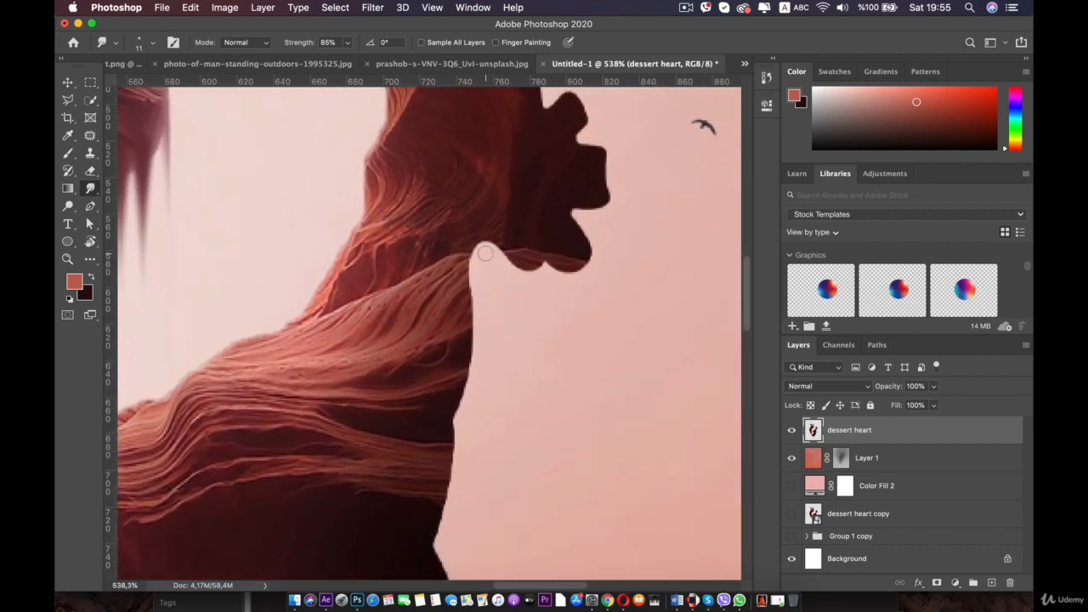
drag(477, 252, 488, 384)
key(super+z)
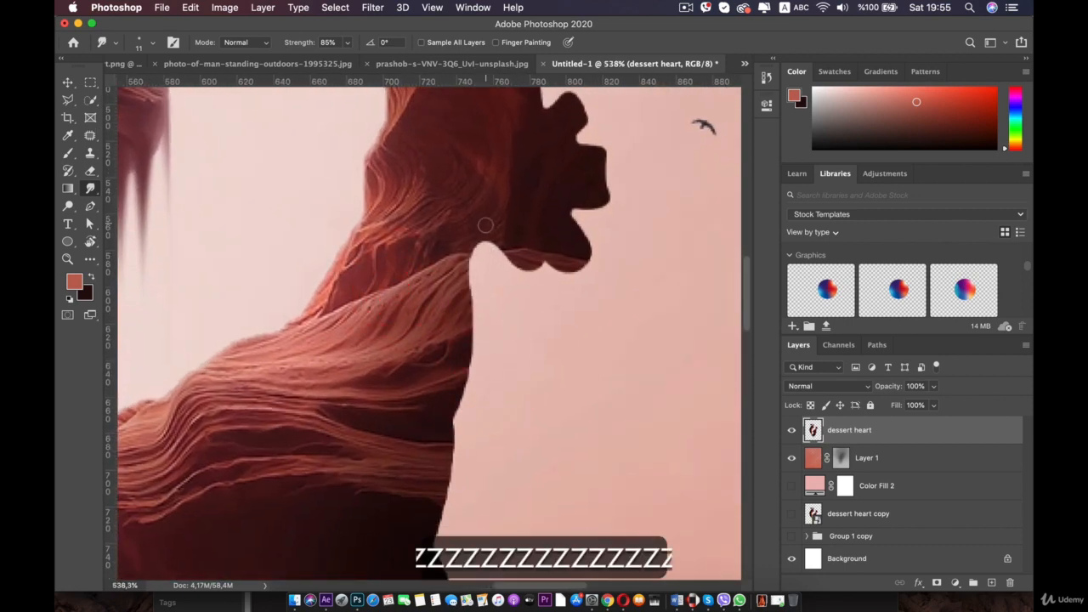
mouse_move(486, 229)
mouse_down()
mouse_move(487, 369)
mouse_move(471, 390)
mouse_up()
drag(531, 267, 532, 293)
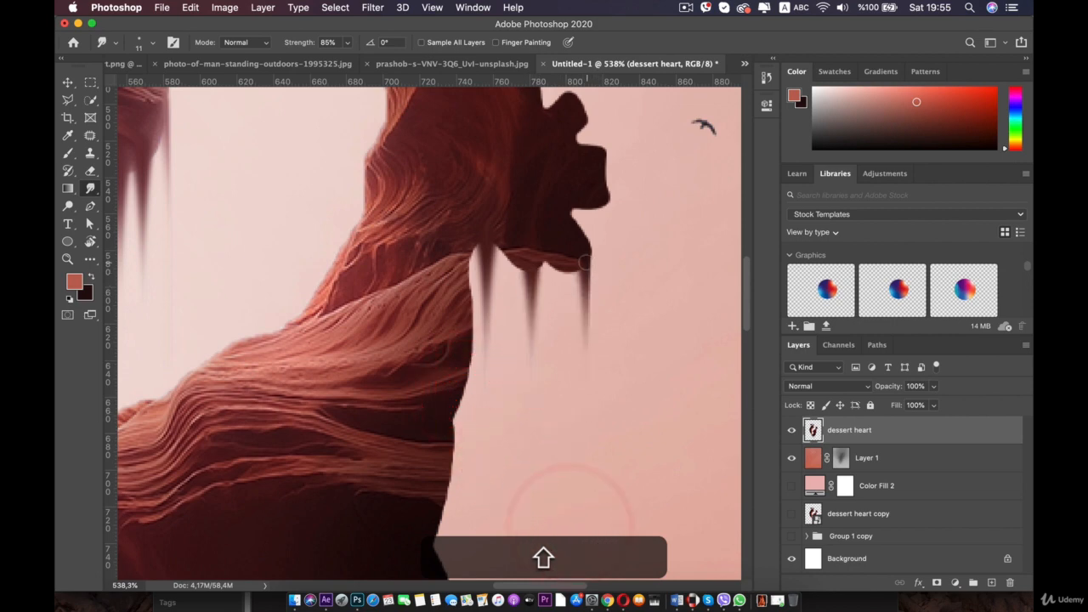
drag(608, 197, 612, 318)
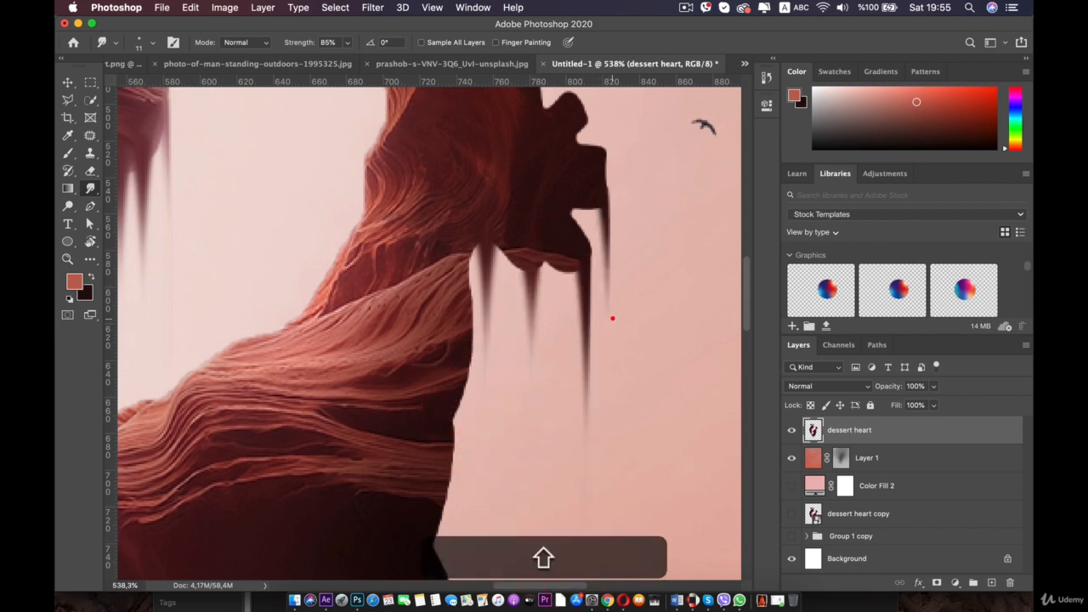
drag(608, 205, 596, 426)
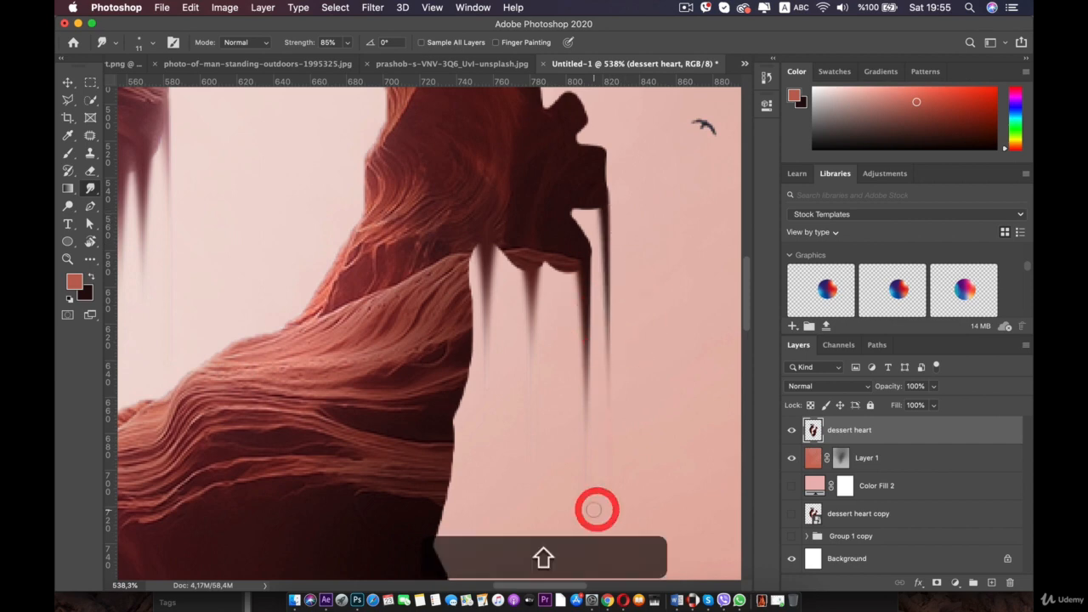
scroll(593, 509, down, 10)
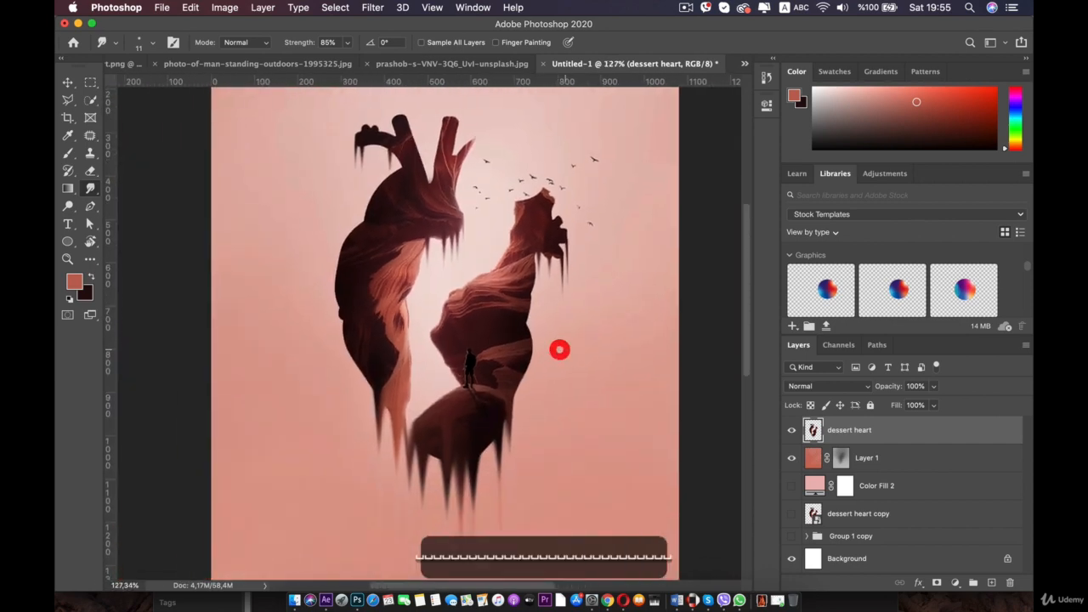
- Extend a drip downward from the left half's inner top edge
scroll(510, 230, up, 5)
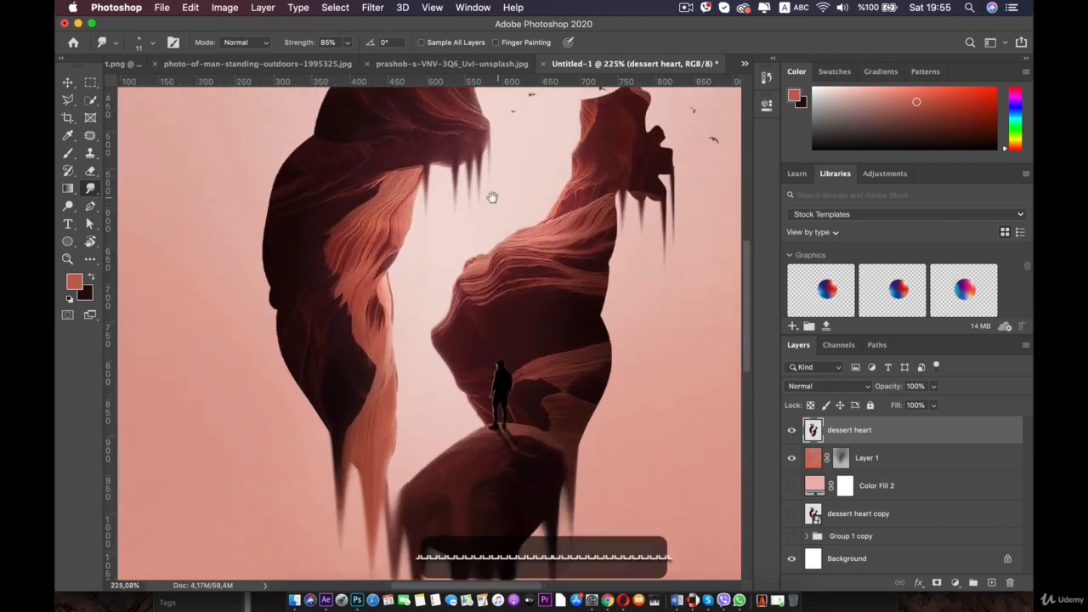
drag(492, 196, 484, 263)
scroll(487, 242, up, 5)
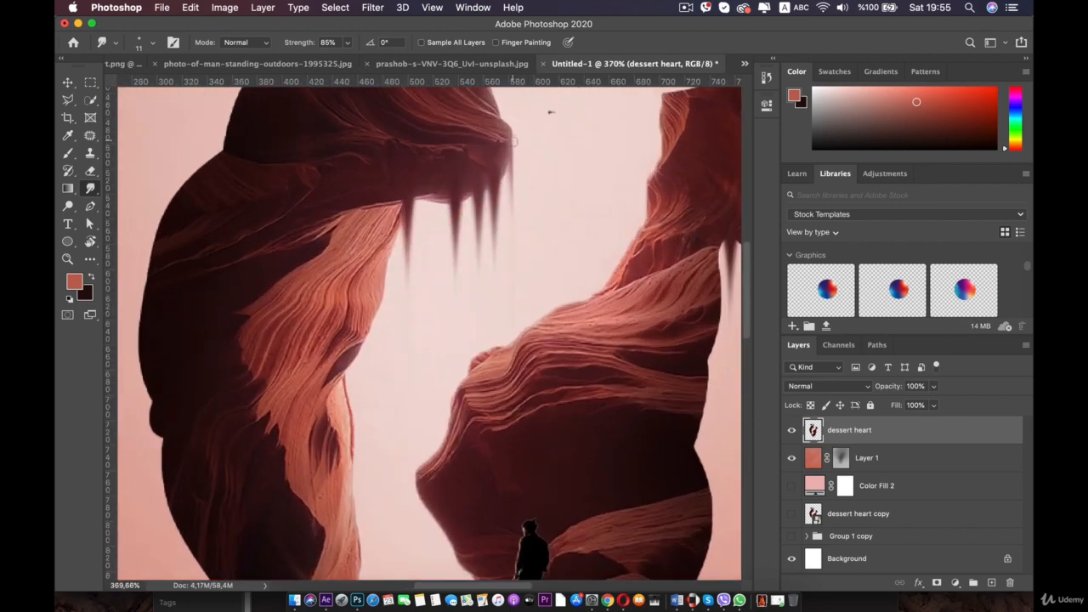
shift+click(498, 335)
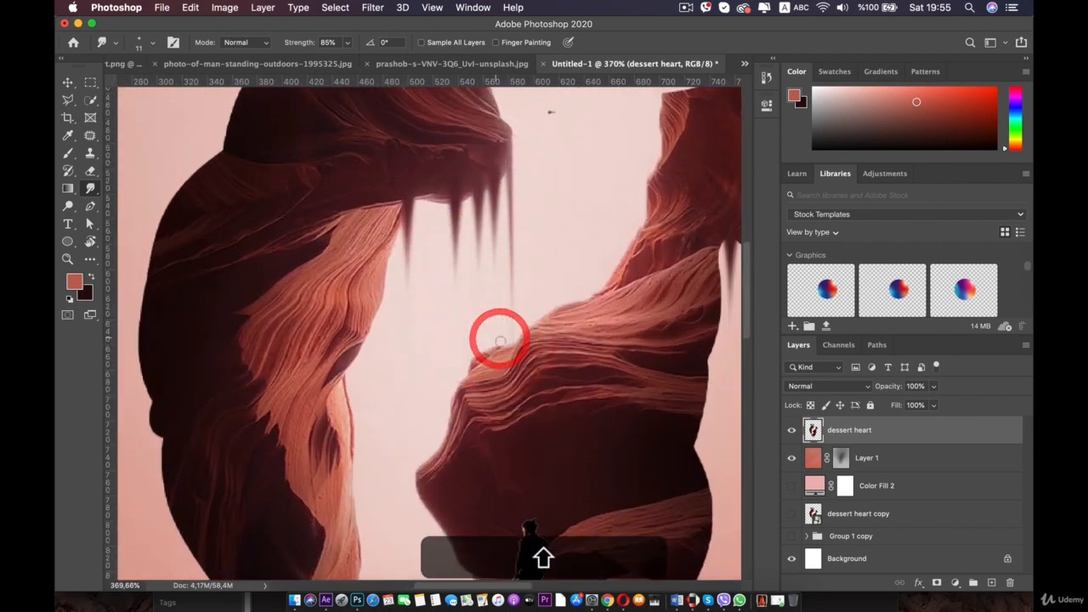
- Try a short smudge on the left half's inner edge and undo it
scroll(500, 340, down, 6)
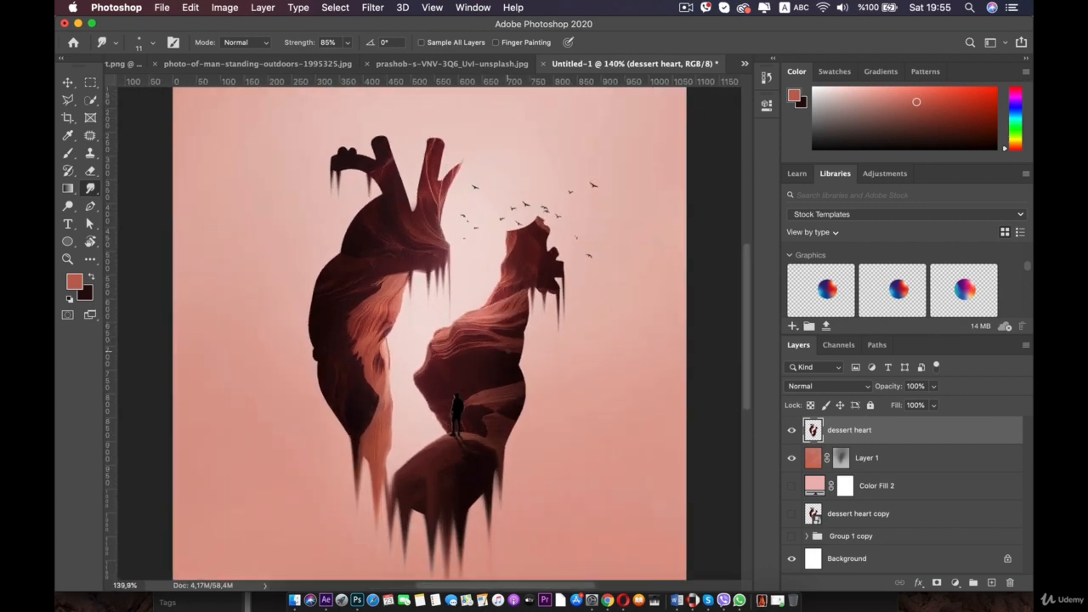
scroll(507, 351, up, 1)
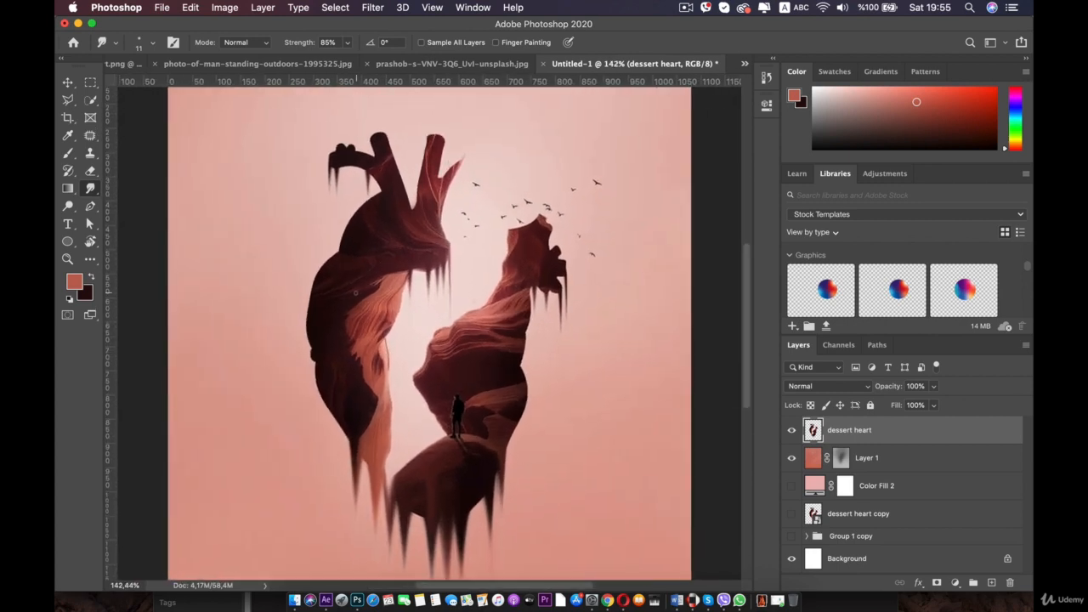
scroll(337, 319, up, 5)
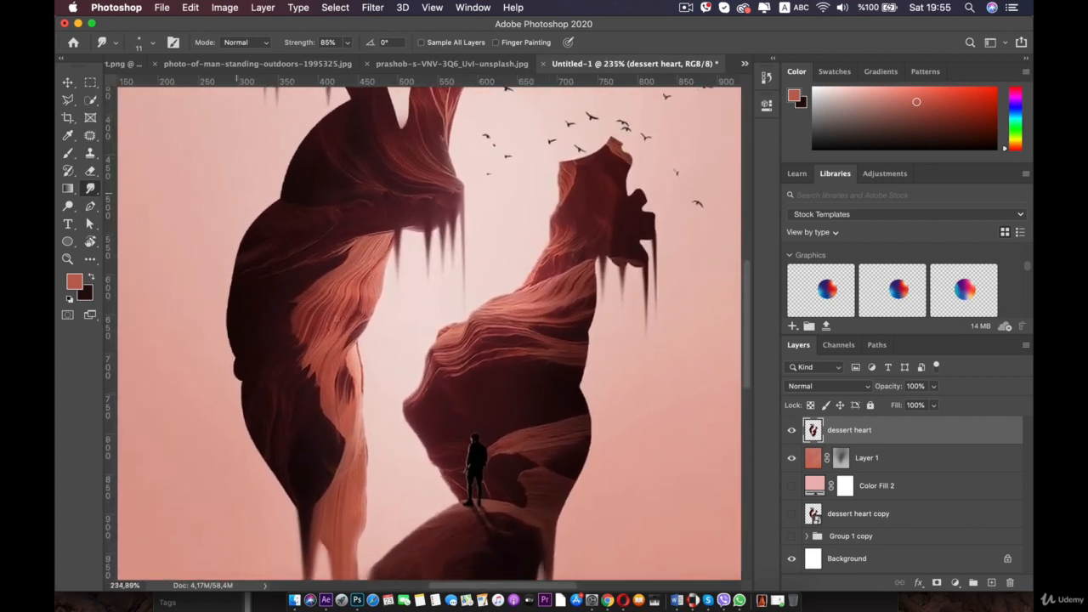
drag(353, 332, 351, 365)
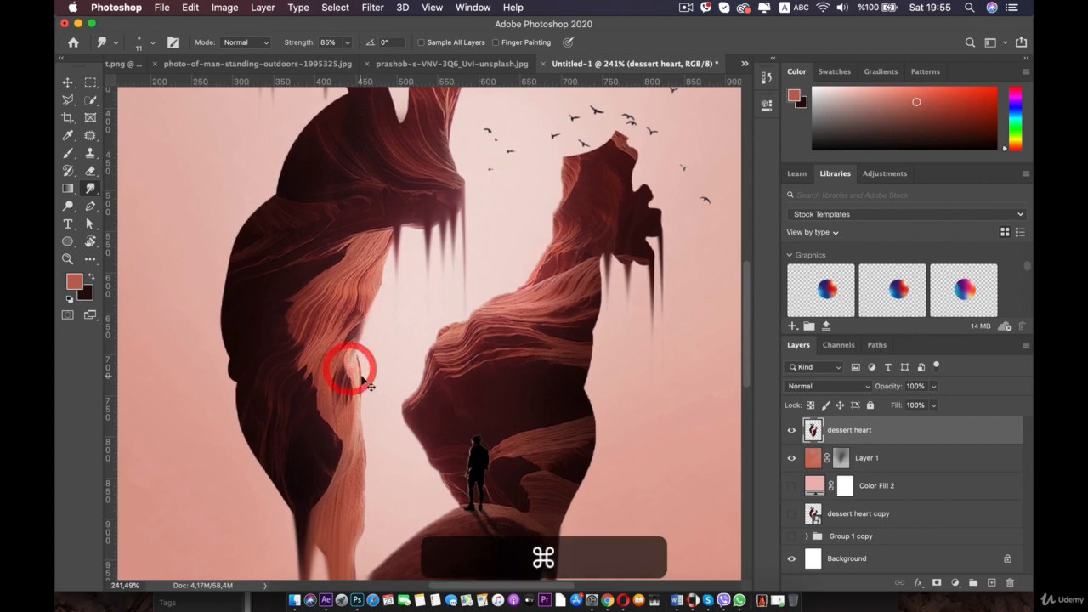
key(super+z)
drag(443, 532, 432, 357)
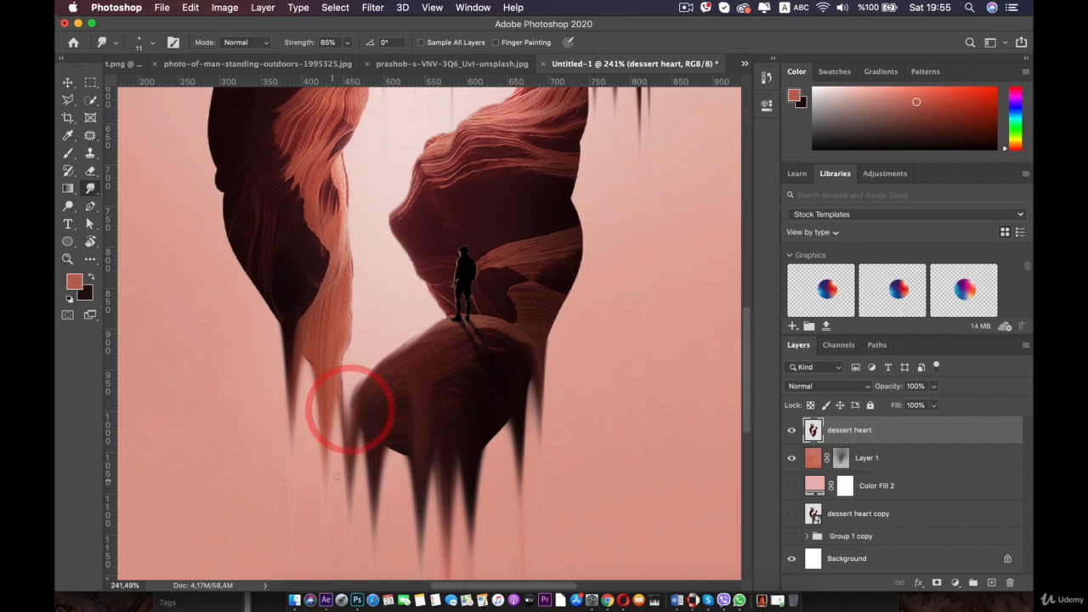
key(super+z)
- Smudge the lower-left edge of the right half diagonally downward, undoing two attempts
scroll(412, 353, up, 5)
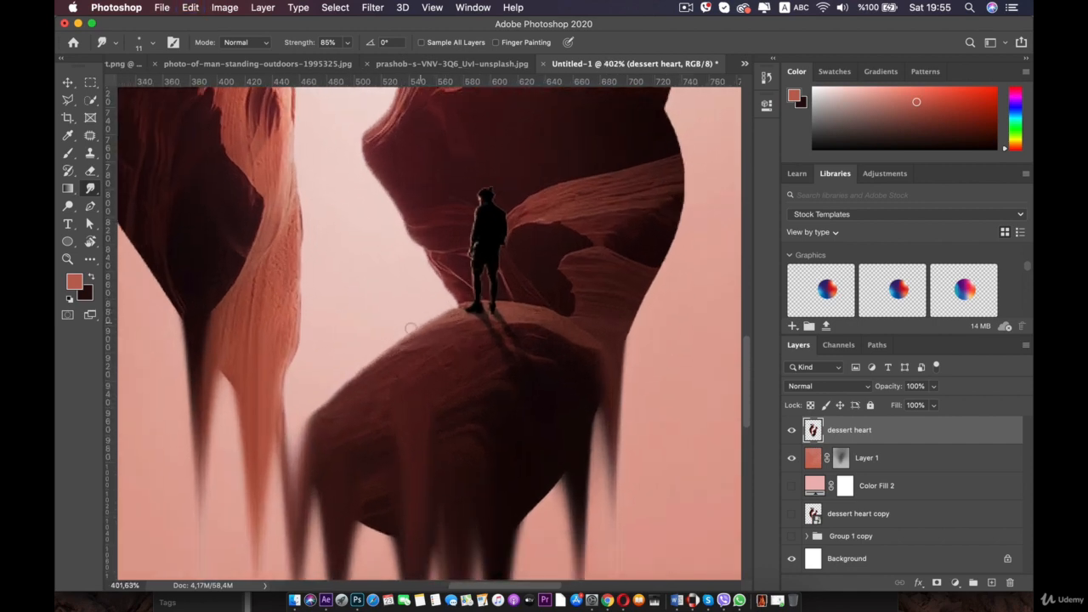
drag(358, 361, 332, 379)
key(super+z)
drag(388, 347, 311, 413)
key(super+z)
drag(463, 303, 305, 409)
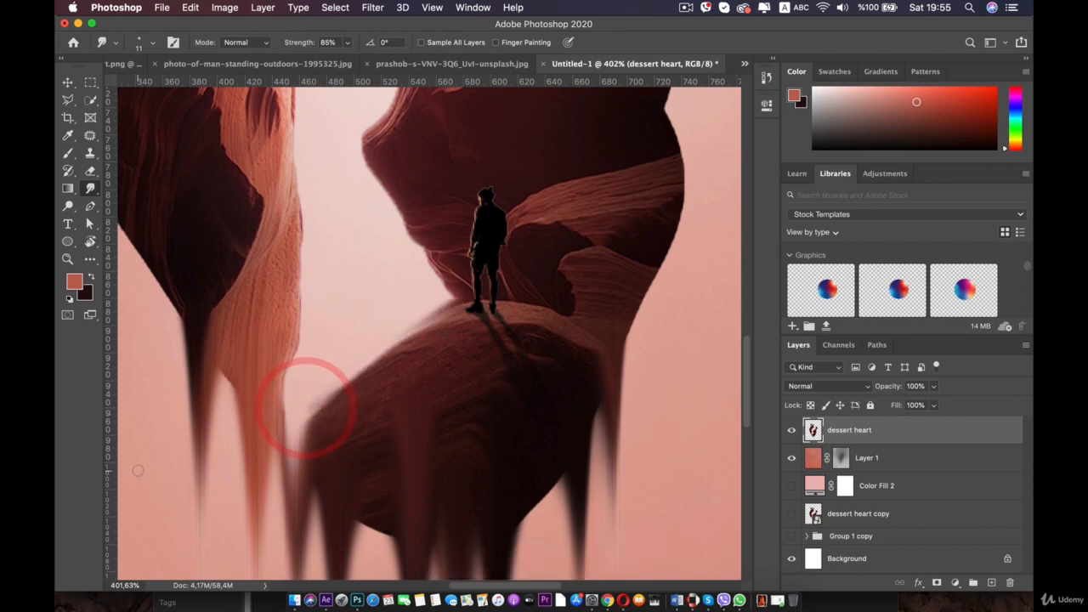
- Undo two smudge strokes and smudge two drips down from the right half's inner upper edge above the figure
key(super+z)
key(super+z)
scroll(161, 470, down, 10)
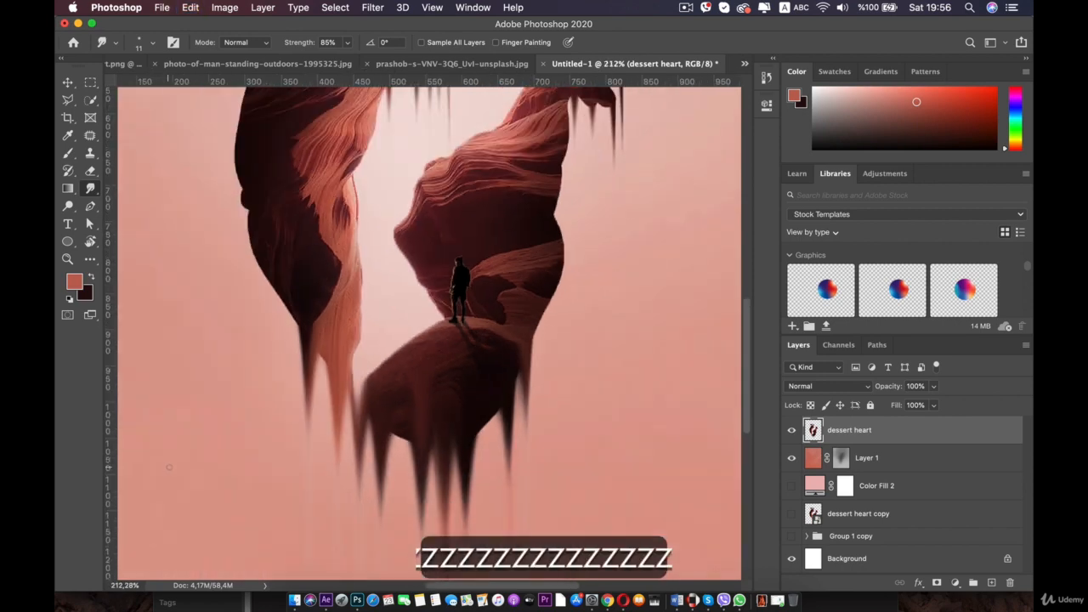
scroll(514, 252, up, 8)
scroll(485, 260, up, 6)
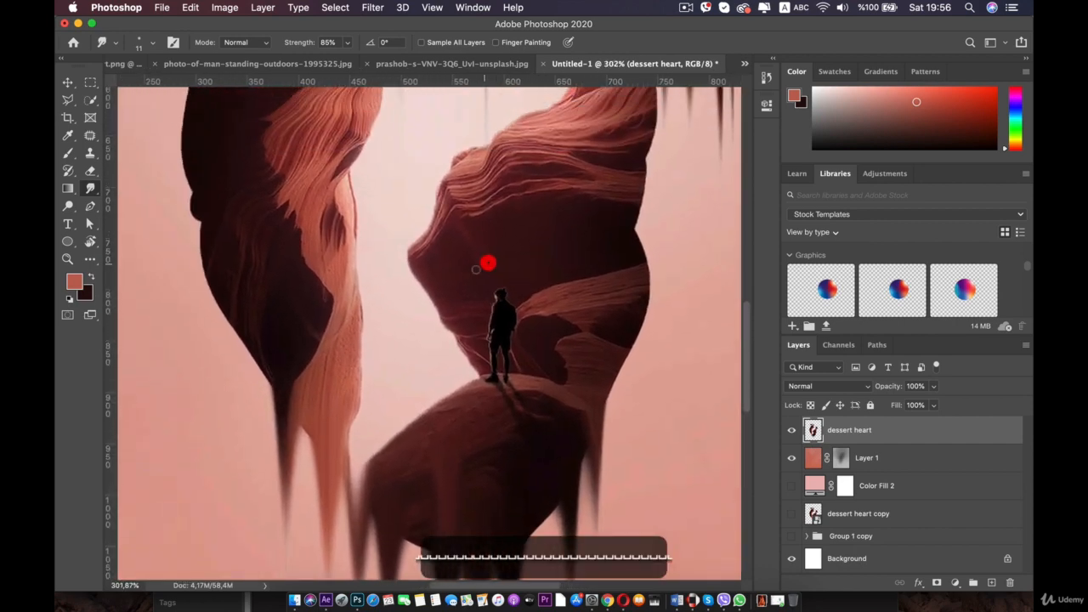
click(387, 380)
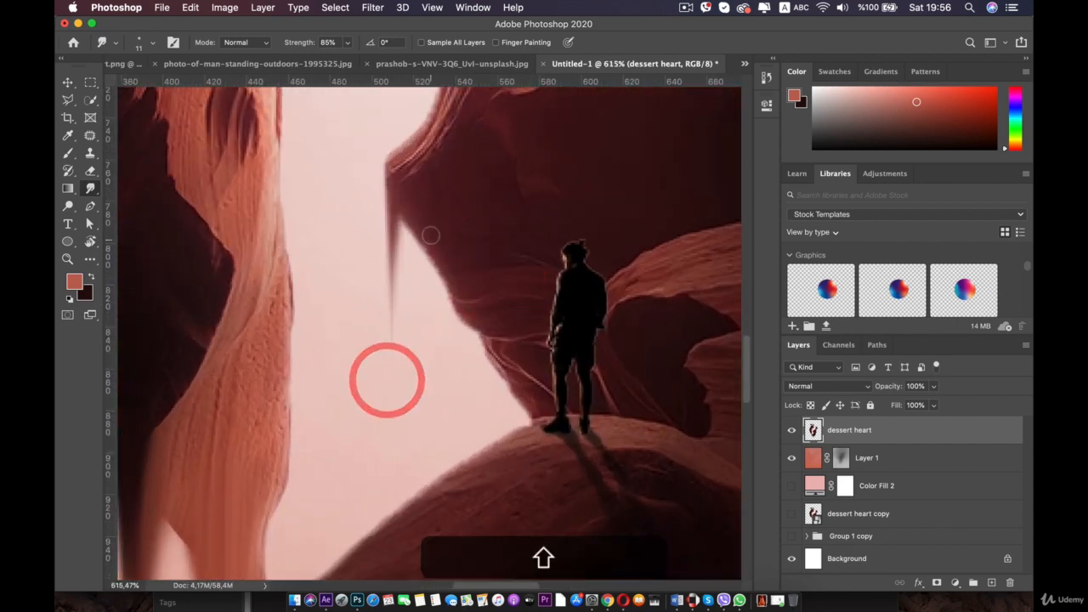
drag(416, 247, 417, 436)
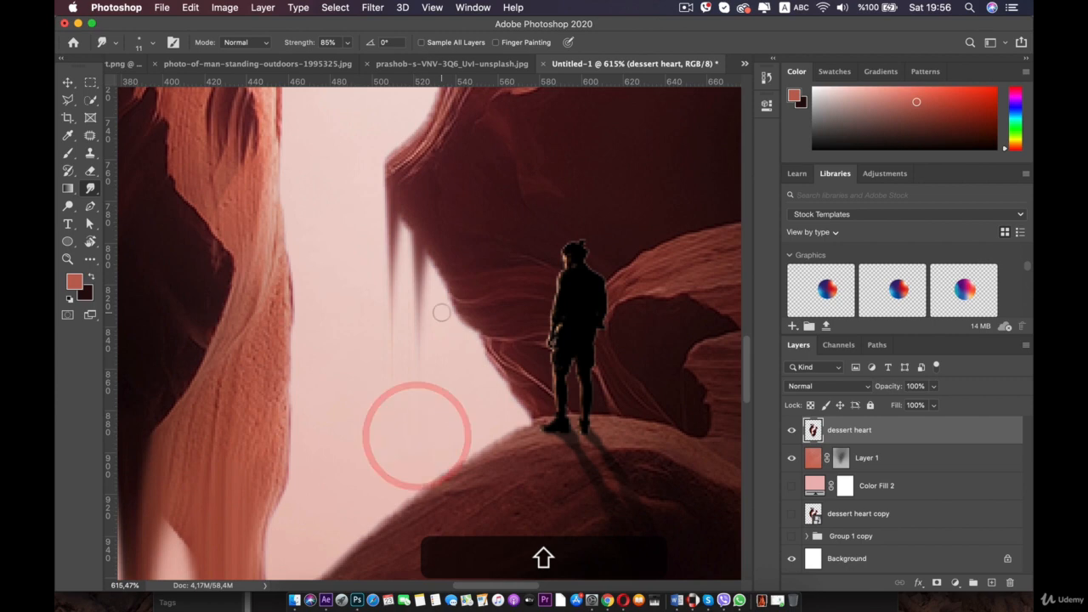
drag(396, 213, 372, 442)
click(371, 445)
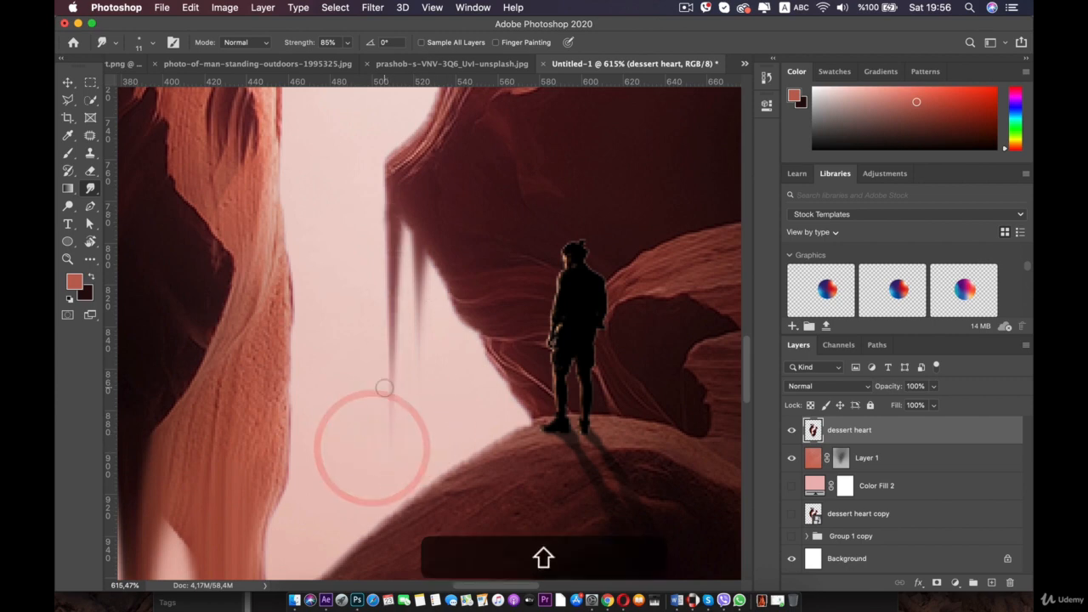
- Set the Smudge brush size to 30 px and smudge two long drips down from the bottom of the right half
scroll(414, 416, down, 6)
scroll(417, 416, down, 3)
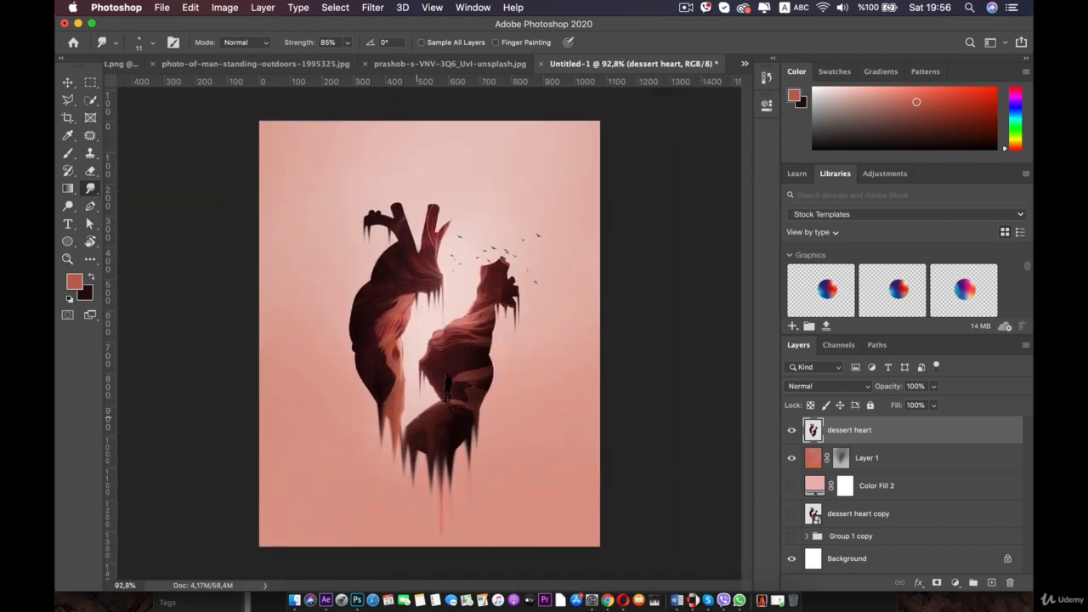
key(space)
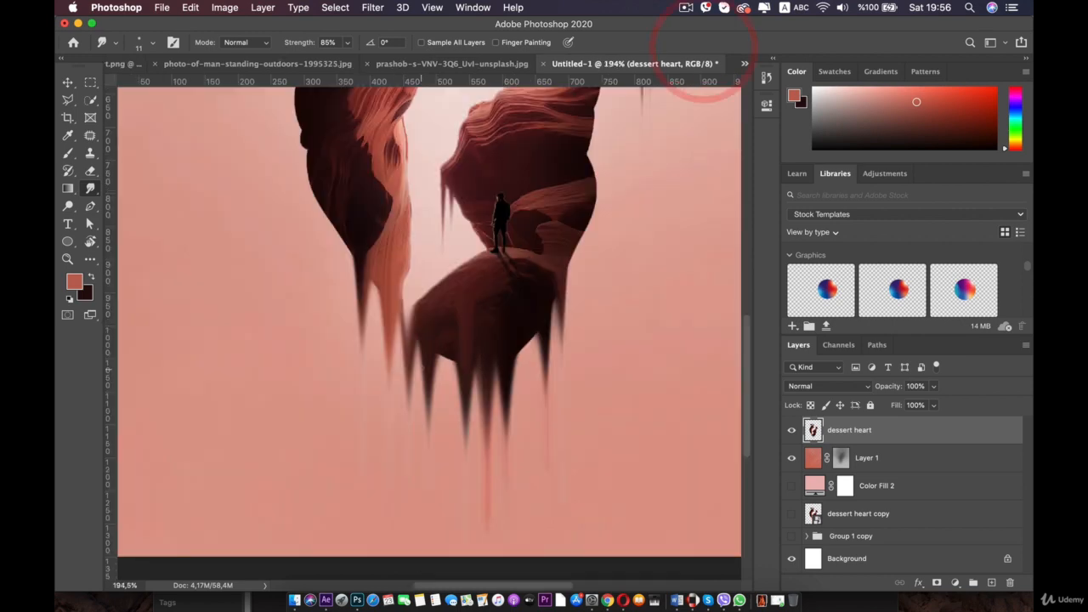
right_click(416, 324)
drag(493, 357, 497, 358)
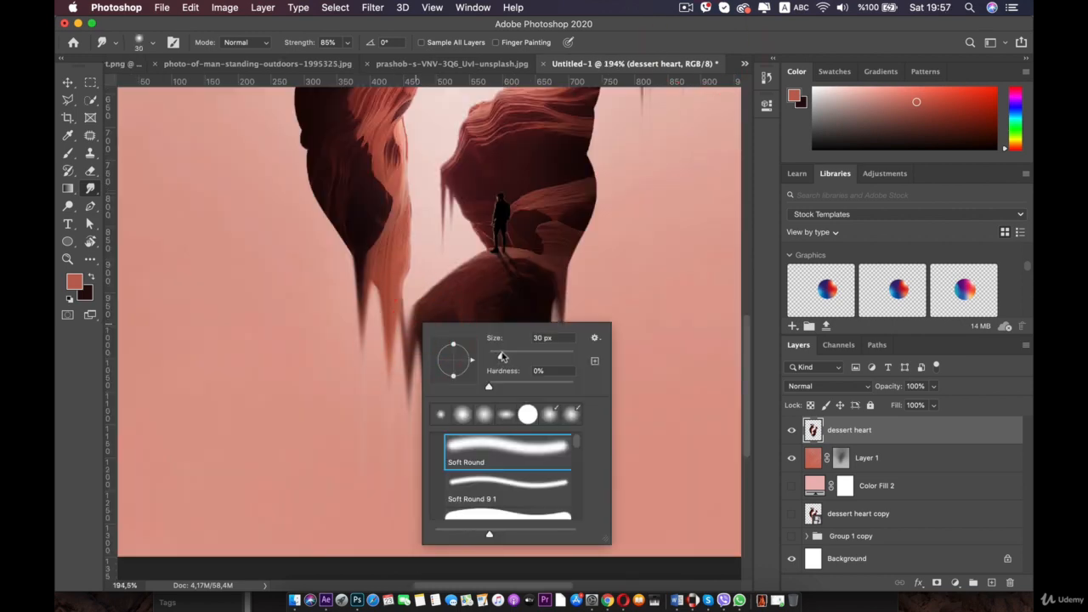
shift+click(413, 457)
key(super+z)
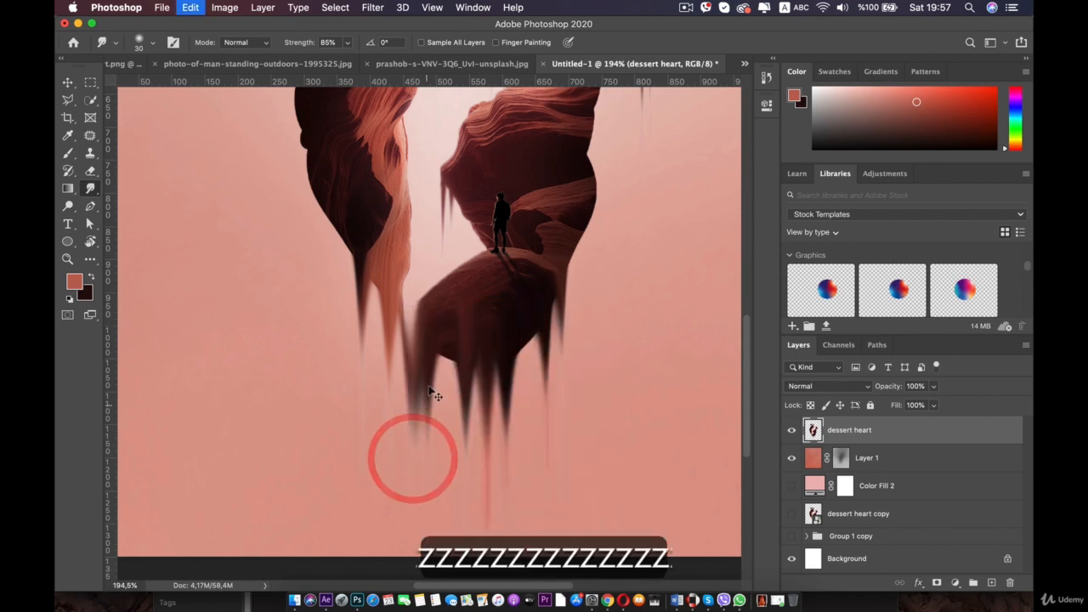
drag(419, 339, 411, 535)
drag(423, 382, 421, 535)
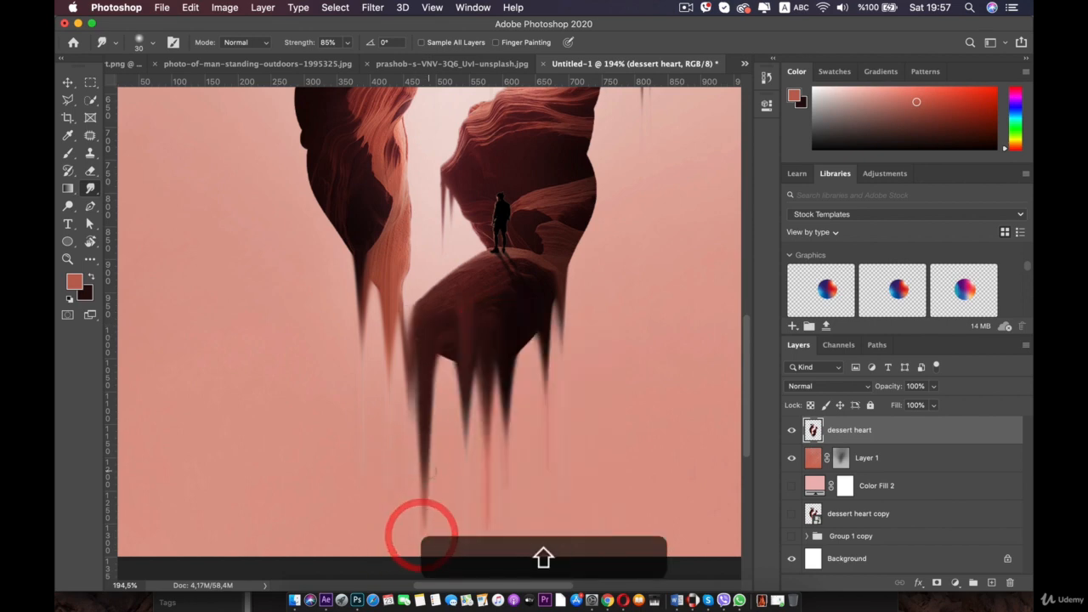
- Zoom around the heart and step backward and forward through the last three strokes to compare them
scroll(429, 471, down, 5)
scroll(428, 471, up, 5)
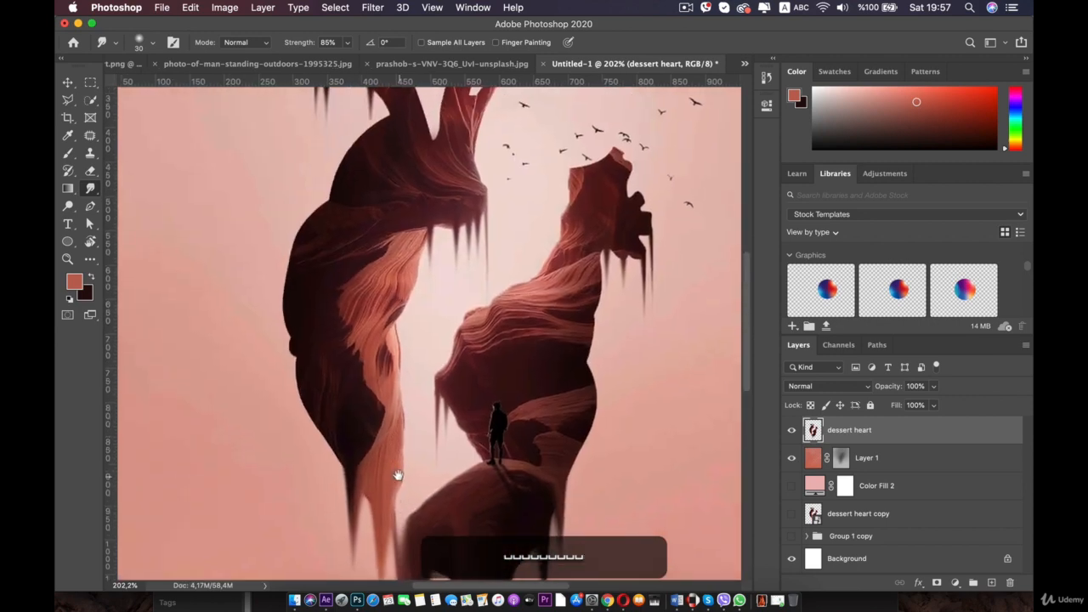
scroll(324, 392, down, 5)
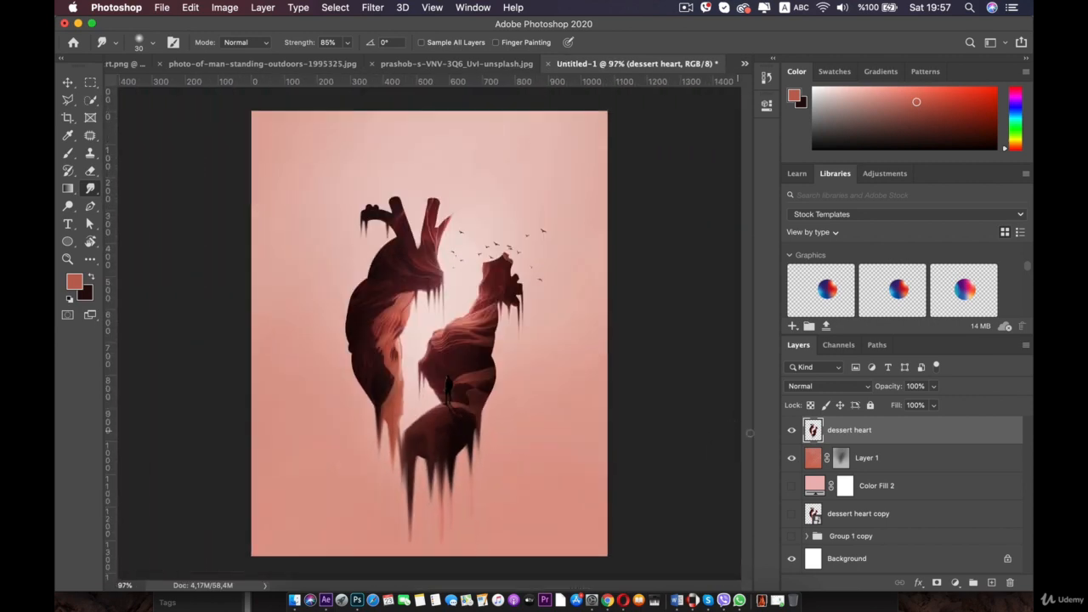
click(790, 430)
click(790, 431)
scroll(484, 270, up, 2)
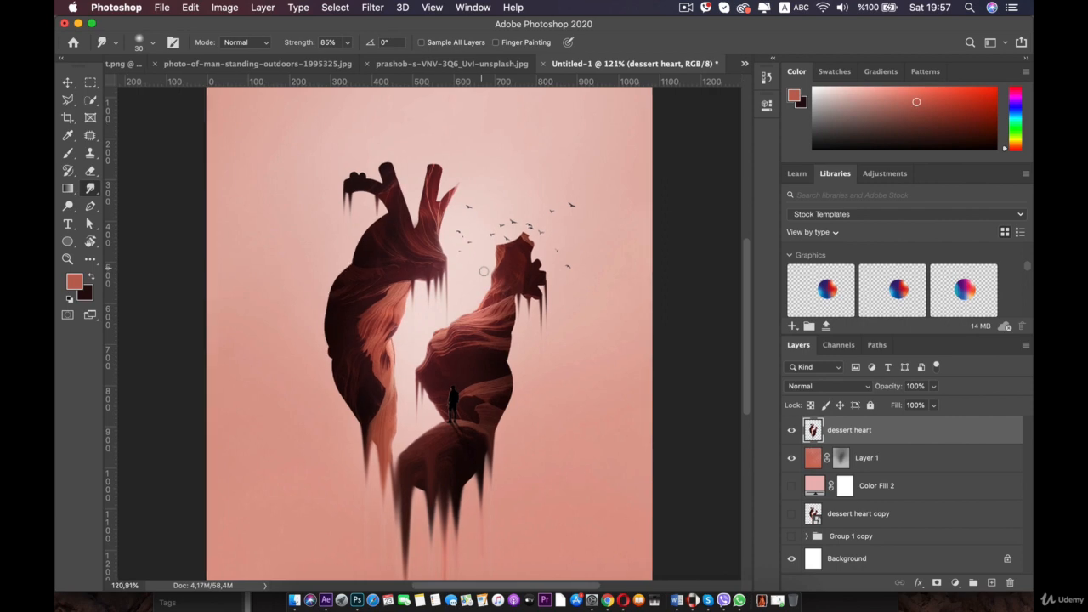
scroll(484, 270, up, 2)
scroll(484, 271, down, 4)
scroll(480, 287, up, 2)
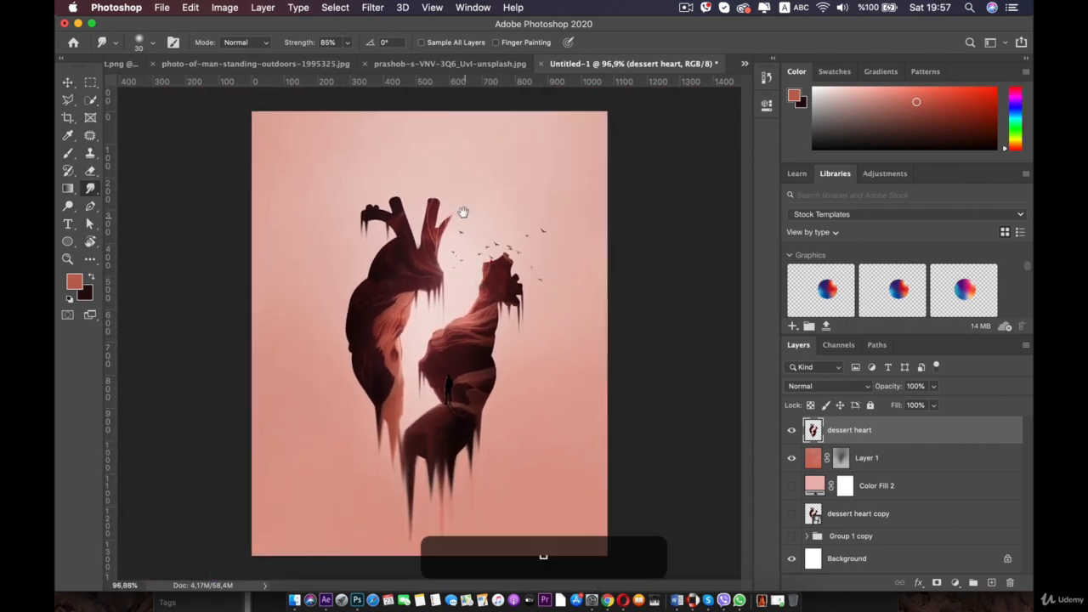
scroll(519, 244, up, 3)
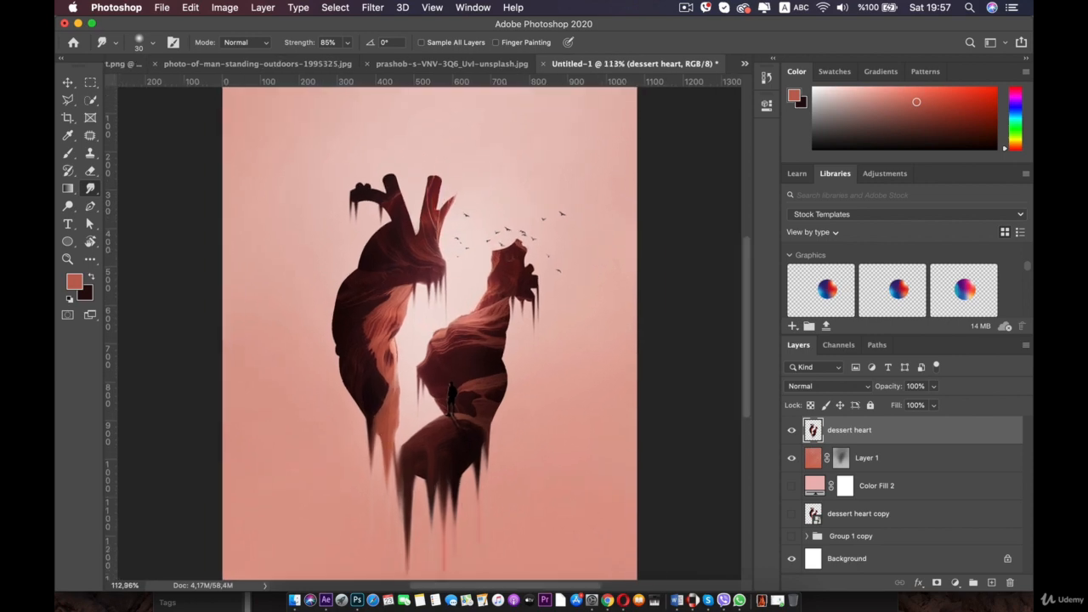
key(super+z)
key(super+z)
key(super+z)
key(super+z)
key(super+z)
key(super+z)
key(super+z)
key(super+z)
key(super+z)
key(super+z)
key(super+z)
key(super+z)
key(super+z)
key(super+z)
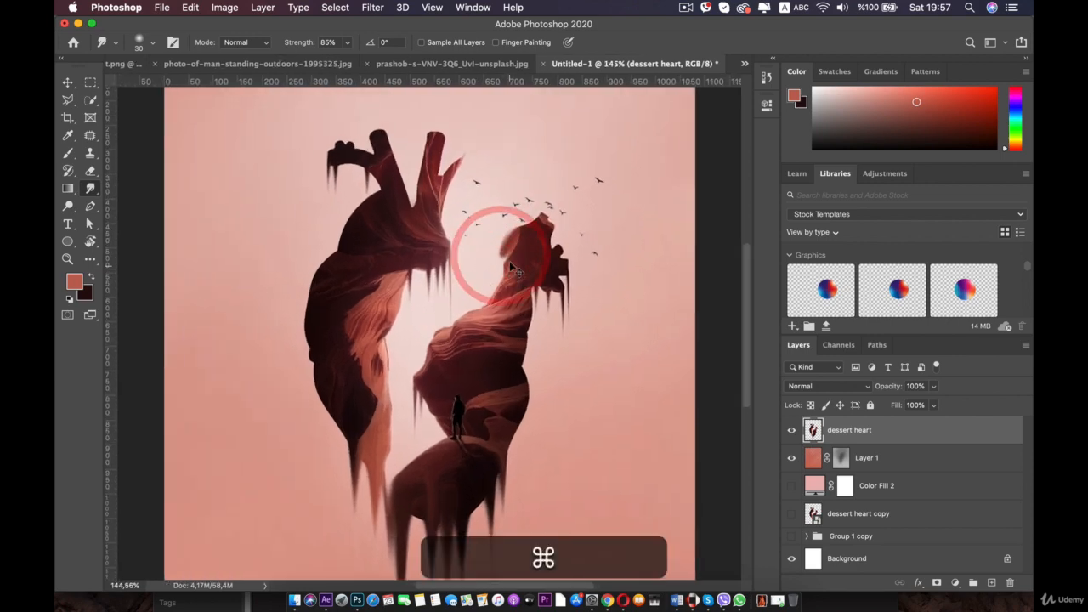
key(super+shift+z)
key(super+shift+z)
key(super+shift+z)
key(super+shift+z)
key(super+shift+z)
key(super+shift+z)
key(super+shift+z)
key(super+shift+z)
key(super+shift+z)
key(super+shift+z)
key(super+shift+z)
key(super+shift+z)
key(super+shift+z)
key(super+shift+z)
key(super+shift+z)
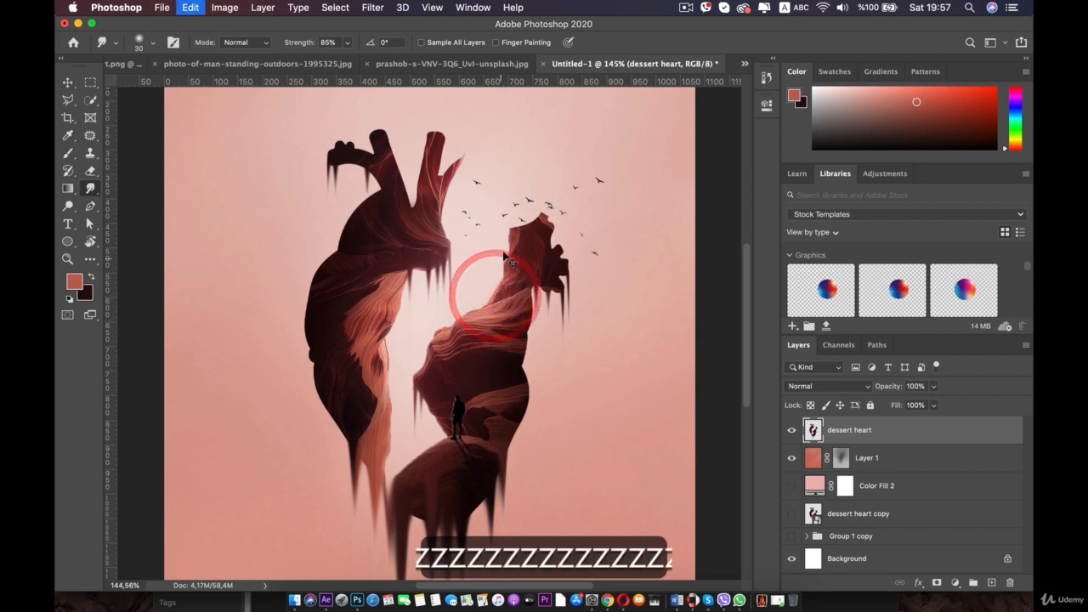
- Make a short smudge on the right half's upper edge and undo five strokes
mouse_move(568, 261)
mouse_down()
mouse_move(587, 284)
mouse_move(566, 264)
mouse_up()
key(super+z)
key(super+z)
key(super+z)
key(super+z)
key(super+z)
key(super+z)
key(super+z)
key(super+z)
key(super+z)
key(super+z)
key(super+z)
key(super+z)
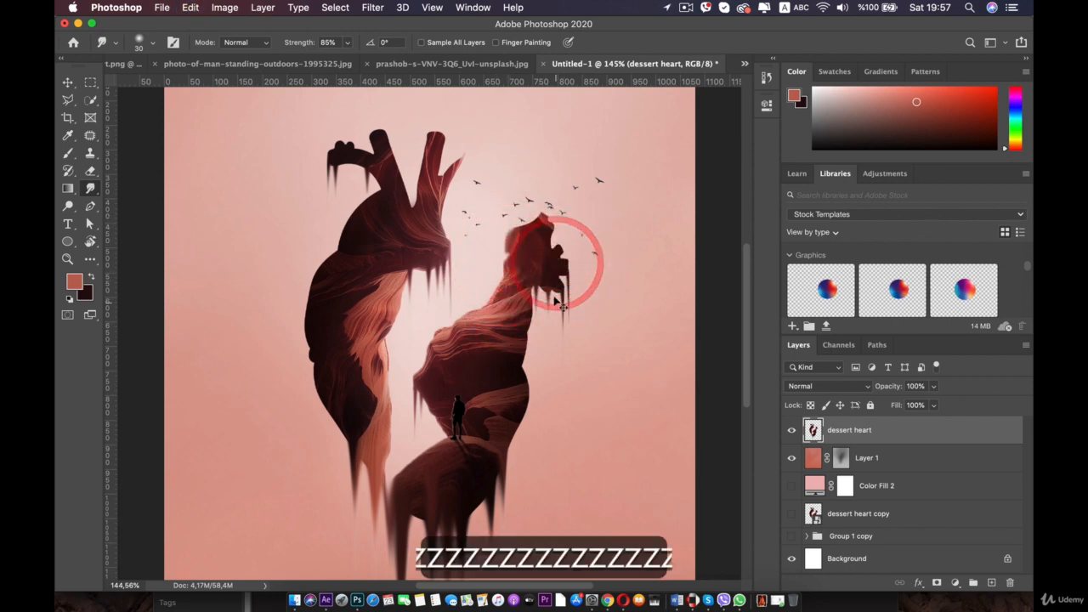
- Smudge a drip diagonally down from the left half's inner top edge
scroll(461, 210, down, 1)
scroll(461, 210, up, 5)
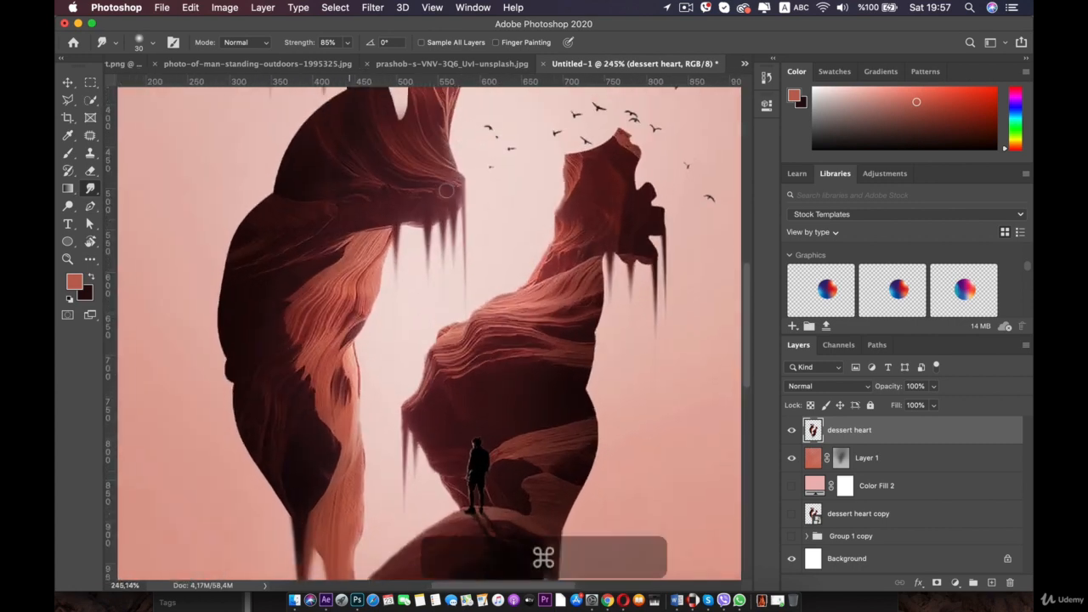
scroll(461, 210, down, 3)
drag(444, 179, 406, 284)
- Set the brush size to 11 px and smudge thin drips down from the tip of the left half's upper lobe, undoing one stroke
scroll(436, 208, up, 3)
scroll(408, 283, up, 4)
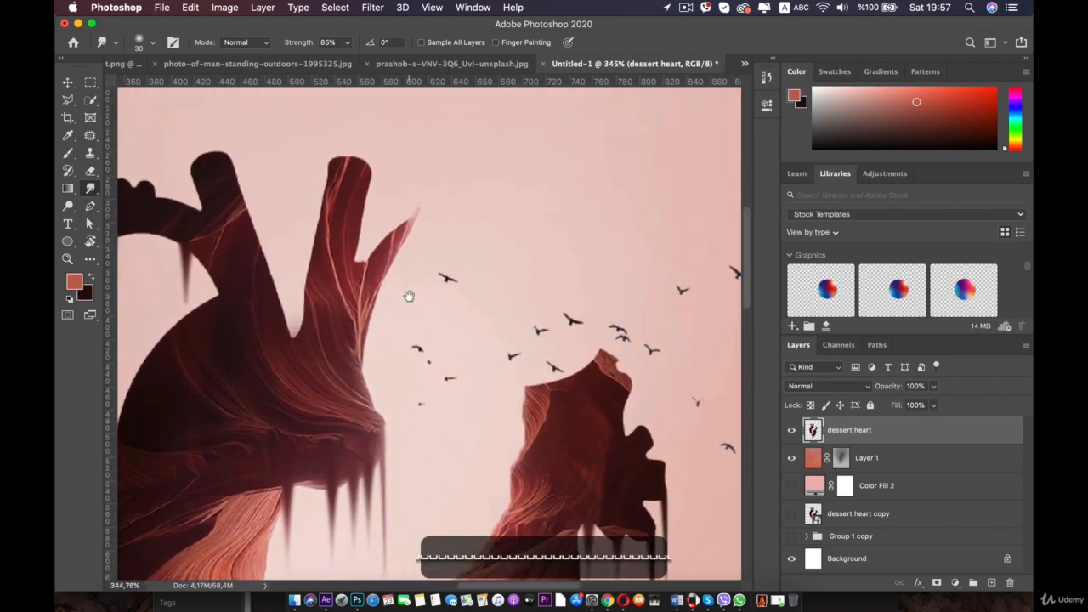
right_click(416, 237)
drag(506, 274, 501, 277)
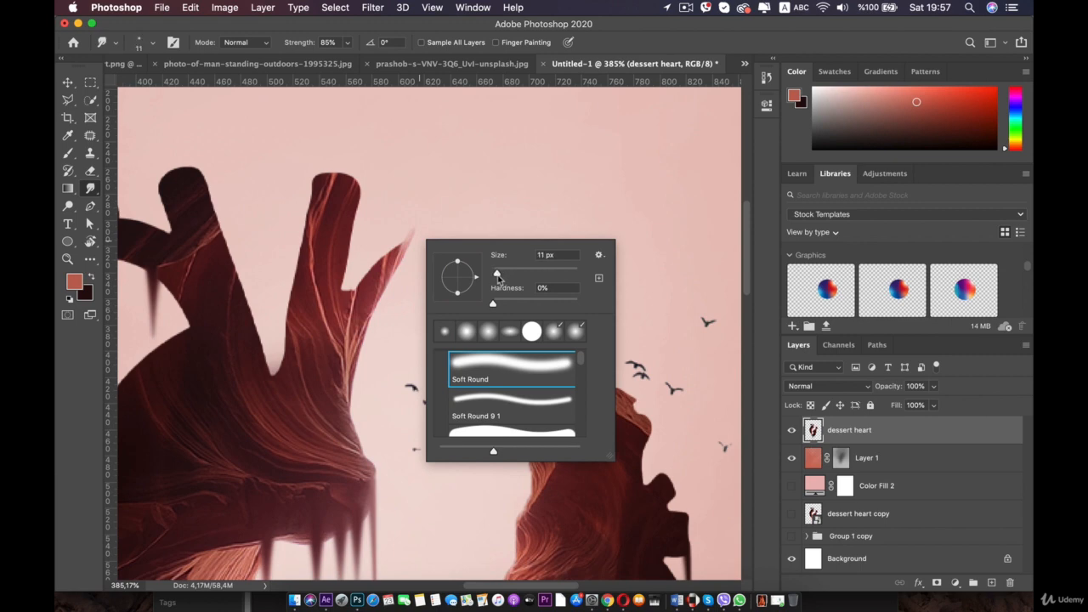
drag(412, 236, 395, 377)
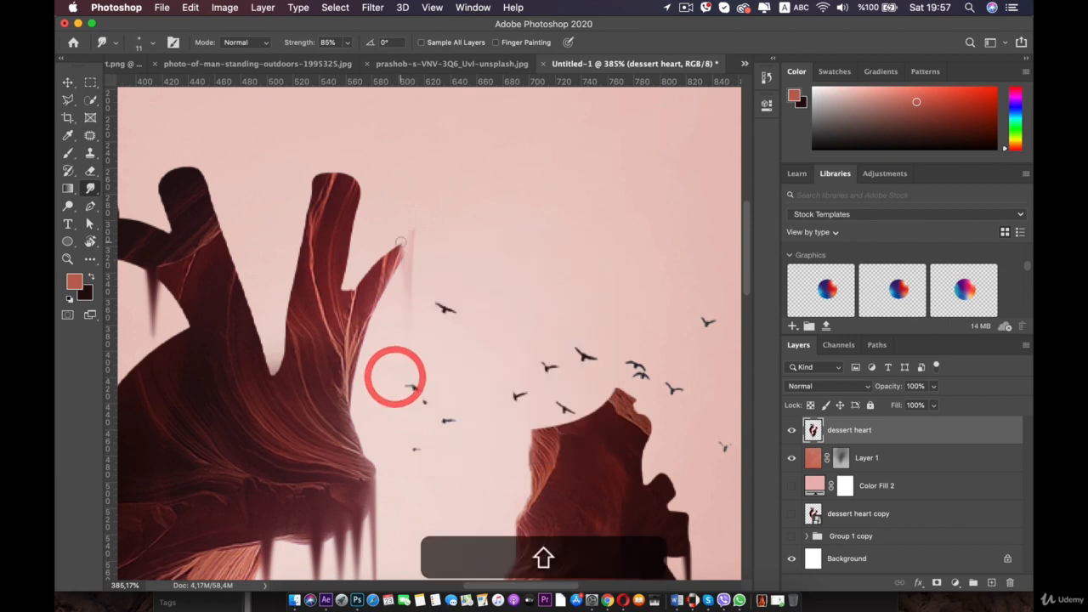
drag(398, 272, 383, 399)
key(super+z)
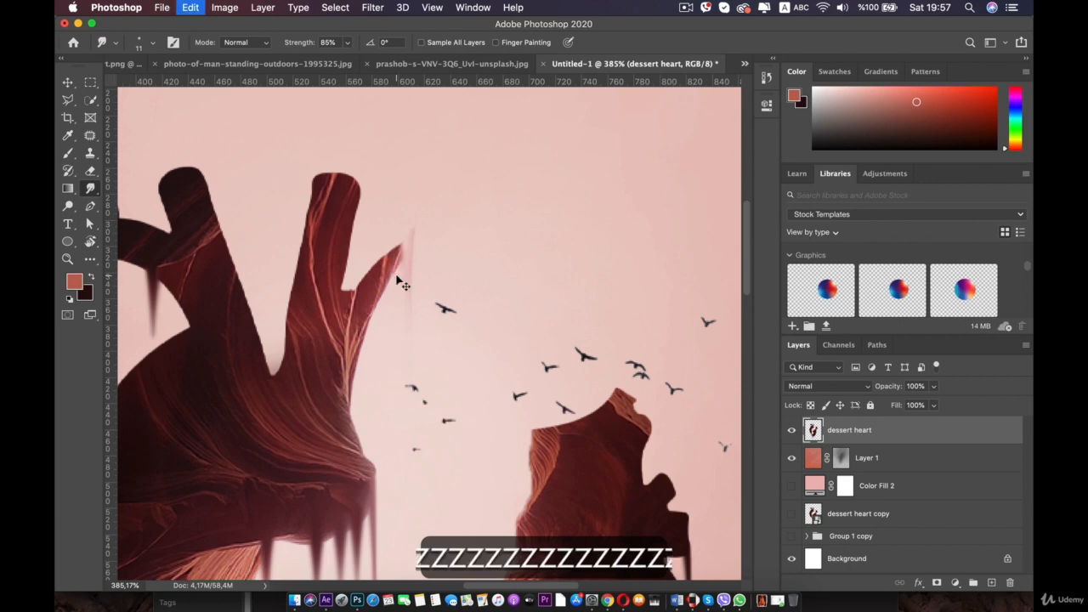
drag(395, 273, 391, 400)
drag(414, 239, 409, 377)
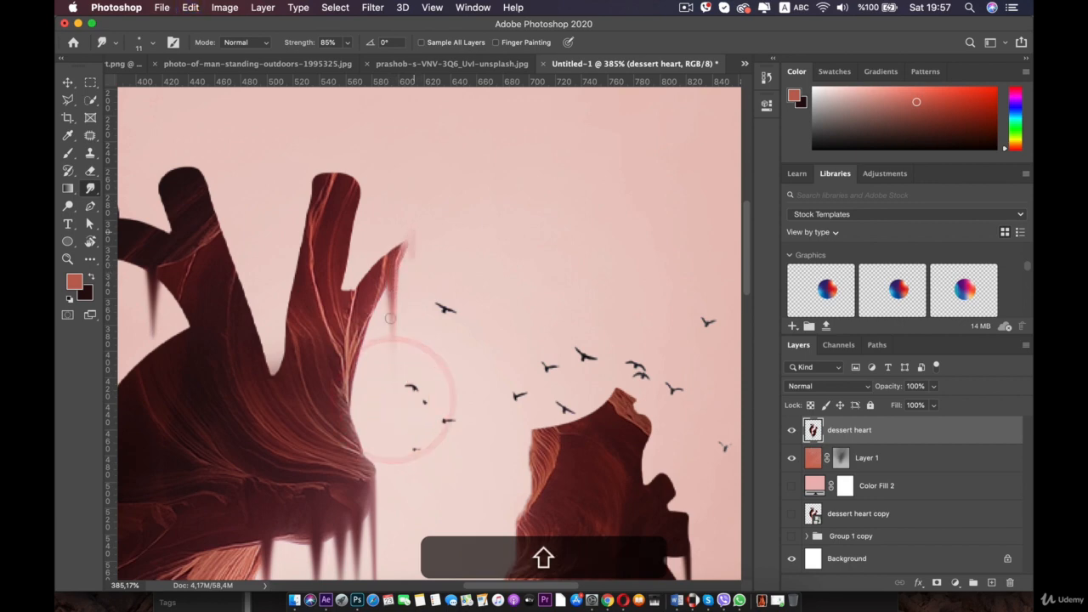
drag(391, 277, 389, 380)
- Create a new layer clipped to the dessert heart layer and name it Light
key(super+0)
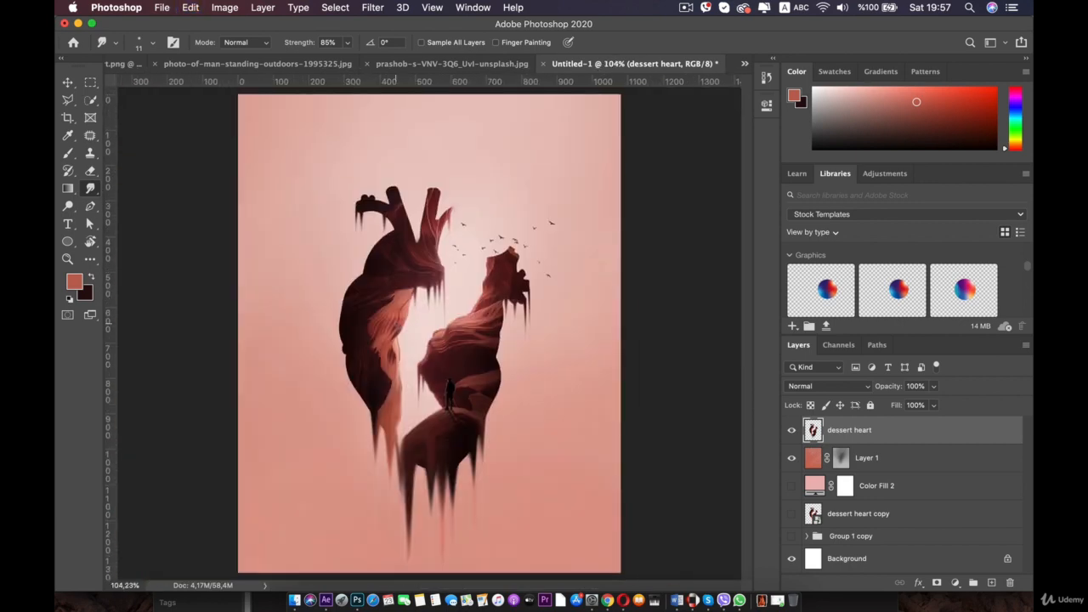
key(space)
click(354, 267)
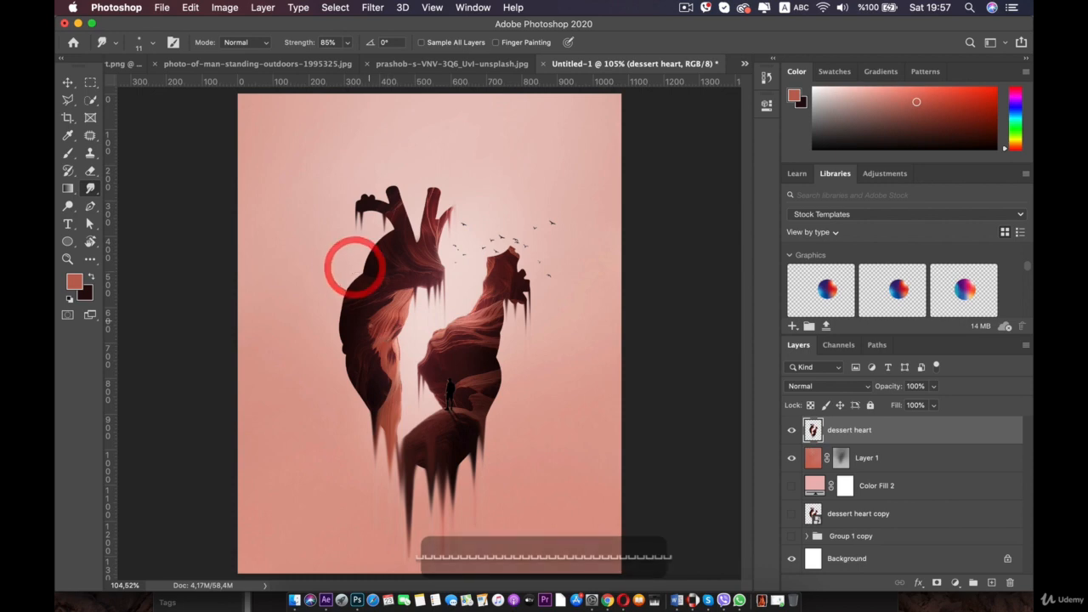
scroll(423, 490, up, 4)
key(space)
drag(424, 484, 408, 318)
scroll(394, 332, down, 4)
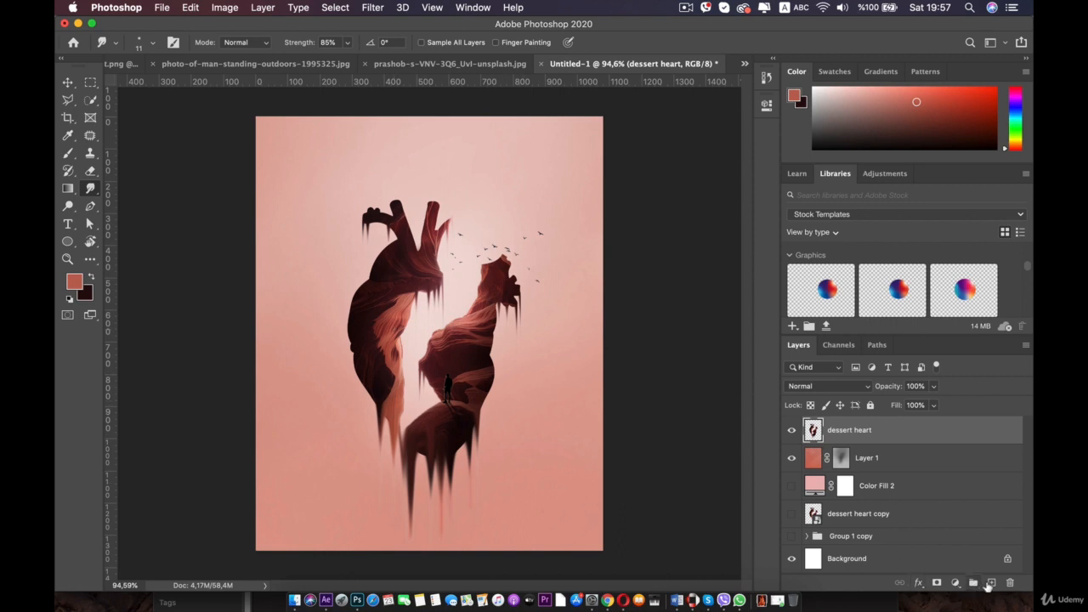
click(990, 583)
key(alt)
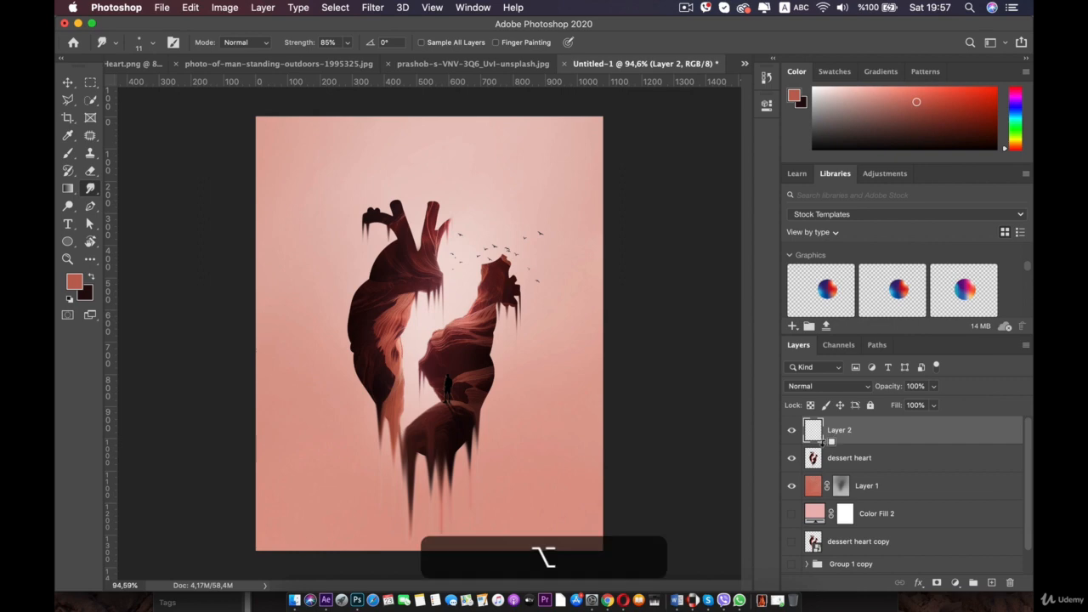
click(845, 432)
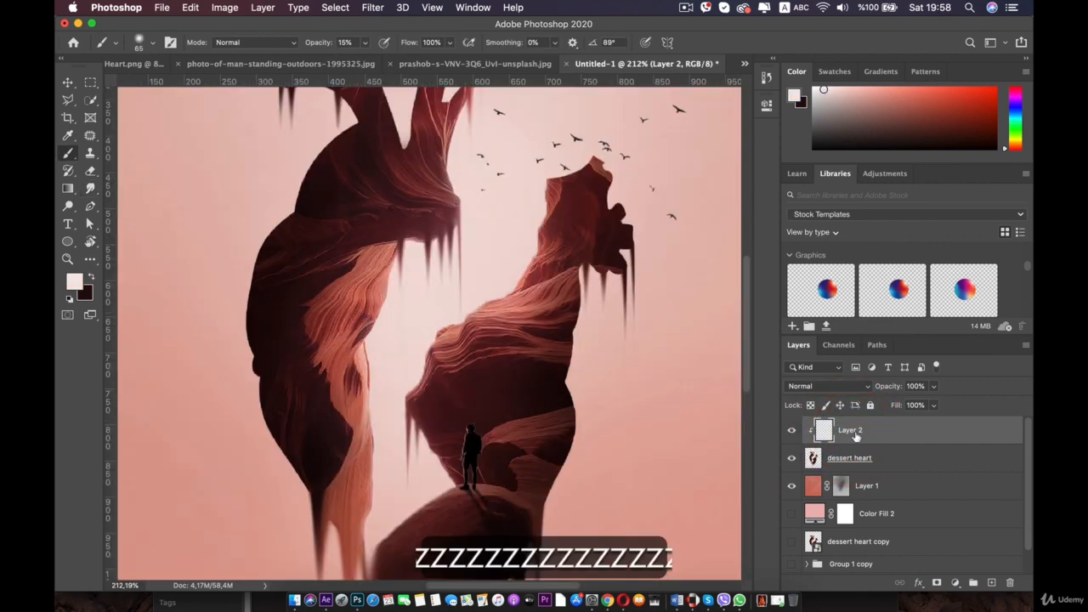
double_click(852, 431)
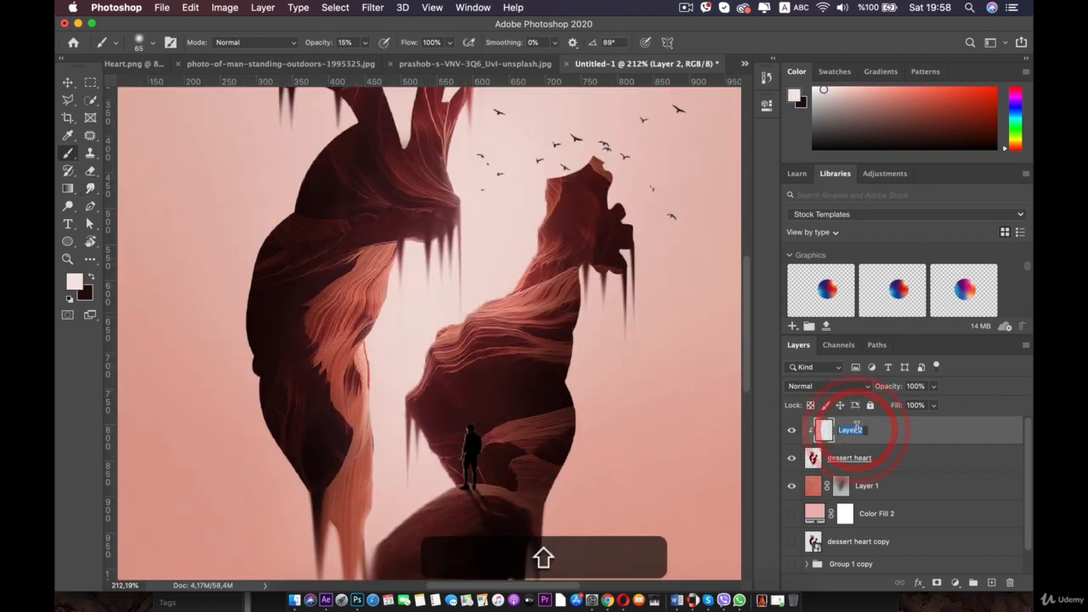
text(Light)
- Set the Light layer's blend mode to Overlay
scroll(604, 371, down, 4)
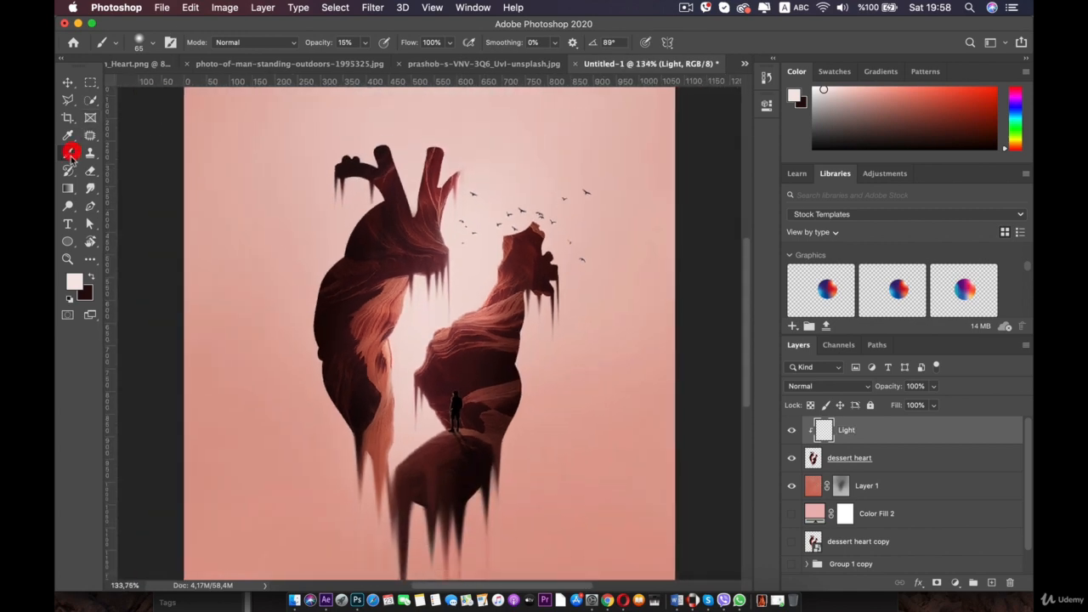
scroll(374, 331, up, 3)
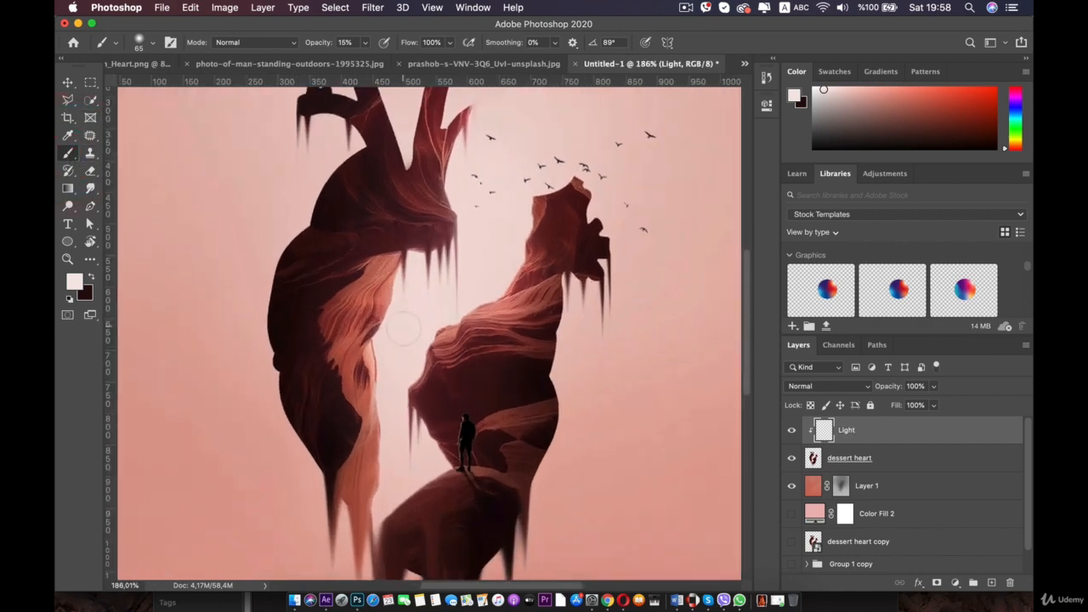
click(868, 389)
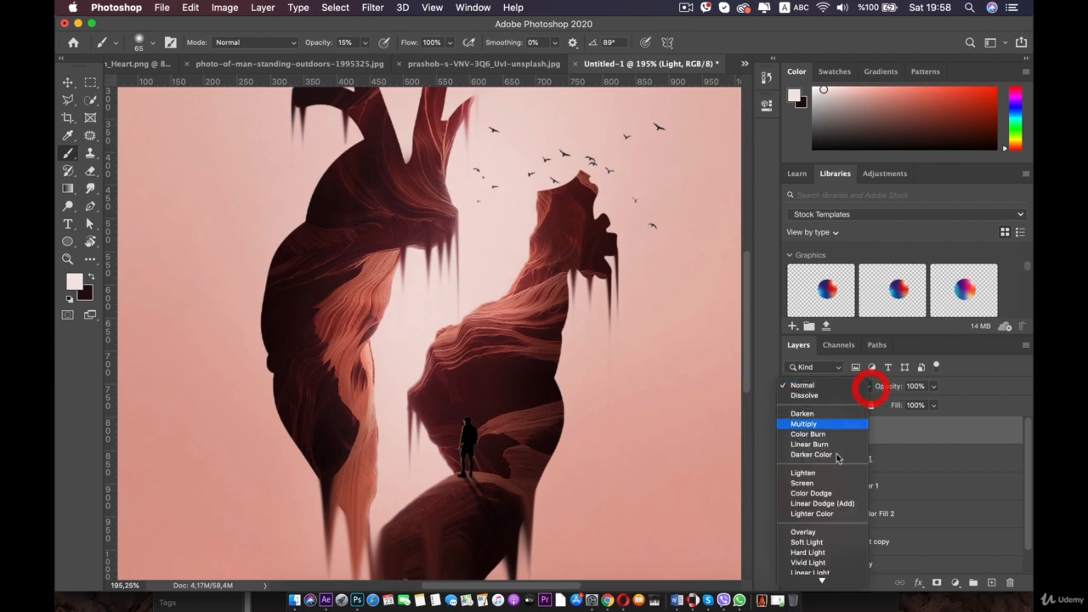
click(805, 529)
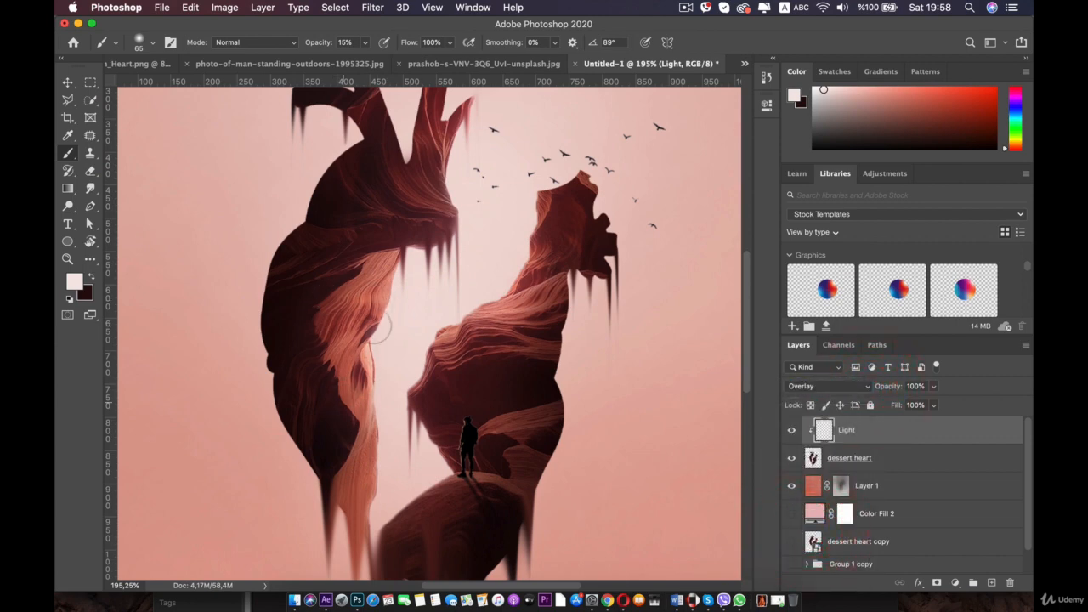
drag(357, 416, 359, 416)
key(super+z)
scroll(379, 342, up, 2)
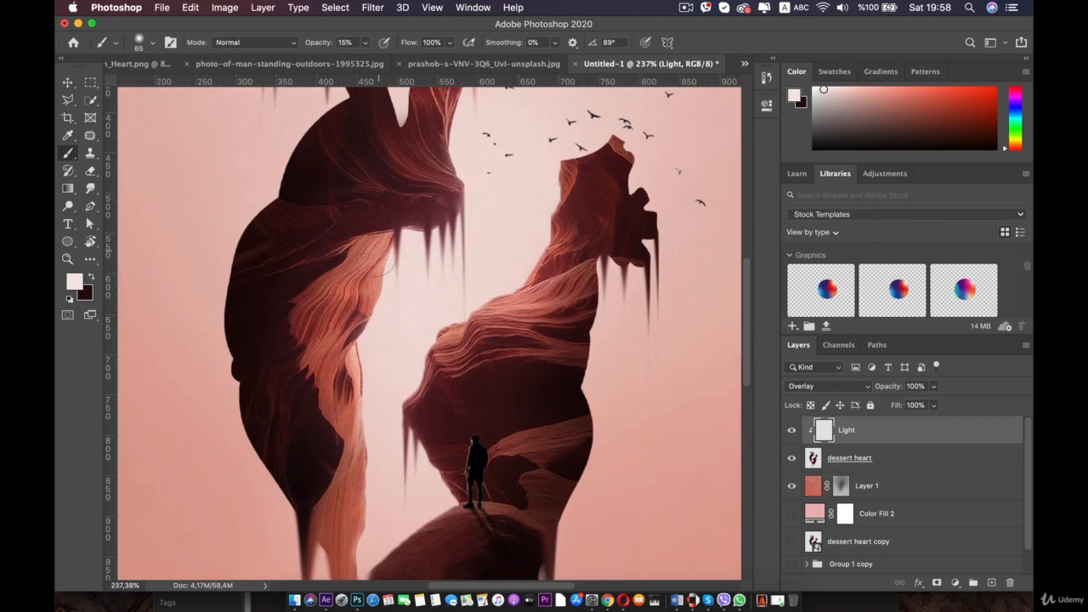
- Paint soft white strokes on the Light layer along the inner edges of the heart's left half
mouse_move(341, 325)
mouse_down()
mouse_move(330, 340)
mouse_move(343, 495)
mouse_up()
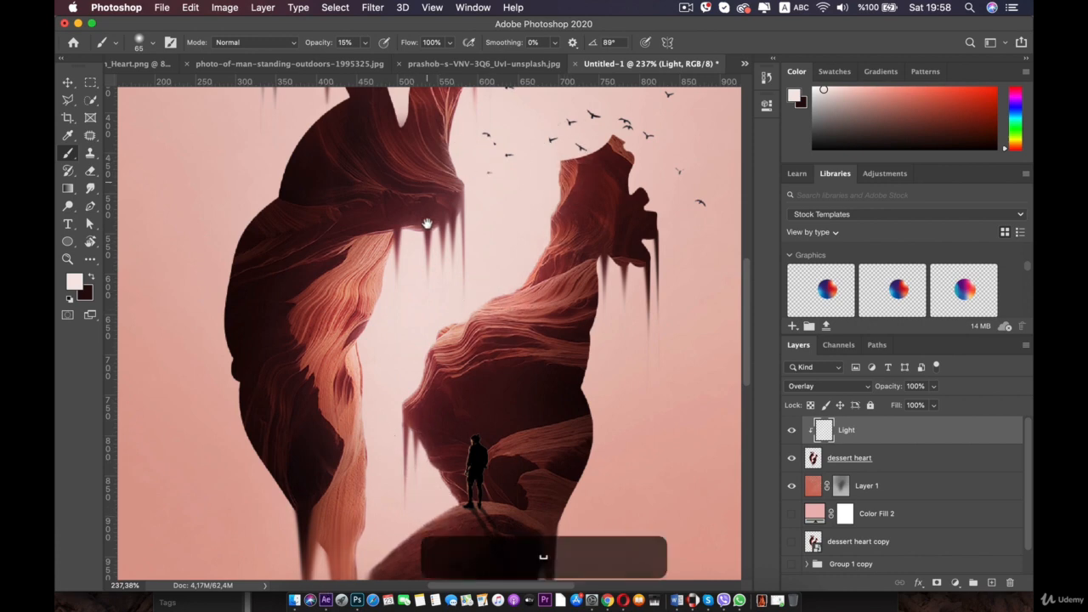
drag(428, 224, 441, 306)
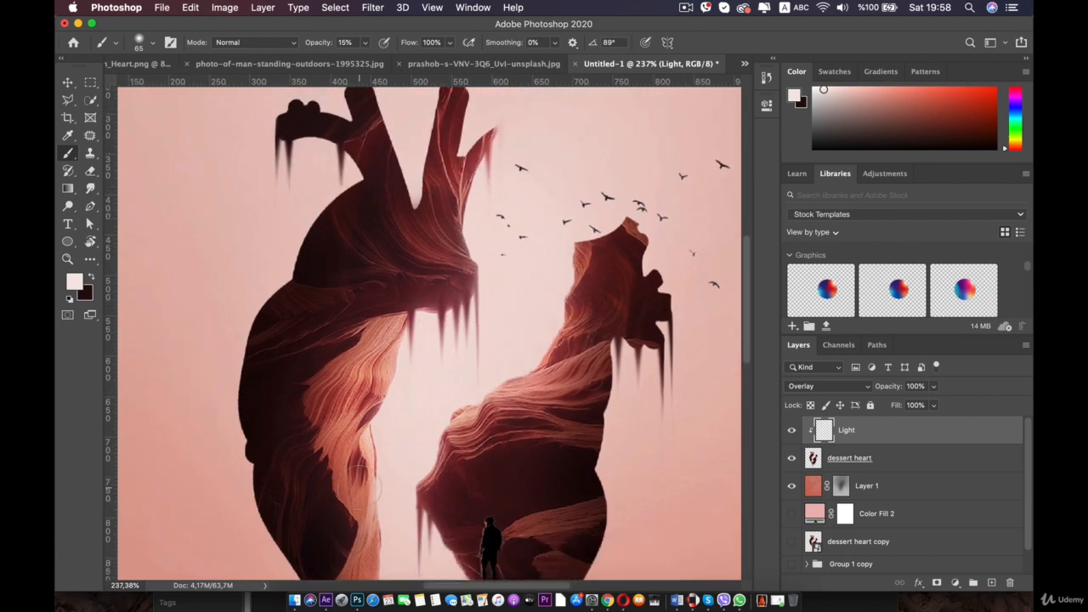
scroll(382, 565, down, 5)
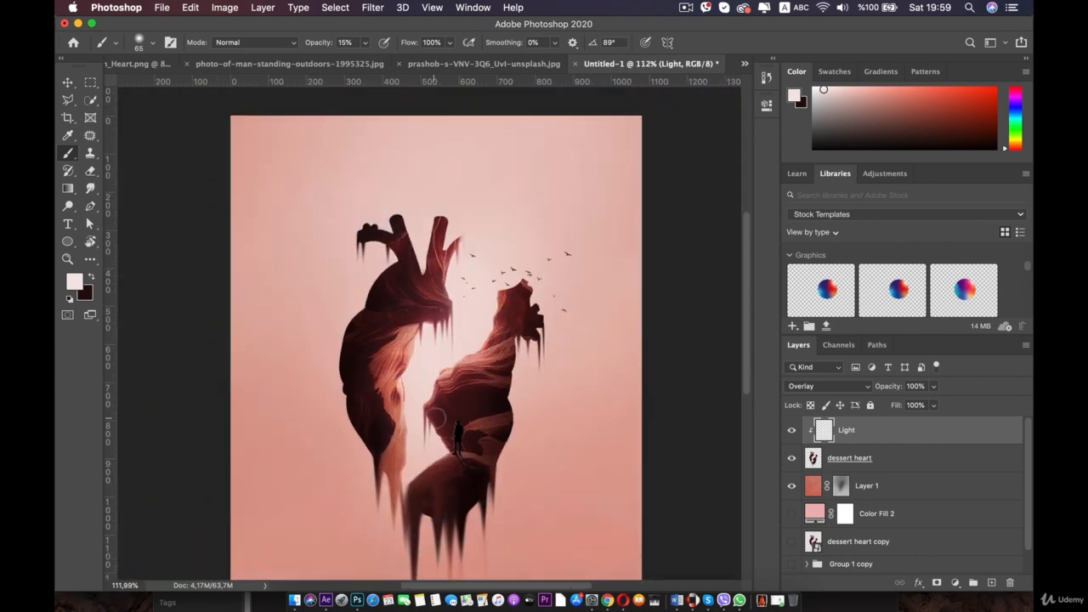
- Dab soft white light on the Light layer between the tops of both heart halves and near the birds
mouse_move(445, 462)
mouse_down()
mouse_move(398, 479)
mouse_move(427, 401)
mouse_move(406, 466)
mouse_move(419, 456)
mouse_move(417, 393)
mouse_up()
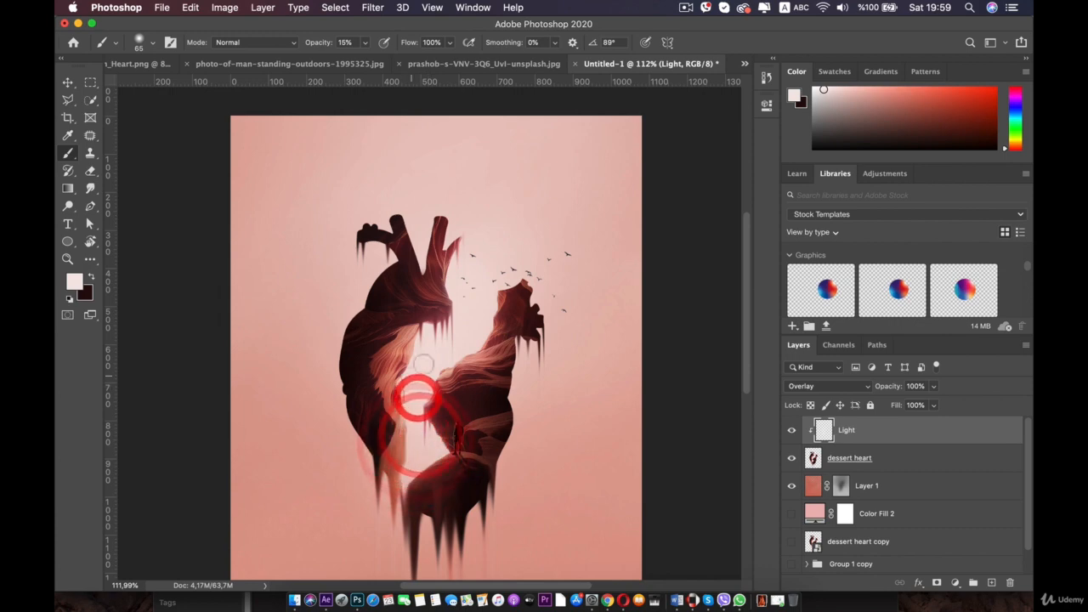
click(471, 267)
click(473, 267)
click(486, 272)
click(481, 252)
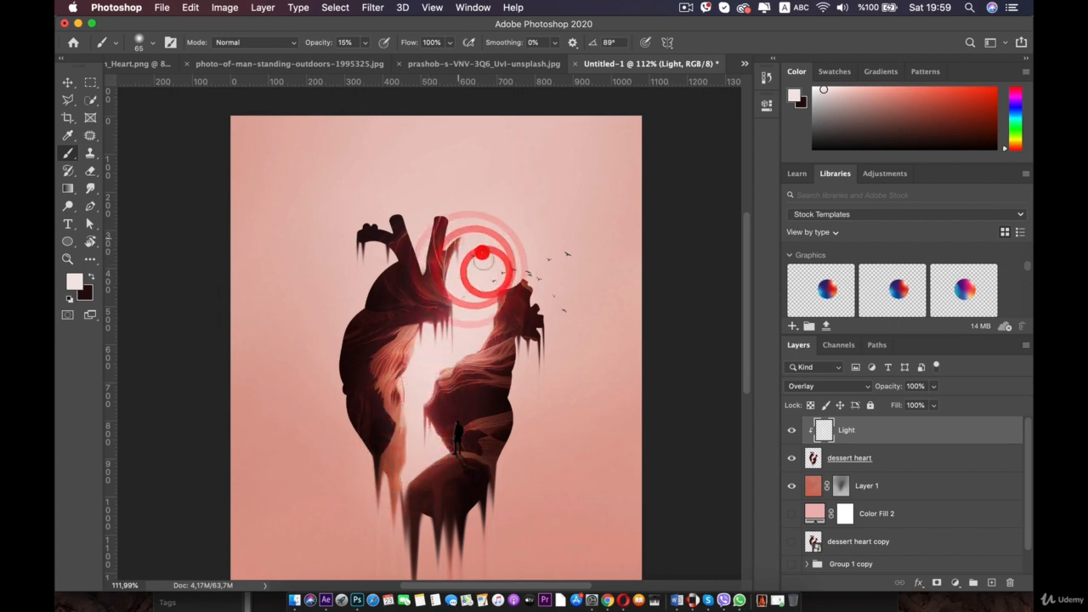
click(507, 266)
click(493, 280)
click(497, 266)
click(474, 266)
click(483, 265)
click(488, 264)
click(483, 251)
click(531, 261)
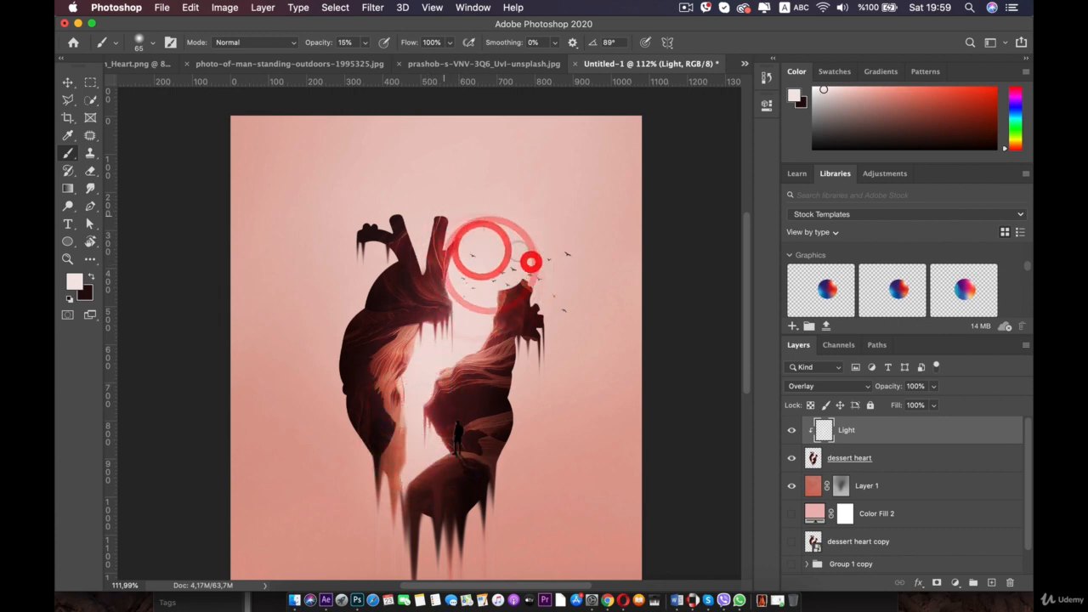
click(426, 220)
click(473, 238)
click(517, 273)
click(417, 430)
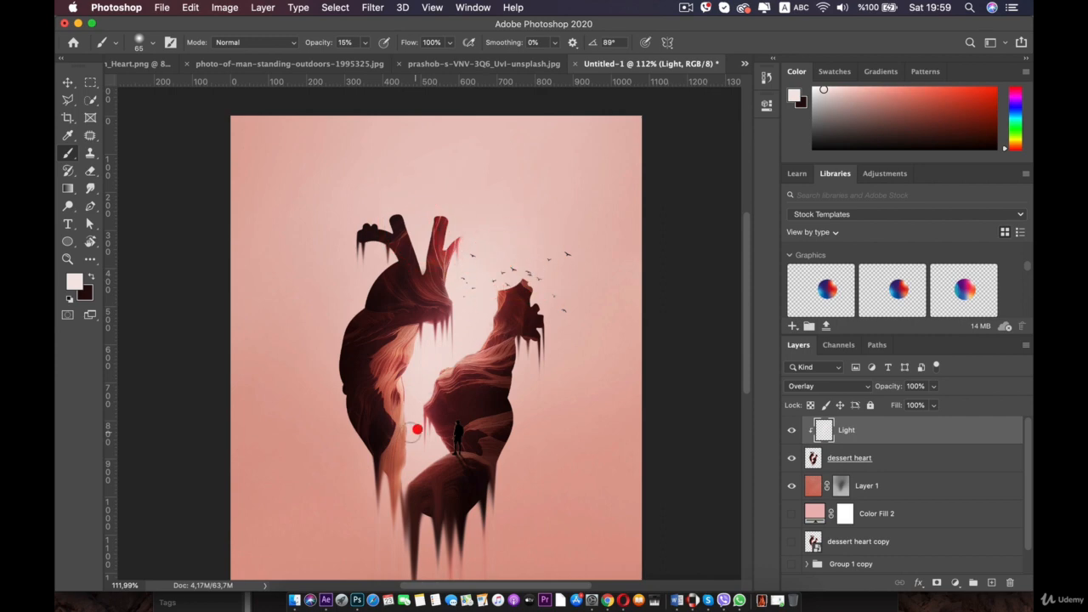
scroll(319, 414, down, 2)
scroll(321, 414, up, 8)
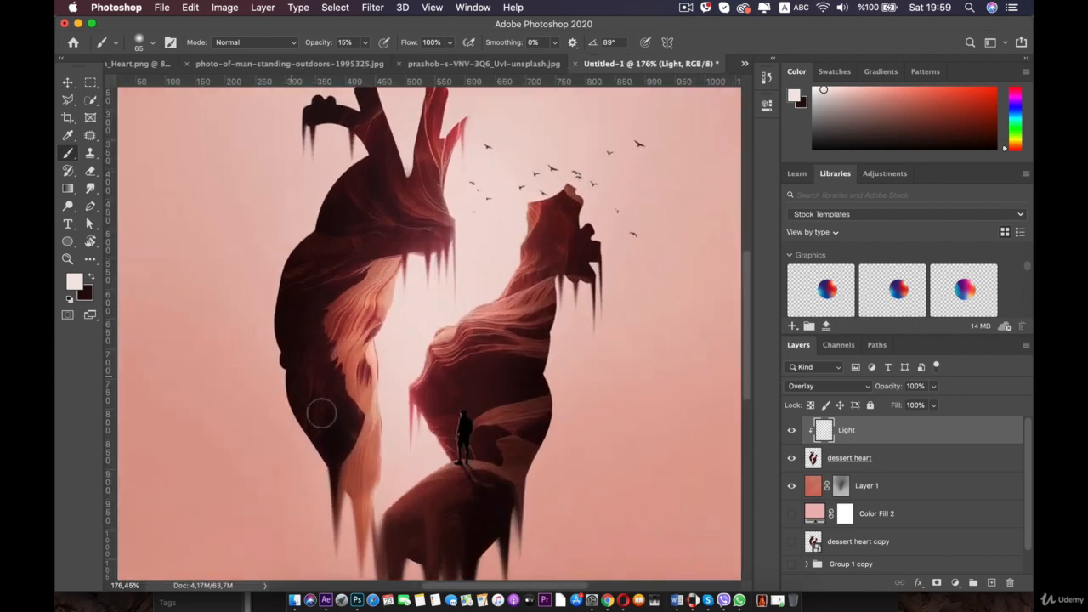
key(space)
scroll(395, 294, down, 4)
click(382, 363)
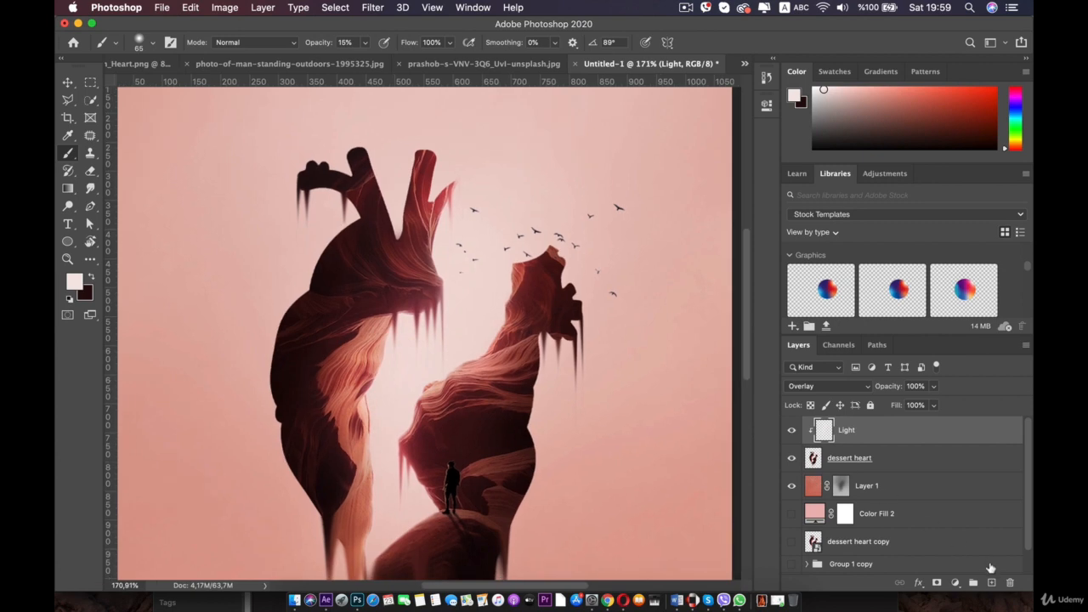
- Create a new layer and move it below the dessert heart layer
click(990, 583)
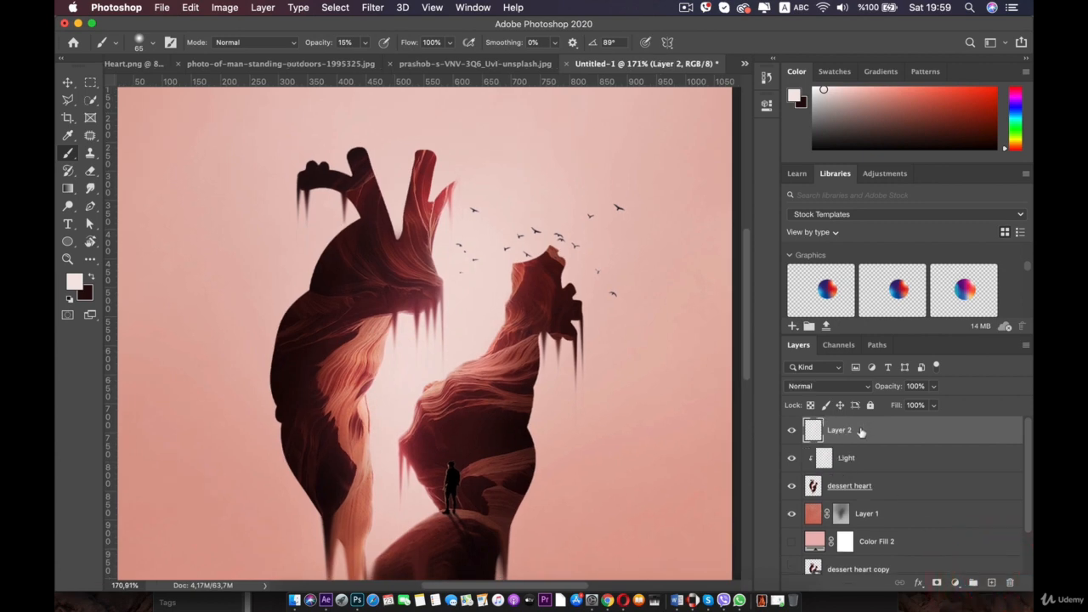
drag(861, 431, 863, 493)
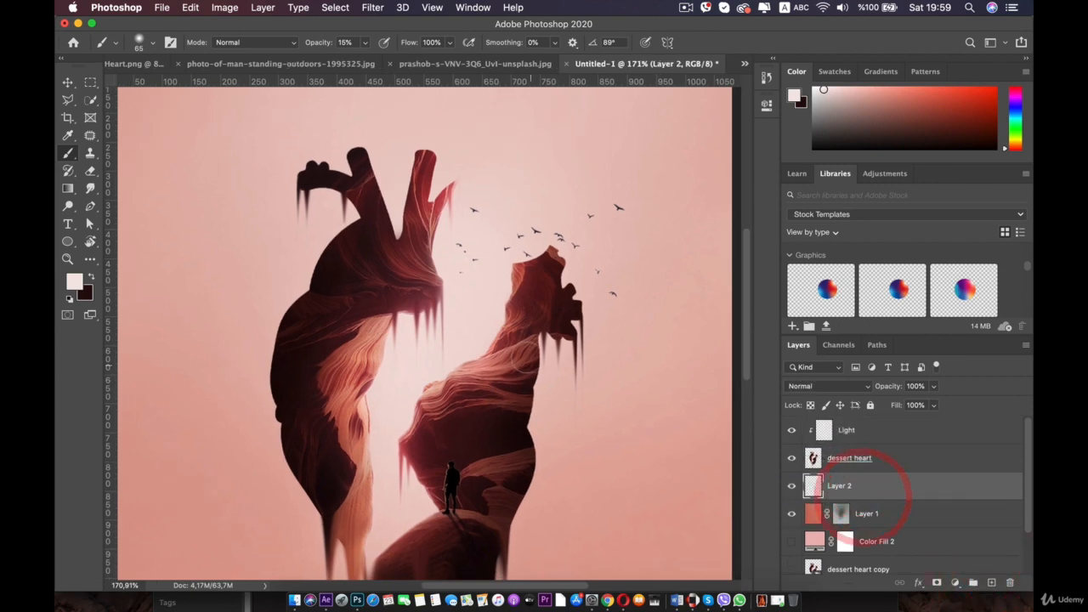
- Set the soft round brush size to 412 px for Layer 2, undoing the last action
right_click(470, 327)
click(601, 356)
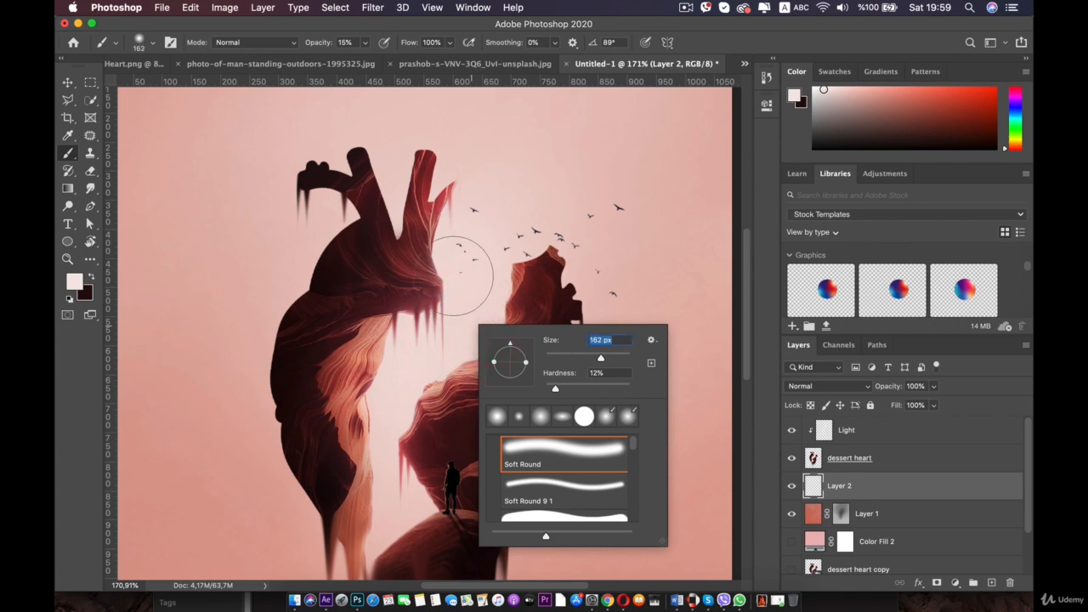
key(Return)
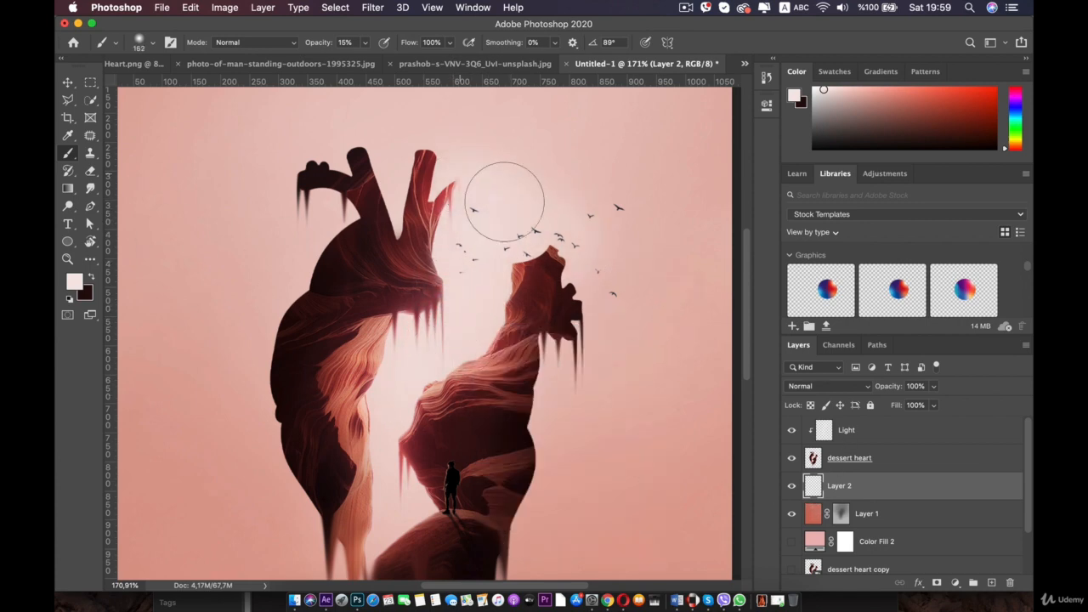
scroll(541, 257, down, 3)
right_click(487, 256)
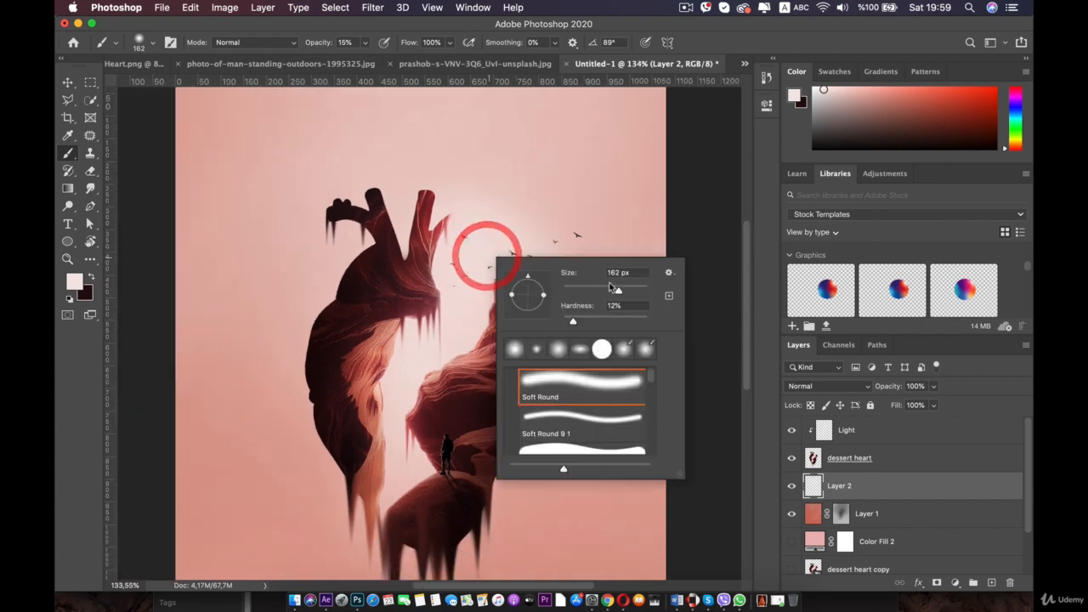
drag(614, 288, 640, 291)
key(Return)
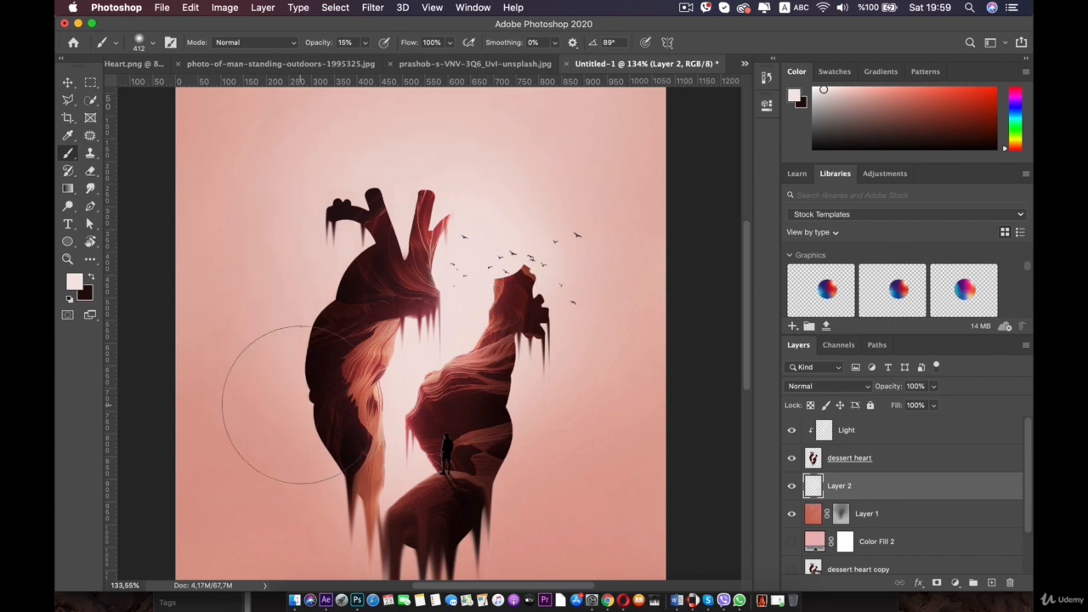
scroll(238, 348, down, 3)
scroll(434, 336, up, 1)
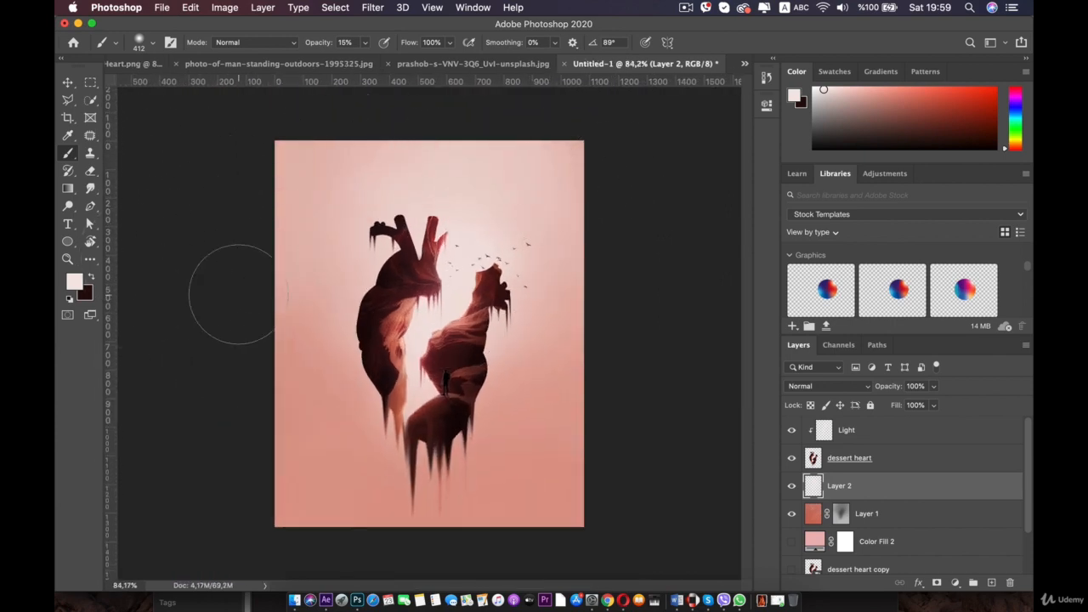
key(super+z)
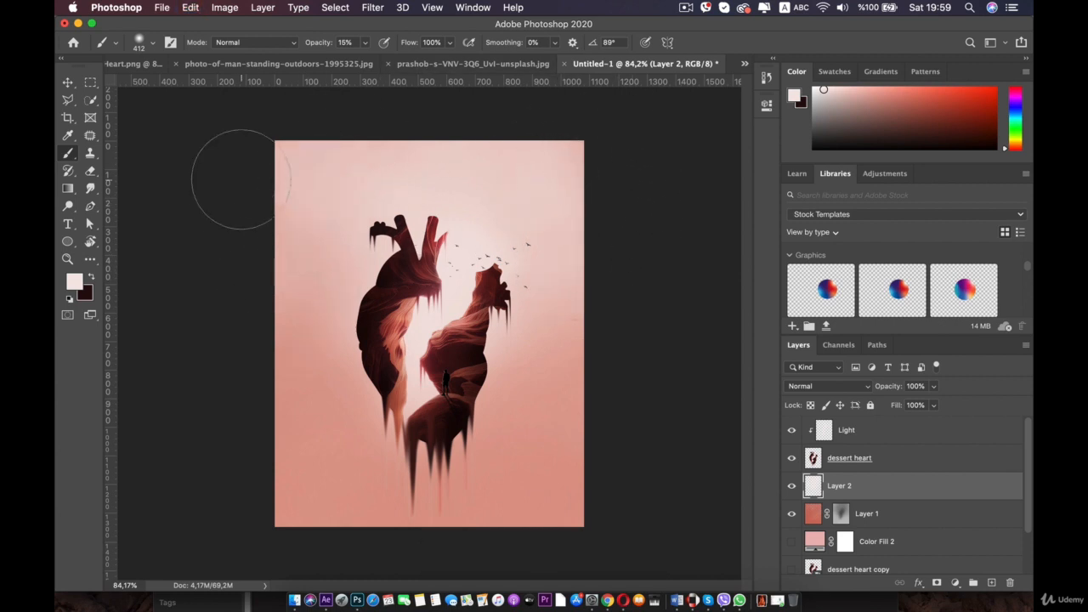
scroll(239, 180, down, 5)
scroll(238, 180, up, 6)
scroll(240, 188, down, 1)
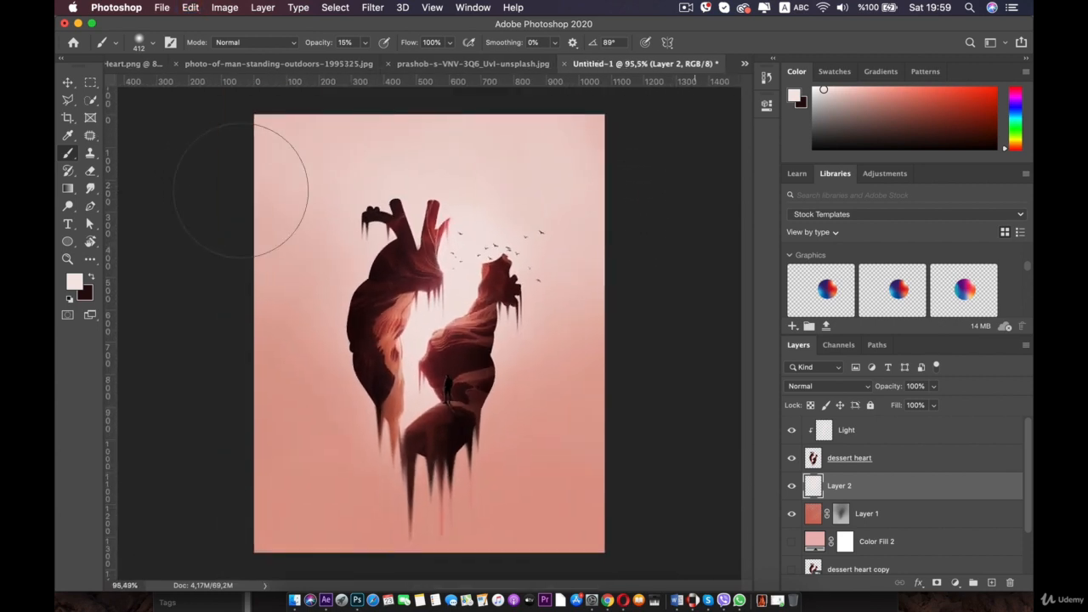
scroll(241, 188, down, 1)
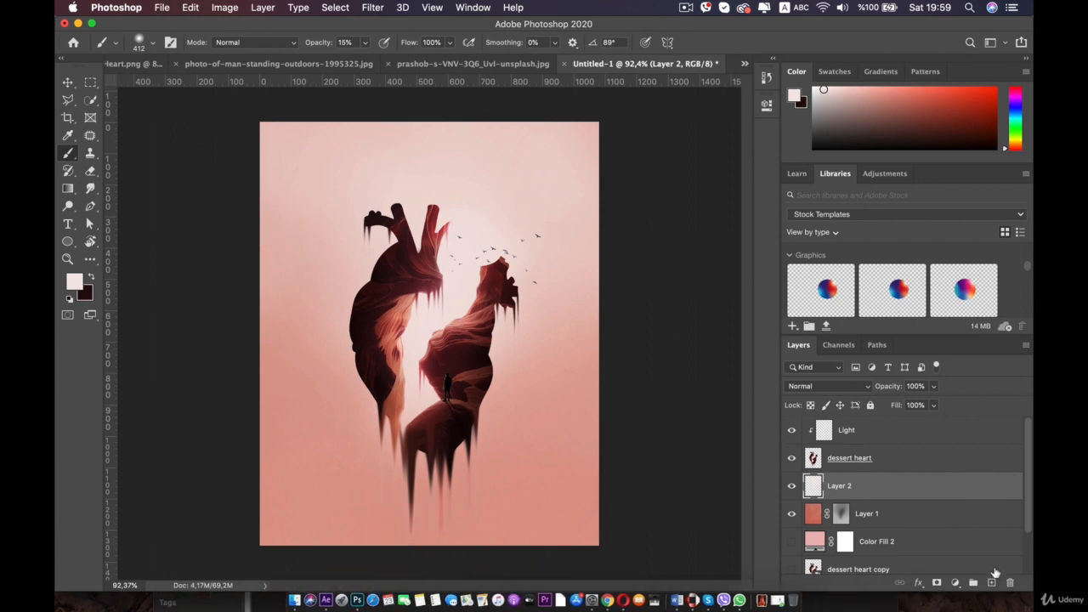
- Create a new layer at the top of the stack and name it color
click(992, 583)
drag(835, 489, 833, 427)
double_click(839, 429)
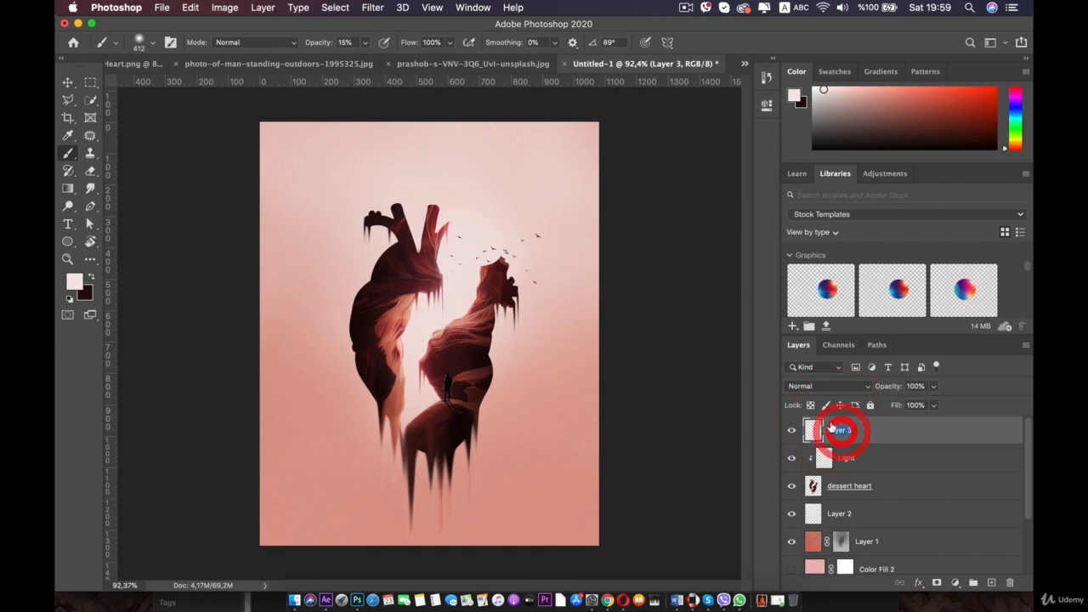
text(color)
key(Return)
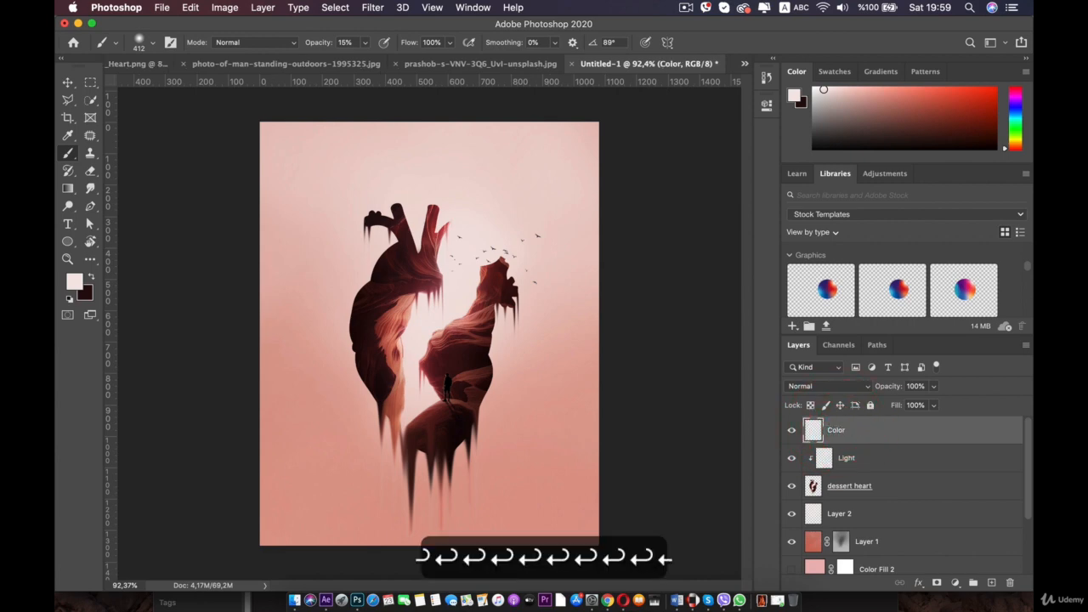
- Sample a coral colour from inside the heart with the eyedropper and return to the Brush tool
scroll(563, 398, up, 1)
scroll(564, 398, up, 4)
key(i)
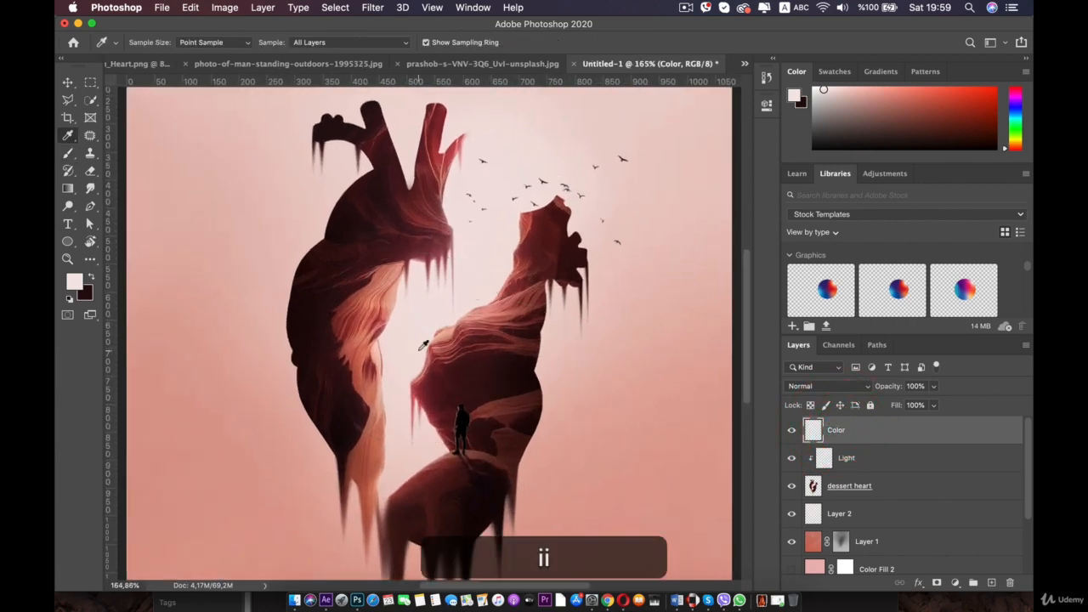
mouse_move(381, 313)
mouse_down()
mouse_move(374, 323)
mouse_move(365, 311)
mouse_move(361, 340)
mouse_move(394, 306)
mouse_up()
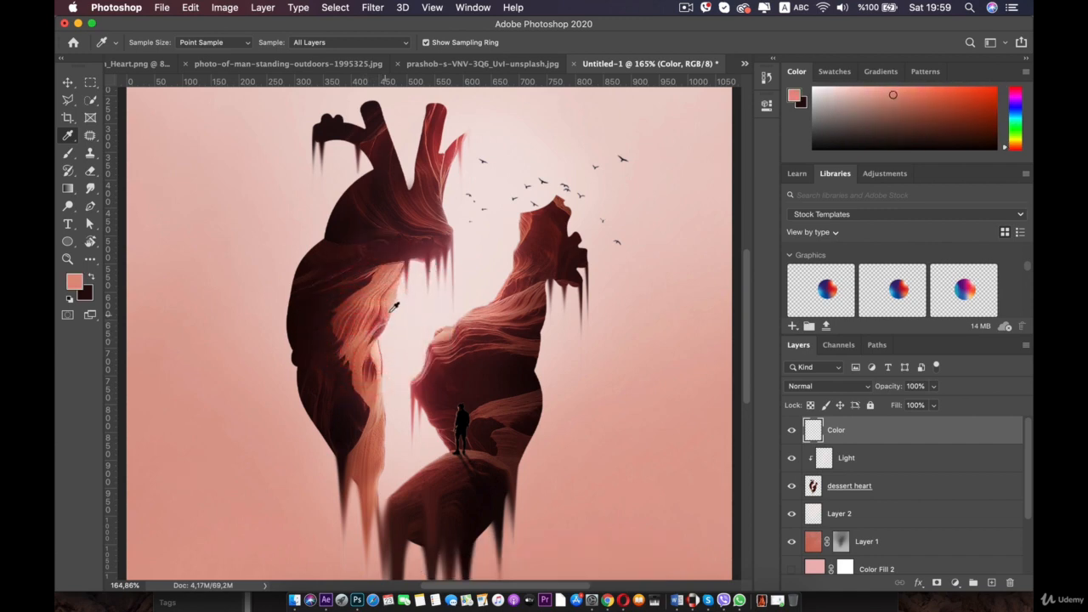
click(66, 155)
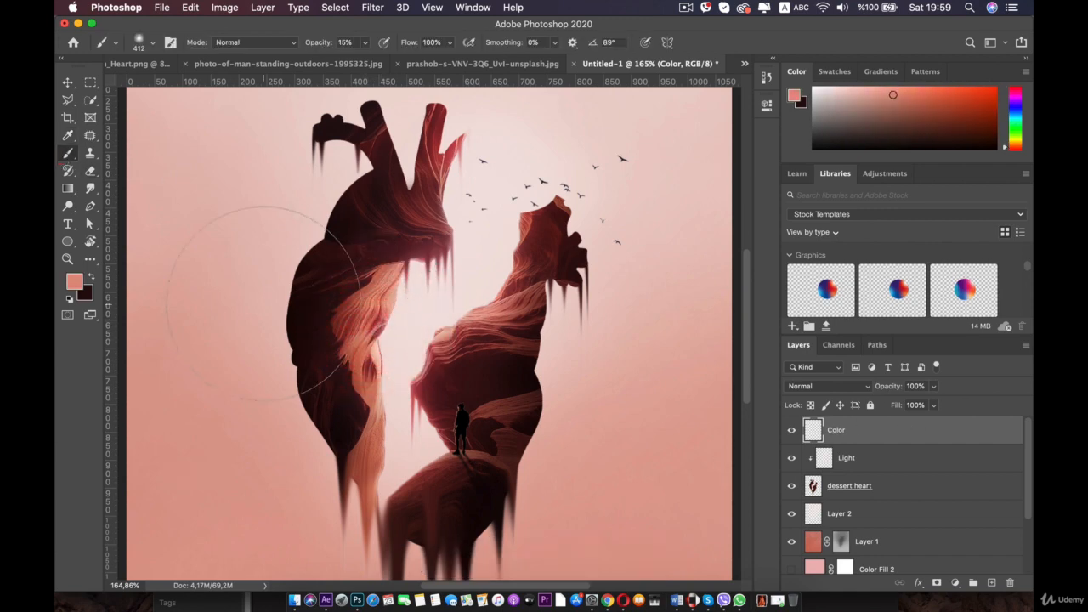
- Set the brush opacity to 5% and paint a soft coral stroke beside the heart's right half on the Color layer
scroll(429, 380, down, 3)
scroll(430, 380, down, 1)
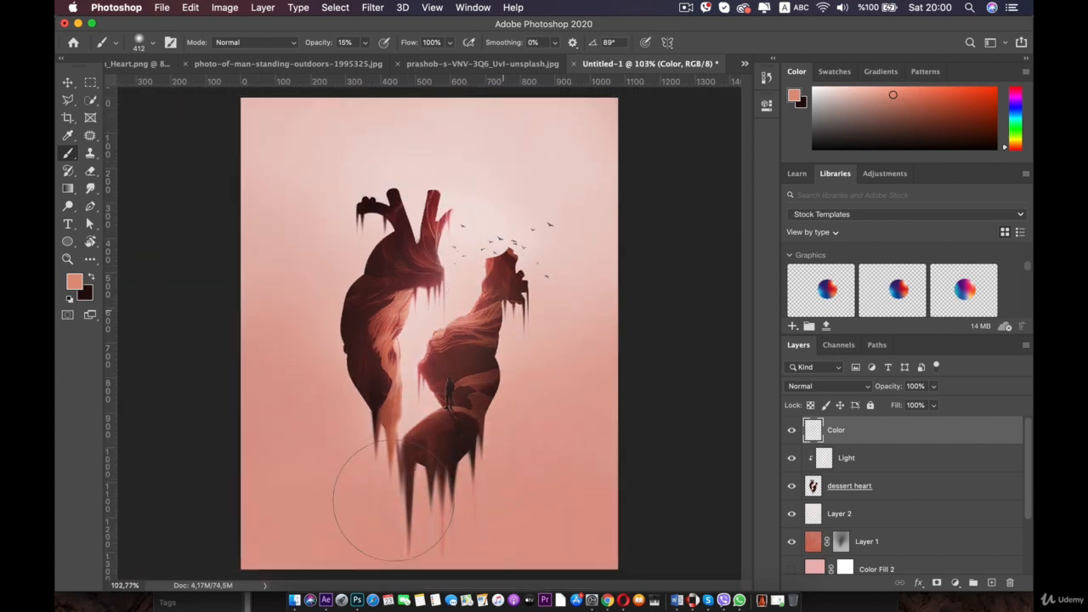
key(super+z)
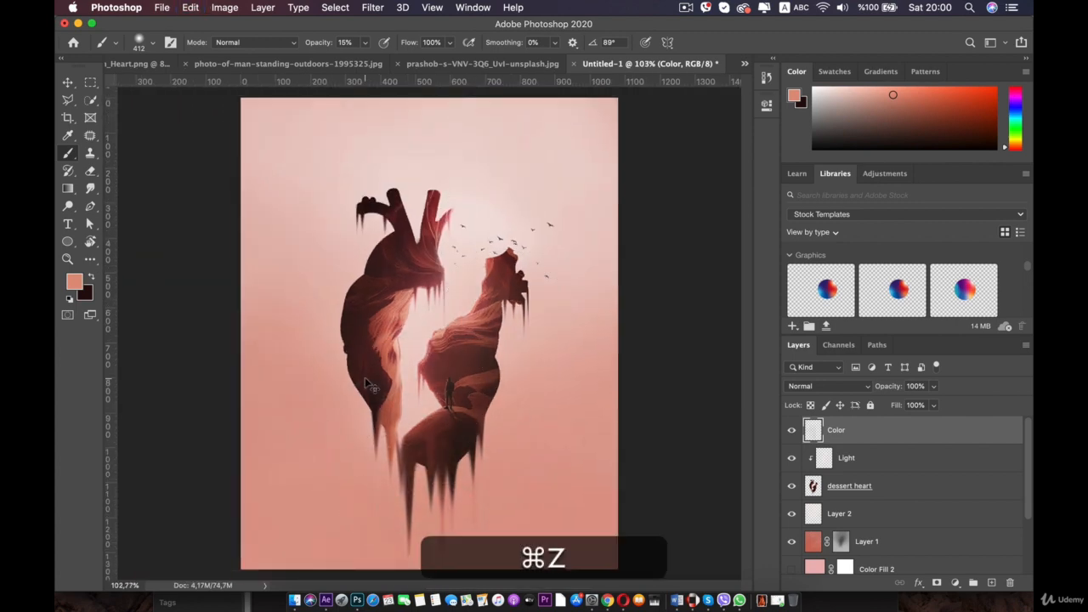
mouse_move(364, 43)
mouse_down()
mouse_move(358, 58)
mouse_move(371, 58)
mouse_move(374, 101)
mouse_up()
key(super+z)
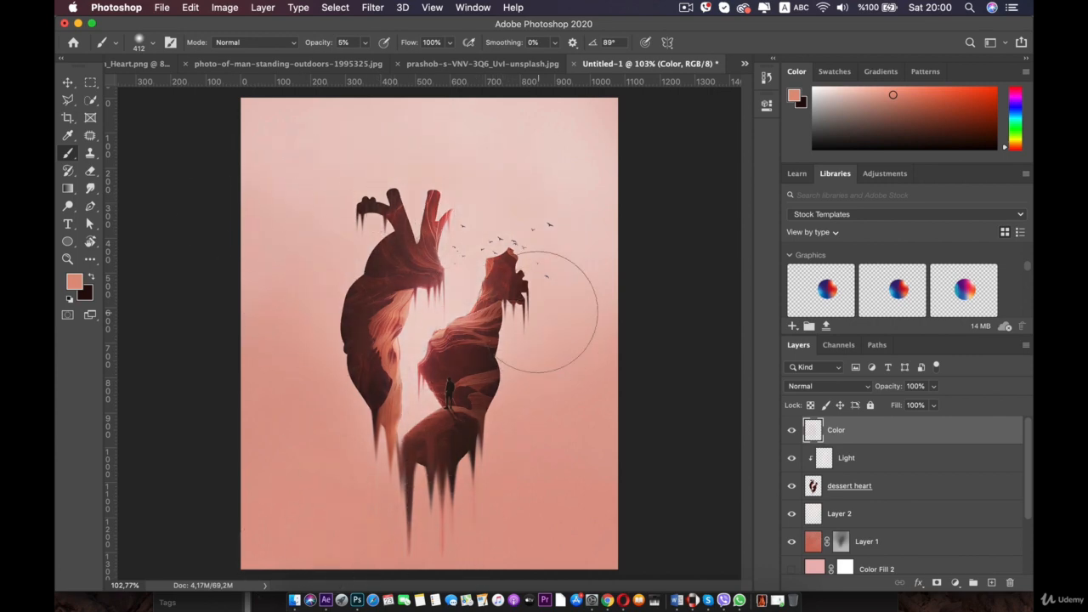
drag(537, 312, 631, 367)
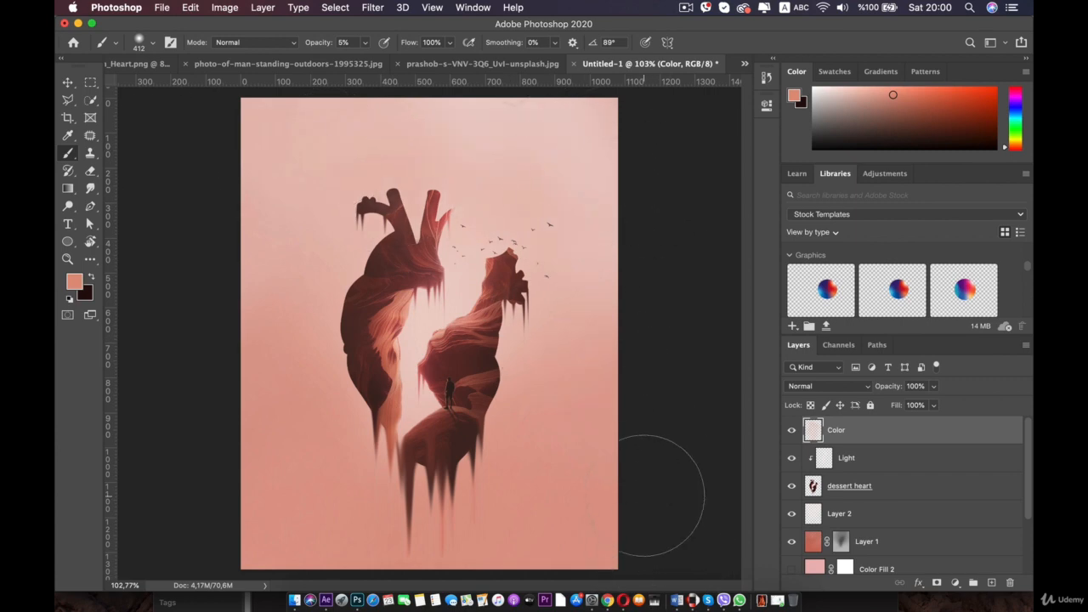
scroll(643, 493, down, 5)
scroll(643, 492, up, 4)
scroll(643, 492, up, 1)
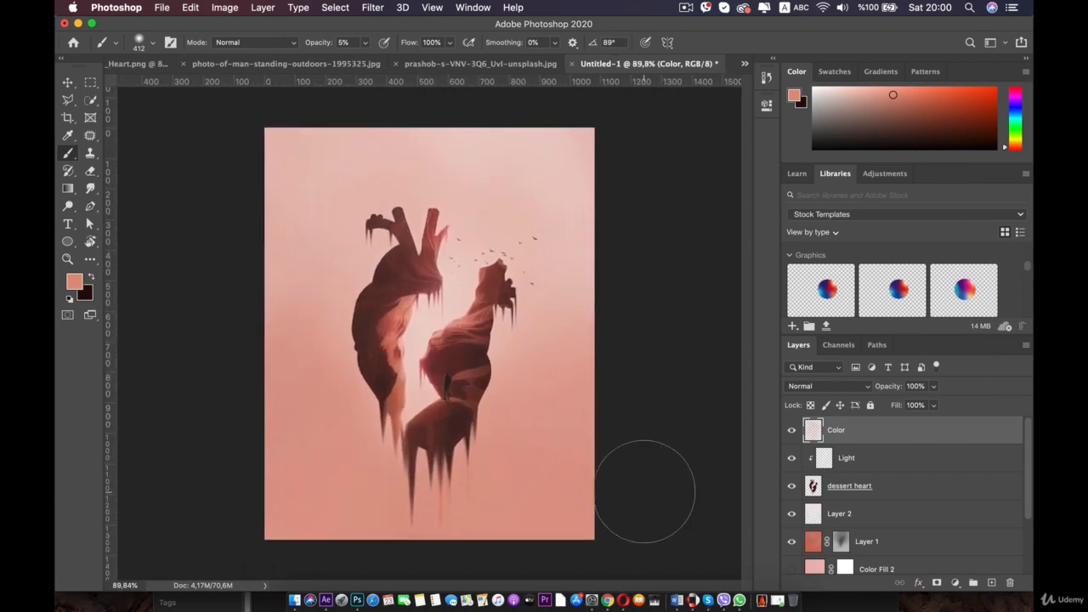
- Select Layer 2 and set the foreground colour to white (ffffff)
click(69, 82)
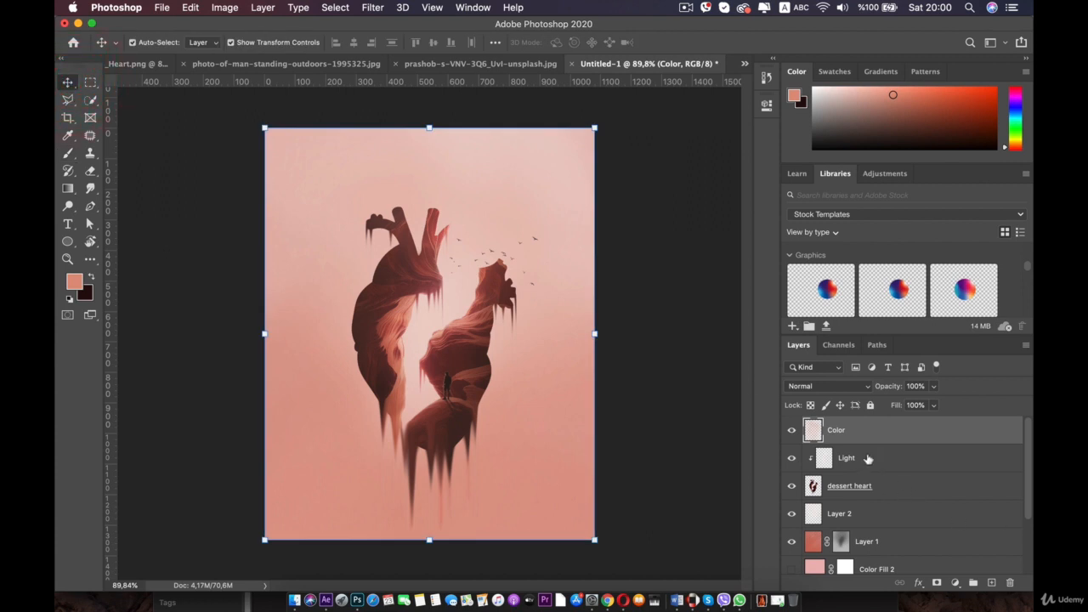
click(845, 514)
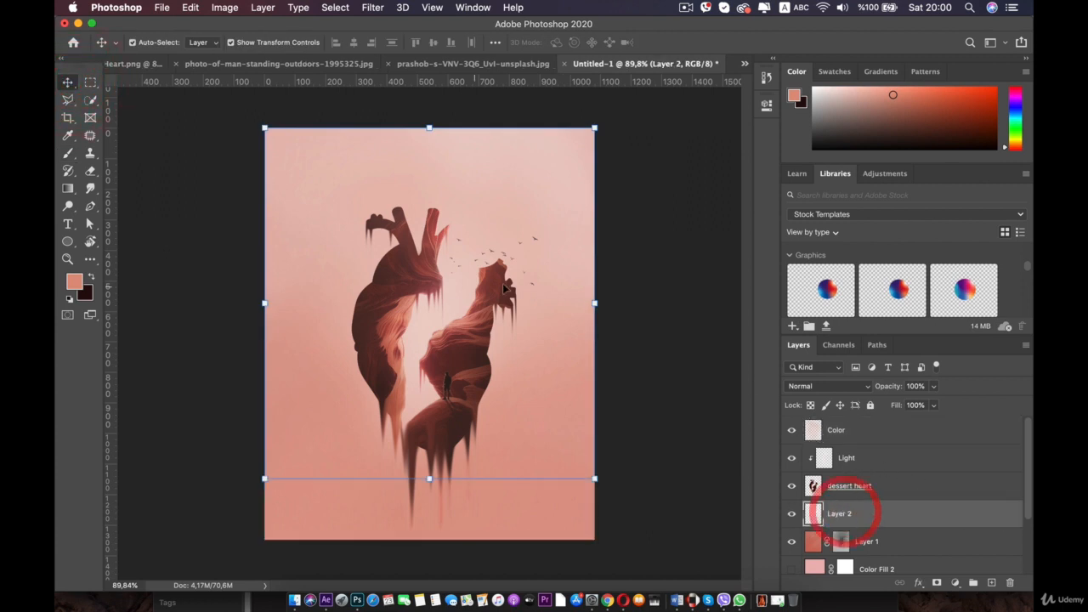
click(68, 153)
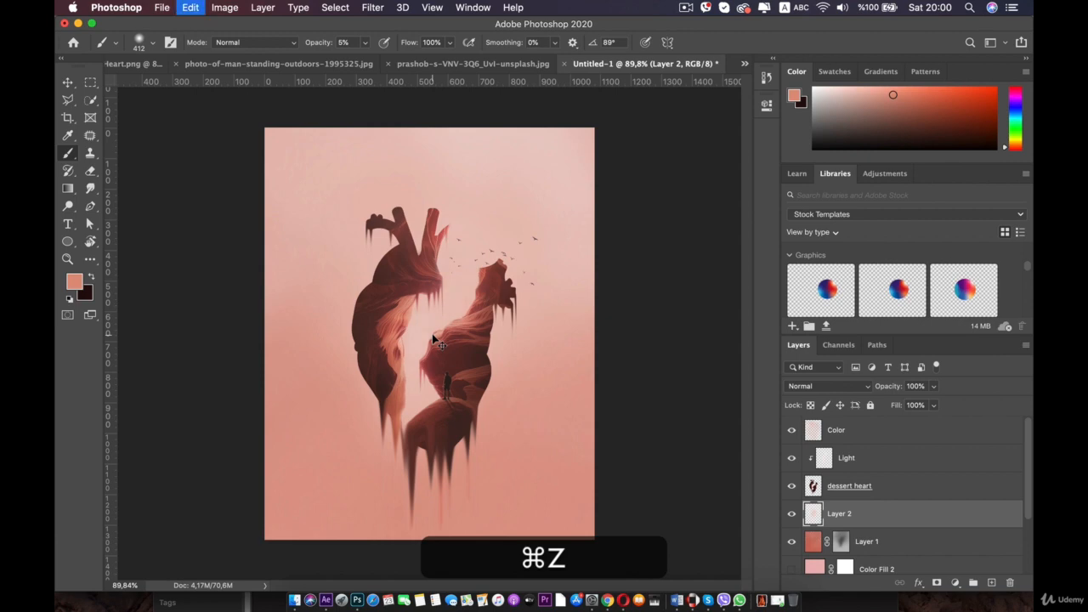
click(69, 283)
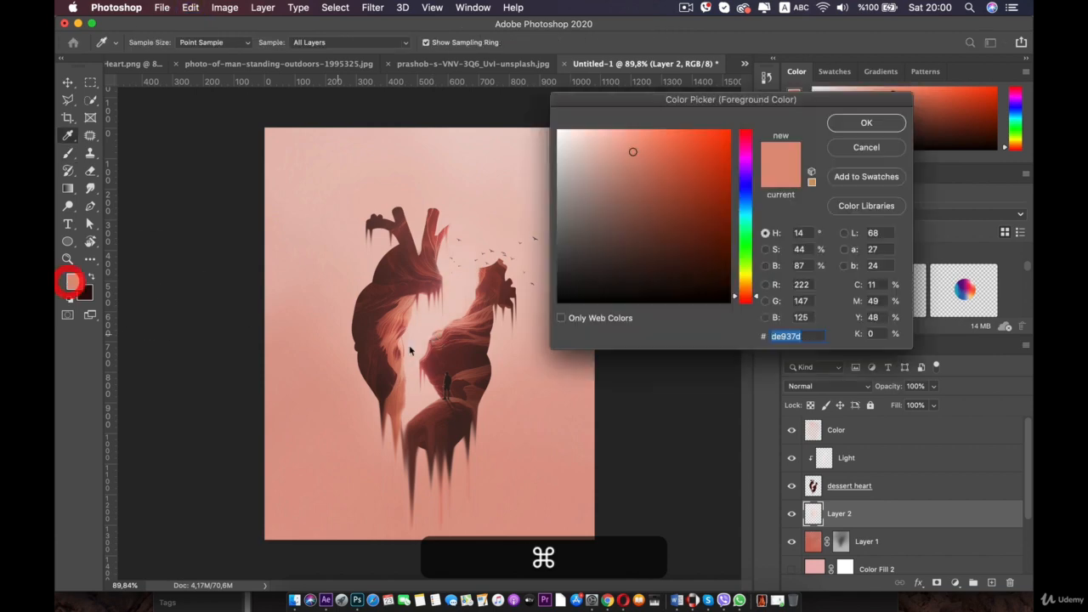
drag(569, 298, 547, 128)
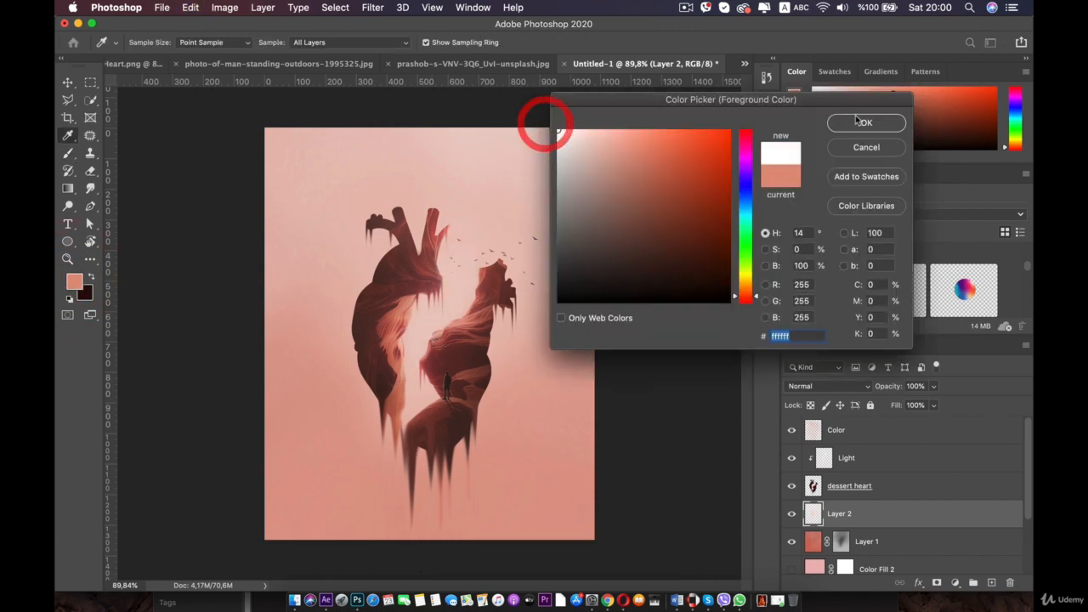
key(Return)
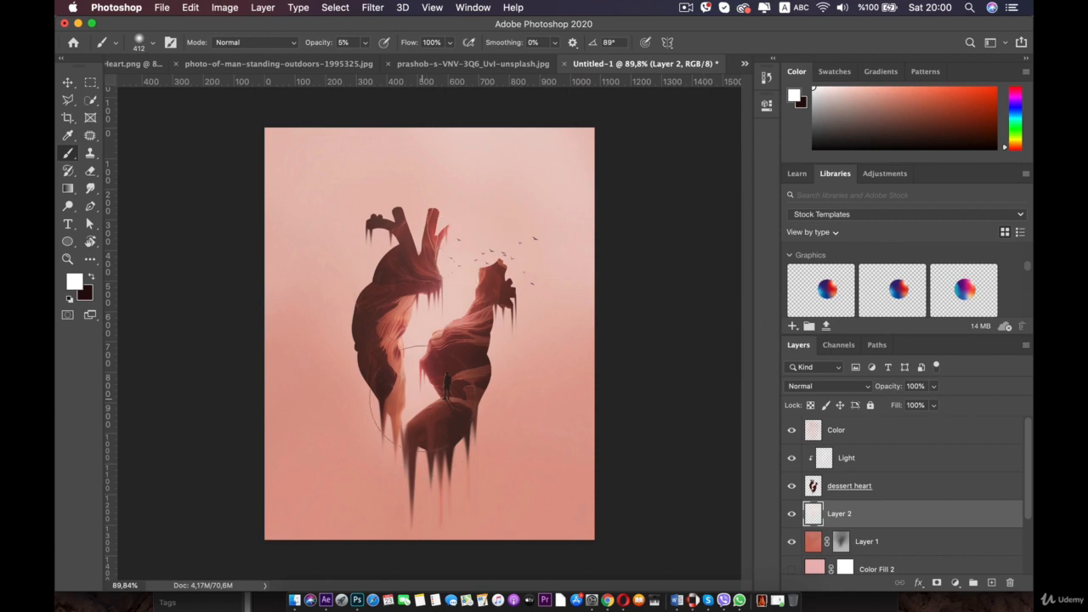
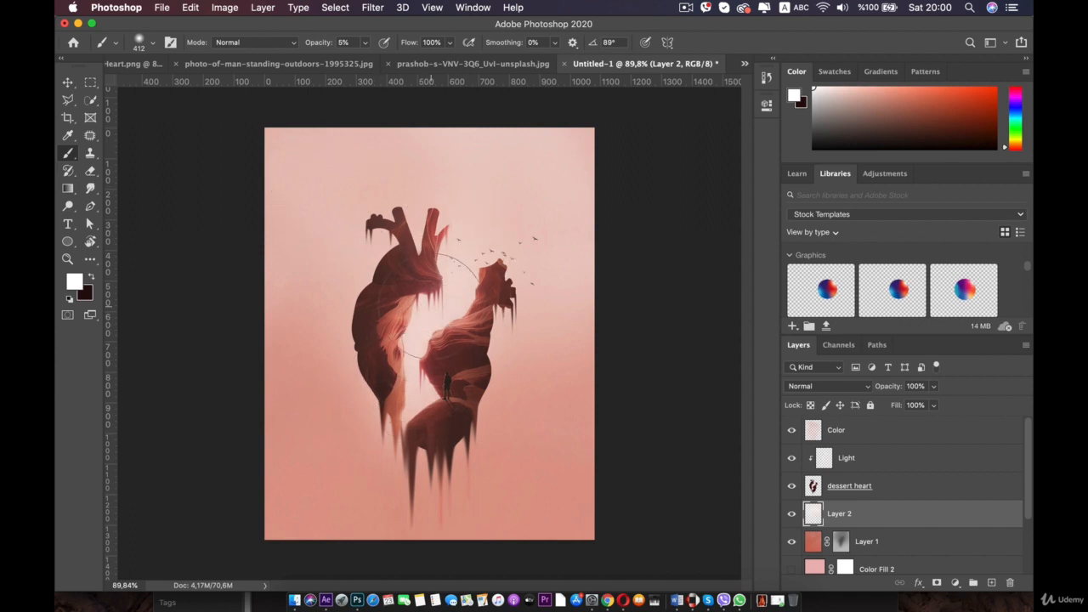
- Select Layer 2 and toggle its visibility to compare the composite with and without it
scroll(495, 163, down, 5)
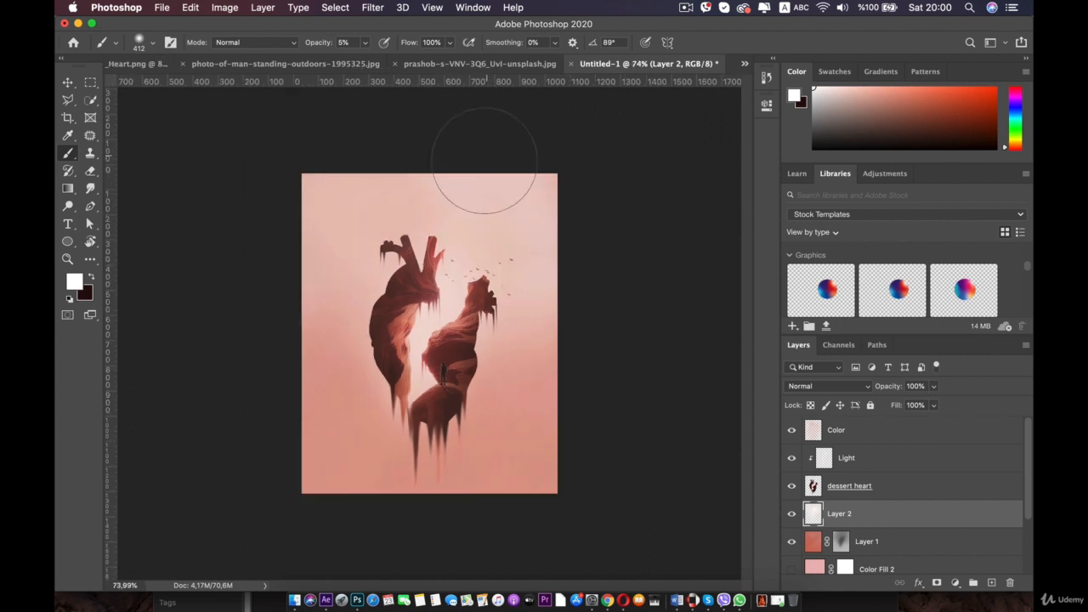
scroll(474, 188, up, 4)
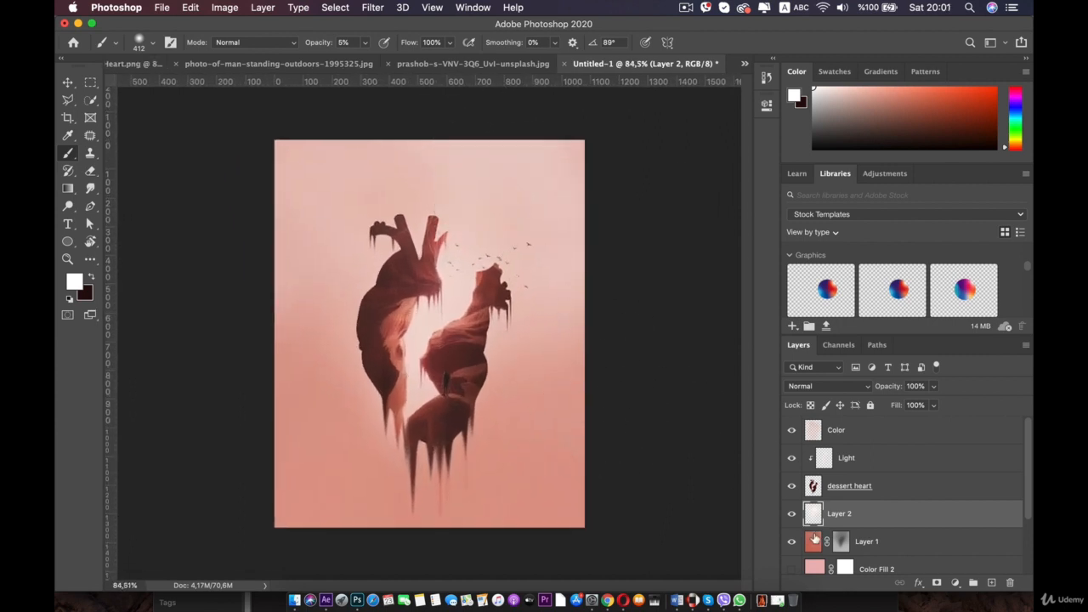
click(813, 538)
click(824, 515)
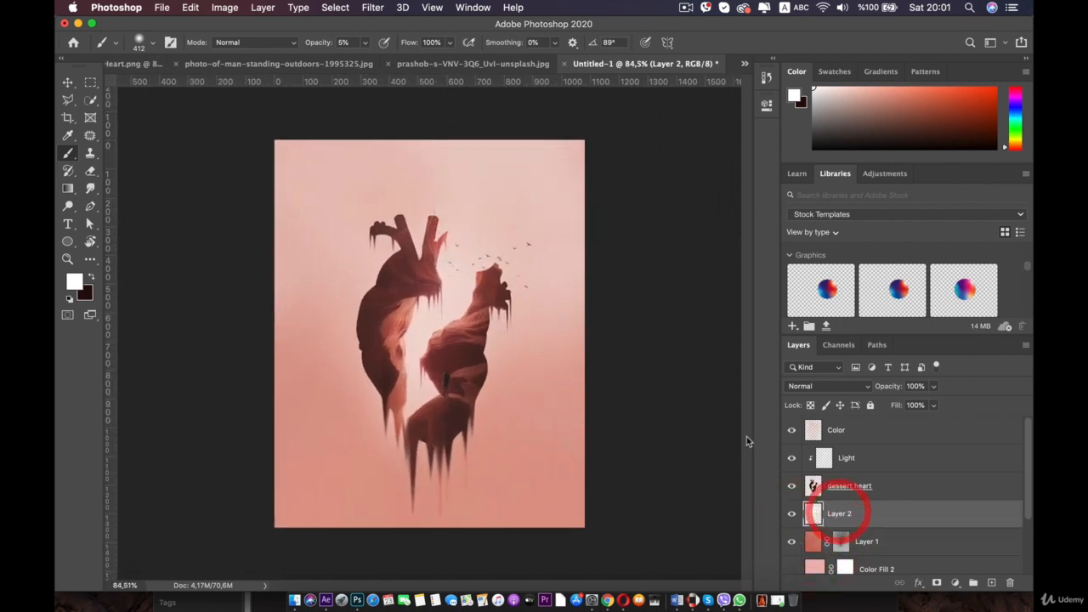
click(788, 513)
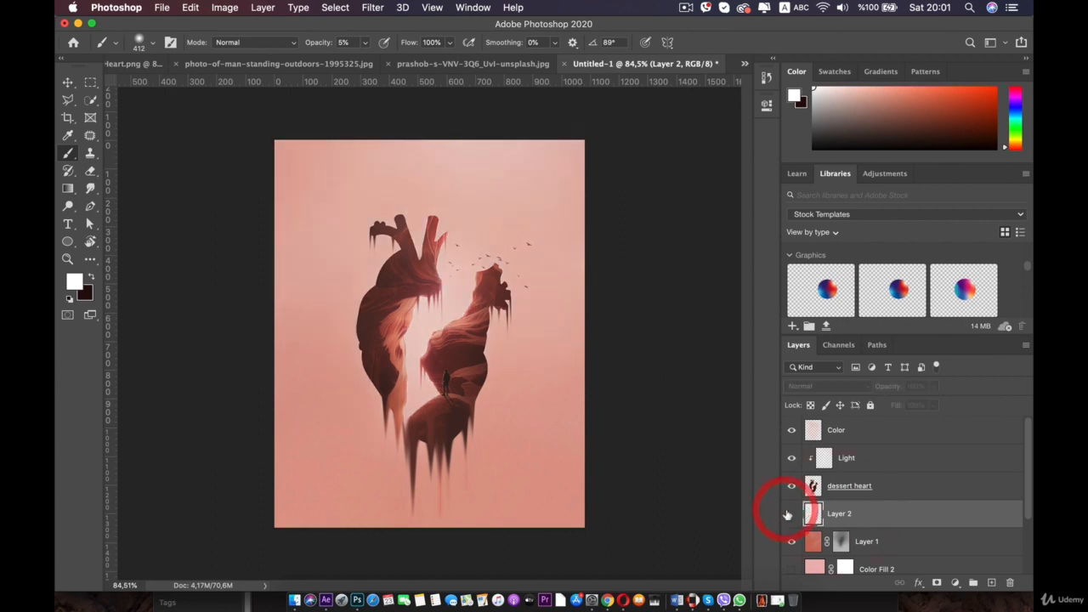
click(788, 513)
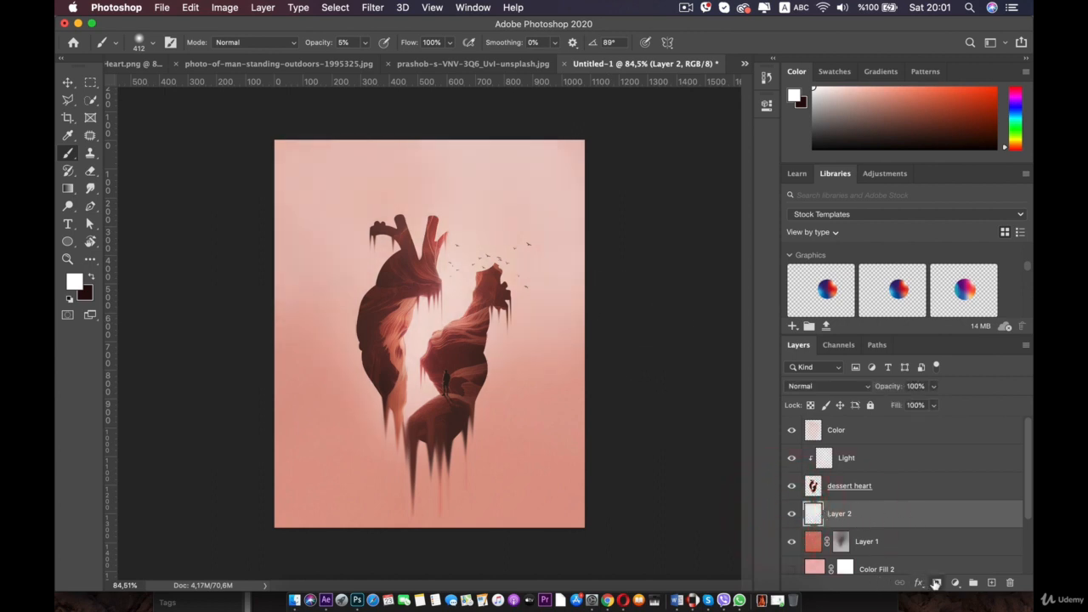
- Add a layer mask to Layer 2 and set the foreground colour to black
click(936, 583)
click(92, 277)
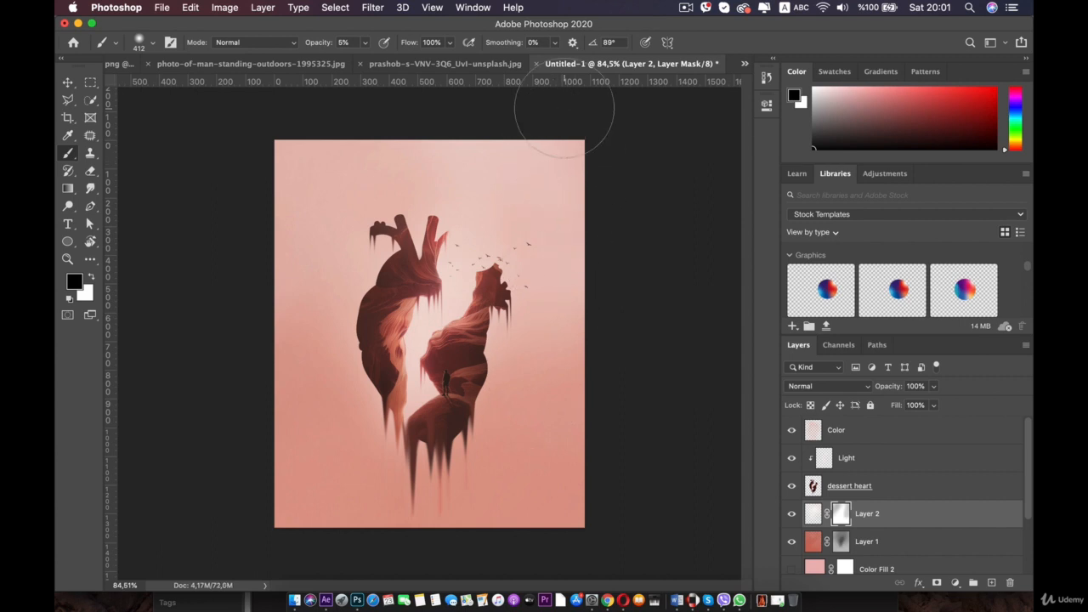
- Drag a horizontal guide across the canvas at the heart's drips and toggle Layer 2's visibility
drag(565, 82, 535, 425)
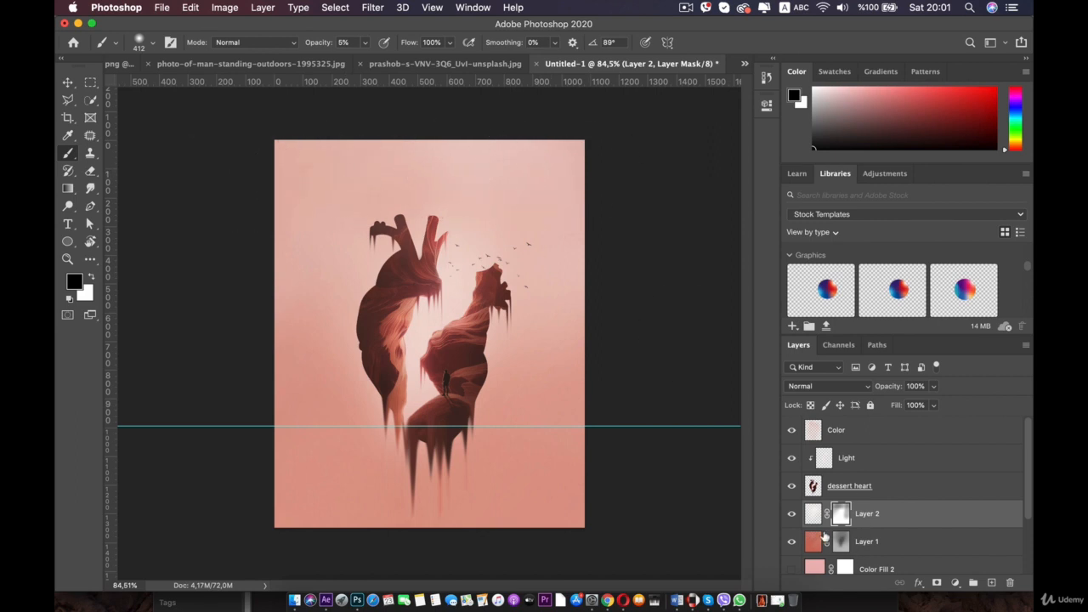
click(791, 514)
click(791, 513)
click(792, 515)
click(792, 515)
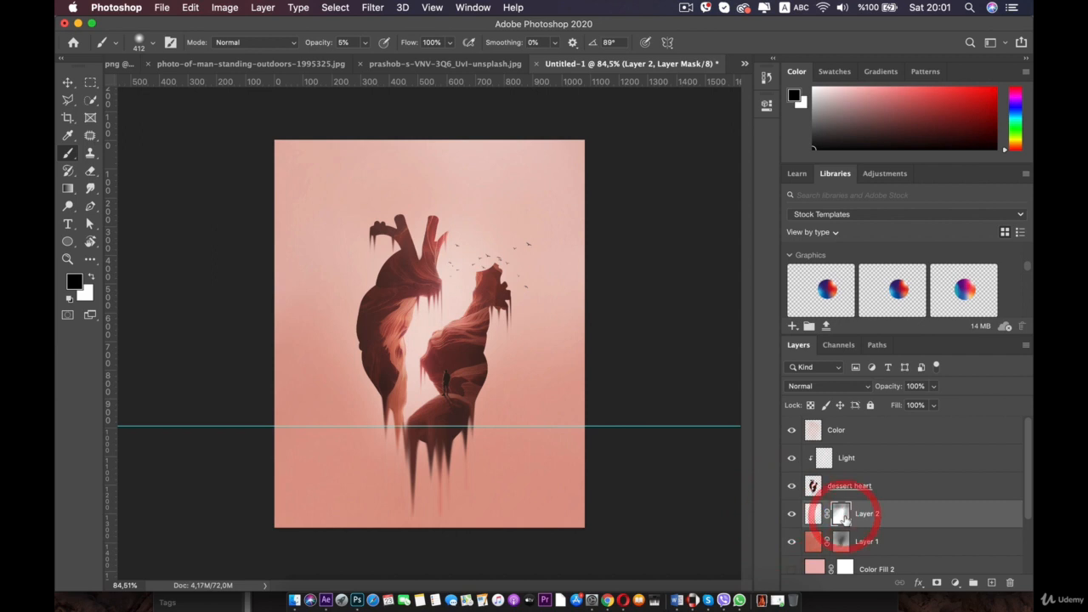
- Toggle Layer 2's mask on and off to compare its effect on the composite
super+click(840, 515)
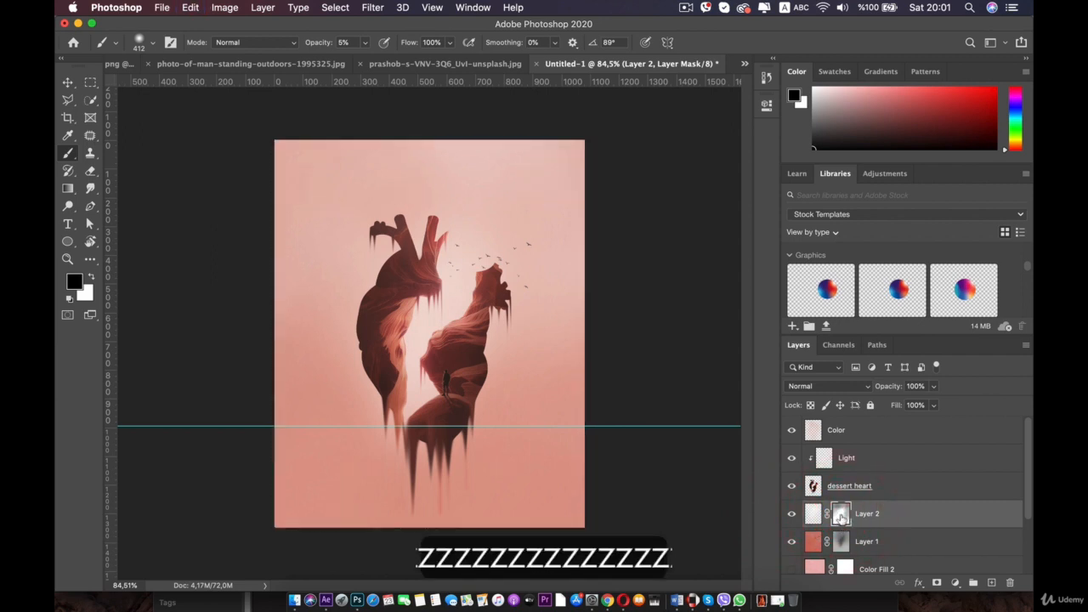
alt+click(840, 514)
alt+click(840, 515)
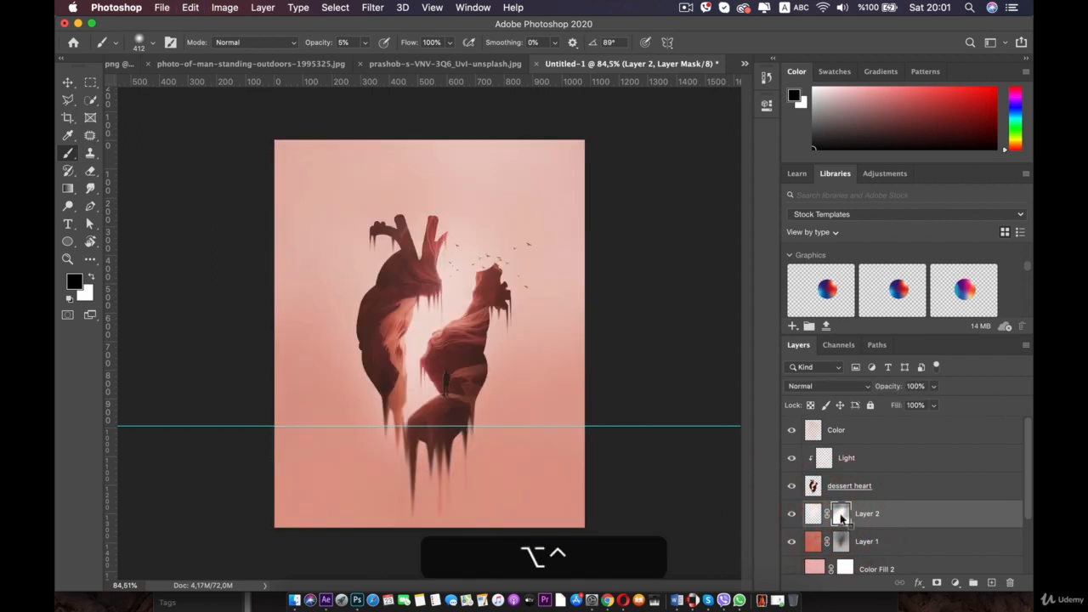
ctrl+click(840, 515)
click(840, 515)
shift+click(840, 515)
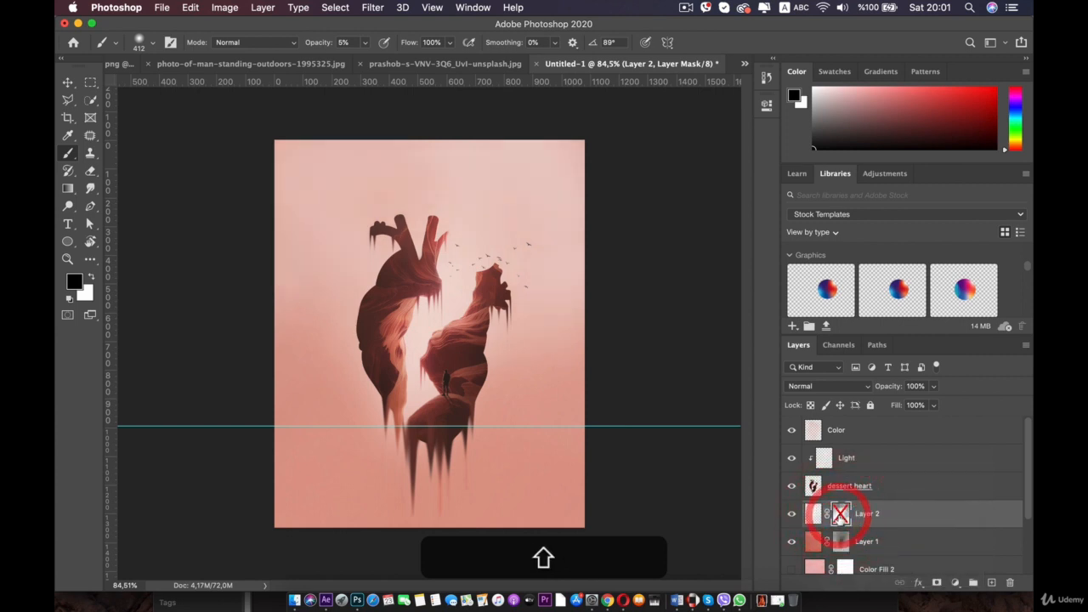
shift+click(840, 515)
shift+click(840, 515)
shift+click(839, 515)
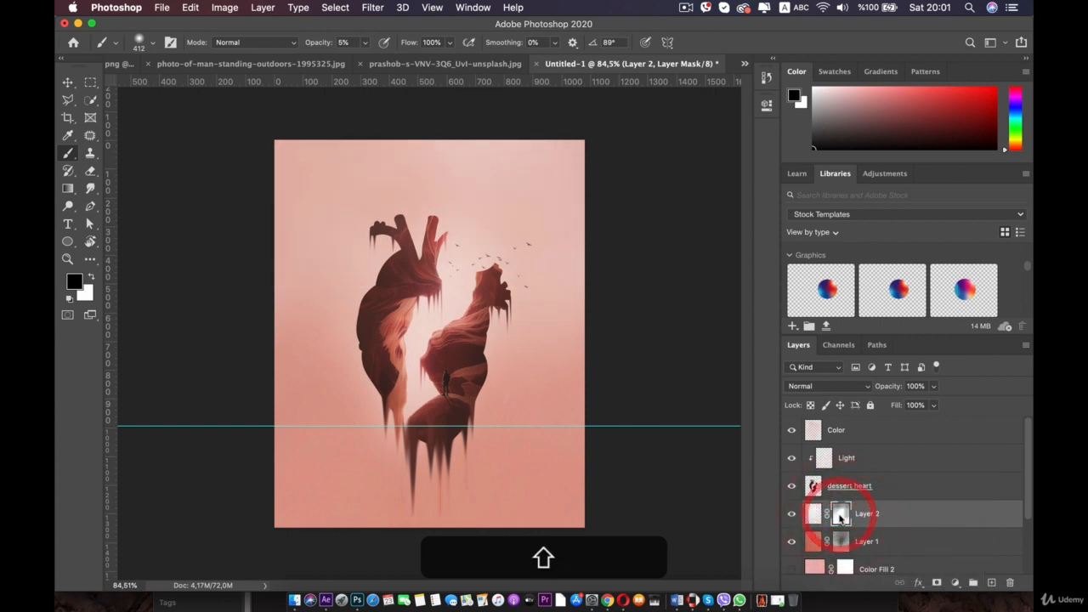
shift+click(839, 515)
shift+click(840, 515)
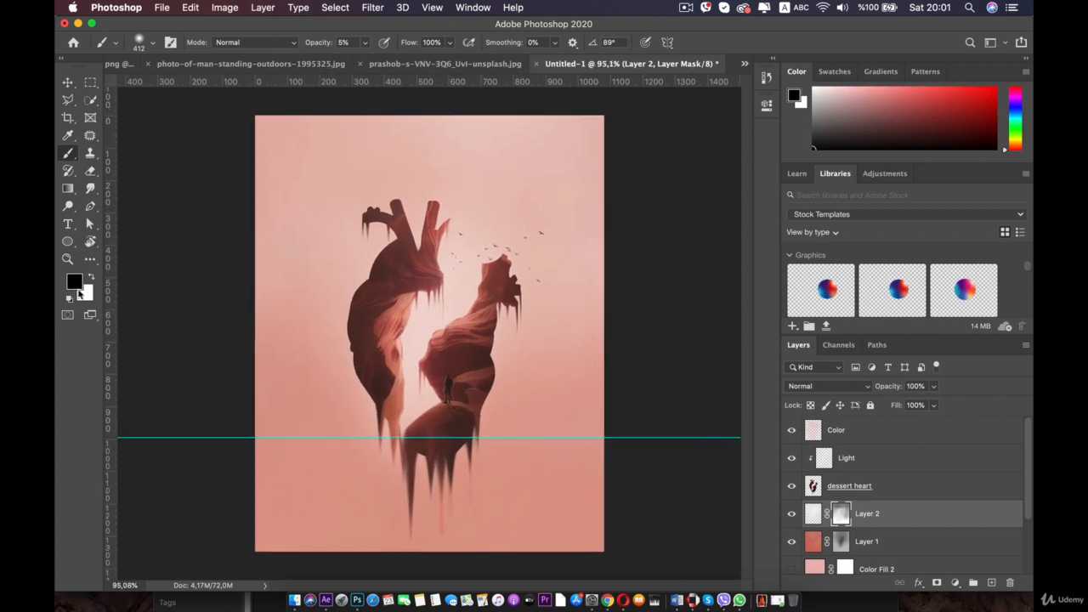
- Remove the horizontal guide from the canvas with the Move tool
click(67, 82)
drag(160, 439, 225, 42)
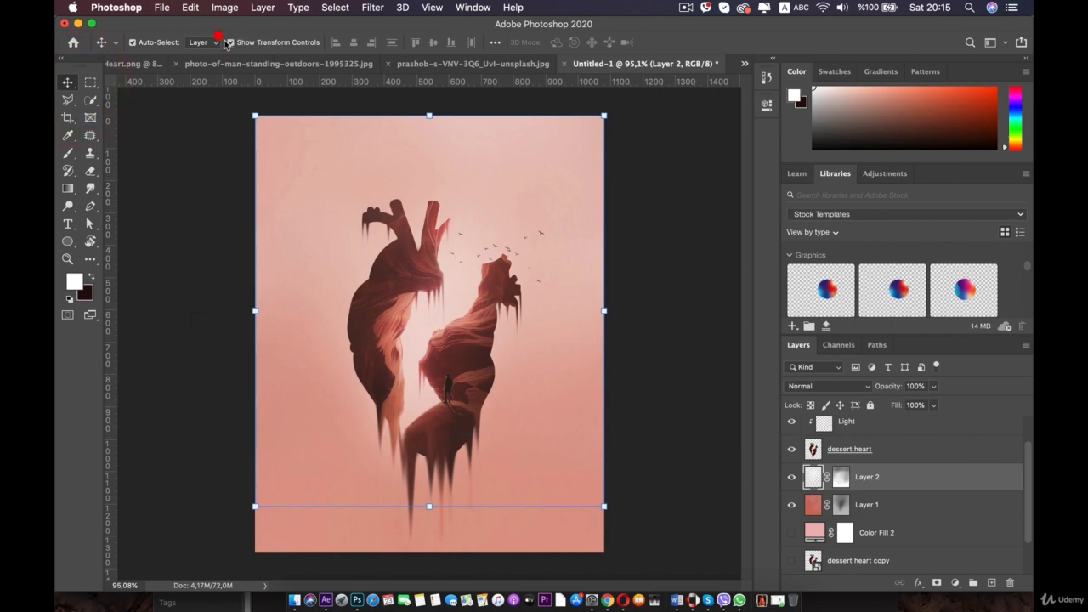
click(617, 226)
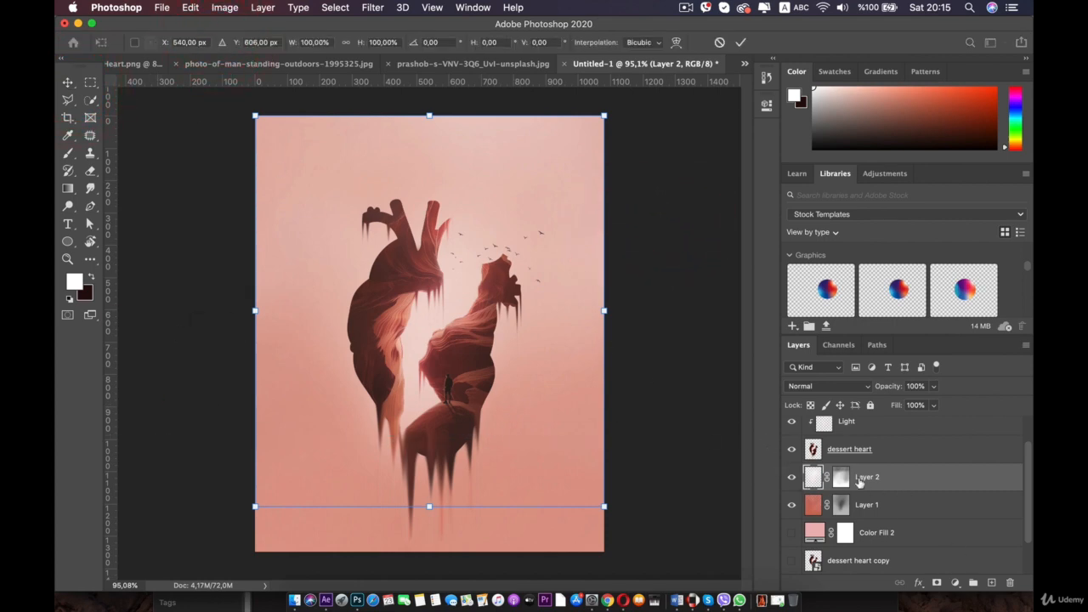
- Select the Color layer, toggle its visibility, and clip it to the Light layer beneath it
scroll(858, 480, up, 1)
click(850, 431)
click(789, 431)
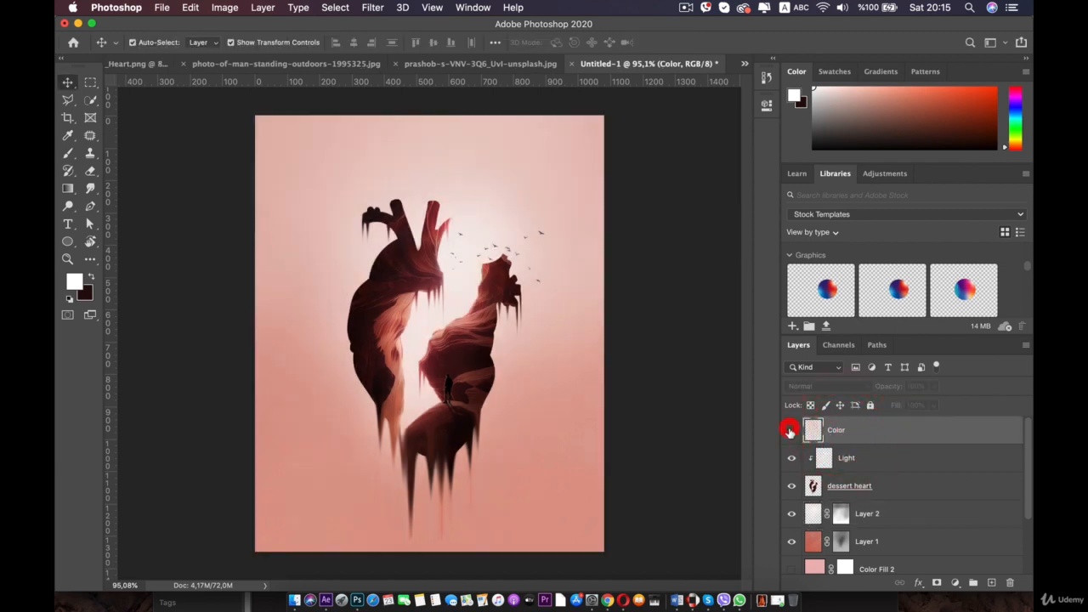
click(789, 431)
click(854, 429)
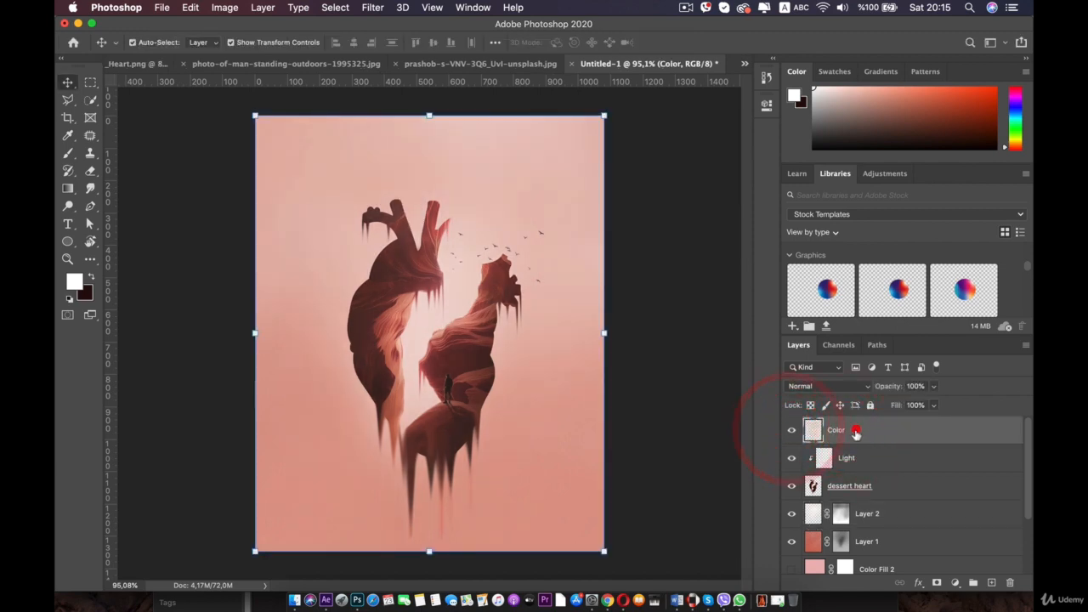
alt+click(812, 442)
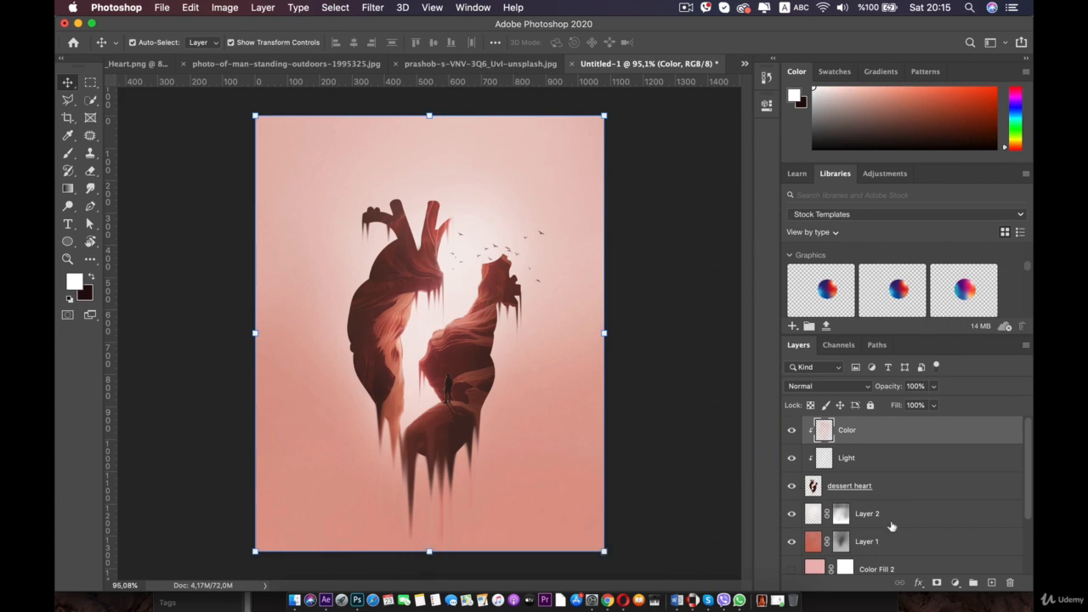
- Create a new layer above Layer 2 and name it white
scroll(889, 510, down, 3)
click(884, 440)
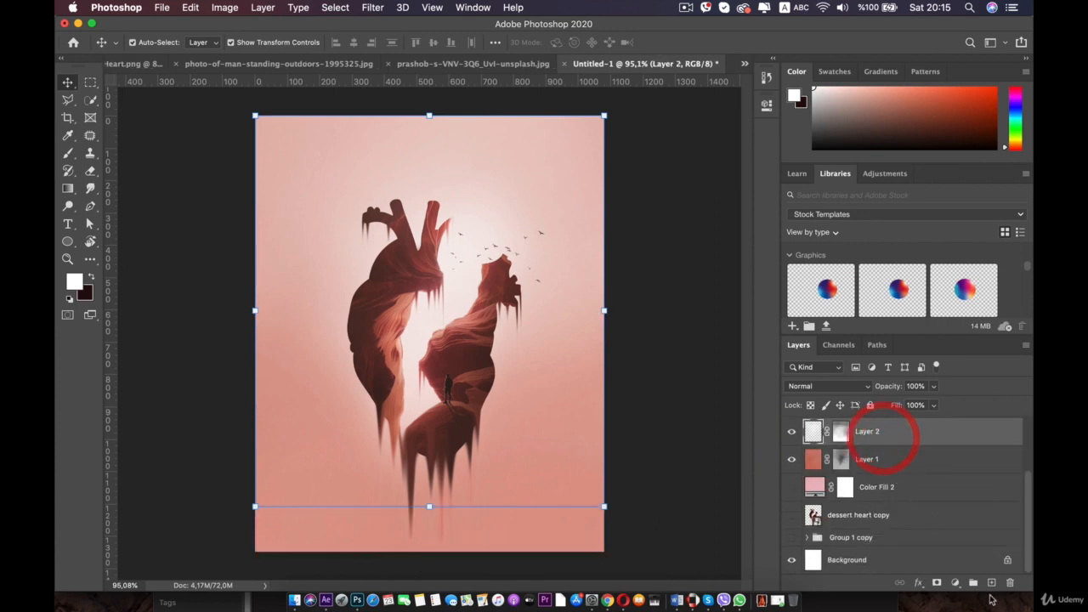
click(990, 582)
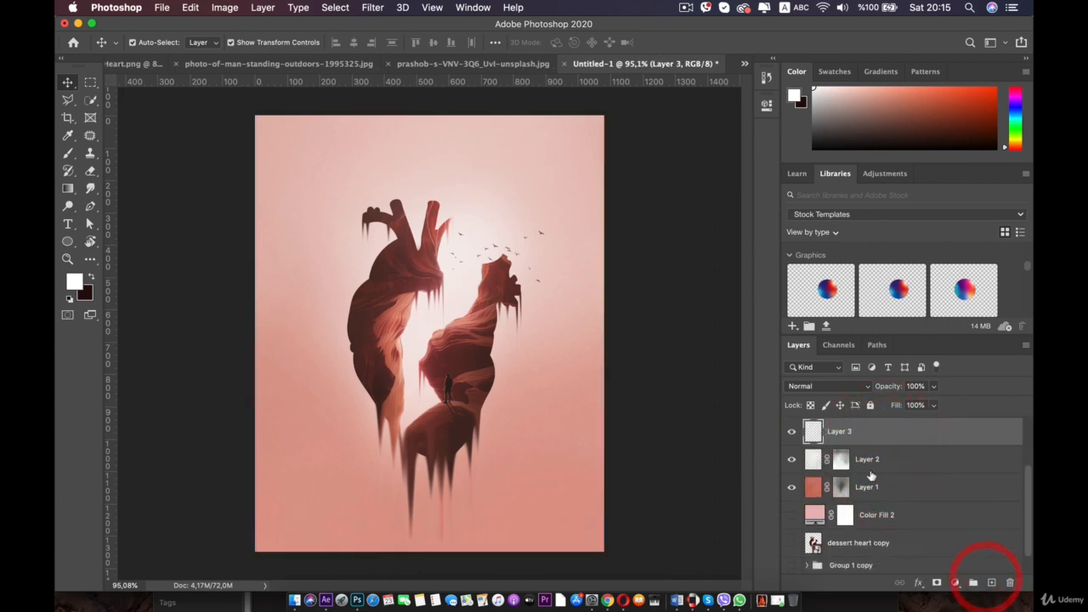
double_click(839, 431)
text(white)
key(Return)
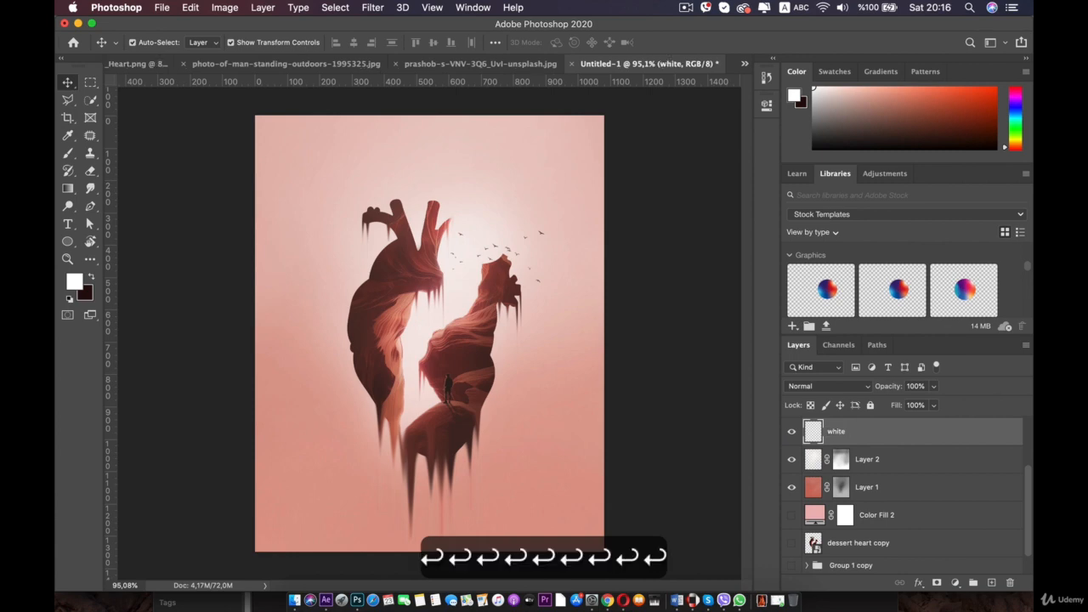
- Try painting a white stroke with a 316 px Soft Round brush on the white layer
click(74, 156)
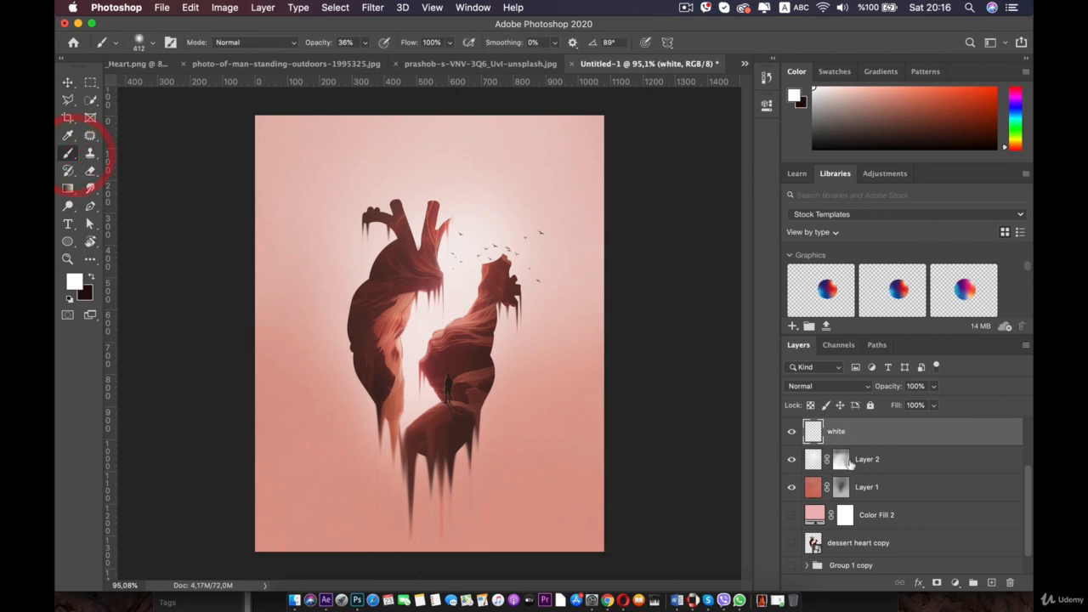
right_click(483, 293)
drag(628, 330, 621, 331)
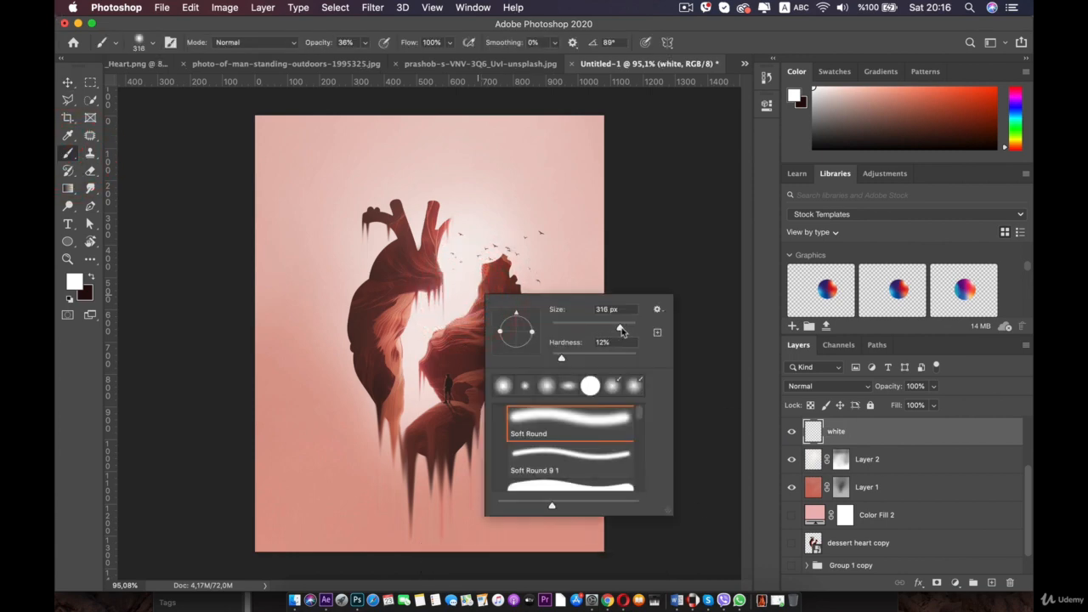
mouse_move(306, 209)
mouse_down()
mouse_move(435, 132)
mouse_move(221, 150)
mouse_up()
key(super+z)
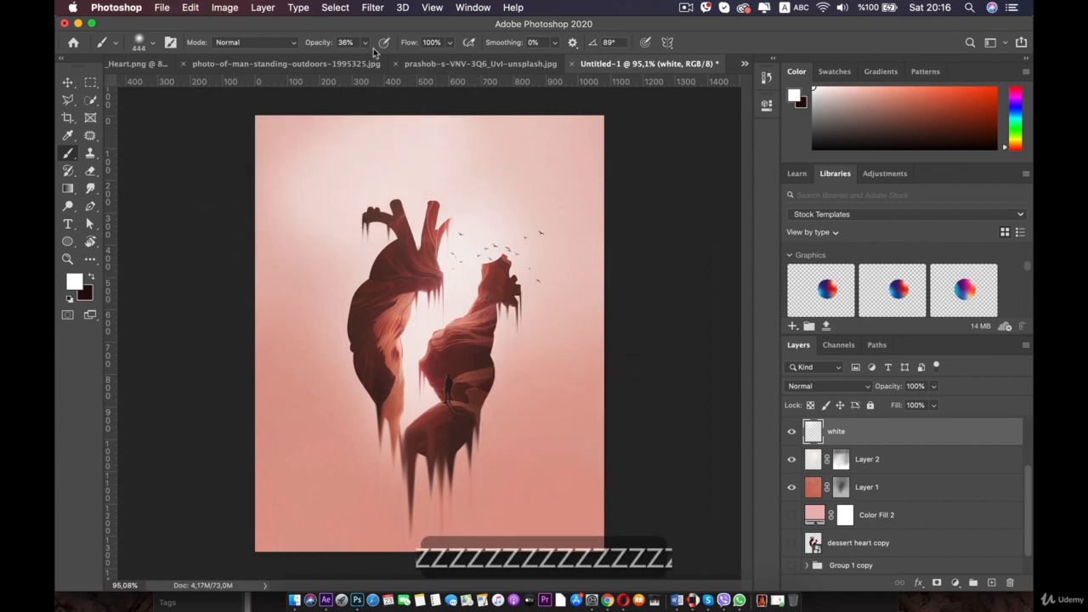
- Set the brush opacity to 10% and paint soft white light in the canvas's upper left
click(365, 42)
drag(349, 59, 346, 59)
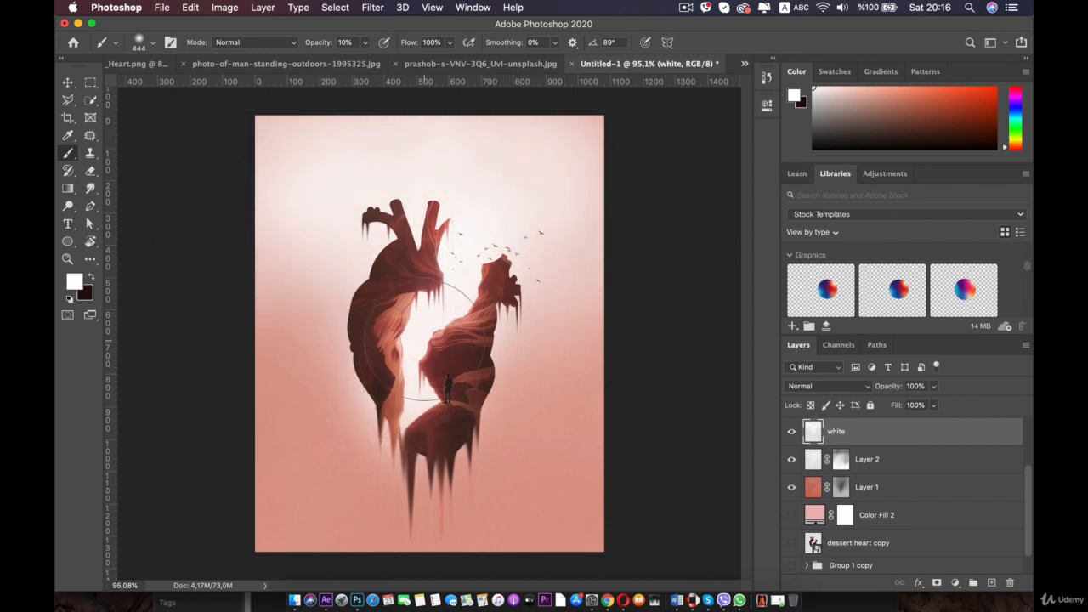
right_click(350, 212)
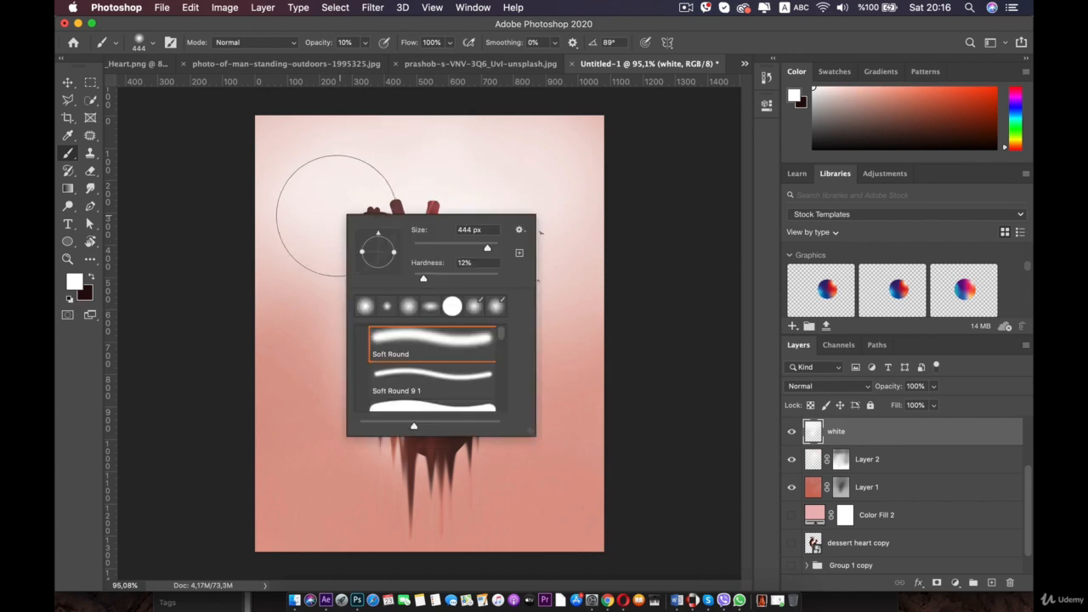
click(272, 256)
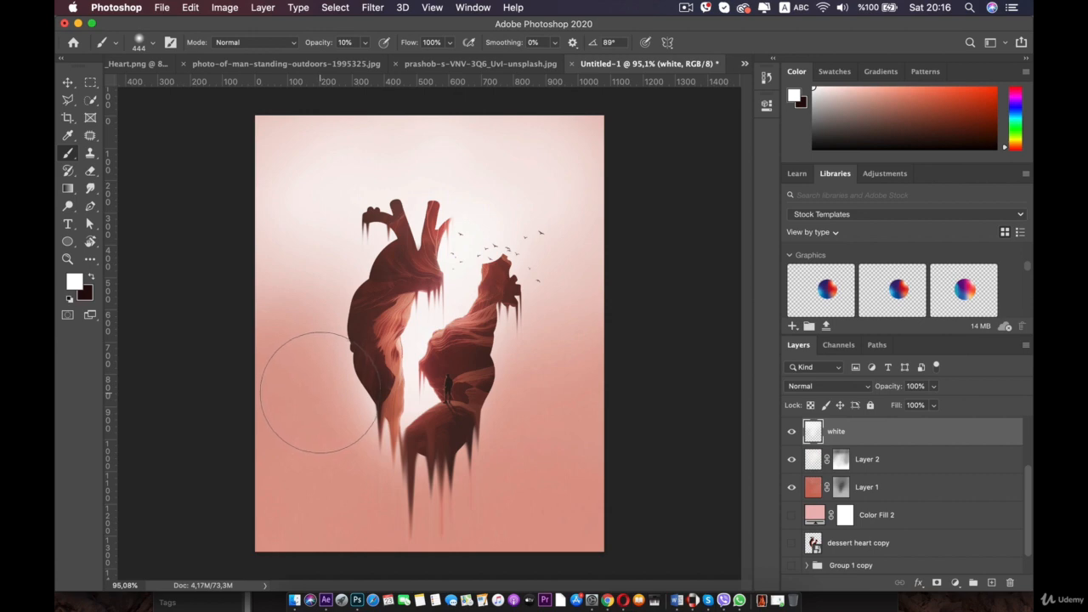
- Sample a coral colour from the lower canvas and set the background colour to white (ffffff)
key(i)
click(297, 474)
key(b)
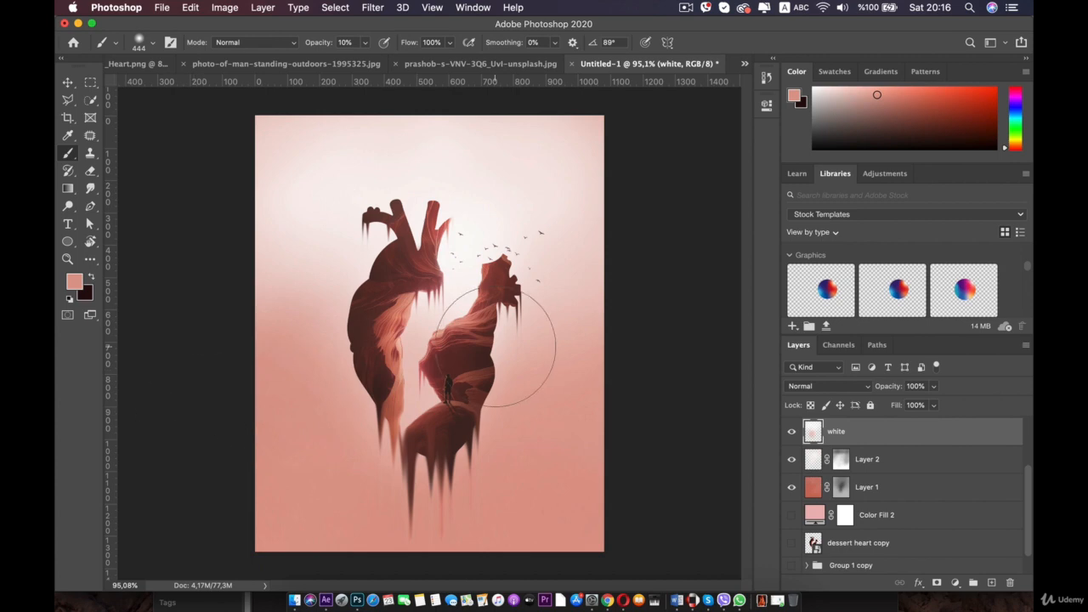
key(b)
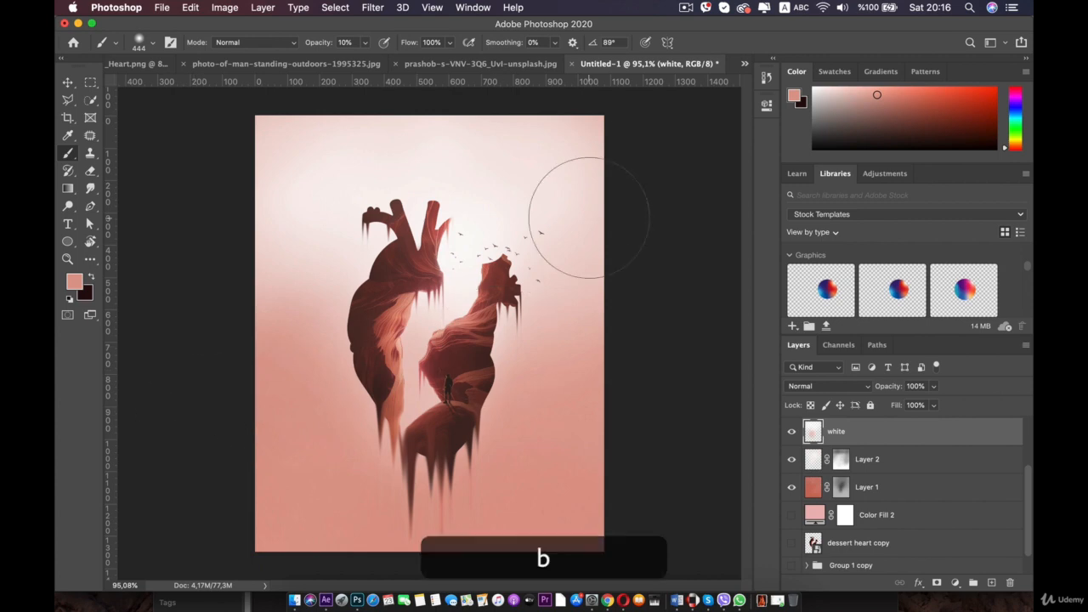
click(85, 295)
click(532, 167)
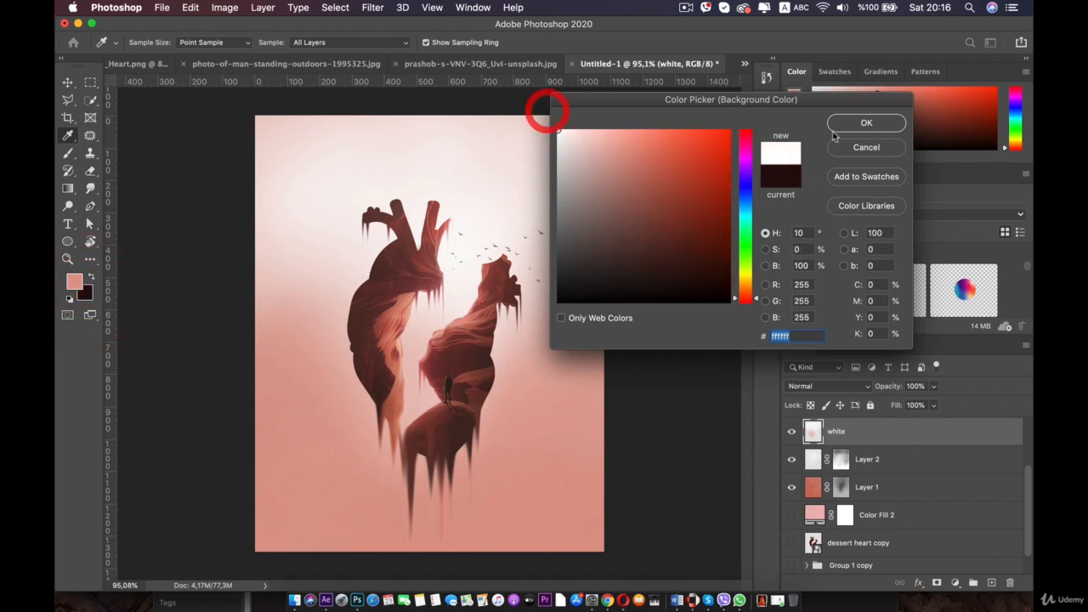
click(842, 128)
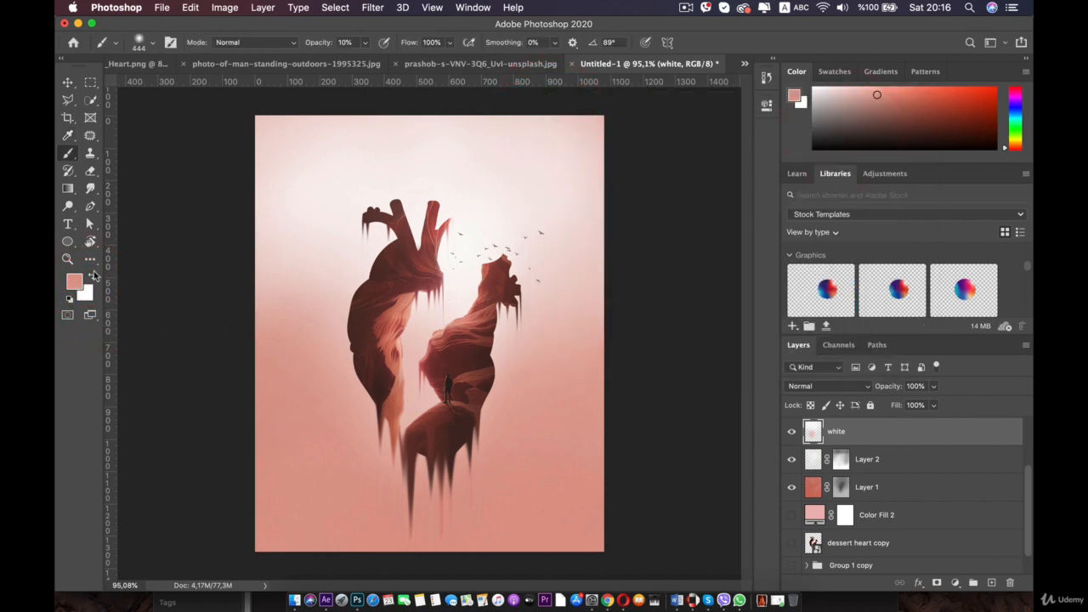
- Swap to a white foreground colour and set the brush size to 508 px
key(x)
key(x)
key(x)
right_click(299, 314)
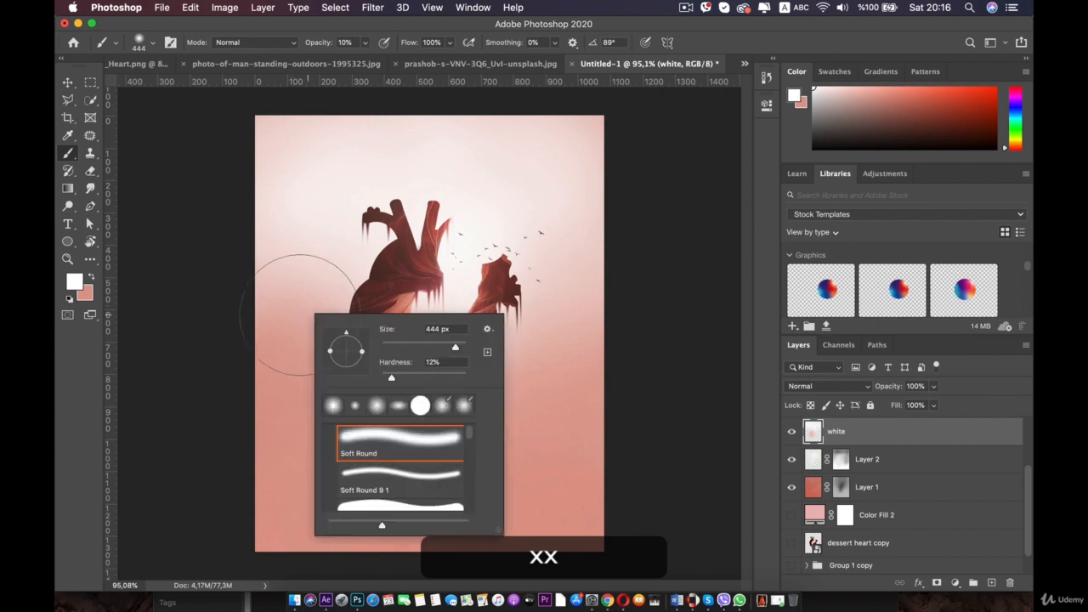
drag(455, 346, 459, 349)
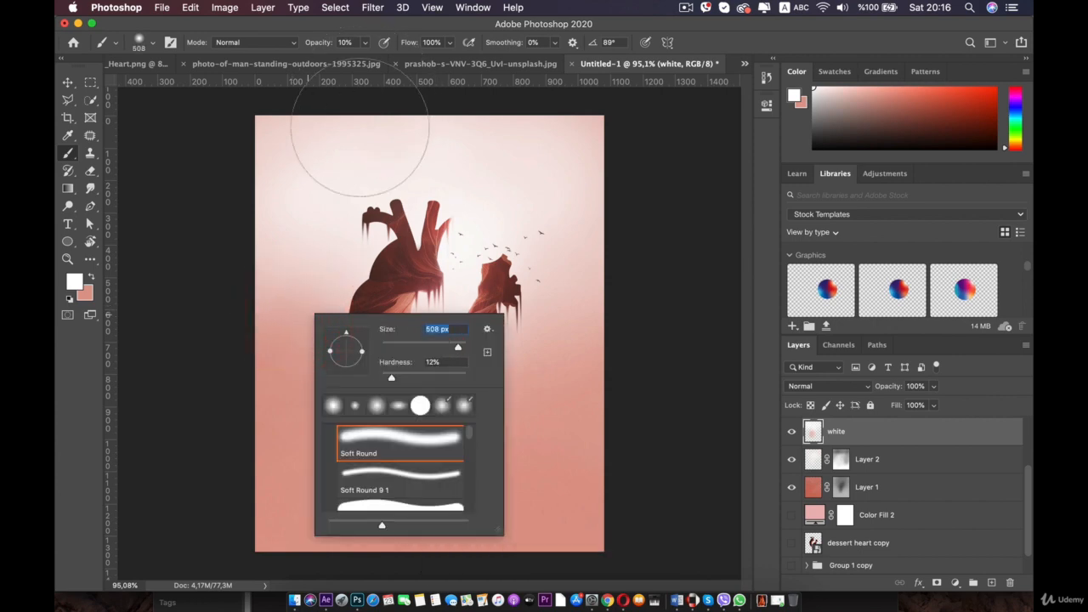
key(Return)
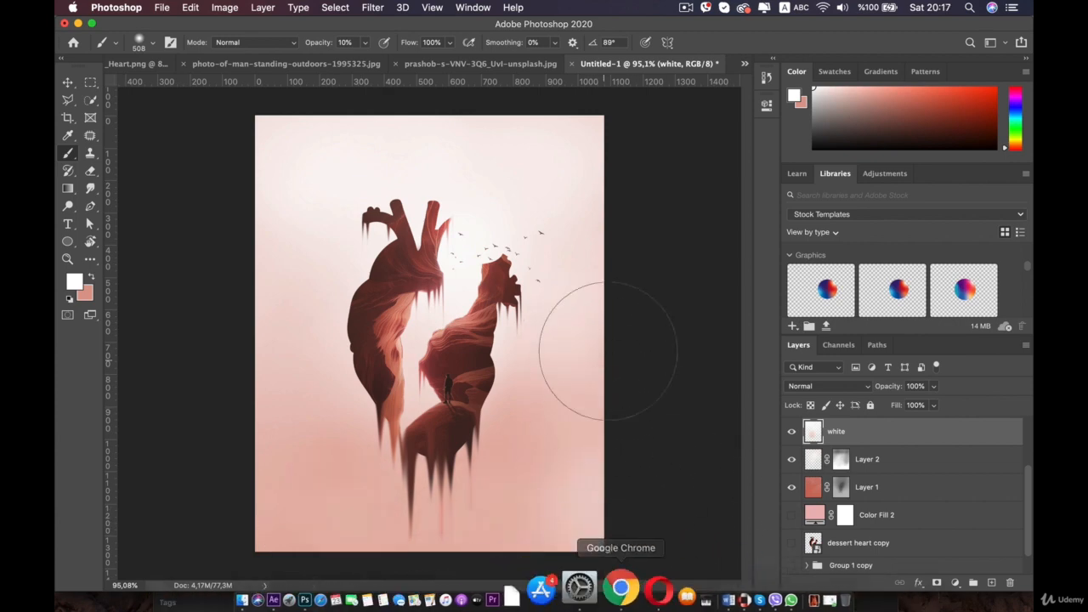
key(i)
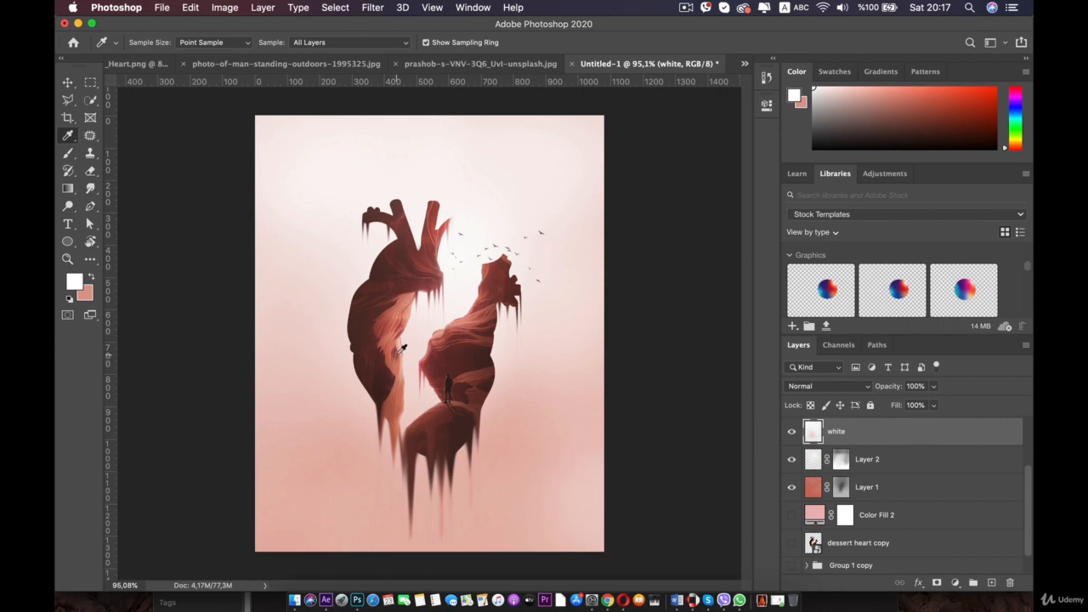
key(a)
key(x)
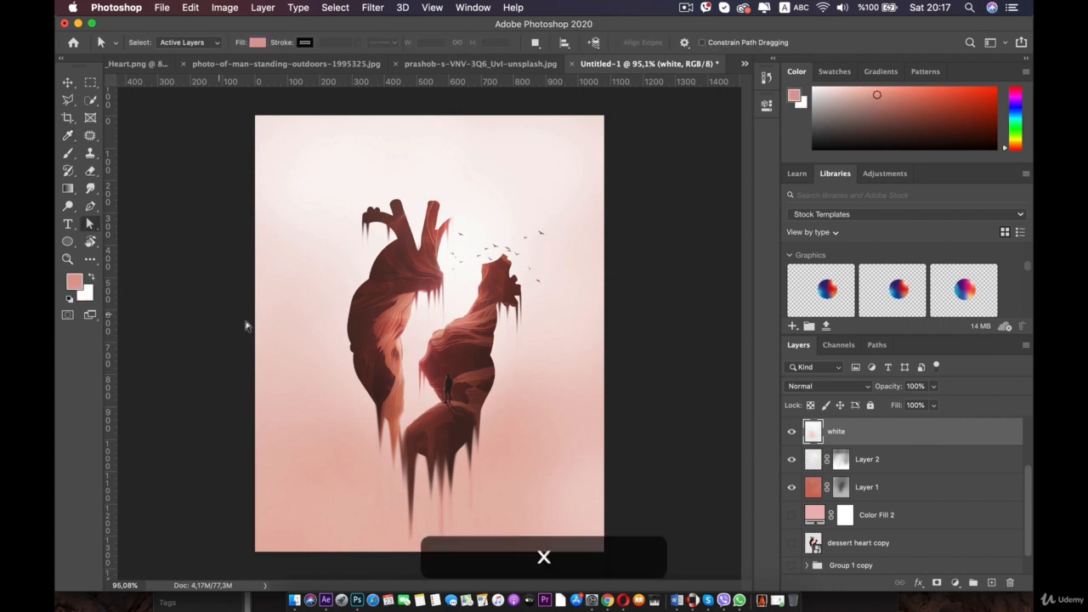
key(i)
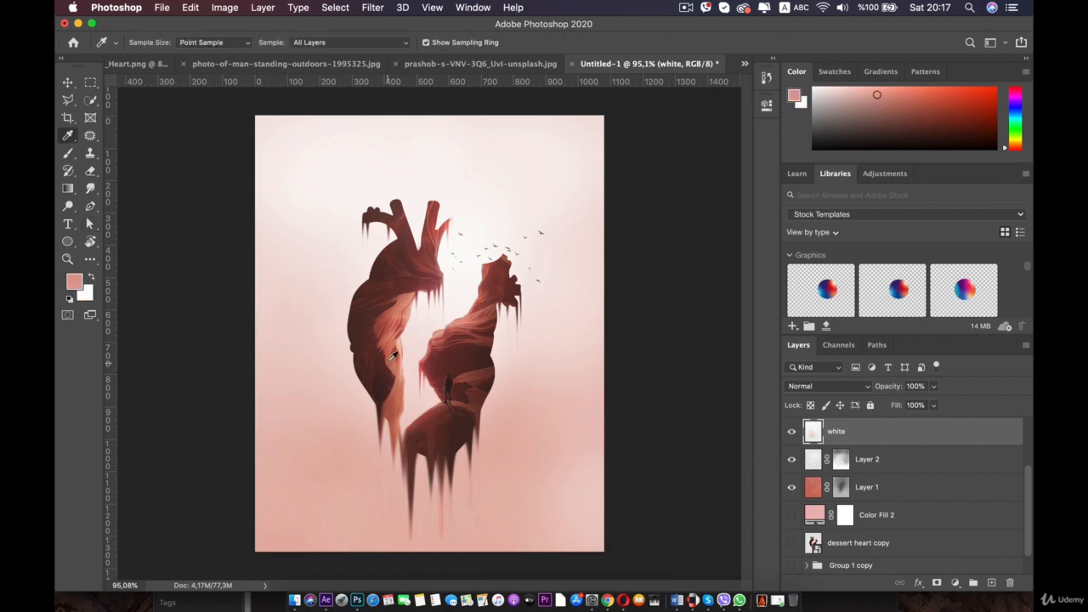
click(390, 357)
key(b)
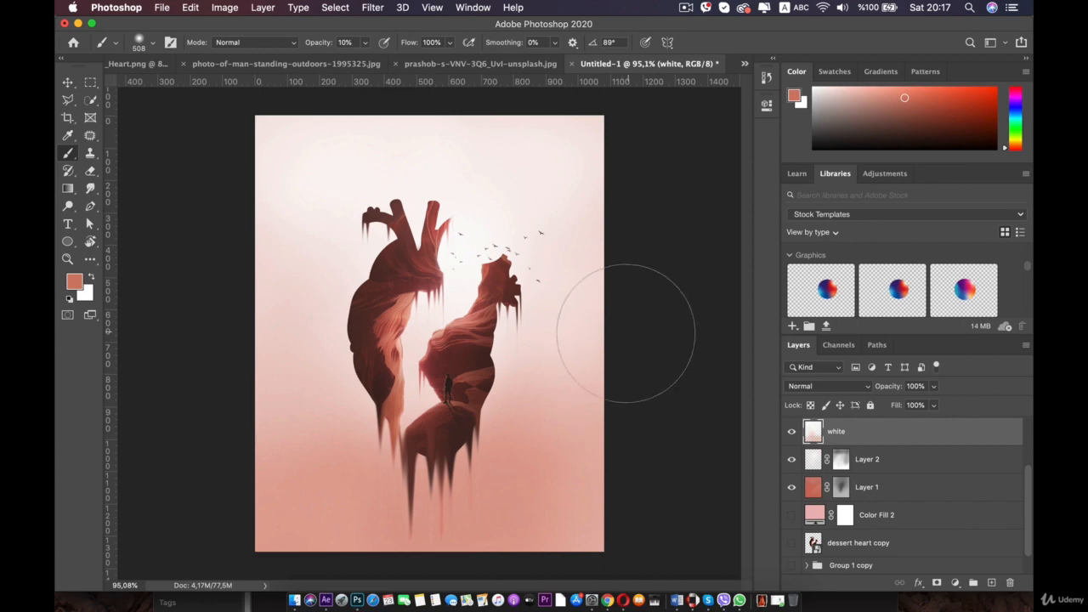
mouse_move(625, 333)
mouse_down()
mouse_move(255, 398)
mouse_move(600, 325)
mouse_move(172, 293)
mouse_move(403, 213)
mouse_move(488, 257)
mouse_move(538, 211)
mouse_move(620, 170)
mouse_move(435, 168)
mouse_move(565, 169)
mouse_move(196, 231)
mouse_up()
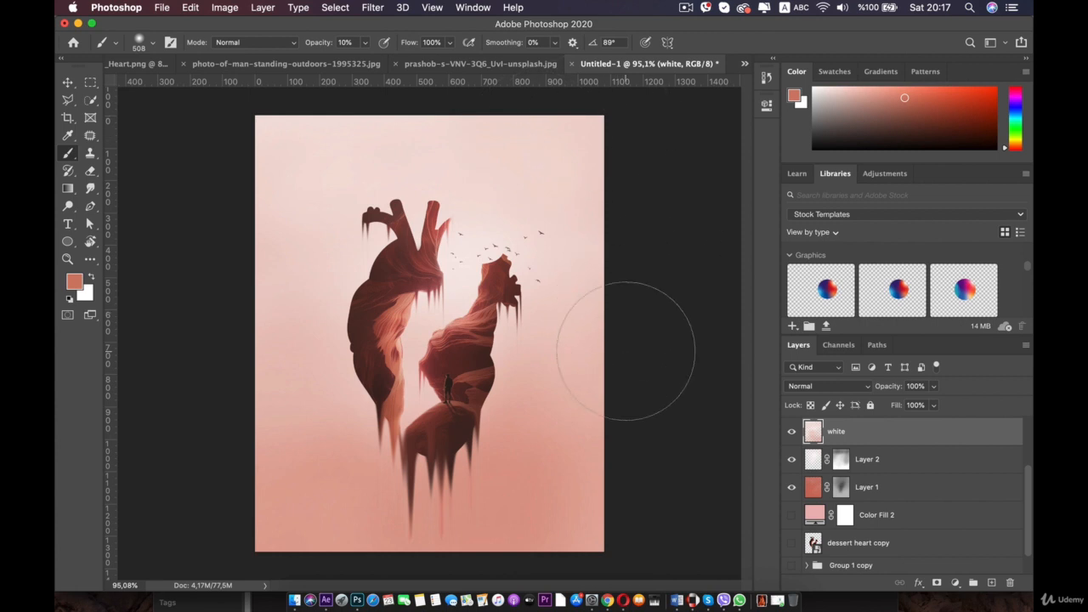
key(x)
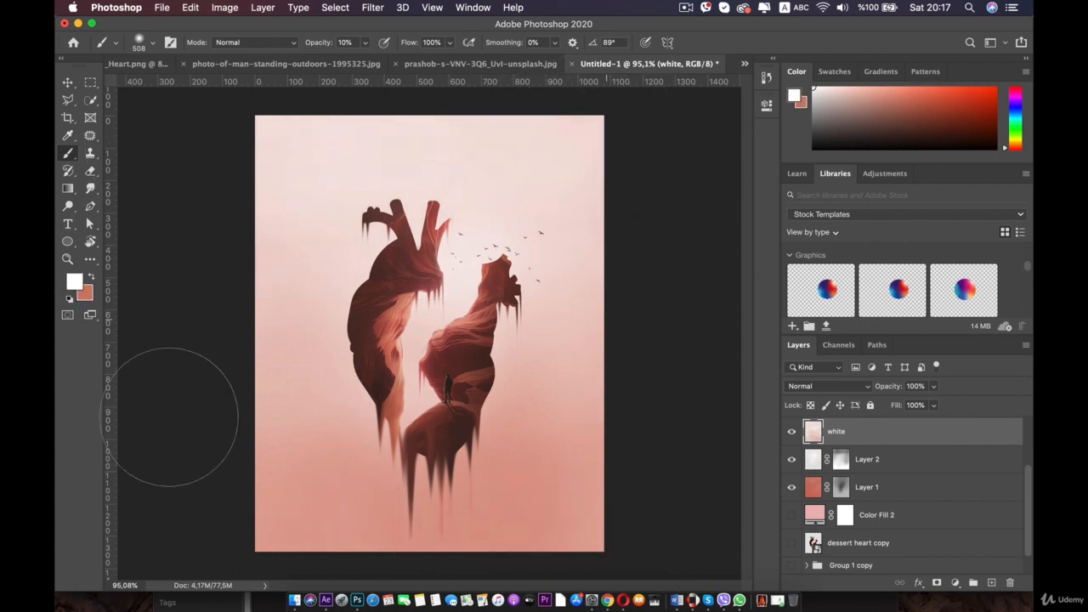
key(super)
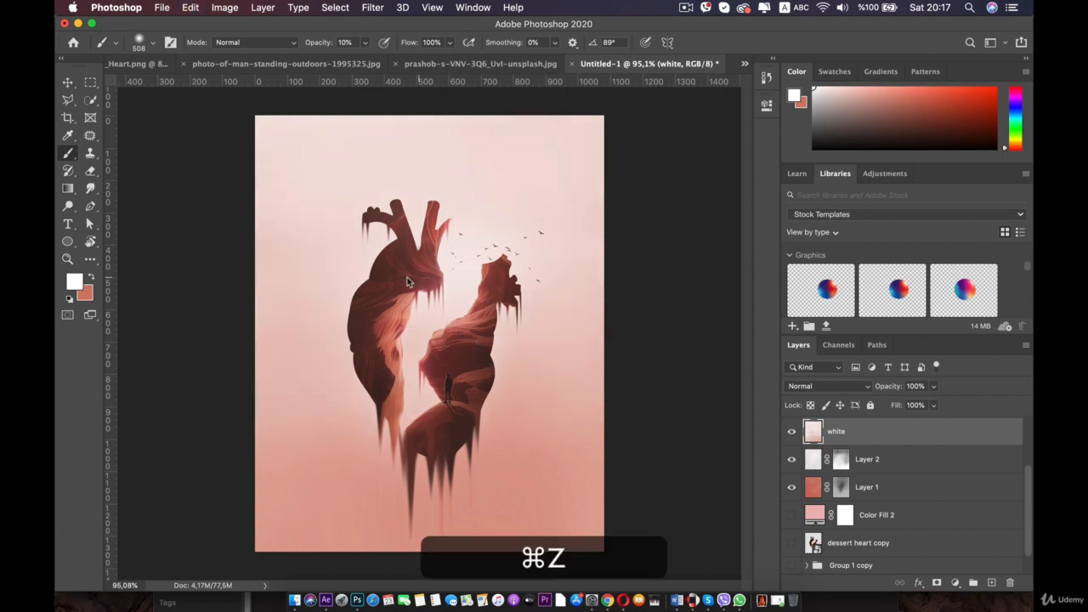
- Set the Soft Round brush to 1400 px and paint soft white light across the middle of the heart
right_click(407, 277)
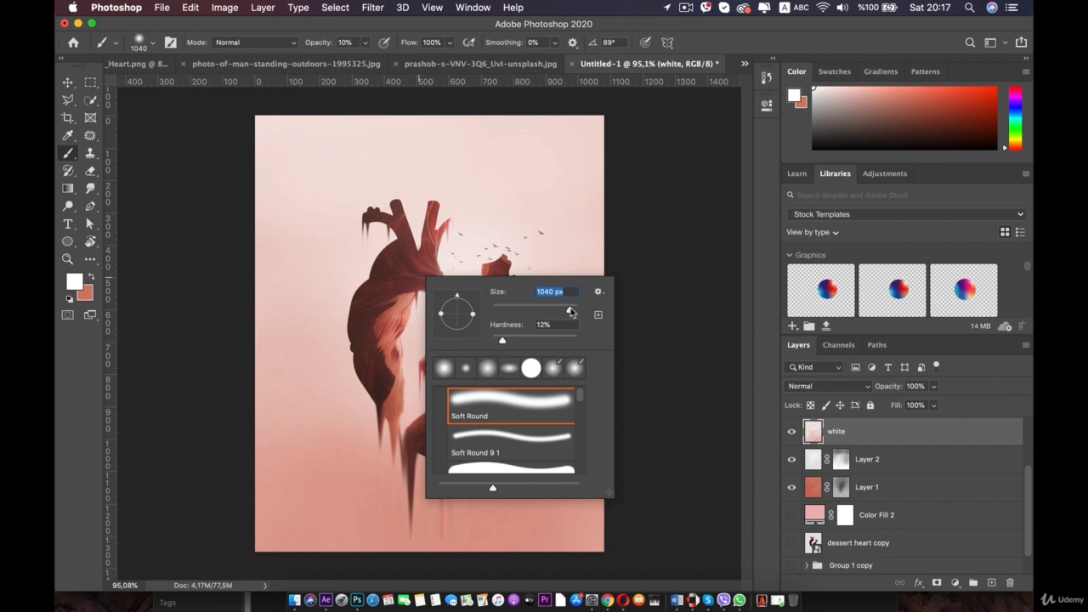
click(469, 218)
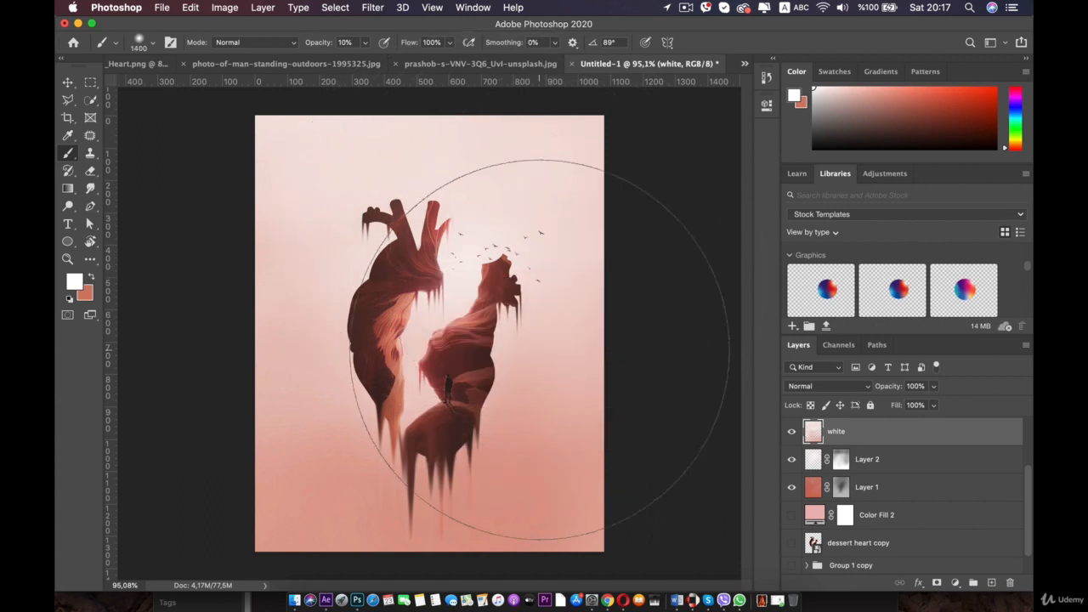
click(465, 412)
mouse_move(536, 427)
mouse_down()
mouse_move(477, 485)
mouse_move(237, 439)
mouse_up()
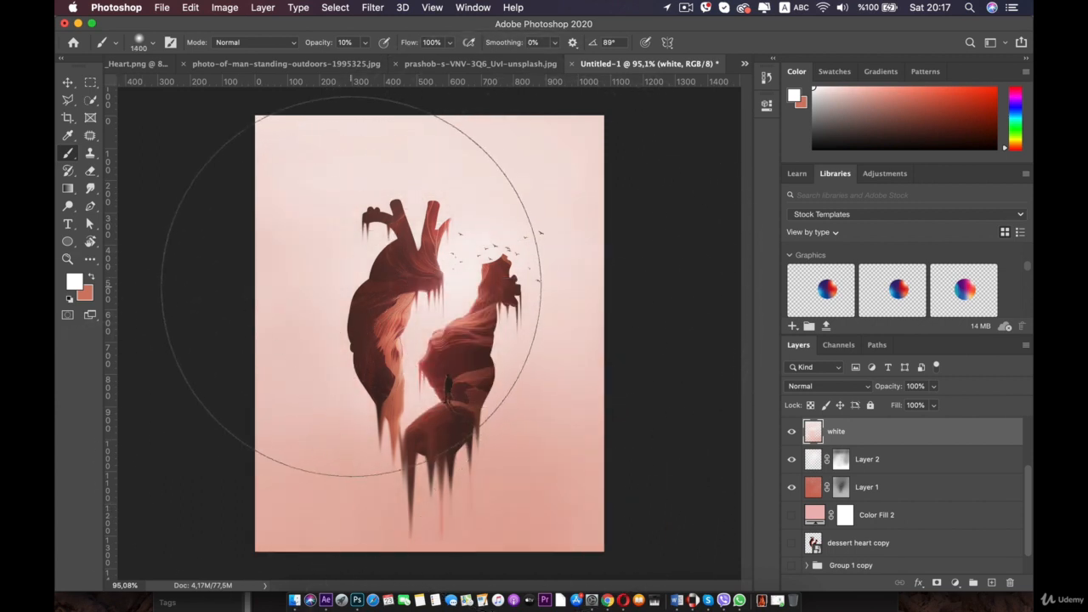
- Toggle the foreground colour between white and coral and undo the last white stroke
key(x)
key(x)
key(x)
key(x)
key(x)
key(x)
key(x)
key(x)
key(x)
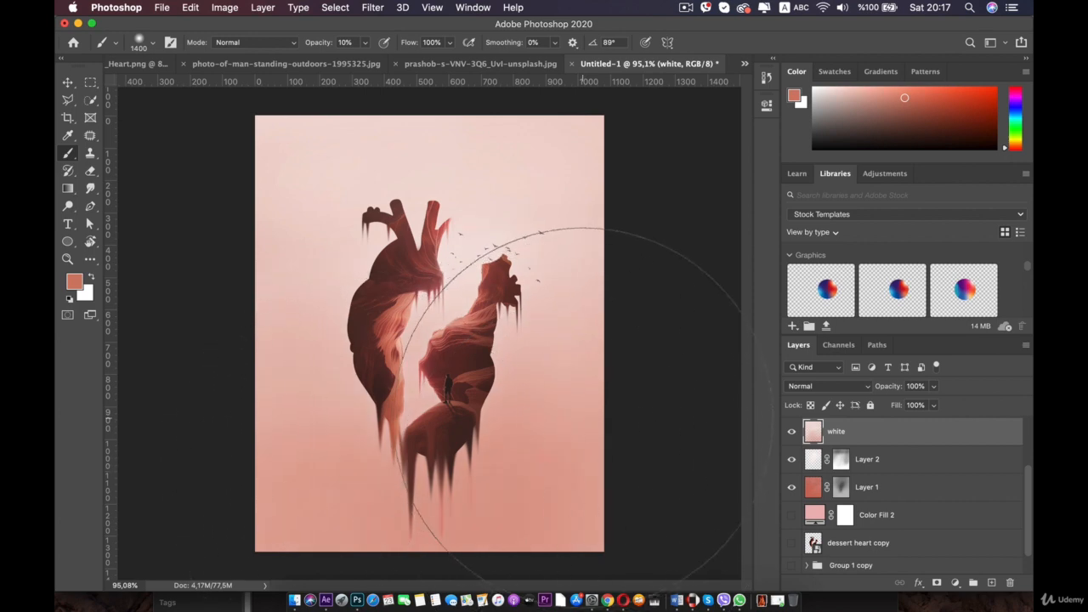
key(x)
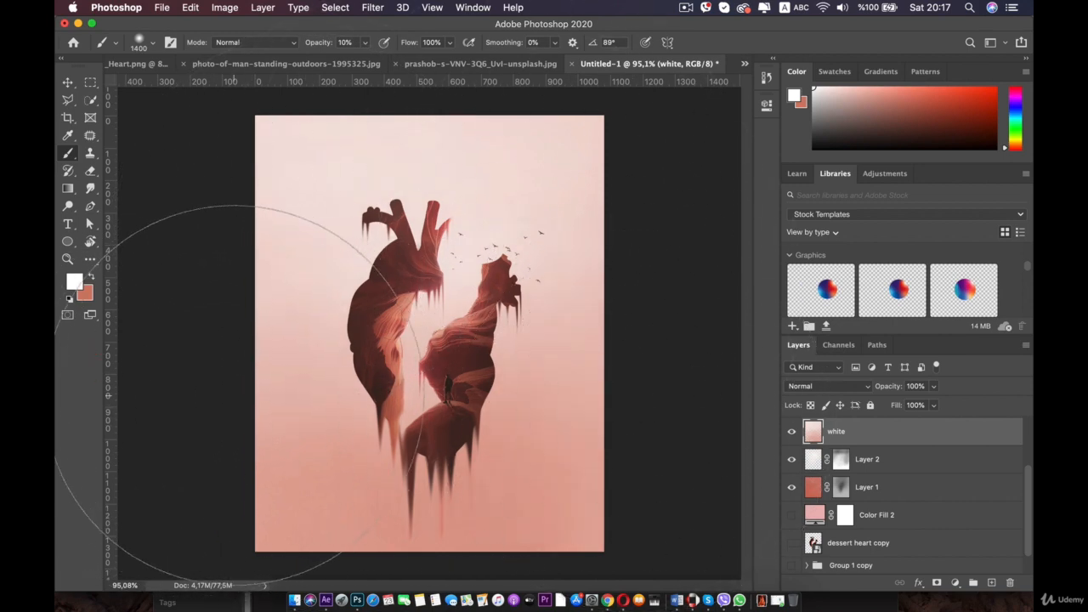
key(super+z)
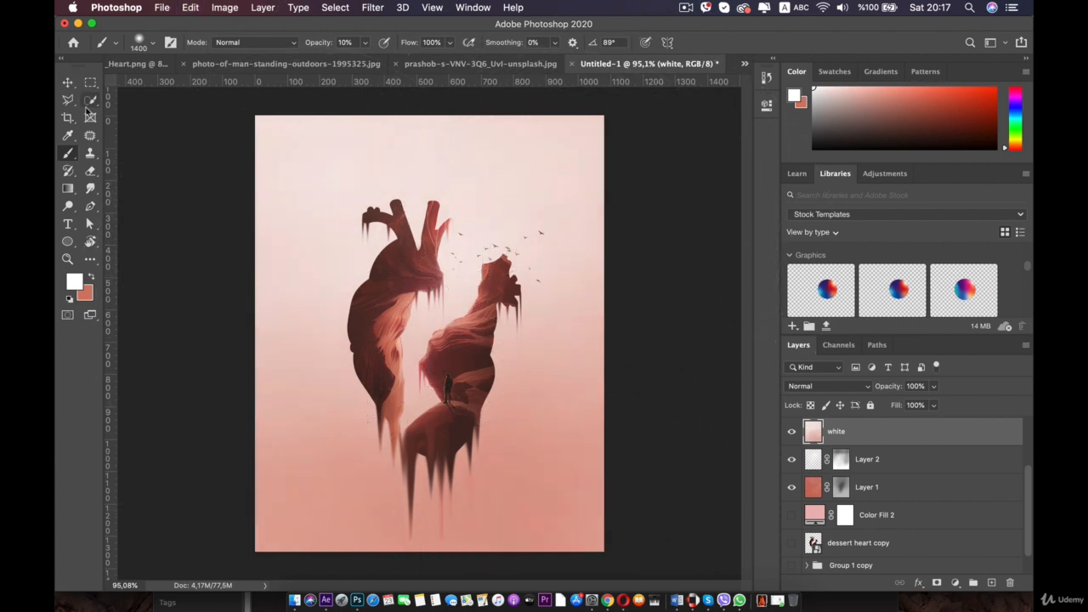
- Paint soft white light along the canvas's left side with the 1400 px brush
scroll(170, 163, down, 5)
scroll(218, 211, up, 1)
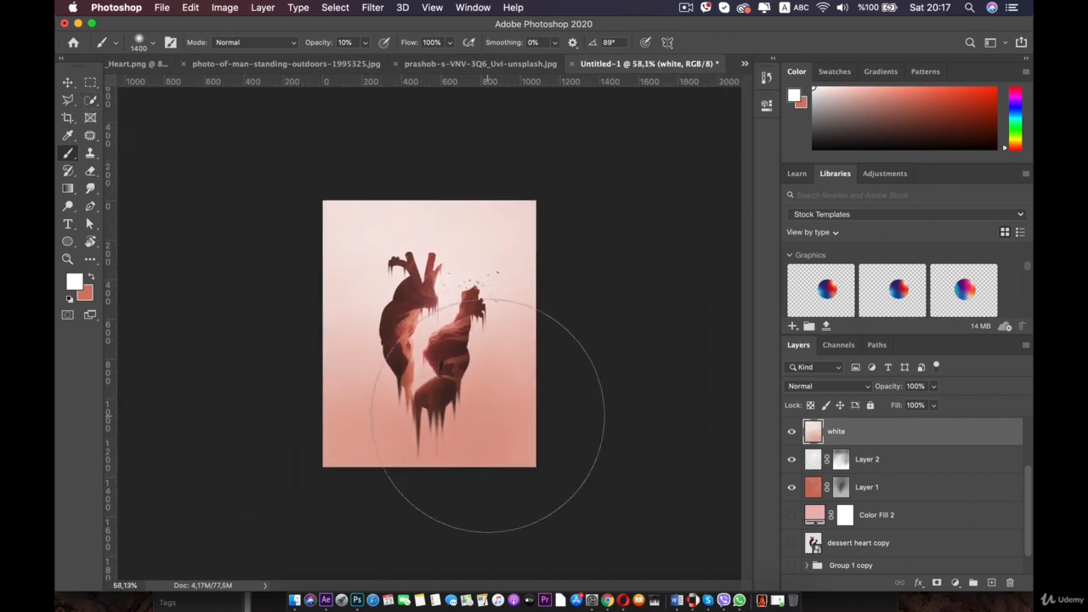
click(486, 434)
drag(359, 448, 312, 443)
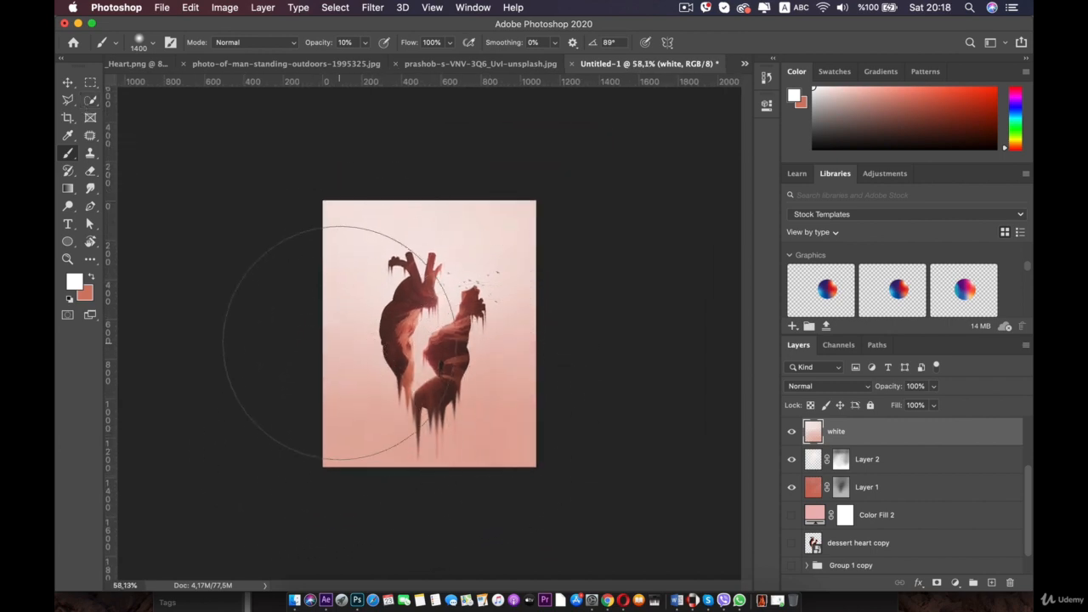
- Swap to the coral foreground and paint a soft coral stroke over the canvas's upper right
scroll(348, 278, up, 1)
key(x)
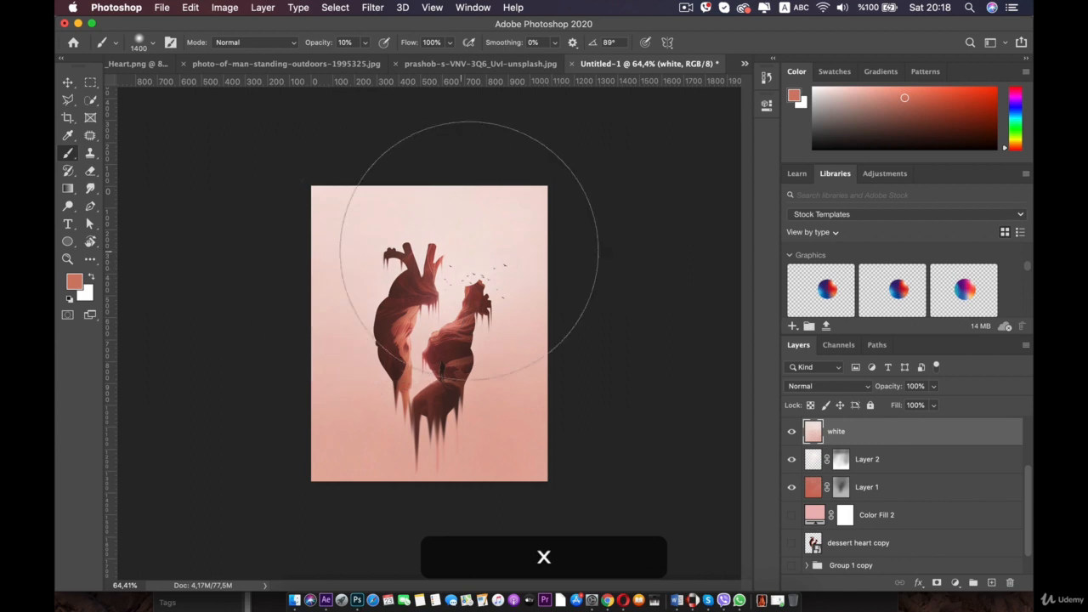
mouse_move(532, 238)
mouse_down()
mouse_move(409, 208)
mouse_move(365, 235)
mouse_move(510, 221)
mouse_up()
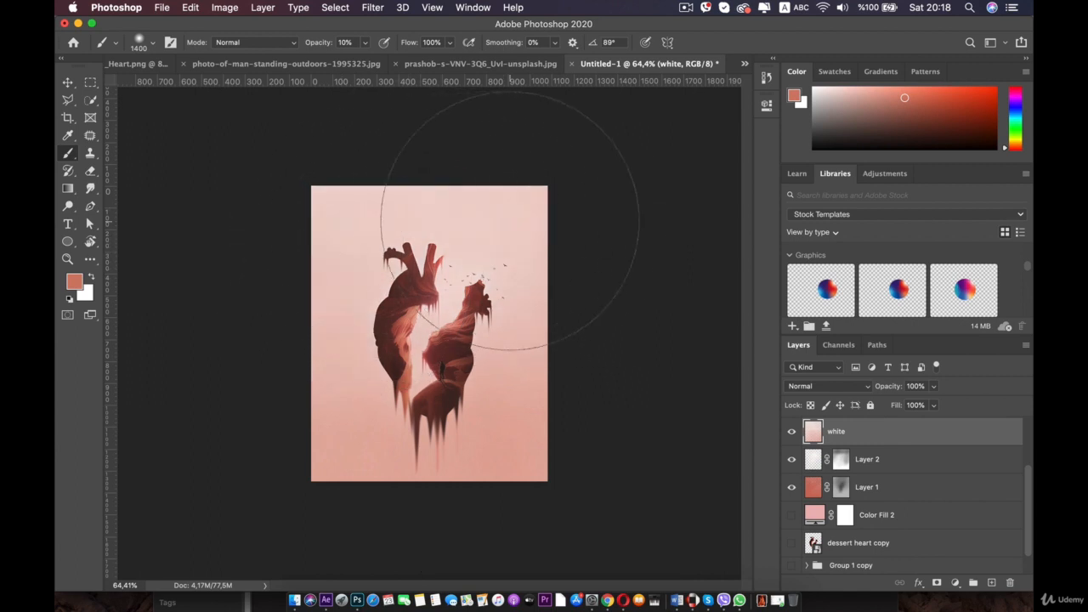
- Zoom and pan around the canvas to inspect the whole composition
scroll(663, 289, up, 4)
scroll(607, 276, down, 1)
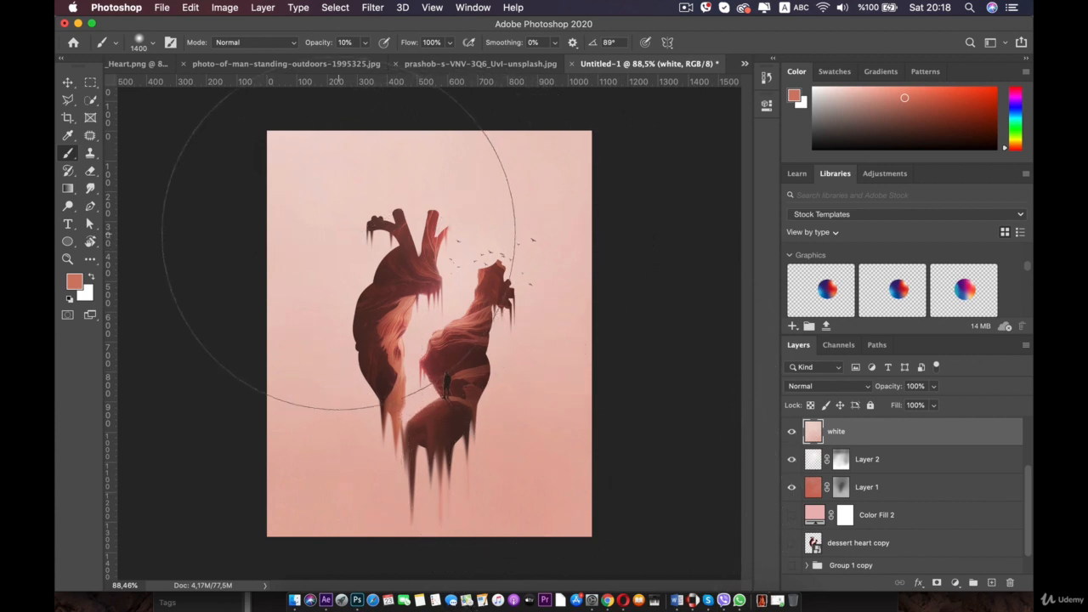
key(x)
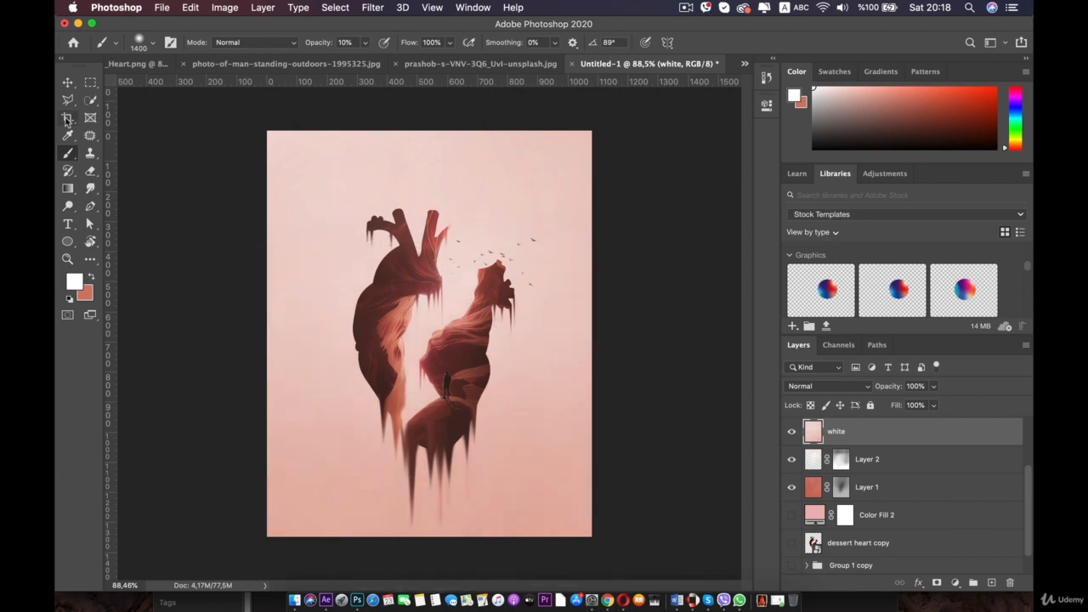
click(67, 82)
click(192, 156)
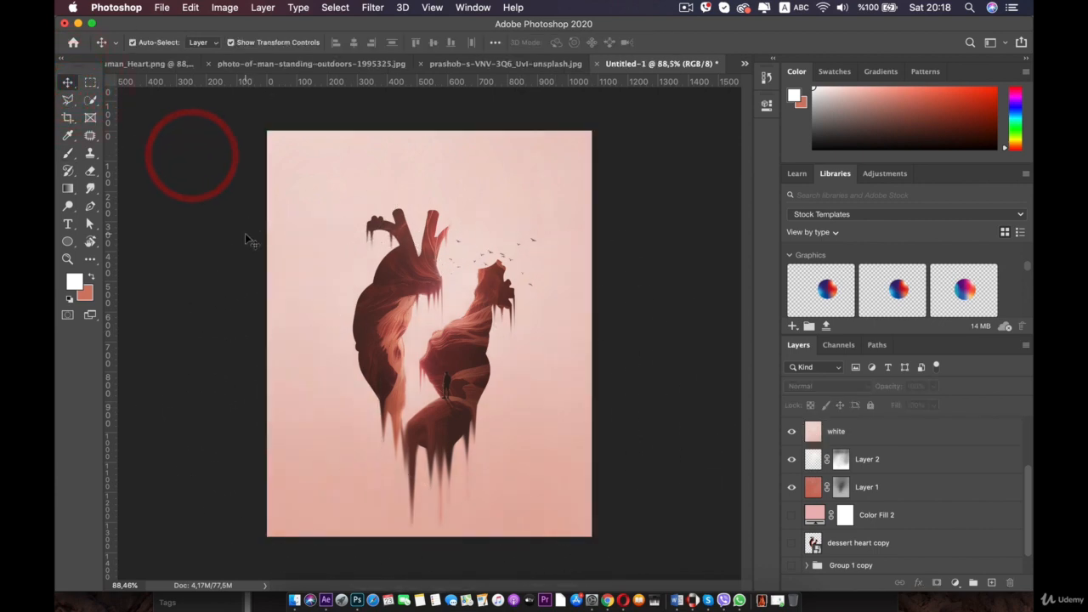
scroll(244, 232, down, 4)
scroll(245, 233, up, 5)
key(space)
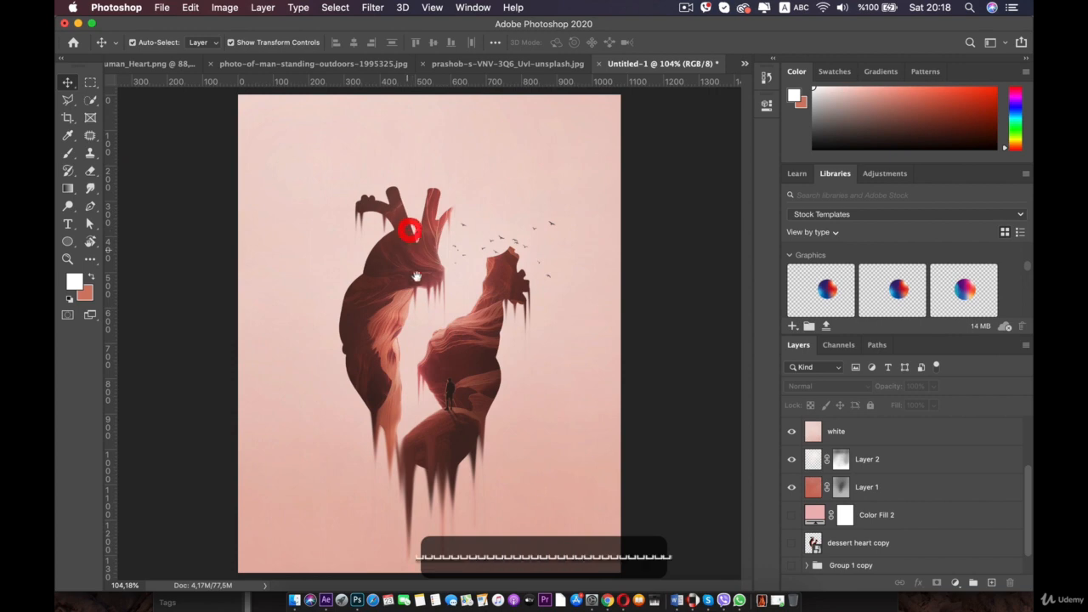
scroll(361, 501, up, 1)
key(space)
drag(386, 469, 392, 314)
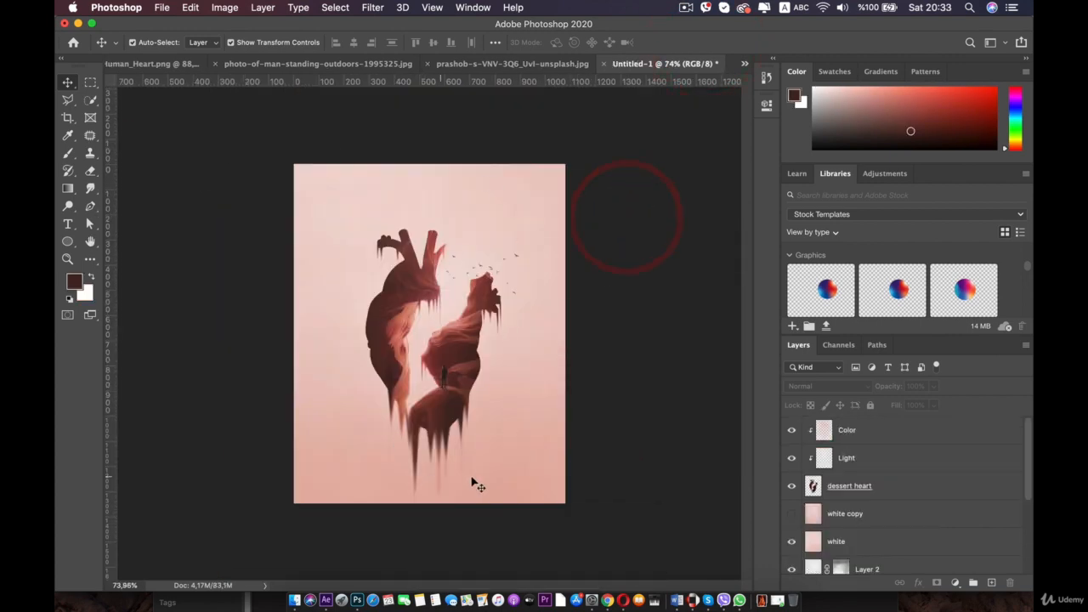
- Select the dessert heart, Light and Color layers together and nudge them upward on the canvas
click(853, 483)
shift+click(855, 430)
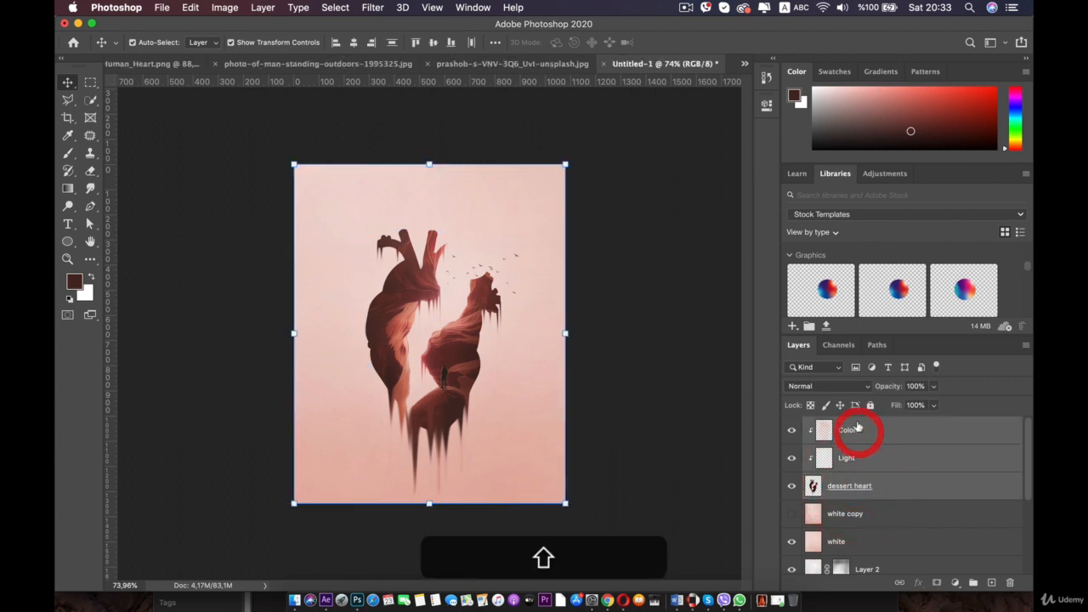
key(Up)
key(Up)
key(Up)
key(Up)
key(Up)
key(Up)
key(Up)
key(Up)
key(Up)
key(Up)
key(Up)
key(Up)
key(Up)
key(Up)
key(Up)
key(Up)
key(Up)
key(Up)
key(Up)
key(Up)
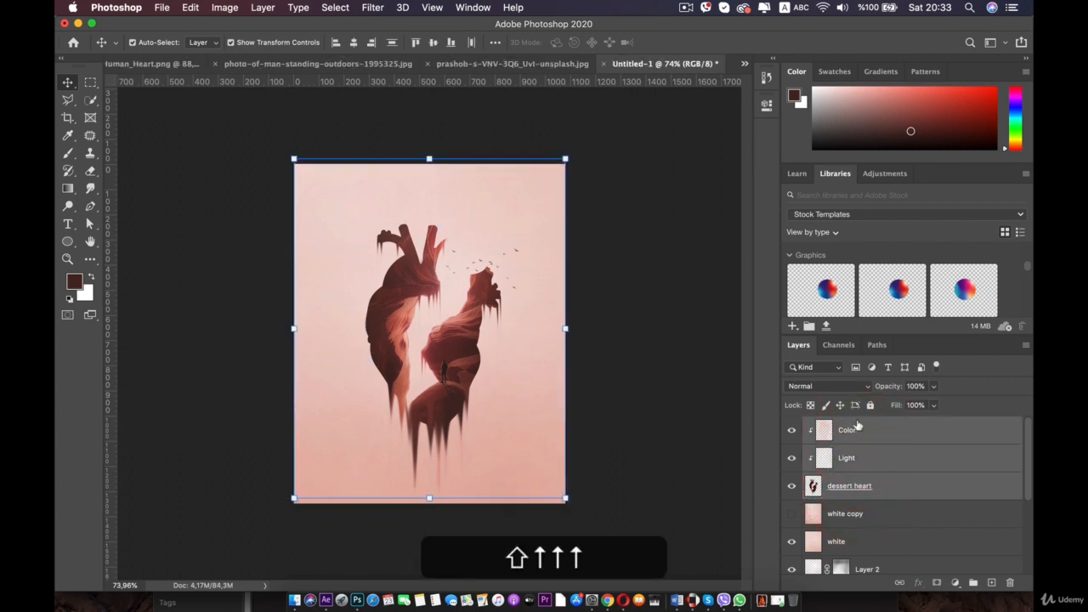
key(Up)
key(Up)
key(Up)
key(Up)
key(Up)
key(Up)
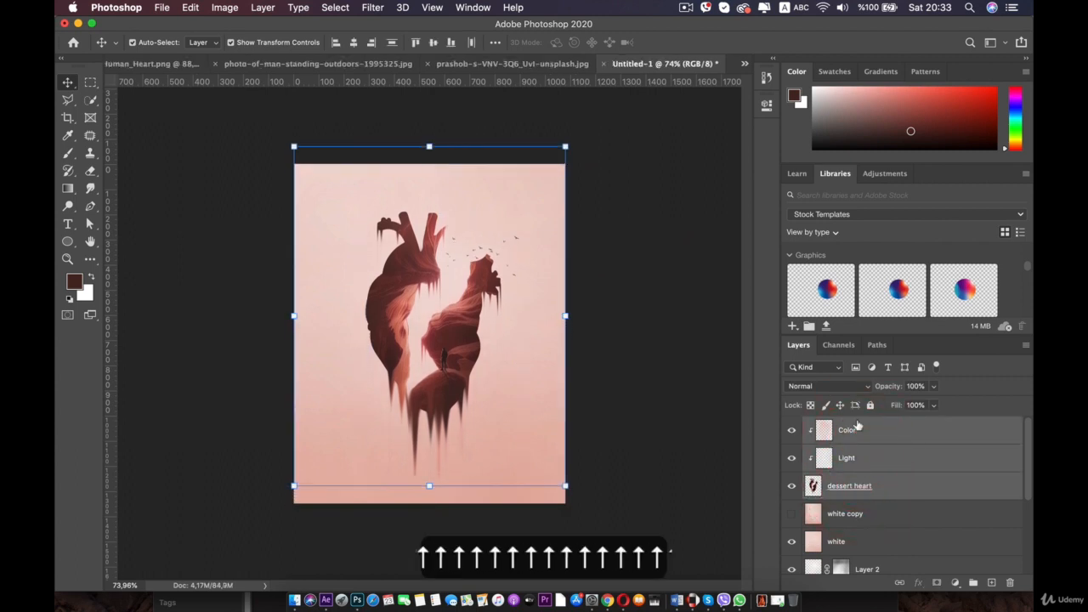
key(Up)
key(Up)
key(Up)
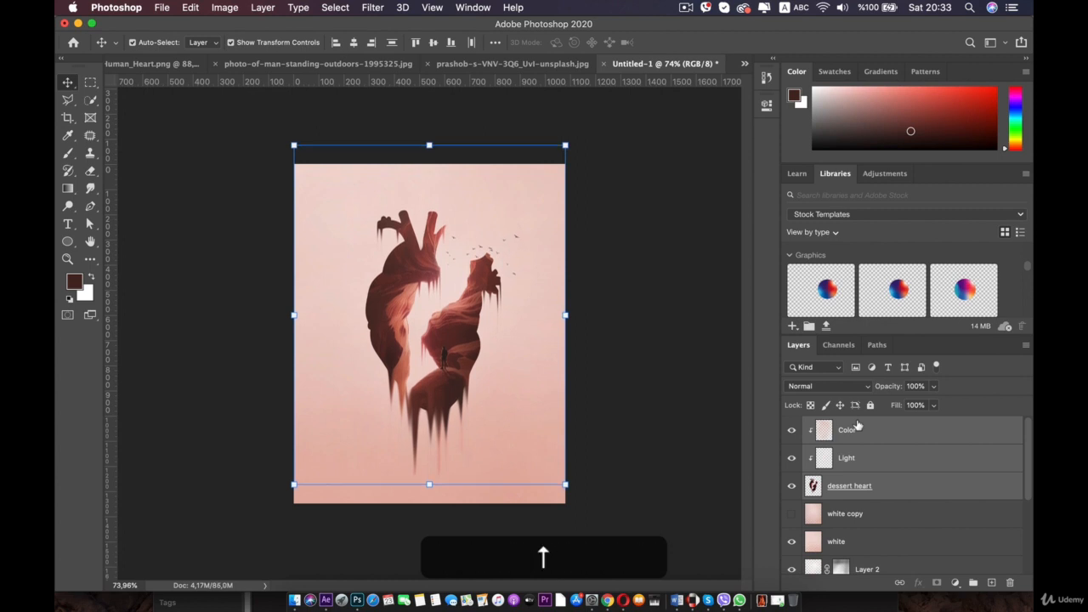
click(252, 292)
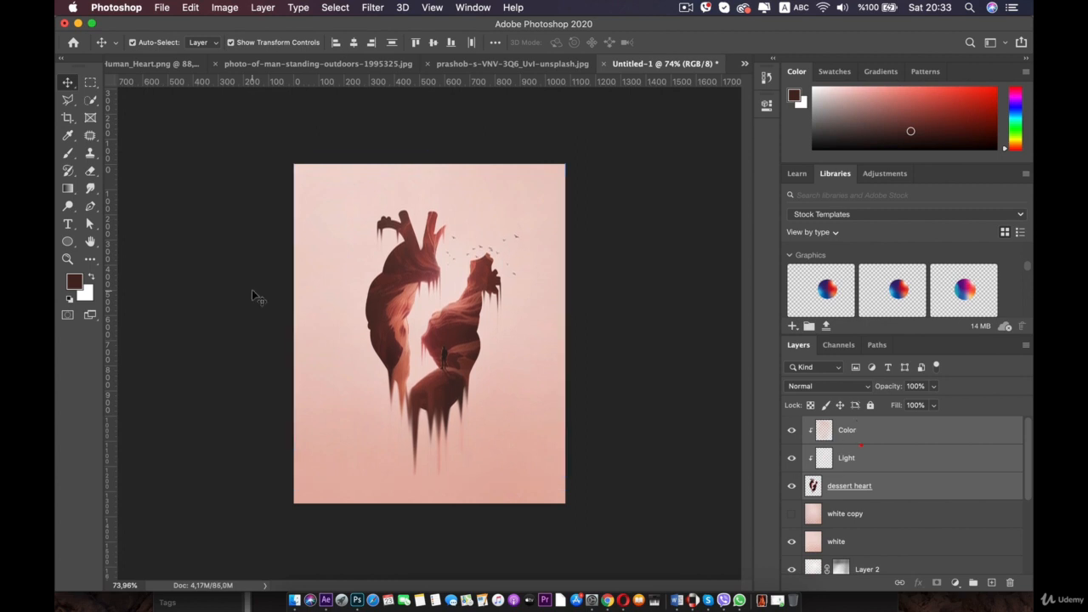
scroll(423, 364, up, 3)
key(space)
click(414, 275)
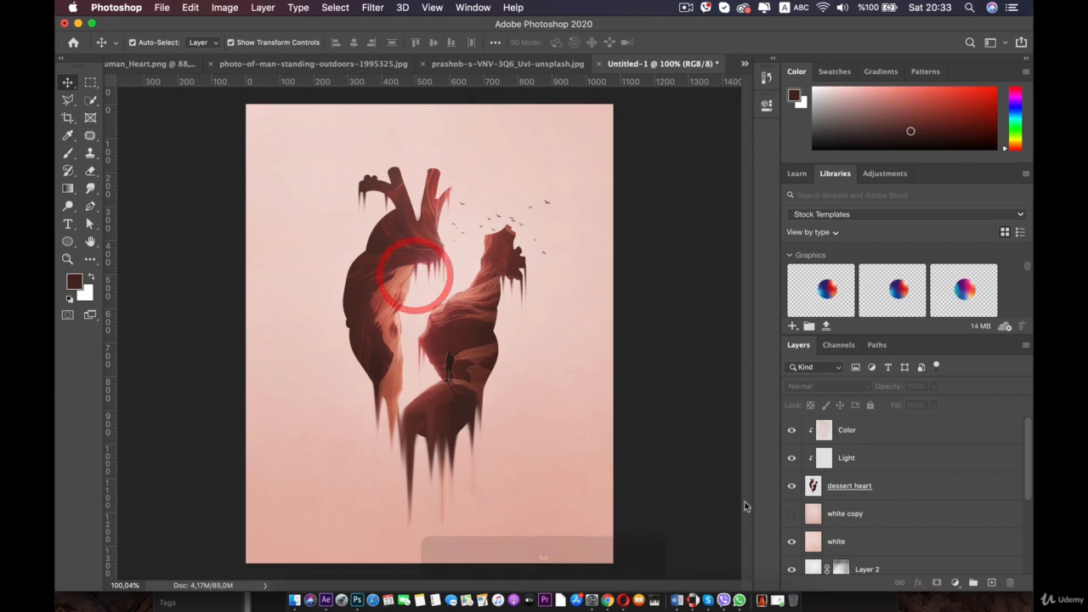
scroll(867, 481, down, 5)
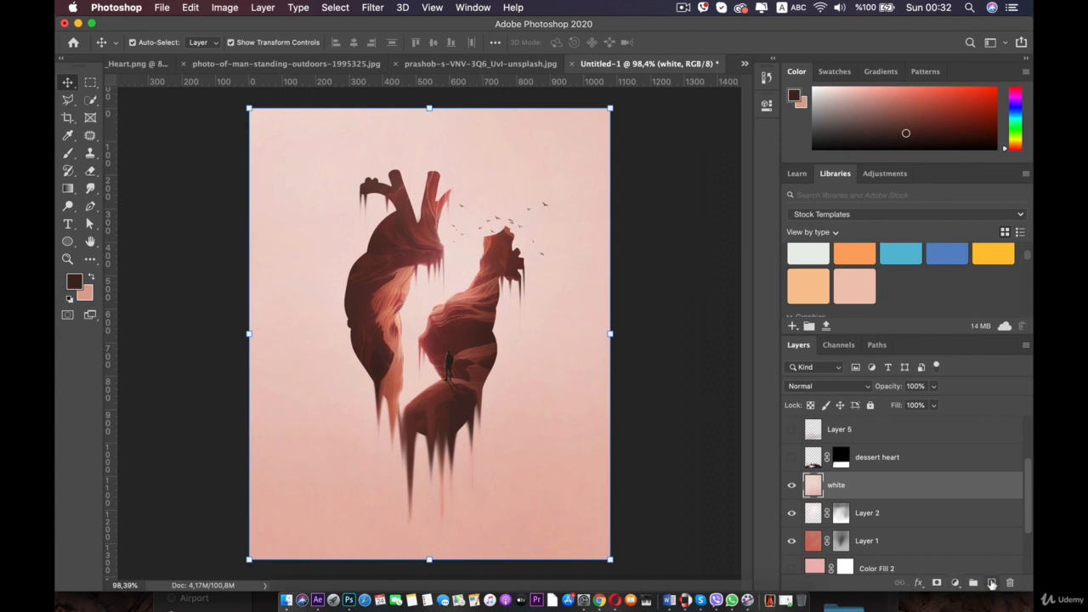
- Add a new layer above the white layer and name it BG color add
click(991, 583)
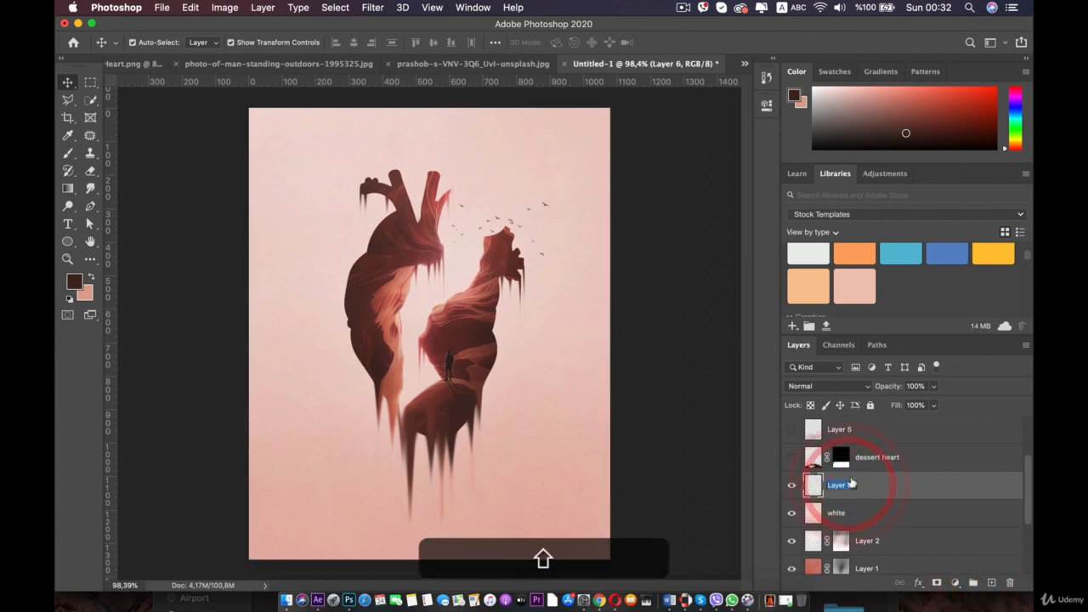
text(BG color)
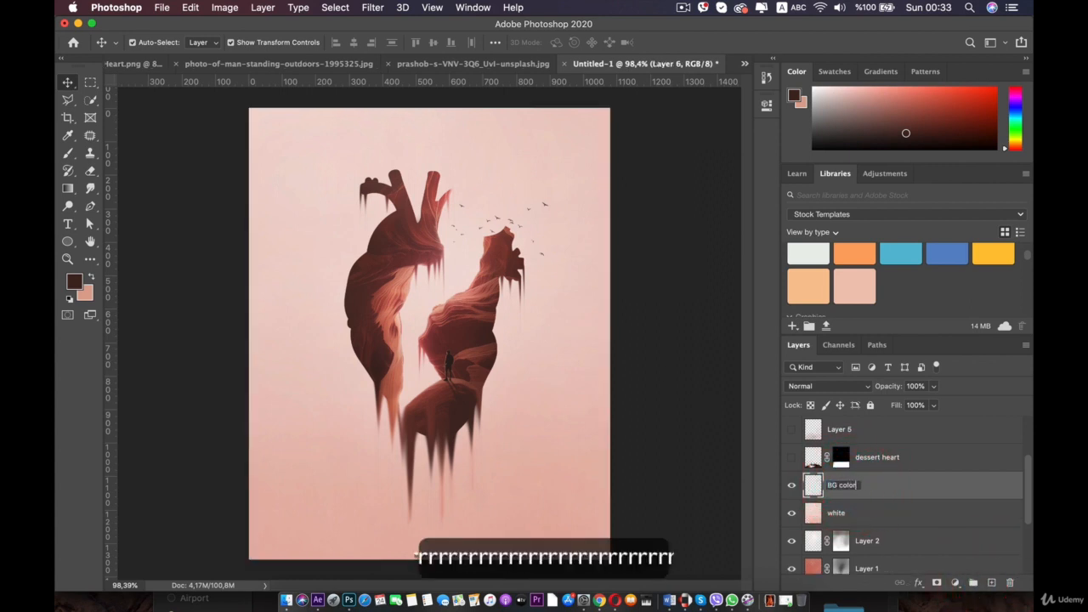
text( add)
key(Return)
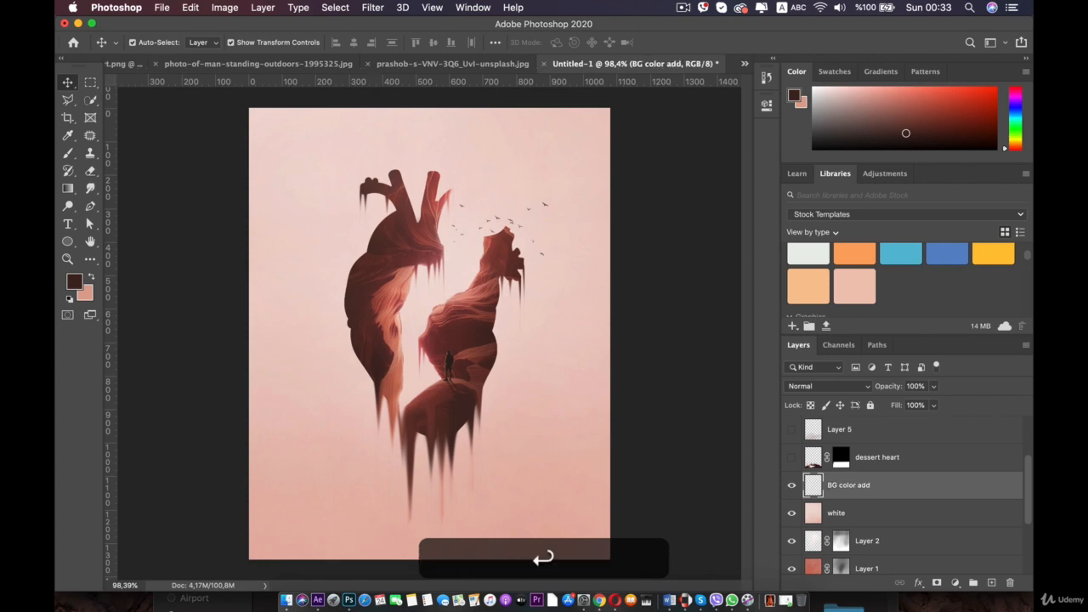
- Set a coral foreground and a 1400 px Soft Round brush, then paint coral softly over the canvas
key(b)
right_click(493, 252)
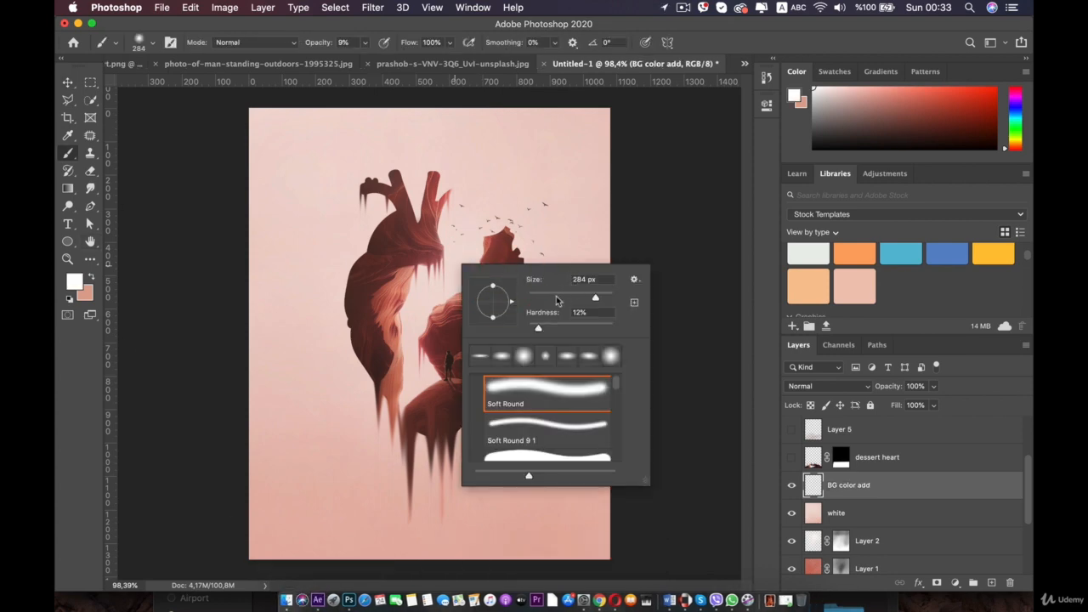
click(525, 219)
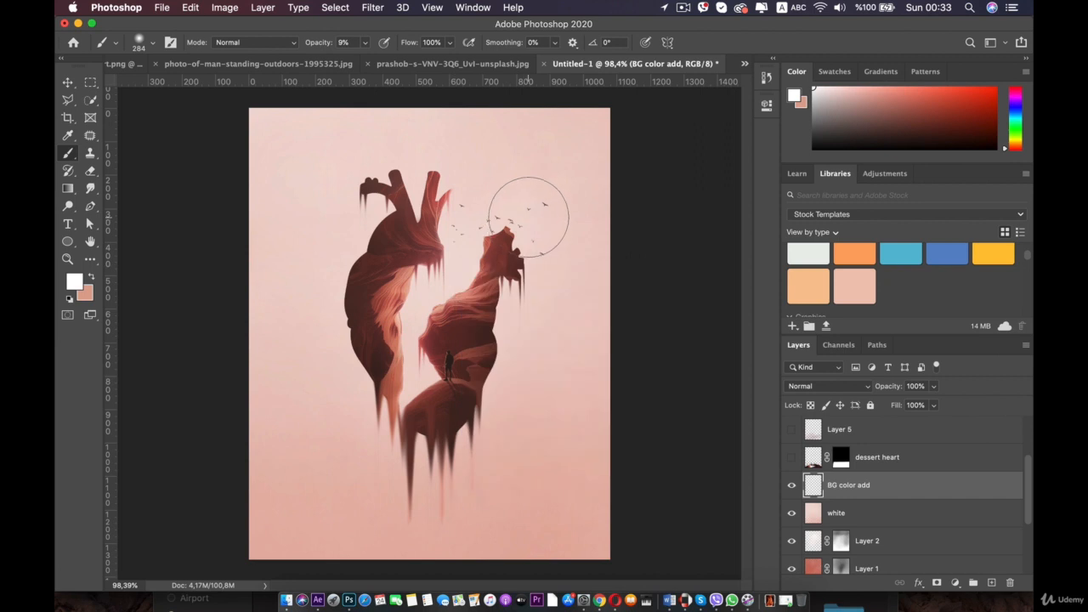
click(90, 278)
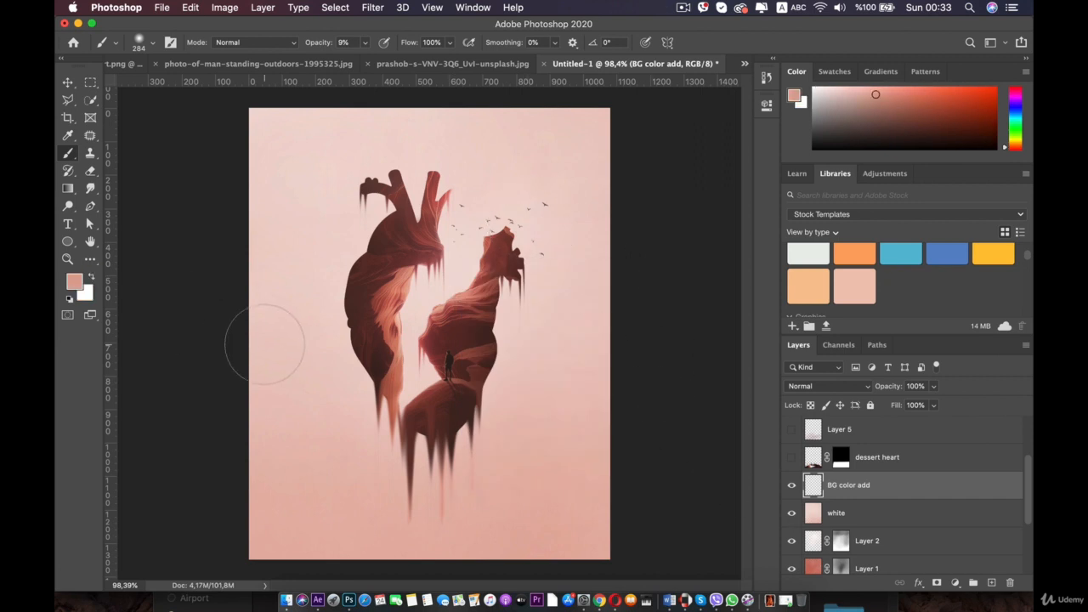
right_click(348, 296)
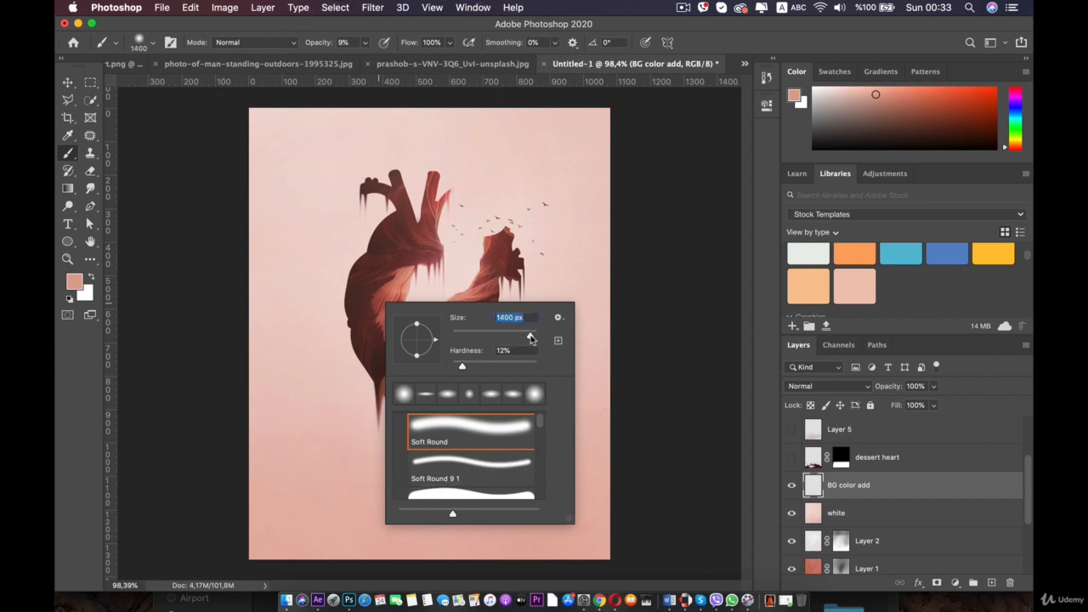
click(372, 254)
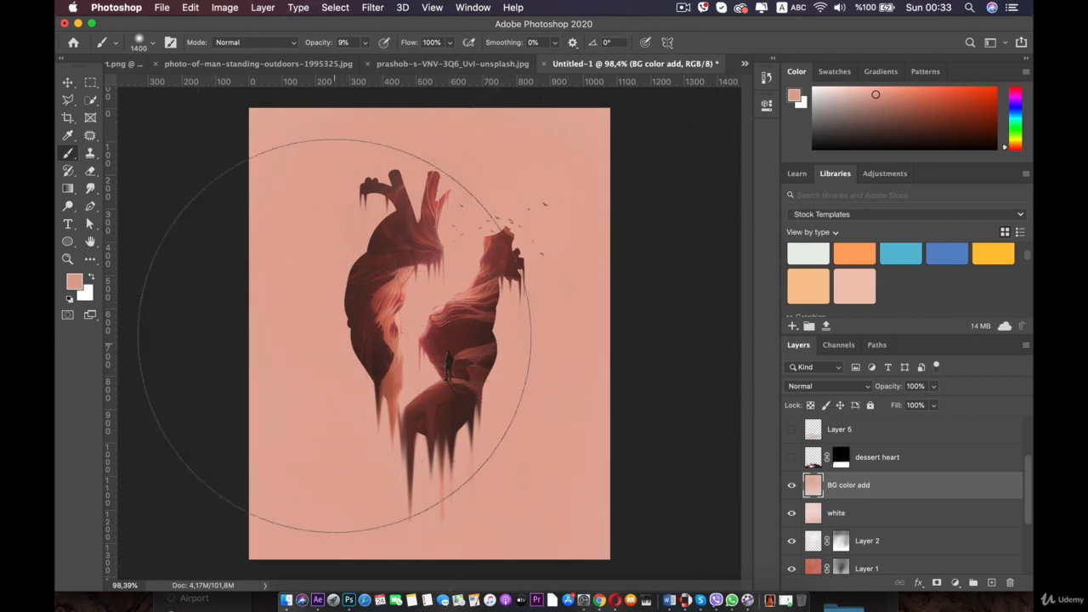
- Switch the foreground to white and dab the canvas with a 1760 px Soft Round brush
key(x)
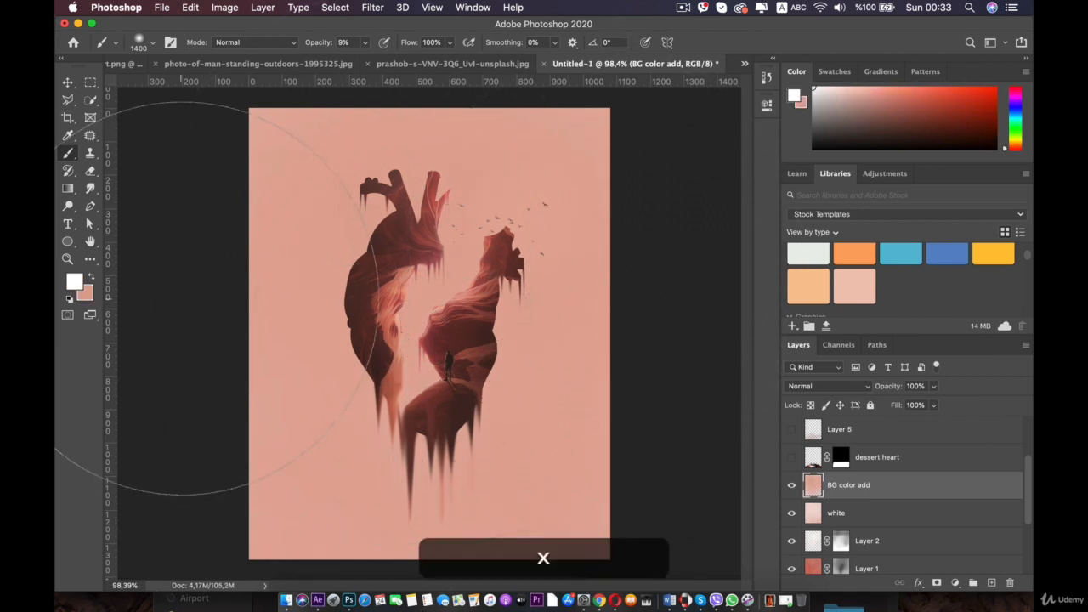
click(74, 281)
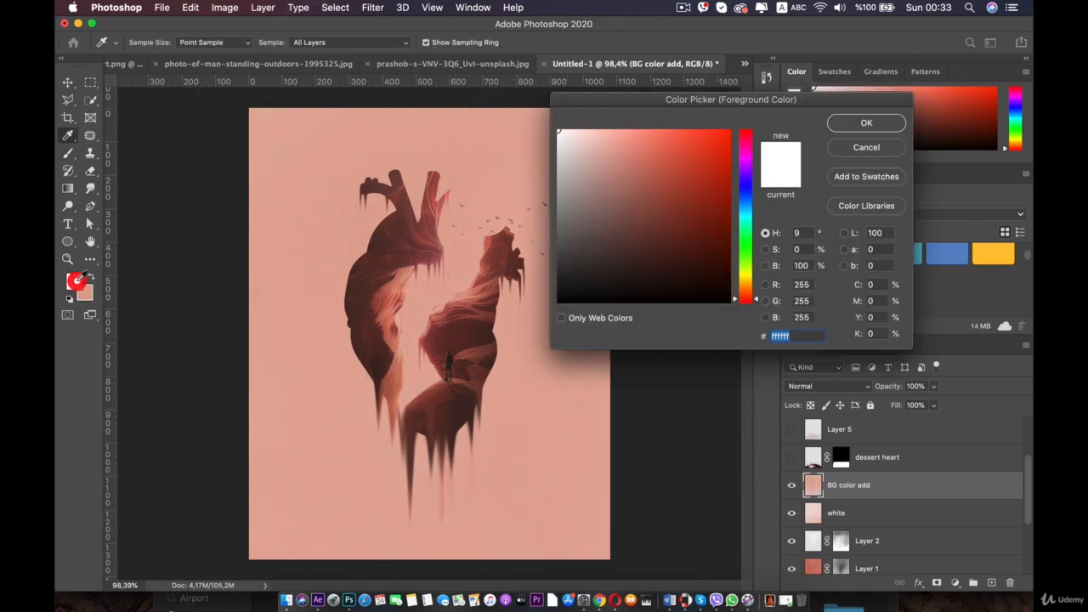
click(884, 151)
key(b)
right_click(500, 272)
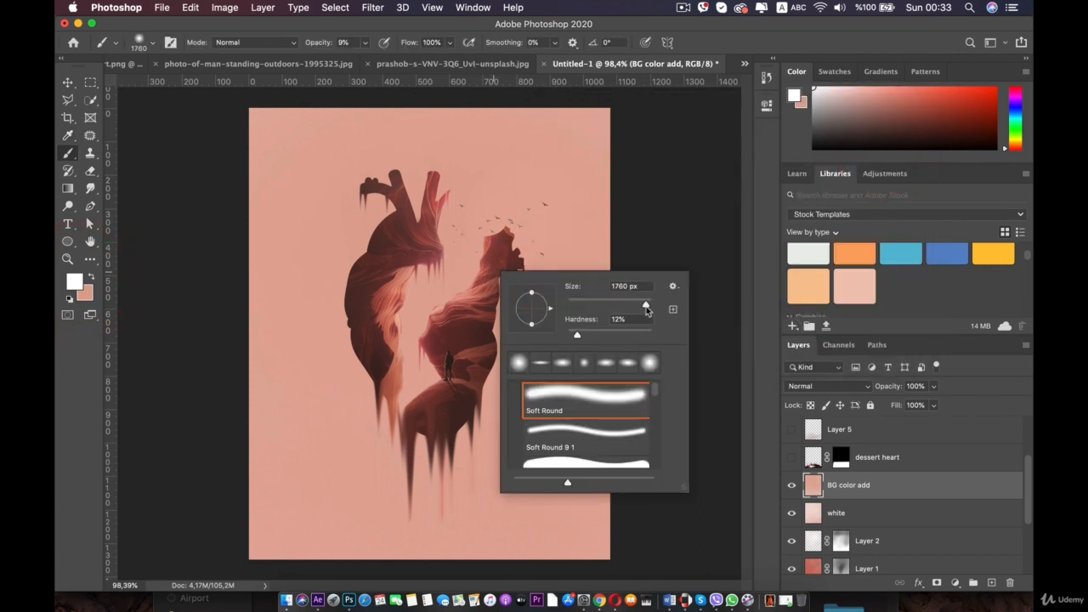
drag(646, 306, 646, 306)
click(379, 272)
click(379, 272)
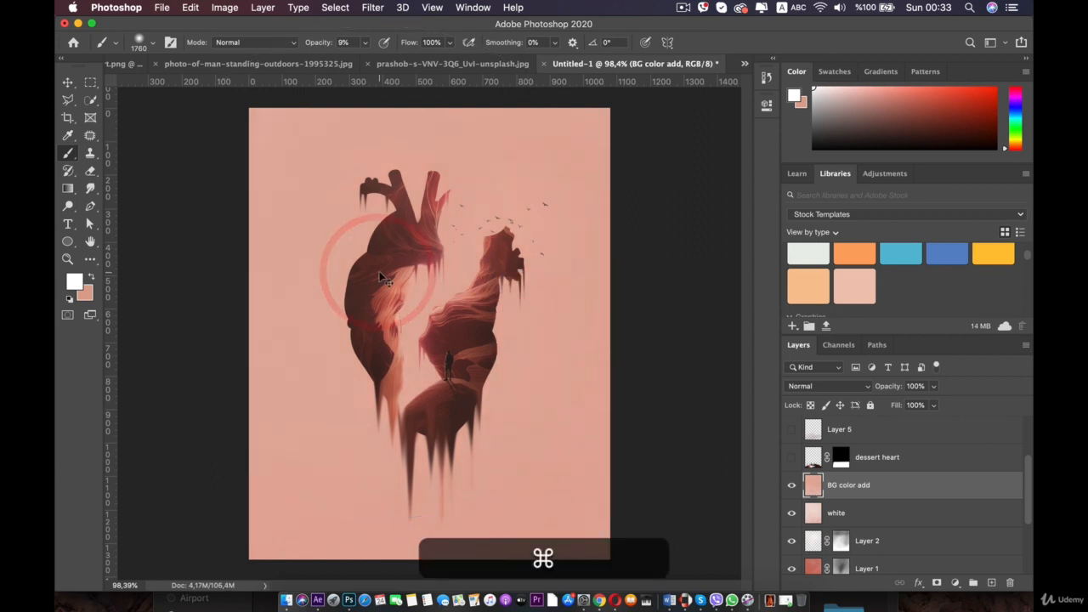
- Undo the last three brush strokes on the BG color add layer
key(super+z)
key(super+z)
key(super+z)
key(super+z)
key(super+z)
key(super+z)
key(super+z)
key(super+z)
key(super+z)
key(super+z)
key(super+z)
key(super+z)
key(super+z)
key(super+z)
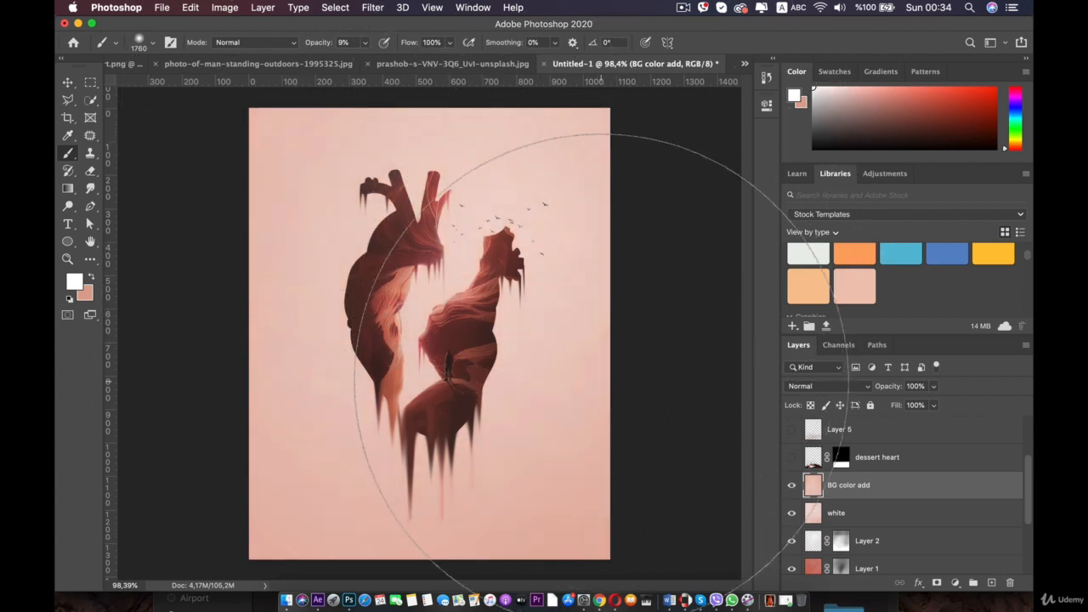
- Paint a soft white dab over the canvas's lower left with a large Soft Round brush
click(166, 65)
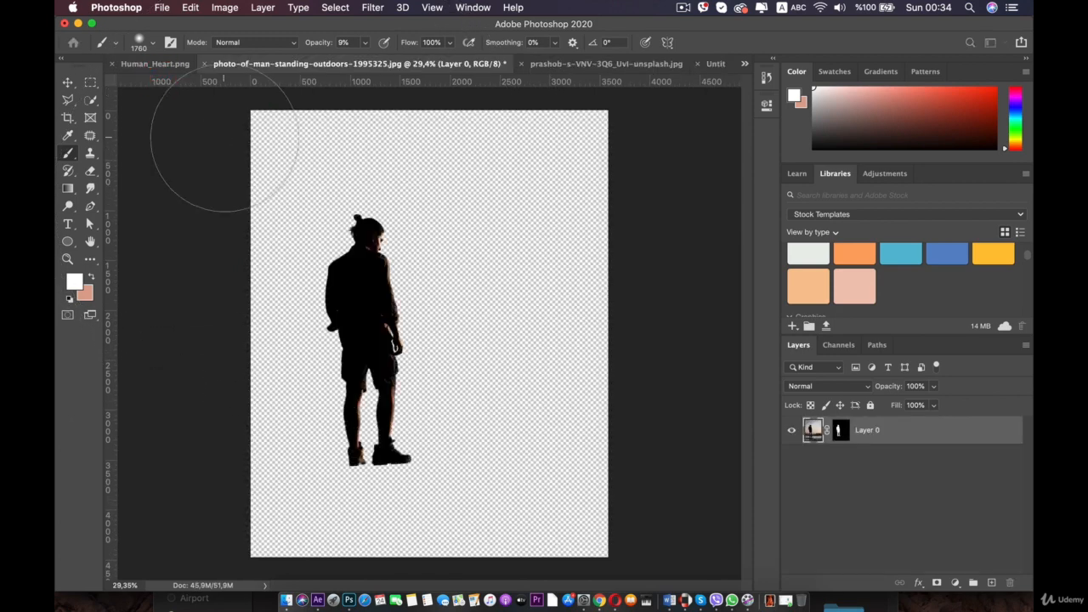
click(715, 64)
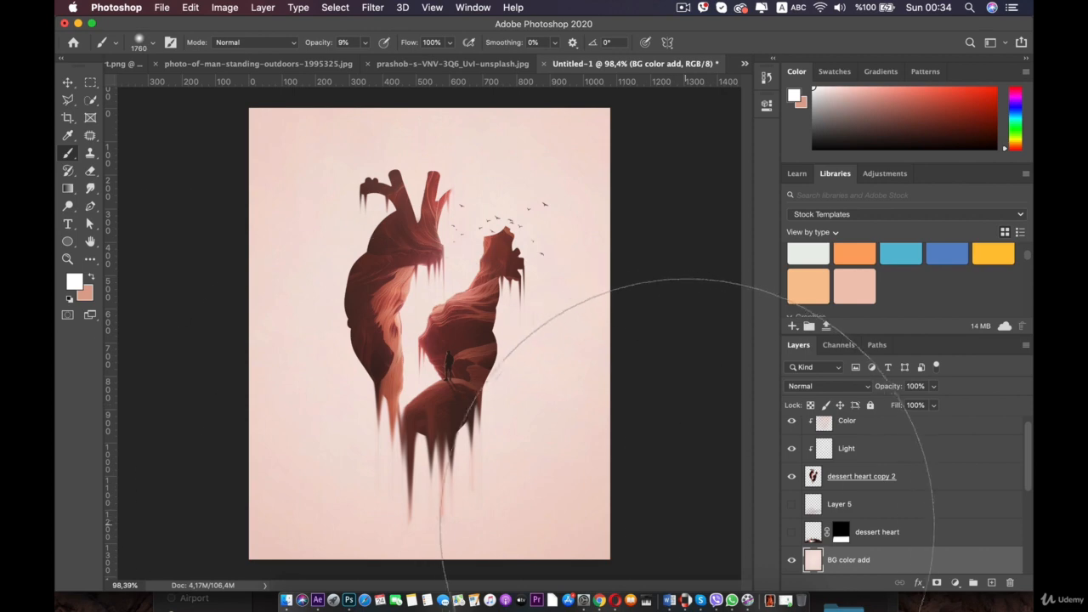
right_click(485, 326)
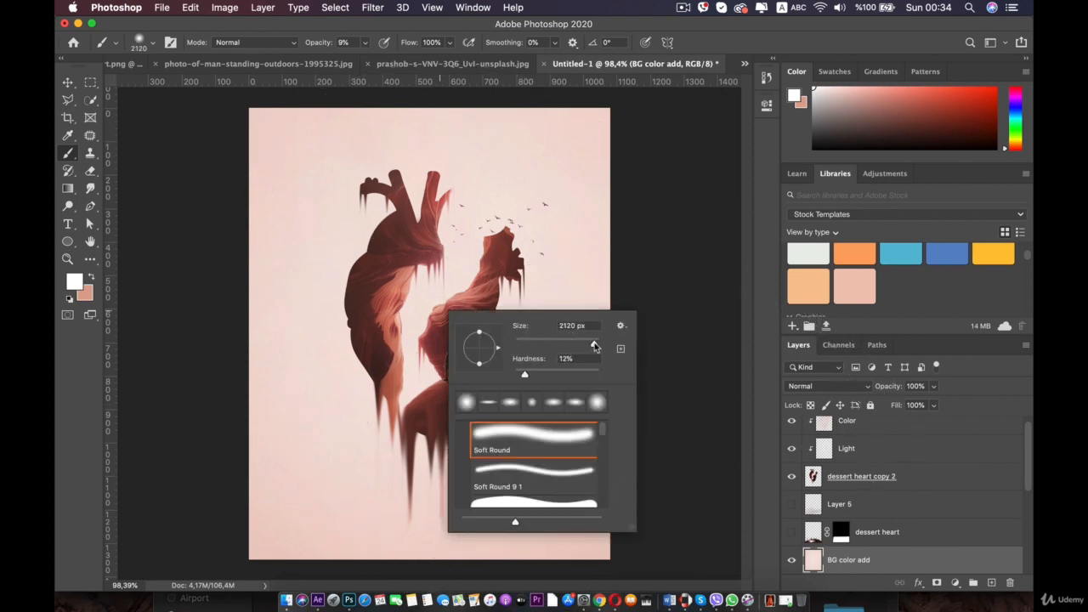
click(280, 506)
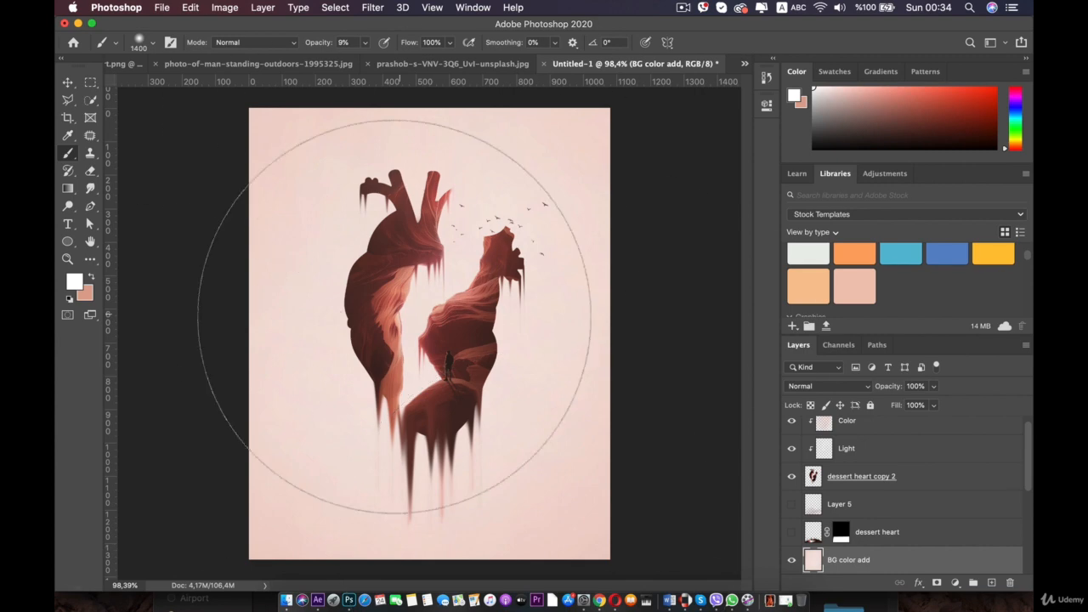
- Toggle the BG color add layer's visibility and zoom around the canvas to compare the background tone
click(791, 558)
click(790, 559)
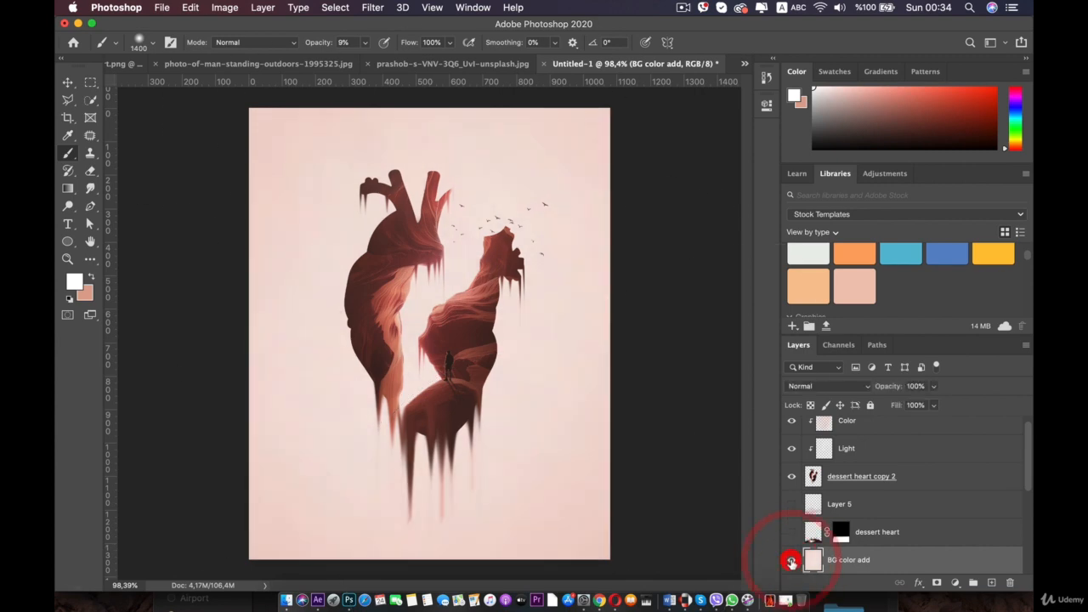
click(789, 559)
click(788, 560)
scroll(424, 358, down, 3)
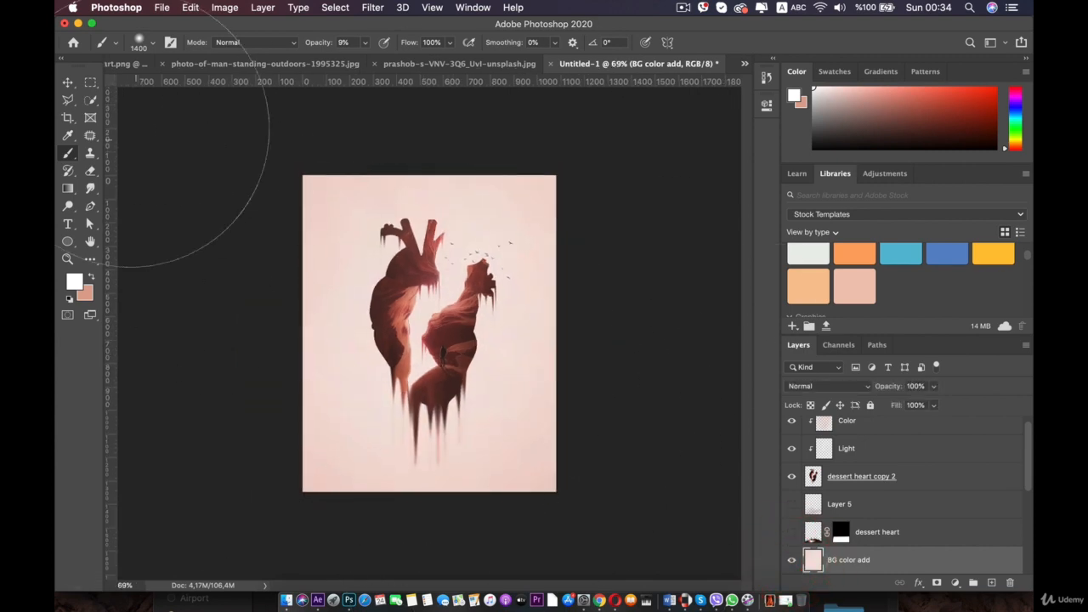
click(67, 81)
click(192, 244)
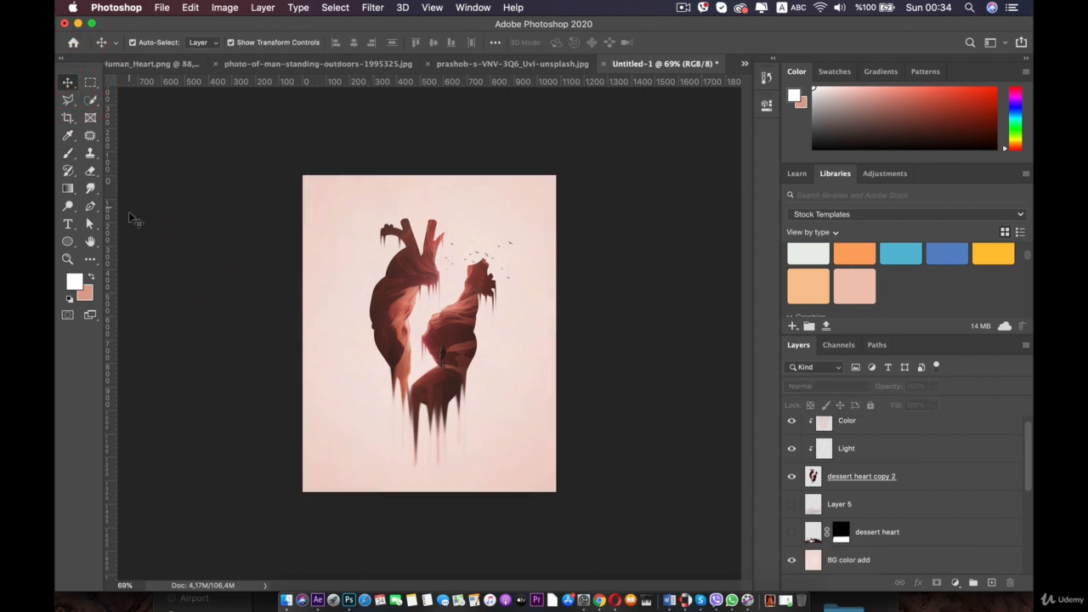
scroll(342, 323, up, 6)
key(space)
drag(361, 331, 345, 150)
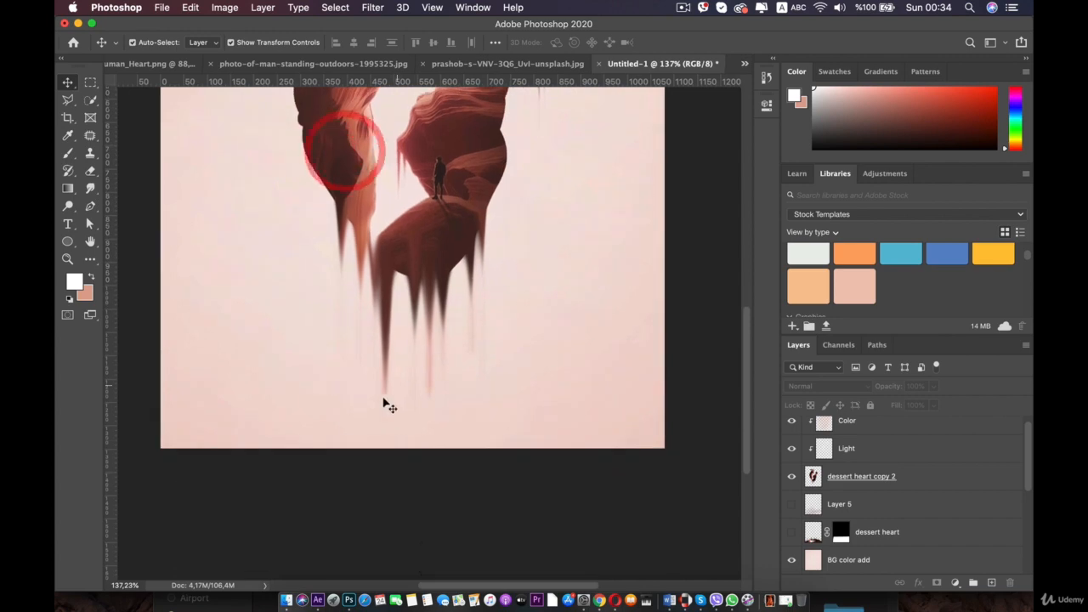
scroll(359, 356, down, 5)
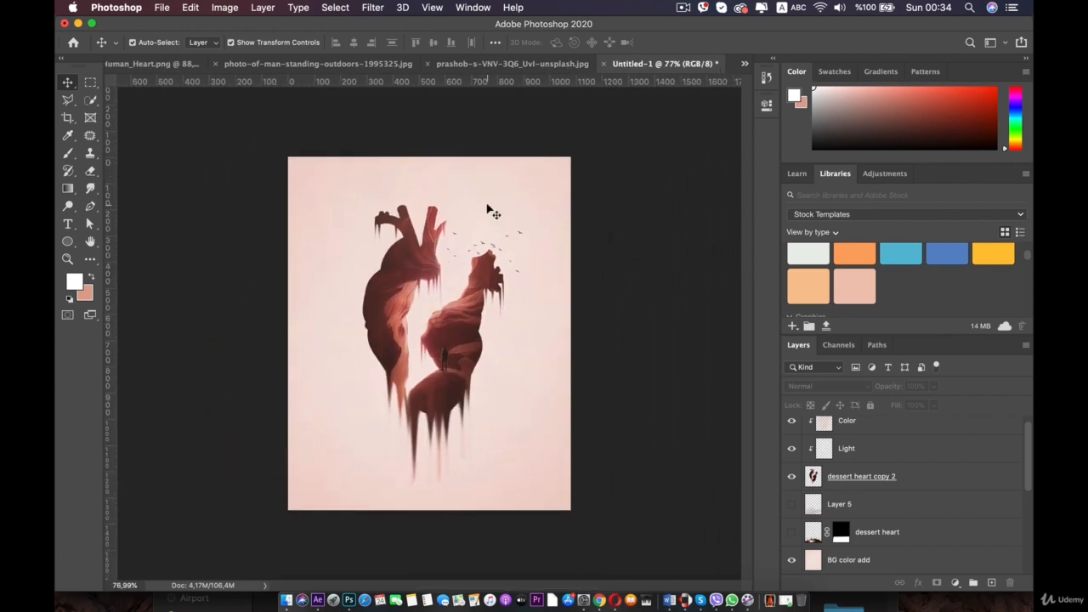
scroll(491, 211, up, 3)
key(space)
drag(390, 162, 396, 238)
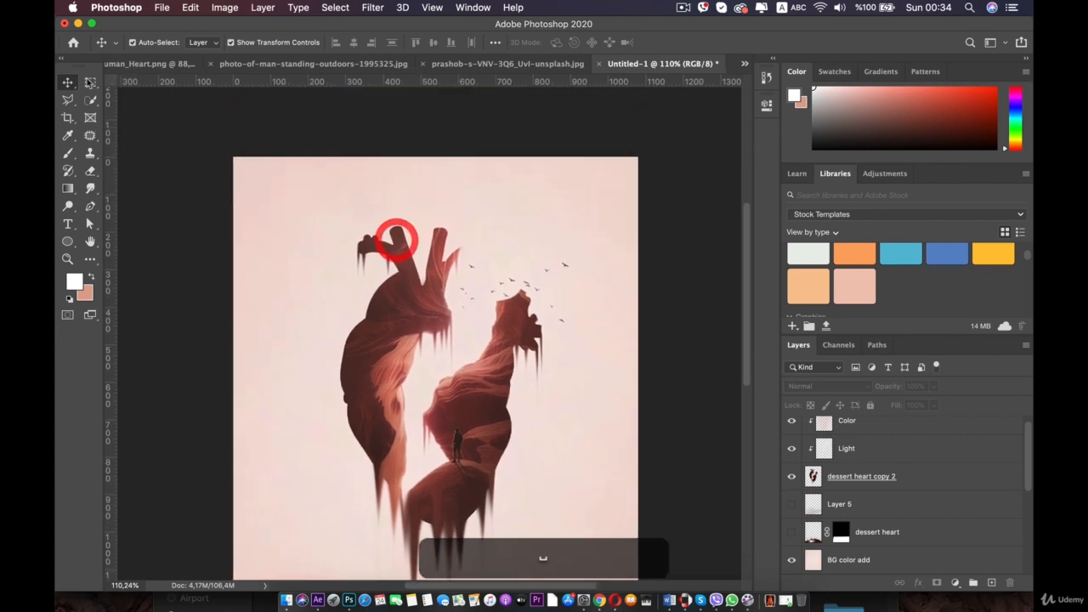
click(68, 224)
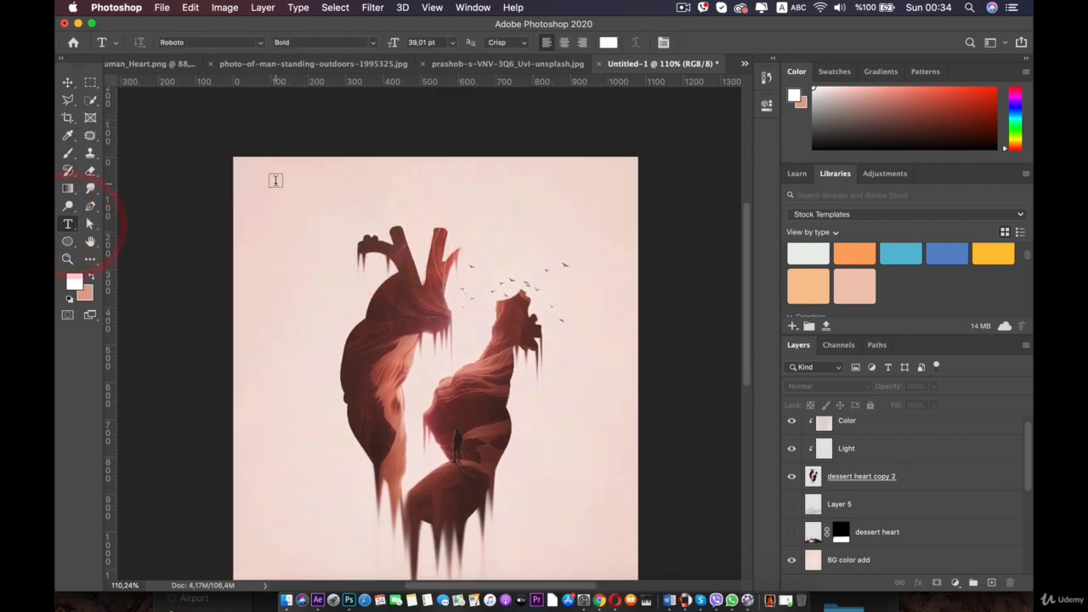
drag(275, 181, 340, 217)
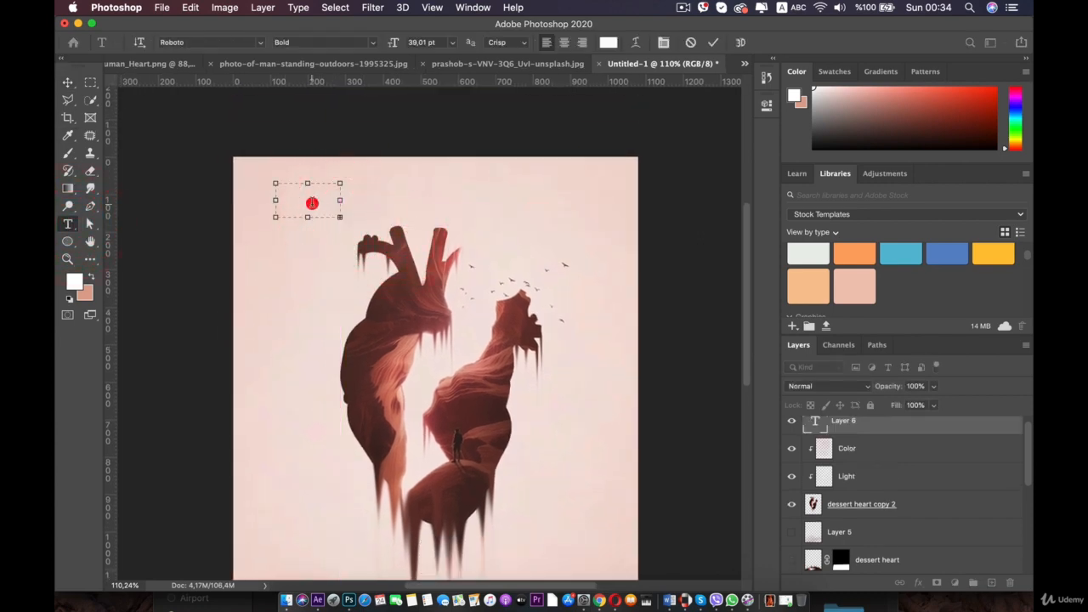
click(311, 203)
text(wswswswswswswswswsddddddddddddddddddddddAAAAAAAAAAAAAAA)
click(296, 195)
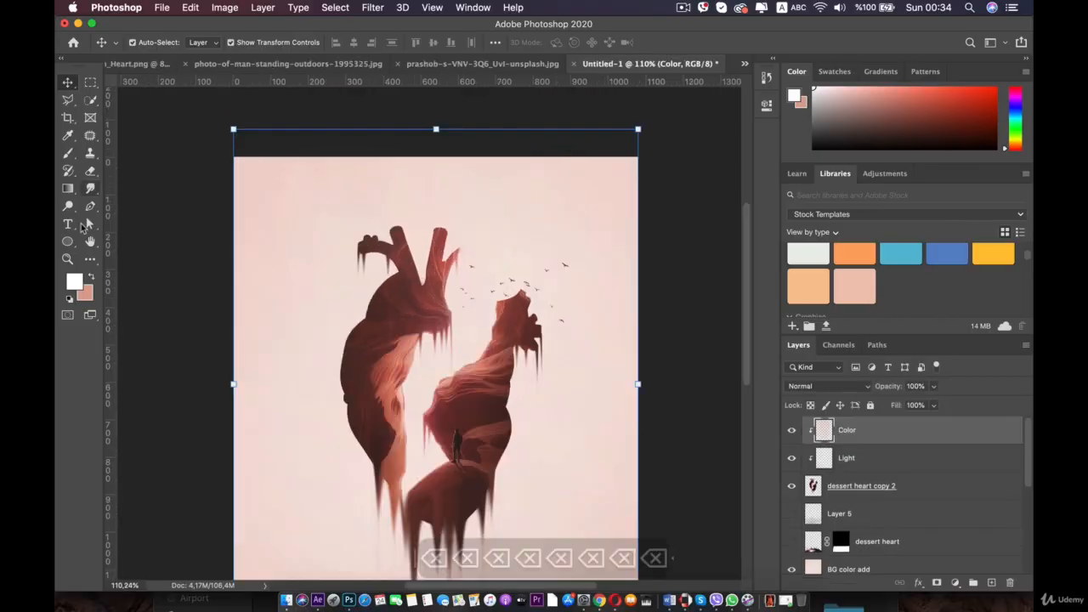
- Create a point text layer near the top of the canvas and type STONE HEART
click(68, 226)
click(303, 198)
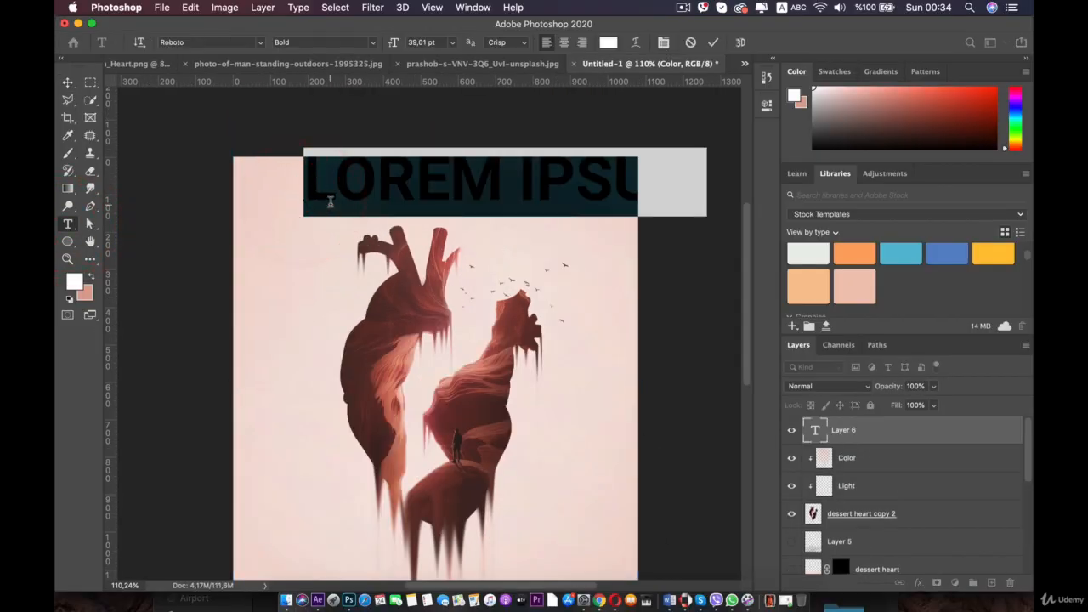
text(AQS)
key(BackSpace)
key(BackSpace)
key(BackSpace)
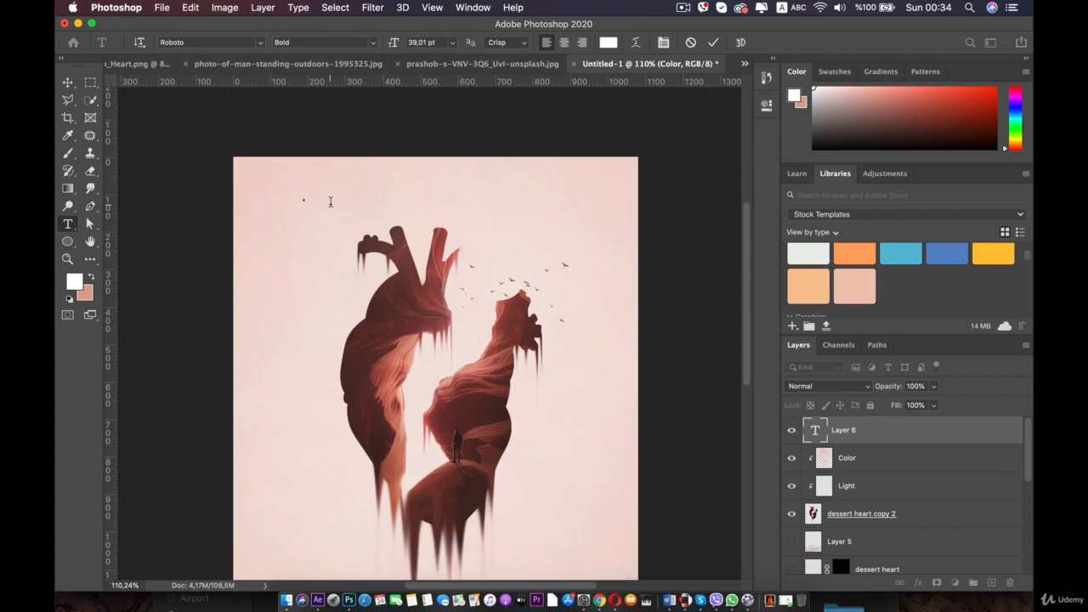
key(shift)
text(H)
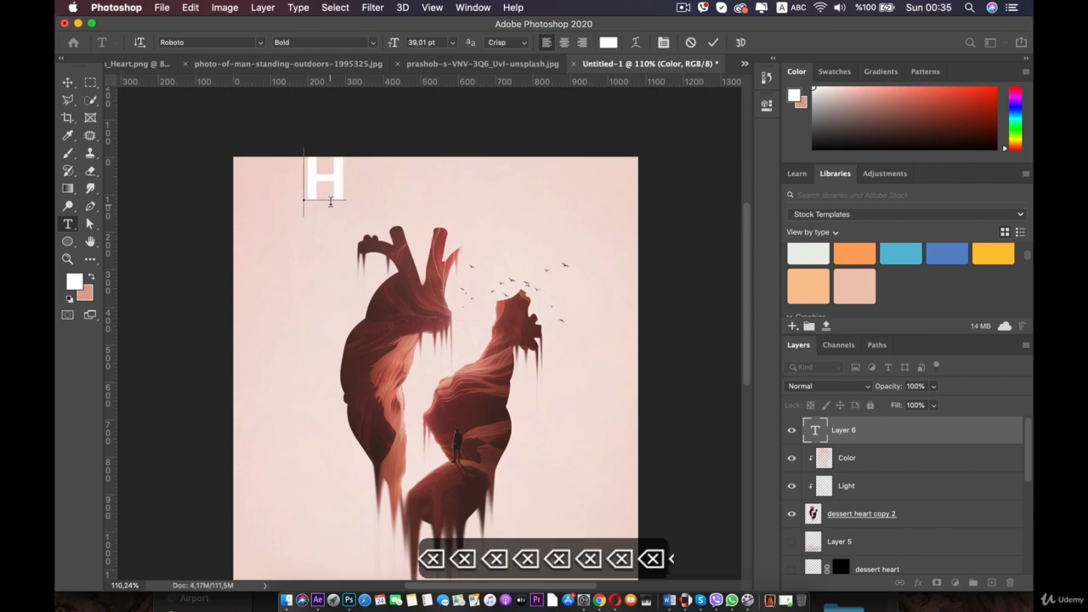
key(shift)
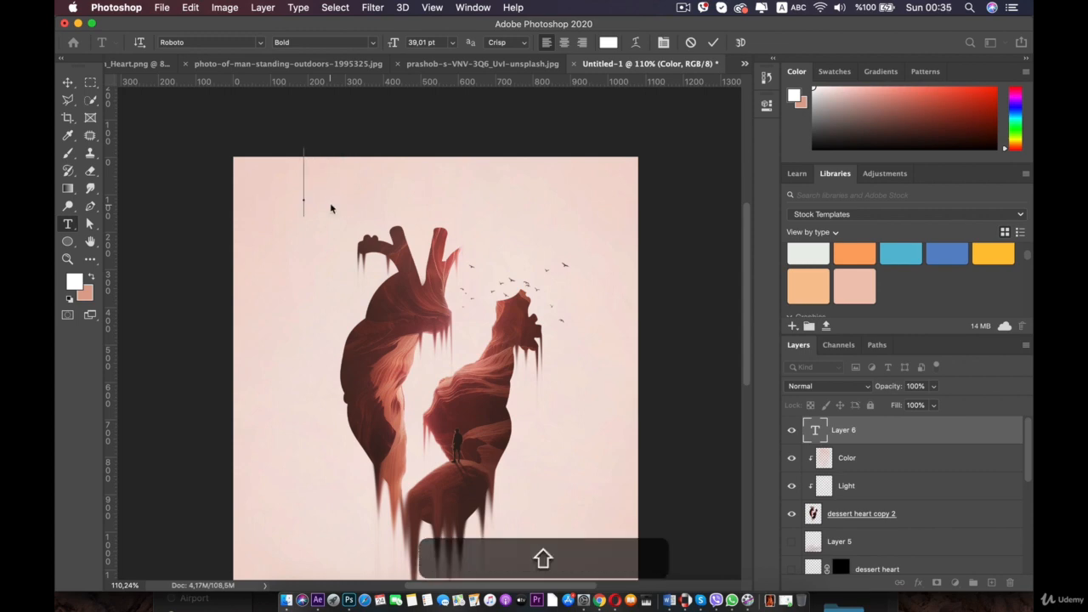
text(STONE HEA)
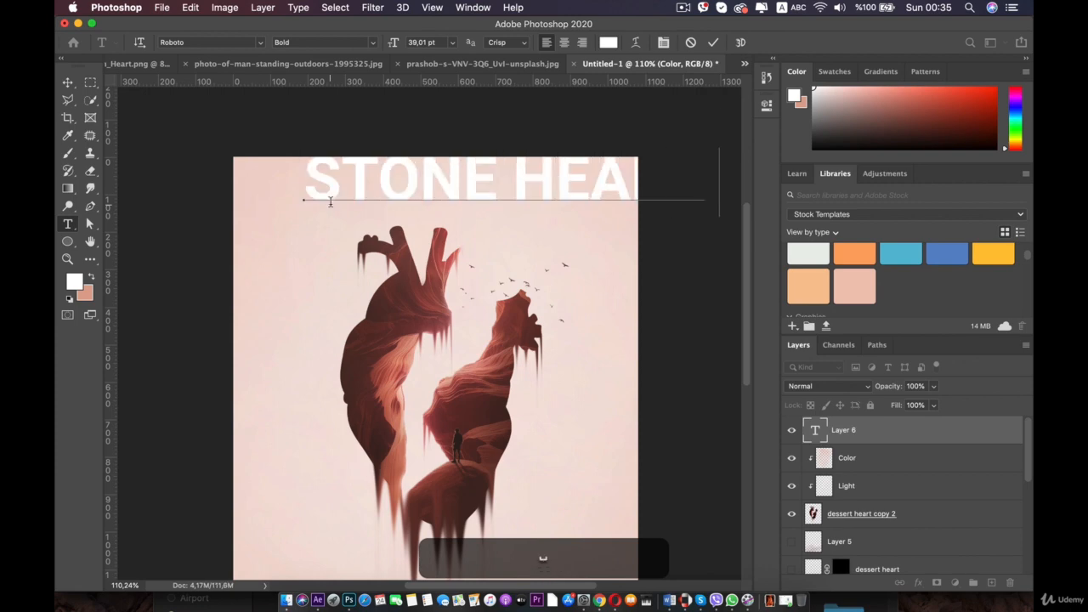
- Delete the stray trailing letter and resize the STONE HEART title to about 16 pt
key(super+a)
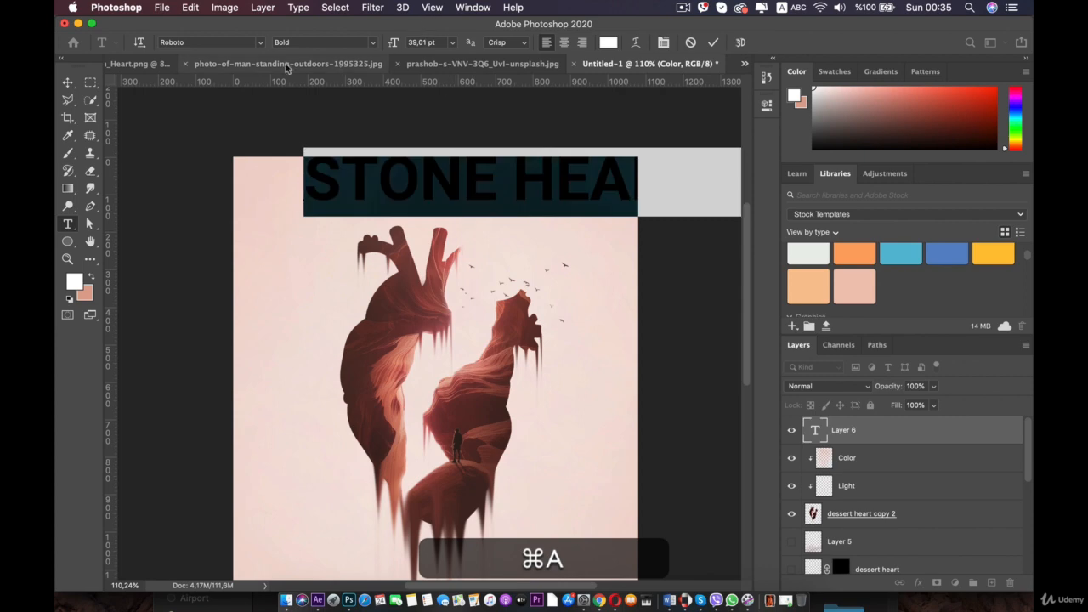
mouse_move(394, 43)
mouse_down()
mouse_move(374, 47)
mouse_move(382, 44)
mouse_up()
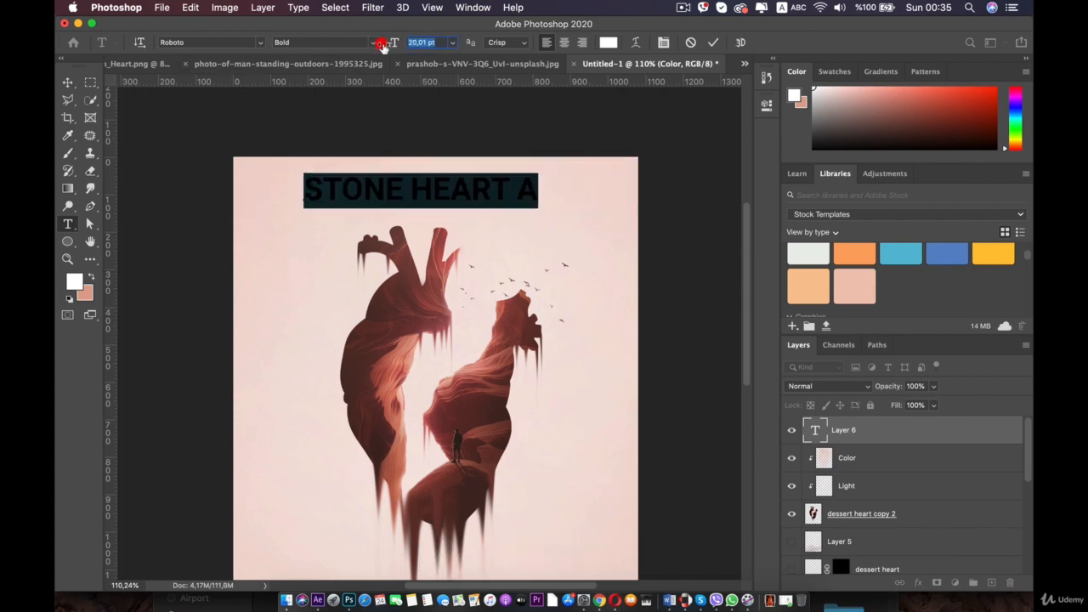
click(511, 189)
key(BackSpace)
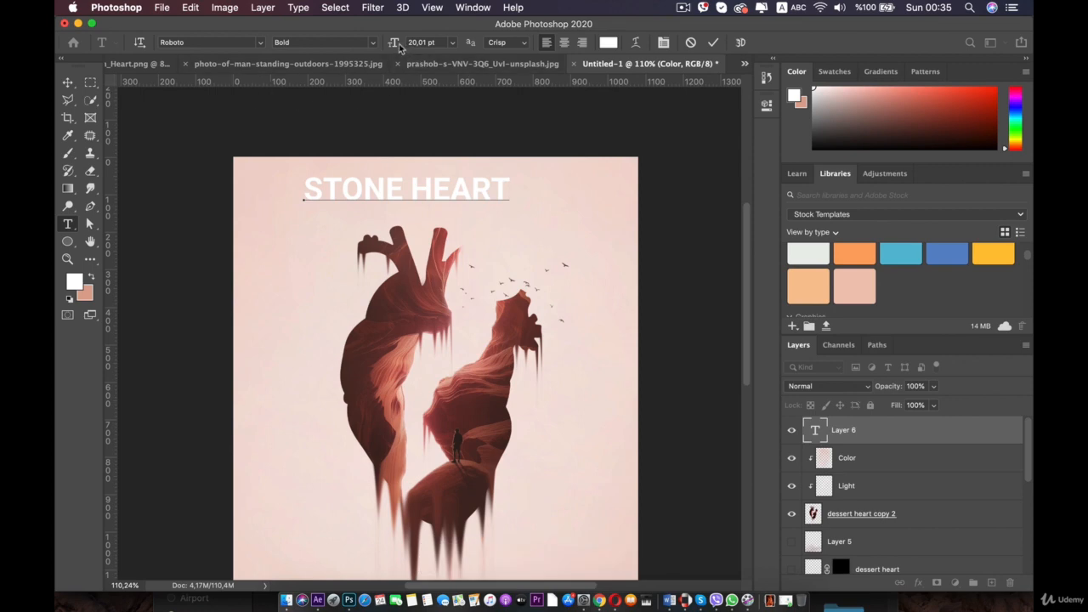
triple_click(446, 183)
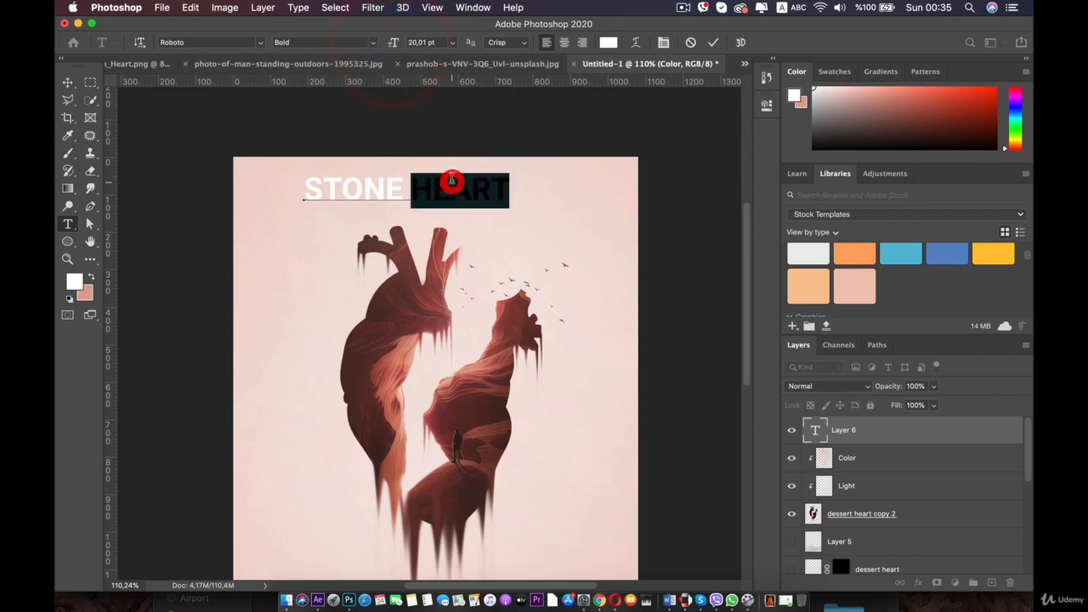
mouse_move(398, 49)
mouse_down()
mouse_move(476, 51)
mouse_move(272, 89)
mouse_up()
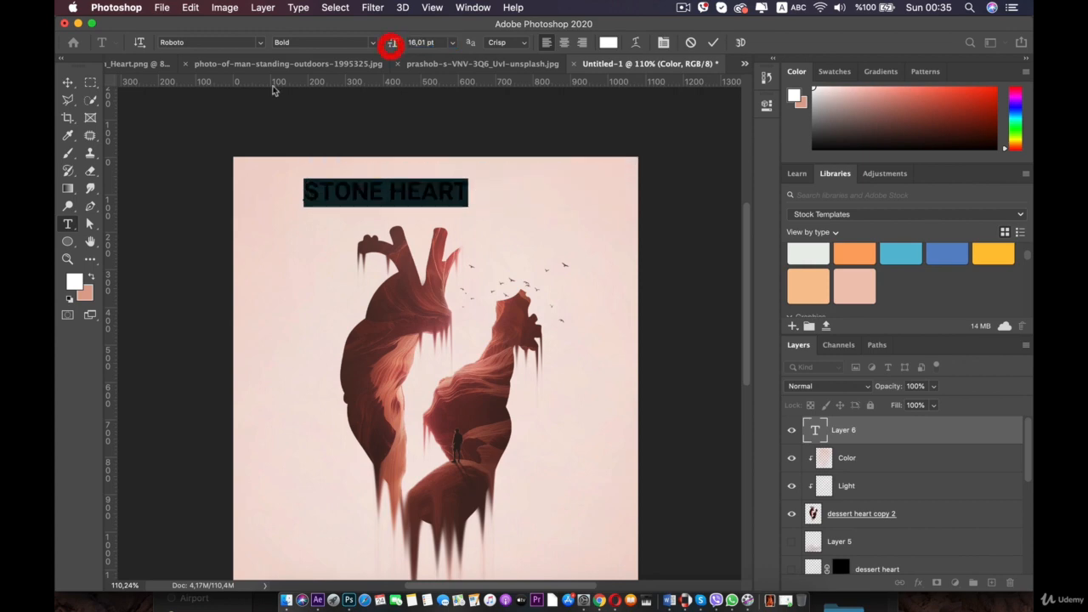
- Move the STONE HEART title into the canvas's top-left corner
click(67, 83)
drag(421, 196, 458, 187)
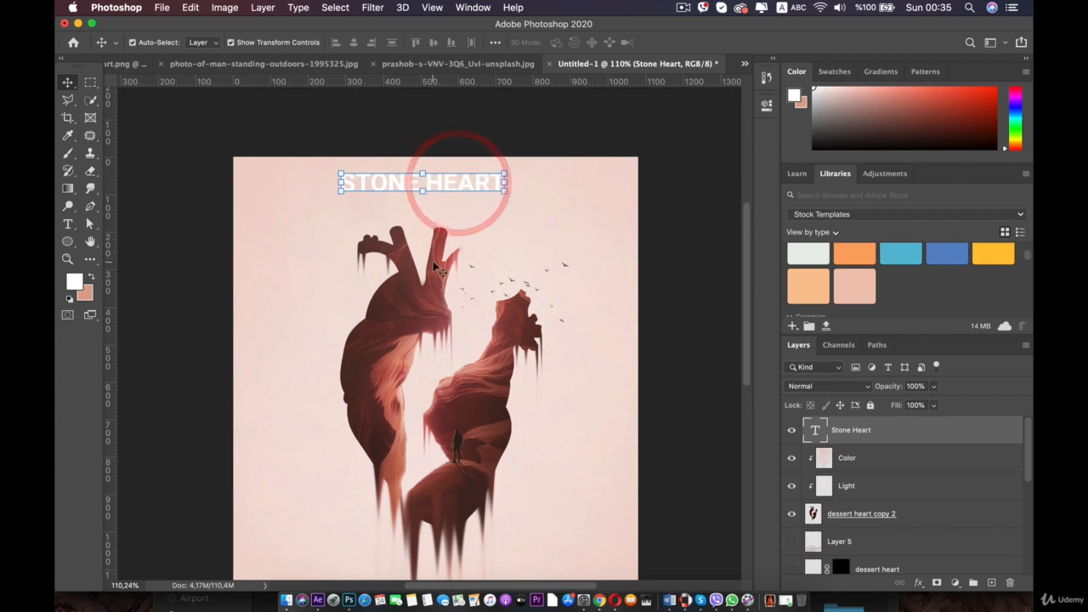
drag(451, 190, 390, 178)
double_click(363, 176)
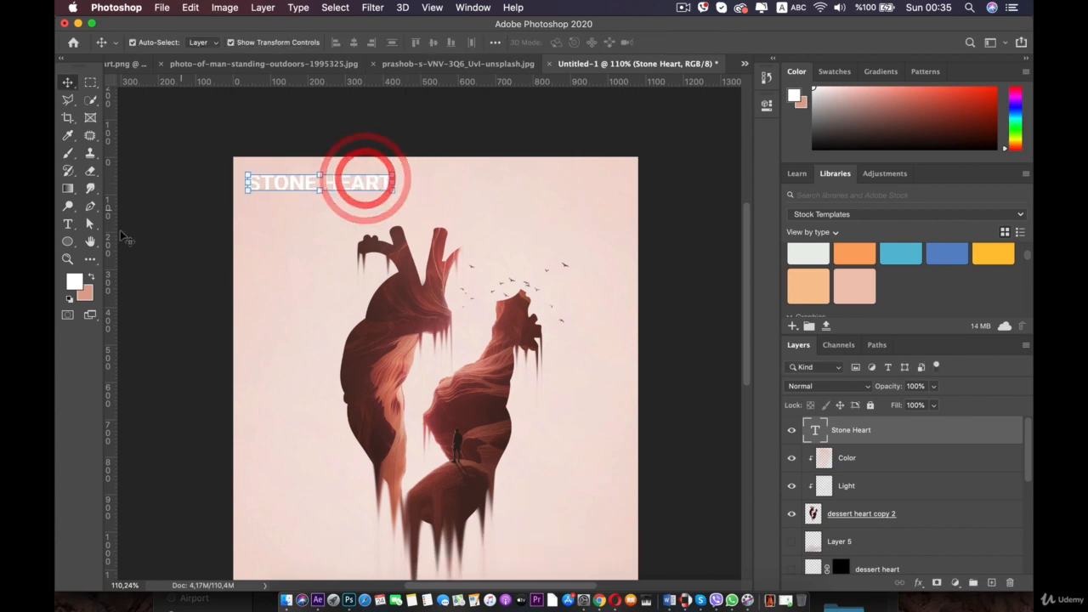
- Sample a dark red foreground colour from the heart image
click(69, 282)
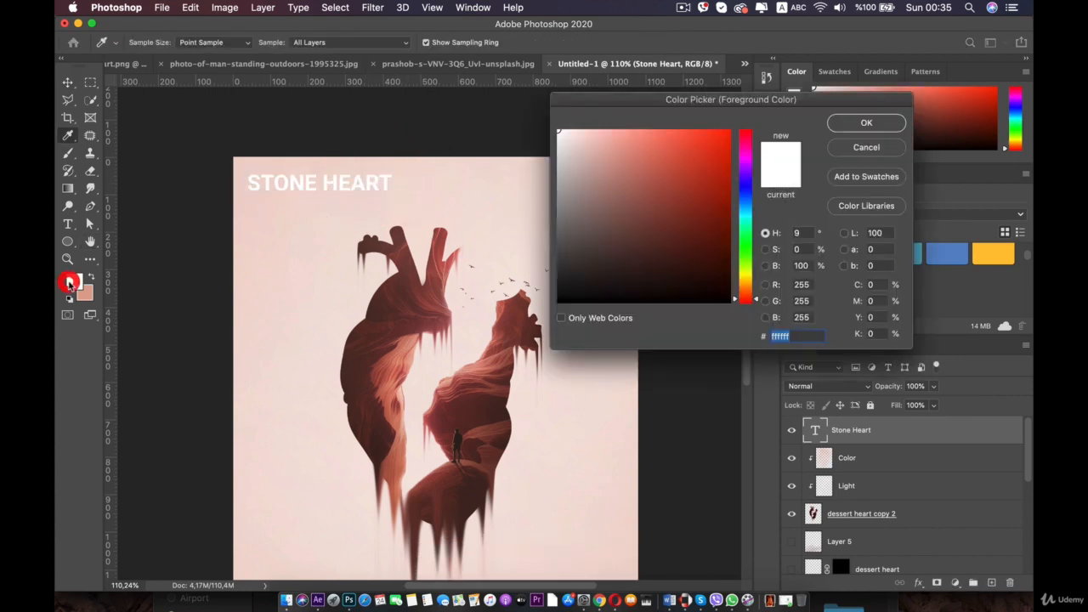
click(405, 344)
click(368, 340)
click(866, 122)
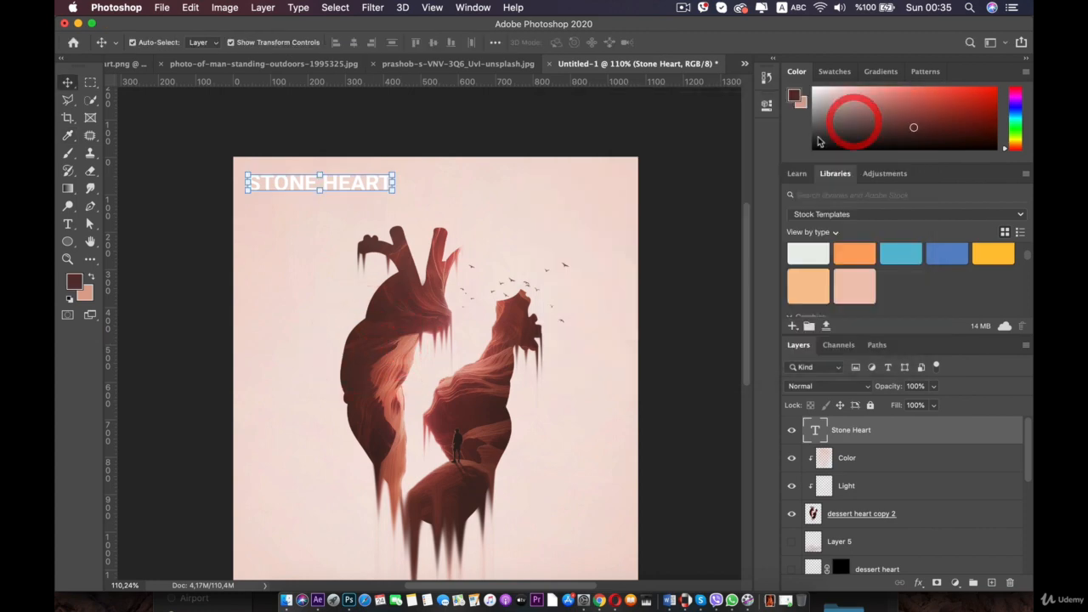
- Recolour the STONE HEART title with a dark red sampled from the heart image
double_click(357, 185)
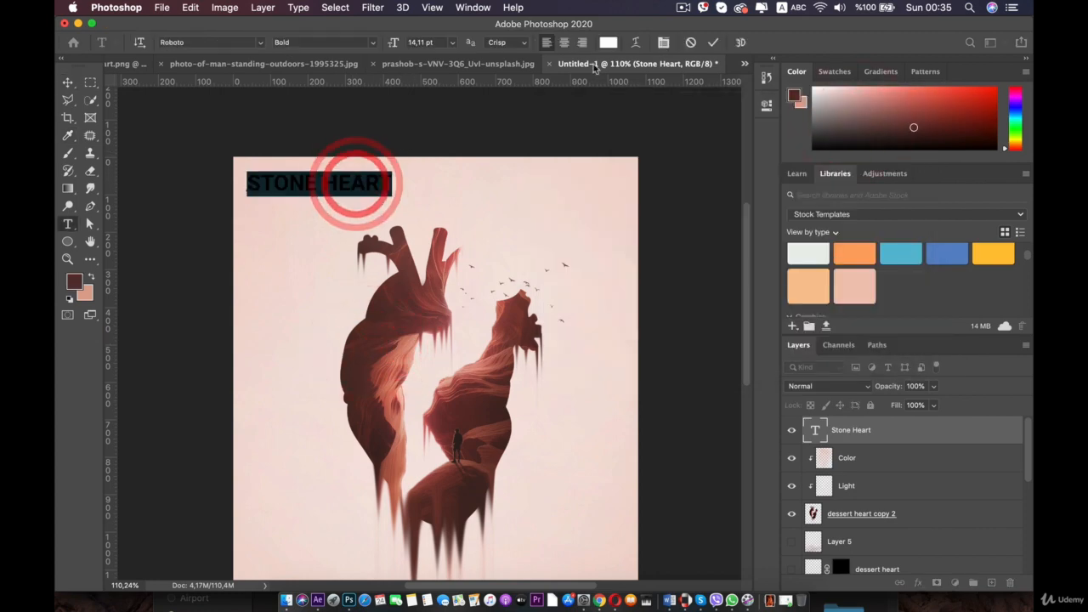
click(608, 42)
click(423, 282)
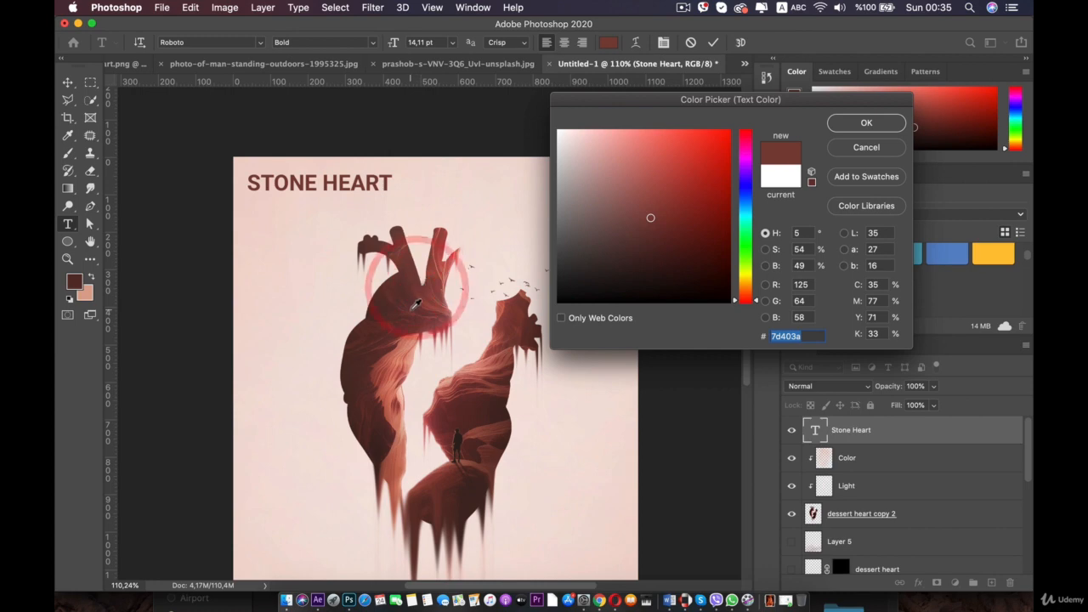
click(412, 346)
click(377, 373)
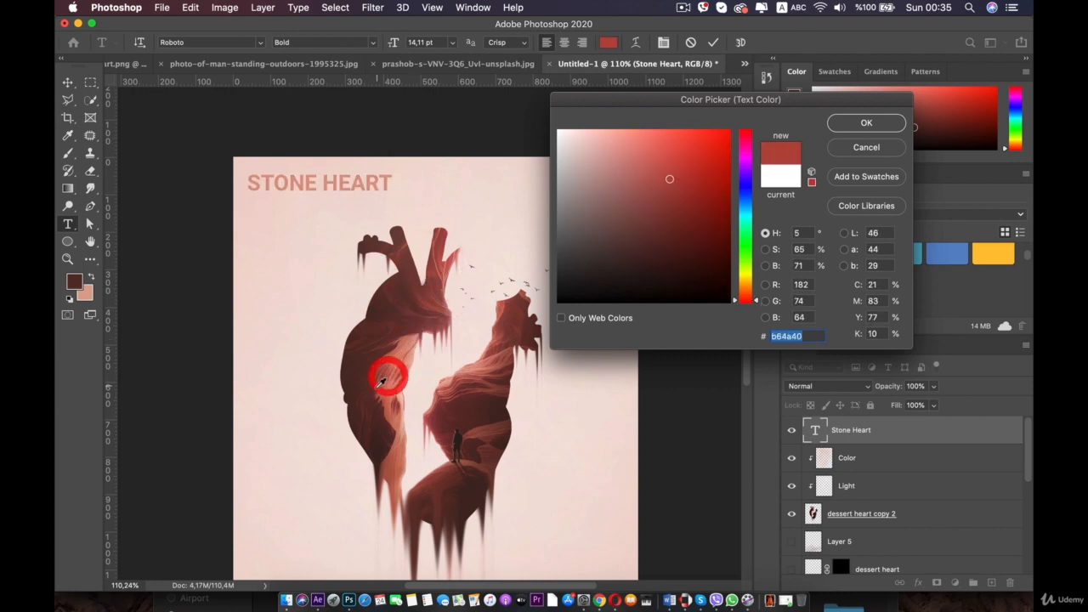
click(371, 381)
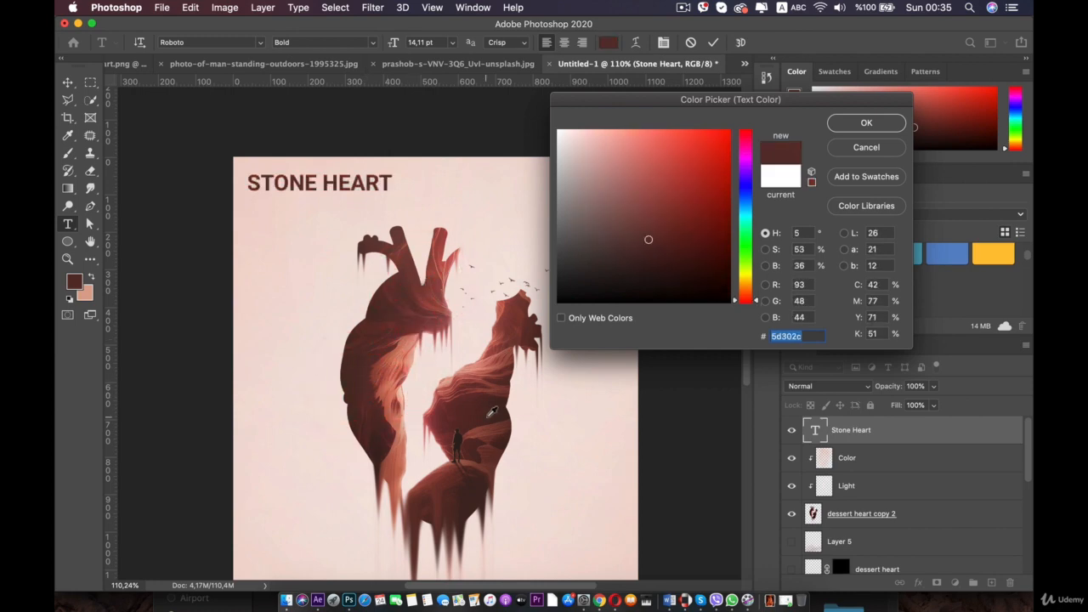
click(441, 412)
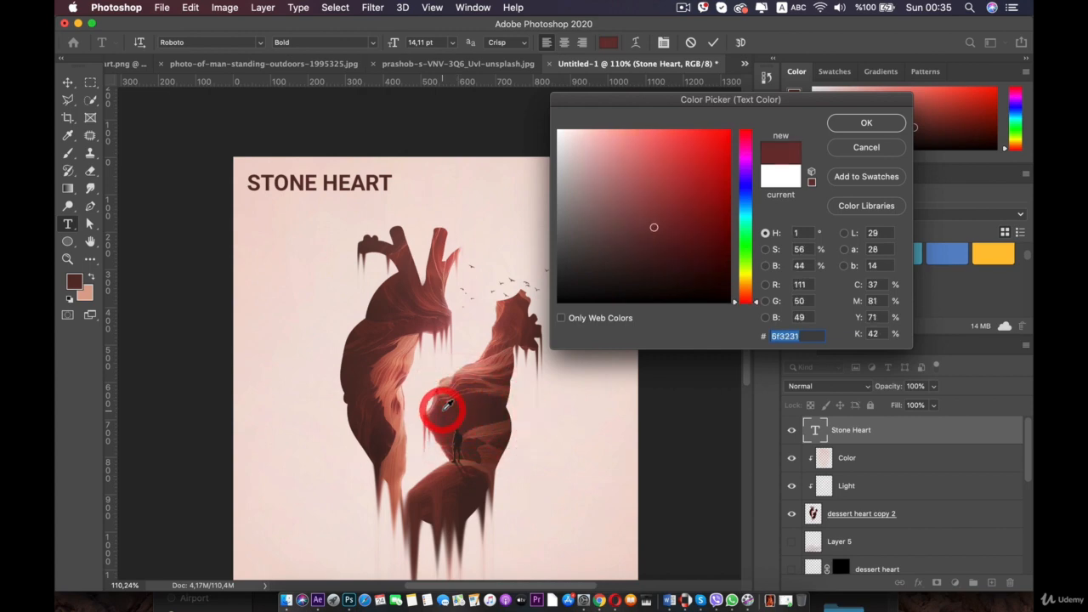
click(860, 125)
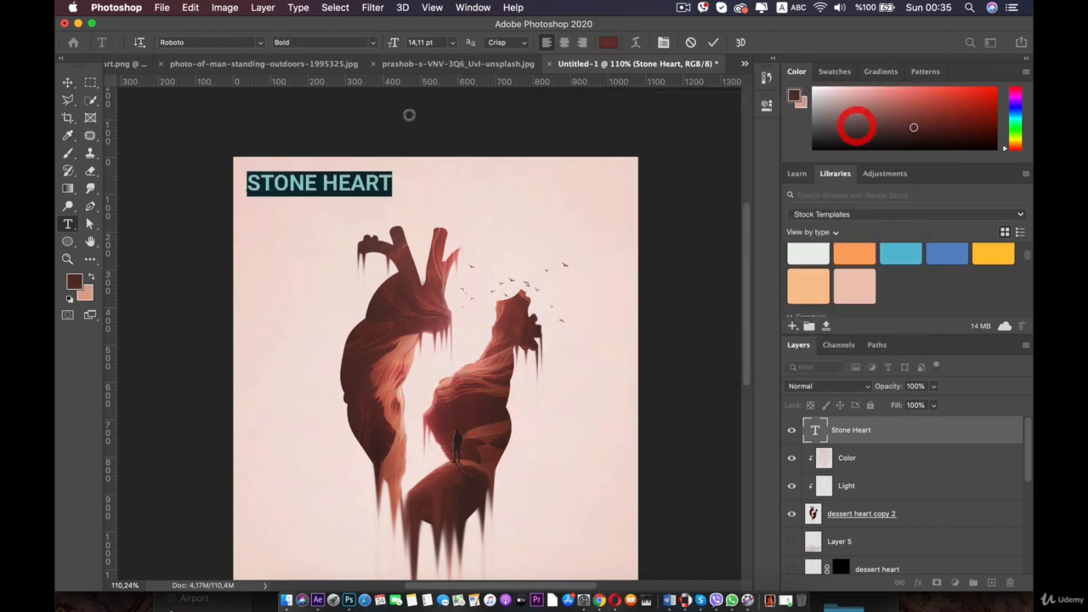
- Duplicate the title into the top-right corner and replace the copy's text with 106
click(68, 82)
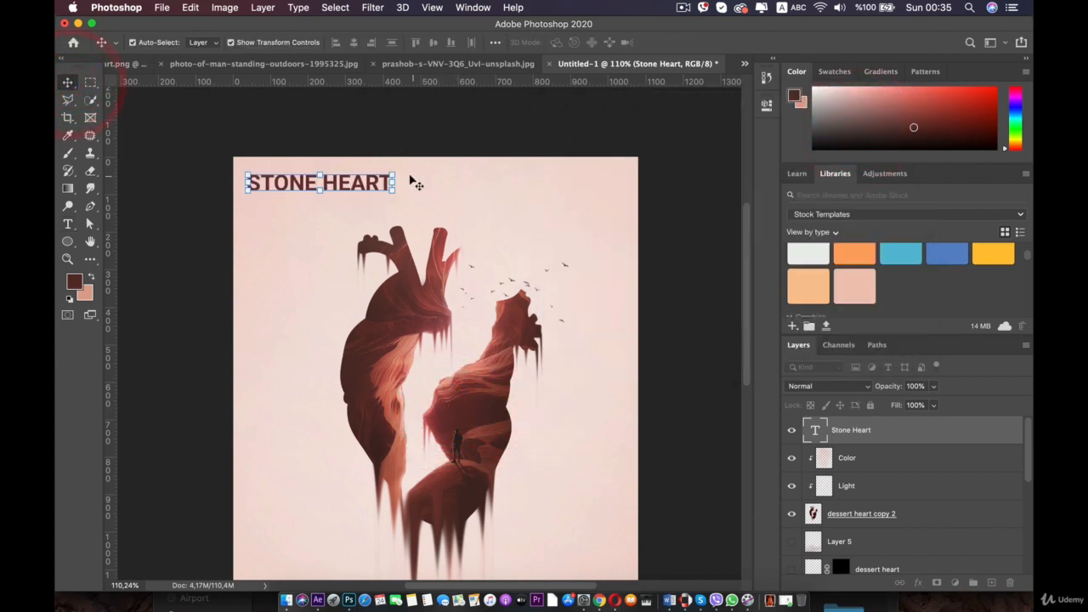
drag(391, 182, 600, 179)
double_click(306, 179)
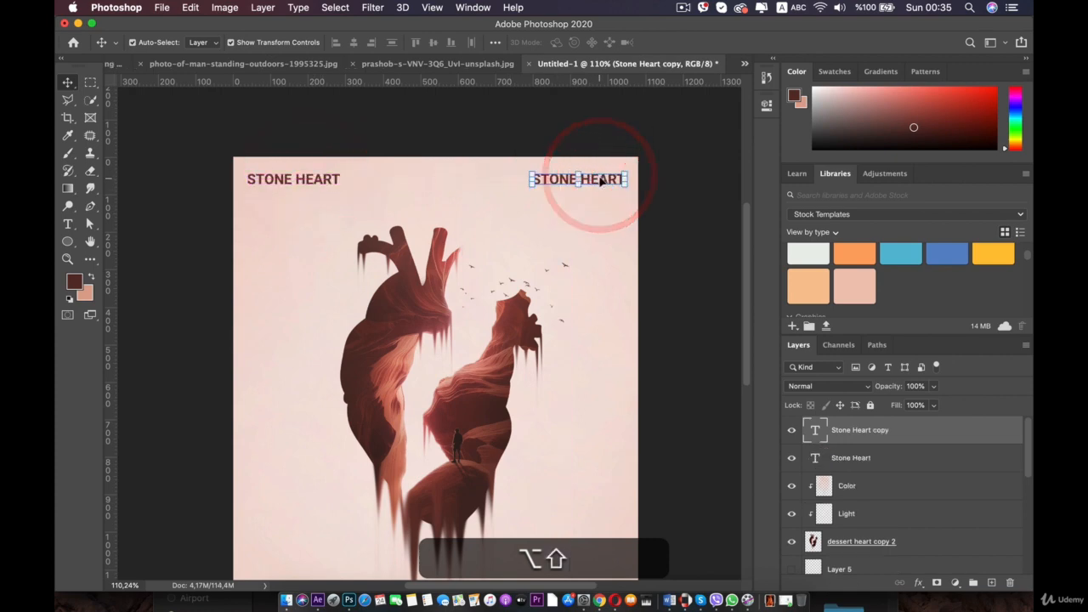
double_click(599, 178)
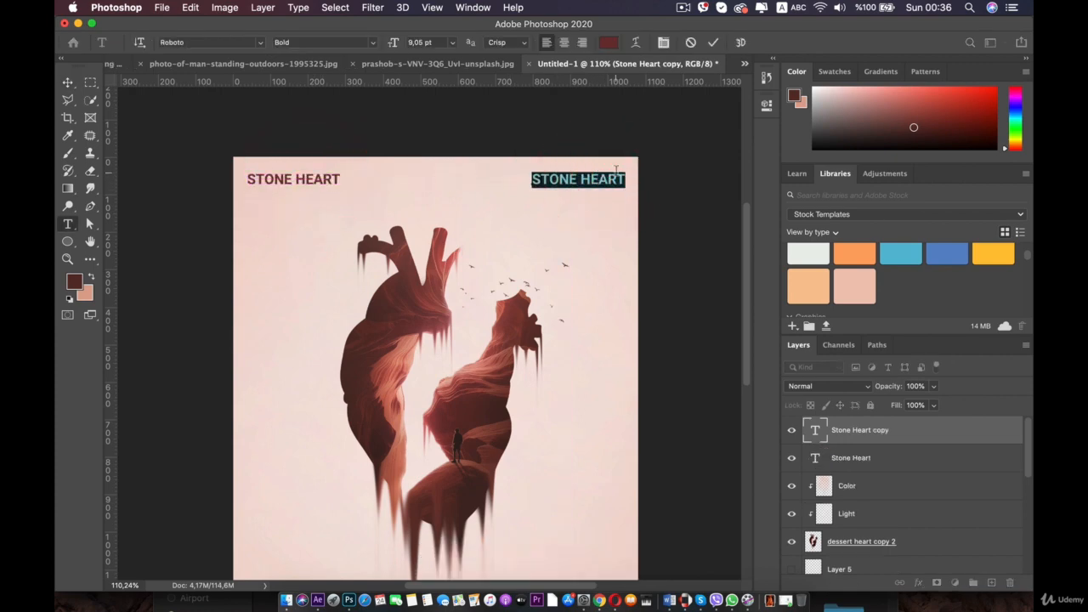
text(106)
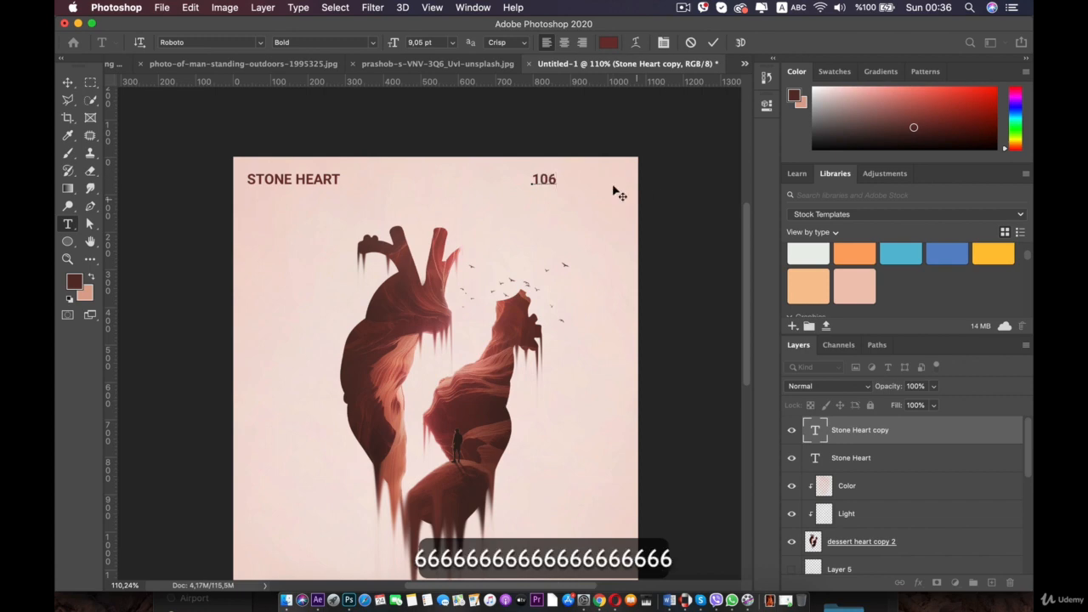
- Enlarge the 106 text's font size and place it snugly in the canvas's top-right corner
click(65, 83)
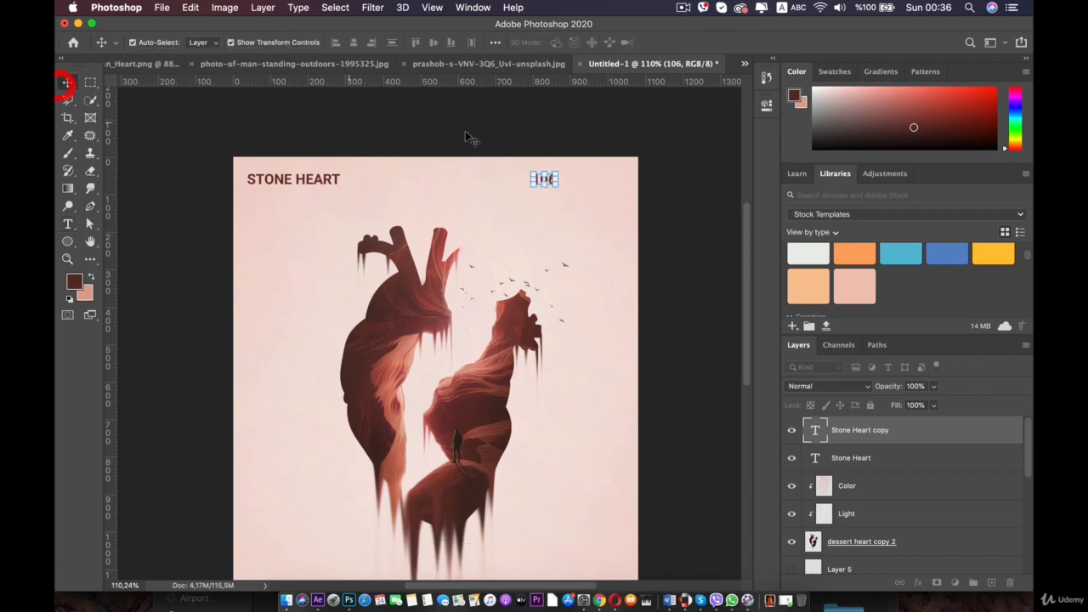
double_click(549, 180)
click(401, 49)
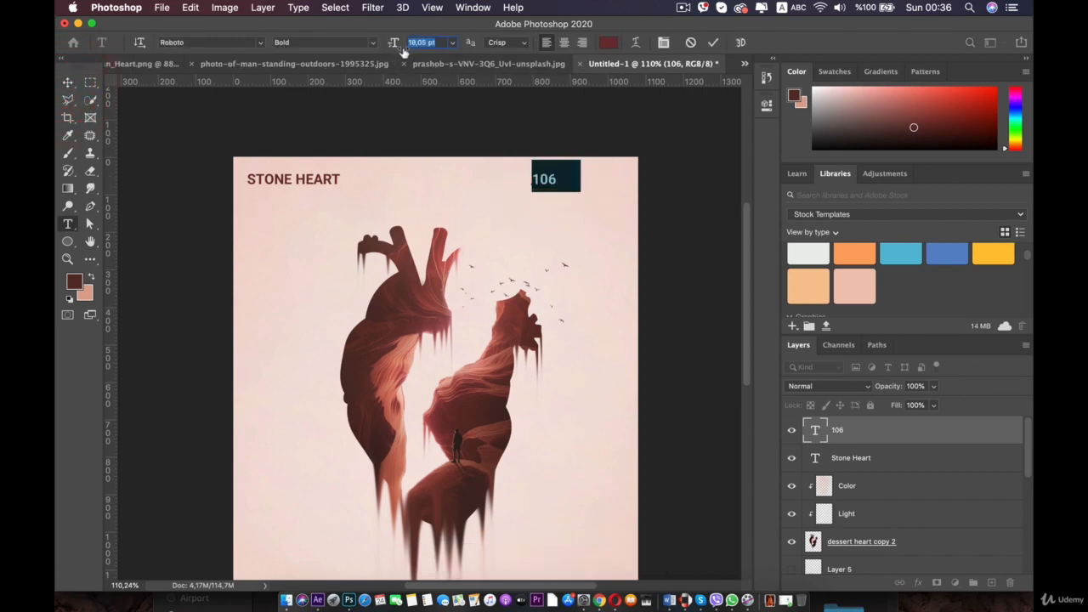
drag(403, 52, 409, 51)
click(69, 83)
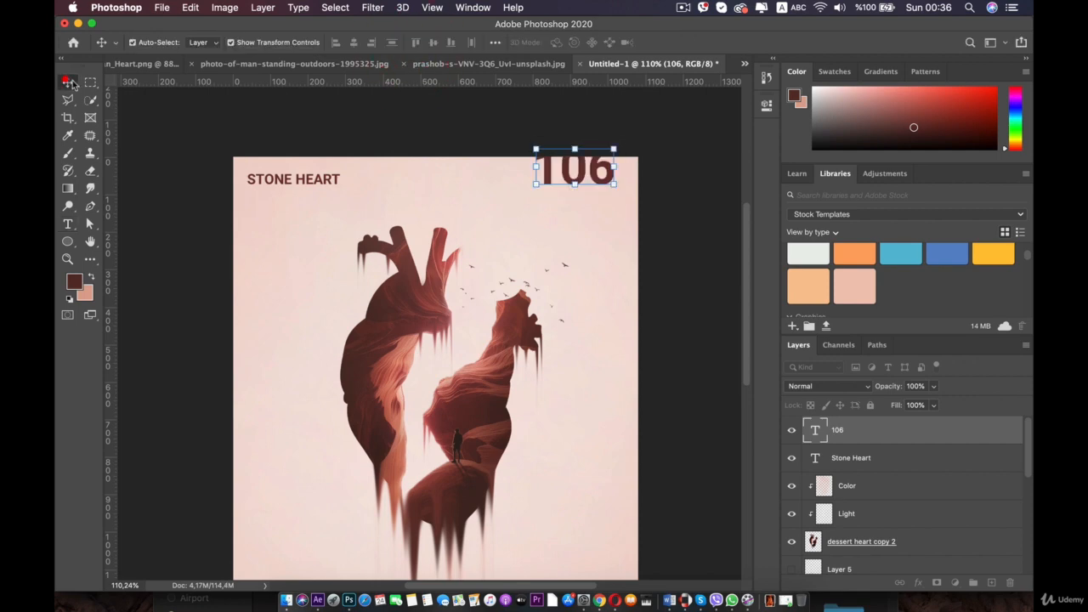
drag(559, 174, 602, 191)
click(350, 192)
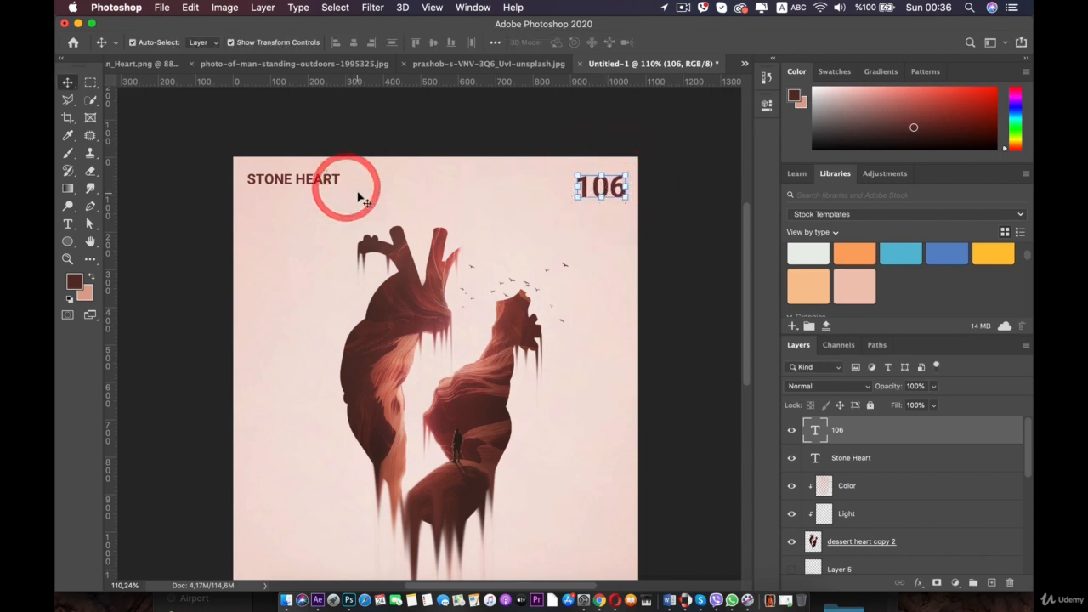
- Duplicate the STONE HEART title to the left side of the canvas and retype it as MAY 23 2020
scroll(388, 202, down, 3)
scroll(333, 146, up, 2)
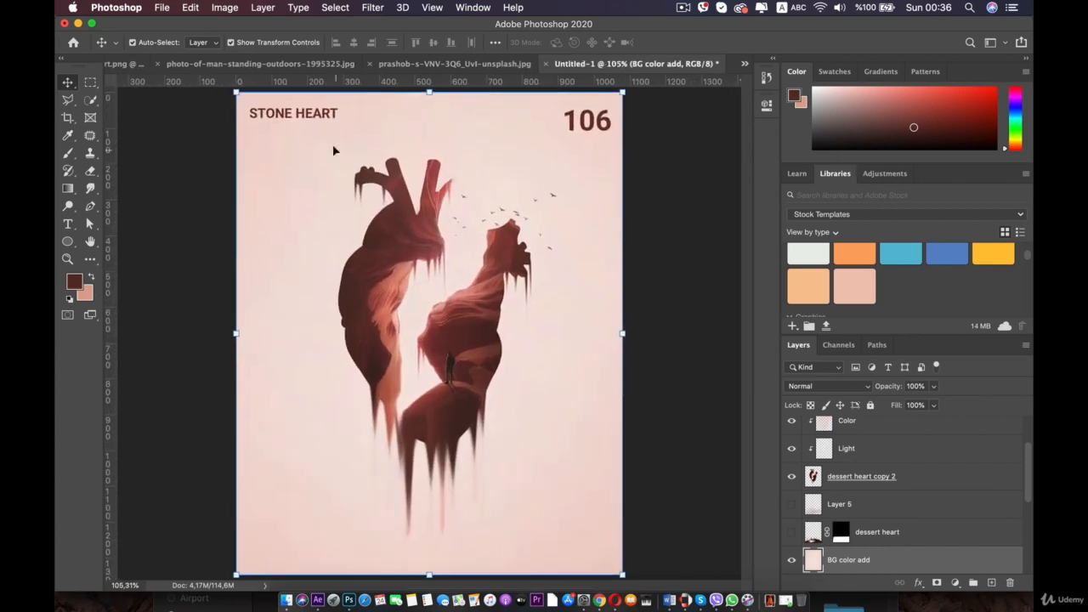
click(326, 108)
click(294, 107)
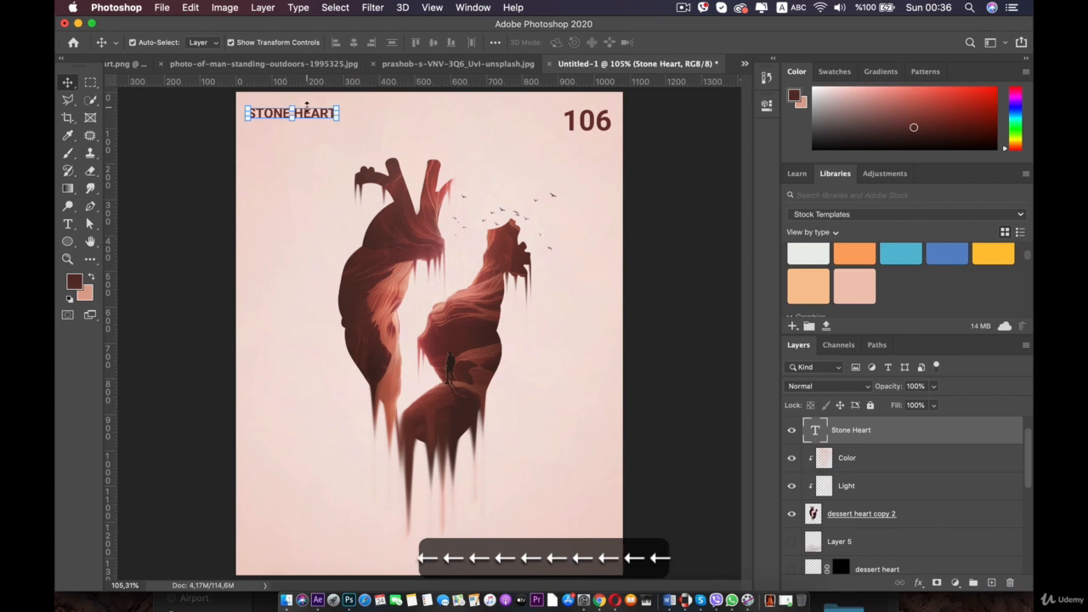
key(alt)
drag(322, 116, 299, 316)
double_click(299, 314)
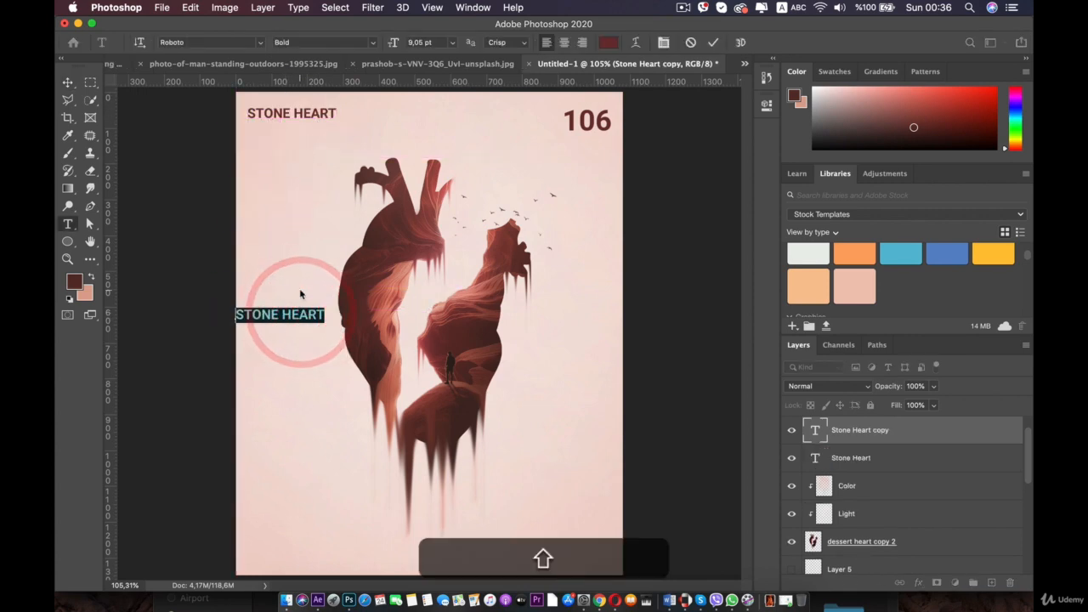
text(MAY)
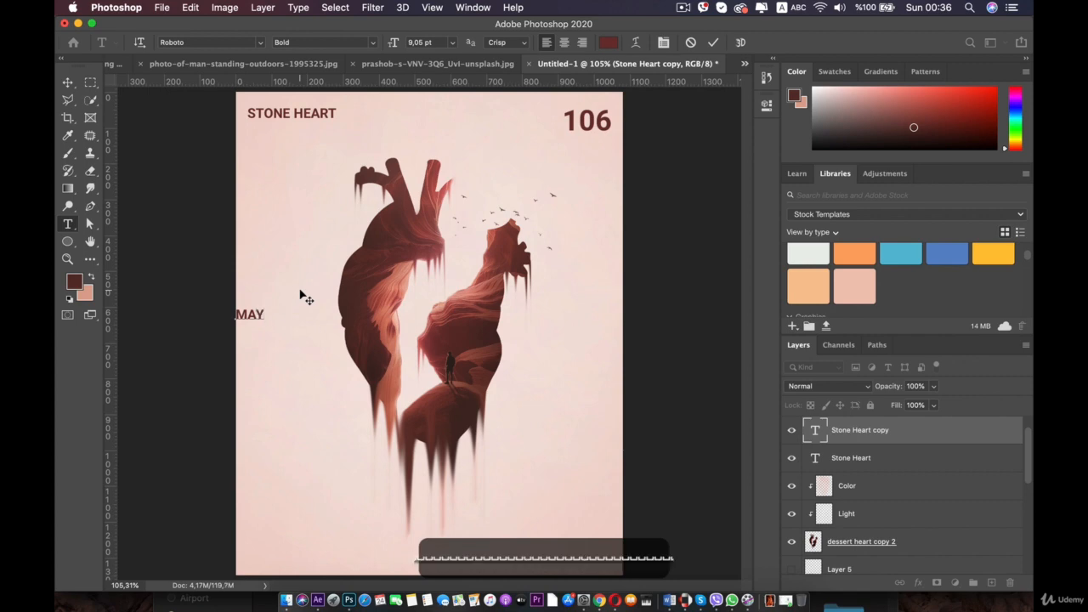
text( 23 2020)
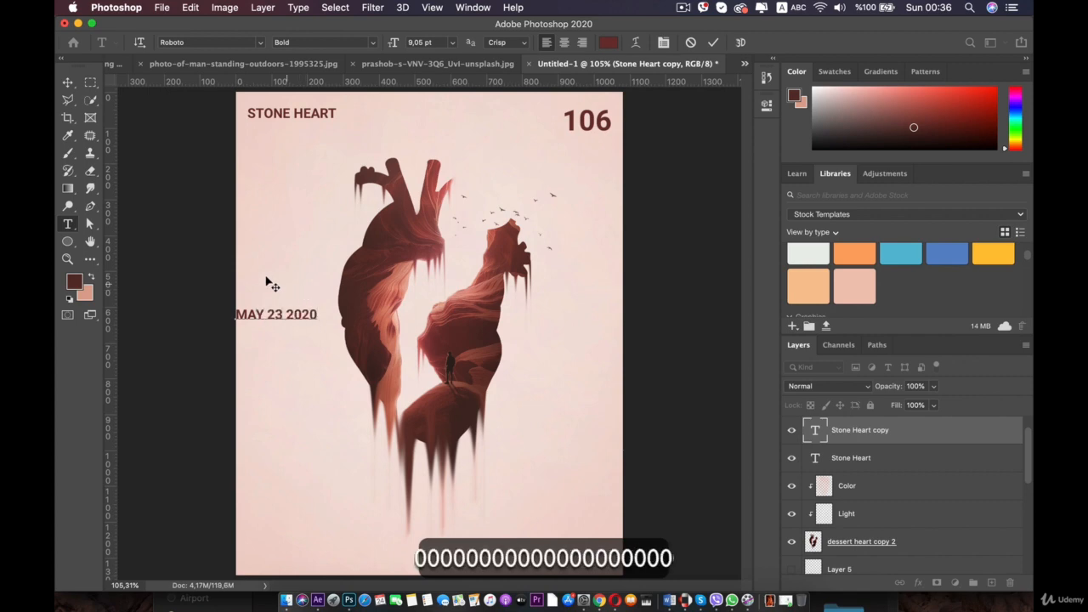
- Rotate the date text -90° so it runs vertically along the canvas's left edge
click(67, 83)
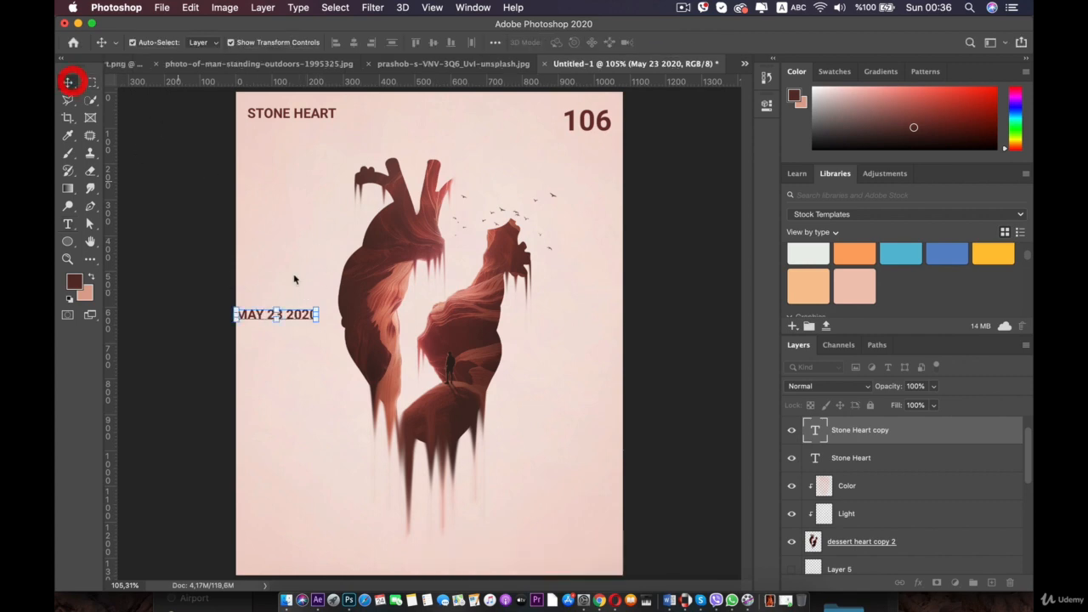
drag(326, 308, 260, 209)
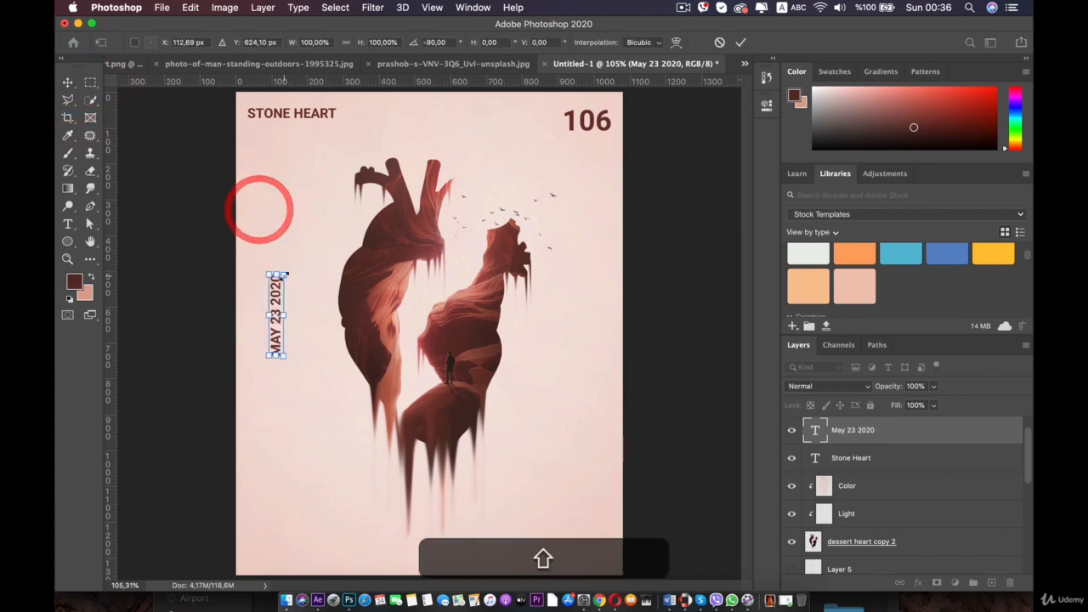
drag(279, 284, 607, 321)
double_click(247, 321)
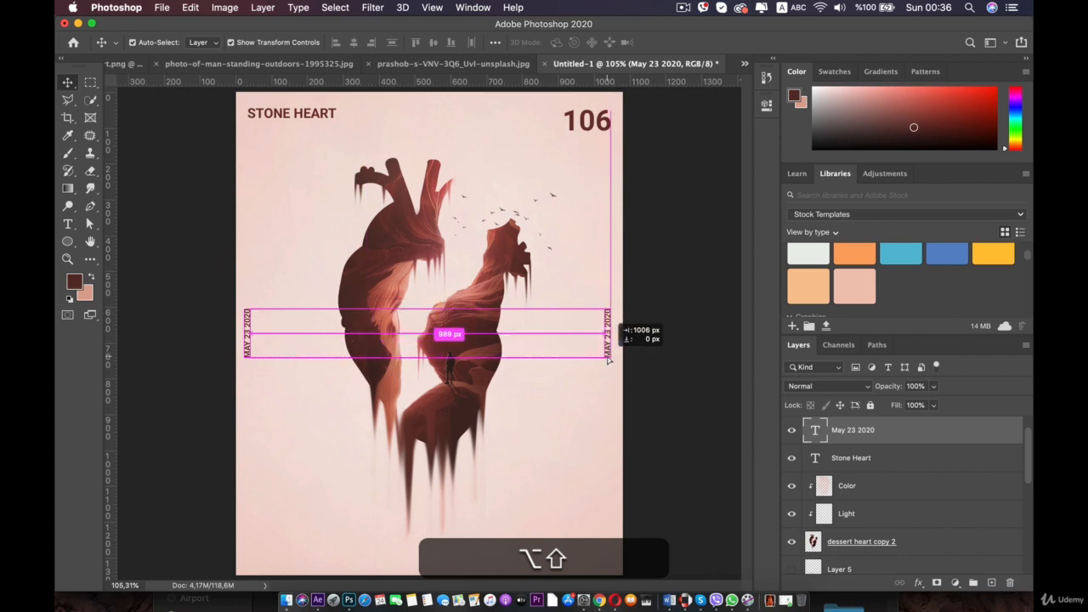
- Duplicate the vertical date to the right edge and retype the copy as PHOTOSHOP MEGA COURSE
drag(608, 360, 607, 354)
double_click(607, 346)
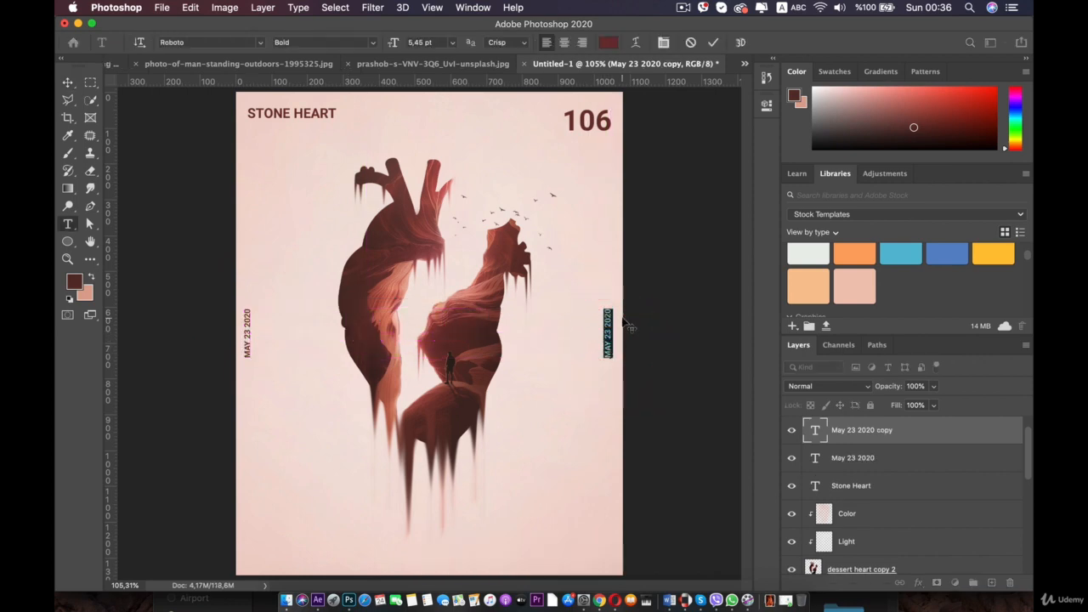
text(PHO)
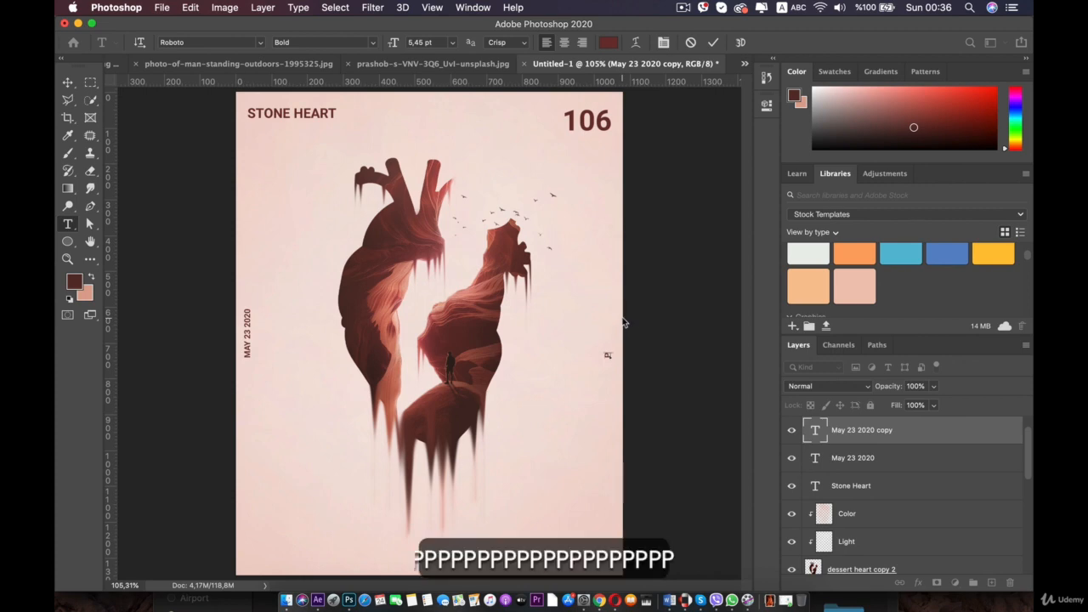
text(TOSHOP MEGA COURSE)
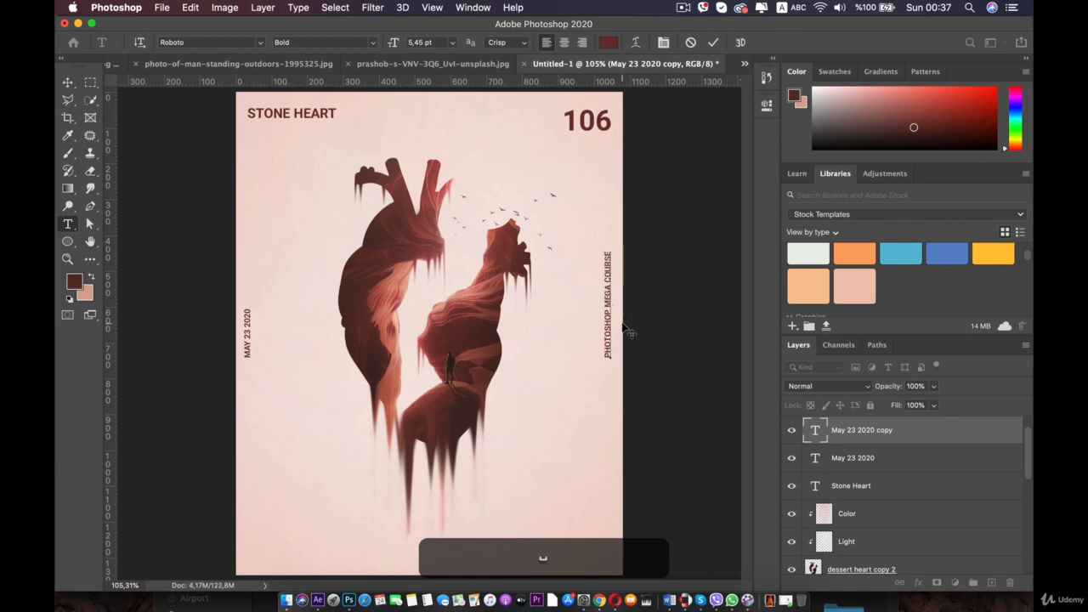
key(super+Return)
key(v)
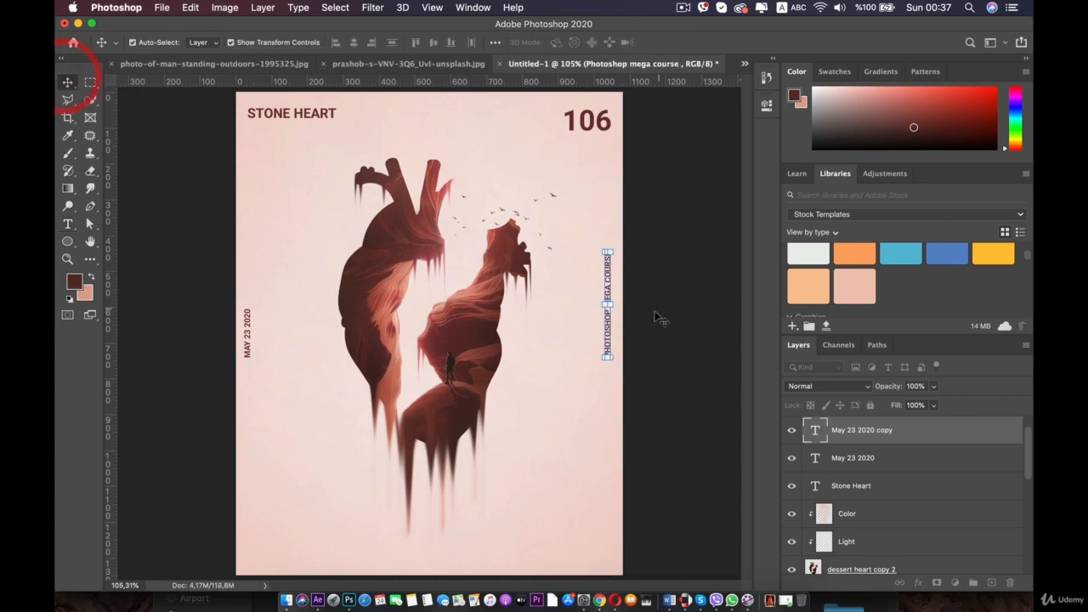
- Move the PHOTOSHOP MEGA COURSE text down along the right edge to line up with the date
drag(607, 338, 607, 369)
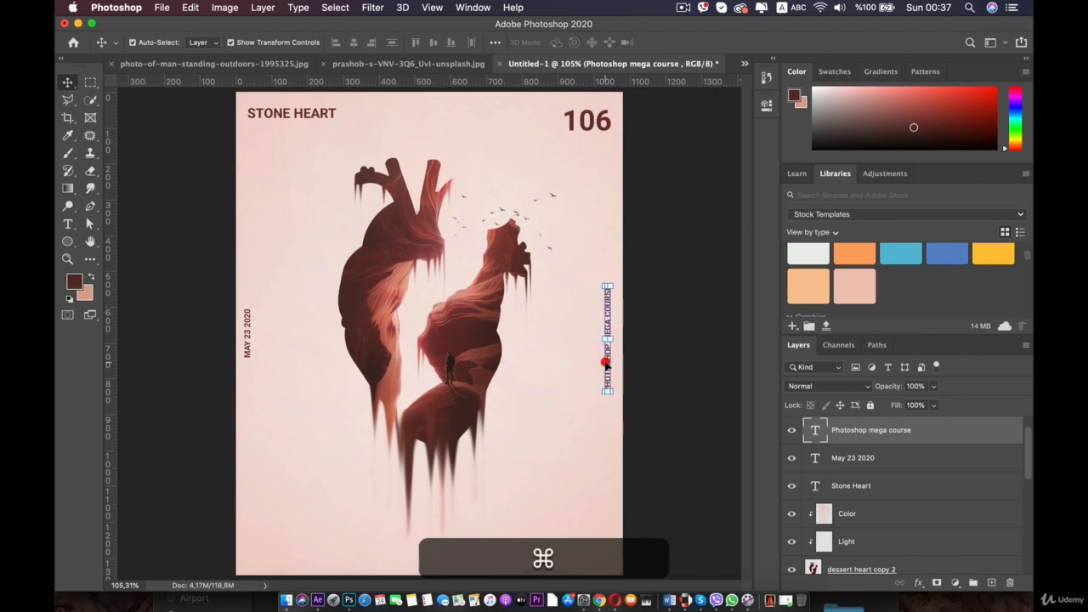
double_click(606, 357)
click(67, 81)
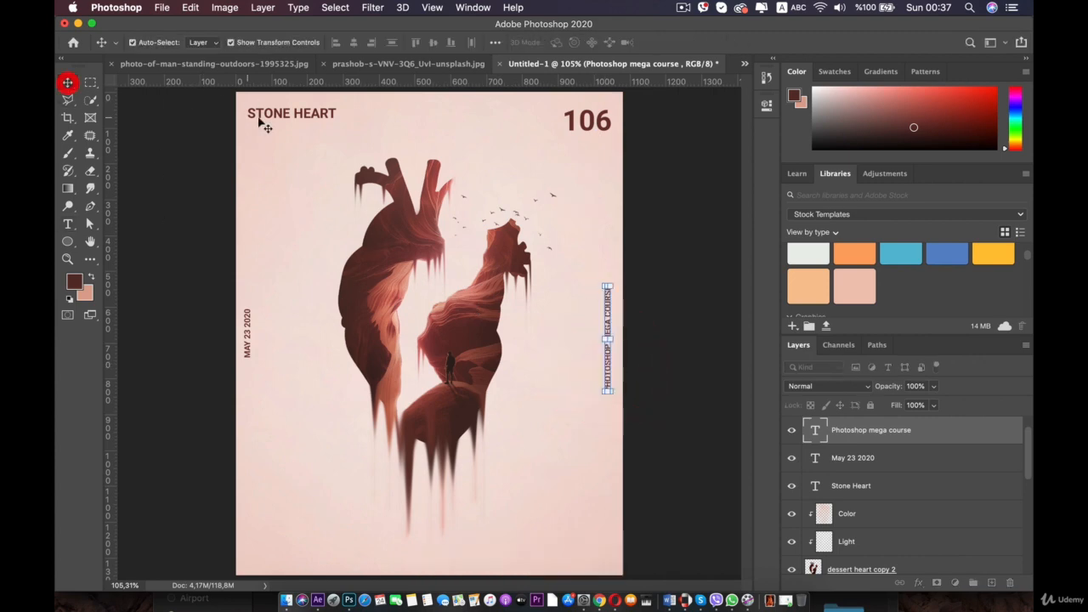
- Duplicate the date to the bottom centre of the canvas and rotate the copy to run horizontally
click(247, 326)
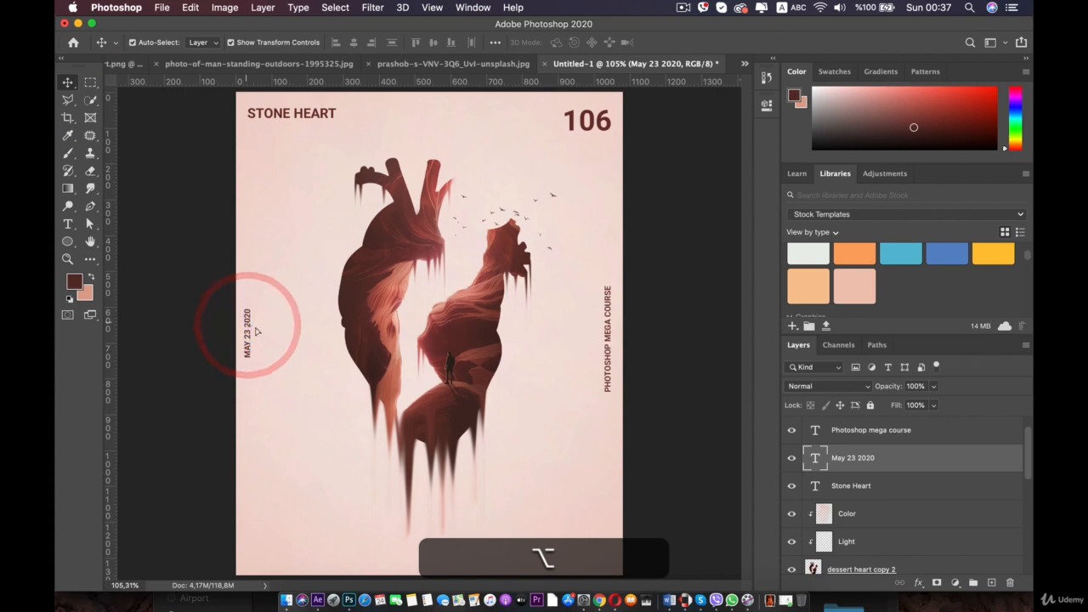
drag(249, 326, 415, 548)
double_click(414, 537)
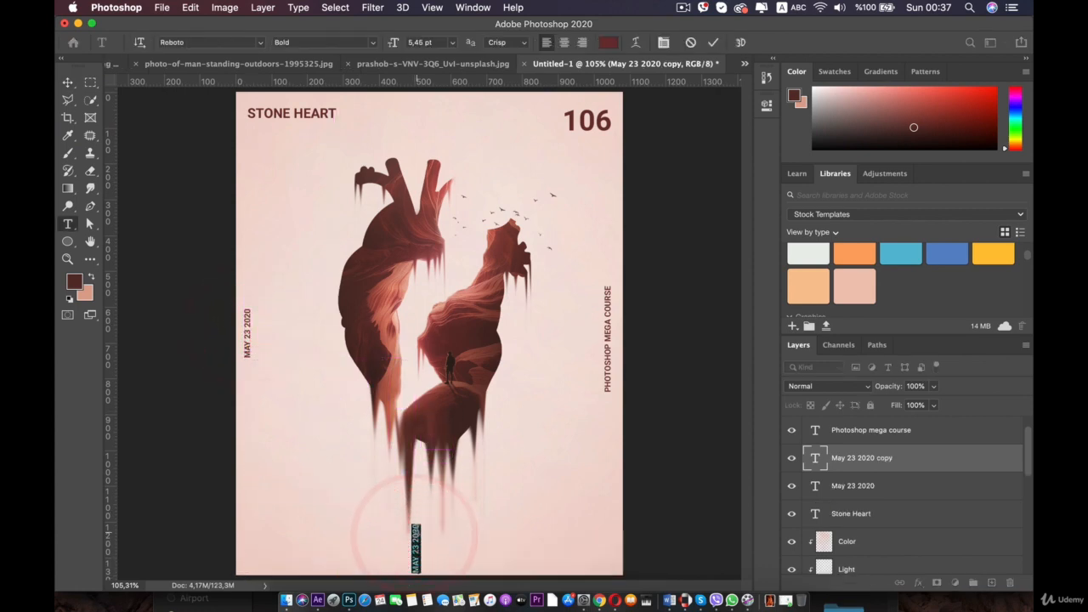
click(67, 83)
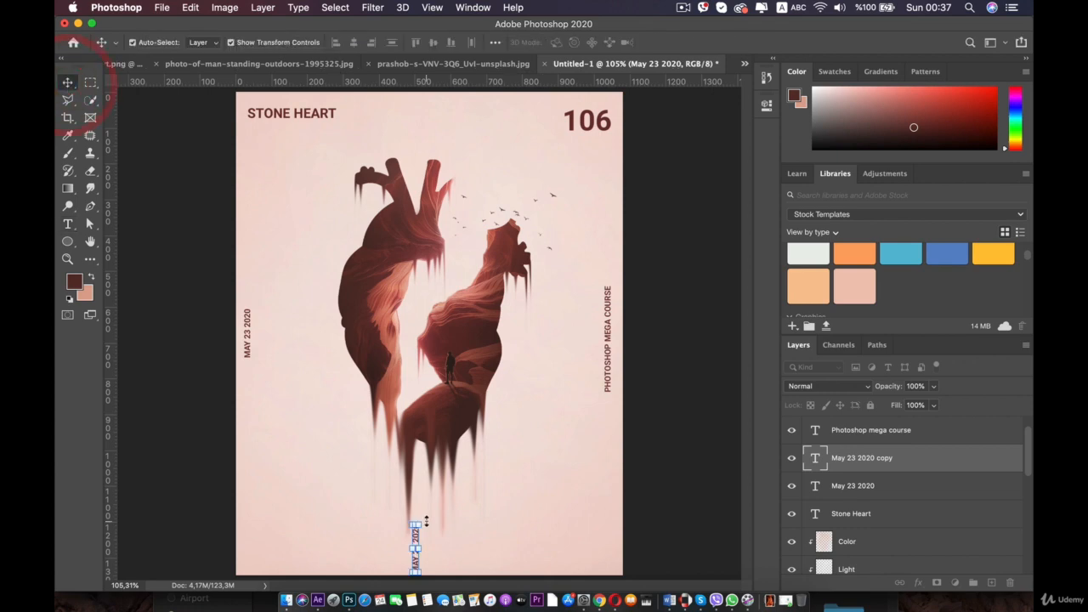
drag(430, 523, 430, 561)
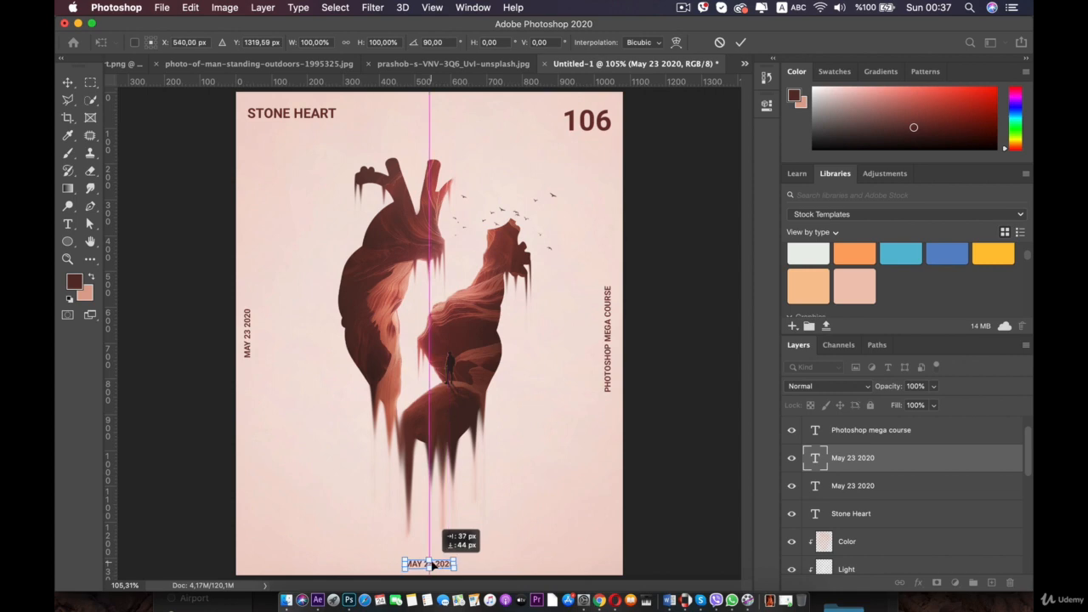
double_click(437, 561)
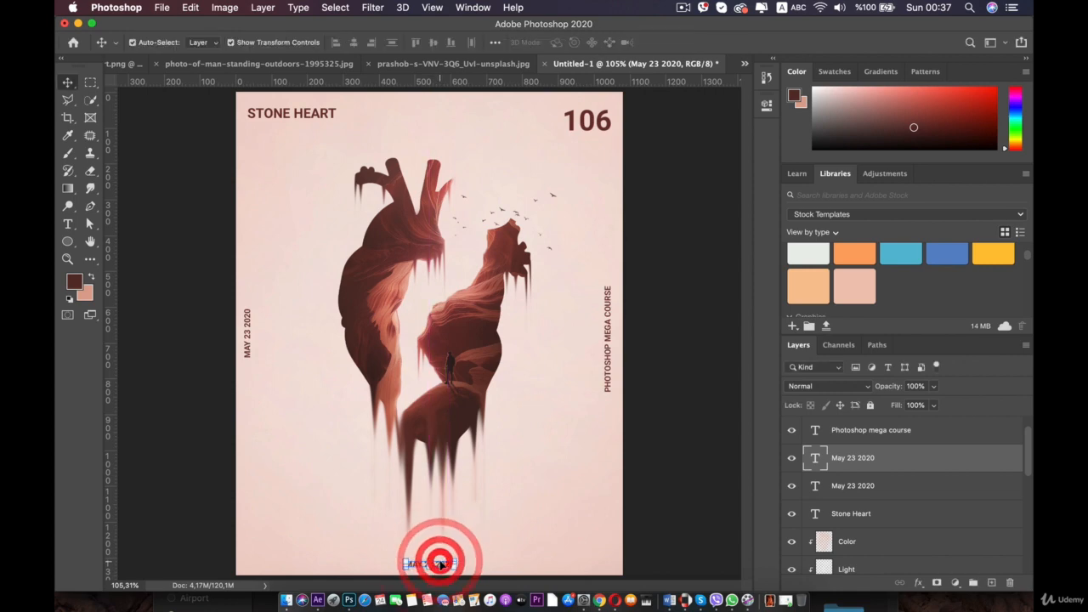
- Retype the bottom text copy as the author's full name
double_click(443, 564)
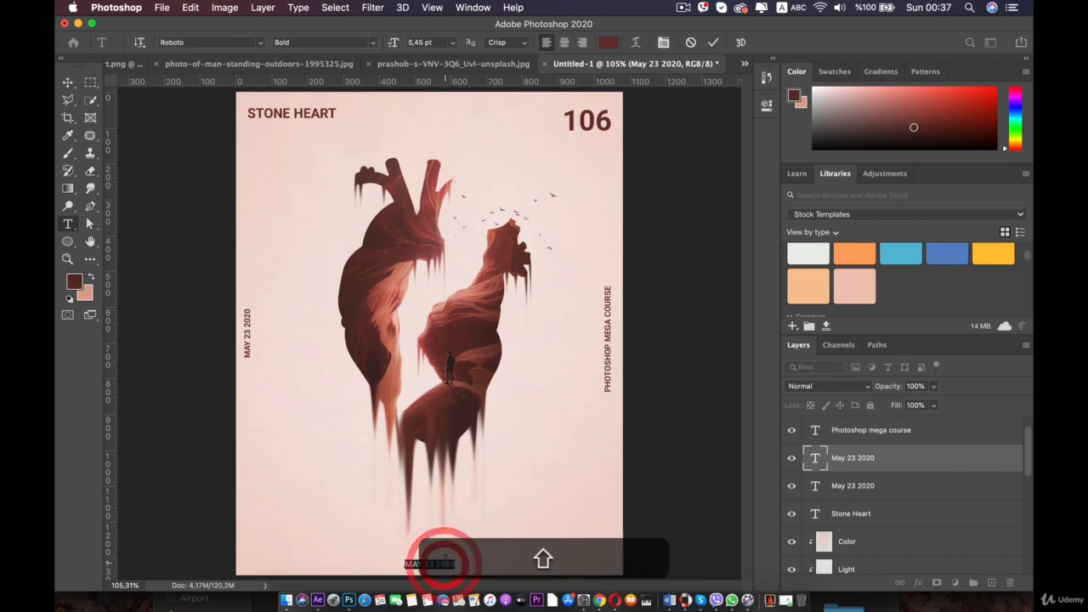
text(AL A)
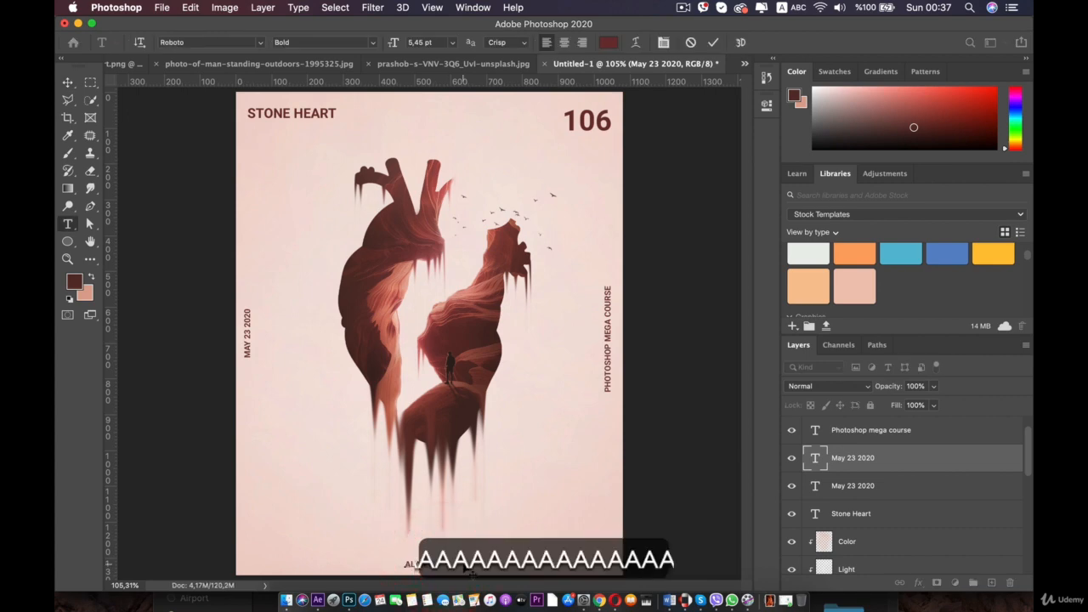
text(youbi)
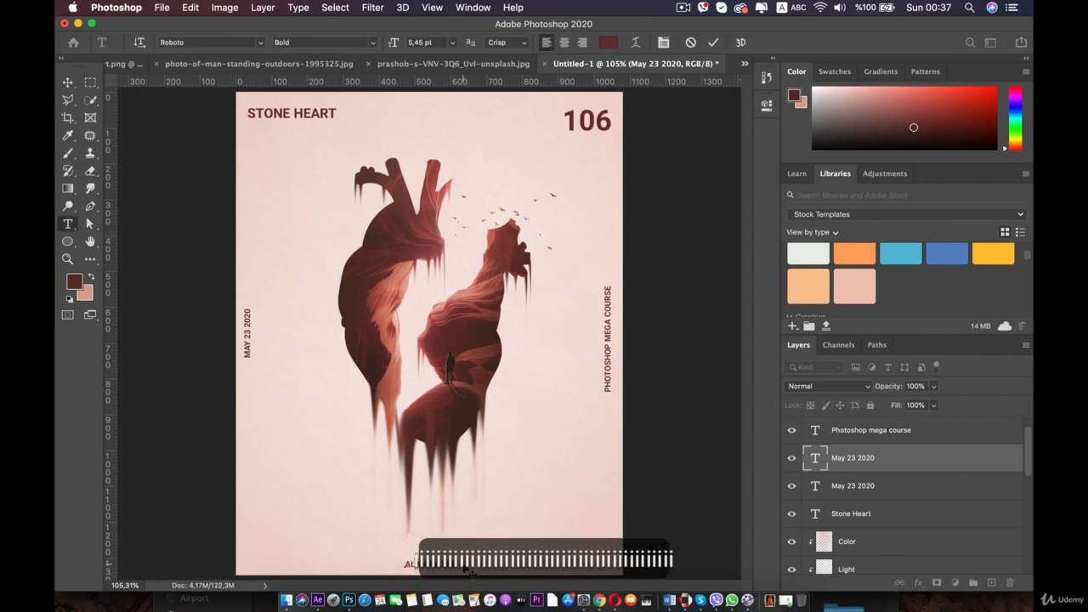
click(405, 562)
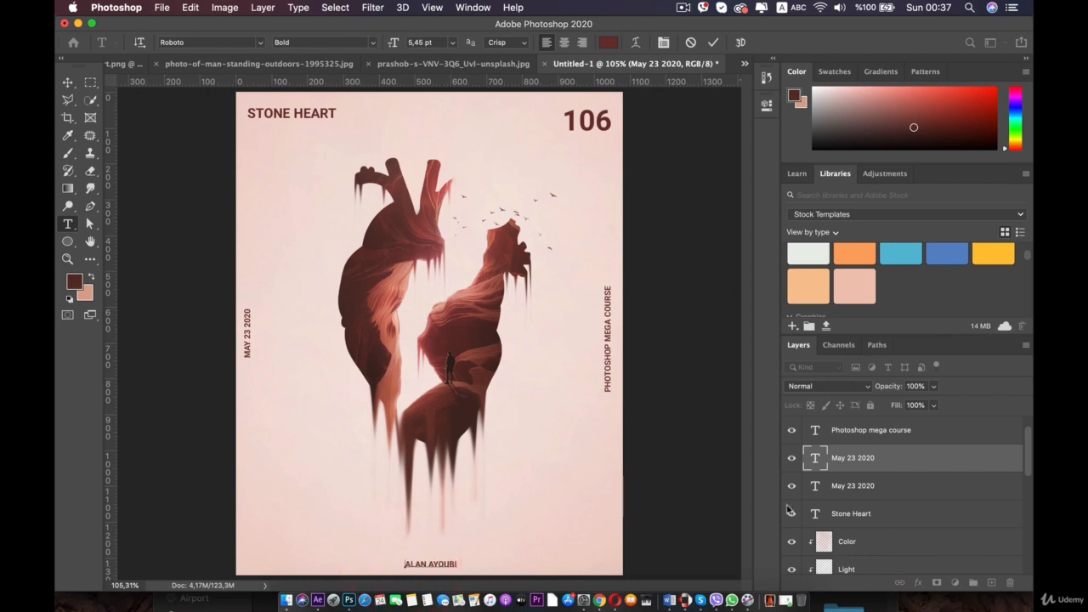
- Switch to Chrome, search Google for copyright symbol and copy the © character
click(601, 571)
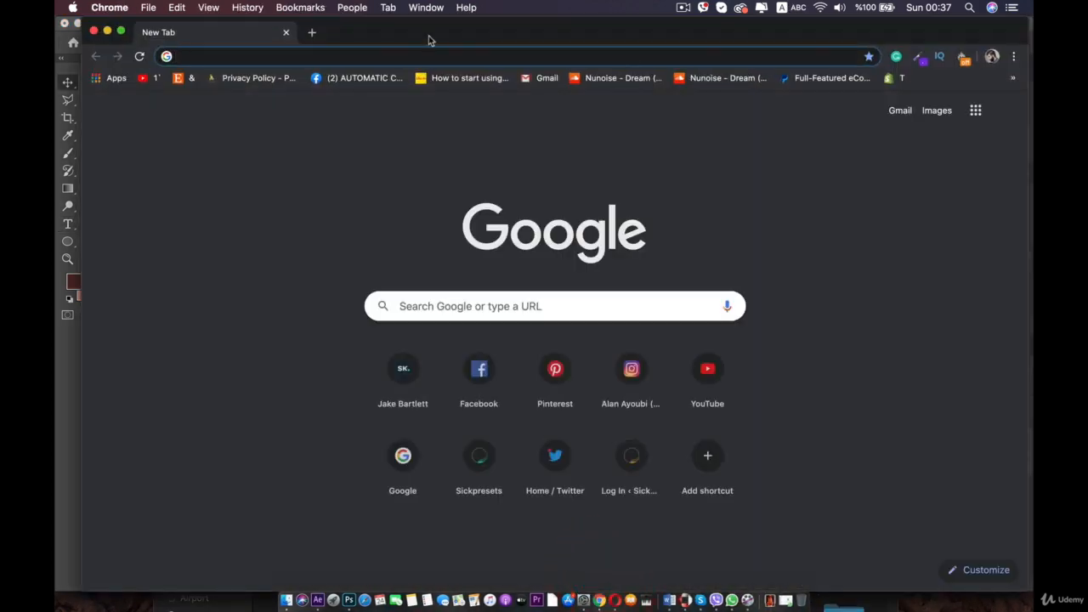
text(copy)
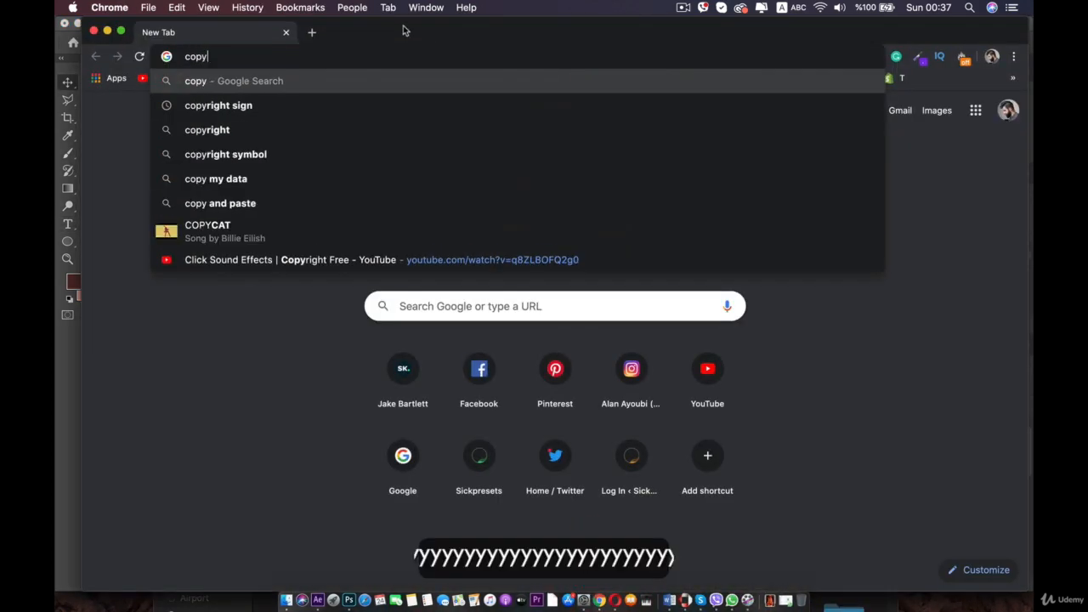
click(263, 128)
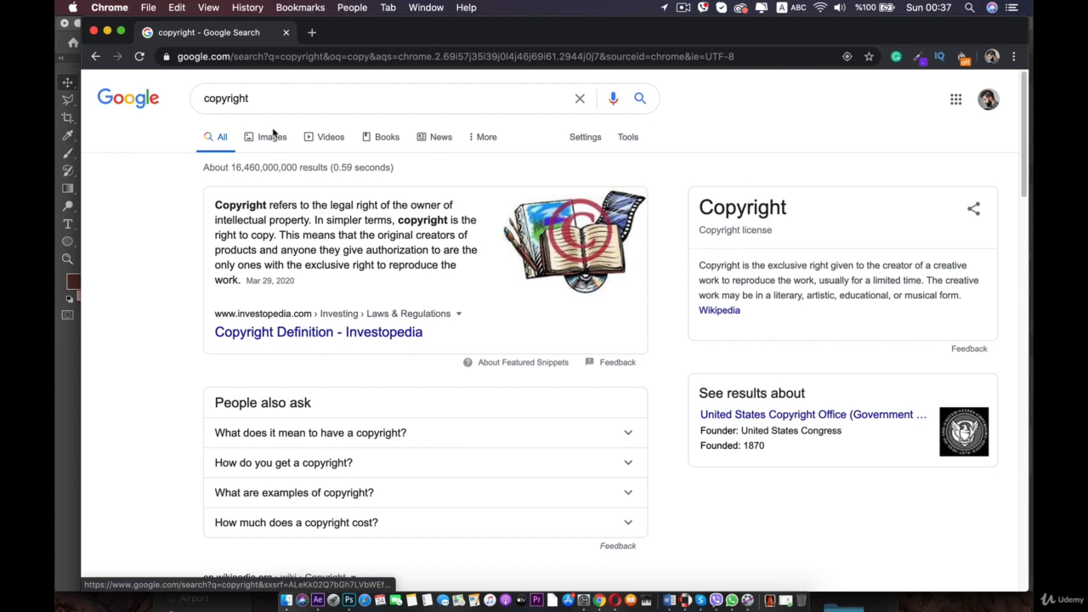
click(270, 99)
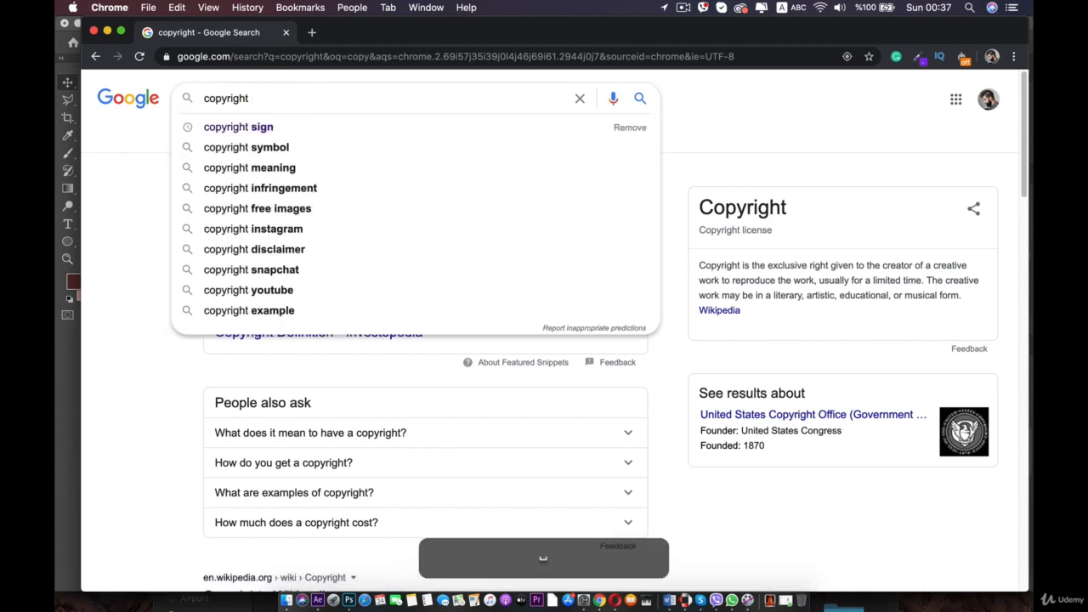
click(278, 146)
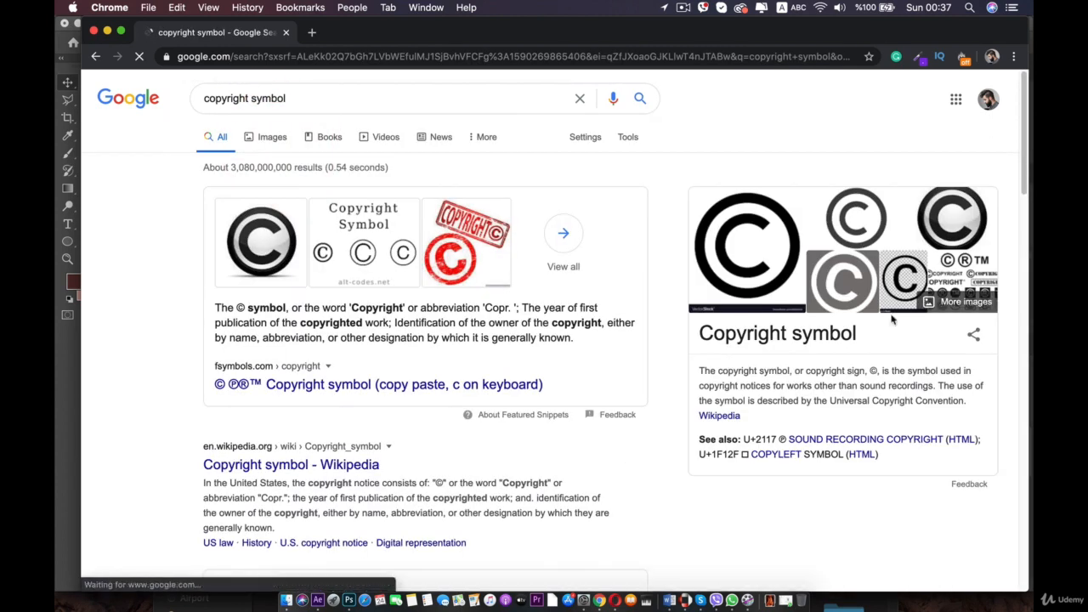
double_click(873, 372)
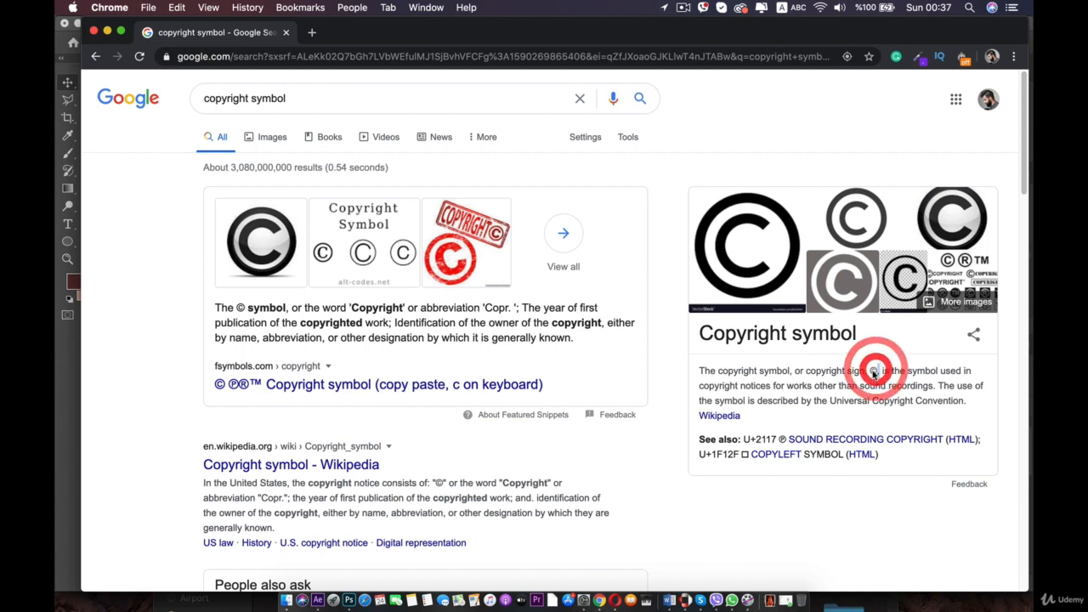
key(super+c)
- Back in Photoshop, paste © before the author's name and append MAY 23 2020 after it
click(349, 599)
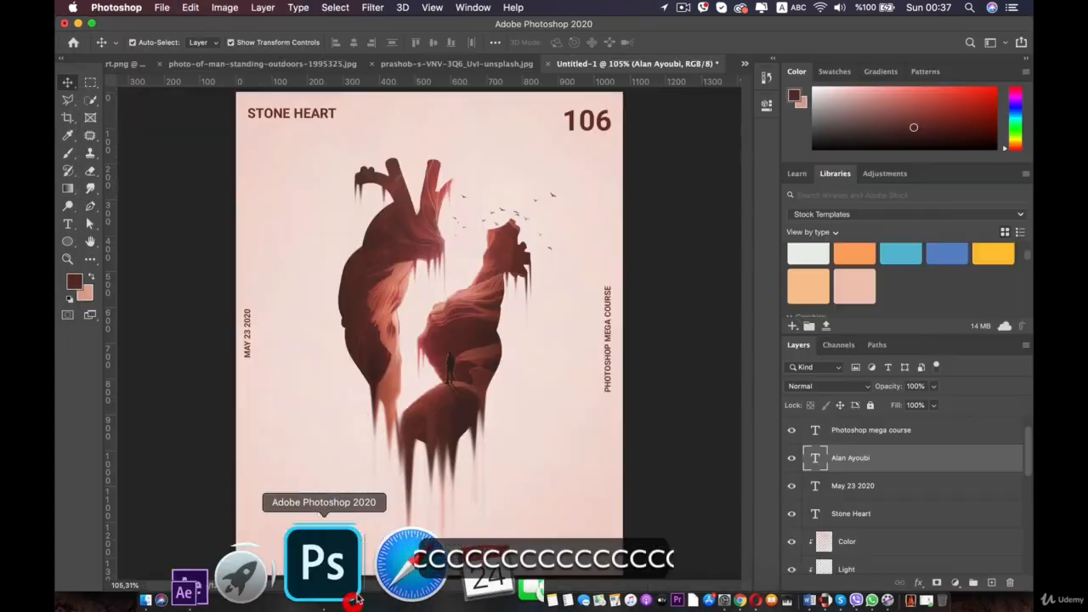
double_click(416, 567)
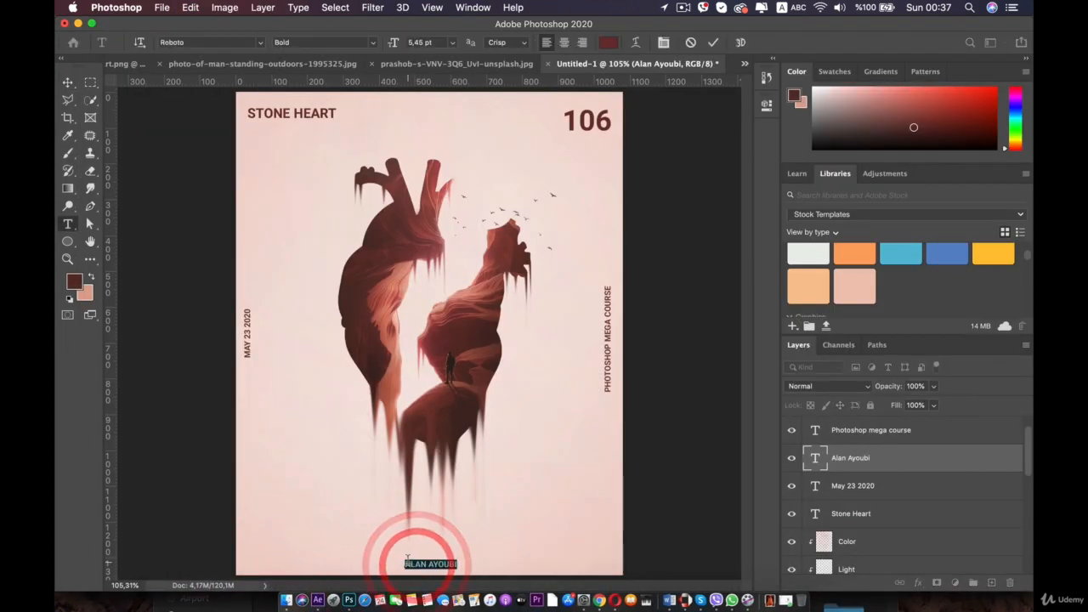
click(413, 569)
key(super+v)
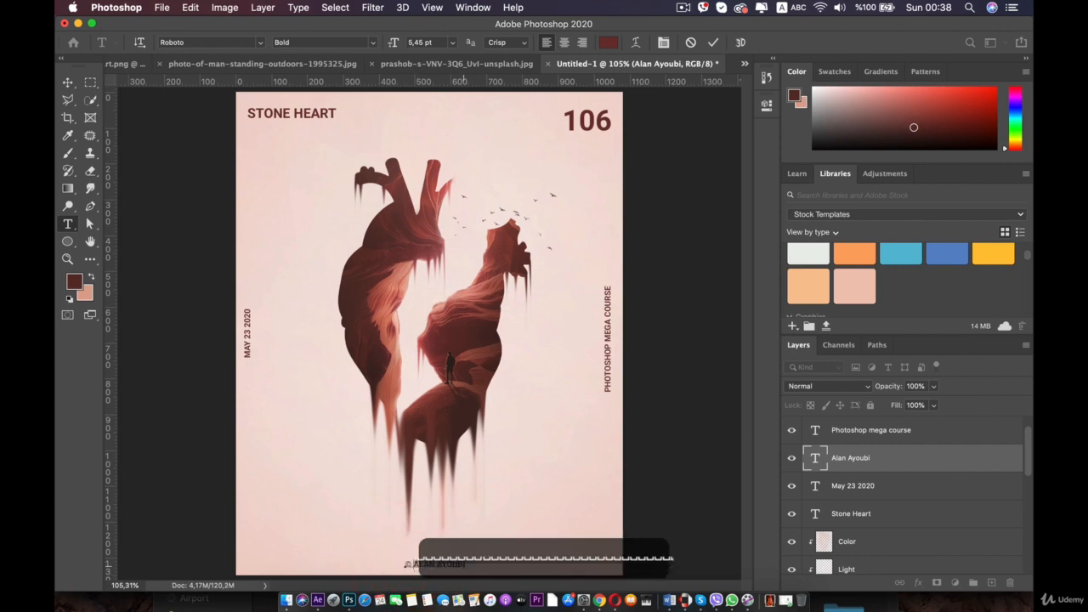
click(465, 564)
text(2)
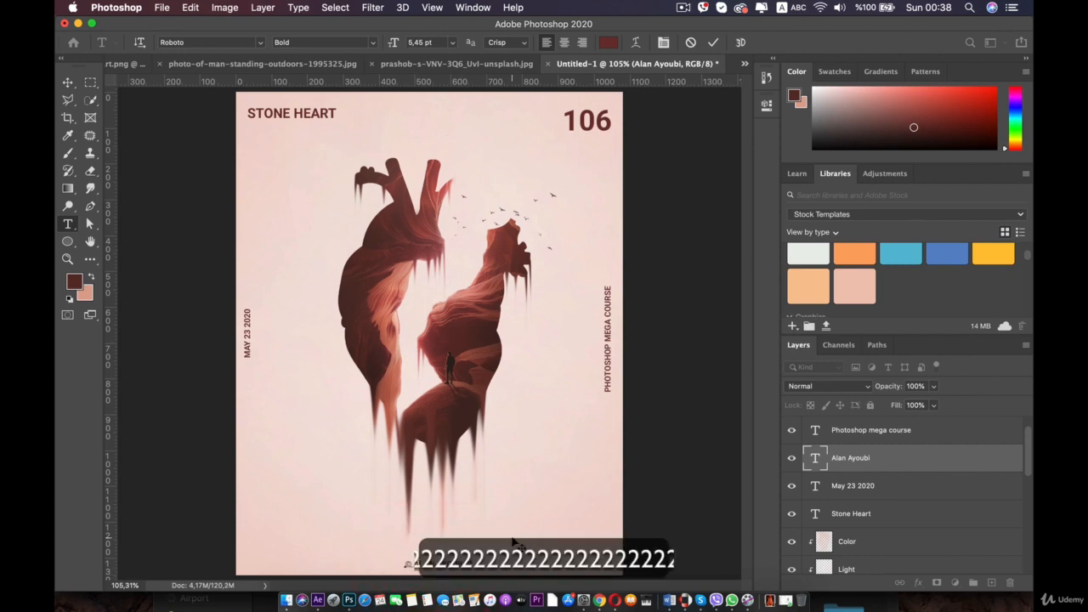
text(3)
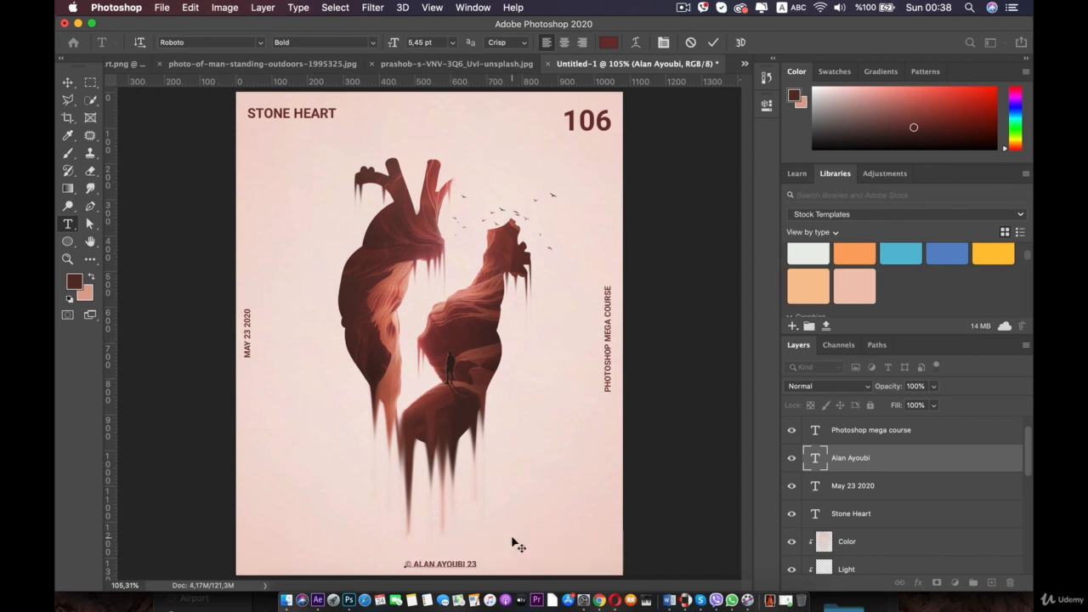
key(shift)
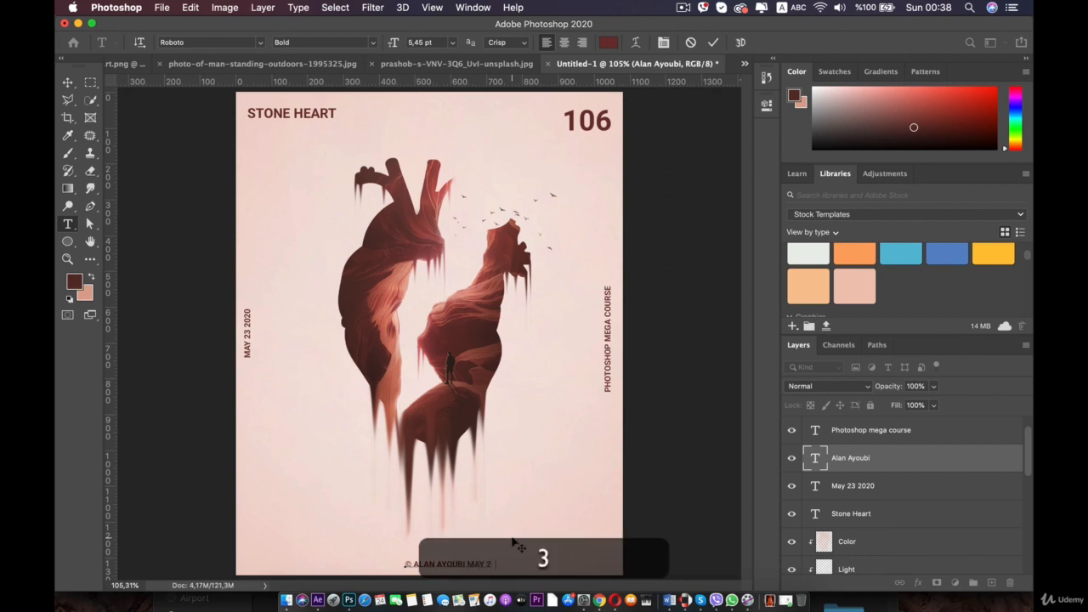
text(2020)
click(68, 82)
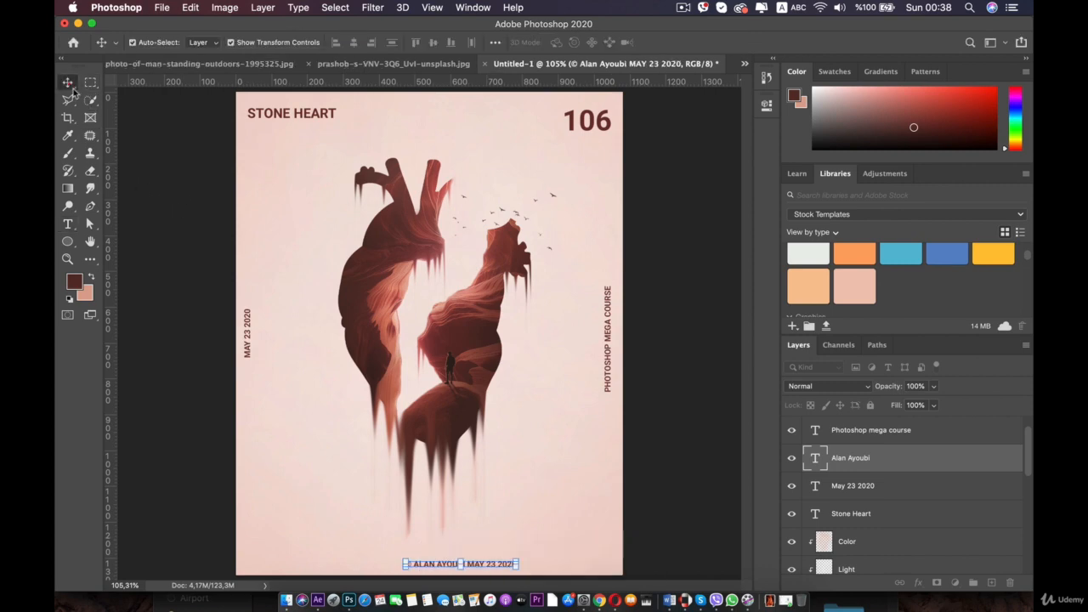
- Move the bottom credit line left to centre it along the canvas's bottom edge
drag(483, 567, 452, 567)
click(659, 300)
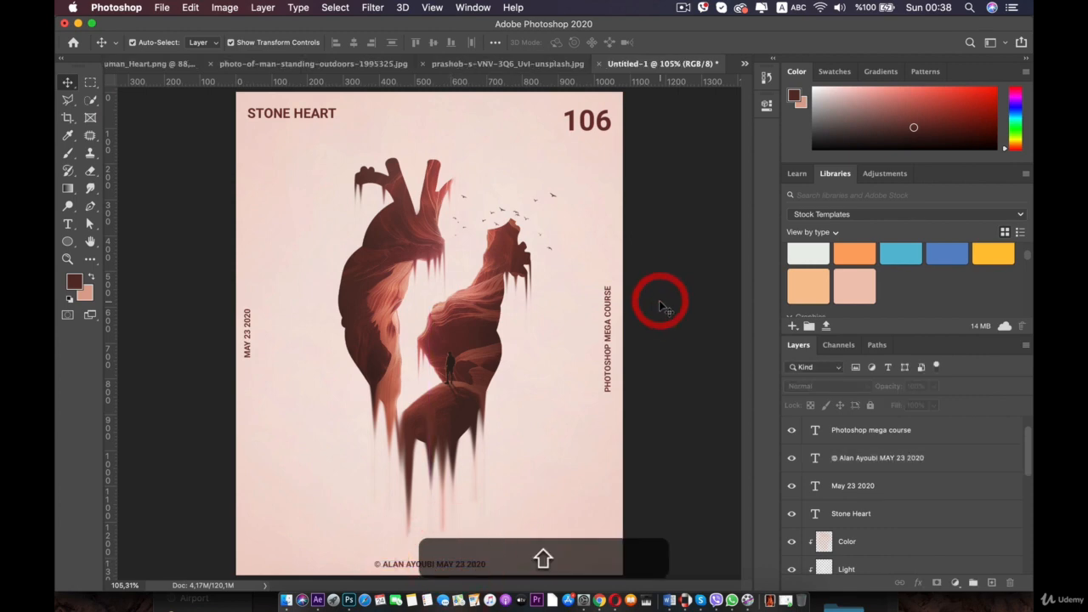
scroll(660, 300, down, 4)
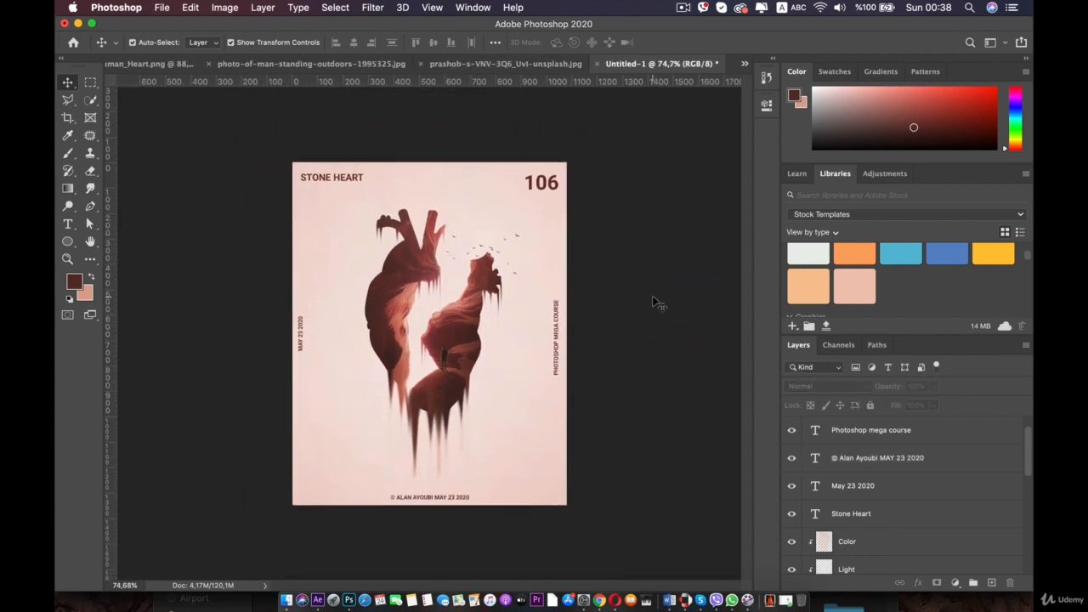
- Scale the STONE HEART title down to about 90%
click(316, 181)
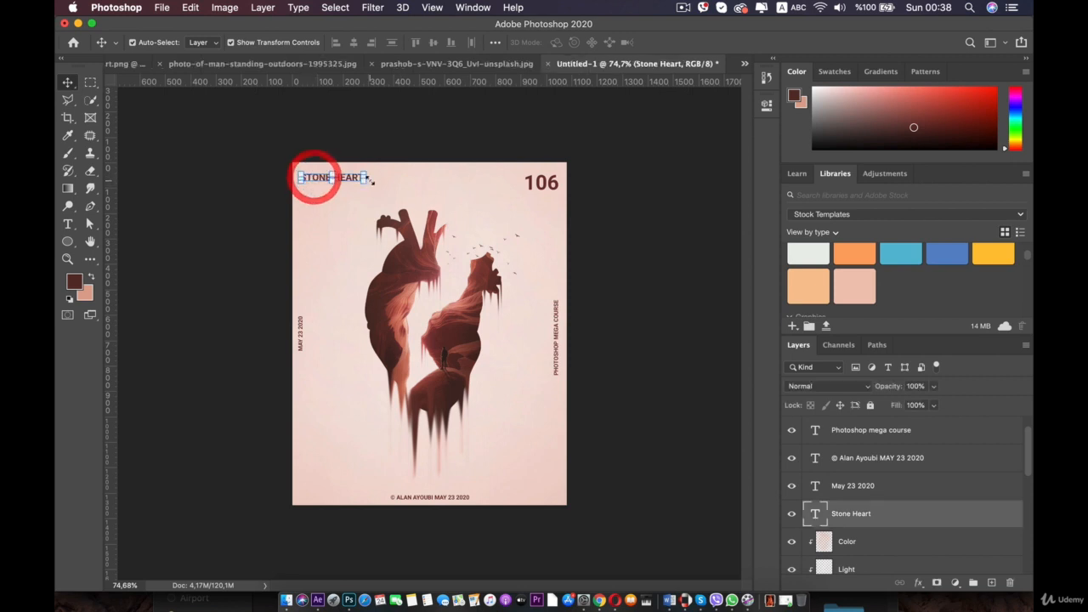
drag(363, 179, 349, 179)
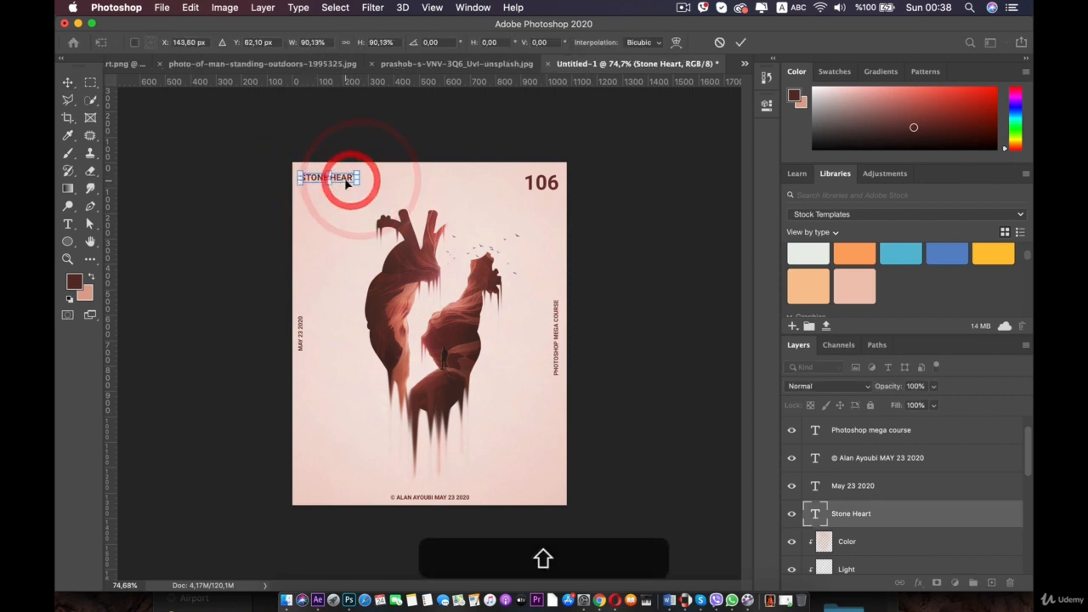
key(Return)
- Scale the 106 number in the top corner down to about 89%
click(557, 182)
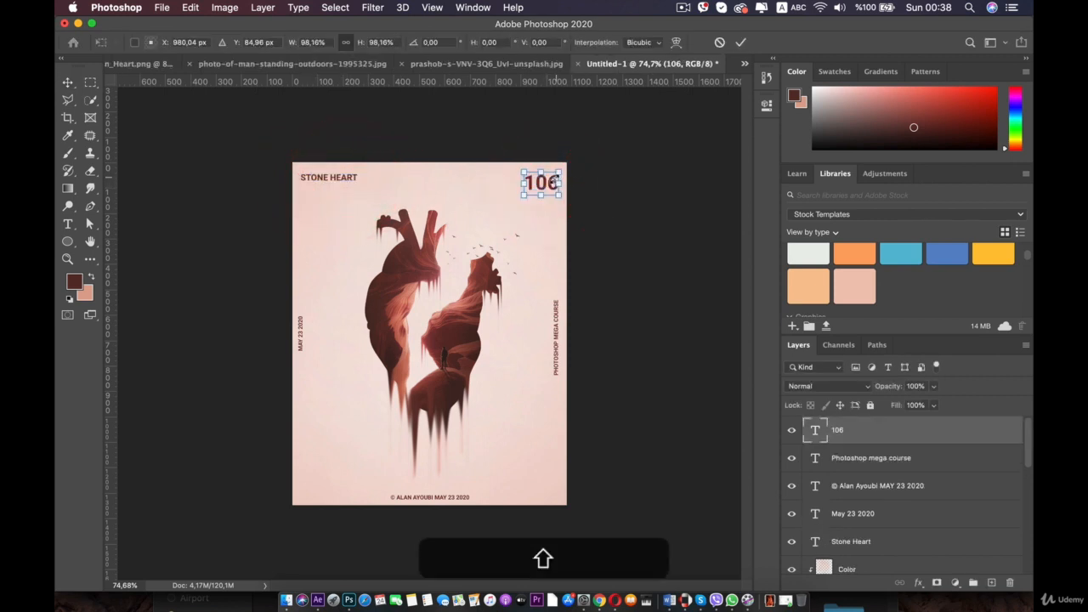
drag(559, 175, 539, 182)
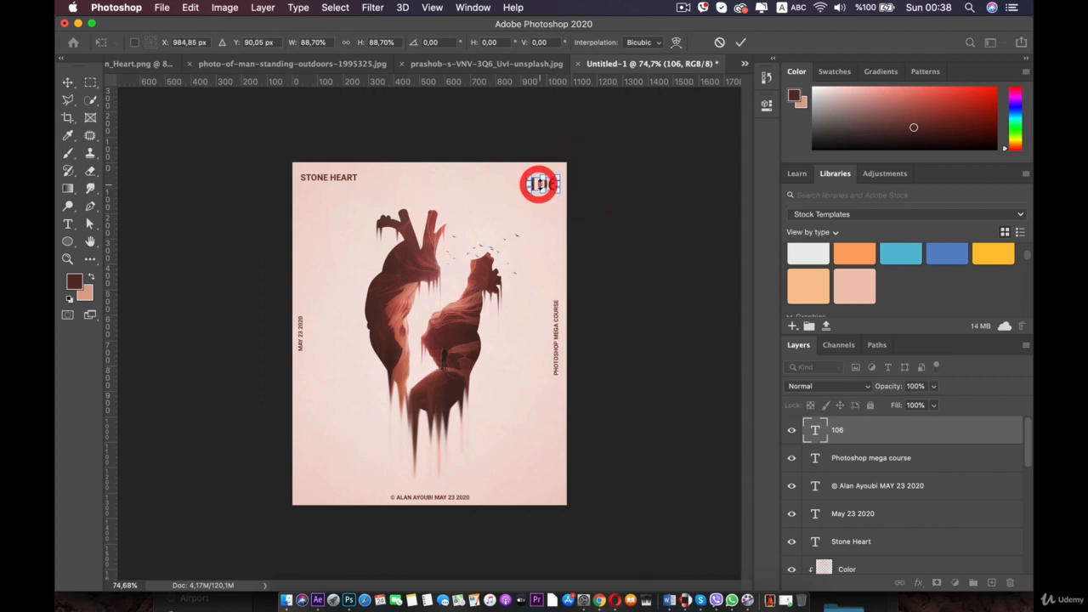
key(Return)
- Zoom and pan around the canvas to review the poster's overall layout
click(619, 192)
key(super+plus)
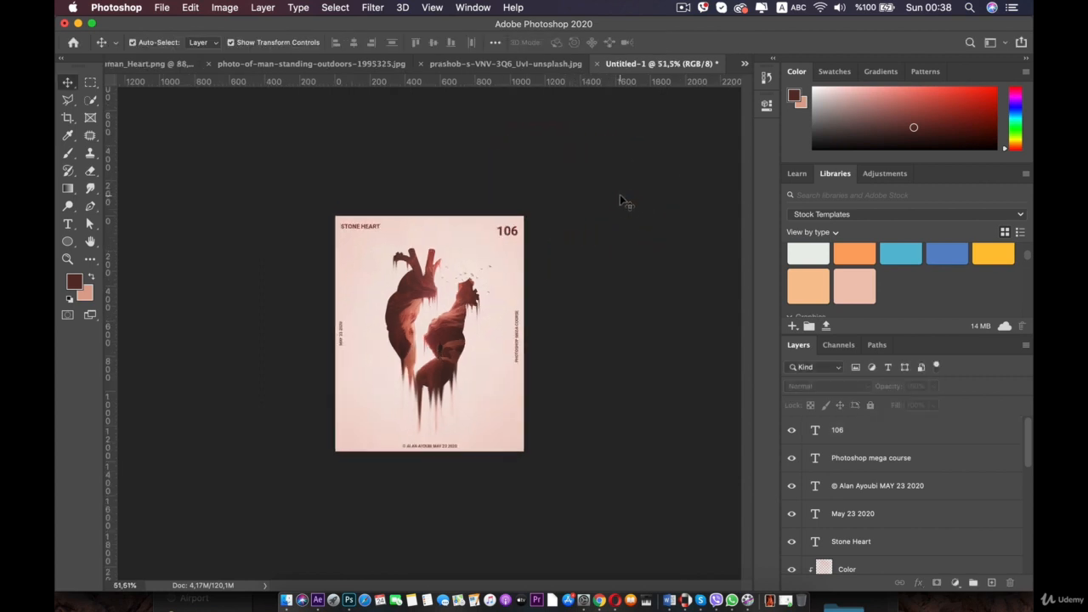
key(space)
drag(520, 205, 502, 175)
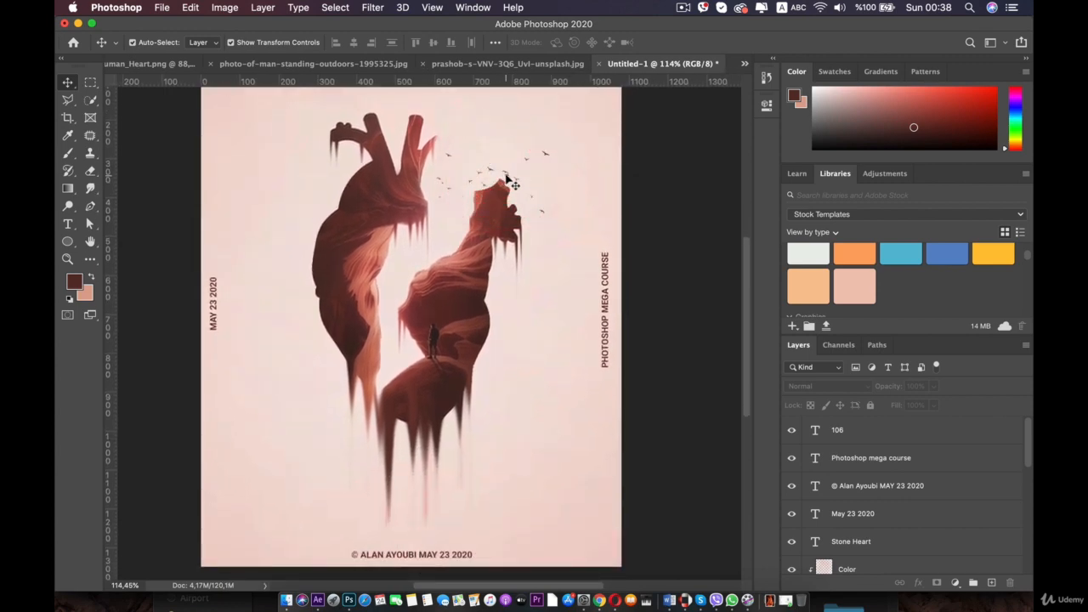
scroll(518, 179, down, 2)
key(space)
click(501, 185)
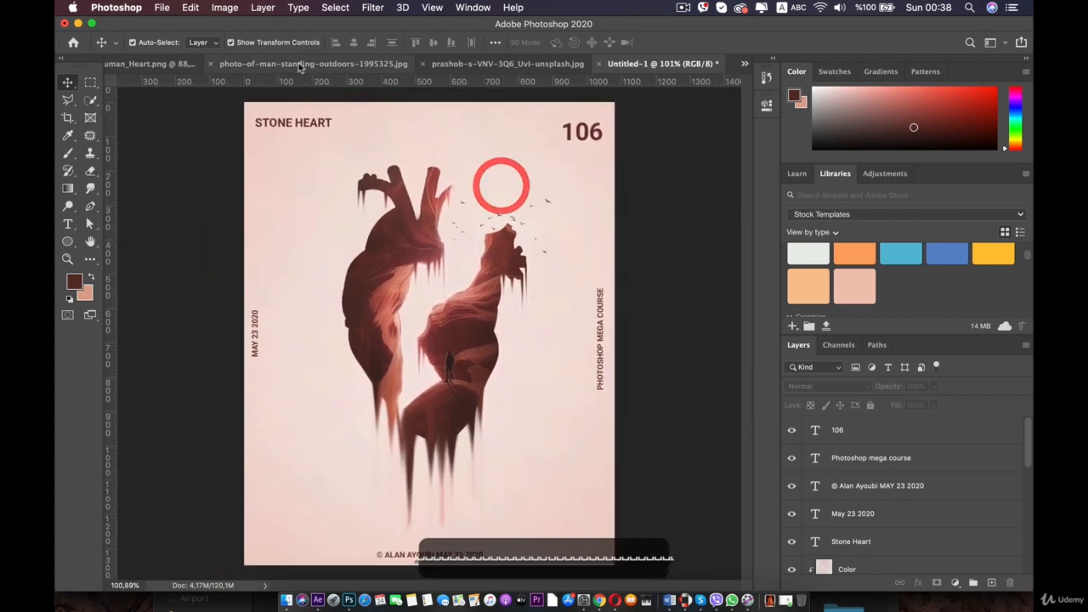